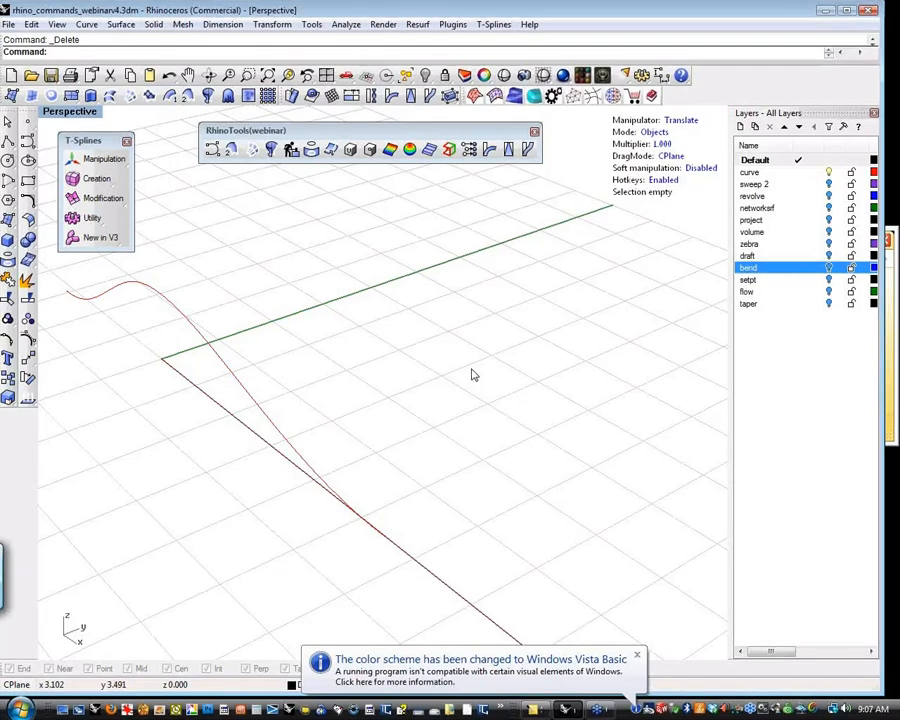
Dismiss the notification about the Windows Vista Basic color scheme.
{"action": "left_click", "coordinate": [637, 657]}
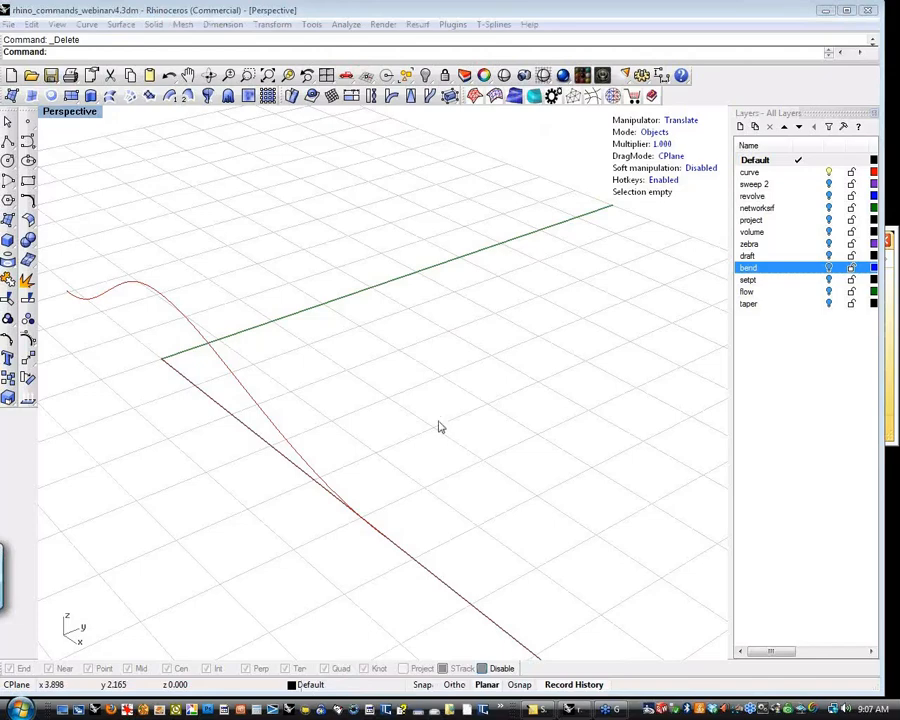
{"action": "right_click_drag", "start_coordinate": [395, 404], "coordinate": [442, 462], "text": "shift"}
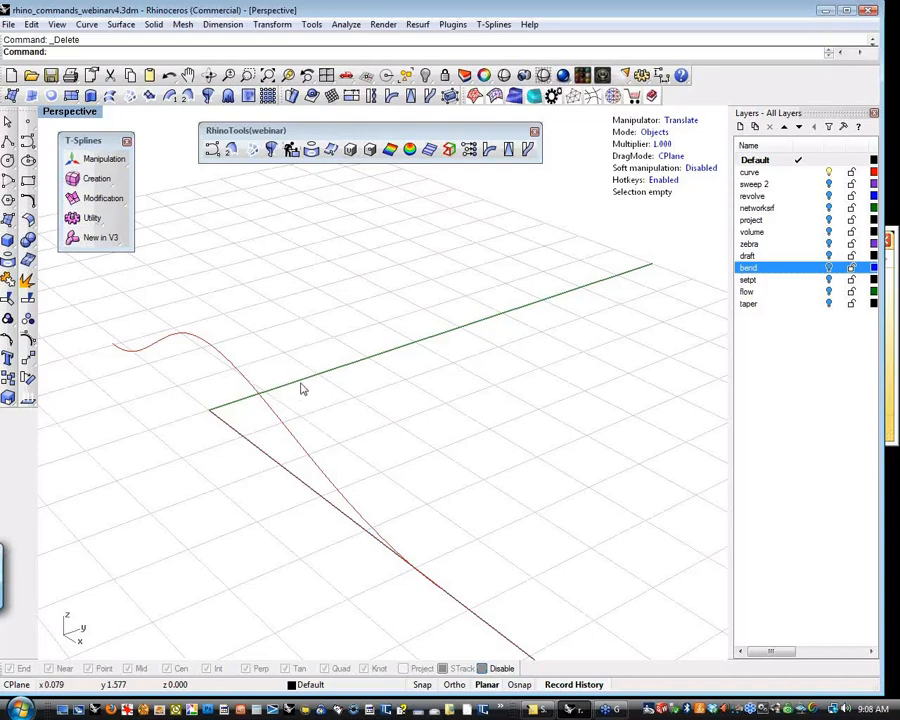
{"action": "right_click_drag", "start_coordinate": [300, 386], "coordinate": [344, 429], "text": "shift"}
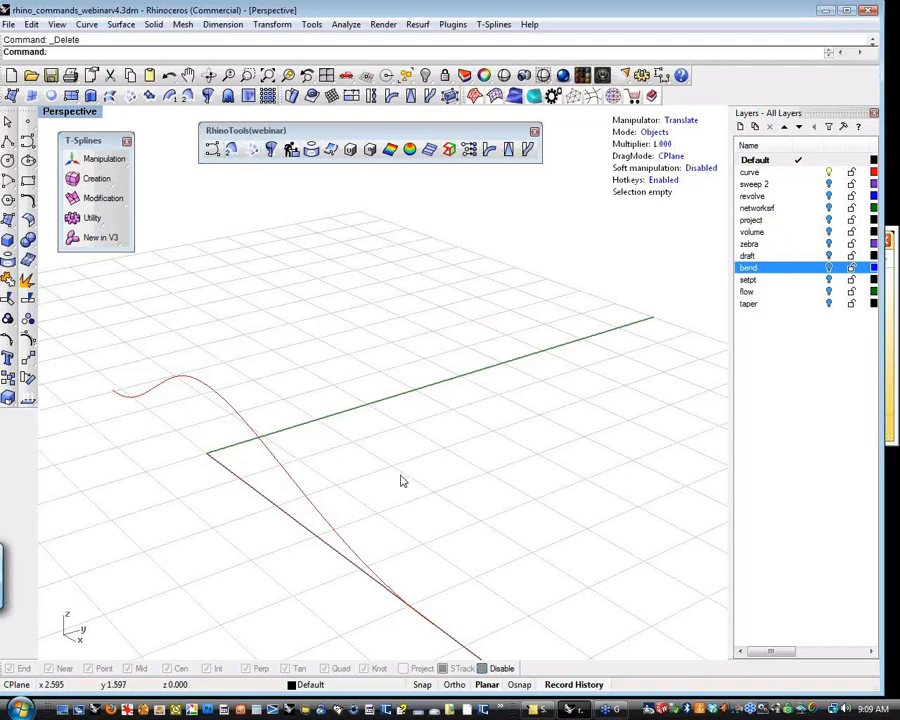
{"action": "right_click_drag", "start_coordinate": [360, 440], "coordinate": [392, 428], "text": "shift"}
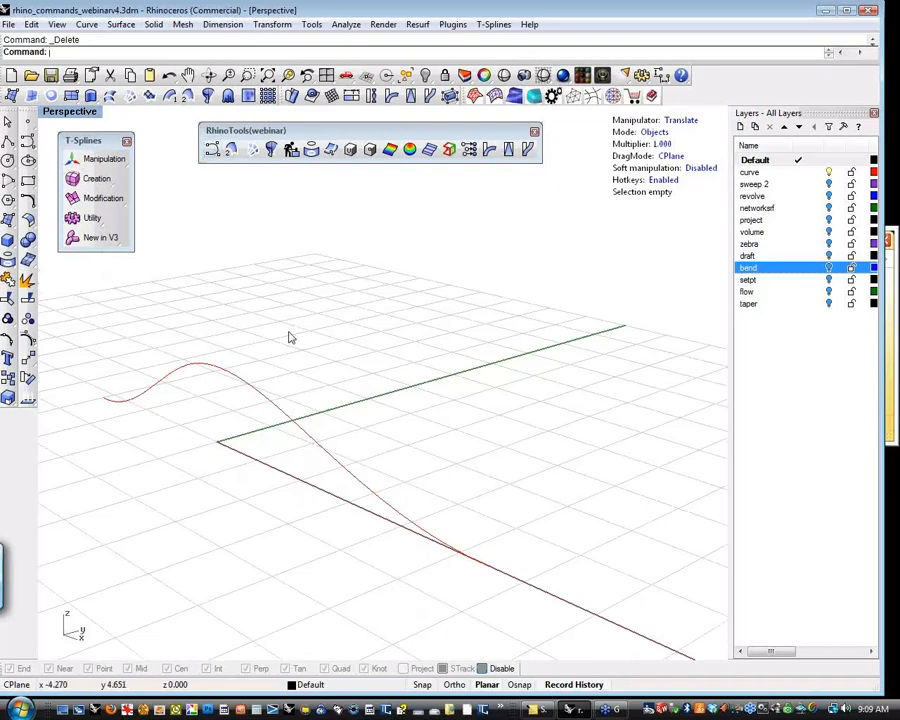
Turn on the red curve's control points, examine them from the side and at an angle, and hide them again.
{"action": "right_click_drag", "start_coordinate": [301, 352], "coordinate": [418, 387], "text": "shift"}
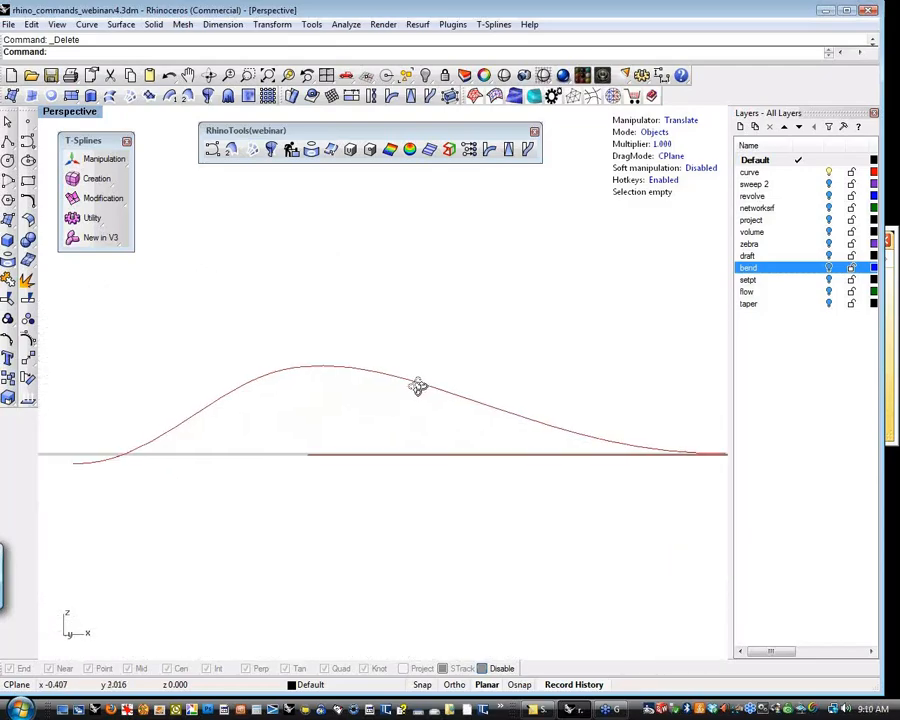
{"action": "left_click", "coordinate": [196, 420]}
{"action": "left_click", "coordinate": [28, 337]}
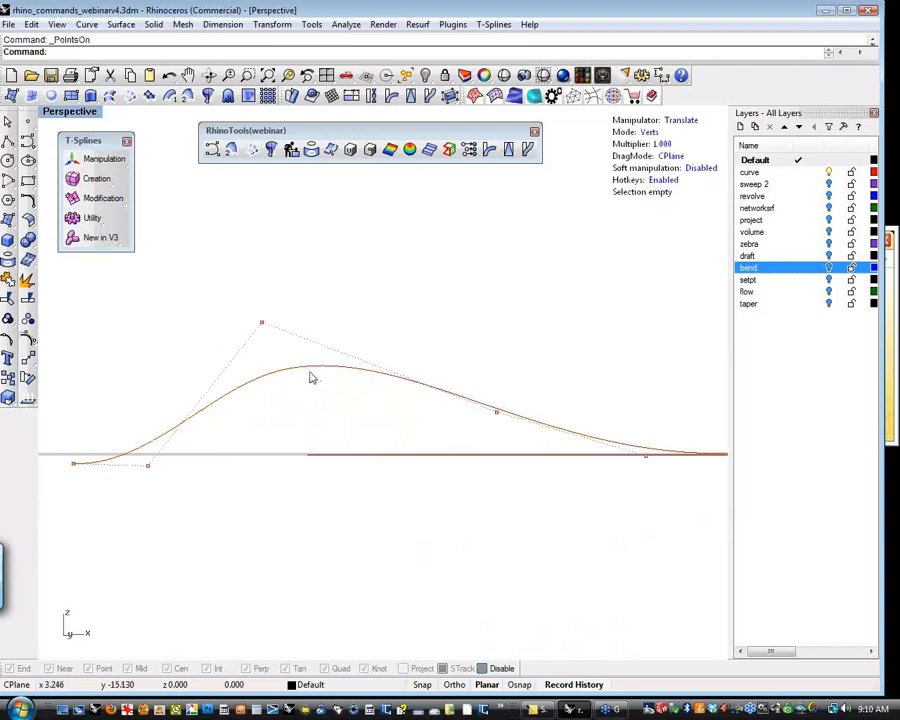
{"action": "right_click_drag", "start_coordinate": [310, 378], "coordinate": [267, 449]}
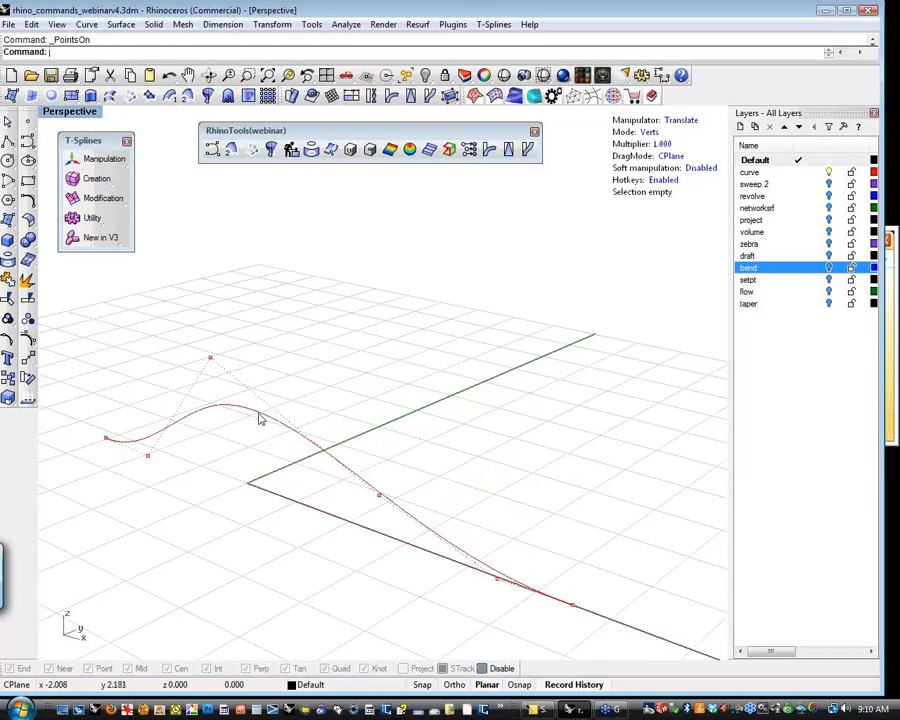
{"action": "key", "text": "Escape"}
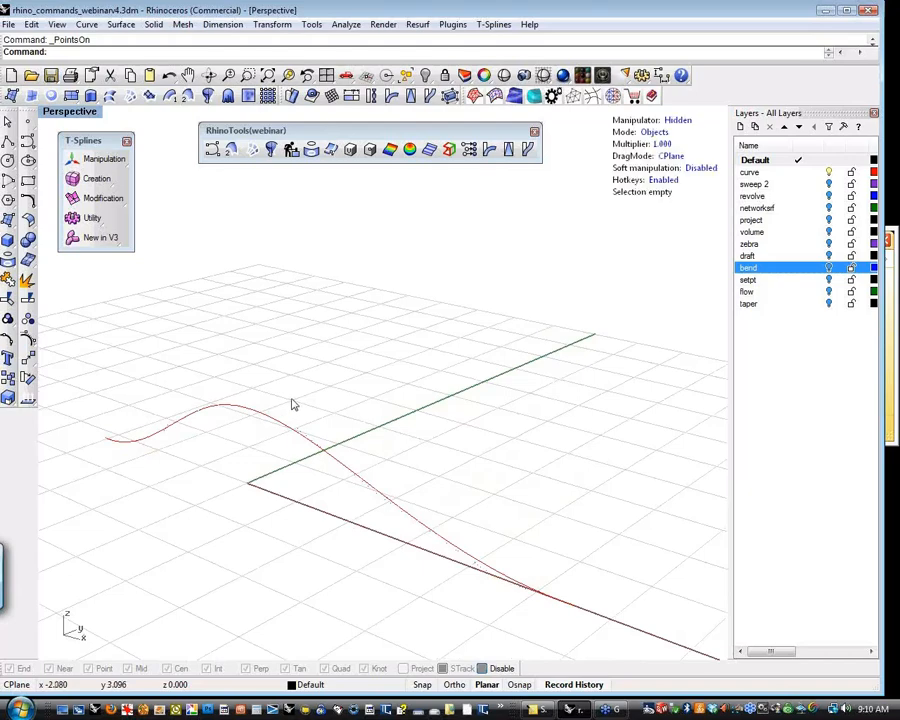
Extrude the red curve along the Y direction into a T-Splines surface using the translate manipulator.
{"action": "right_click_drag", "start_coordinate": [299, 398], "coordinate": [371, 441], "text": "shift"}
{"action": "left_click", "coordinate": [311, 419]}
{"action": "left_click", "coordinate": [679, 120]}
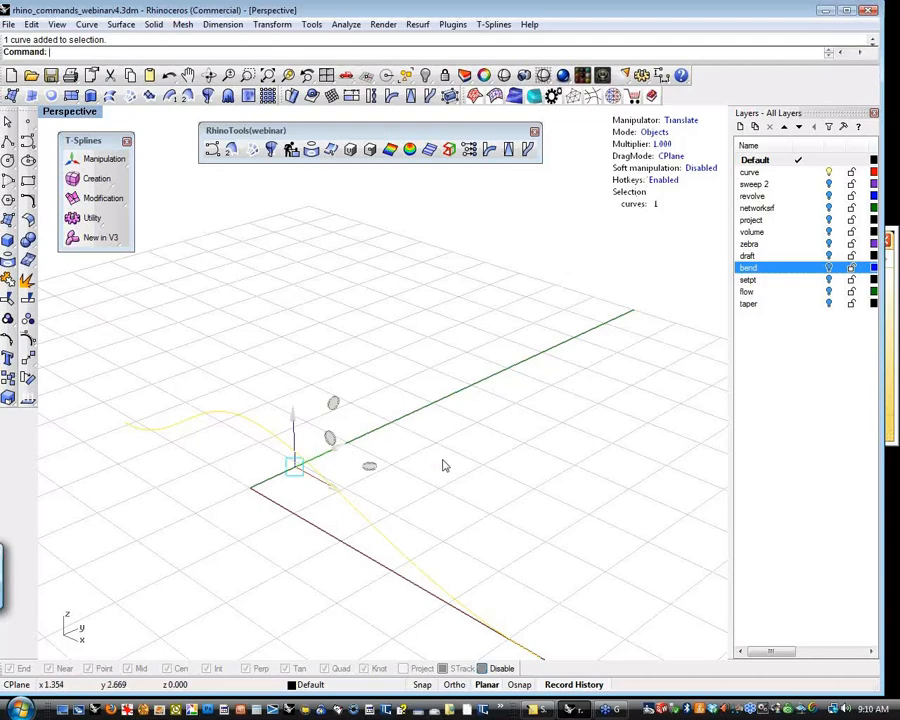
{"action": "right_click_drag", "start_coordinate": [442, 462], "coordinate": [345, 452]}
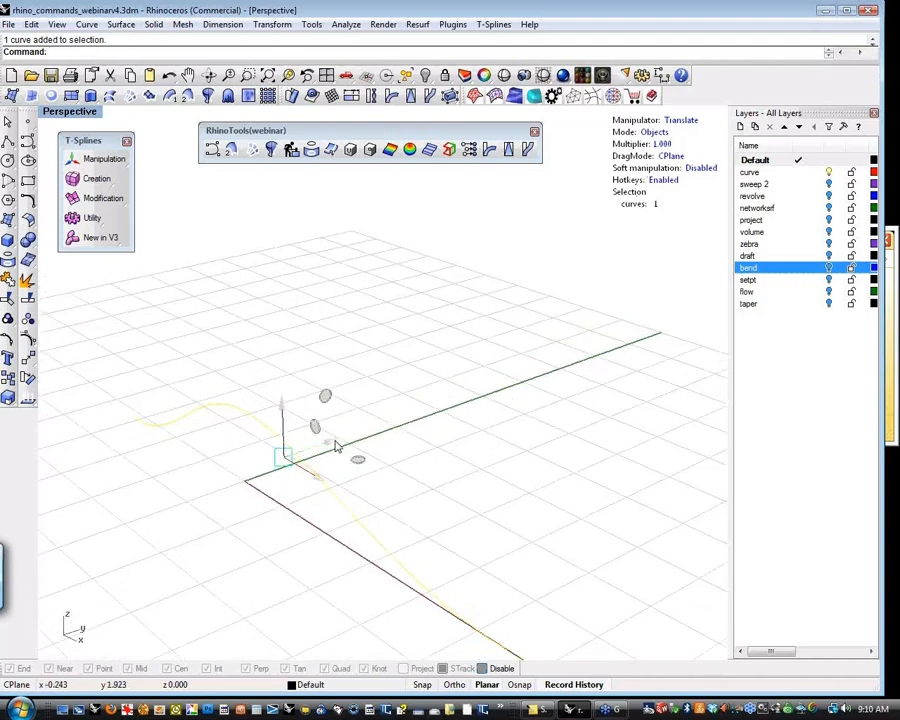
{"action": "mouse_move", "coordinate": [333, 440]}
{"action": "left_mouse_down", "text": "alt"}
{"action": "mouse_move", "coordinate": [482, 396]}
{"action": "mouse_move", "coordinate": [500, 410]}
{"action": "left_mouse_up", "text": "alt"}
{"action": "mouse_move", "coordinate": [521, 430]}
{"action": "right_mouse_down"}
{"action": "mouse_move", "coordinate": [504, 382]}
{"action": "mouse_move", "coordinate": [530, 432]}
{"action": "mouse_move", "coordinate": [543, 406]}
{"action": "mouse_move", "coordinate": [530, 418]}
{"action": "right_mouse_up"}
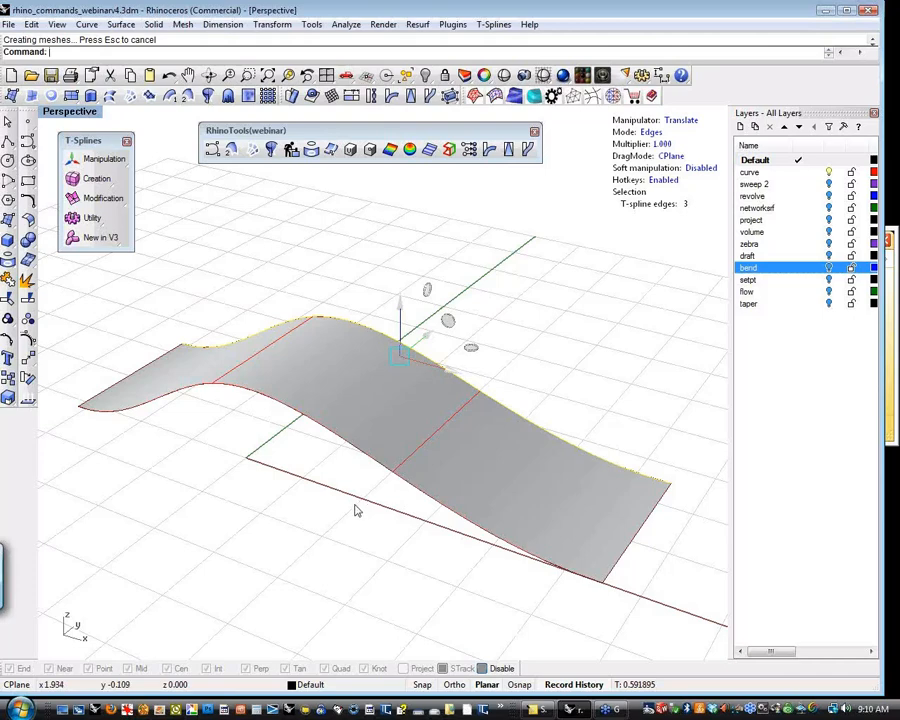
Extrude the surface's selected far edge upward, outward and back downward to add three more strips.
{"action": "right_click_drag", "start_coordinate": [356, 511], "coordinate": [280, 480]}
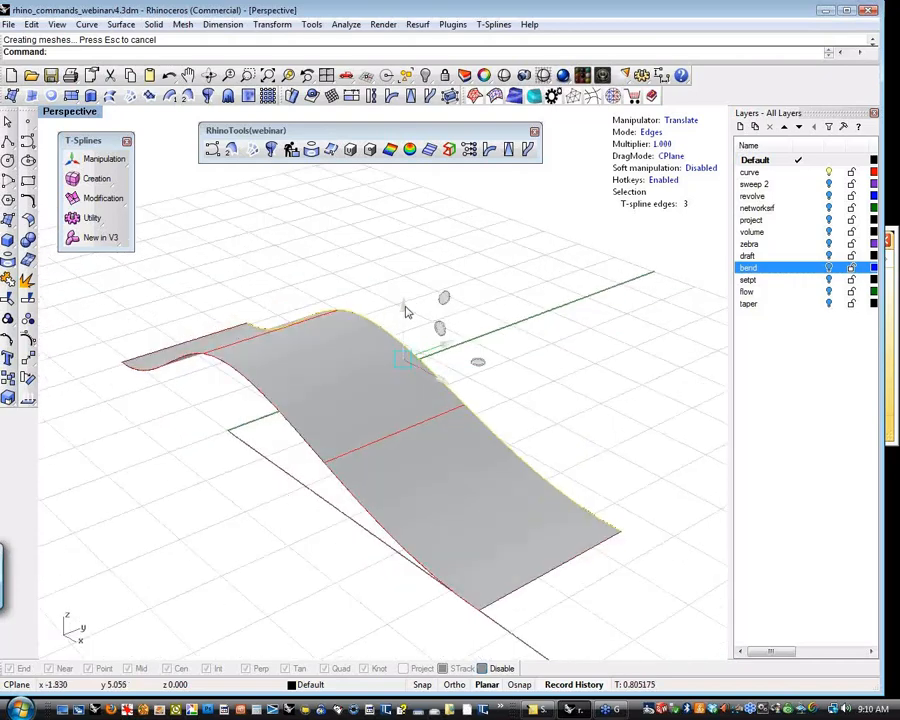
{"action": "left_click_drag", "start_coordinate": [406, 312], "coordinate": [396, 253]}
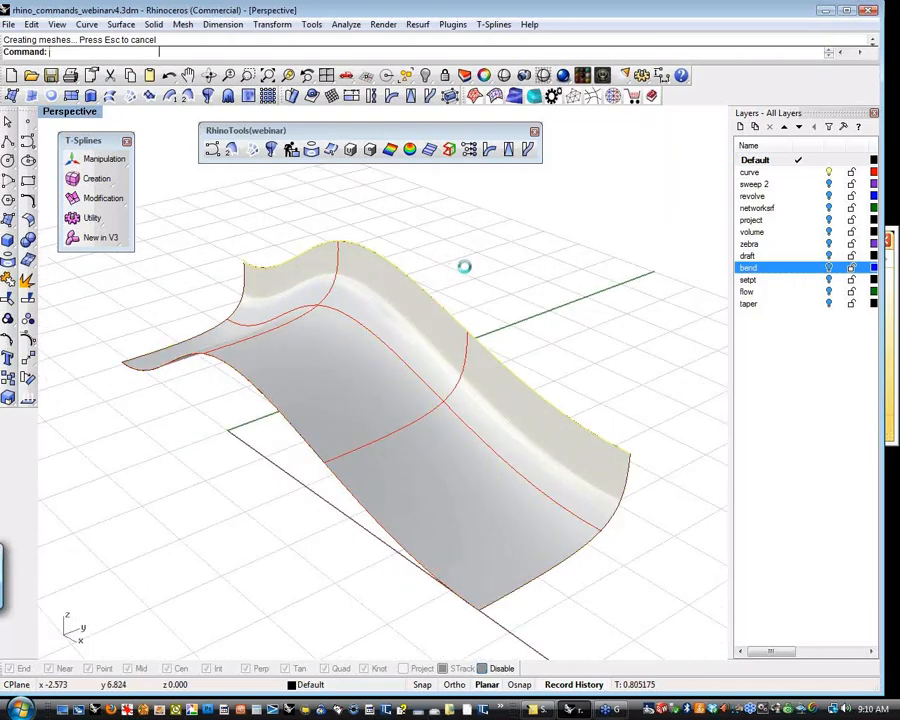
{"action": "left_click_drag", "start_coordinate": [464, 267], "coordinate": [538, 251], "text": "alt"}
{"action": "left_click_drag", "start_coordinate": [497, 203], "coordinate": [516, 299], "text": "alt"}
{"action": "mouse_move", "coordinate": [306, 556]}
{"action": "right_mouse_down"}
{"action": "mouse_move", "coordinate": [258, 545]}
{"action": "mouse_move", "coordinate": [267, 507]}
{"action": "mouse_move", "coordinate": [498, 541]}
{"action": "mouse_move", "coordinate": [564, 540]}
{"action": "mouse_move", "coordinate": [294, 551]}
{"action": "right_mouse_up"}
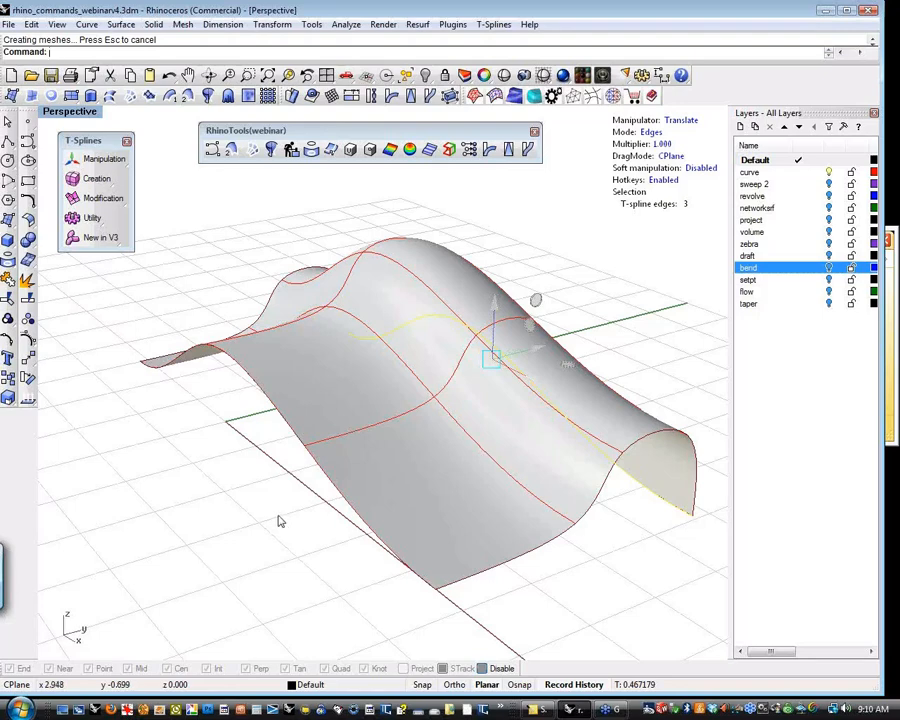
Hide the curve layer and show the sweep 2 layer.
{"action": "mouse_move", "coordinate": [438, 468]}
{"action": "right_mouse_down", "text": "shift"}
{"action": "mouse_move", "coordinate": [403, 451]}
{"action": "mouse_move", "coordinate": [421, 461]}
{"action": "right_mouse_up", "text": "shift"}
{"action": "right_click_drag", "start_coordinate": [373, 395], "coordinate": [366, 427], "text": "shift"}
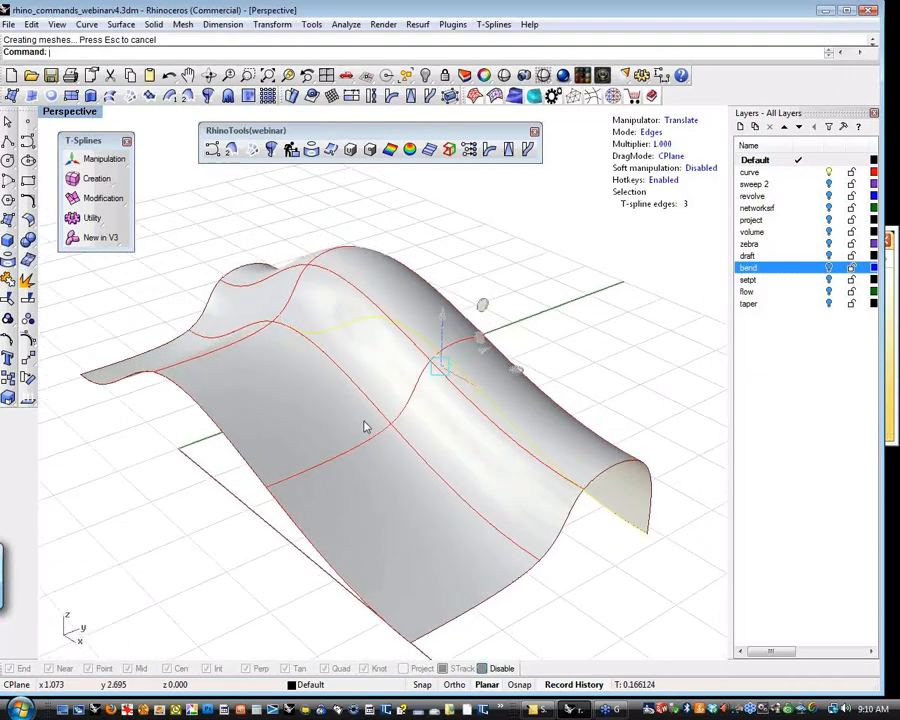
{"action": "left_click", "coordinate": [830, 172]}
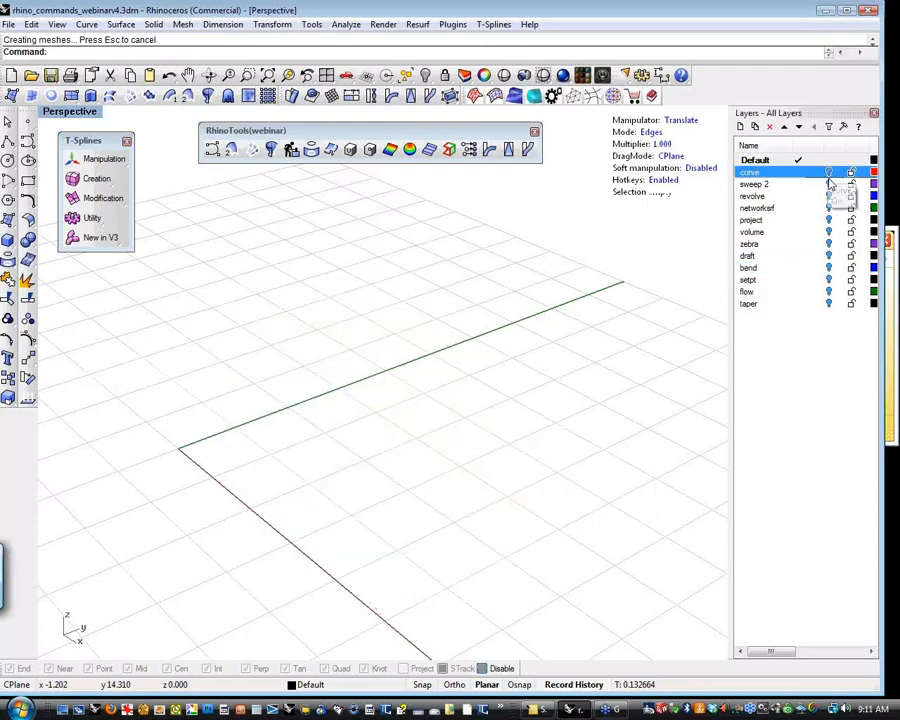
{"action": "left_click", "coordinate": [834, 184]}
{"action": "right_click_drag", "start_coordinate": [542, 394], "coordinate": [444, 398]}
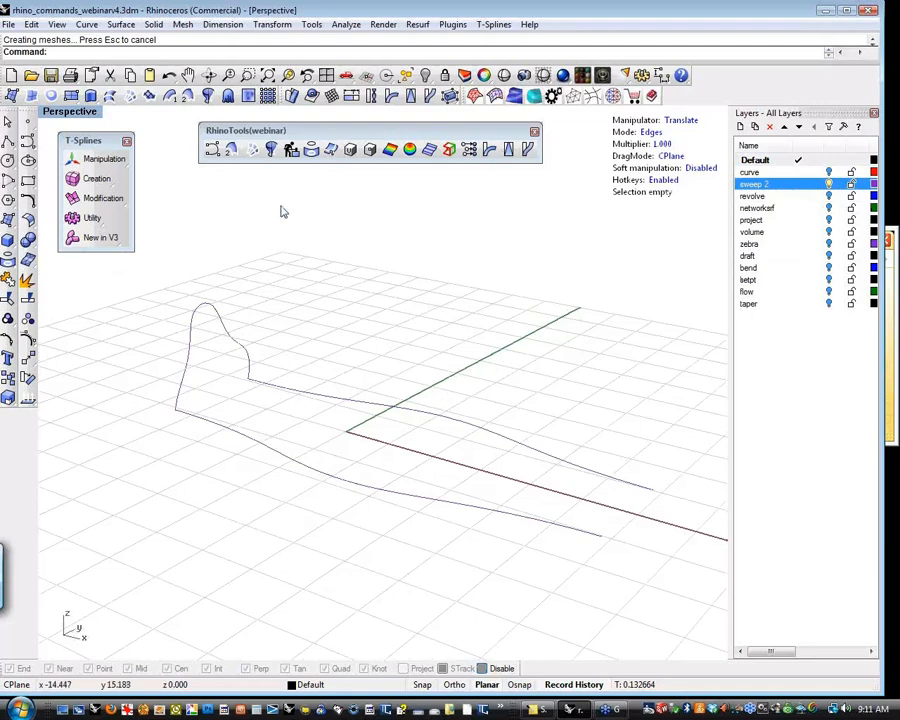
{"action": "middle_click", "coordinate": [333, 335]}
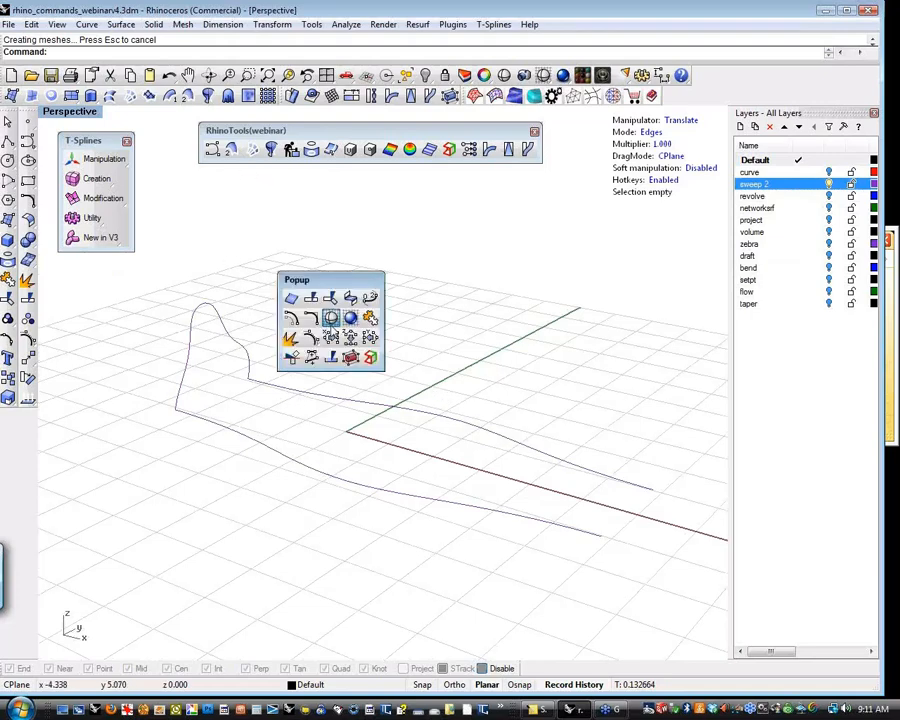
{"action": "left_click", "coordinate": [308, 482]}
{"action": "left_click", "coordinate": [308, 341]}
{"action": "left_click_drag", "start_coordinate": [369, 356], "coordinate": [318, 495]}
{"action": "left_click", "coordinate": [340, 405]}
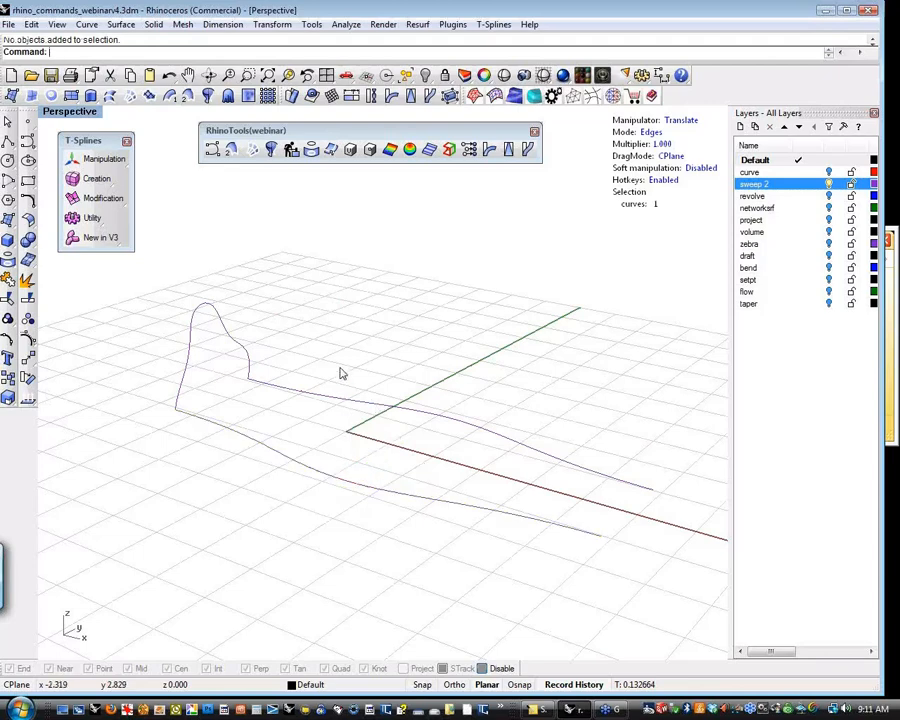
{"action": "left_click_drag", "start_coordinate": [352, 364], "coordinate": [268, 515]}
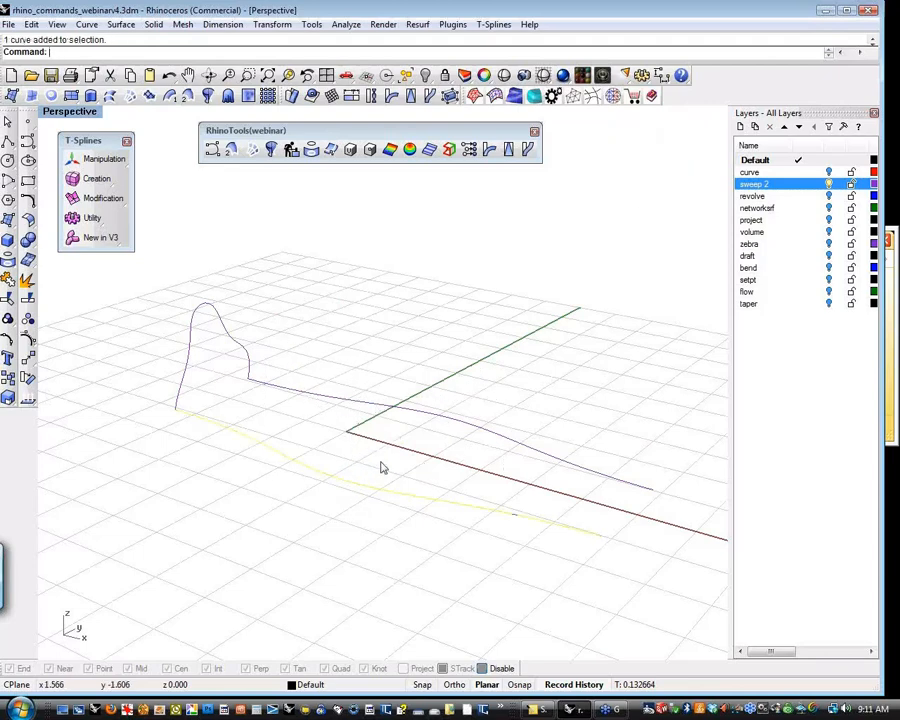
{"action": "left_click_drag", "start_coordinate": [76, 275], "coordinate": [722, 600]}
{"action": "key", "text": "Escape"}
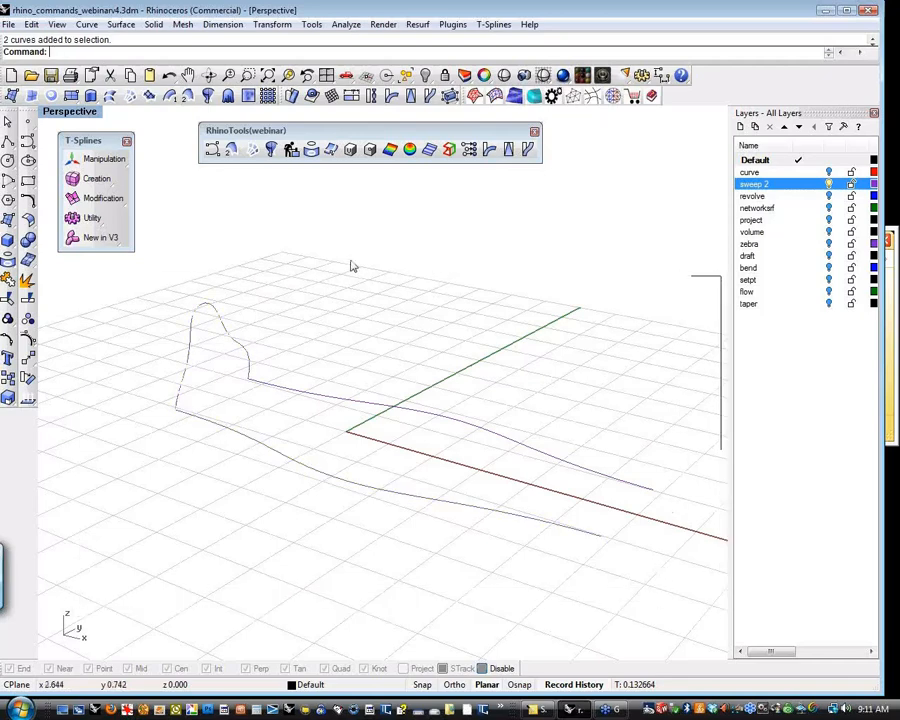
{"action": "left_click", "coordinate": [233, 150]}
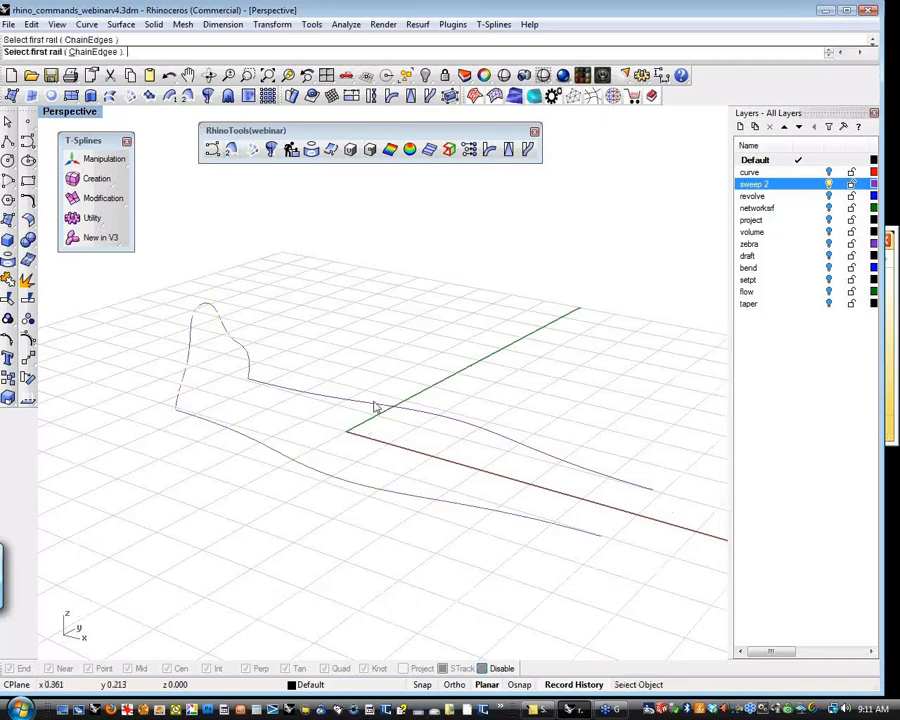
{"action": "left_click_drag", "start_coordinate": [211, 357], "coordinate": [688, 524]}
{"action": "right_click_drag", "start_coordinate": [688, 524], "coordinate": [303, 410]}
{"action": "left_click_drag", "start_coordinate": [303, 410], "coordinate": [259, 477]}
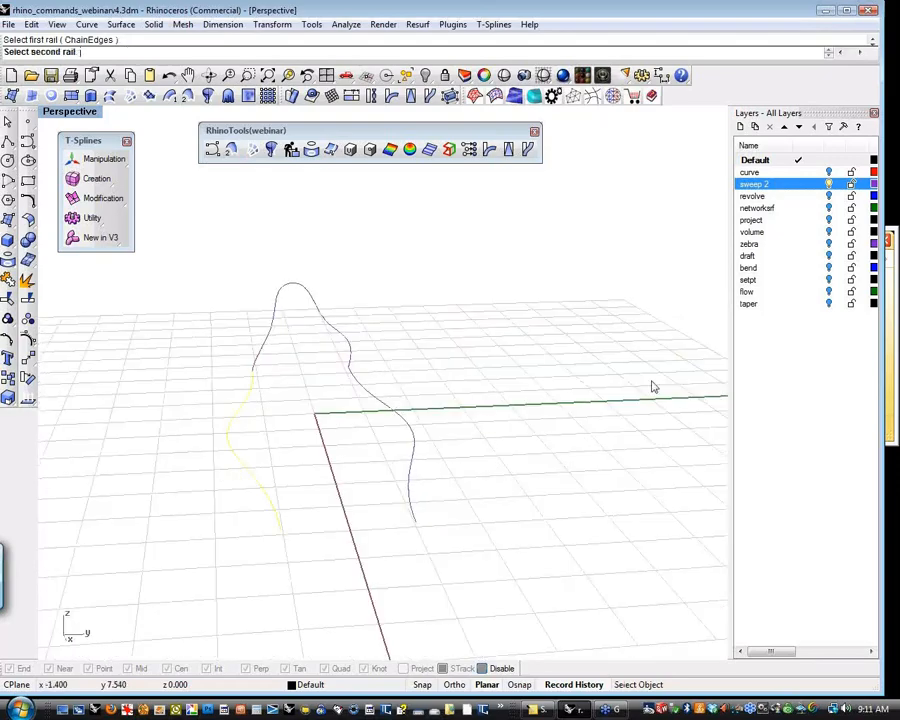
{"action": "right_click_drag", "start_coordinate": [611, 396], "coordinate": [364, 438]}
{"action": "type", "text": "t"}
{"action": "key", "text": "Return"}
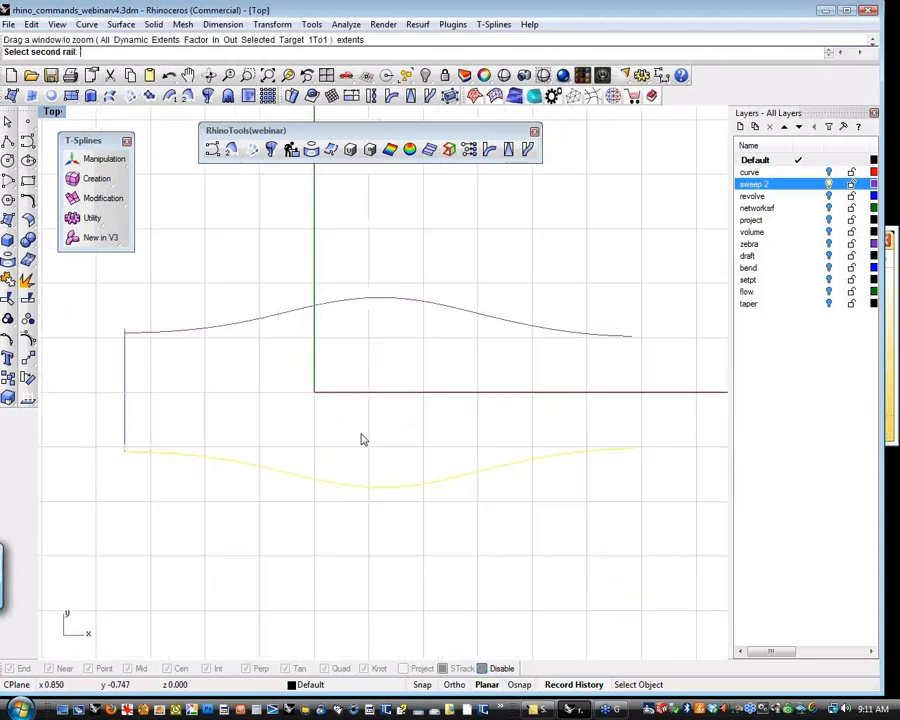
{"action": "scroll", "coordinate": [360, 400], "scroll_direction": "down", "scroll_amount": 10}
{"action": "scroll", "coordinate": [356, 397], "scroll_direction": "up", "scroll_amount": 6}
{"action": "key", "text": "Escape"}
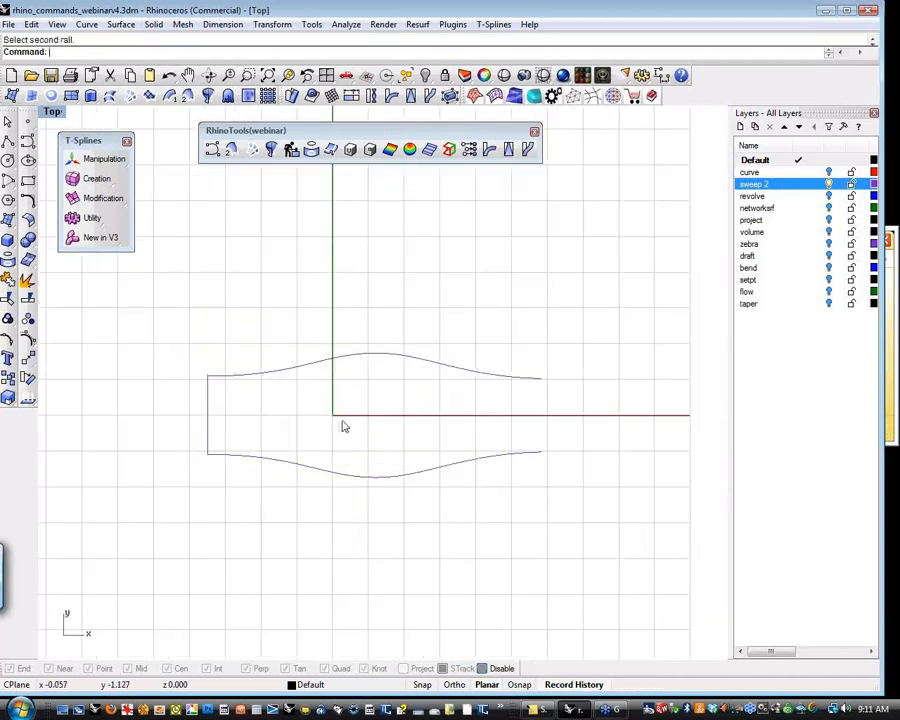
{"action": "left_click_drag", "start_coordinate": [362, 452], "coordinate": [321, 498]}
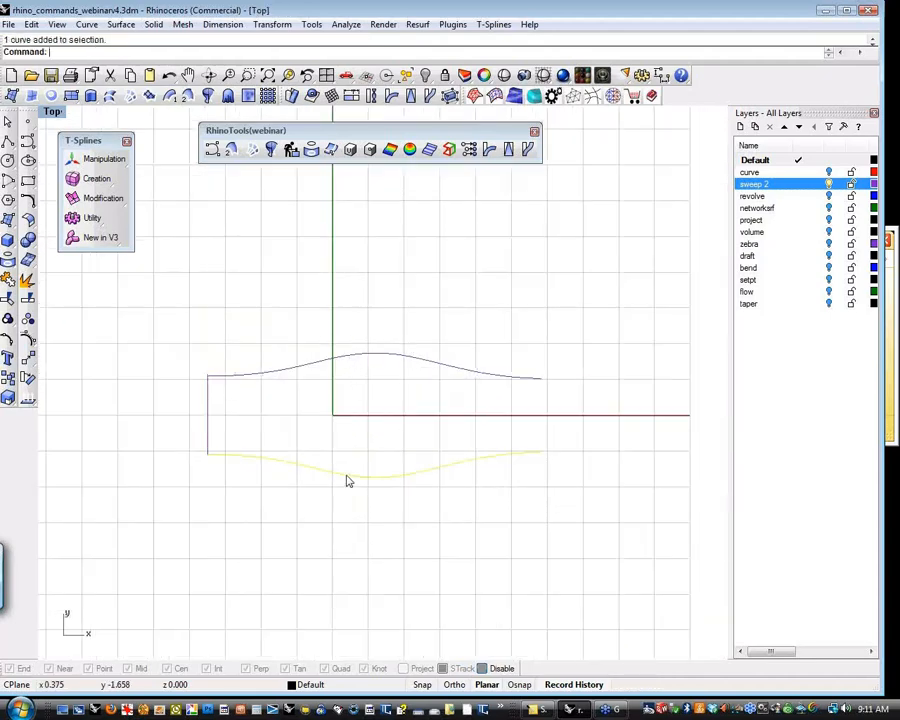
{"action": "left_click", "coordinate": [342, 424]}
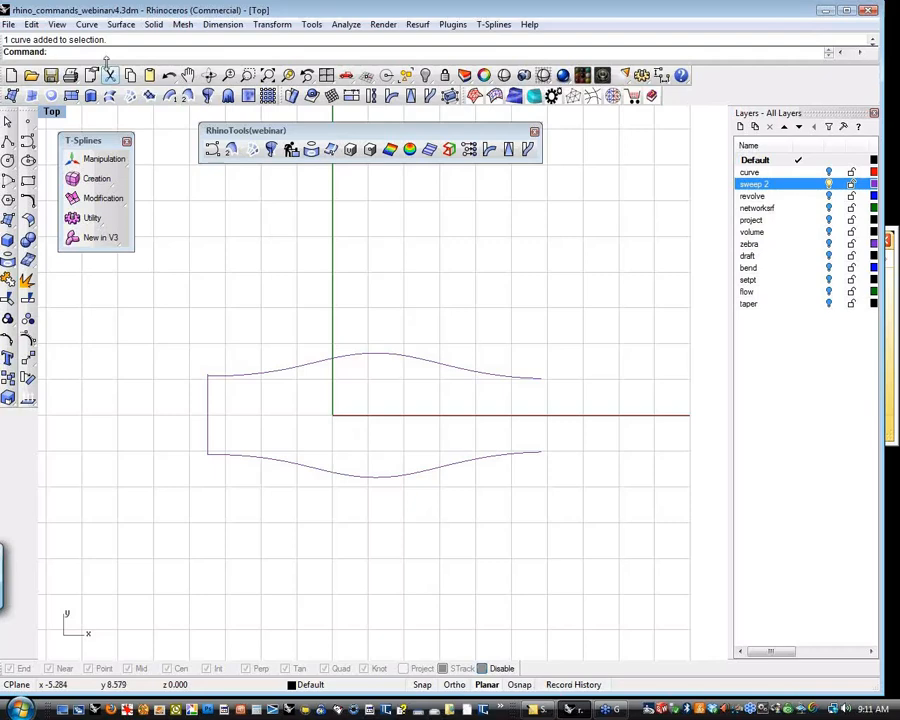
Turn off Lock Children in the history recording options.
{"action": "right_click", "coordinate": [576, 684]}
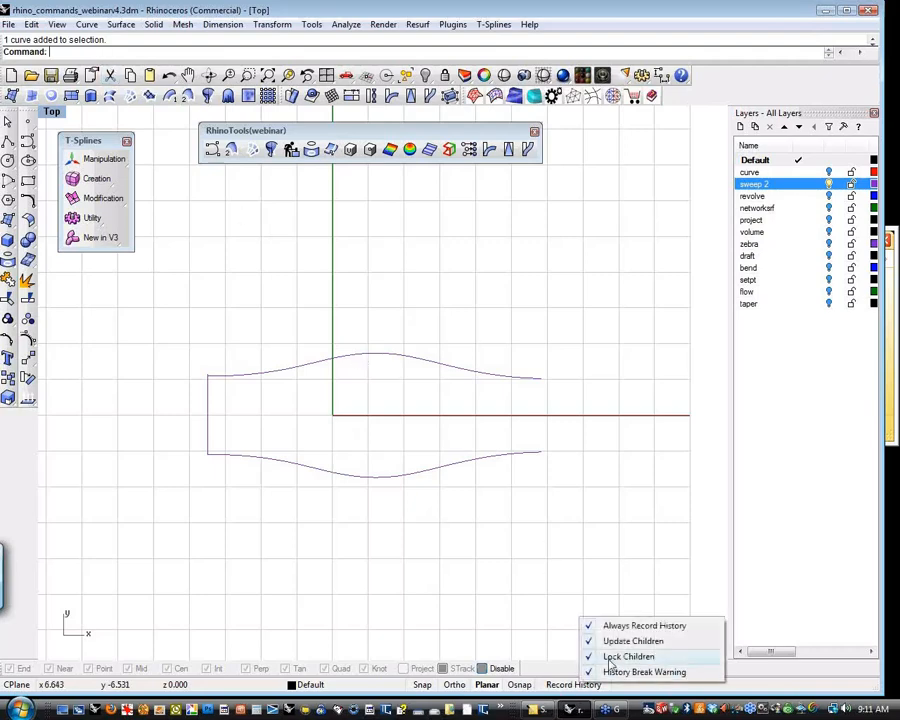
{"action": "left_click", "coordinate": [612, 658]}
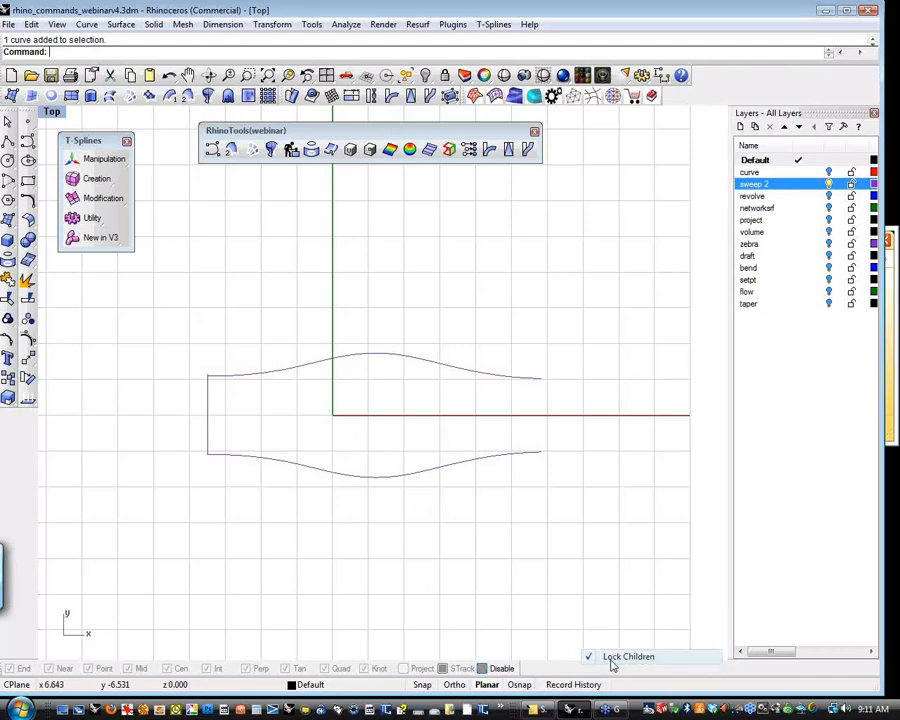
{"action": "left_click", "coordinate": [300, 366]}
{"action": "left_click", "coordinate": [289, 409]}
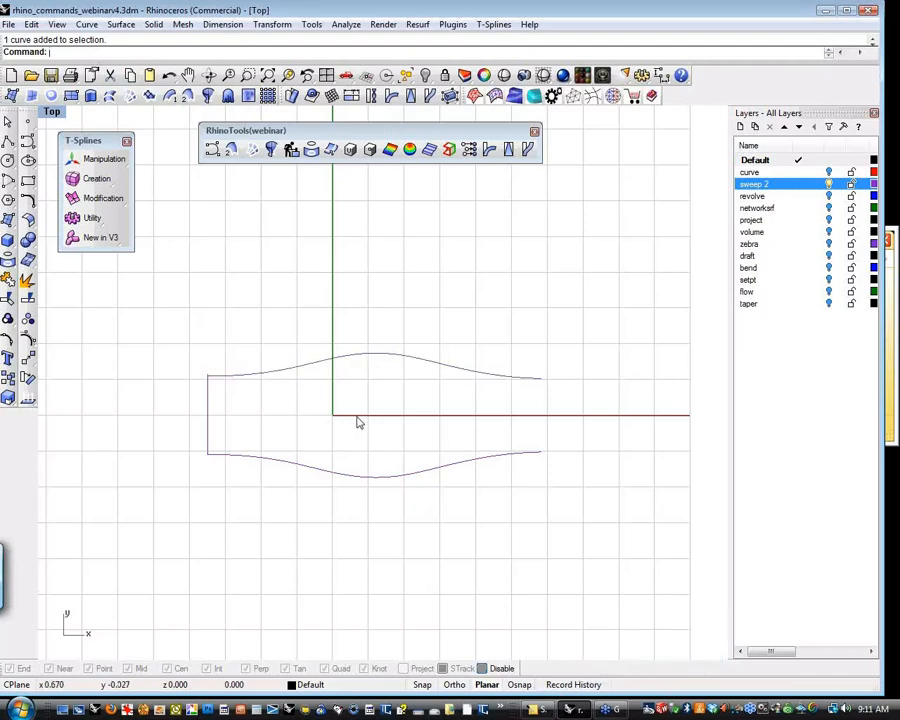
In the perspective view, run Sweep 2 Rails with the two long curves as rails and the humped curve as cross section.
{"action": "key", "text": "Return"}
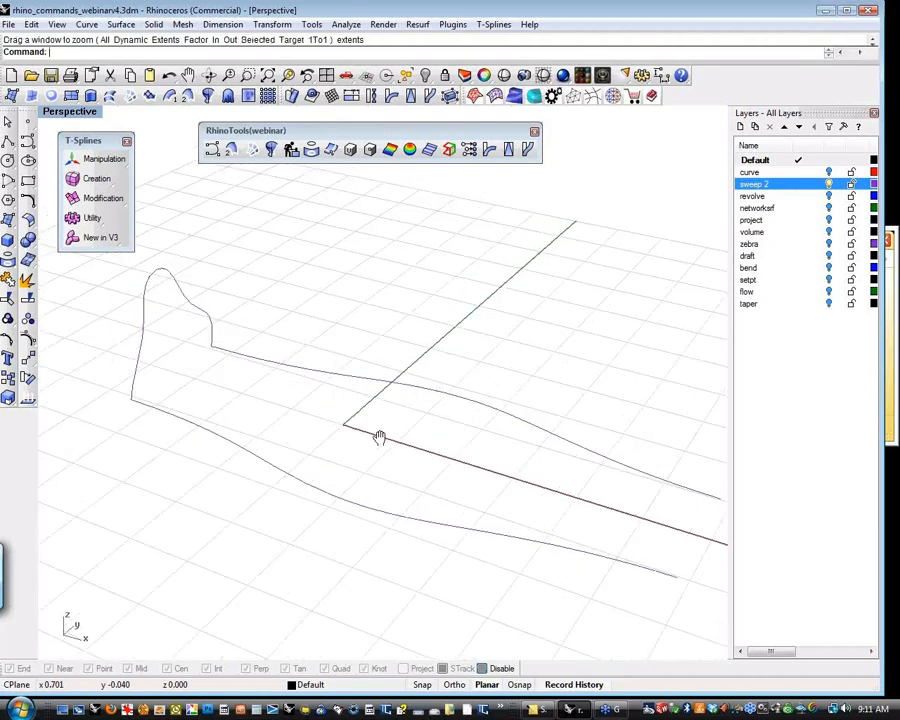
{"action": "right_click_drag", "start_coordinate": [382, 461], "coordinate": [373, 467], "text": "shift"}
{"action": "left_click_drag", "start_coordinate": [424, 378], "coordinate": [333, 569]}
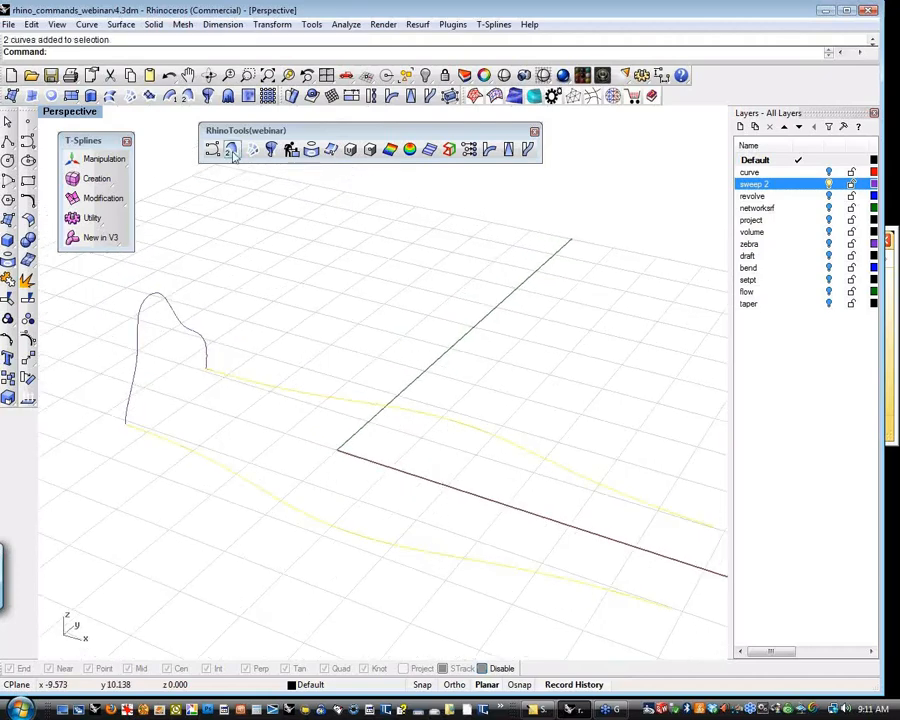
{"action": "left_click", "coordinate": [167, 95]}
{"action": "left_click", "coordinate": [182, 322]}
{"action": "key", "text": "Return"}
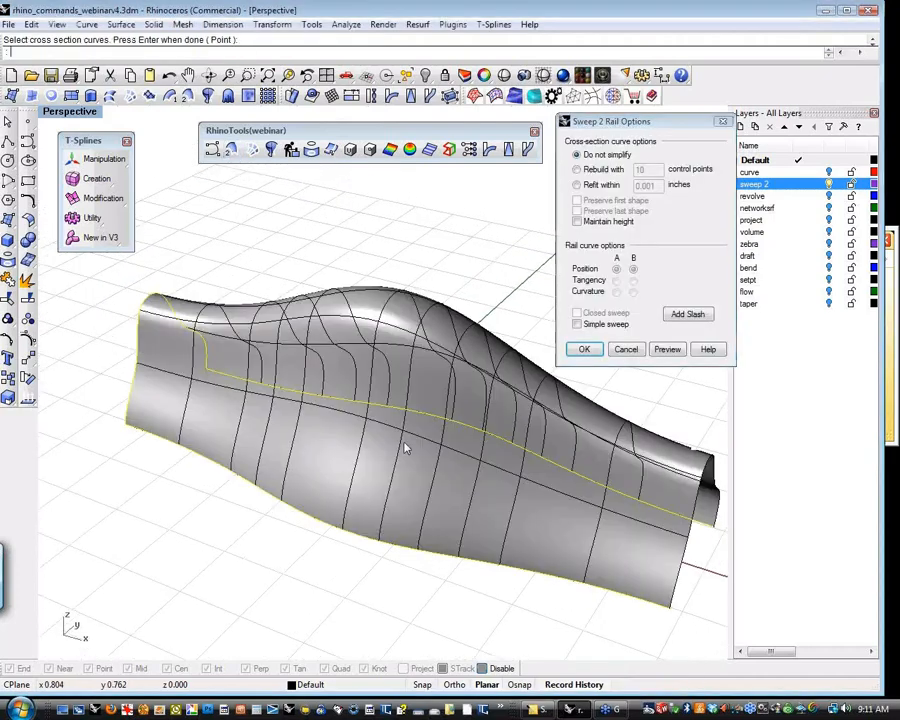
Set the two-rail sweep to refit its cross-section curves within 0.001 inches and preview the surface.
{"action": "right_click_drag", "start_coordinate": [404, 446], "coordinate": [335, 442]}
{"action": "scroll", "coordinate": [398, 490], "scroll_direction": "down", "scroll_amount": 4}
{"action": "right_click_drag", "start_coordinate": [443, 480], "coordinate": [548, 440]}
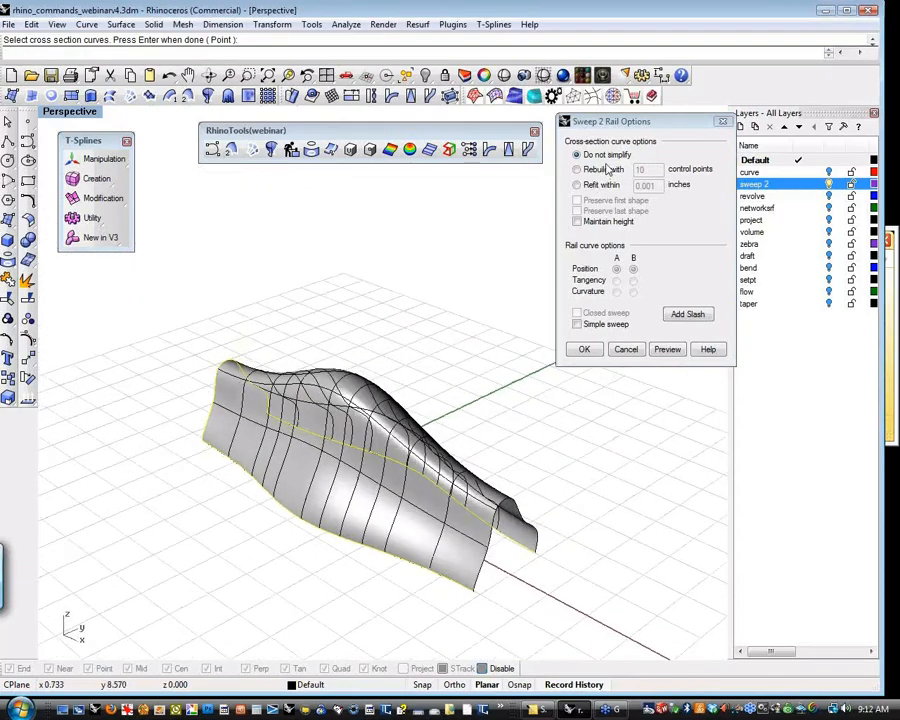
{"action": "left_click", "coordinate": [604, 186]}
{"action": "left_click", "coordinate": [665, 350]}
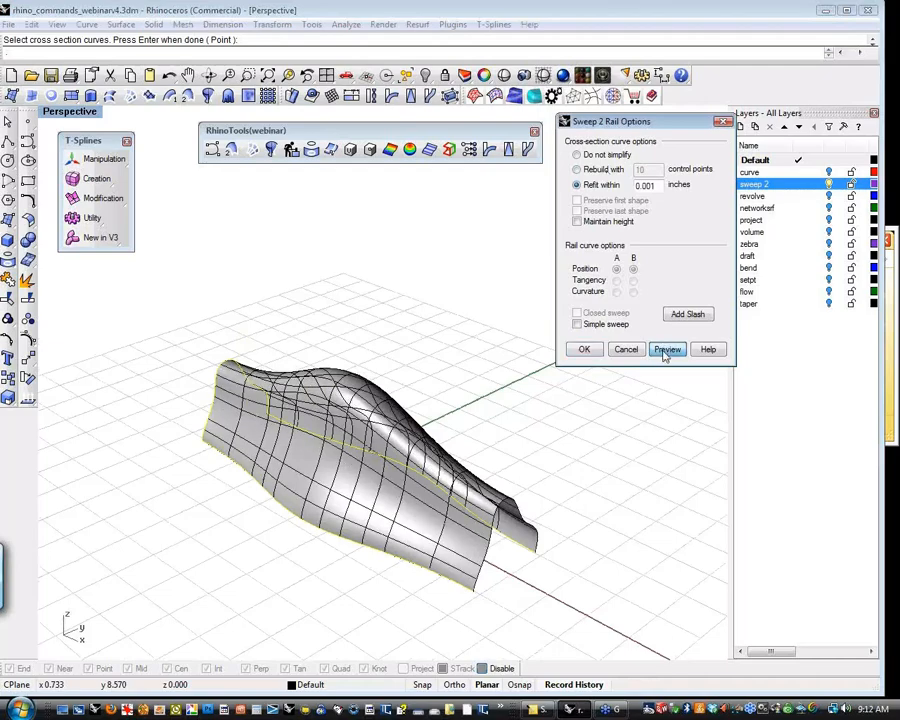
Accept the two-rail sweep and convert the resulting surface to a T-spline surface.
{"action": "left_click", "coordinate": [586, 352]}
{"action": "right_click_drag", "start_coordinate": [536, 412], "coordinate": [448, 392]}
{"action": "left_click", "coordinate": [444, 397]}
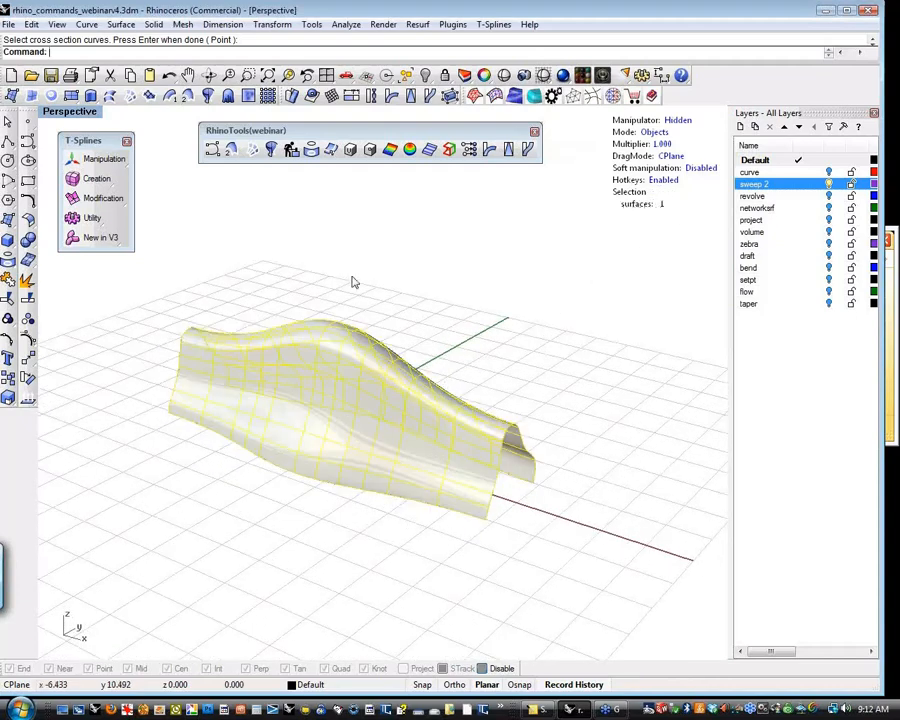
{"action": "left_click", "coordinate": [113, 182]}
{"action": "left_click", "coordinate": [129, 196]}
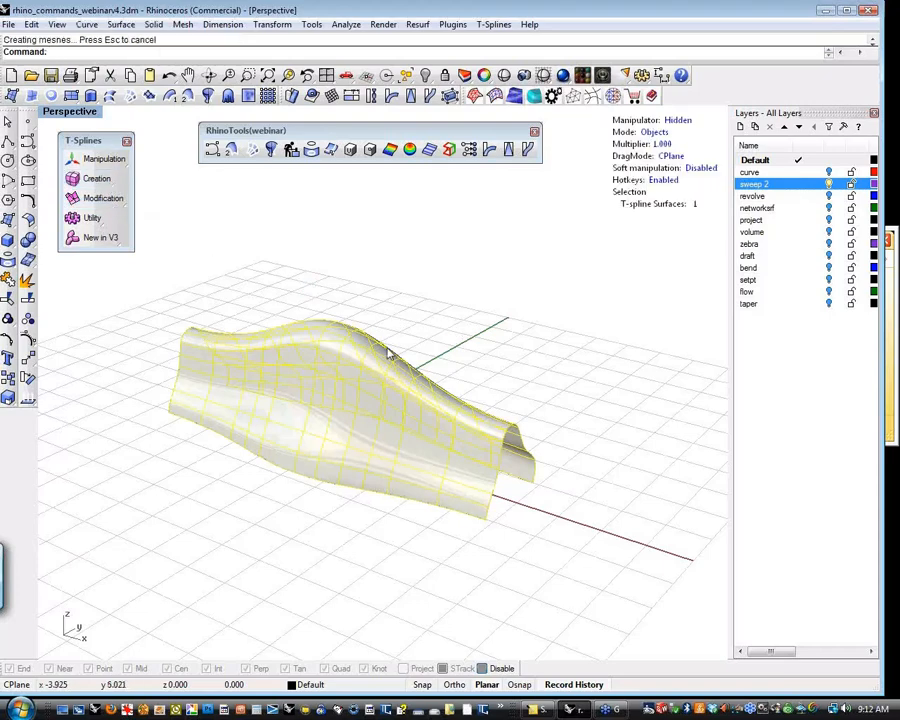
{"action": "mouse_move", "coordinate": [492, 351]}
{"action": "right_mouse_down"}
{"action": "mouse_move", "coordinate": [430, 355]}
{"action": "mouse_move", "coordinate": [484, 363]}
{"action": "right_mouse_up"}
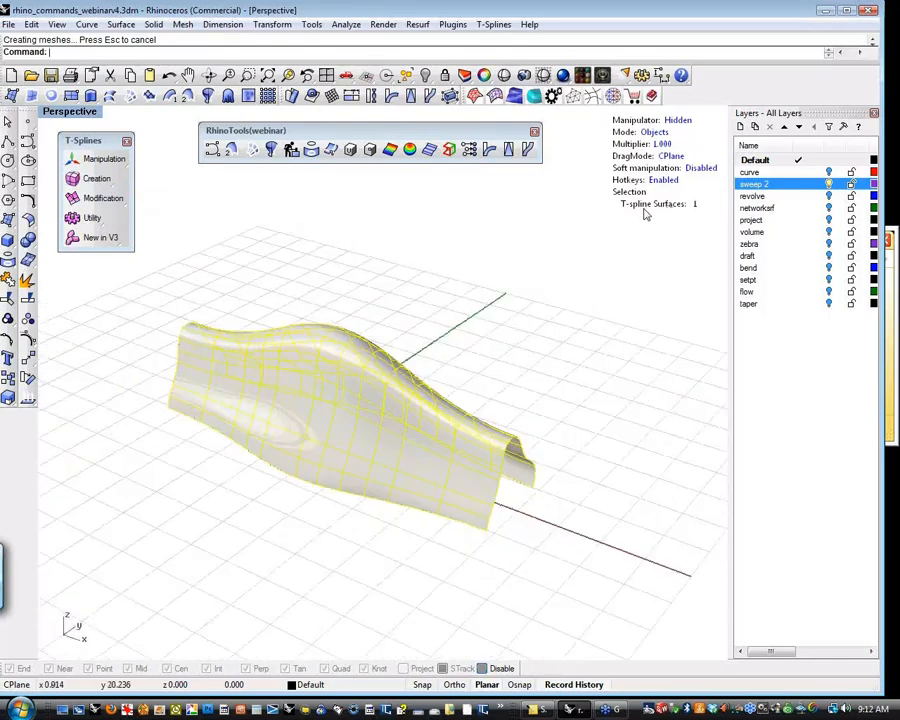
Switch to T-spline face selection and window-select the faces along the hump's crest from the side.
{"action": "left_click", "coordinate": [505, 348]}
{"action": "right_click_drag", "start_coordinate": [478, 364], "coordinate": [408, 364]}
{"action": "left_click_drag", "start_coordinate": [436, 342], "coordinate": [342, 396]}
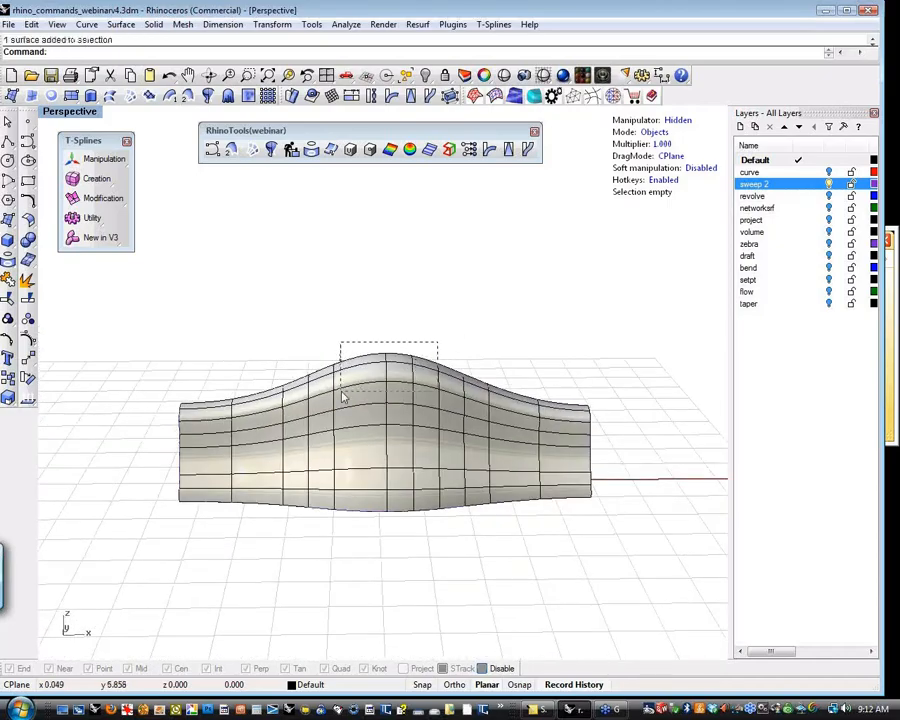
{"action": "left_click", "coordinate": [436, 343]}
{"action": "key", "text": "d"}
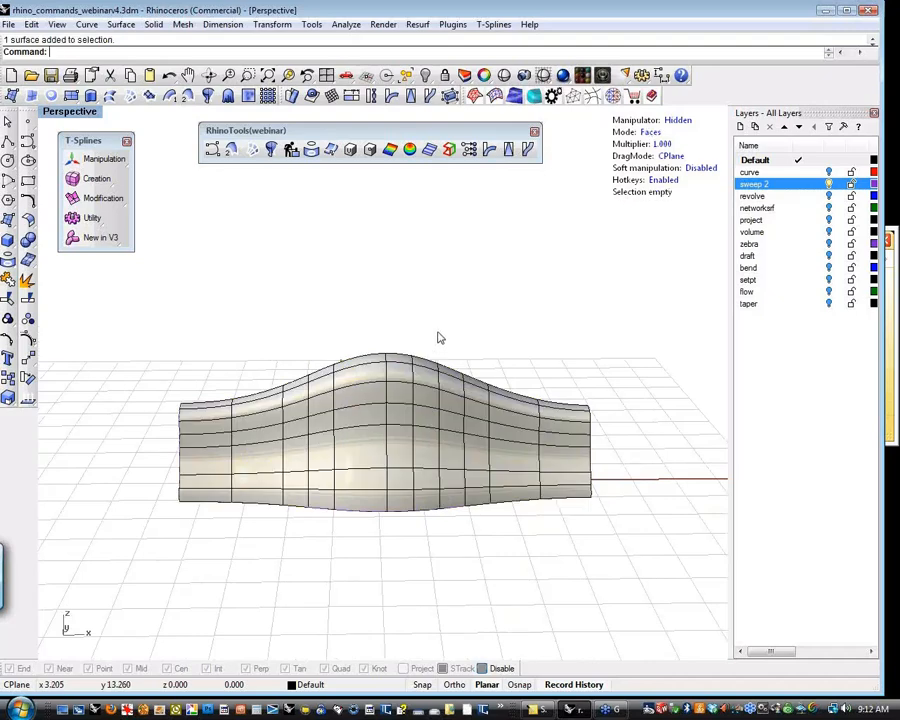
{"action": "left_click_drag", "start_coordinate": [494, 325], "coordinate": [285, 394]}
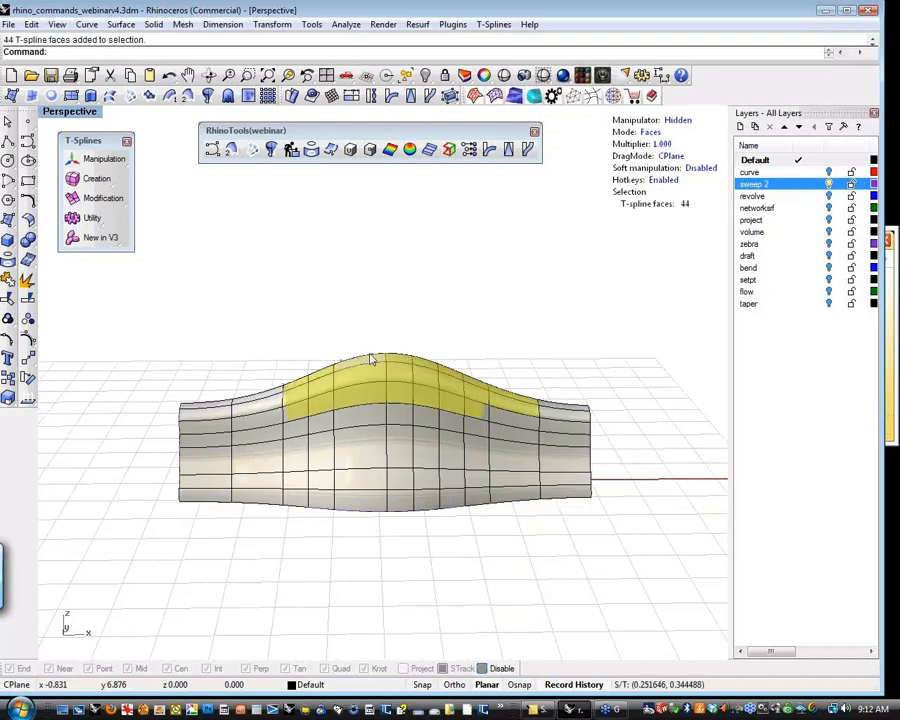
Raise the selected crest faces with the translate manipulator to form a stepped hump.
{"action": "key", "text": "w"}
{"action": "right_click_drag", "start_coordinate": [410, 332], "coordinate": [353, 373]}
{"action": "left_click_drag", "start_coordinate": [355, 373], "coordinate": [414, 362]}
{"action": "left_click", "coordinate": [403, 311]}
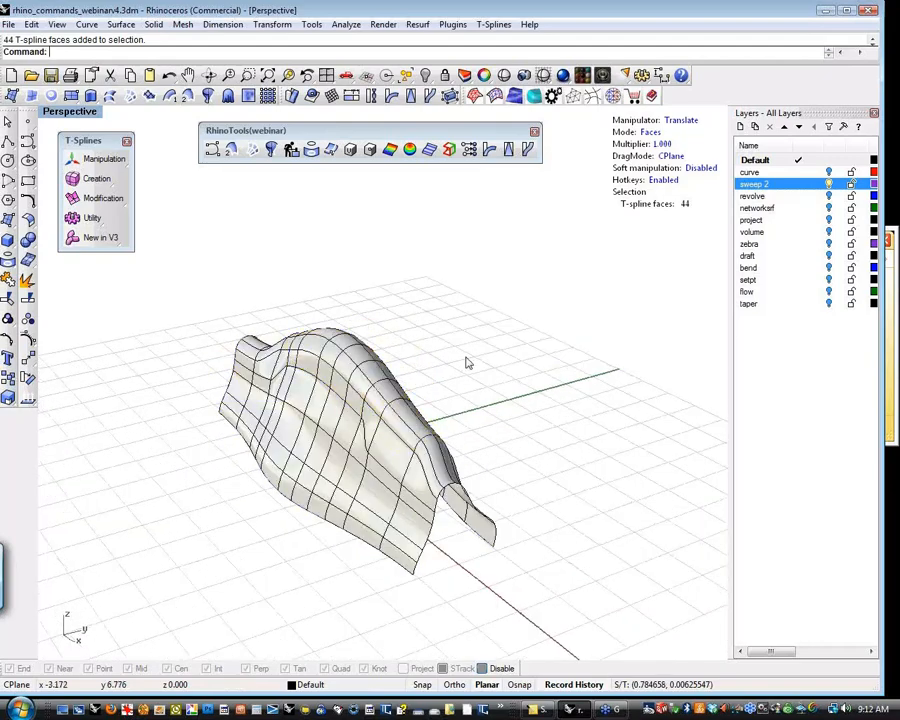
{"action": "right_click_drag", "start_coordinate": [467, 360], "coordinate": [270, 340]}
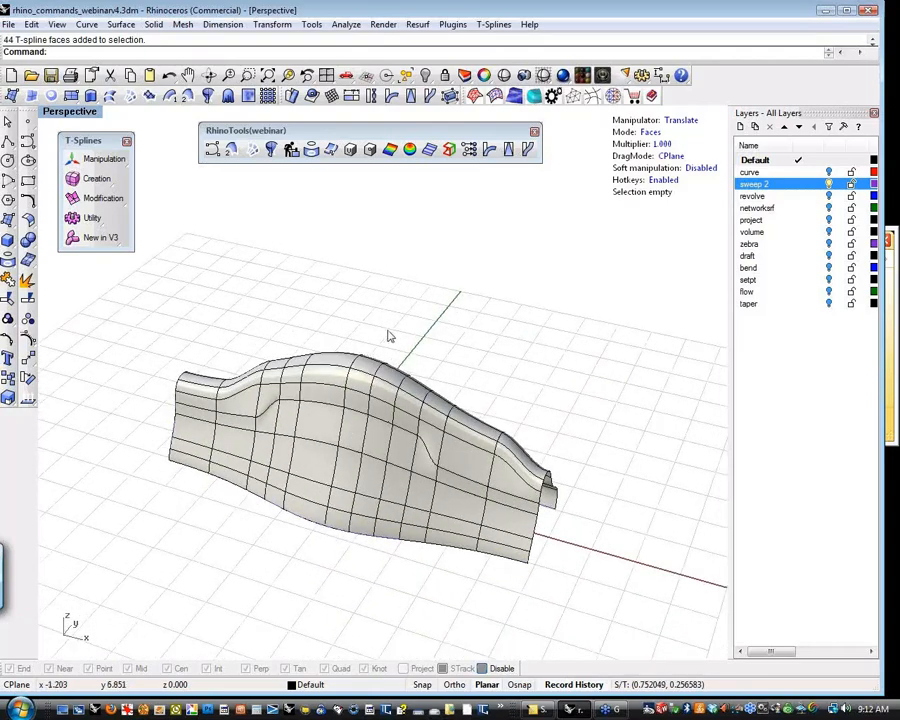
{"action": "right_click_drag", "start_coordinate": [484, 360], "coordinate": [474, 358], "text": "shift"}
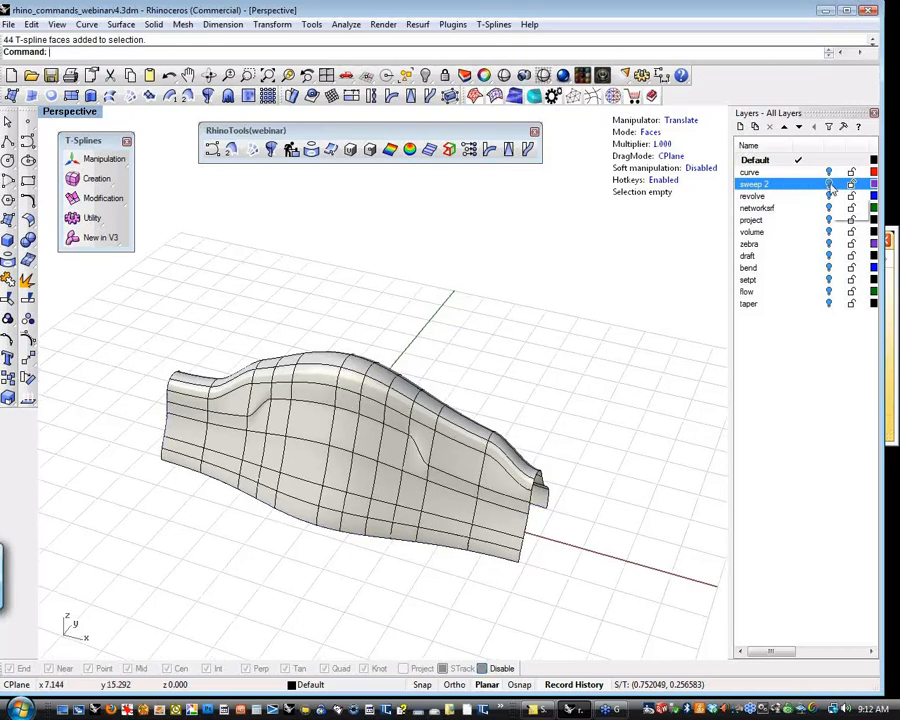
{"action": "right_click_drag", "start_coordinate": [560, 358], "coordinate": [556, 427], "text": "shift"}
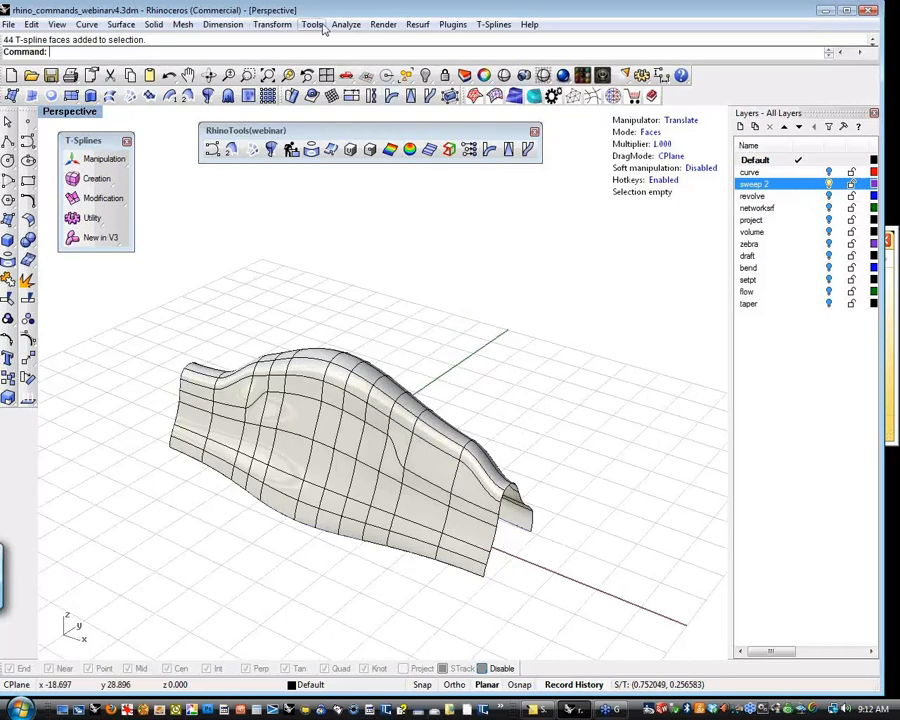
{"action": "left_click", "coordinate": [69, 111]}
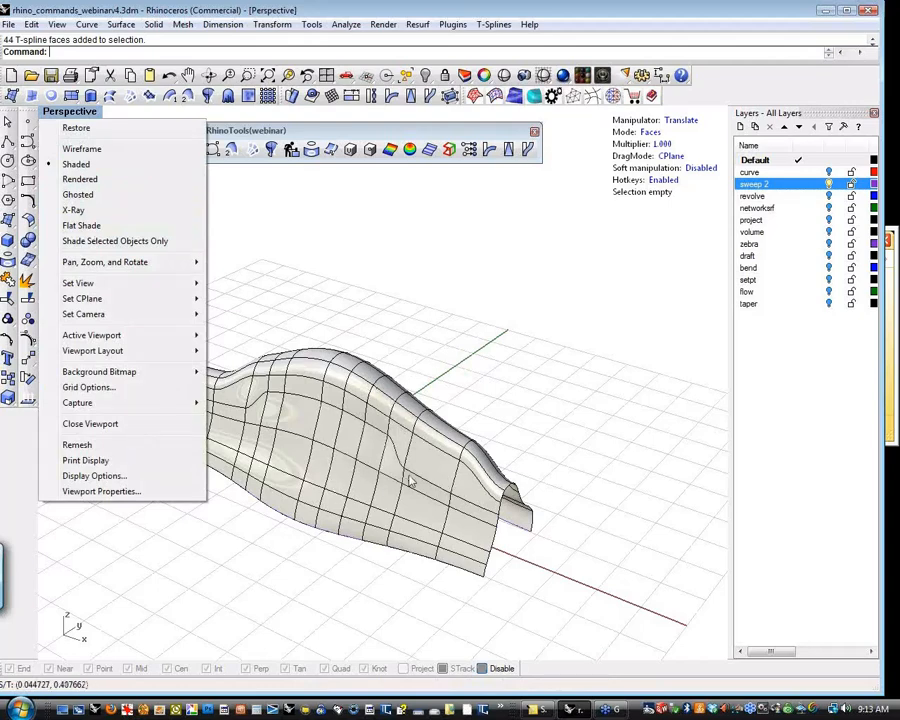
{"action": "left_click", "coordinate": [385, 317]}
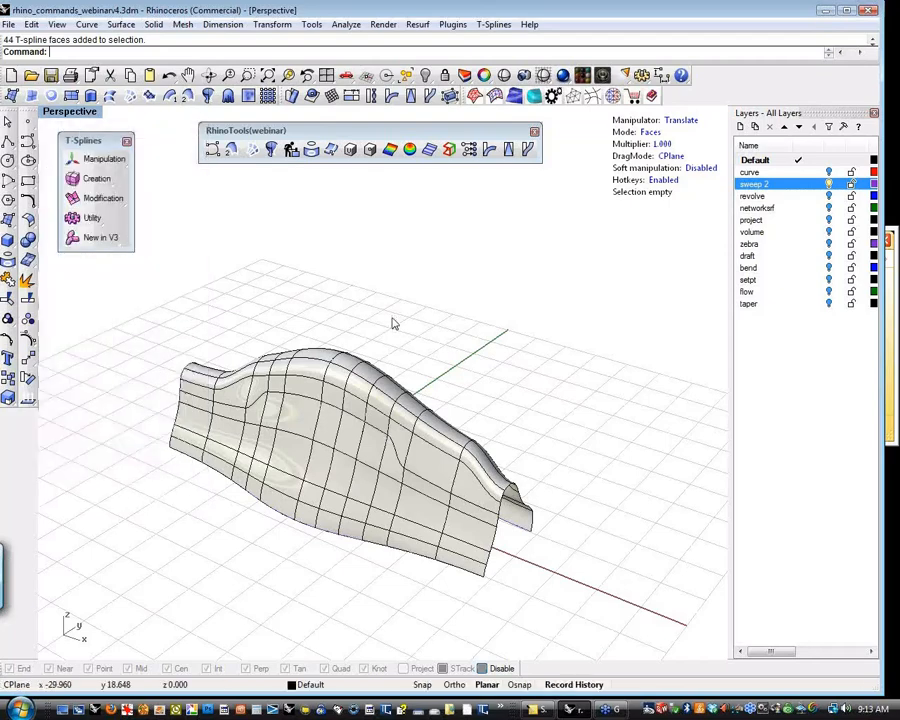
{"action": "right_click_drag", "start_coordinate": [424, 356], "coordinate": [438, 351], "text": "shift"}
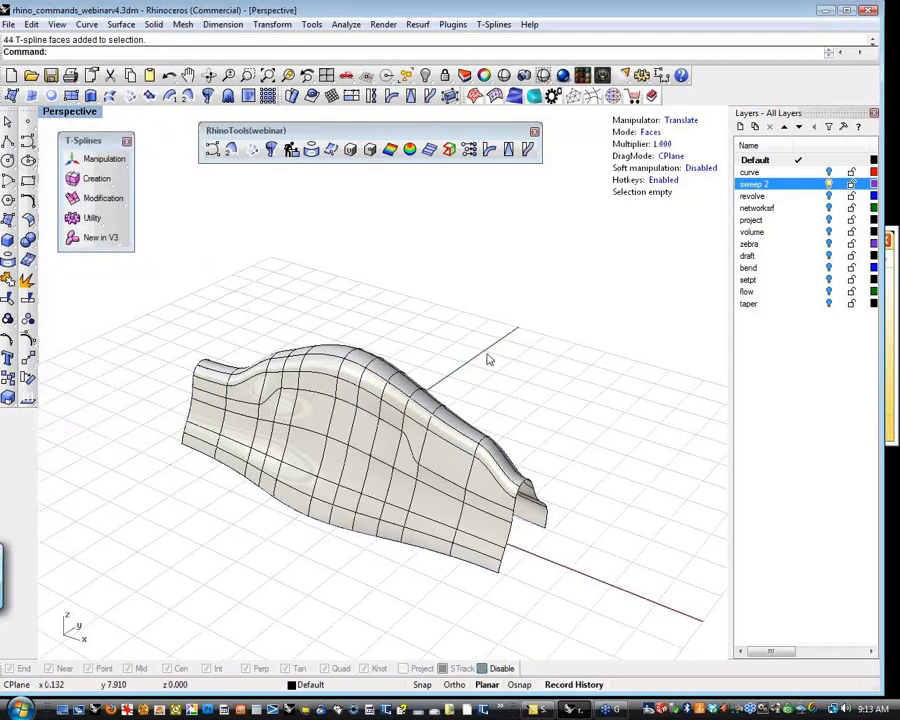
Hide the sweep 2 layer, show the revolve layer and delete the leftover T-spline surface.
{"action": "left_click", "coordinate": [828, 196]}
{"action": "right_click_drag", "start_coordinate": [615, 327], "coordinate": [621, 335], "text": "shift"}
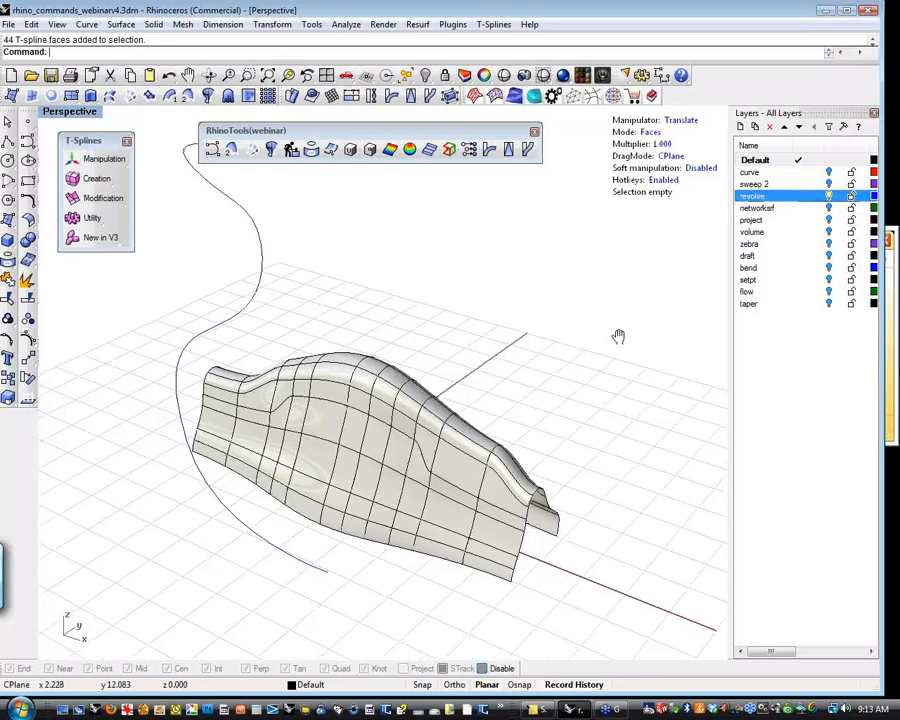
{"action": "left_click", "coordinate": [657, 134]}
{"action": "left_click", "coordinate": [509, 457]}
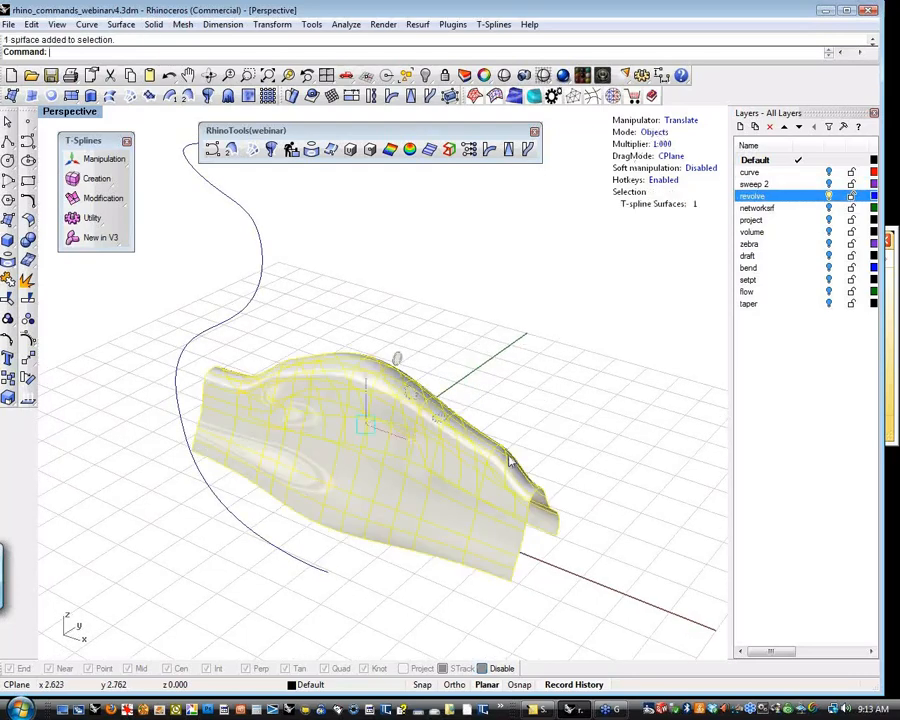
{"action": "key", "text": "Delete"}
{"action": "scroll", "coordinate": [385, 435], "scroll_direction": "down", "scroll_amount": 5}
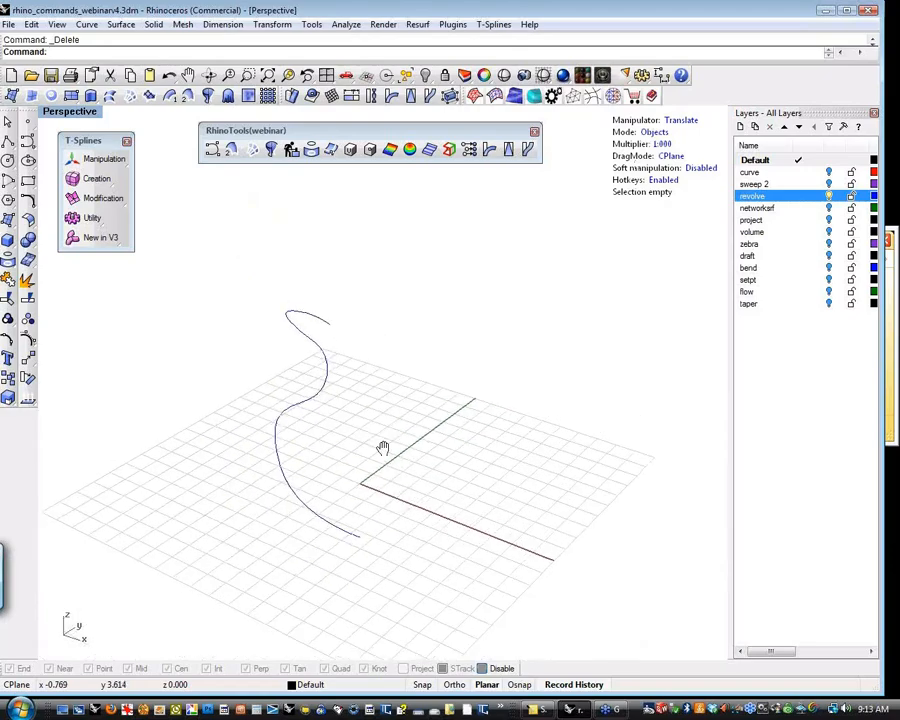
Revolve the profile curve around a vertical axis starting at the origin, setting the axis end in the front view and keeping the default angles.
{"action": "right_click_drag", "start_coordinate": [327, 432], "coordinate": [450, 402], "text": "shift"}
{"action": "left_click", "coordinate": [308, 447]}
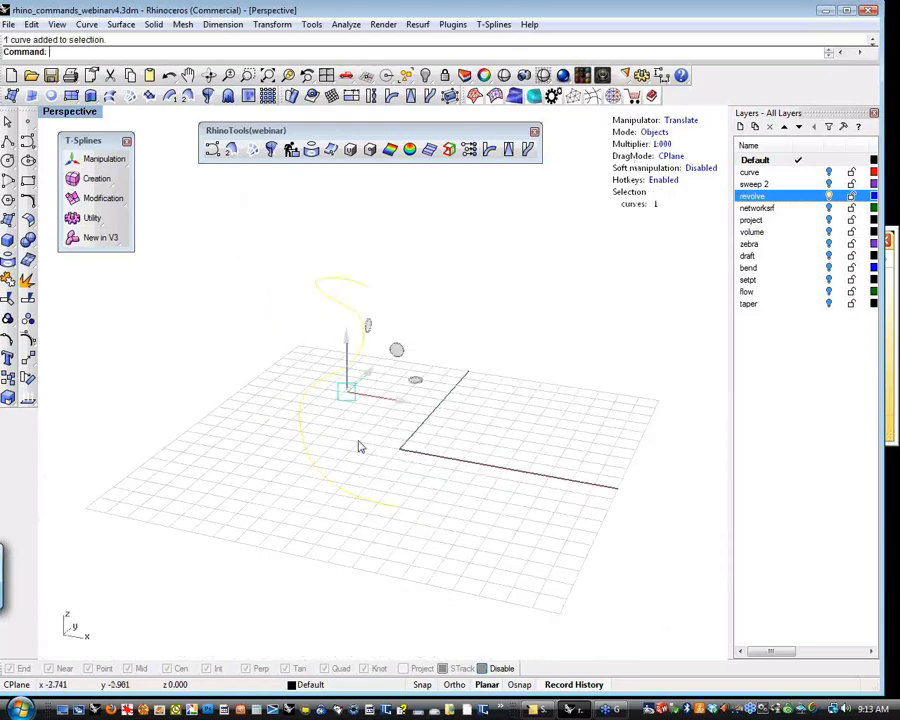
{"action": "right_click_drag", "start_coordinate": [381, 451], "coordinate": [382, 474], "text": "shift"}
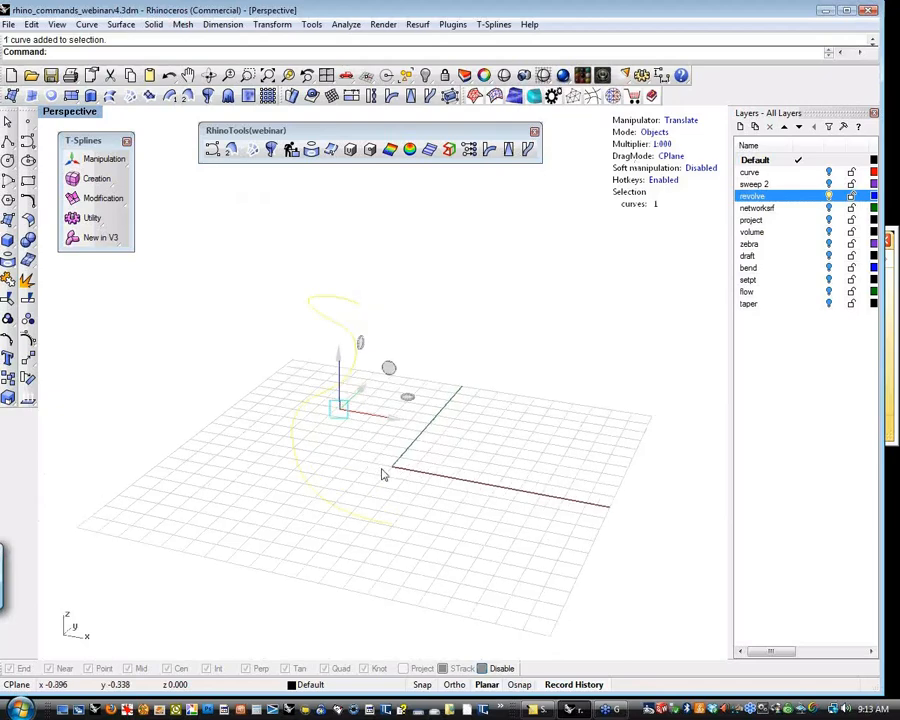
{"action": "left_click", "coordinate": [252, 152]}
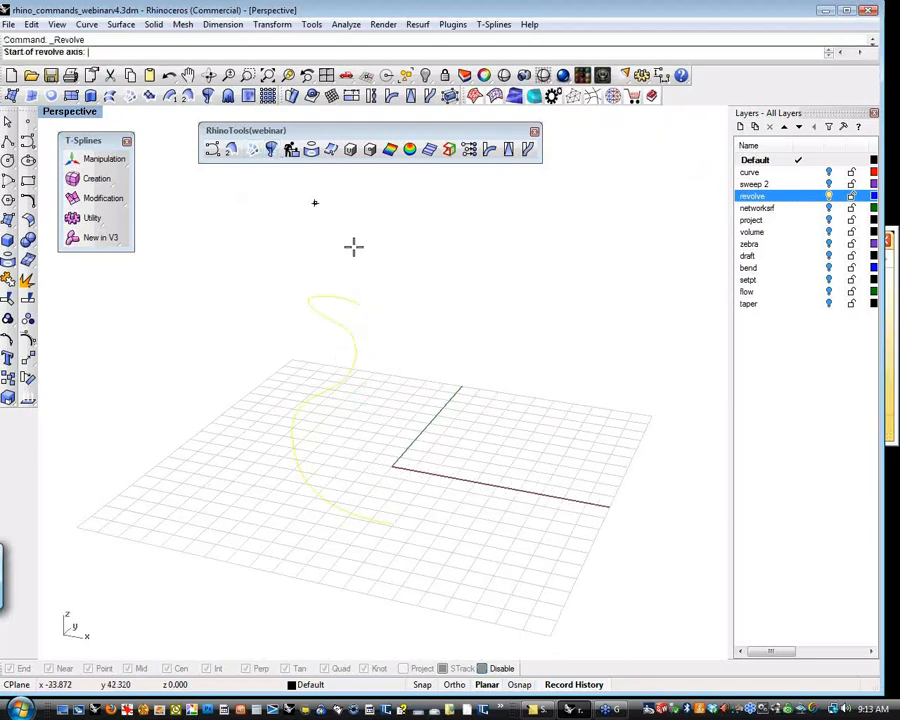
{"action": "type", "text": "0"}
{"action": "key", "text": "Return"}
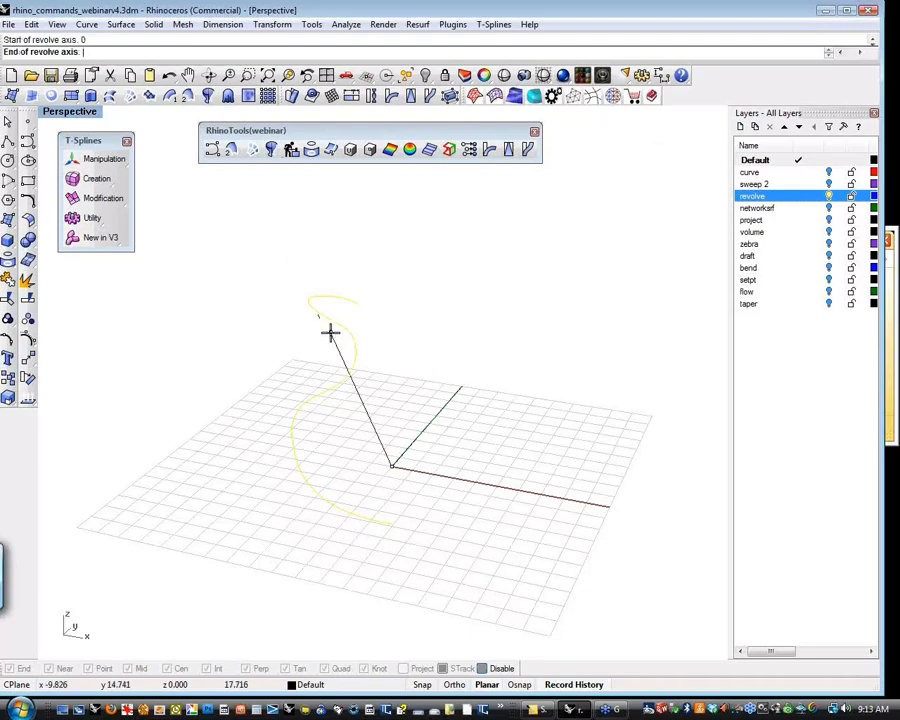
{"action": "type", "text": "f"}
{"action": "key", "text": "Return"}
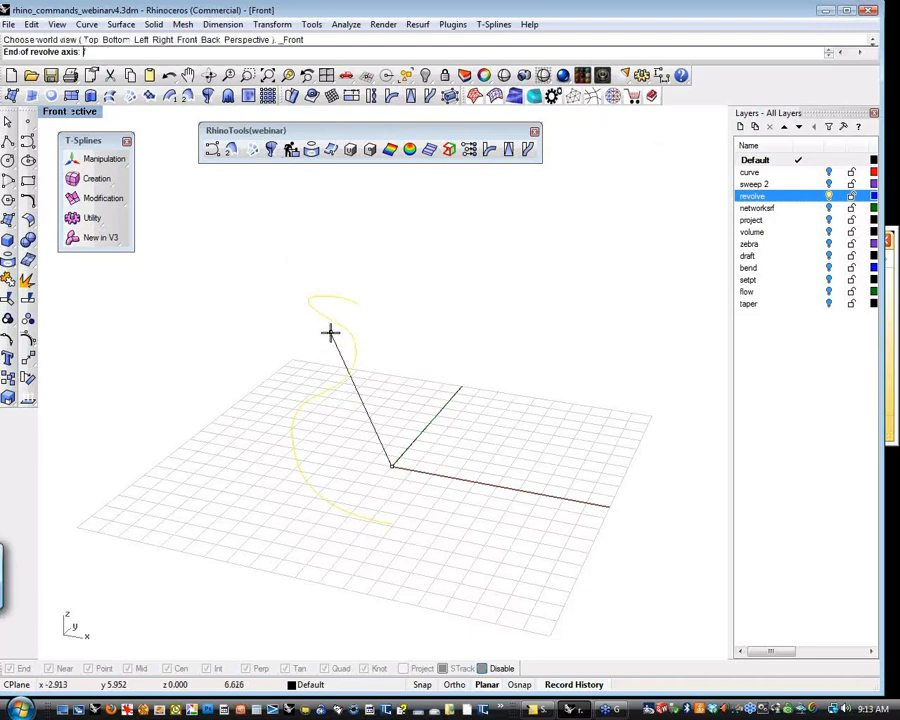
{"action": "left_click", "coordinate": [505, 310]}
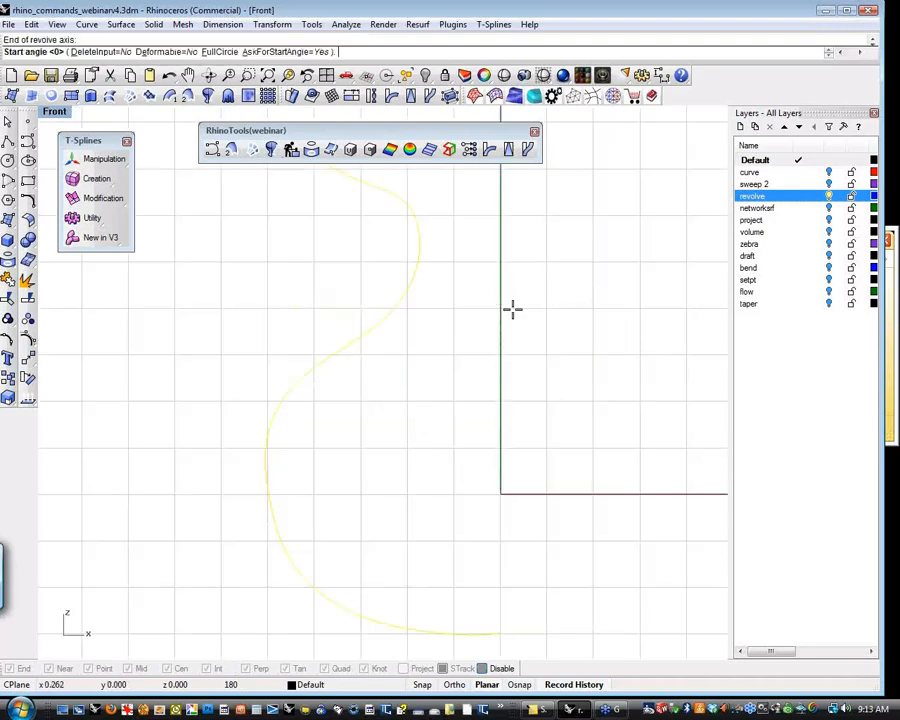
{"action": "key", "text": "Return"}
{"action": "key", "text": "Return"}
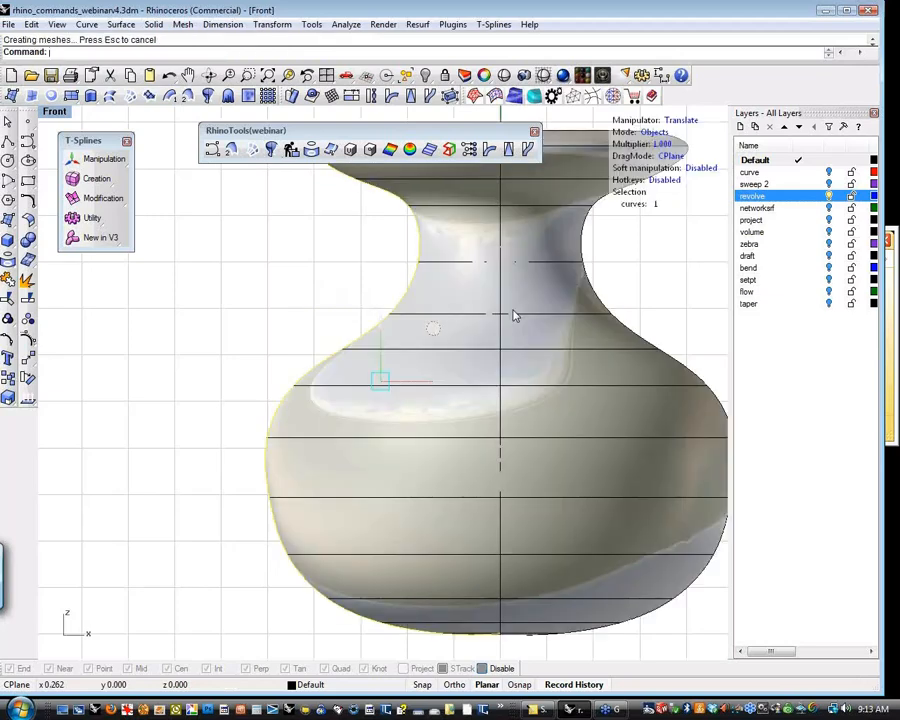
Return to the perspective view and turn on the control points of the vase's profile curve.
{"action": "right_click", "coordinate": [514, 313]}
{"action": "right_click_drag", "start_coordinate": [514, 313], "coordinate": [337, 348]}
{"action": "right_click_drag", "start_coordinate": [428, 388], "coordinate": [344, 365]}
{"action": "key", "text": "Escape"}
{"action": "type", "text": "p"}
{"action": "key", "text": "Return"}
{"action": "left_click", "coordinate": [344, 365]}
{"action": "left_click", "coordinate": [346, 355]}
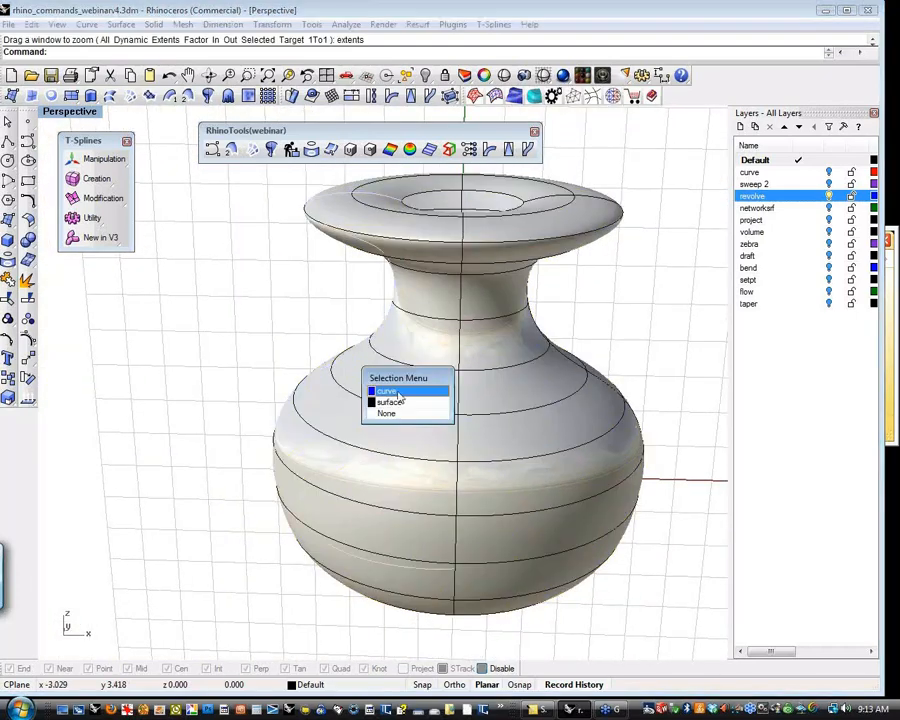
{"action": "left_click", "coordinate": [394, 390]}
{"action": "key", "text": "F10"}
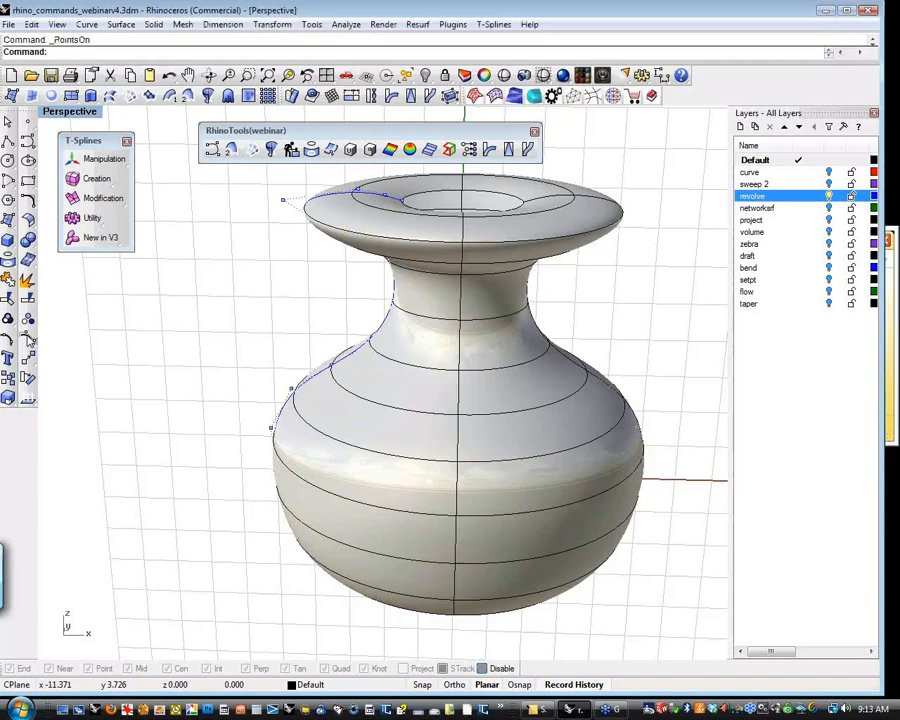
Move the profile curve's shoulder control point outward and upward to reshape the vase.
{"action": "left_click", "coordinate": [296, 392]}
{"action": "key", "text": "w"}
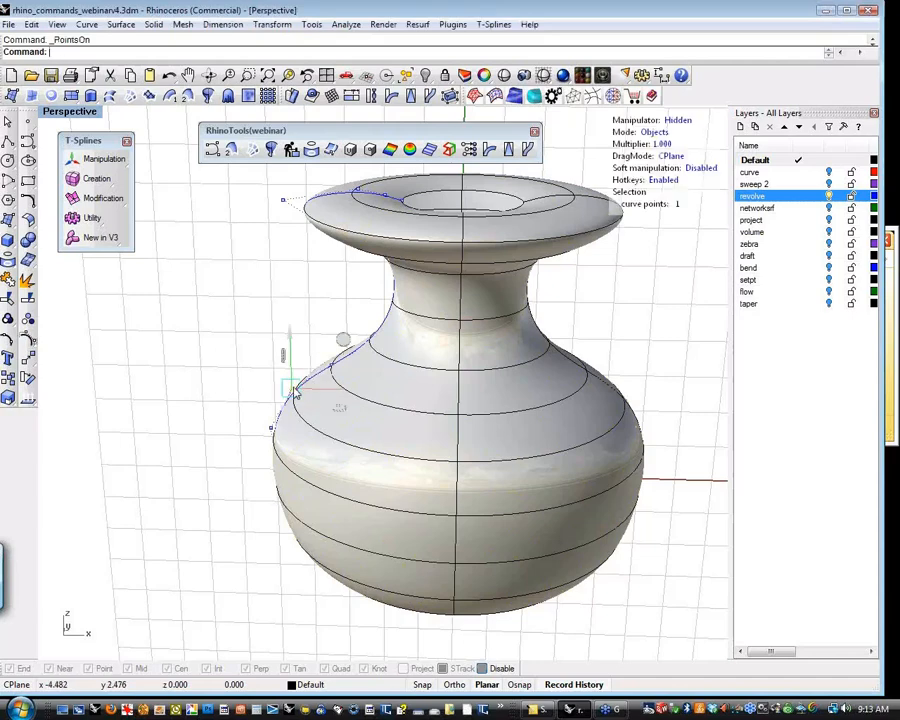
{"action": "left_click_drag", "start_coordinate": [347, 388], "coordinate": [306, 390]}
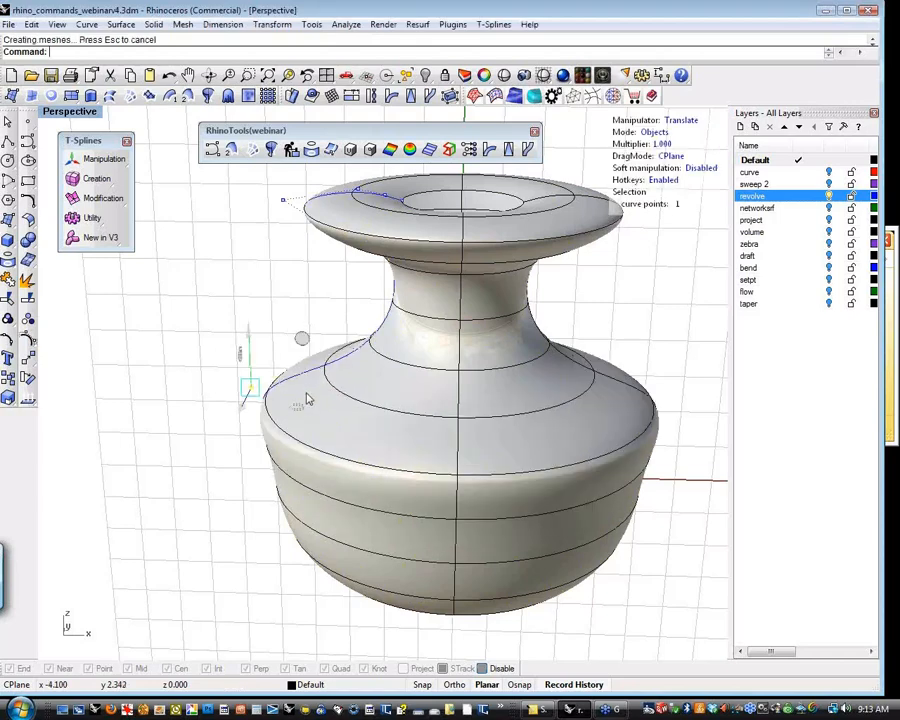
{"action": "left_click_drag", "start_coordinate": [248, 323], "coordinate": [246, 294]}
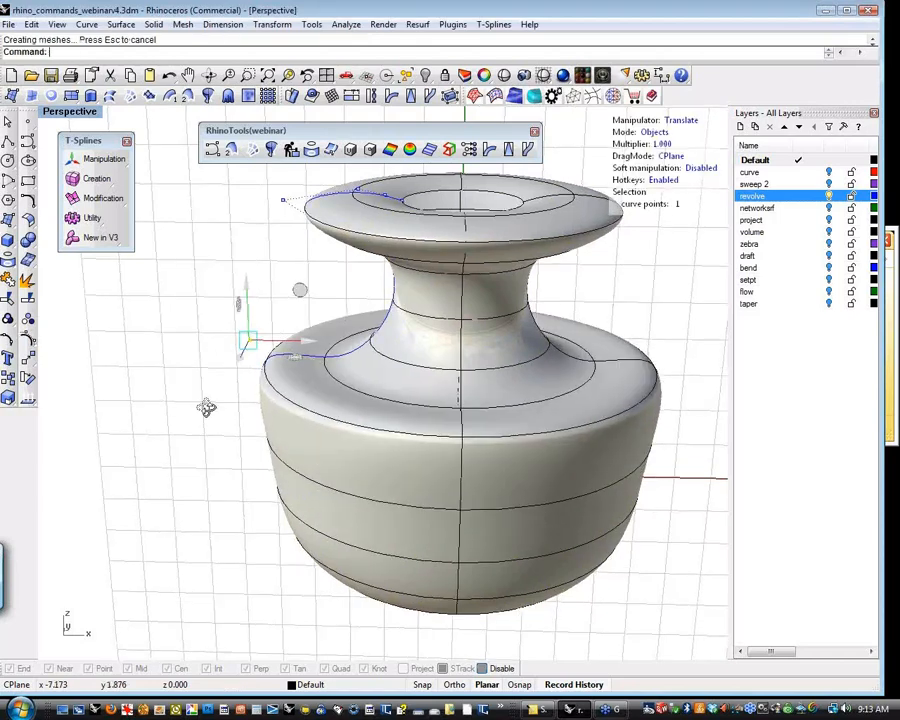
Raise the control point at the base of the neck and lower the shoulder control point.
{"action": "right_click_drag", "start_coordinate": [205, 407], "coordinate": [321, 367]}
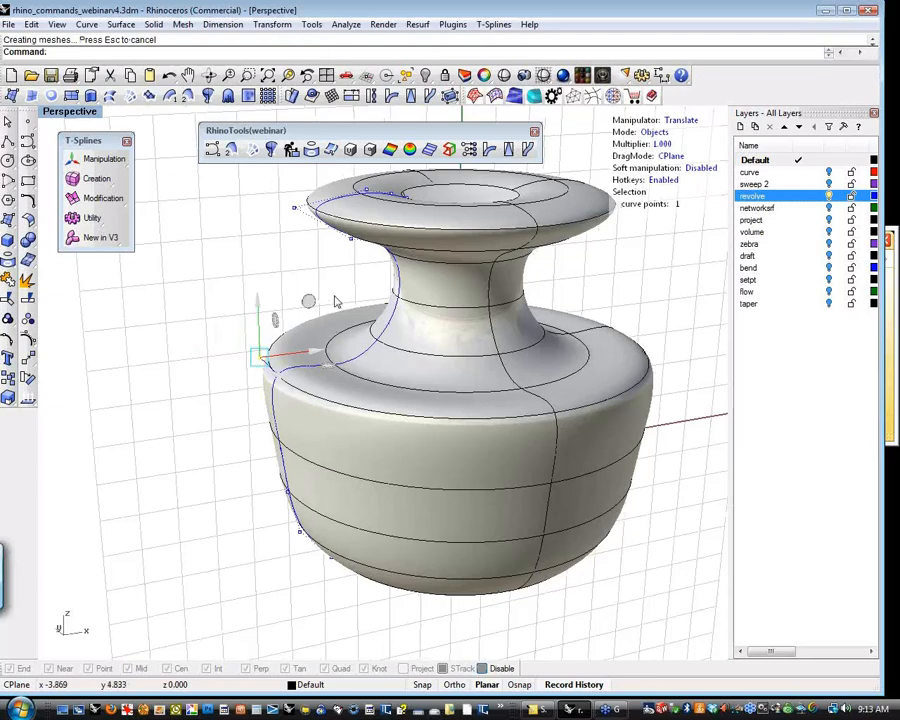
{"action": "left_click_drag", "start_coordinate": [330, 282], "coordinate": [366, 378]}
{"action": "left_click_drag", "start_coordinate": [337, 313], "coordinate": [329, 284]}
{"action": "left_click", "coordinate": [236, 306]}
{"action": "left_click", "coordinate": [262, 357]}
{"action": "left_click_drag", "start_coordinate": [265, 362], "coordinate": [262, 400]}
{"action": "left_click", "coordinate": [230, 500]}
Pull the control point on the vase's lower body outward to widen the belly.
{"action": "right_click_drag", "start_coordinate": [229, 500], "coordinate": [220, 466]}
{"action": "left_click", "coordinate": [282, 487]}
{"action": "left_click", "coordinate": [340, 522]}
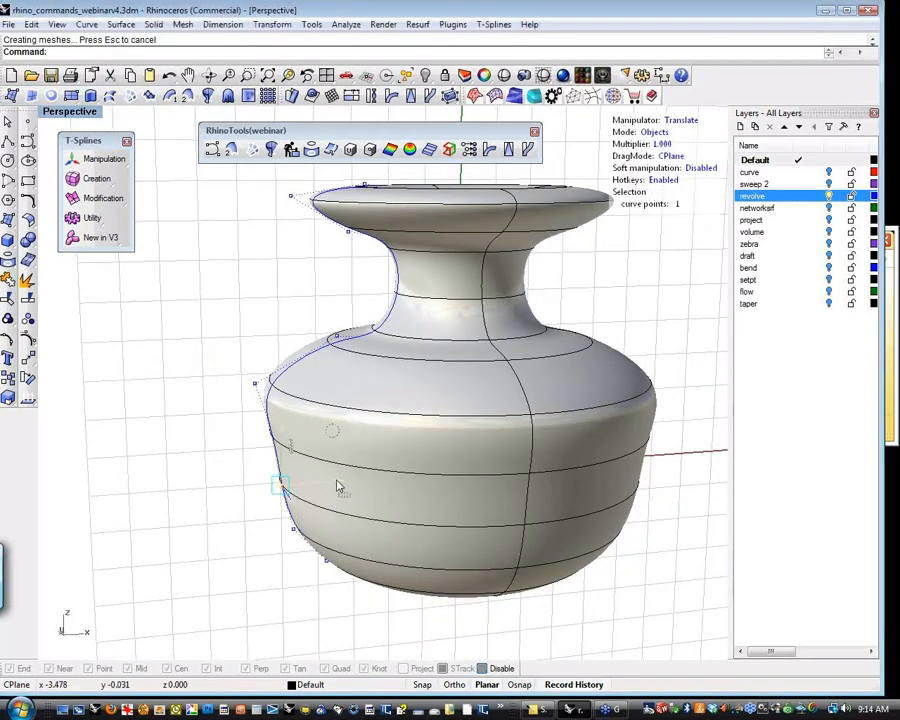
{"action": "left_click_drag", "start_coordinate": [337, 485], "coordinate": [305, 483]}
{"action": "left_click", "coordinate": [247, 579]}
{"action": "right_click_drag", "start_coordinate": [248, 580], "coordinate": [229, 520]}
{"action": "scroll", "coordinate": [241, 536], "scroll_direction": "down", "scroll_amount": 6}
{"action": "right_click_drag", "start_coordinate": [282, 434], "coordinate": [287, 435]}
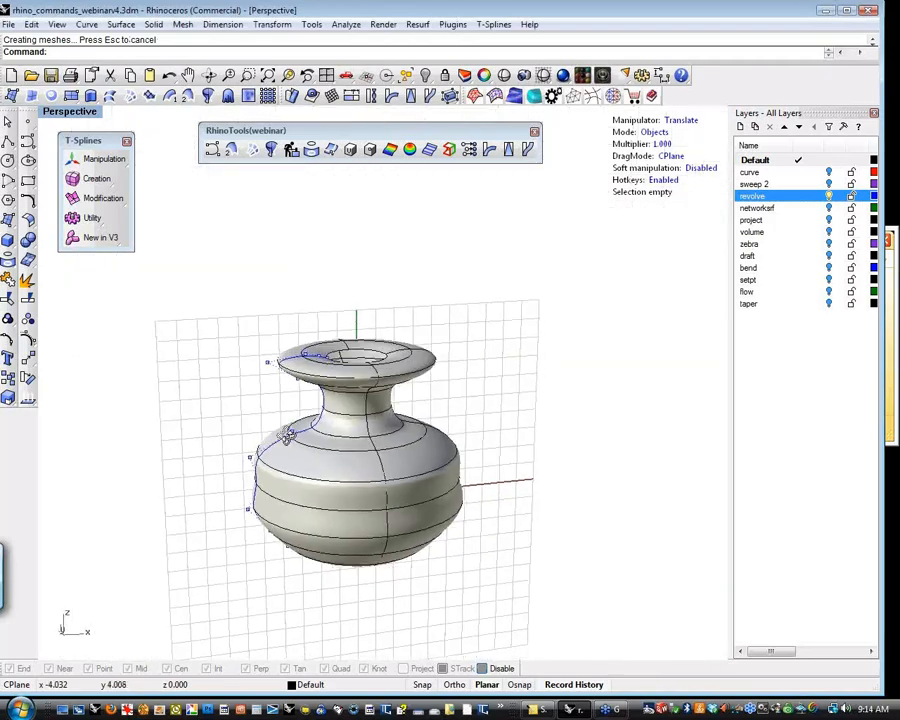
{"action": "scroll", "coordinate": [287, 435], "scroll_direction": "up", "scroll_amount": 5}
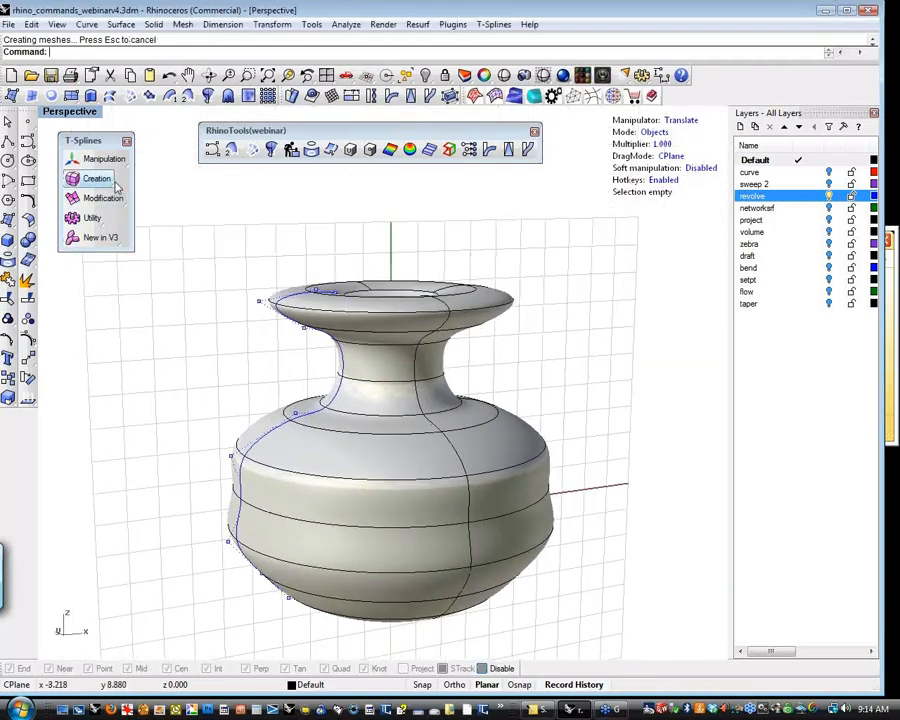
Convert the revolved vase surface to a T-spline surface and dismiss the history warning.
{"action": "left_click", "coordinate": [117, 188]}
{"action": "left_click", "coordinate": [128, 196]}
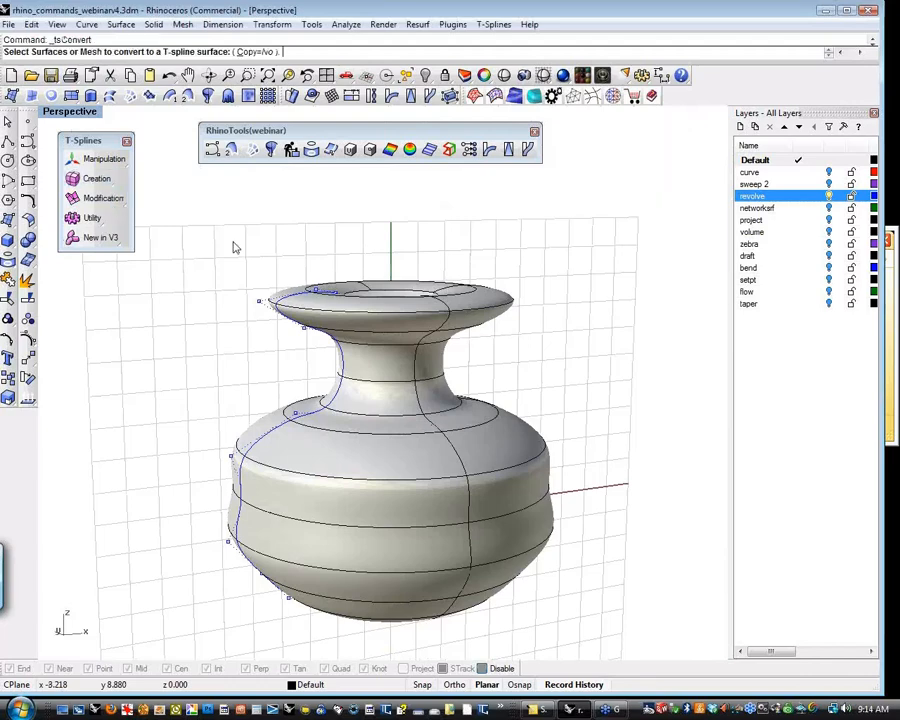
{"action": "left_click", "coordinate": [416, 377]}
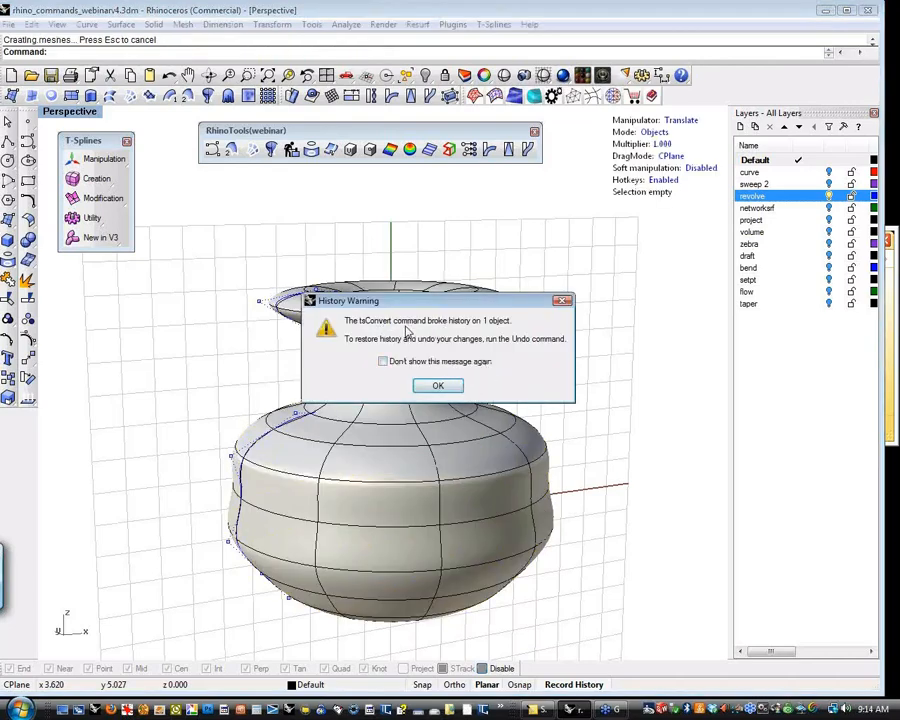
{"action": "left_click", "coordinate": [440, 386]}
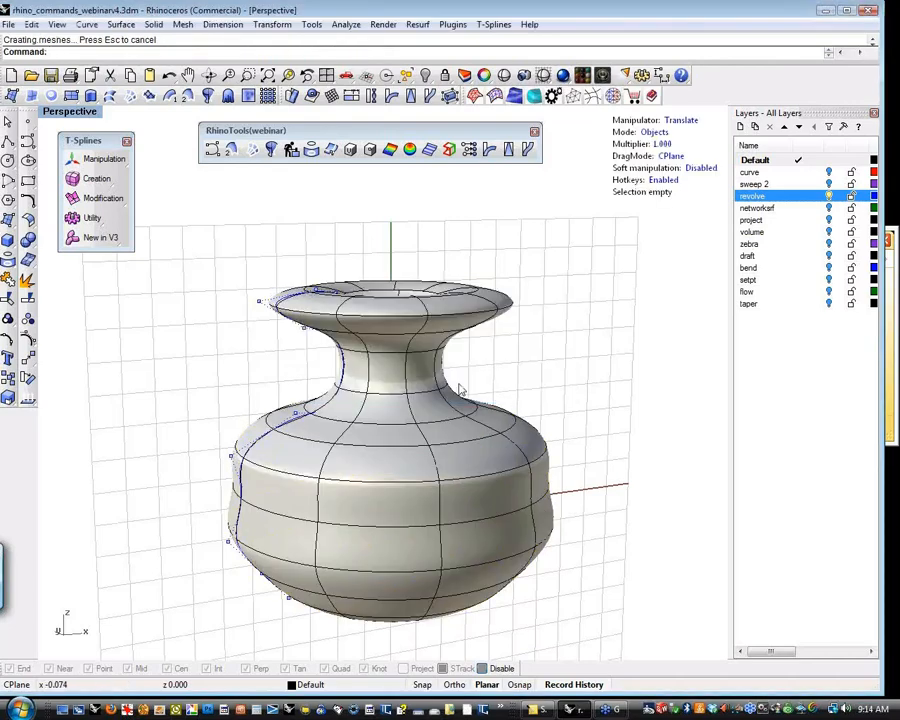
Select the edge loop around the T-spline vase's upper shoulder and raise it vertically to form a ridge around the neck.
{"action": "right_click_drag", "start_coordinate": [466, 386], "coordinate": [408, 437]}
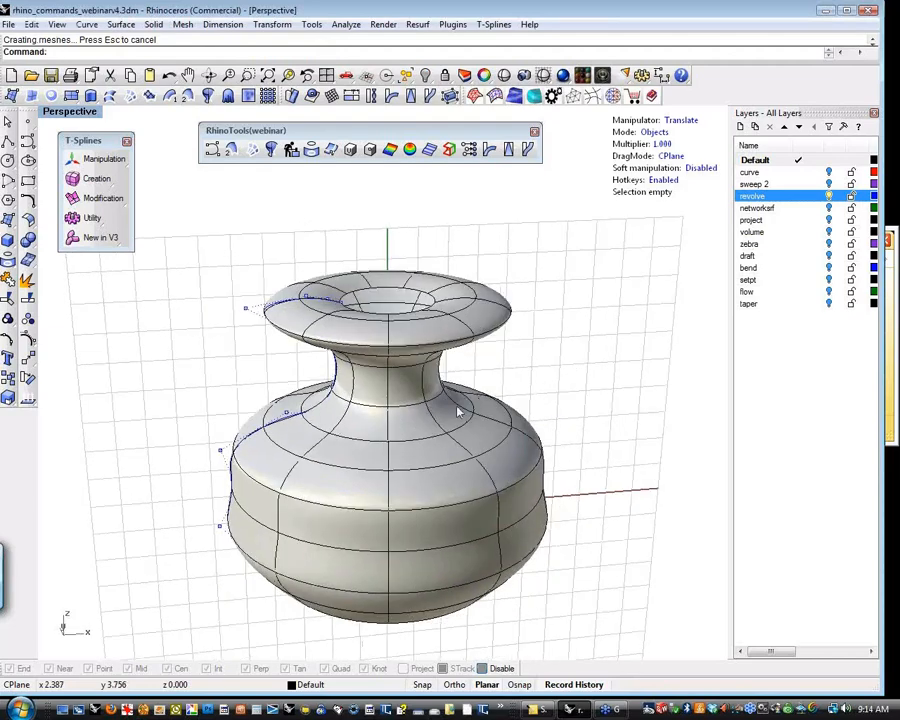
{"action": "left_click", "coordinate": [493, 339]}
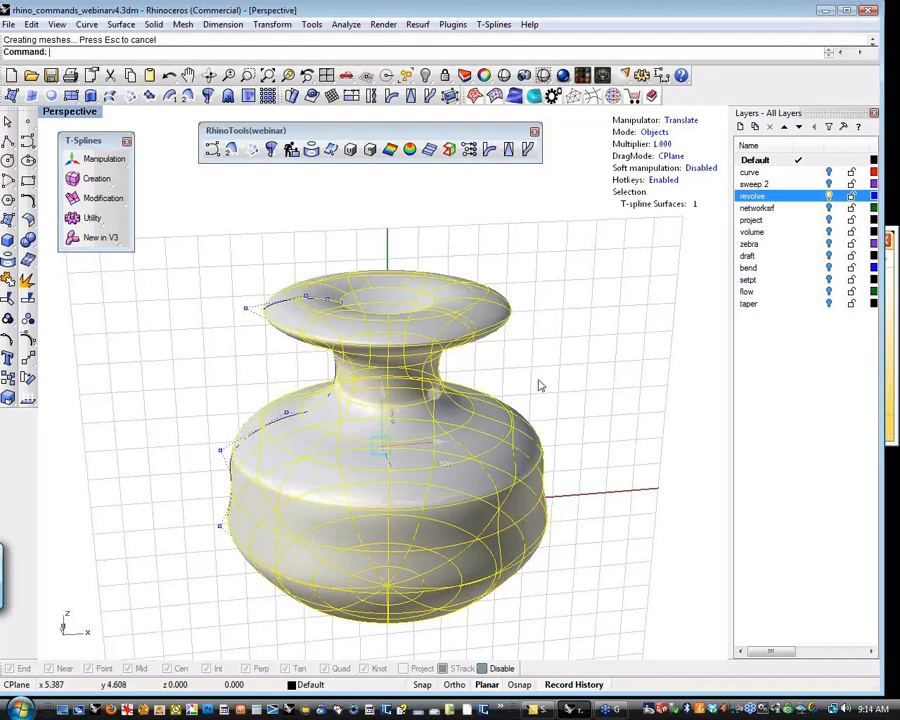
{"action": "key", "text": "s"}
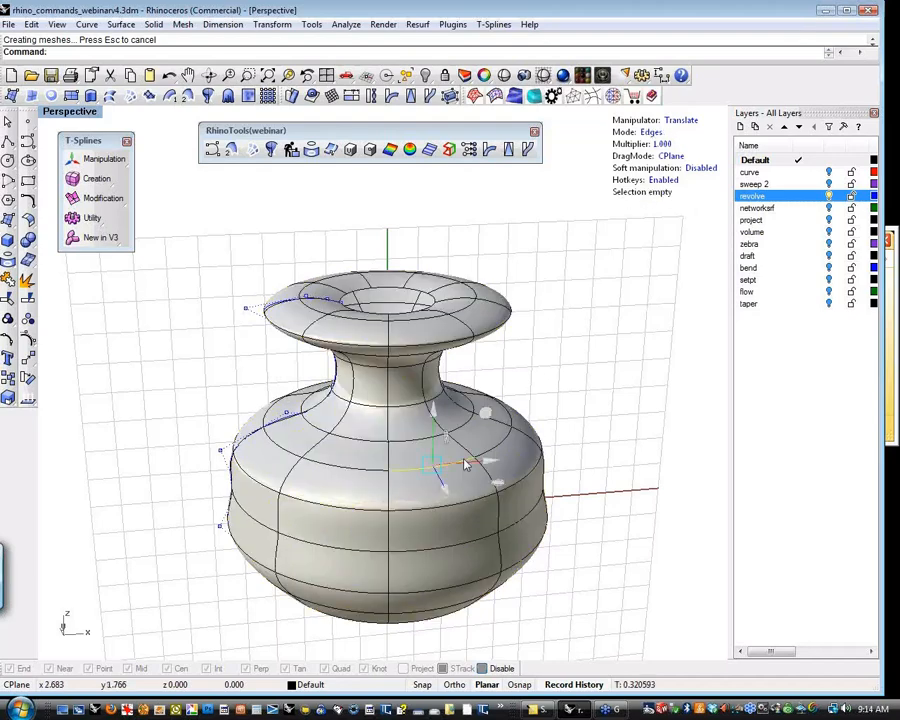
{"action": "double_click", "coordinate": [445, 432]}
{"action": "left_click_drag", "start_coordinate": [390, 363], "coordinate": [391, 320]}
{"action": "left_click", "coordinate": [245, 369]}
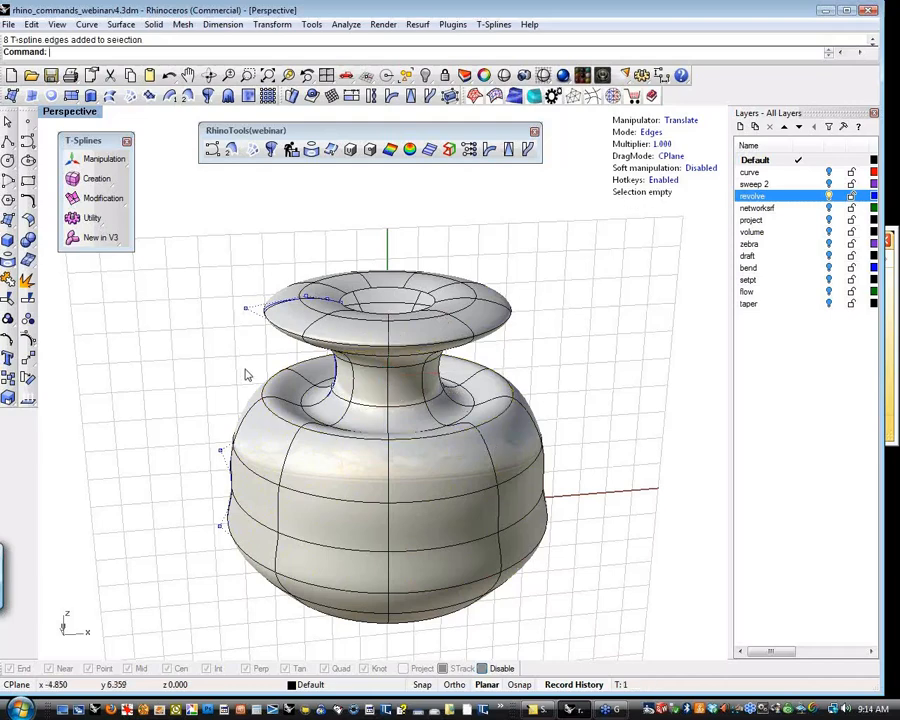
Extrude a single face on the side of the vase's shoulder outward to form a spout.
{"action": "key", "text": "f"}
{"action": "key", "text": "d"}
{"action": "left_click", "coordinate": [265, 433]}
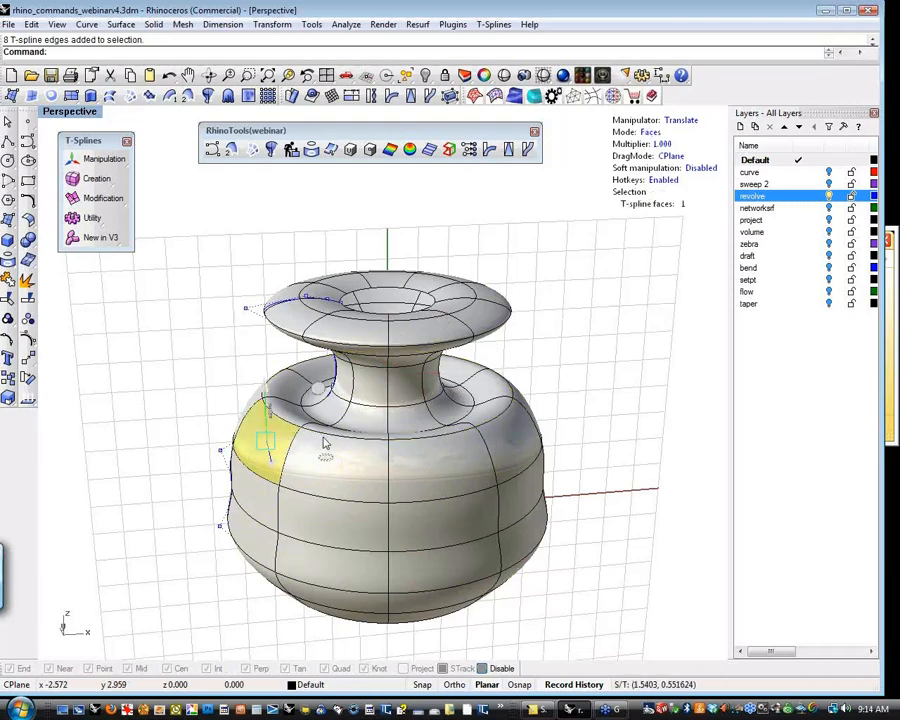
{"action": "left_click_drag", "start_coordinate": [266, 437], "coordinate": [197, 428], "text": "alt"}
{"action": "left_click", "coordinate": [175, 316]}
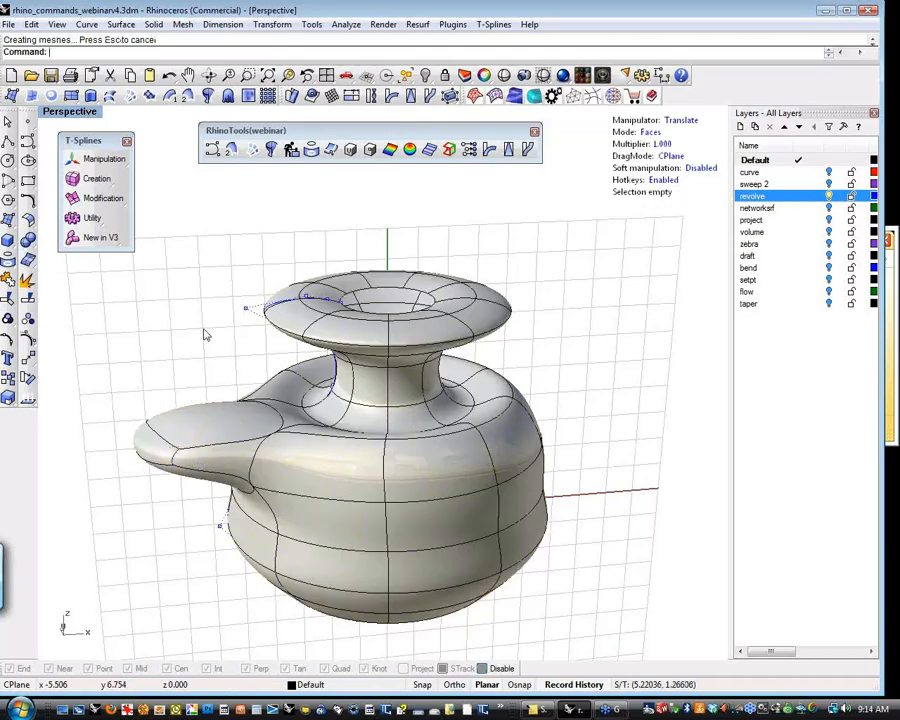
{"action": "right_click_drag", "start_coordinate": [205, 334], "coordinate": [476, 428]}
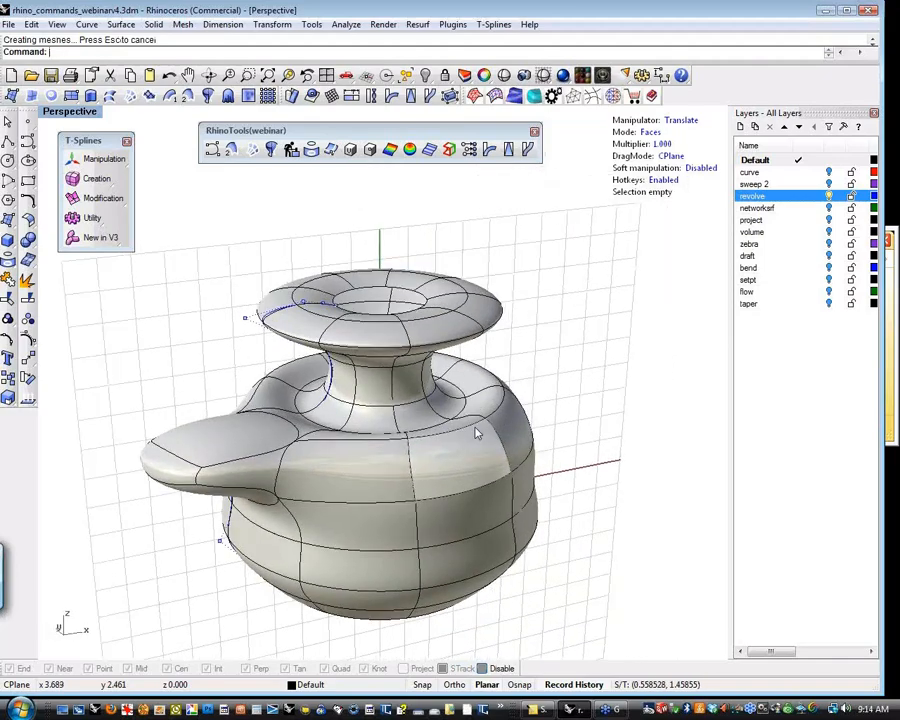
Return to object selection mode and delete the whole T-spline vase.
{"action": "key", "text": "o"}
{"action": "left_click", "coordinate": [530, 376]}
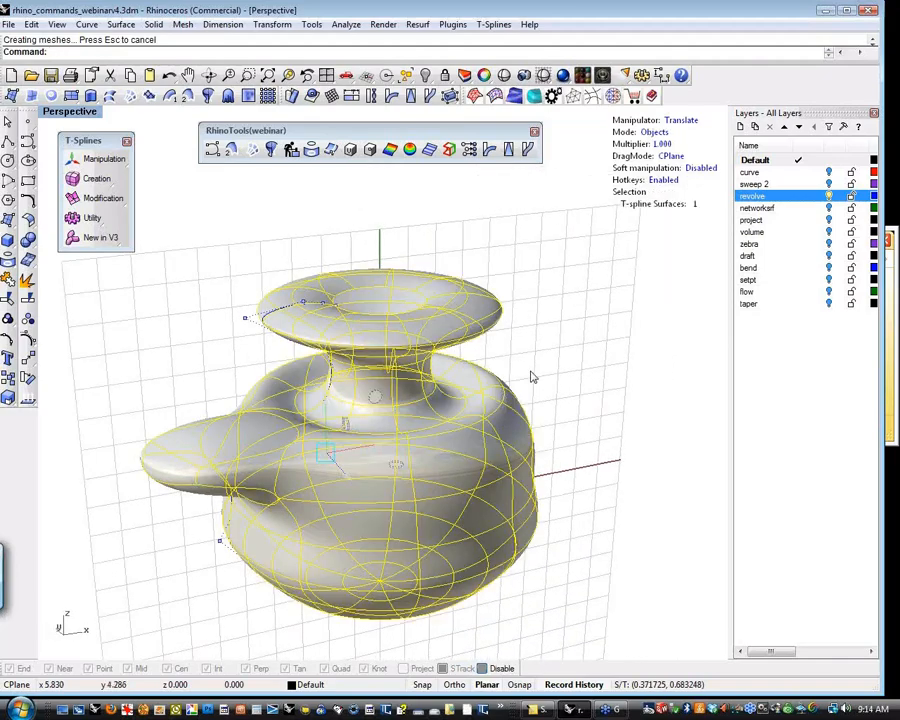
{"action": "key", "text": "Delete"}
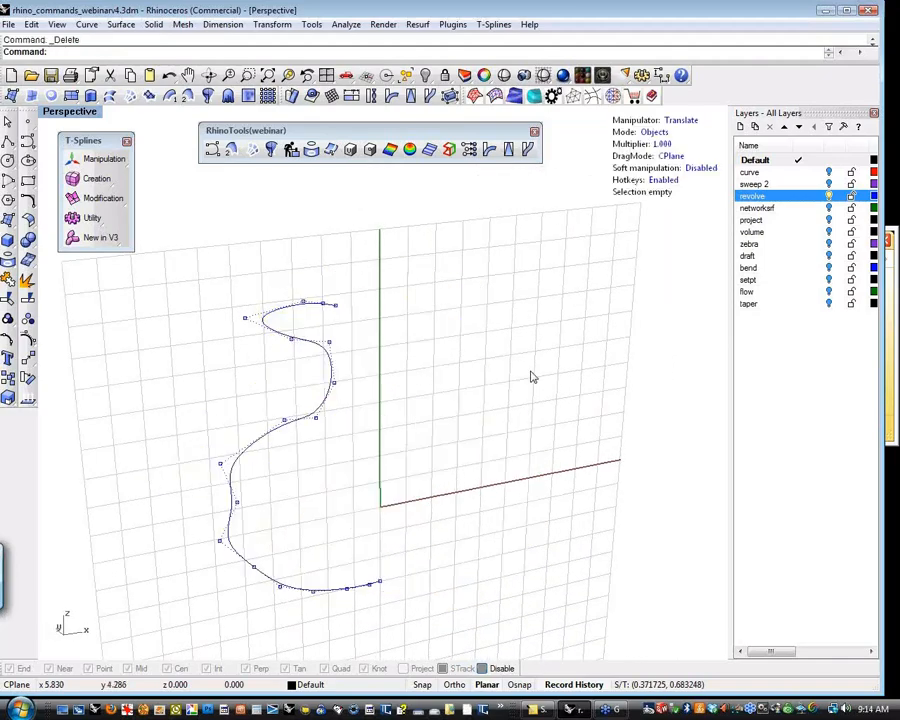
Hide the revolve layer, show the networksrf layer and examine its curve network from several angles.
{"action": "left_click", "coordinate": [829, 196]}
{"action": "left_click", "coordinate": [828, 207]}
{"action": "right_click_drag", "start_coordinate": [590, 430], "coordinate": [307, 345]}
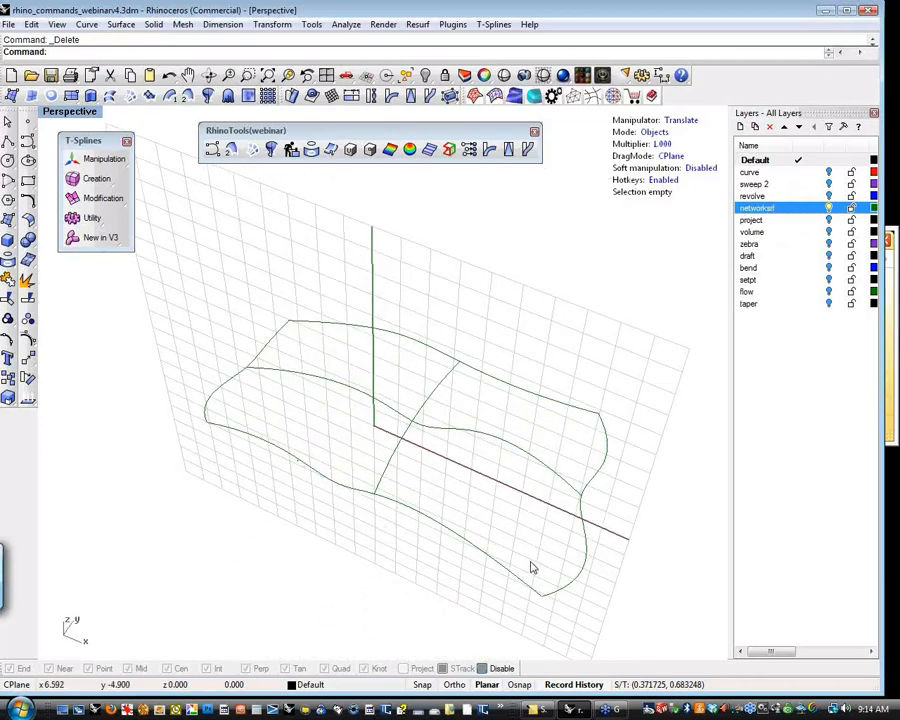
{"action": "right_click_drag", "start_coordinate": [448, 530], "coordinate": [599, 585]}
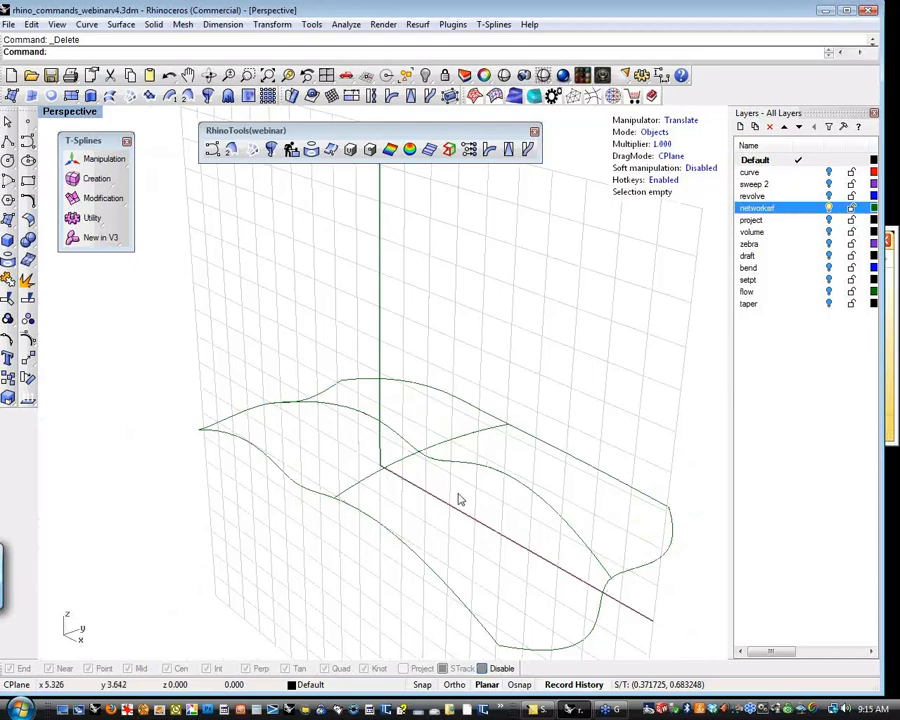
{"action": "right_click_drag", "start_coordinate": [460, 498], "coordinate": [340, 455]}
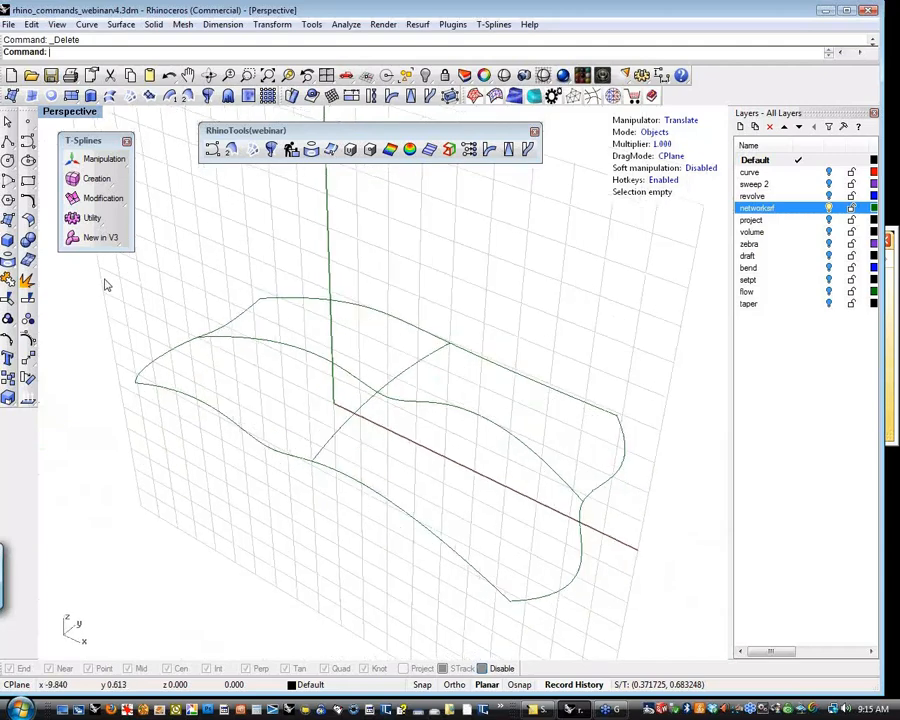
Create a surface from the network of six curves with 0.1 edge and interior tolerances and Position matching, previewing it first.
{"action": "left_click_drag", "start_coordinate": [105, 285], "coordinate": [687, 637]}
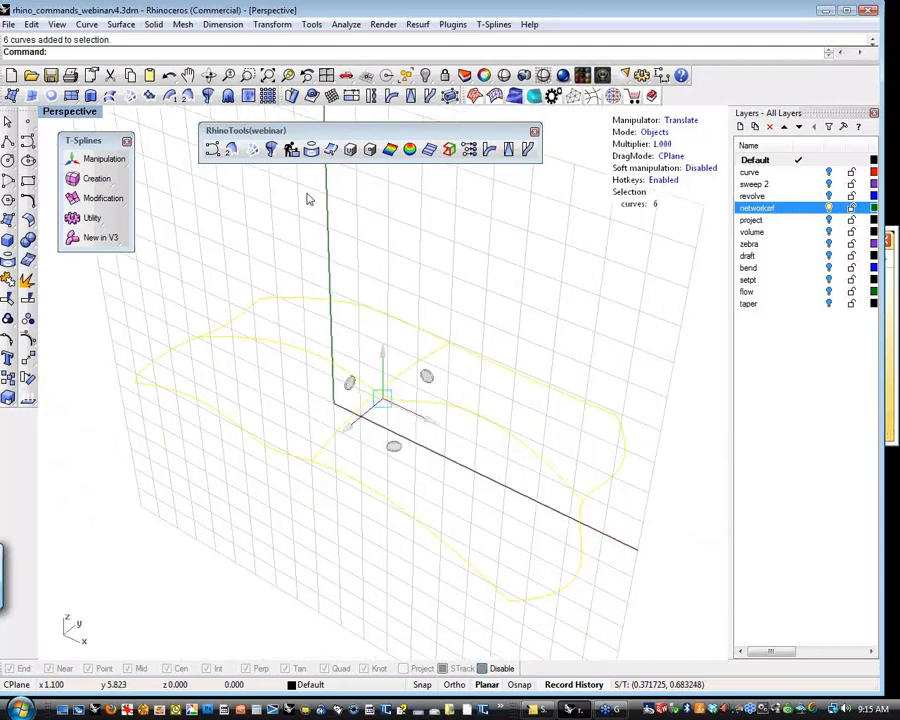
{"action": "left_click", "coordinate": [182, 98]}
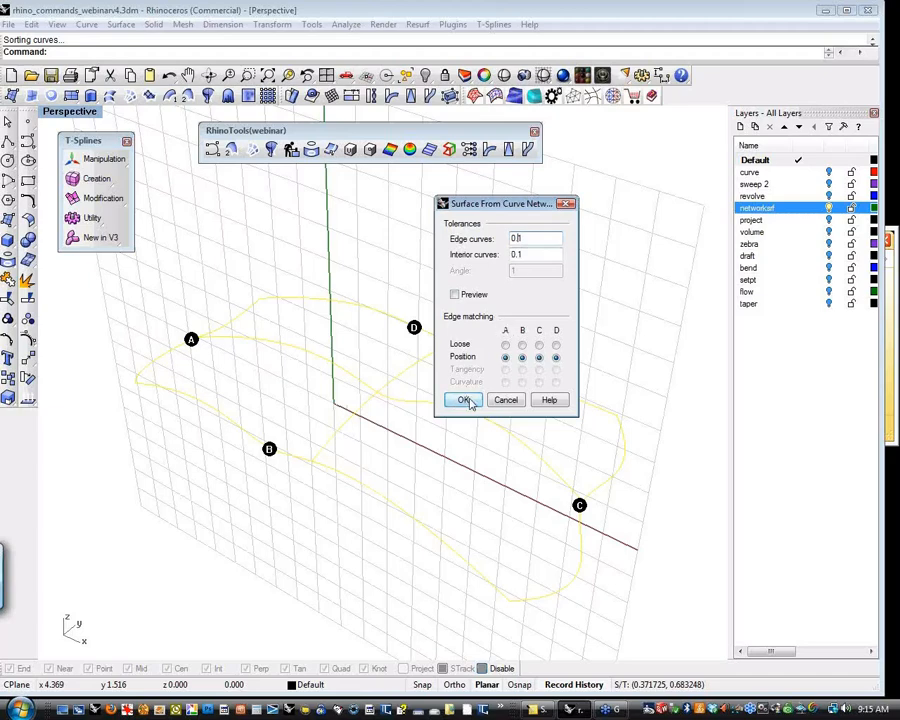
{"action": "left_click", "coordinate": [455, 294]}
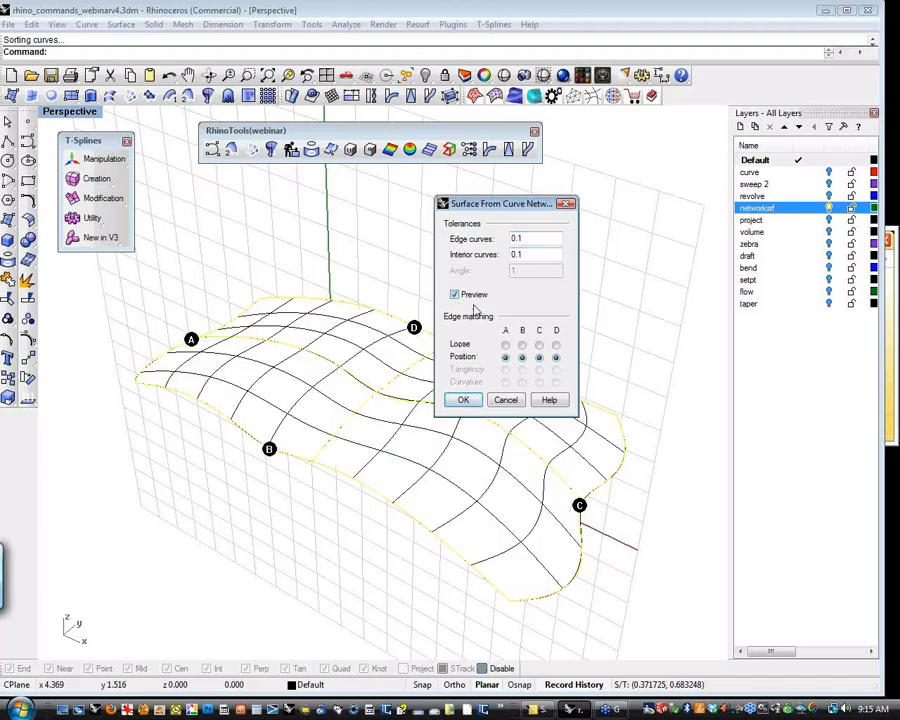
{"action": "left_click", "coordinate": [465, 400]}
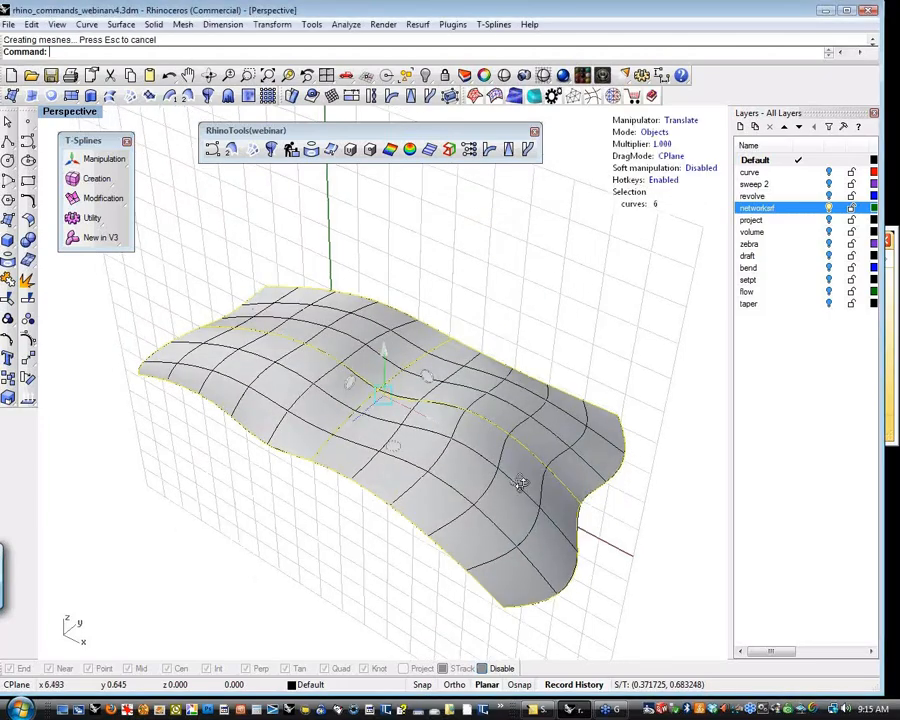
{"action": "right_click_drag", "start_coordinate": [521, 484], "coordinate": [474, 482]}
Convert the network surface to a T-spline surface and dismiss the history warning.
{"action": "left_click", "coordinate": [459, 475]}
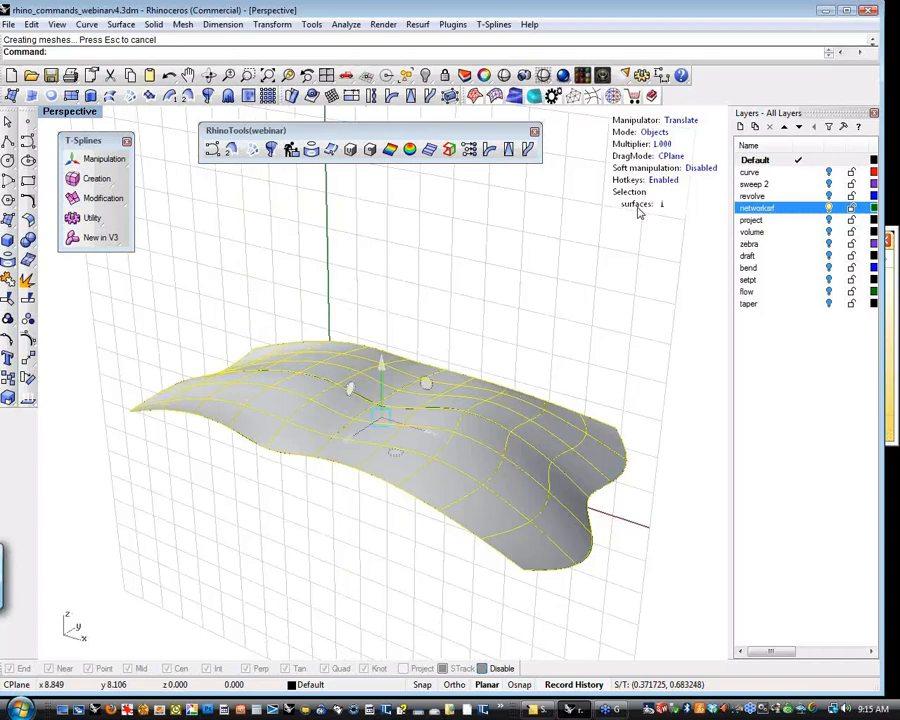
{"action": "left_click", "coordinate": [108, 180]}
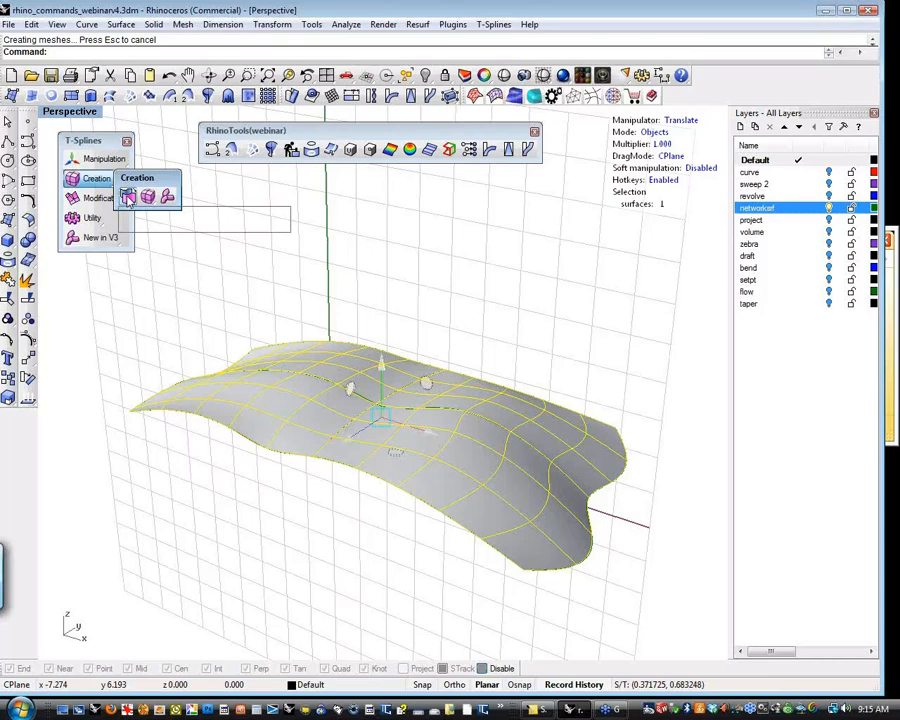
{"action": "left_click", "coordinate": [128, 197]}
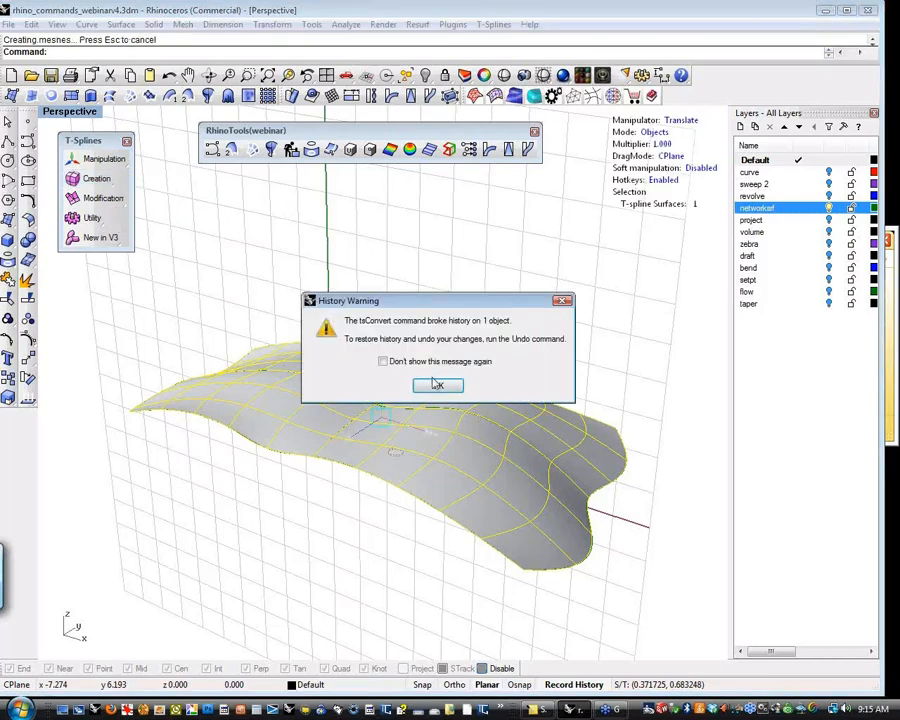
{"action": "left_click", "coordinate": [438, 387]}
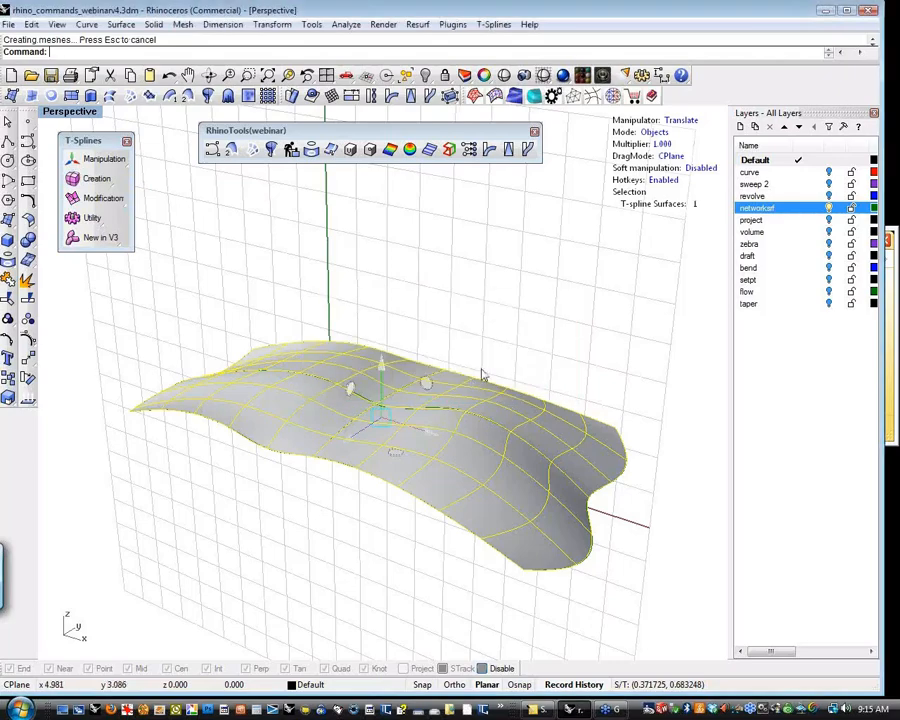
{"action": "left_click", "coordinate": [519, 333]}
{"action": "right_click_drag", "start_coordinate": [519, 333], "coordinate": [520, 378]}
{"action": "left_click", "coordinate": [452, 438]}
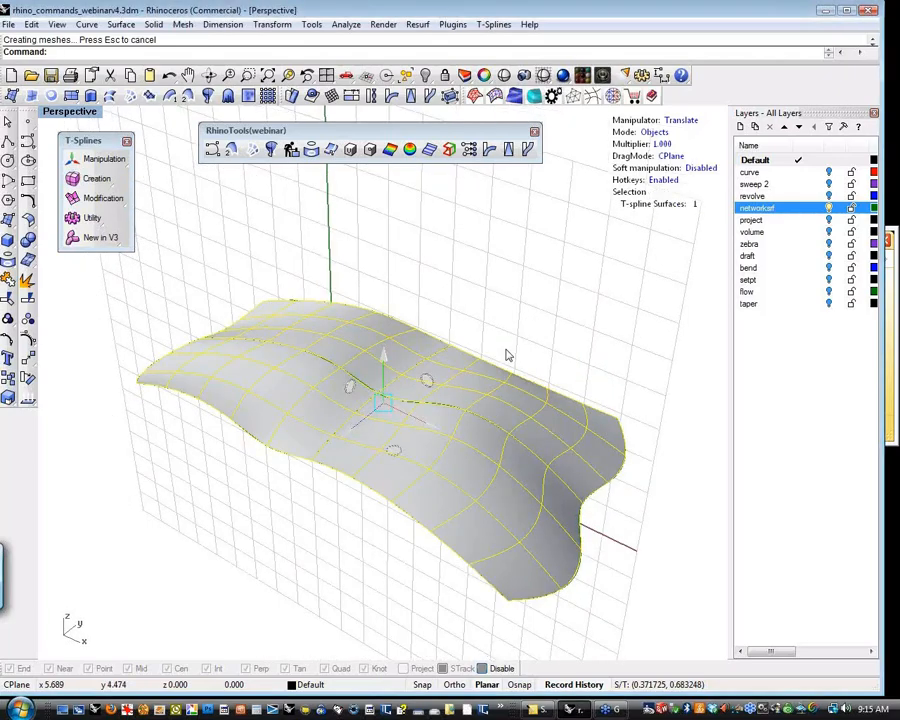
In face mode, select a block of faces in the middle of the T-spline surface and raise it into a bump.
{"action": "left_click", "coordinate": [655, 131]}
{"action": "left_click", "coordinate": [655, 132]}
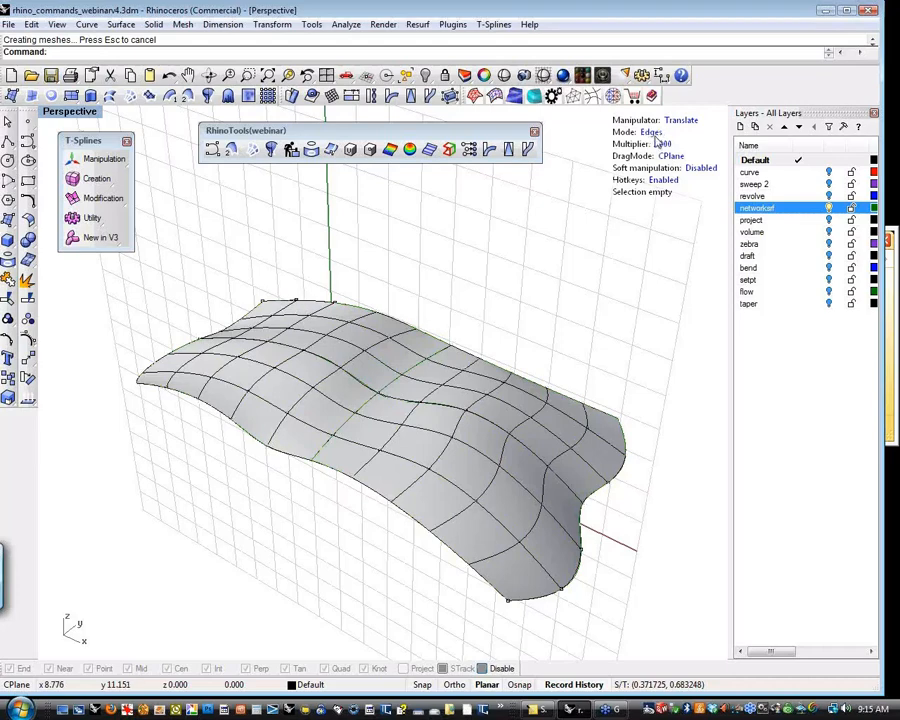
{"action": "left_click", "coordinate": [655, 133]}
{"action": "left_click", "coordinate": [373, 424]}
{"action": "left_click", "coordinate": [386, 411], "text": "shift"}
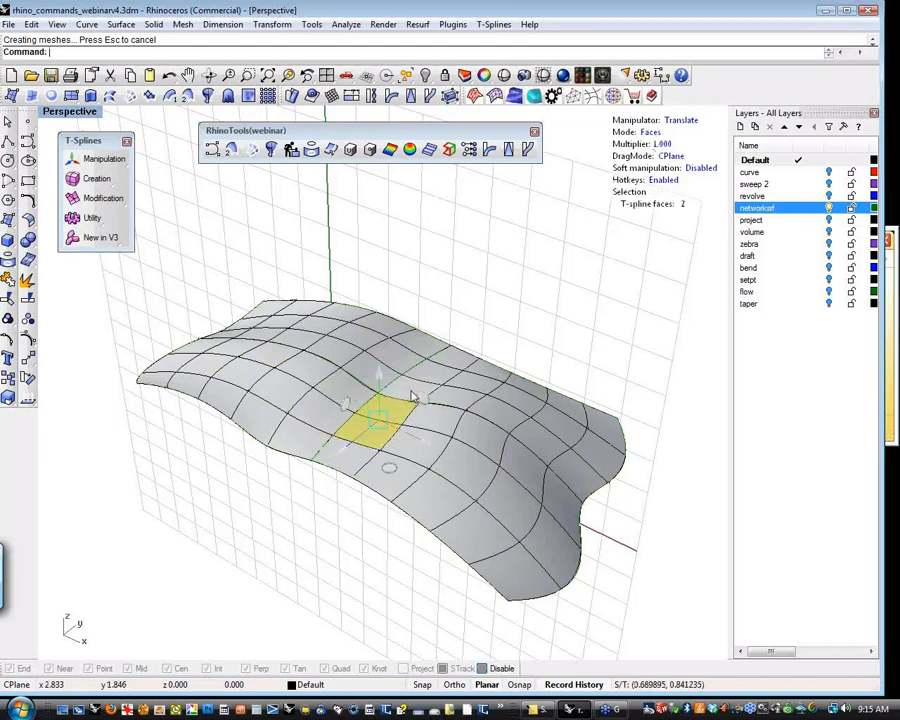
{"action": "left_click", "coordinate": [412, 391], "text": "shift"}
{"action": "left_click", "coordinate": [427, 374], "text": "shift"}
{"action": "left_click", "coordinate": [450, 422], "text": "shift"}
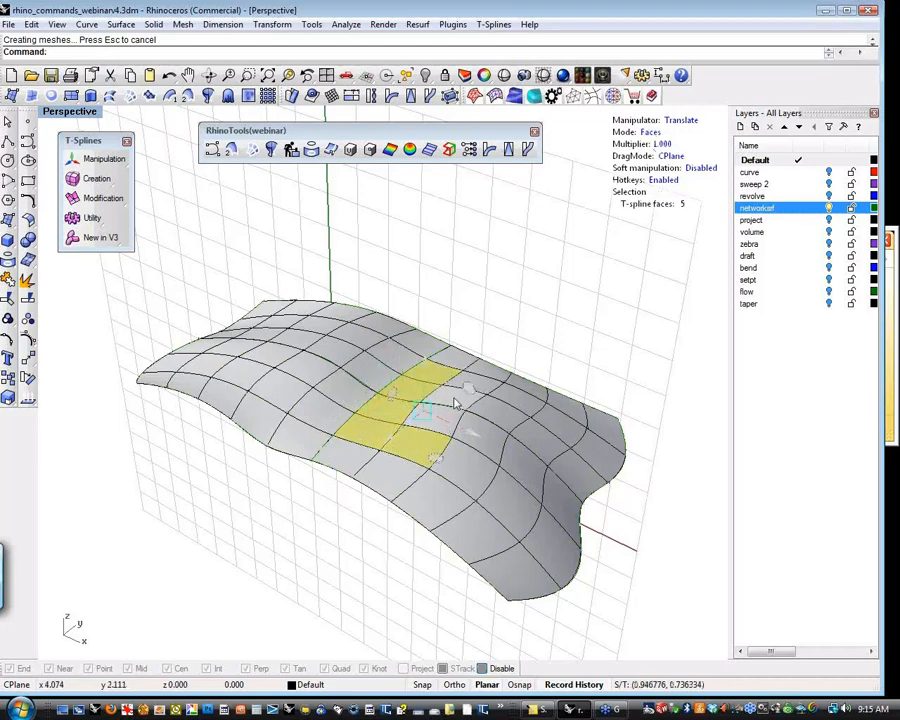
{"action": "left_click", "coordinate": [452, 396], "text": "shift"}
{"action": "left_click", "coordinate": [430, 415], "text": "shift"}
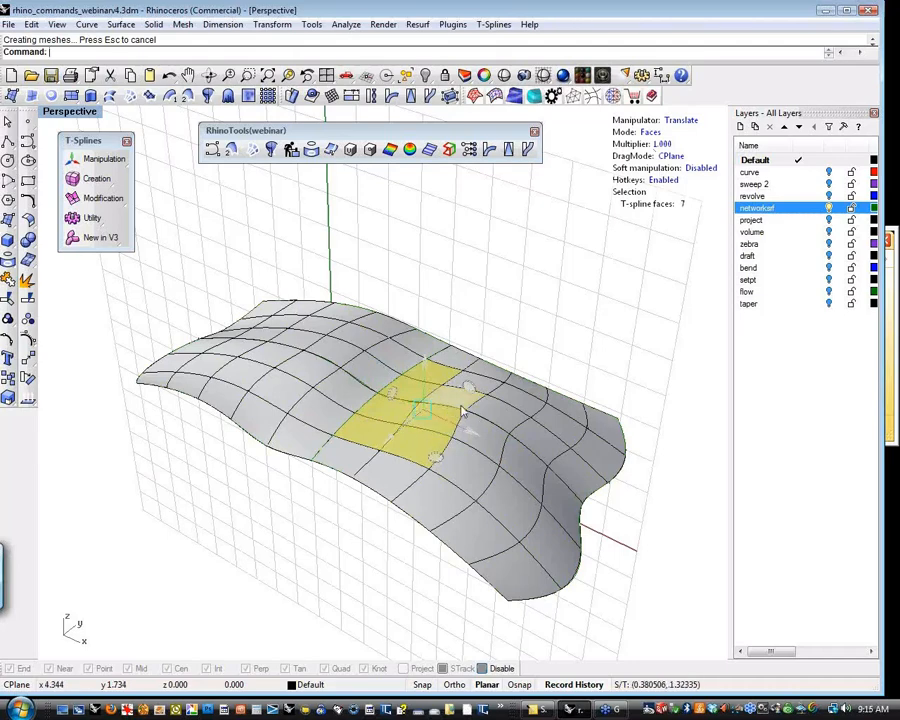
{"action": "left_click", "coordinate": [440, 368], "text": "shift"}
{"action": "left_click_drag", "start_coordinate": [428, 361], "coordinate": [426, 298]}
{"action": "right_click_drag", "start_coordinate": [277, 424], "coordinate": [450, 343]}
{"action": "left_click", "coordinate": [540, 350]}
{"action": "right_click_drag", "start_coordinate": [540, 352], "coordinate": [416, 430]}
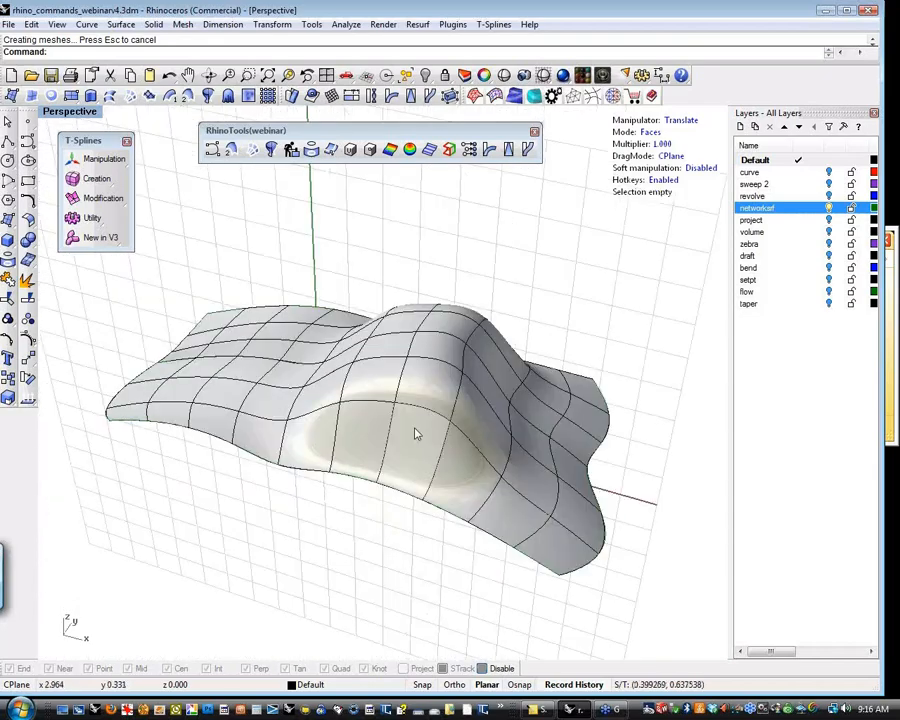
Select the four adjoining faces on top of the bump.
{"action": "left_click", "coordinate": [391, 347]}
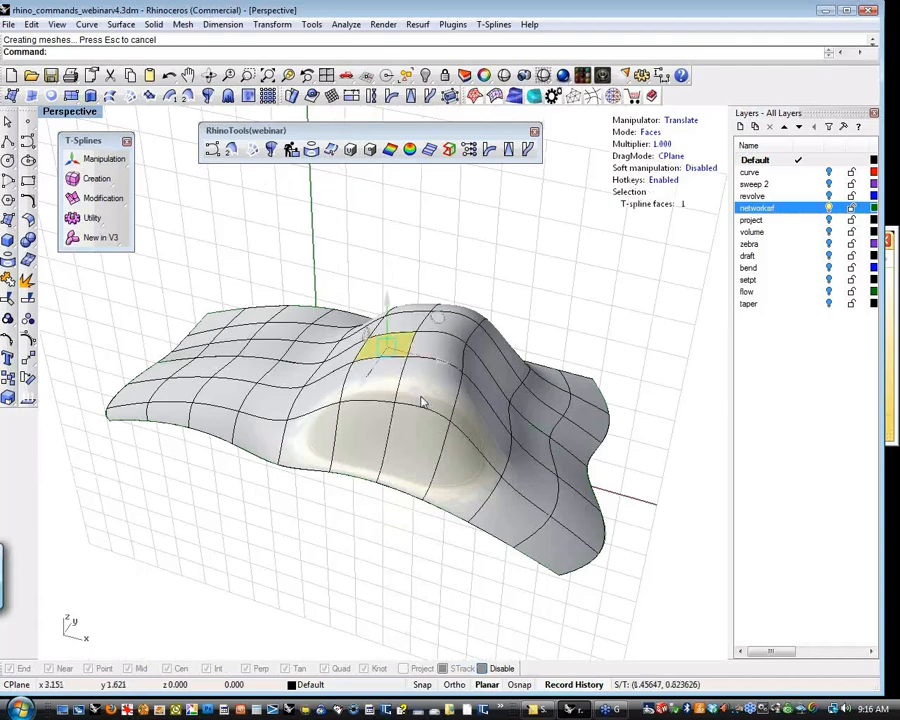
{"action": "right_click_drag", "start_coordinate": [422, 398], "coordinate": [396, 357]}
{"action": "scroll", "coordinate": [396, 357], "scroll_direction": "up", "scroll_amount": 4}
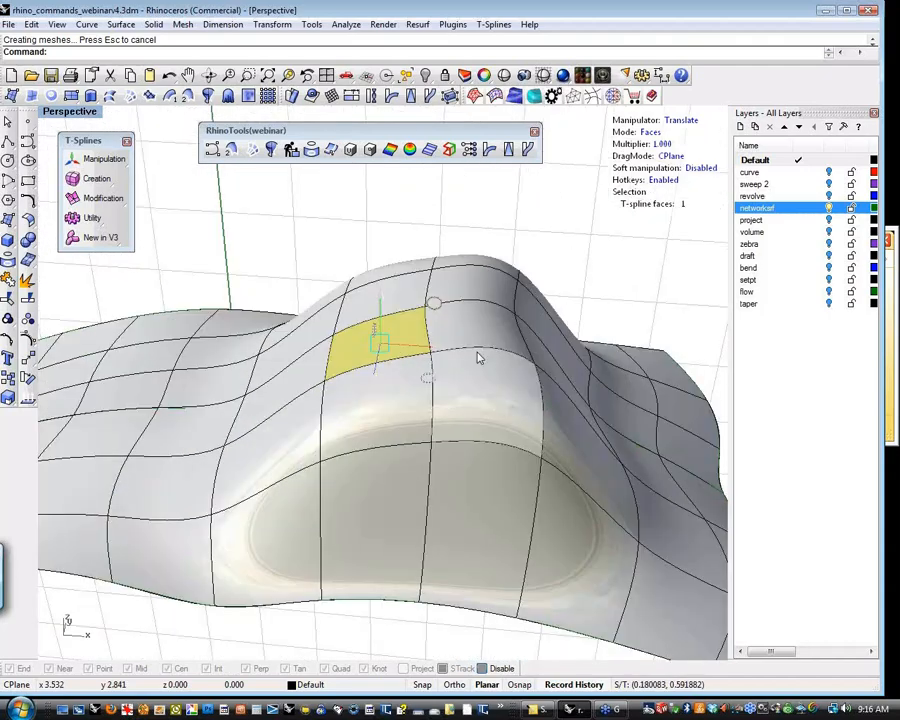
{"action": "right_click_drag", "start_coordinate": [479, 358], "coordinate": [422, 426]}
{"action": "left_click", "coordinate": [416, 396], "text": "shift"}
{"action": "left_click", "coordinate": [476, 406], "text": "shift"}
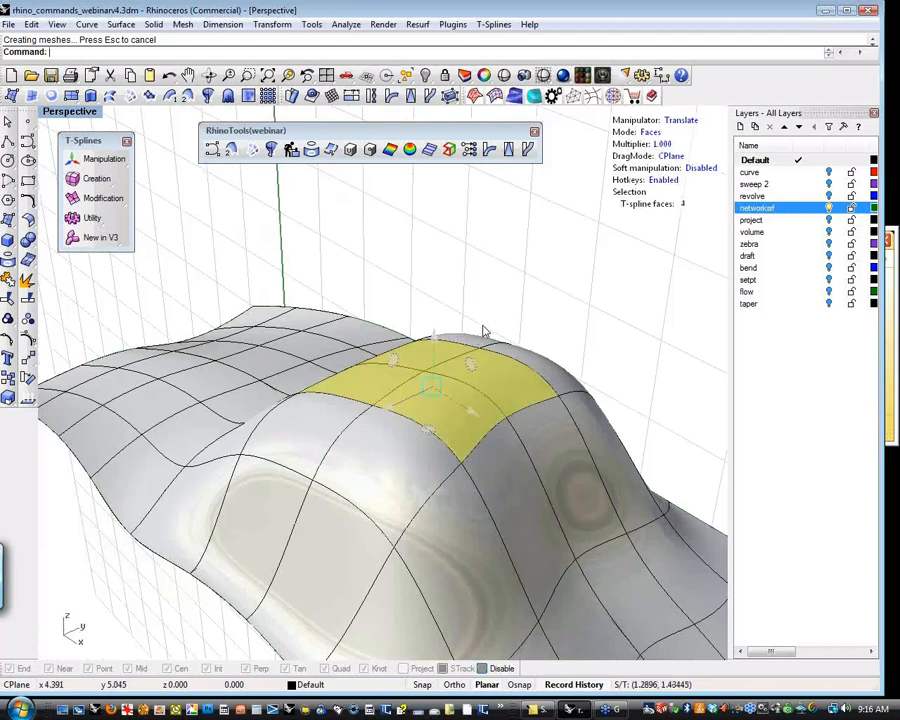
Try the rotate and scale manipulators and set the manipulator's pivot on the vertex at the edge of the selected faces.
{"action": "key", "text": "e"}
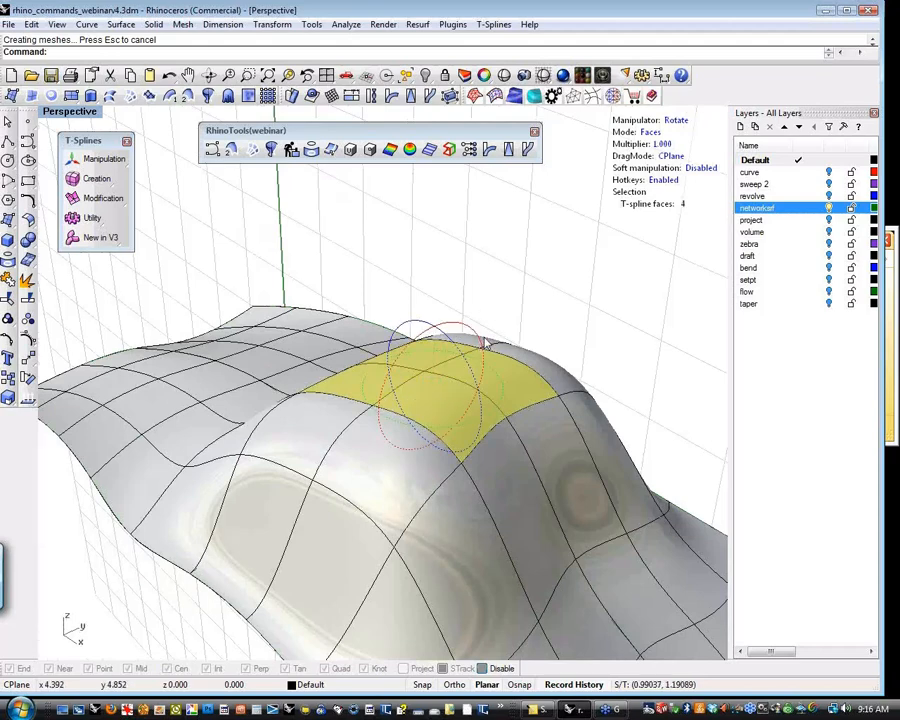
{"action": "key", "text": "r"}
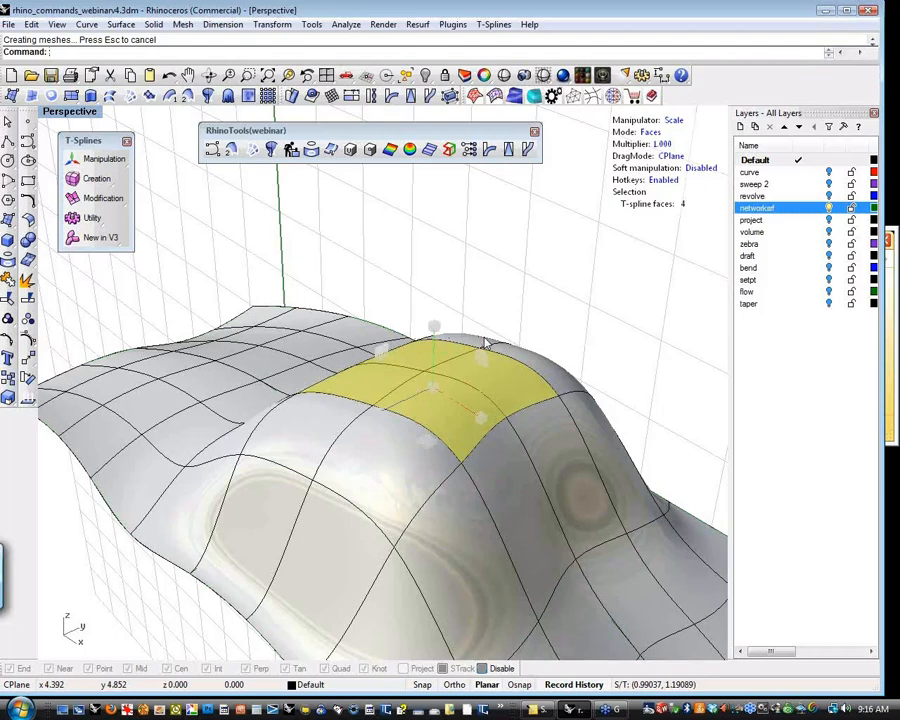
{"action": "key", "text": "t"}
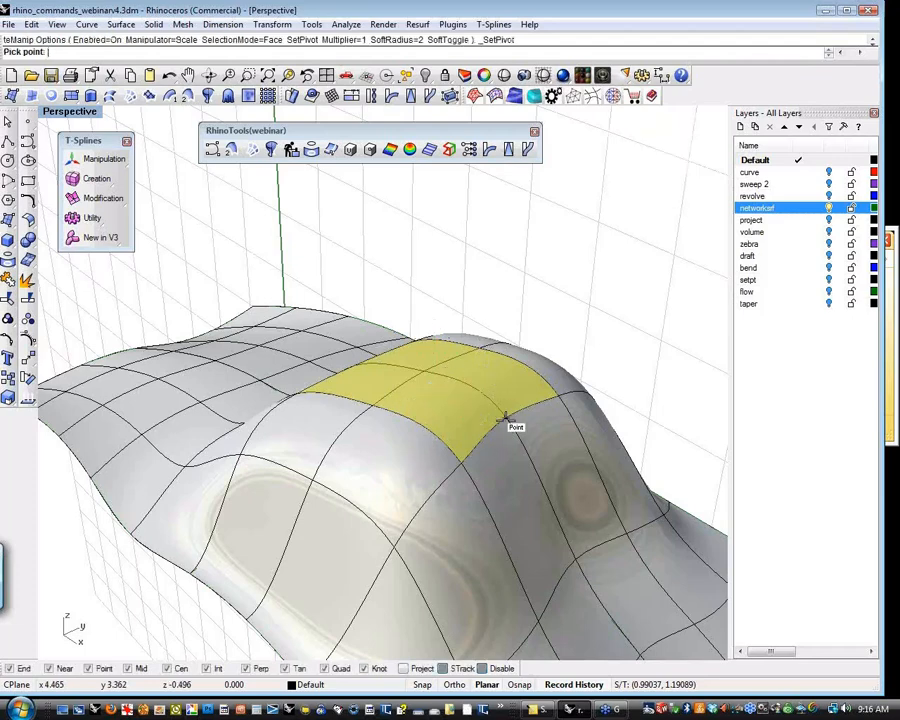
{"action": "left_click", "coordinate": [507, 420]}
{"action": "right_click_drag", "start_coordinate": [583, 347], "coordinate": [565, 335]}
Switch to the translate manipulator and place its pivot on the vertex shared by the four selected faces.
{"action": "key", "text": "w"}
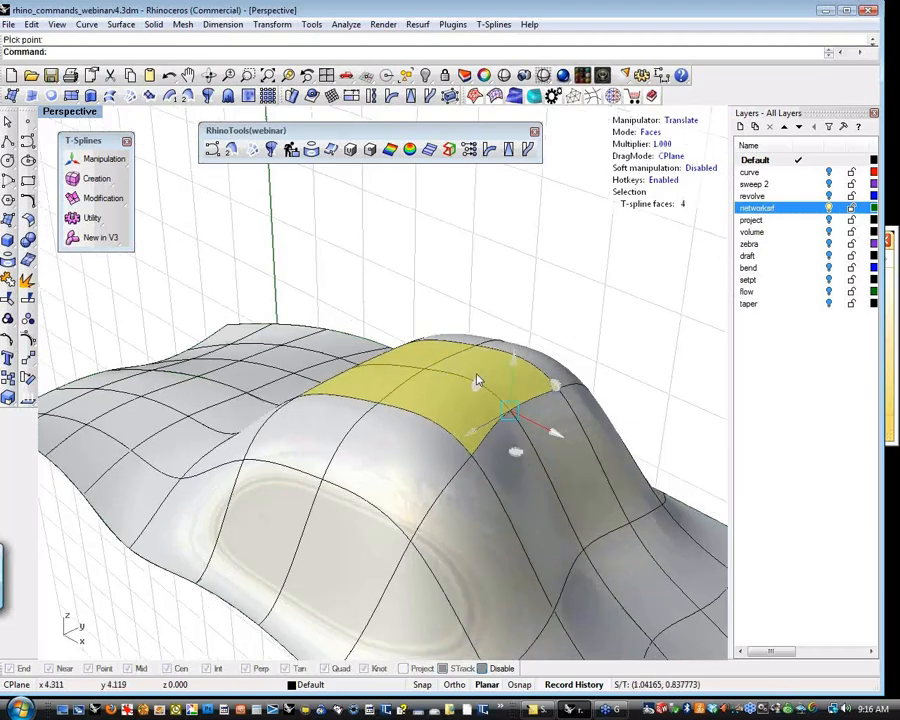
{"action": "key", "text": "z"}
{"action": "left_click", "coordinate": [432, 368]}
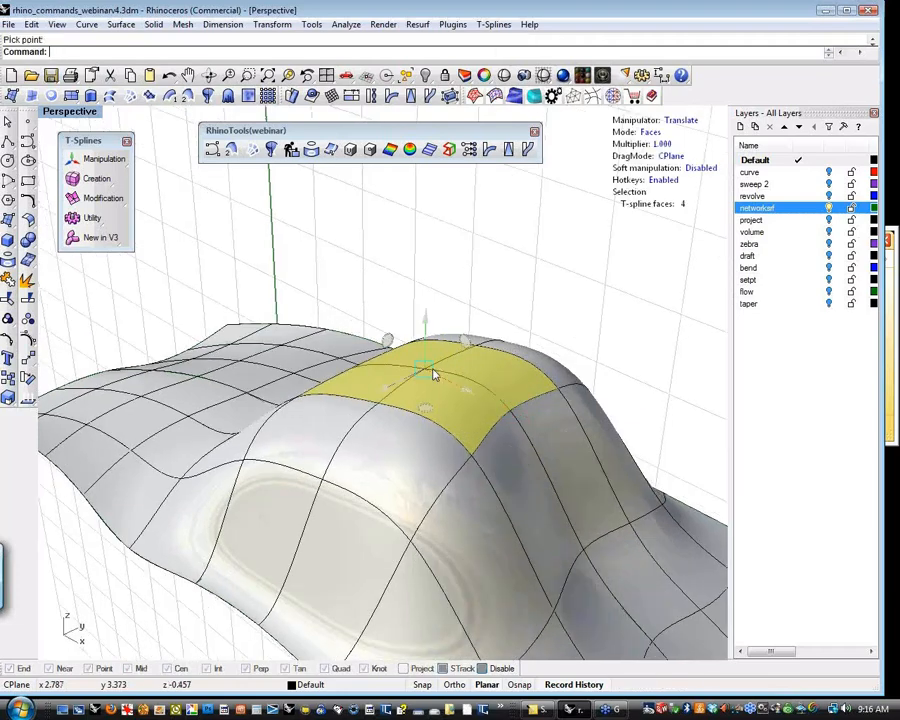
{"action": "scroll", "coordinate": [446, 372], "scroll_direction": "up", "scroll_amount": 5}
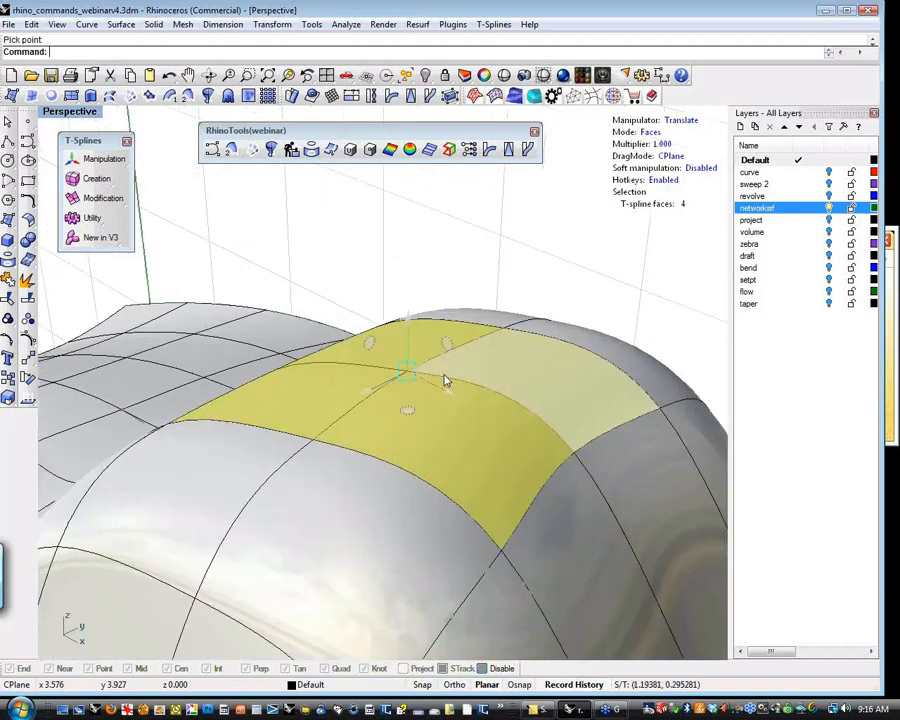
Examine the translate manipulator's axis arrows and plane handles on the four selected faces from several angles.
{"action": "right_click_drag", "start_coordinate": [450, 378], "coordinate": [462, 362]}
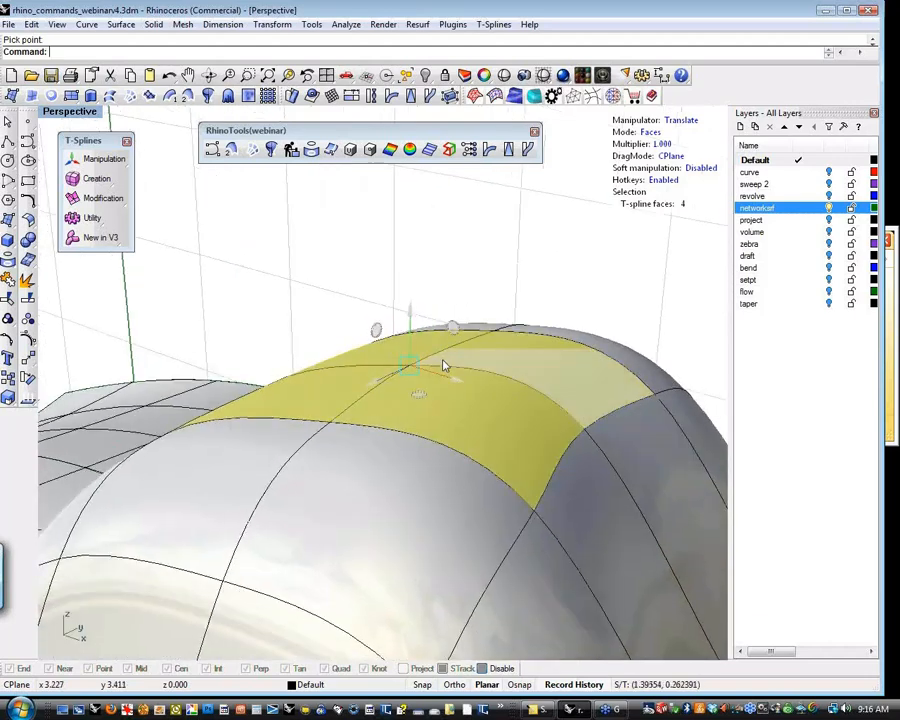
{"action": "right_click_drag", "start_coordinate": [450, 358], "coordinate": [449, 393]}
{"action": "scroll", "coordinate": [449, 393], "scroll_direction": "up", "scroll_amount": 5}
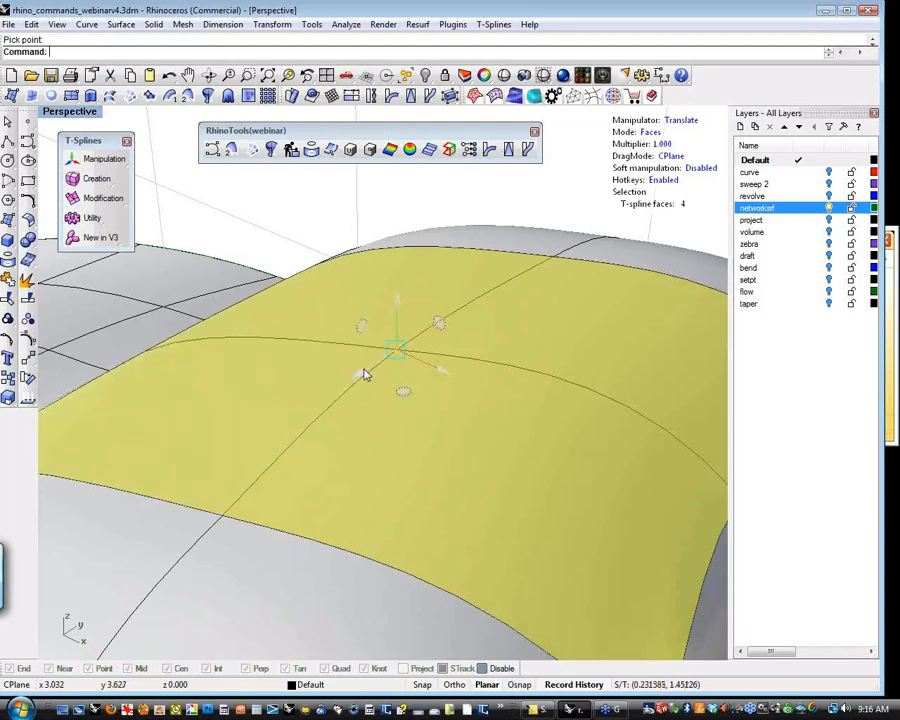
{"action": "mouse_move", "coordinate": [382, 368]}
{"action": "left_mouse_down"}
{"action": "mouse_move", "coordinate": [392, 338]}
{"action": "mouse_move", "coordinate": [395, 366]}
{"action": "left_mouse_up"}
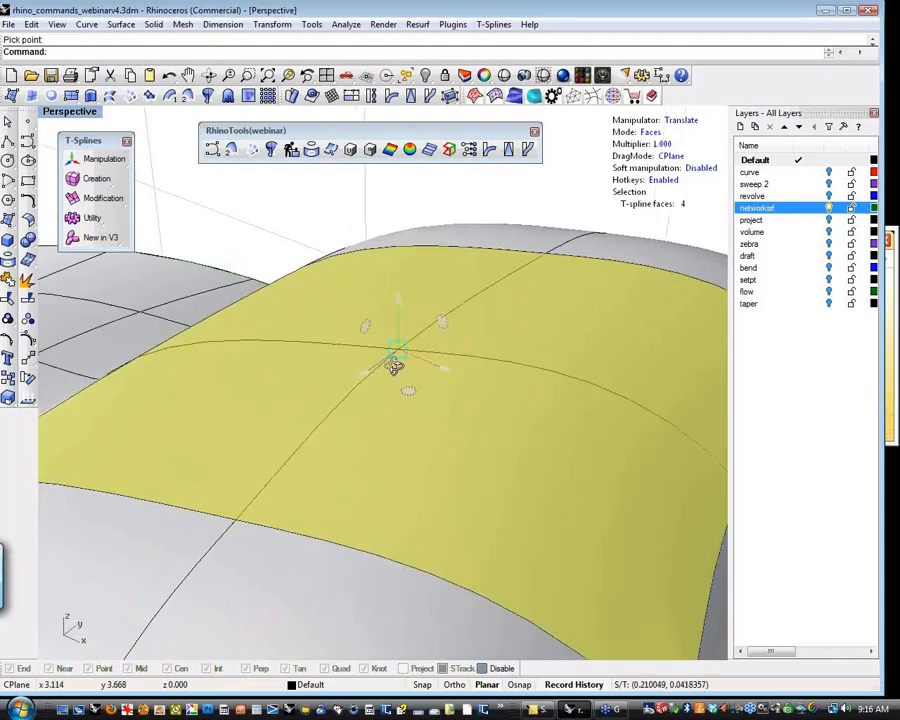
{"action": "right_click_drag", "start_coordinate": [395, 366], "coordinate": [448, 408]}
{"action": "scroll", "coordinate": [424, 384], "scroll_direction": "down", "scroll_amount": 8}
{"action": "mouse_move", "coordinate": [448, 406]}
{"action": "left_mouse_down"}
{"action": "mouse_move", "coordinate": [455, 431]}
{"action": "mouse_move", "coordinate": [522, 441]}
{"action": "mouse_move", "coordinate": [512, 356]}
{"action": "mouse_move", "coordinate": [378, 344]}
{"action": "mouse_move", "coordinate": [518, 384]}
{"action": "mouse_move", "coordinate": [445, 403]}
{"action": "left_mouse_up"}
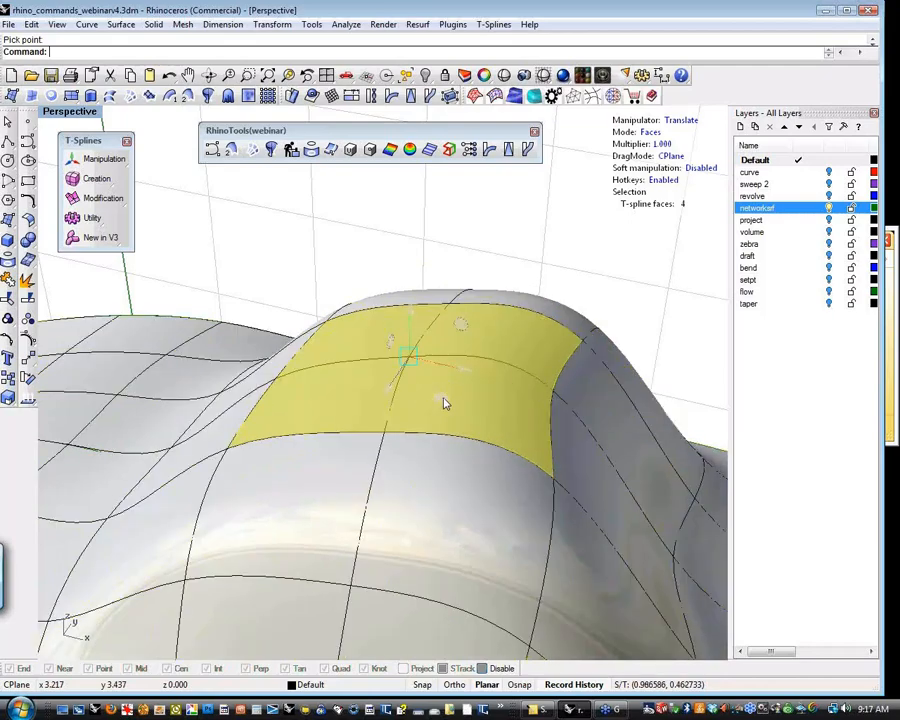
{"action": "right_click_drag", "start_coordinate": [445, 403], "coordinate": [416, 356]}
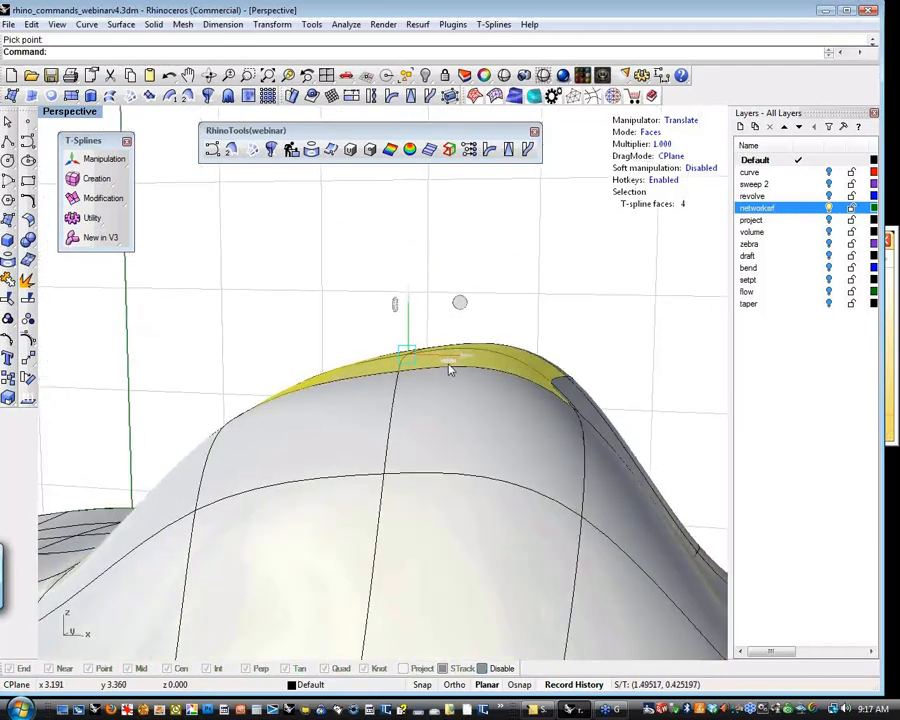
Move the four selected faces on top of the bump within different construction planes with the translate manipulator.
{"action": "left_click_drag", "start_coordinate": [450, 370], "coordinate": [425, 390]}
{"action": "right_click_drag", "start_coordinate": [540, 312], "coordinate": [528, 350]}
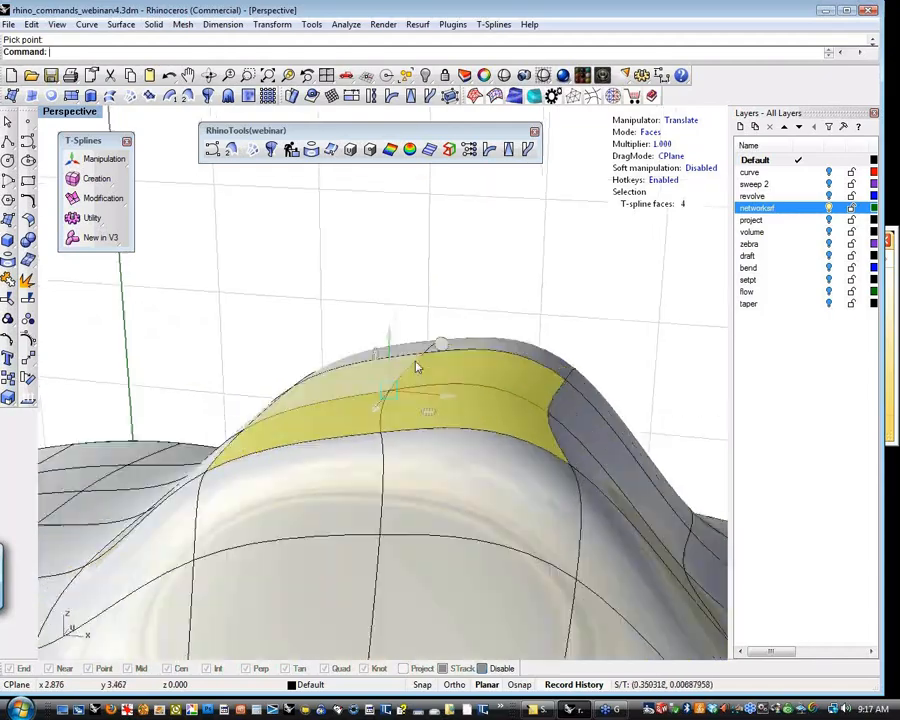
{"action": "left_click_drag", "start_coordinate": [442, 348], "coordinate": [440, 388]}
{"action": "right_click_drag", "start_coordinate": [358, 387], "coordinate": [267, 372]}
{"action": "left_click_drag", "start_coordinate": [254, 367], "coordinate": [361, 345]}
{"action": "right_click_drag", "start_coordinate": [361, 345], "coordinate": [222, 312]}
{"action": "left_click_drag", "start_coordinate": [421, 316], "coordinate": [422, 322]}
{"action": "right_click_drag", "start_coordinate": [421, 322], "coordinate": [243, 195]}
{"action": "right_click_drag", "start_coordinate": [599, 358], "coordinate": [424, 356]}
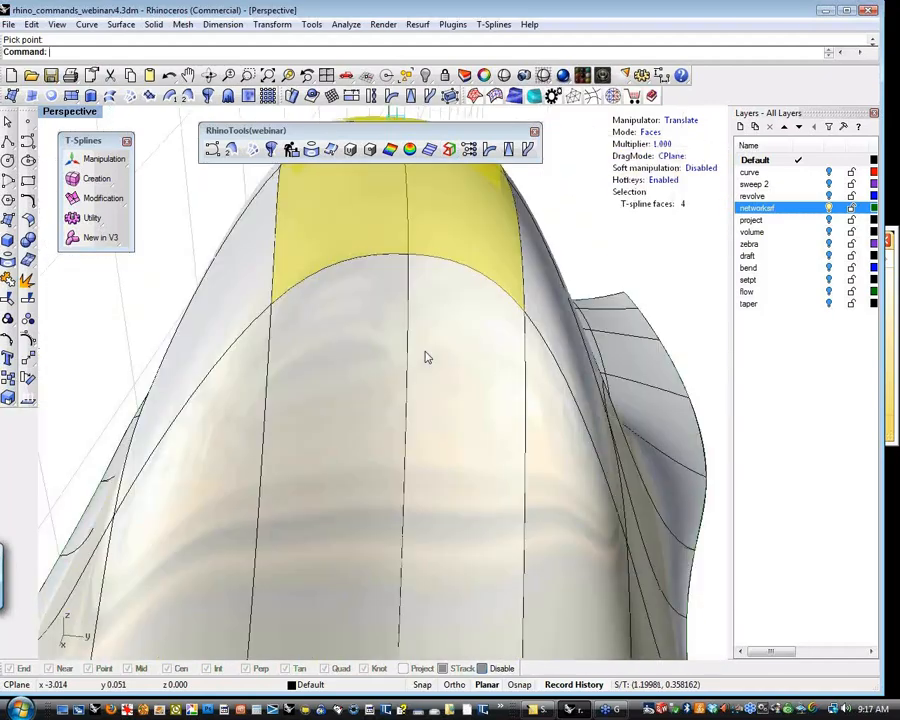
Undo the last move of the four selected faces.
{"action": "scroll", "coordinate": [424, 356], "scroll_direction": "down", "scroll_amount": 10}
{"action": "right_click_drag", "start_coordinate": [496, 400], "coordinate": [319, 271]}
{"action": "scroll", "coordinate": [318, 271], "scroll_direction": "up", "scroll_amount": 5}
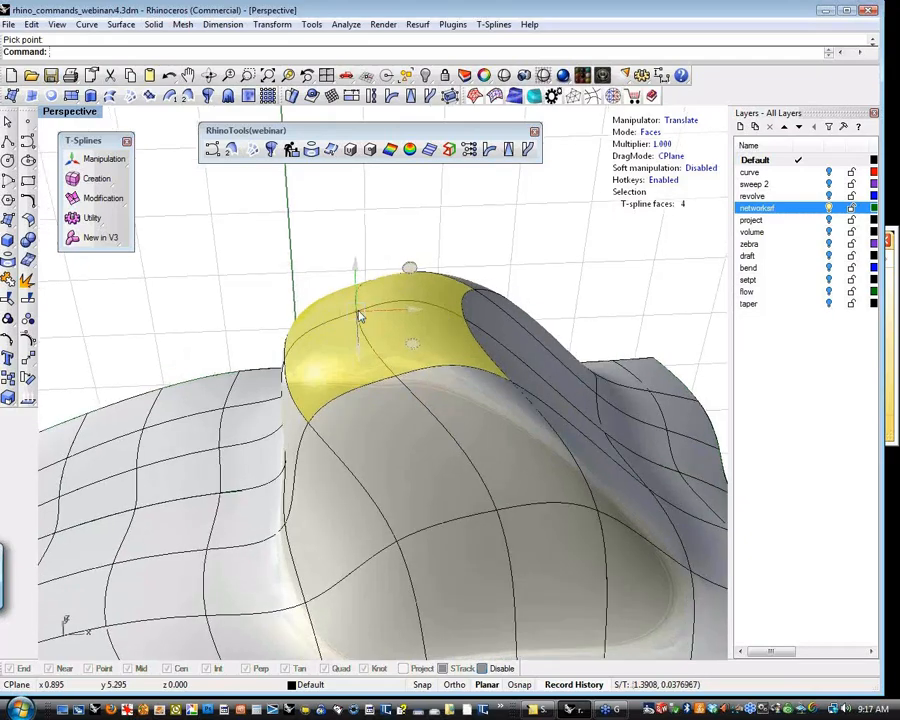
{"action": "right_click_drag", "start_coordinate": [361, 317], "coordinate": [412, 390]}
{"action": "key", "text": "ctrl+z"}
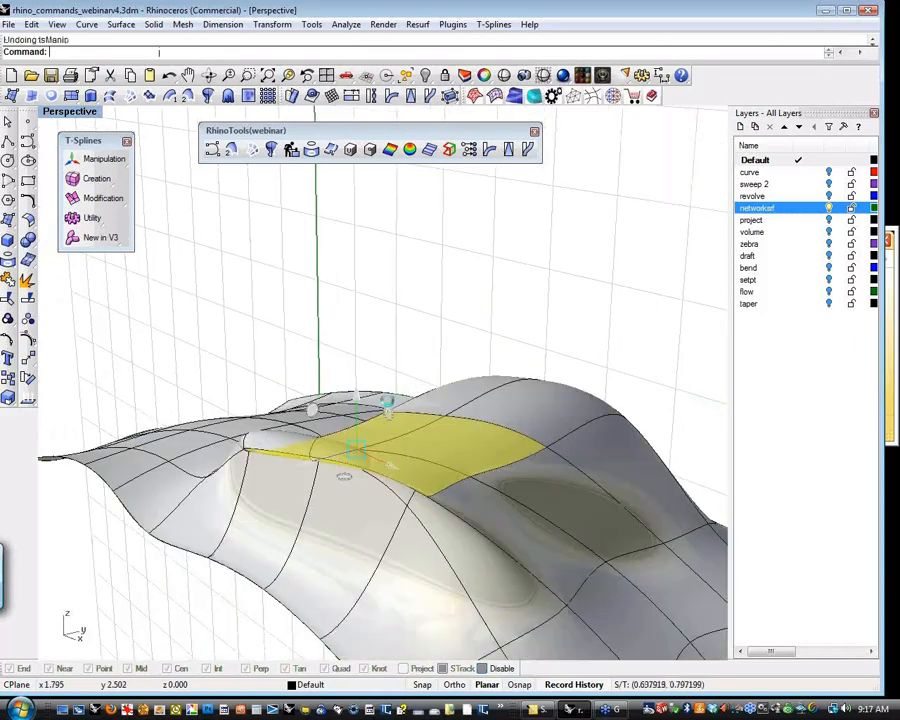
Reposition the four selected faces within the manipulator's planes and along the X axis to reshape the bump.
{"action": "right_click_drag", "start_coordinate": [329, 376], "coordinate": [388, 410]}
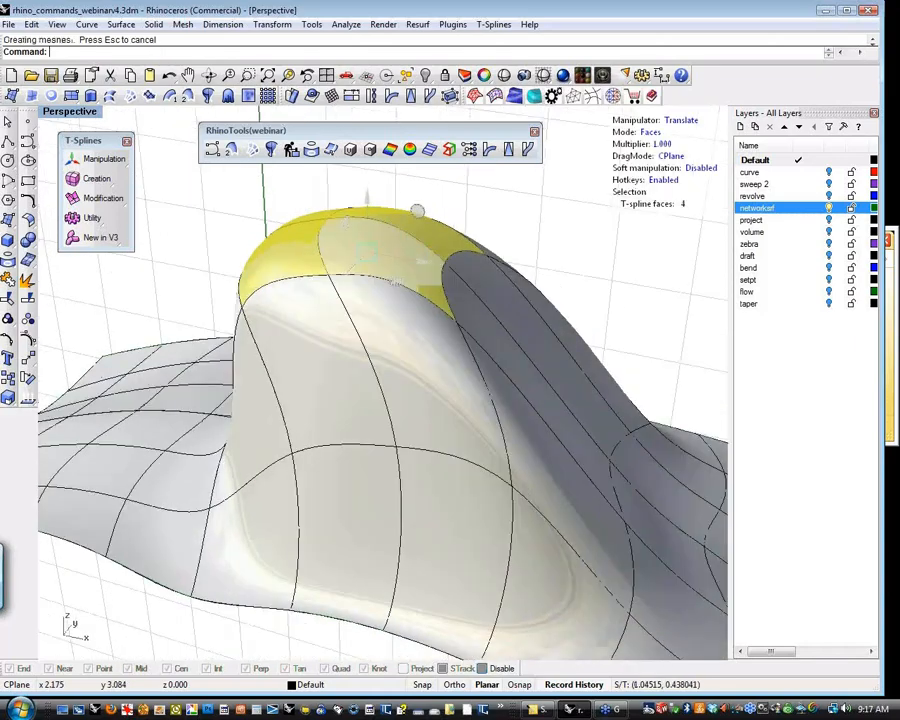
{"action": "left_click_drag", "start_coordinate": [421, 214], "coordinate": [433, 258]}
{"action": "left_click_drag", "start_coordinate": [466, 346], "coordinate": [486, 398]}
{"action": "left_click_drag", "start_coordinate": [392, 374], "coordinate": [440, 374]}
{"action": "right_click_drag", "start_coordinate": [607, 336], "coordinate": [535, 388]}
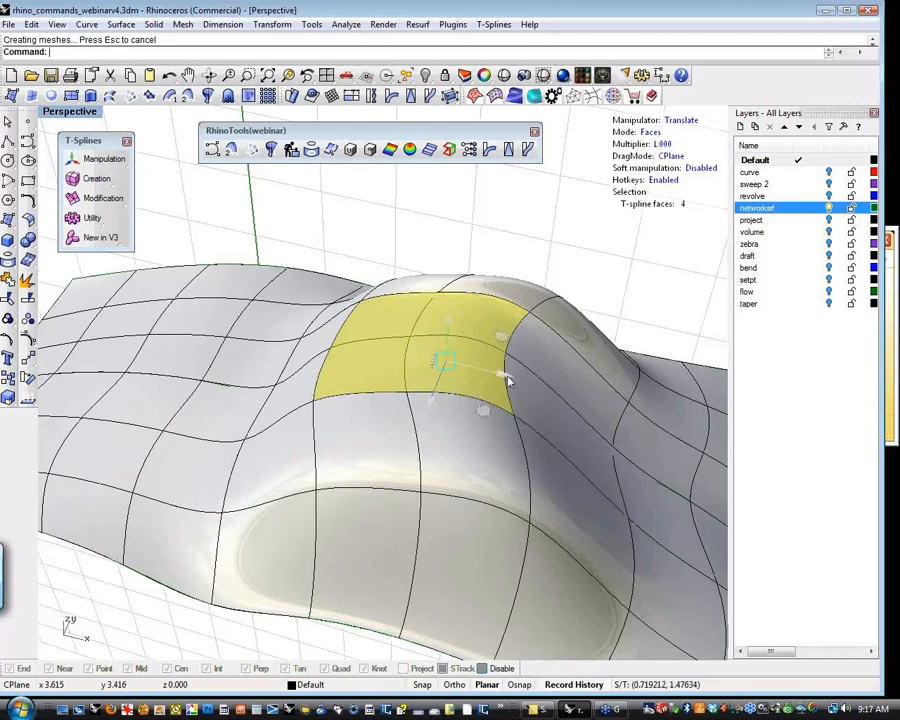
{"action": "left_click_drag", "start_coordinate": [508, 378], "coordinate": [480, 390]}
Switch through the rotate manipulator to the scale manipulator, scale the four selected faces and clear the selection.
{"action": "key", "text": "e"}
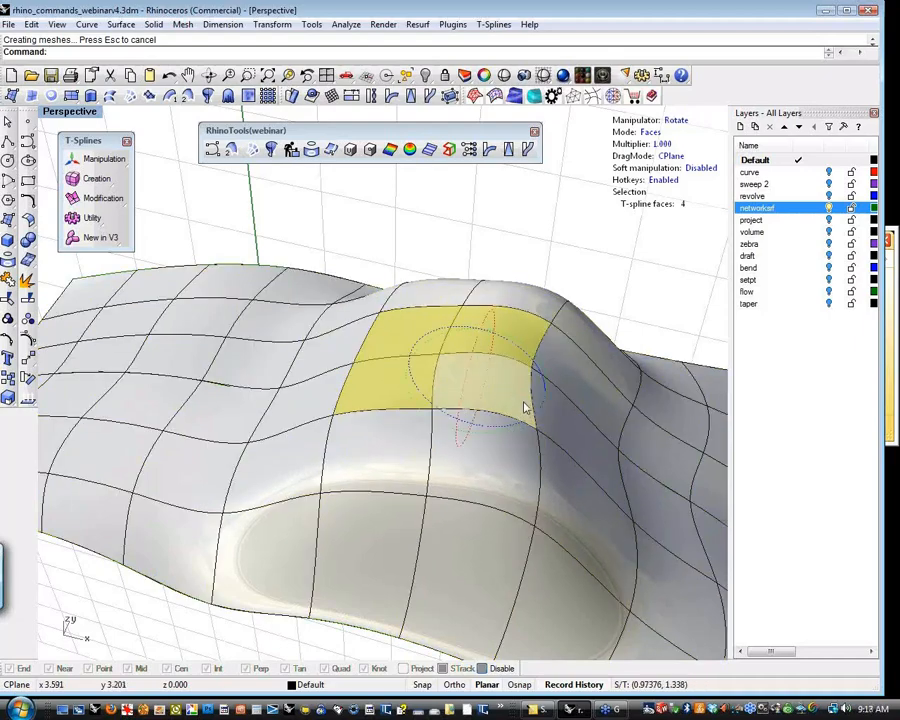
{"action": "right_click_drag", "start_coordinate": [524, 406], "coordinate": [526, 370]}
{"action": "key", "text": "r"}
{"action": "left_click_drag", "start_coordinate": [530, 449], "coordinate": [568, 466]}
{"action": "left_click_drag", "start_coordinate": [542, 412], "coordinate": [455, 398]}
{"action": "right_click_drag", "start_coordinate": [530, 330], "coordinate": [491, 308]}
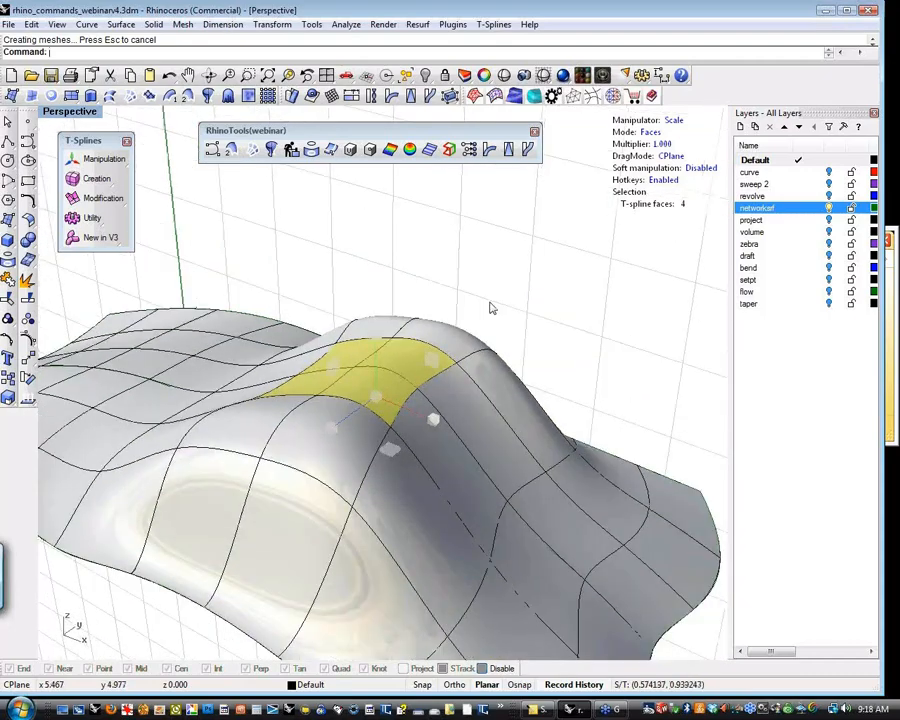
{"action": "left_click", "coordinate": [491, 308]}
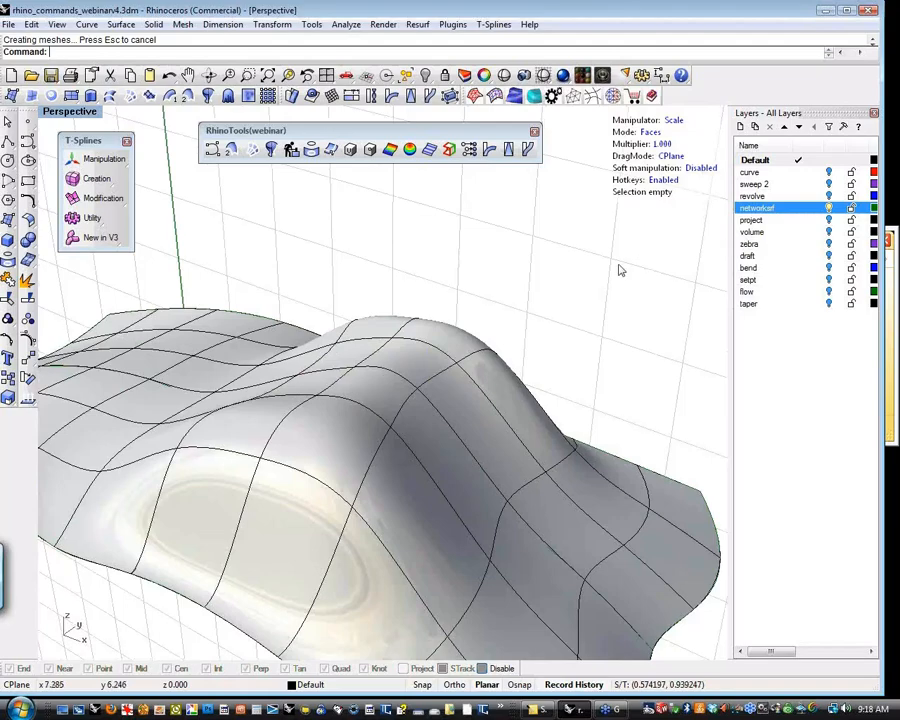
With the translate manipulator, select a single face on the bump's side, then select the whole T-spline surface in object mode.
{"action": "right_click_drag", "start_coordinate": [619, 266], "coordinate": [463, 493]}
{"action": "key", "text": "w"}
{"action": "left_click", "coordinate": [448, 513]}
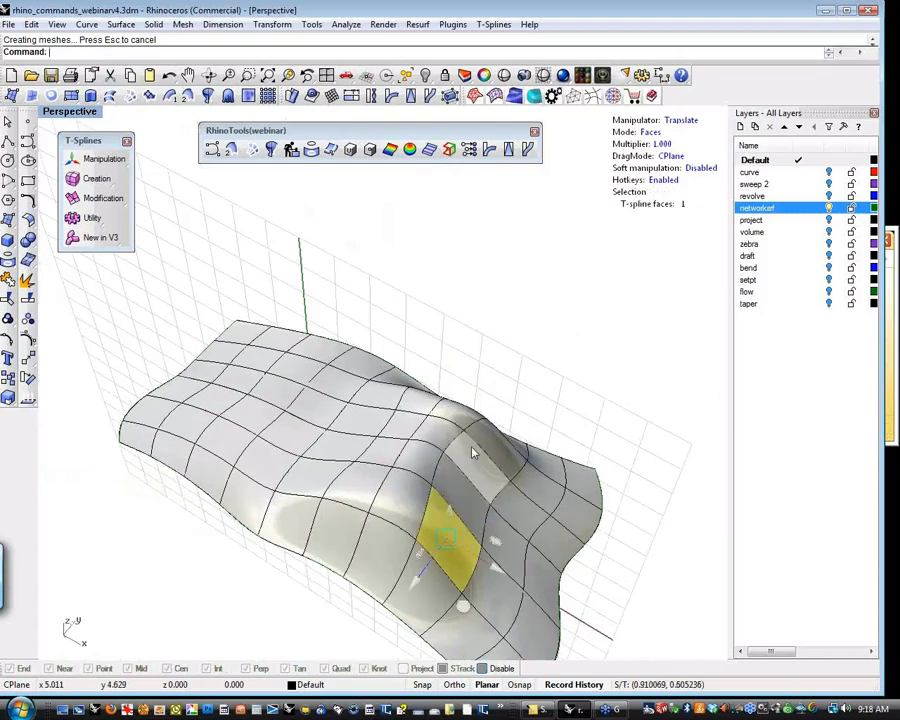
{"action": "left_click", "coordinate": [508, 382]}
{"action": "left_click", "coordinate": [450, 428]}
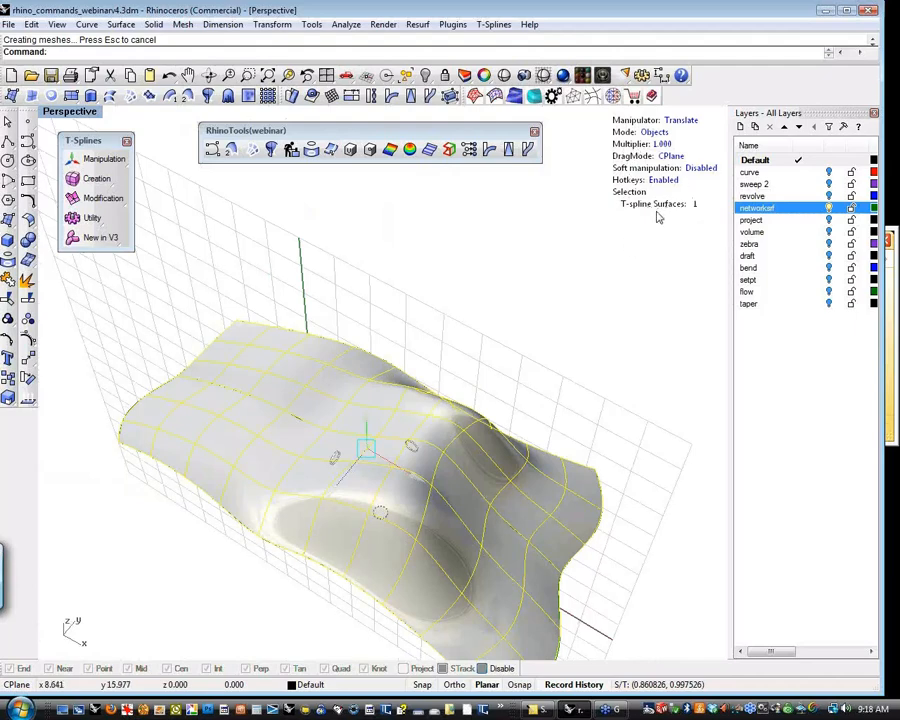
{"action": "right_click_drag", "start_coordinate": [629, 215], "coordinate": [601, 306]}
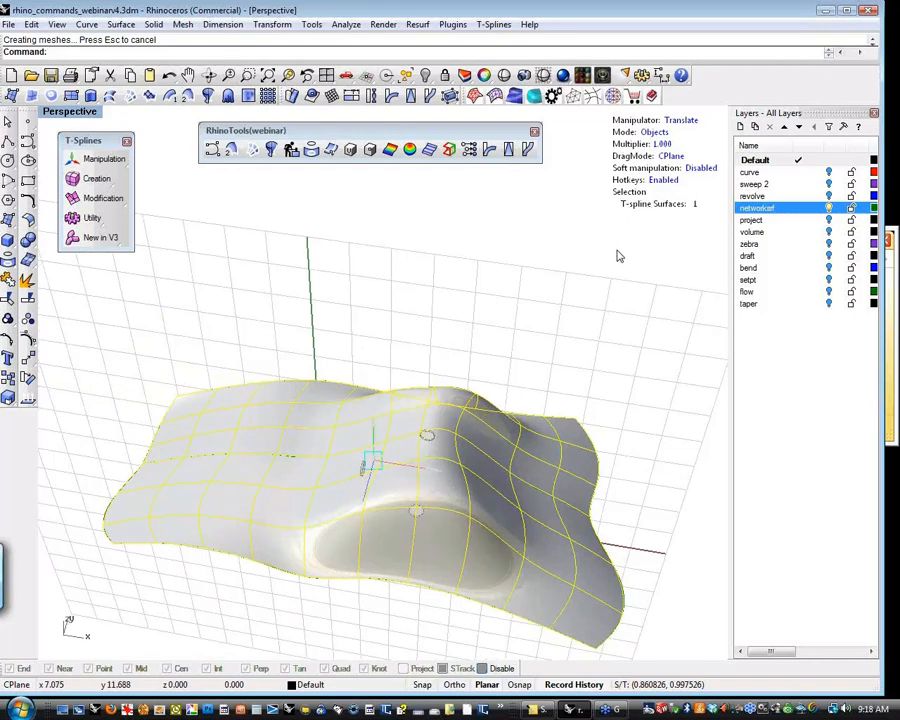
In vertex mode, select three vertices on the surface's end edge, drop the two curves from the selection and clear it.
{"action": "key", "text": "a"}
{"action": "left_click_drag", "start_coordinate": [631, 477], "coordinate": [588, 586]}
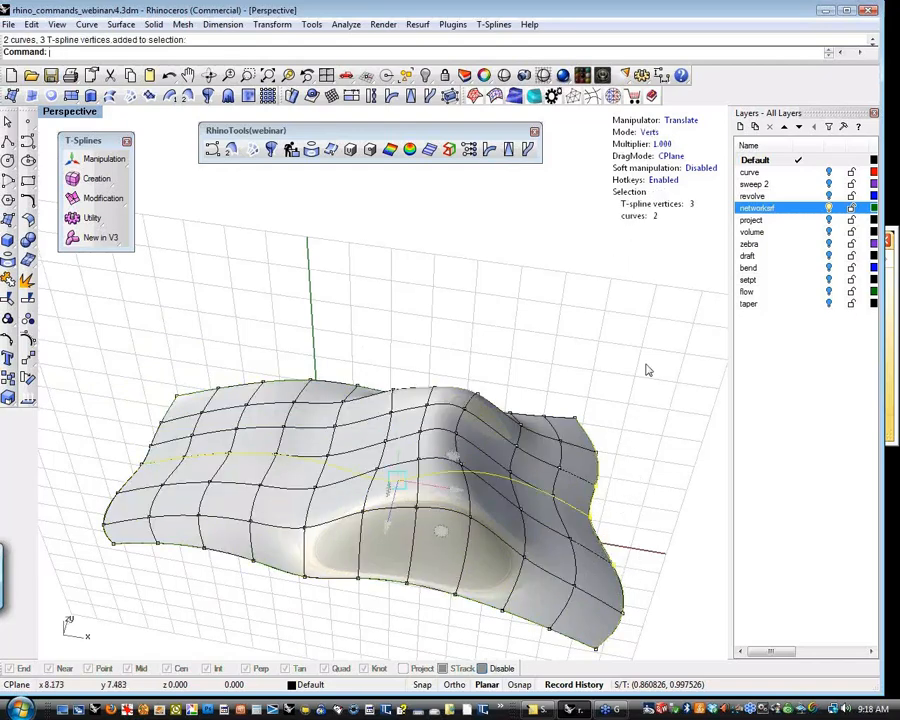
{"action": "right_click_drag", "start_coordinate": [648, 360], "coordinate": [554, 492]}
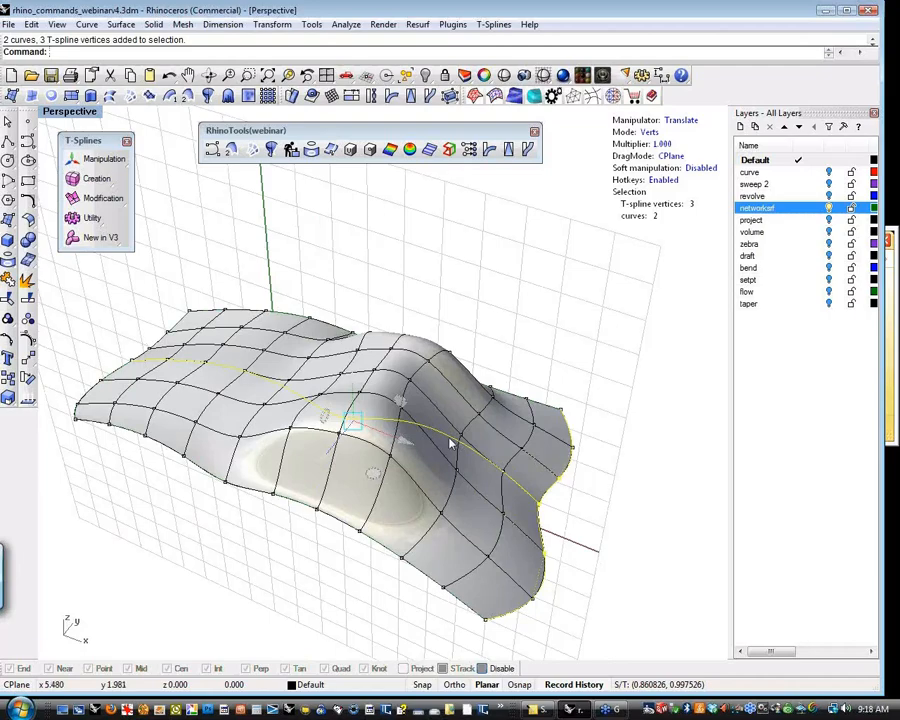
{"action": "right_click_drag", "start_coordinate": [451, 444], "coordinate": [620, 570]}
{"action": "right_click_drag", "start_coordinate": [675, 483], "coordinate": [562, 483]}
{"action": "left_click", "coordinate": [542, 504], "text": "ctrl"}
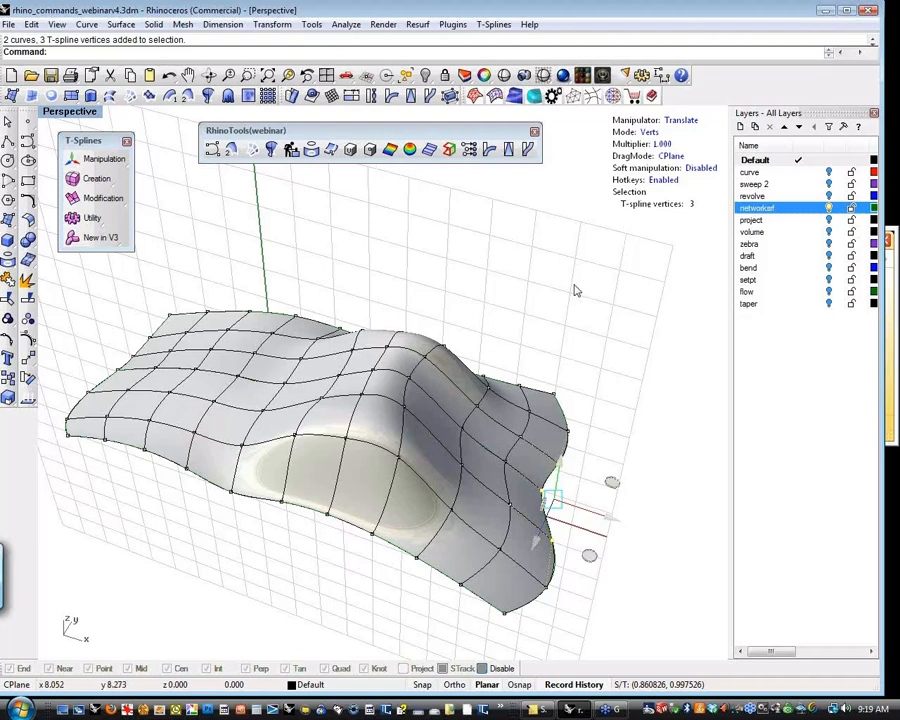
{"action": "left_click", "coordinate": [620, 421]}
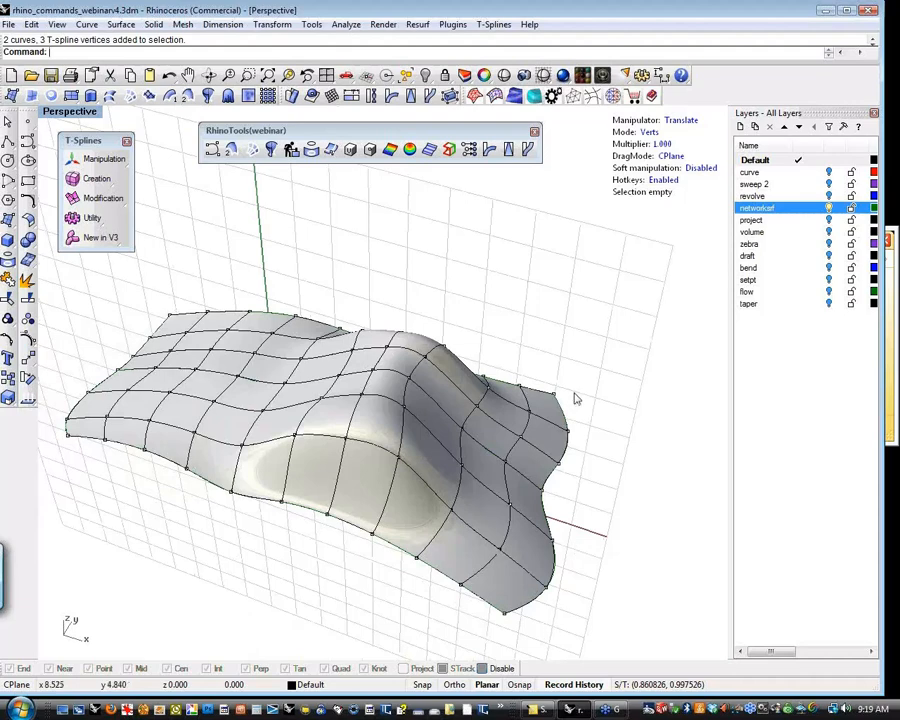
Select the T-spline surface's far corner vertex and clear the selection.
{"action": "left_click", "coordinate": [549, 390]}
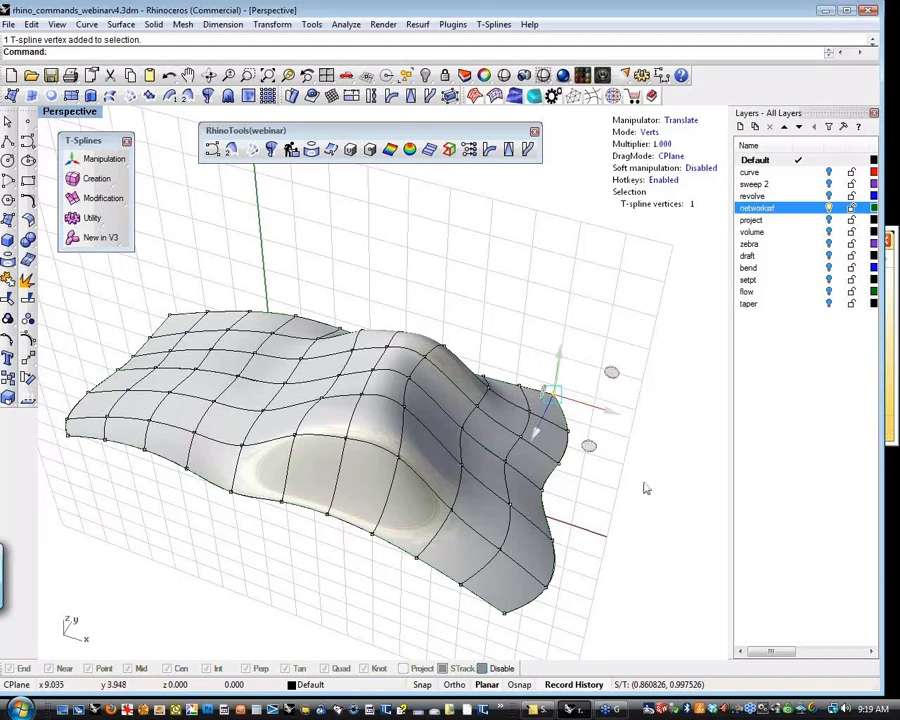
{"action": "right_click_drag", "start_coordinate": [660, 497], "coordinate": [720, 225]}
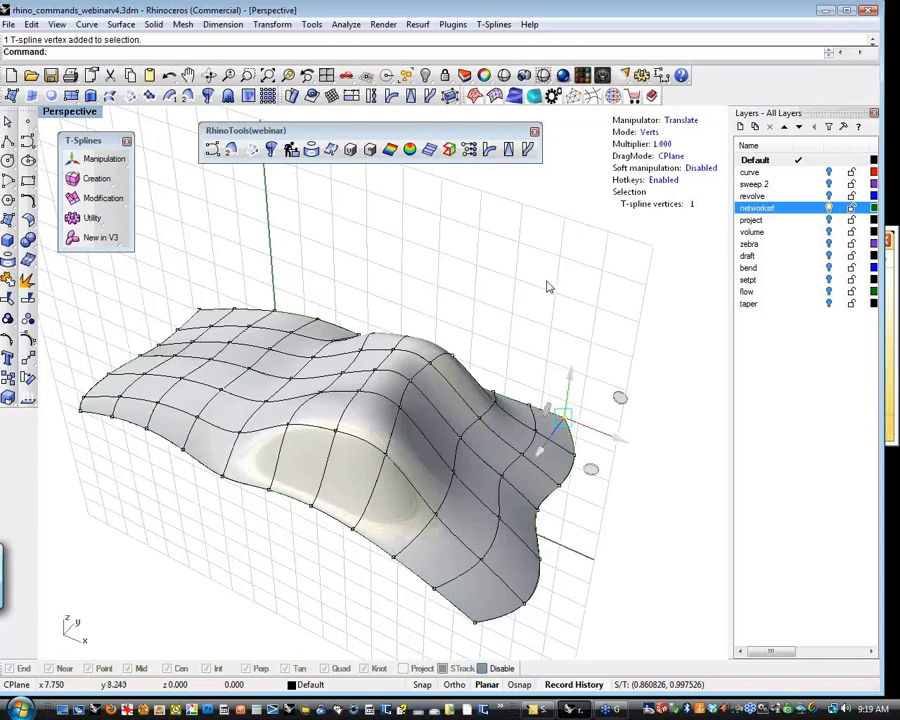
{"action": "key", "text": "Escape"}
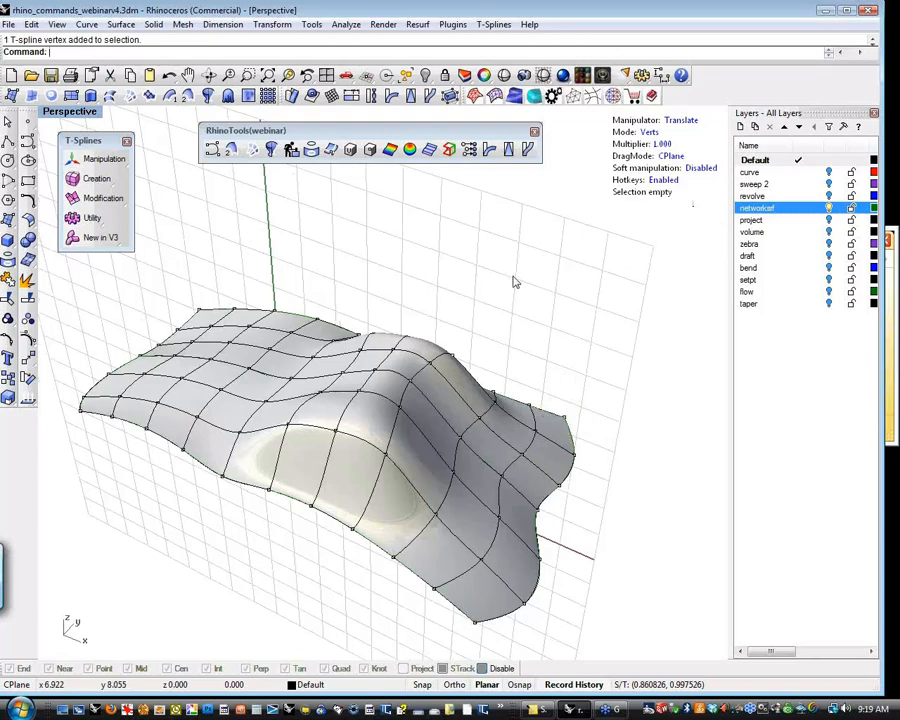
Turn on the project layer and display all objects in the Top view.
{"action": "left_click", "coordinate": [829, 220]}
{"action": "right_click_drag", "start_coordinate": [495, 305], "coordinate": [581, 317]}
{"action": "key", "text": "ctrl+F1"}
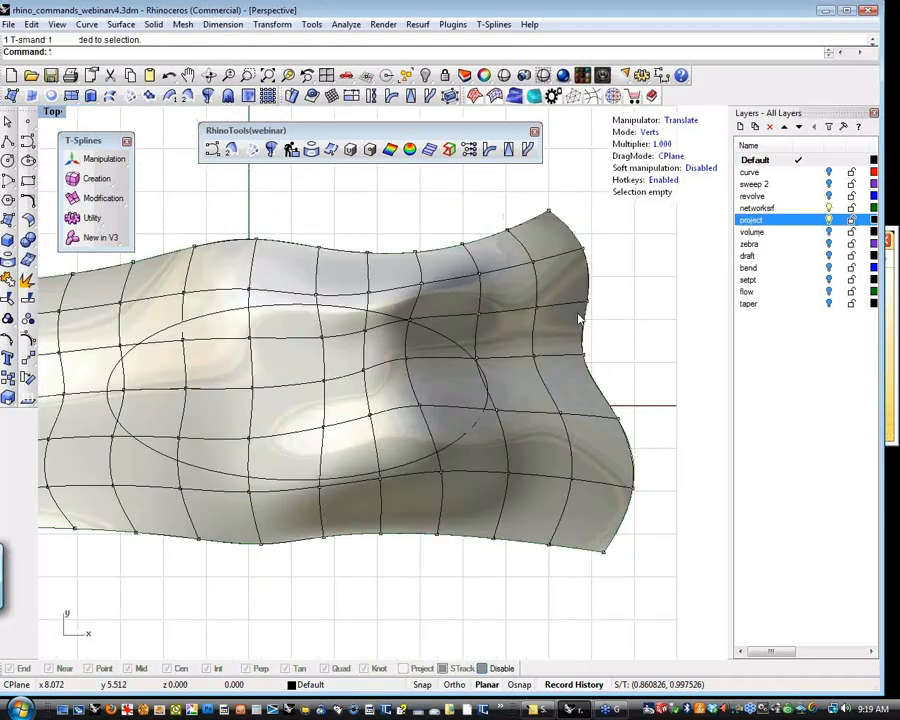
{"action": "key", "text": "ctrl+shift+e"}
Project the ellipse onto the T-spline surface from the Top view, keeping DeleteInput set to No.
{"action": "left_click", "coordinate": [346, 477]}
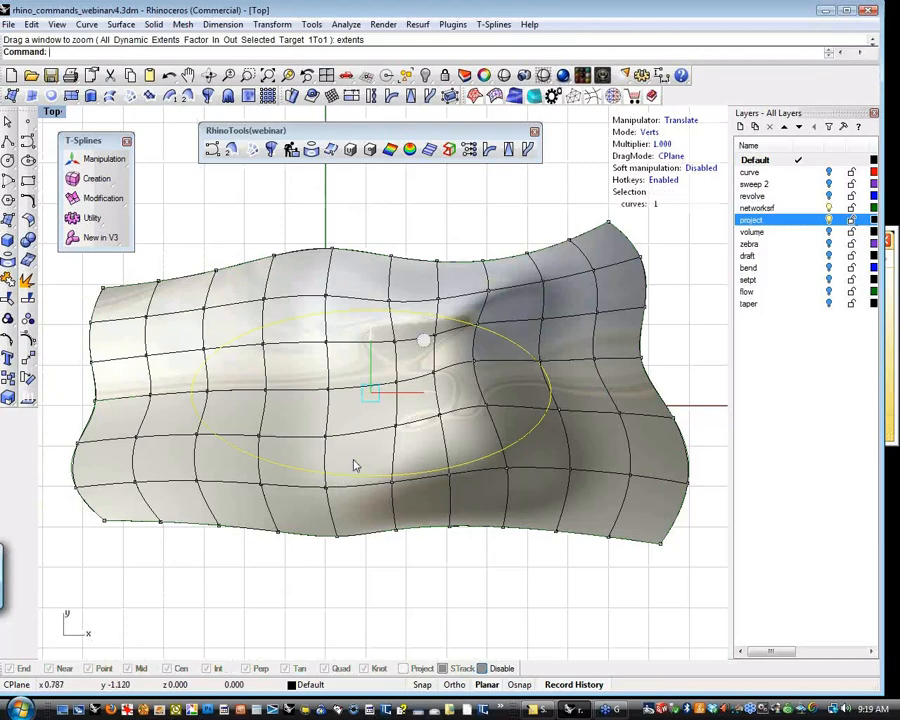
{"action": "left_click", "coordinate": [311, 149]}
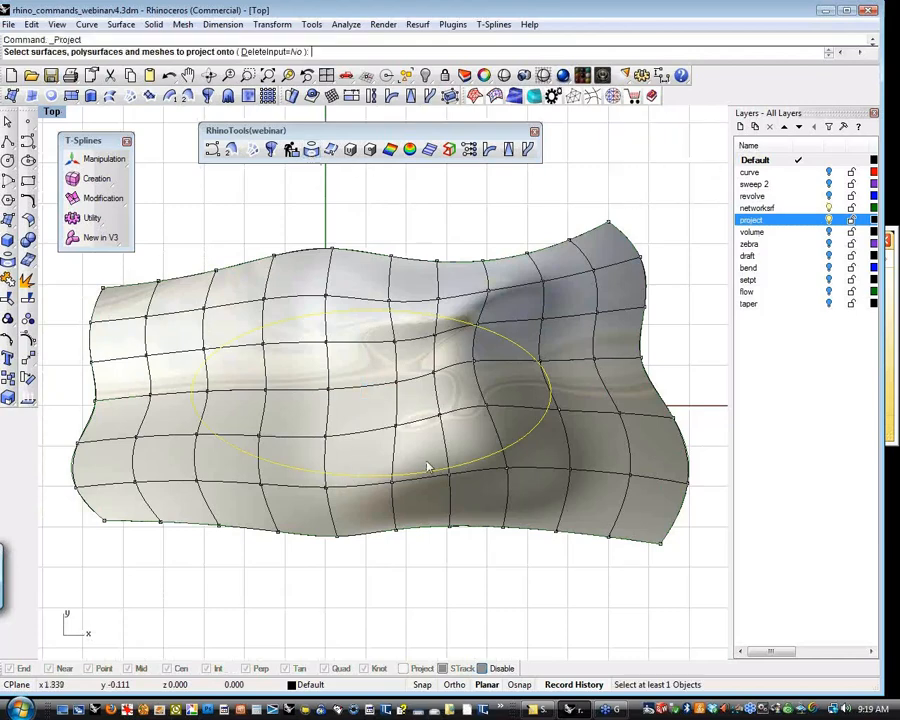
{"action": "left_click", "coordinate": [470, 482]}
{"action": "key", "text": "Return"}
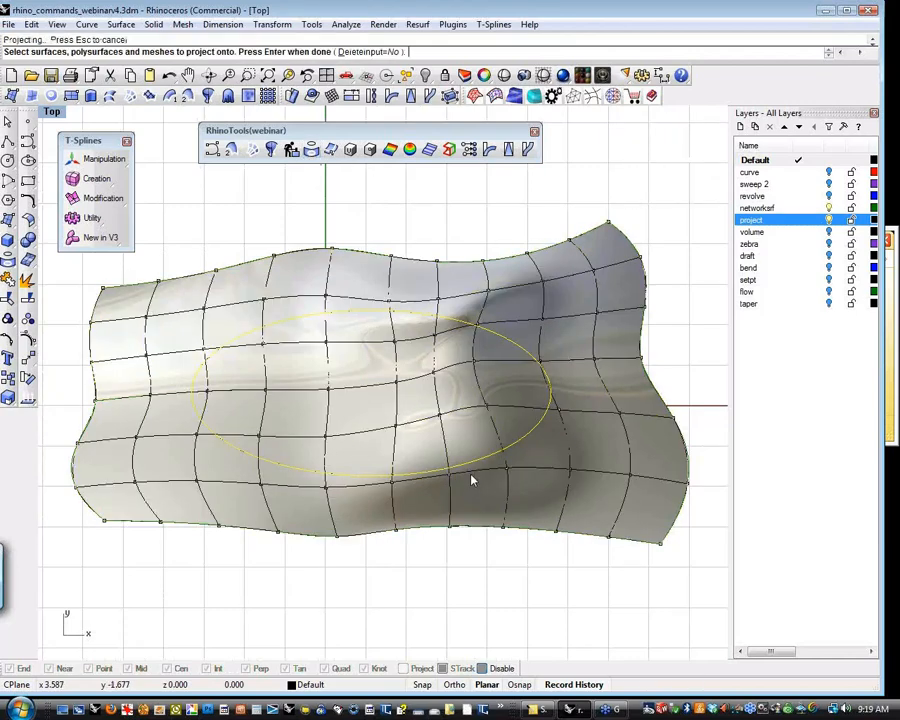
Return to the Perspective view and select the projected ellipse curve on the T-spline surface.
{"action": "key", "text": "ctrl+F4"}
{"action": "key", "text": "ctrl+shift+e"}
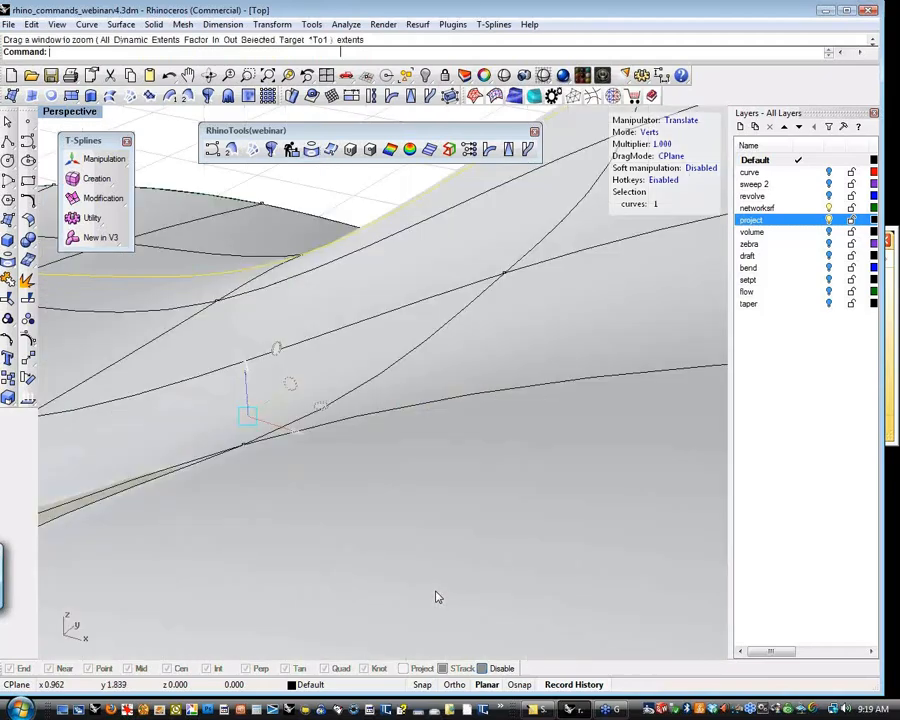
{"action": "right_click_drag", "start_coordinate": [438, 597], "coordinate": [524, 516]}
{"action": "key", "text": "Escape"}
{"action": "left_click", "coordinate": [409, 379]}
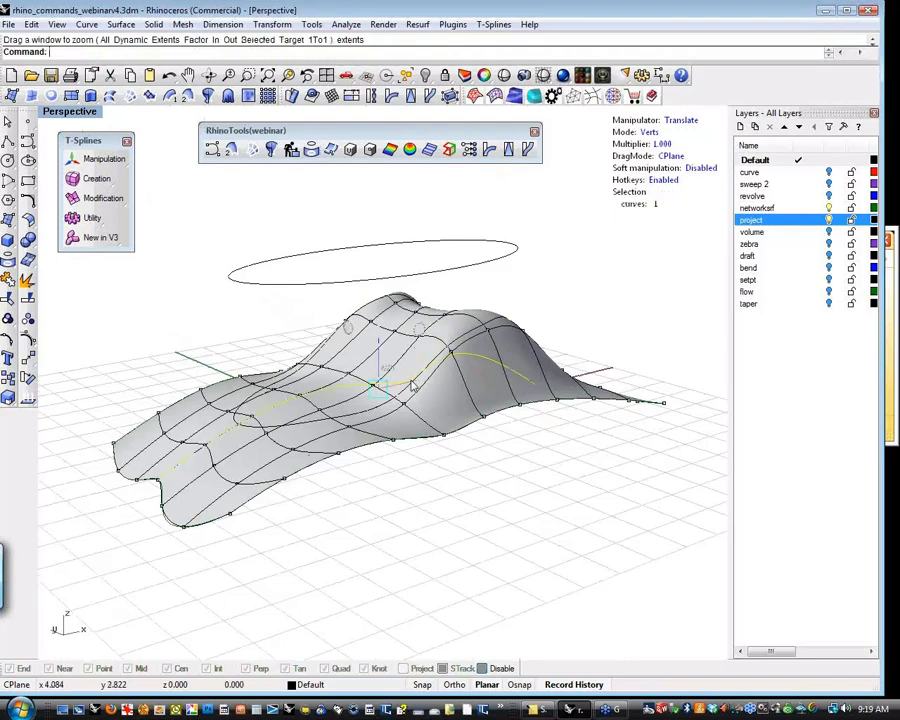
{"action": "left_click", "coordinate": [411, 386]}
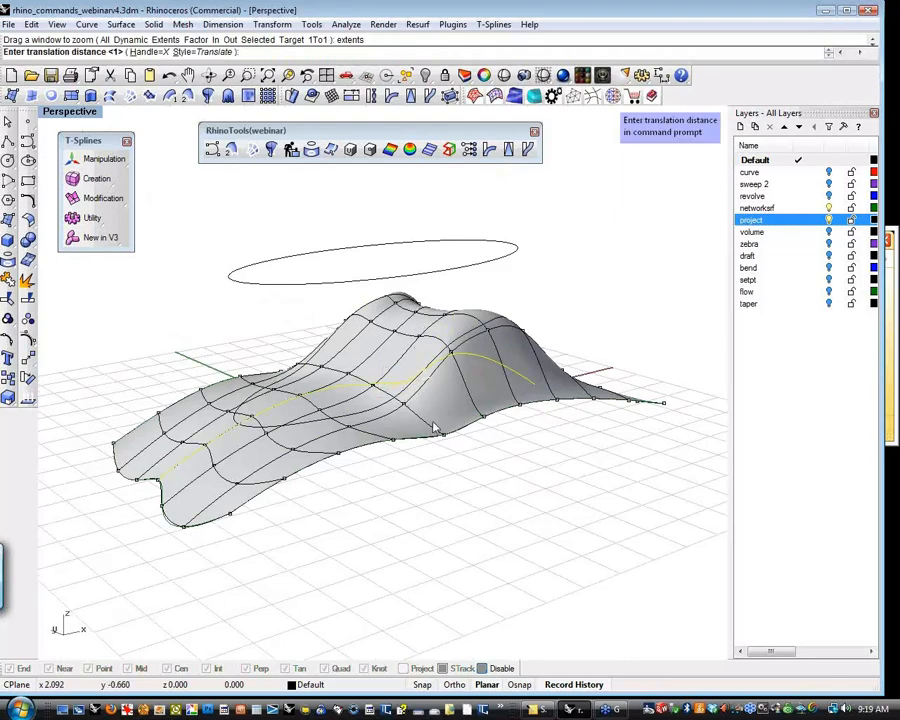
{"action": "key", "text": "Escape"}
{"action": "left_click", "coordinate": [407, 391]}
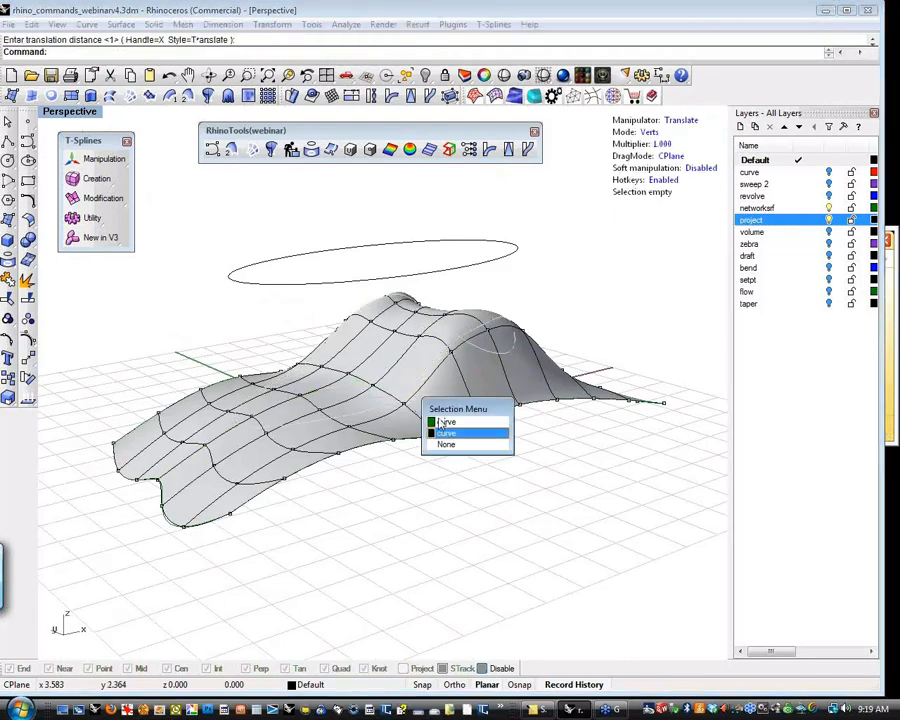
{"action": "left_click", "coordinate": [456, 435]}
Extrude the projected curve vertically into a wall that rises past the original ellipse, and clear the selection.
{"action": "right_click_drag", "start_coordinate": [461, 451], "coordinate": [464, 502], "text": "shift"}
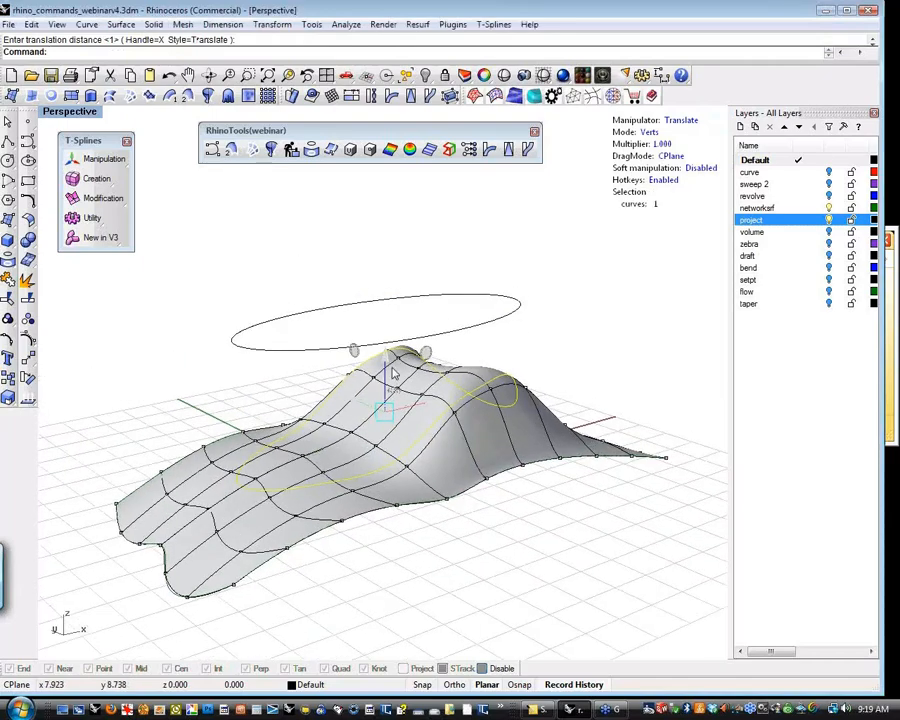
{"action": "left_click_drag", "start_coordinate": [388, 355], "coordinate": [394, 211], "text": "alt"}
{"action": "right_click_drag", "start_coordinate": [578, 441], "coordinate": [402, 552]}
{"action": "right_click_drag", "start_coordinate": [319, 461], "coordinate": [421, 425], "text": "shift"}
{"action": "key", "text": "Escape"}
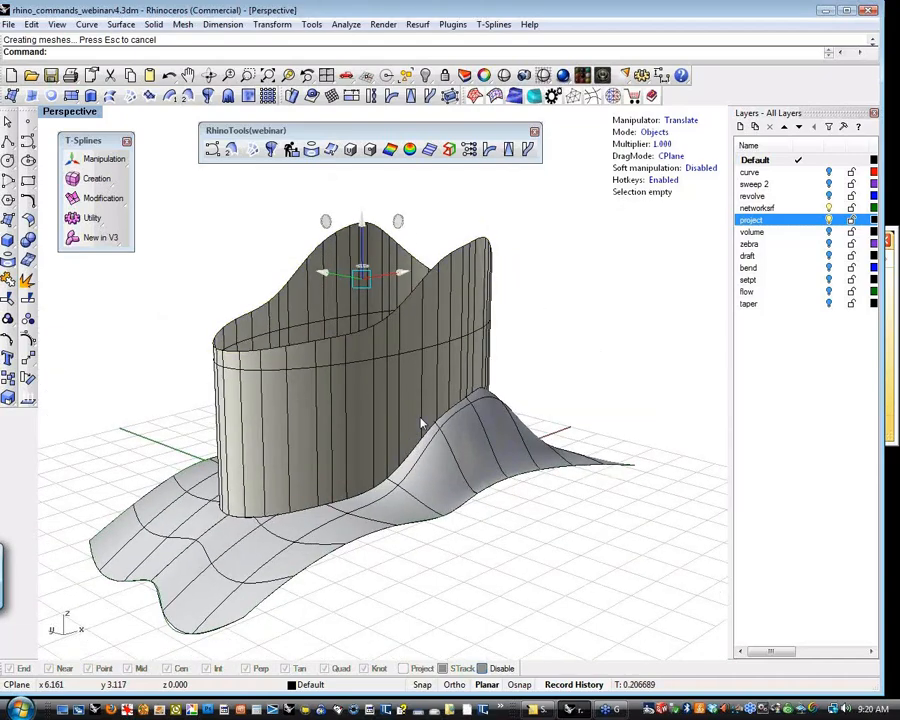
Select the extruded wall surface in object mode.
{"action": "left_click", "coordinate": [484, 345]}
{"action": "left_click", "coordinate": [532, 388]}
{"action": "left_click", "coordinate": [557, 354]}
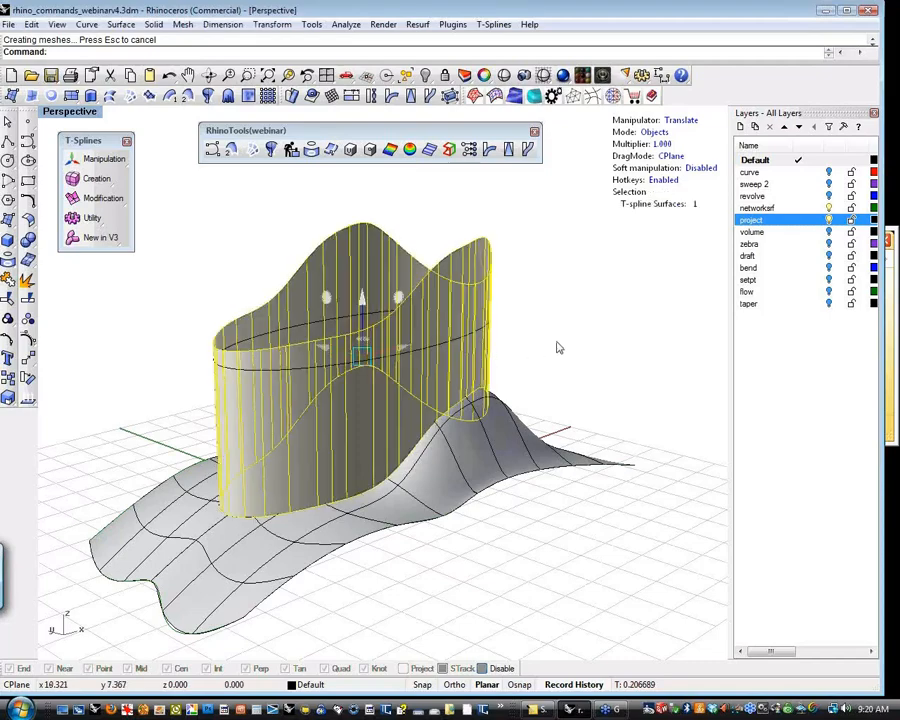
Delete the extruded wall and the projected ellipse curve on the T-spline surface.
{"action": "key", "text": "Delete"}
{"action": "right_click_drag", "start_coordinate": [559, 347], "coordinate": [280, 486]}
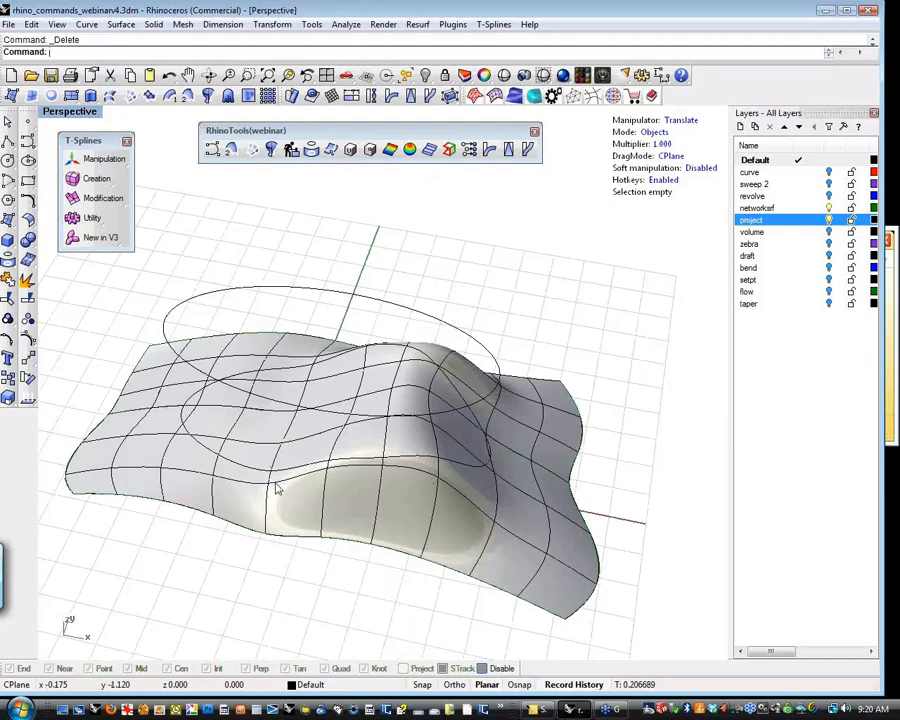
{"action": "left_click", "coordinate": [298, 470]}
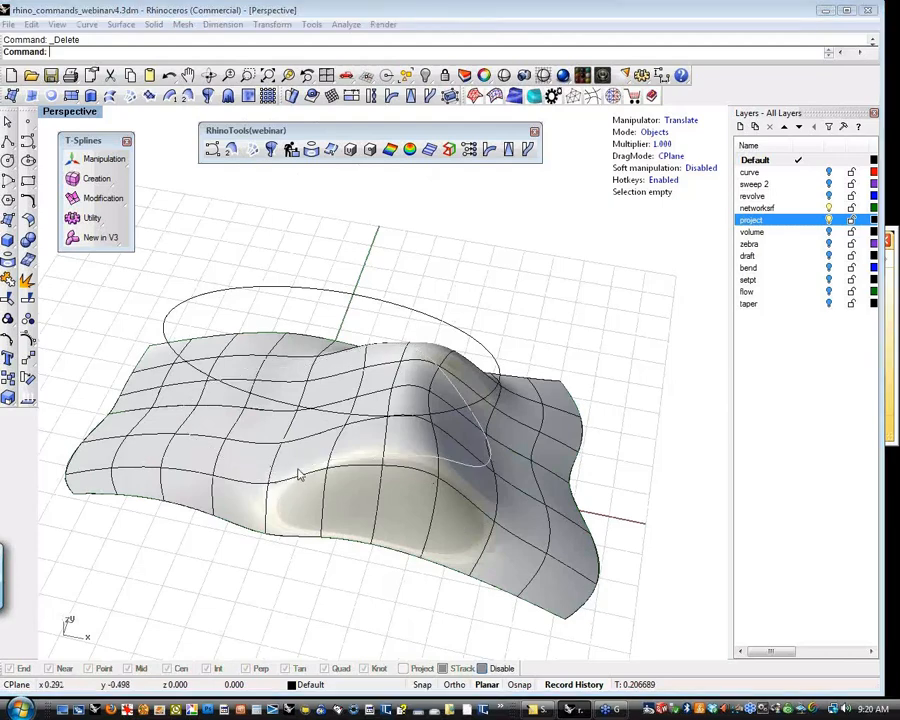
{"action": "left_click", "coordinate": [340, 501]}
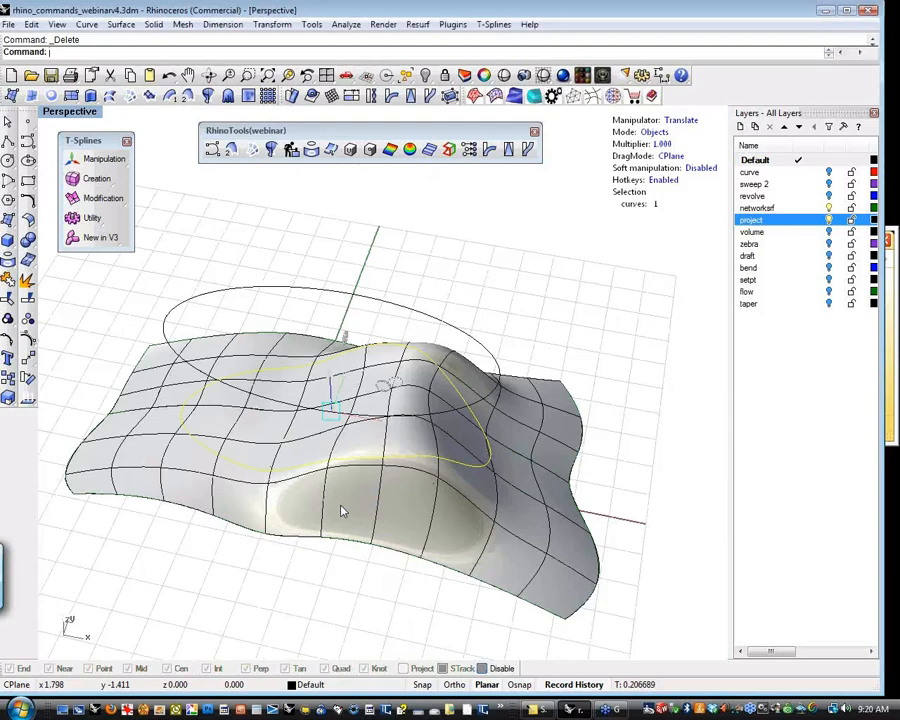
{"action": "key", "text": "Delete"}
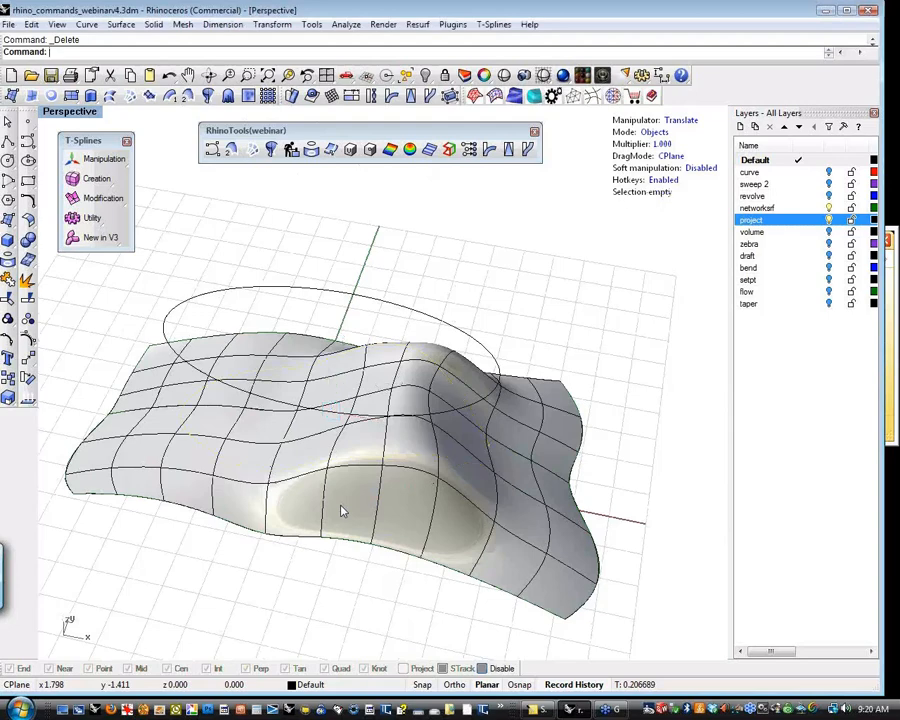
Hide the project and networksrf layers and delete the remaining T-spline surface.
{"action": "left_click", "coordinate": [829, 220]}
{"action": "left_click", "coordinate": [820, 208]}
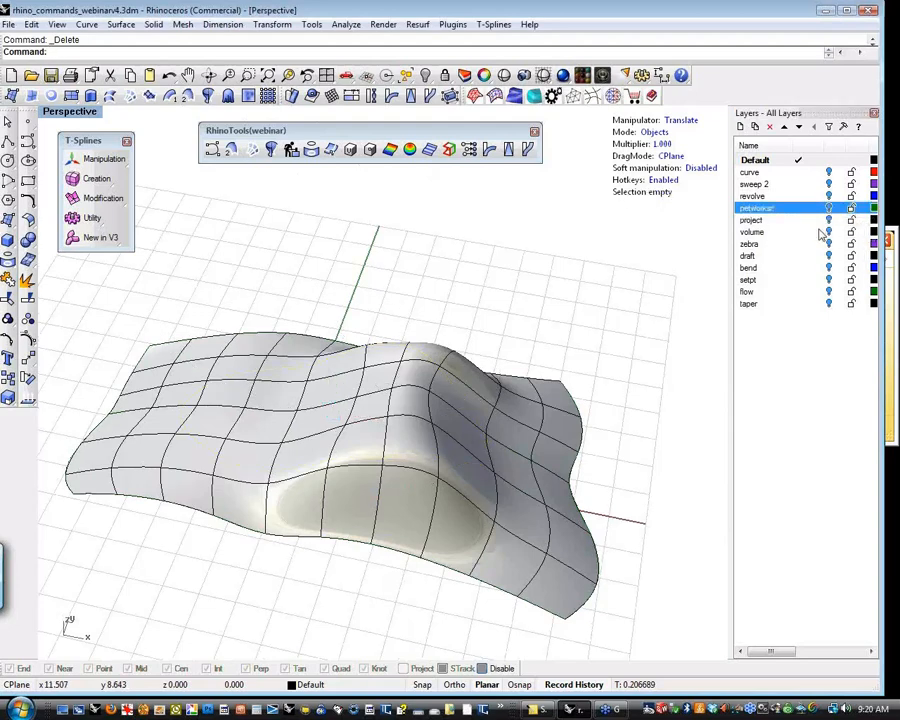
{"action": "left_click", "coordinate": [488, 484]}
{"action": "key", "text": "Delete"}
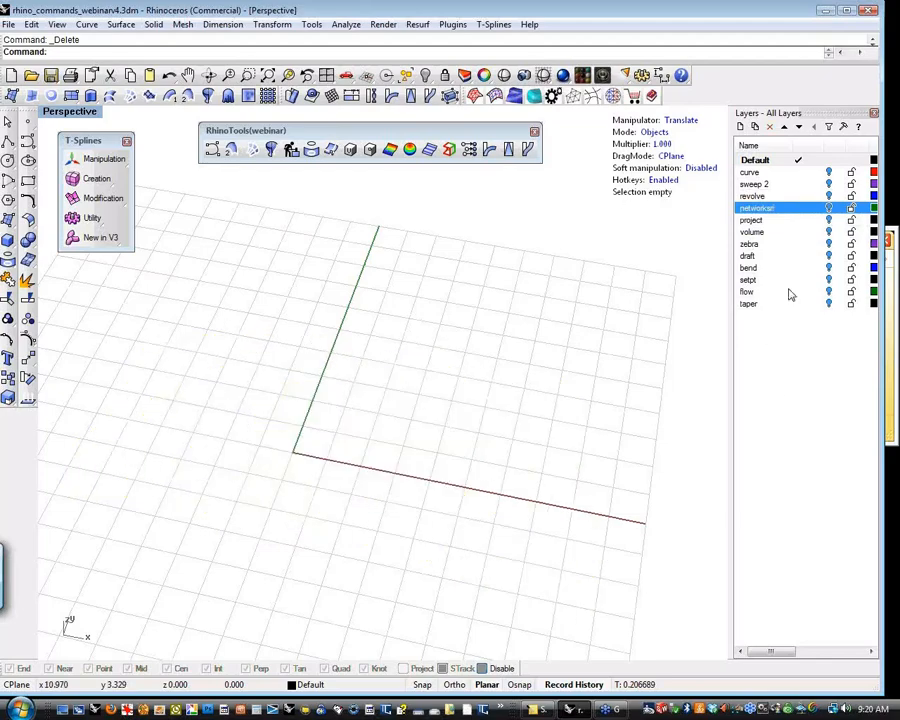
Show the volume layer and inspect the golf club head from several angles.
{"action": "left_click", "coordinate": [830, 232]}
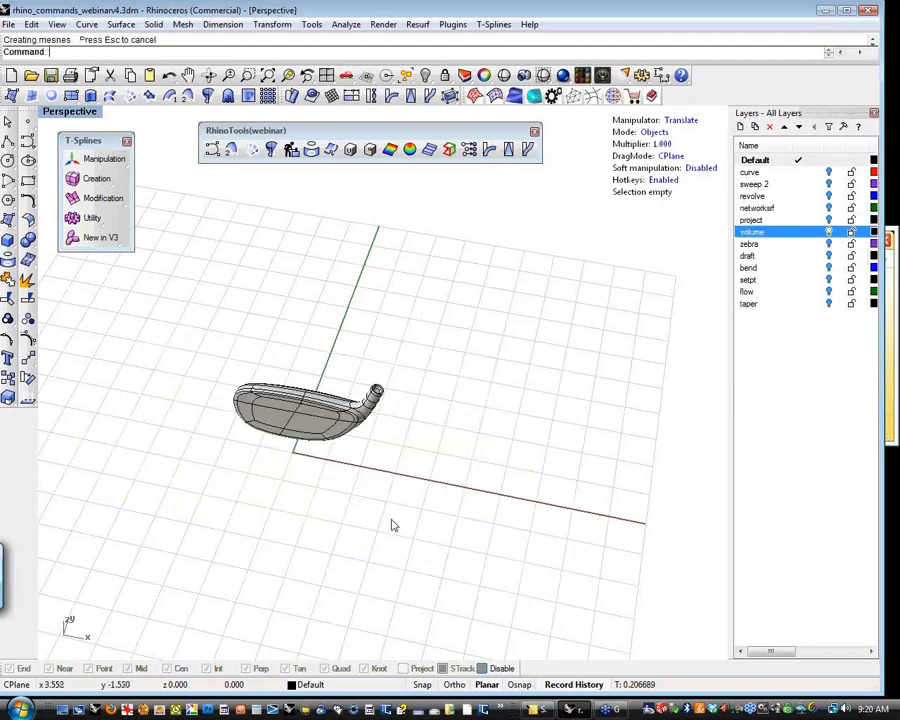
{"action": "right_click_drag", "start_coordinate": [392, 526], "coordinate": [354, 470]}
{"action": "scroll", "coordinate": [391, 420], "scroll_direction": "up", "scroll_amount": 9}
{"action": "scroll", "coordinate": [345, 486], "scroll_direction": "down", "scroll_amount": 6}
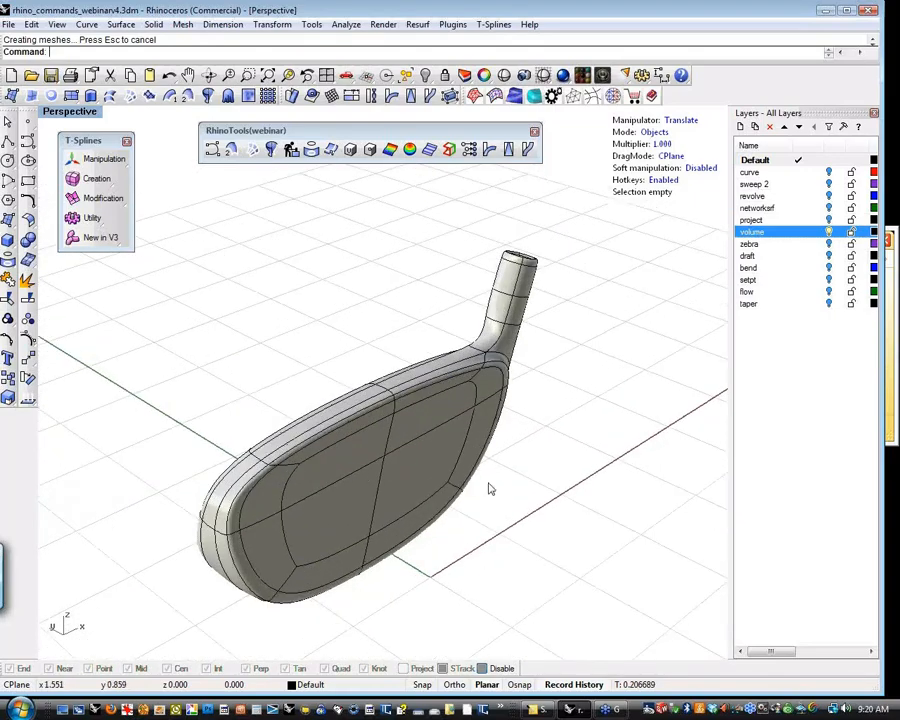
{"action": "right_click_drag", "start_coordinate": [488, 484], "coordinate": [310, 461]}
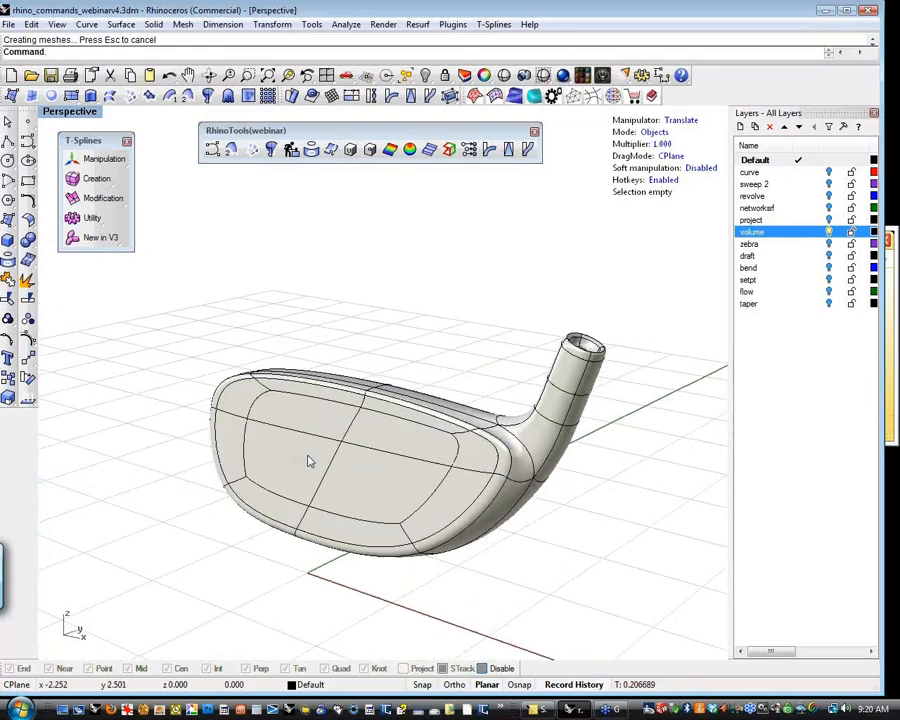
{"action": "right_click_drag", "start_coordinate": [370, 433], "coordinate": [370, 459]}
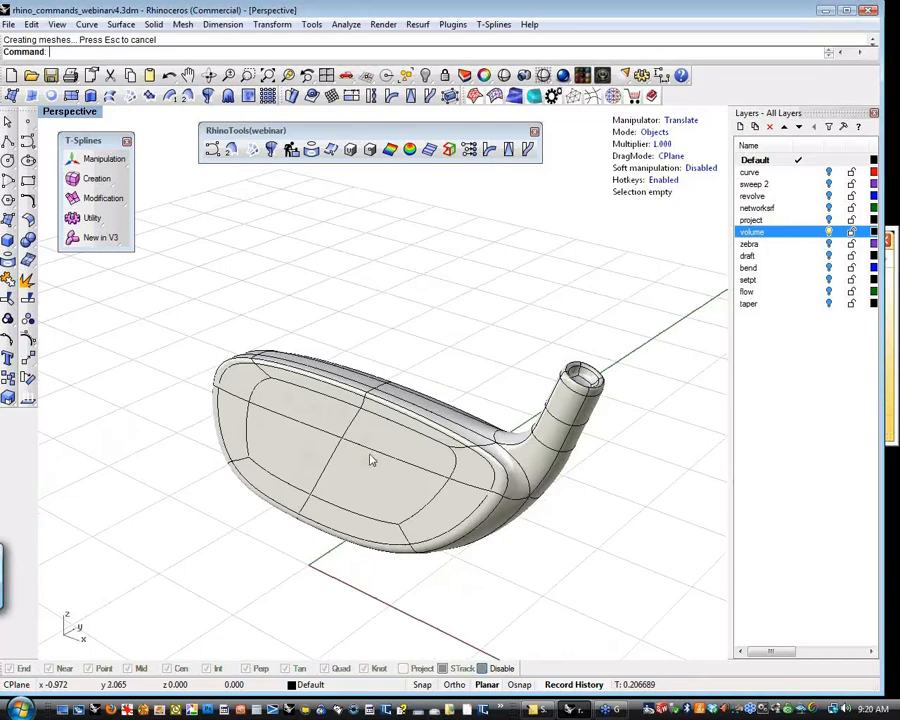
{"action": "right_click_drag", "start_coordinate": [370, 460], "coordinate": [452, 476]}
Measure the volume of the golf club head, then clear the selection.
{"action": "left_click", "coordinate": [452, 476]}
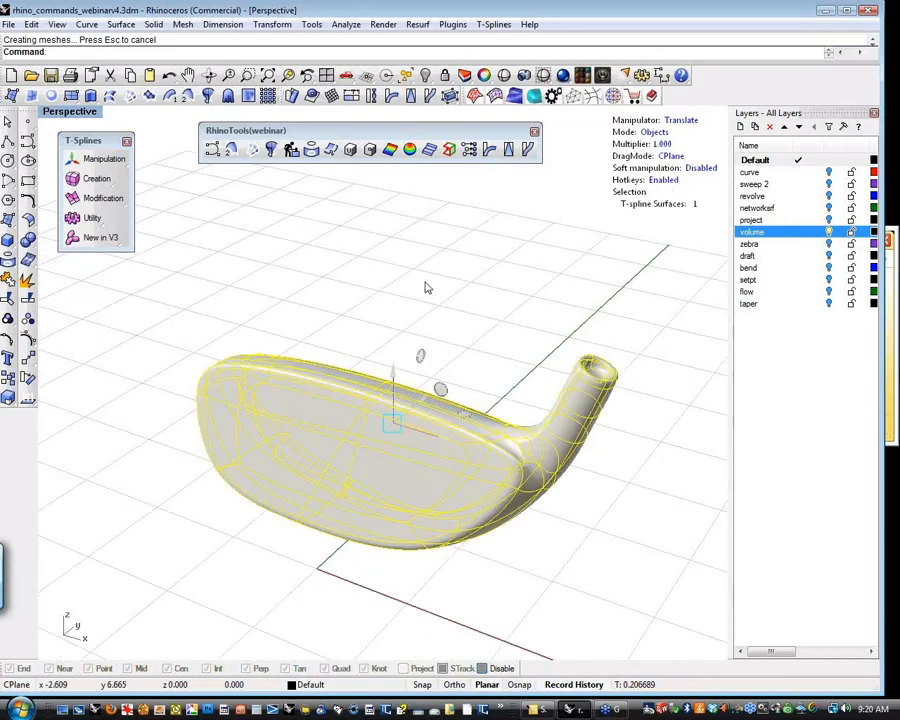
{"action": "left_click", "coordinate": [312, 24]}
{"action": "mouse_move", "coordinate": [346, 24]}
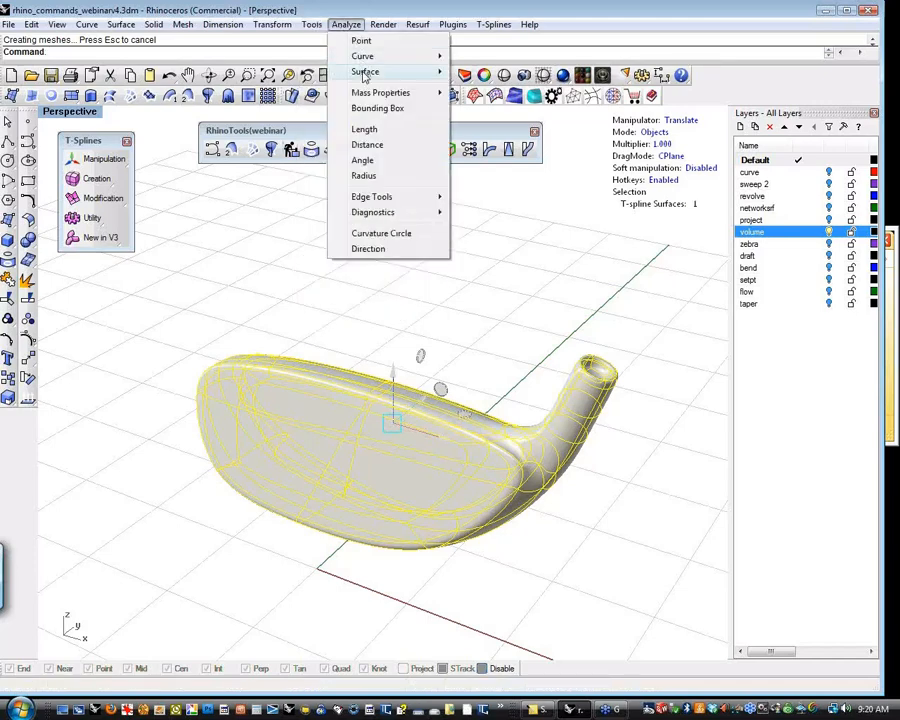
{"action": "mouse_move", "coordinate": [372, 94]}
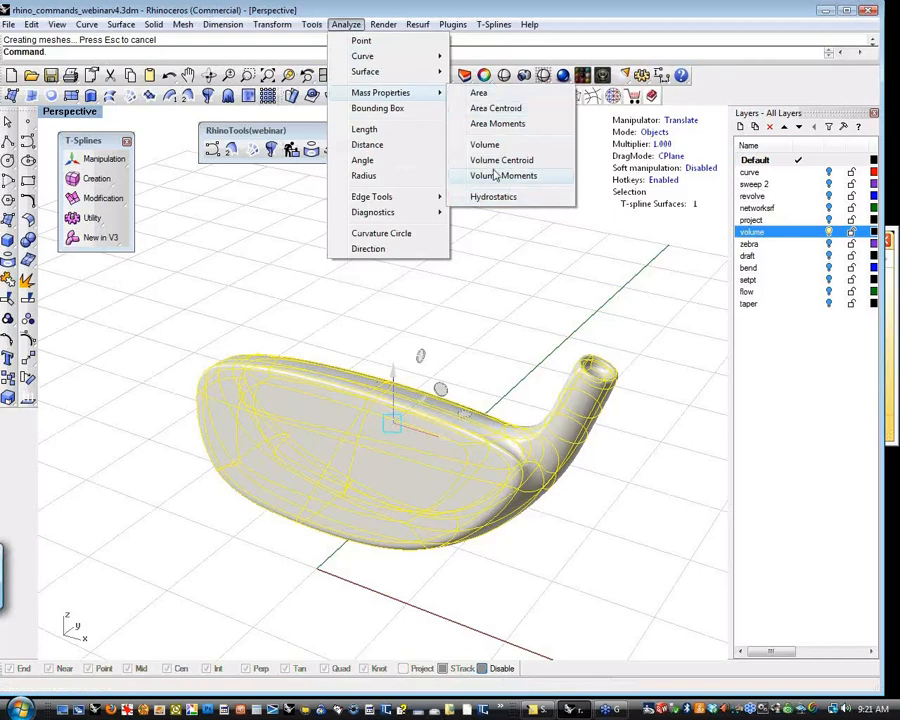
{"action": "left_click", "coordinate": [314, 133]}
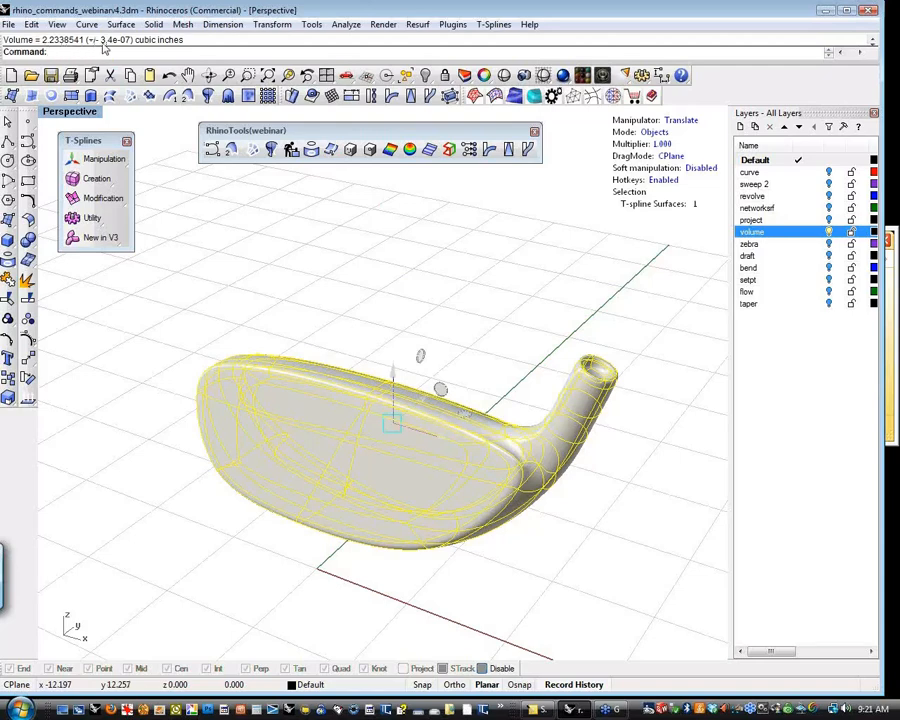
{"action": "left_click", "coordinate": [492, 357]}
{"action": "right_click_drag", "start_coordinate": [492, 357], "coordinate": [474, 369]}
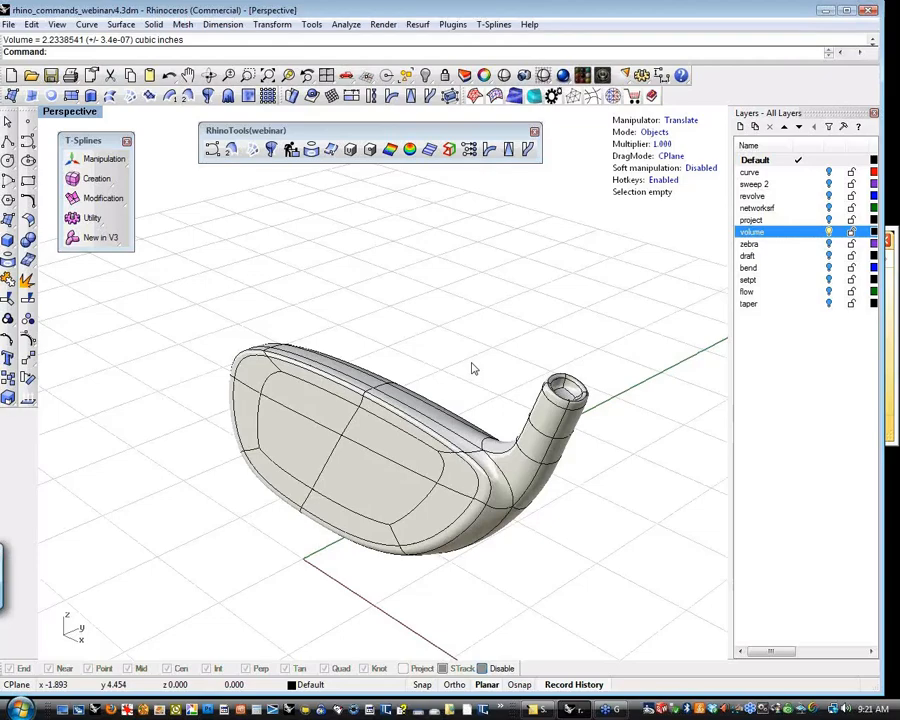
In vertex mode, pull the centre vertex of the club head's cavity face outward to thicken the head.
{"action": "right_click_drag", "start_coordinate": [470, 370], "coordinate": [394, 454]}
{"action": "right_click_drag", "start_coordinate": [410, 512], "coordinate": [374, 506]}
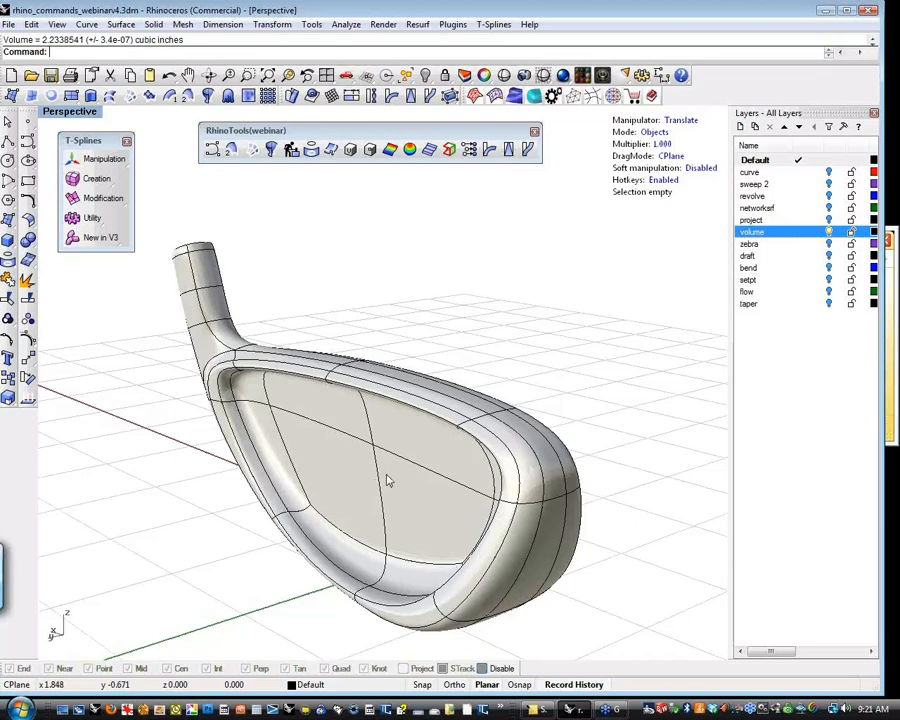
{"action": "key", "text": "a"}
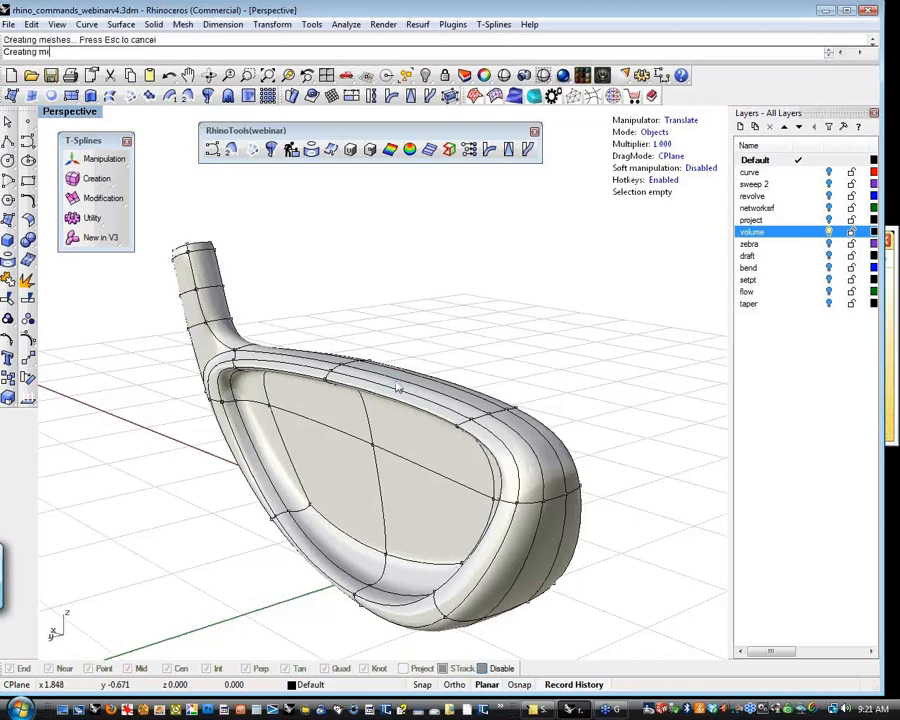
{"action": "left_click", "coordinate": [371, 444]}
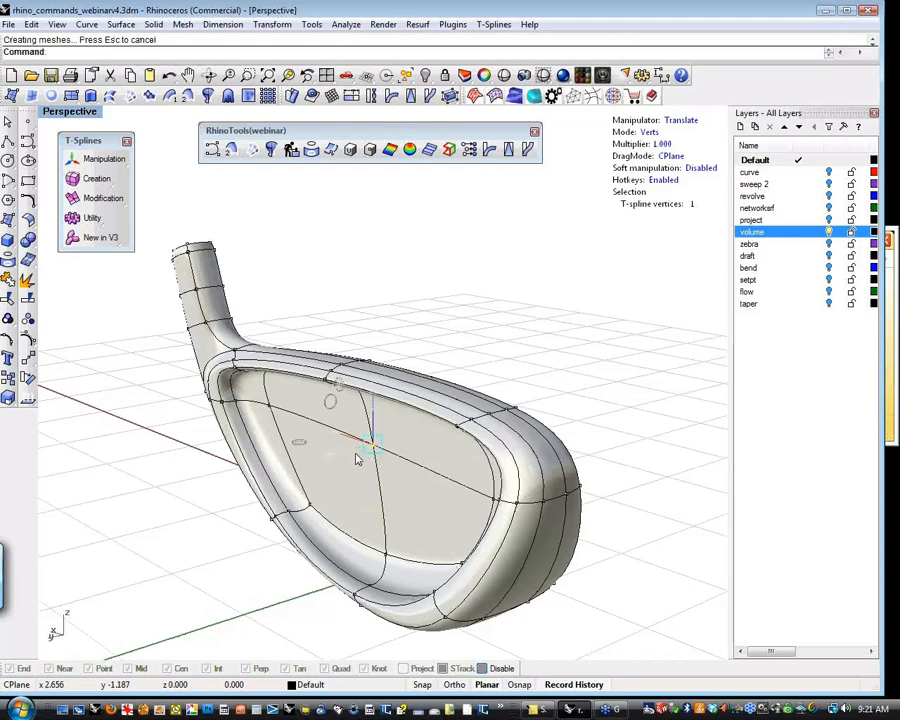
{"action": "key", "text": "d"}
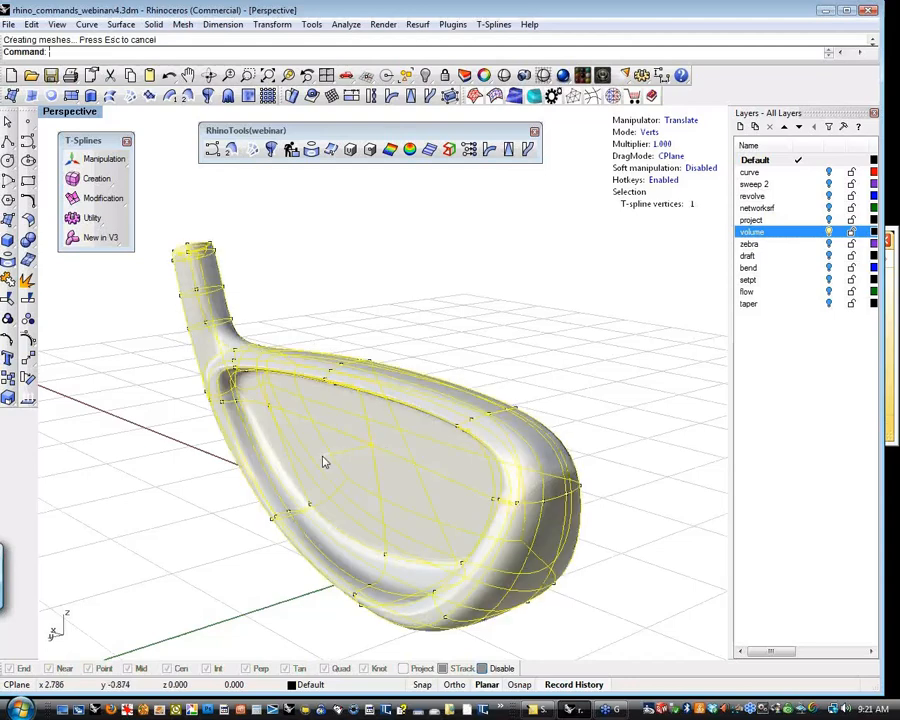
{"action": "left_click_drag", "start_coordinate": [305, 468], "coordinate": [292, 480]}
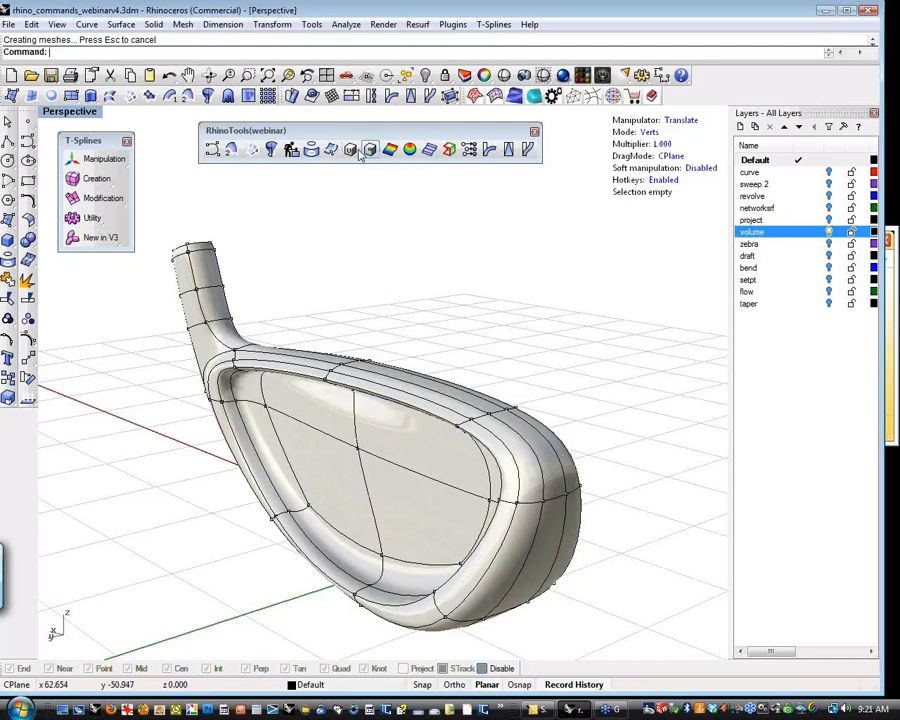
Measure the volume of the thickened club head.
{"action": "left_click", "coordinate": [253, 97]}
{"action": "left_click", "coordinate": [366, 395]}
{"action": "key", "text": "Return"}
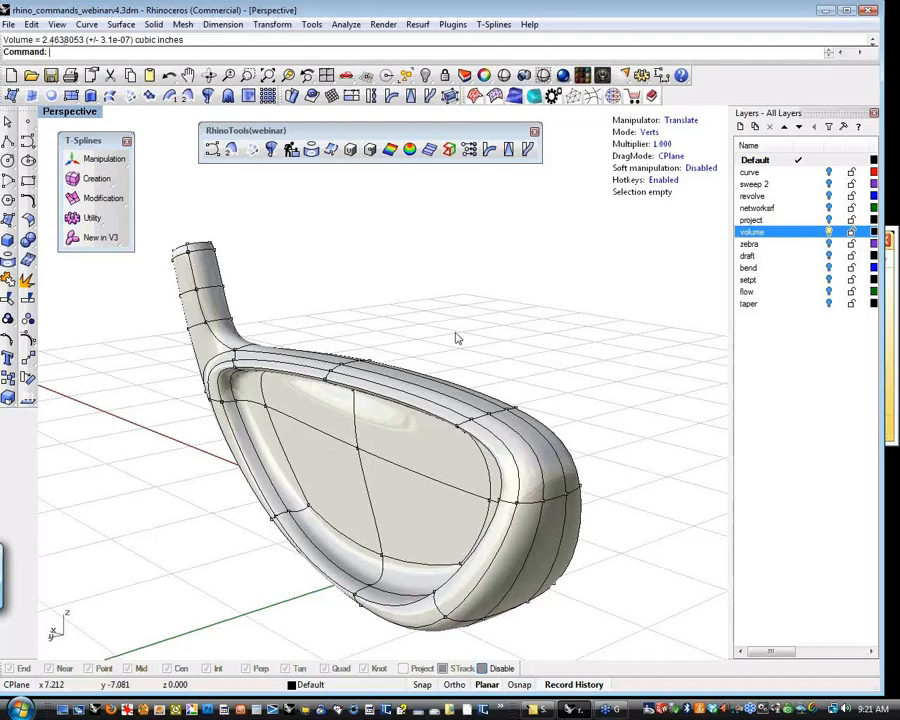
{"action": "right_click_drag", "start_coordinate": [456, 338], "coordinate": [639, 438]}
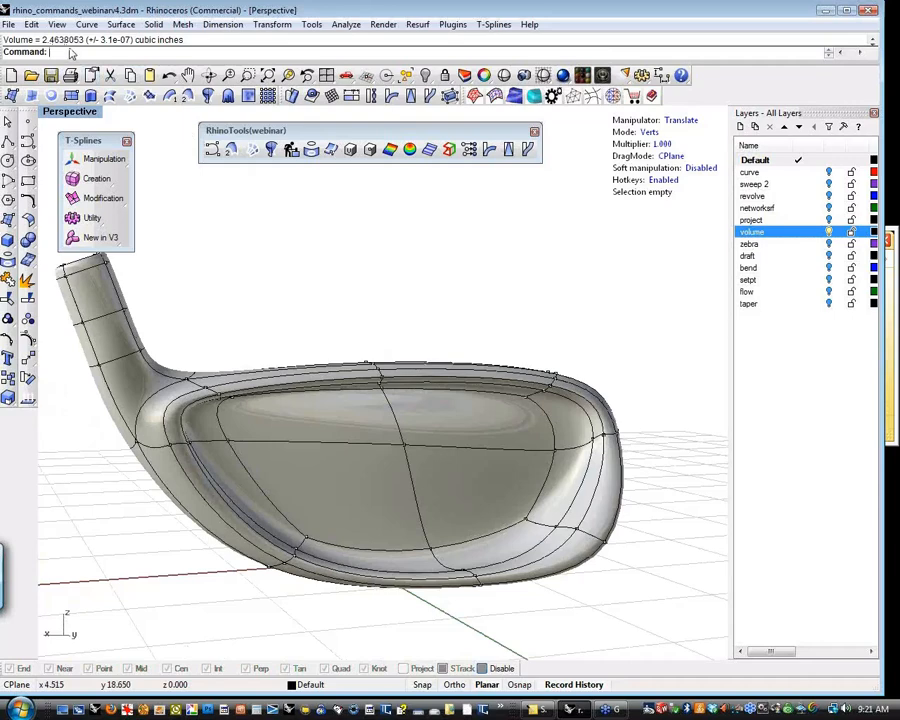
Pull the centre vertex of the cavity face slightly further outward and clear the selection.
{"action": "right_click_drag", "start_coordinate": [482, 287], "coordinate": [493, 375]}
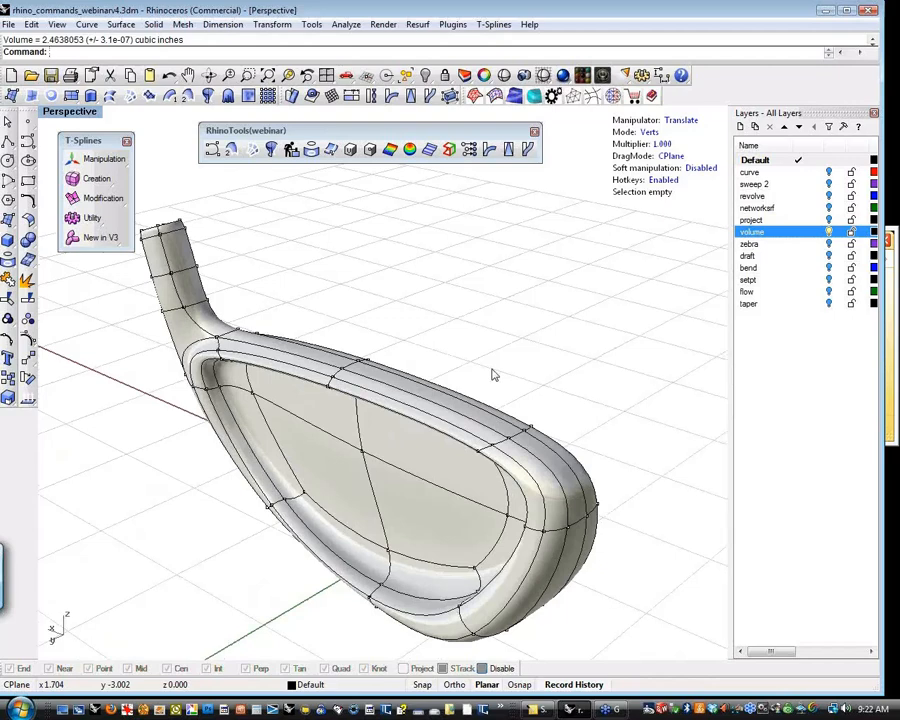
{"action": "left_click", "coordinate": [361, 451]}
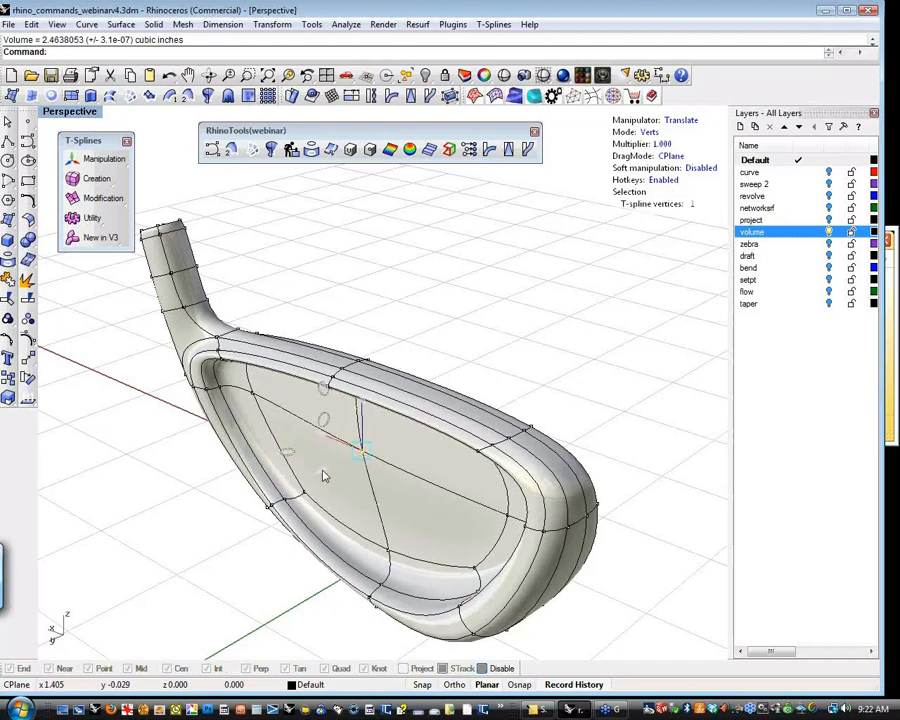
{"action": "left_click_drag", "start_coordinate": [322, 470], "coordinate": [311, 478]}
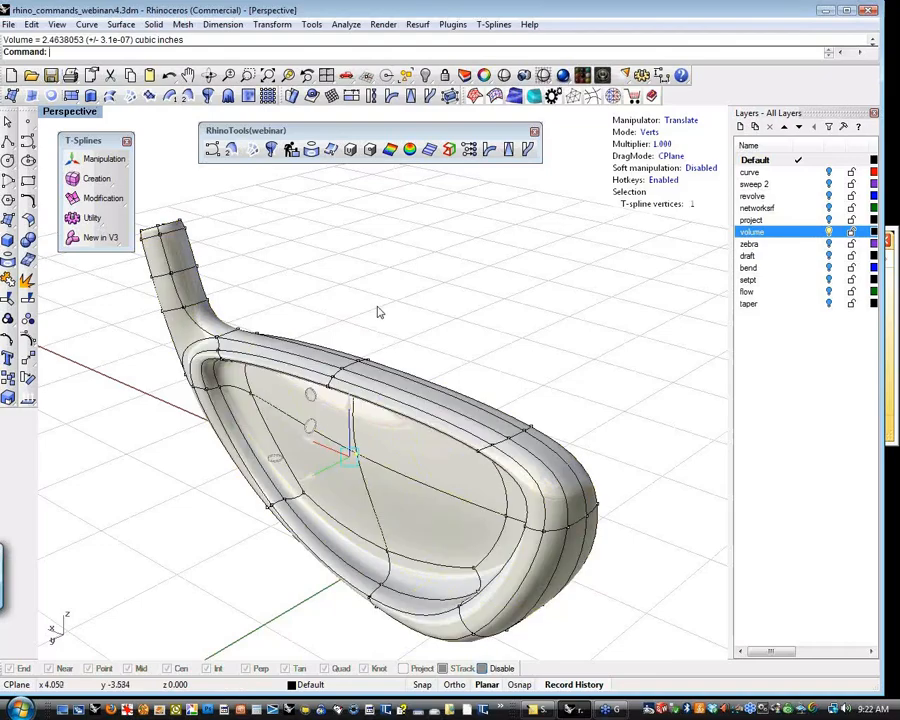
{"action": "left_click", "coordinate": [543, 384]}
Shift the cavity face's centre vertex slightly downward and deselect it.
{"action": "right_click_drag", "start_coordinate": [543, 384], "coordinate": [470, 320]}
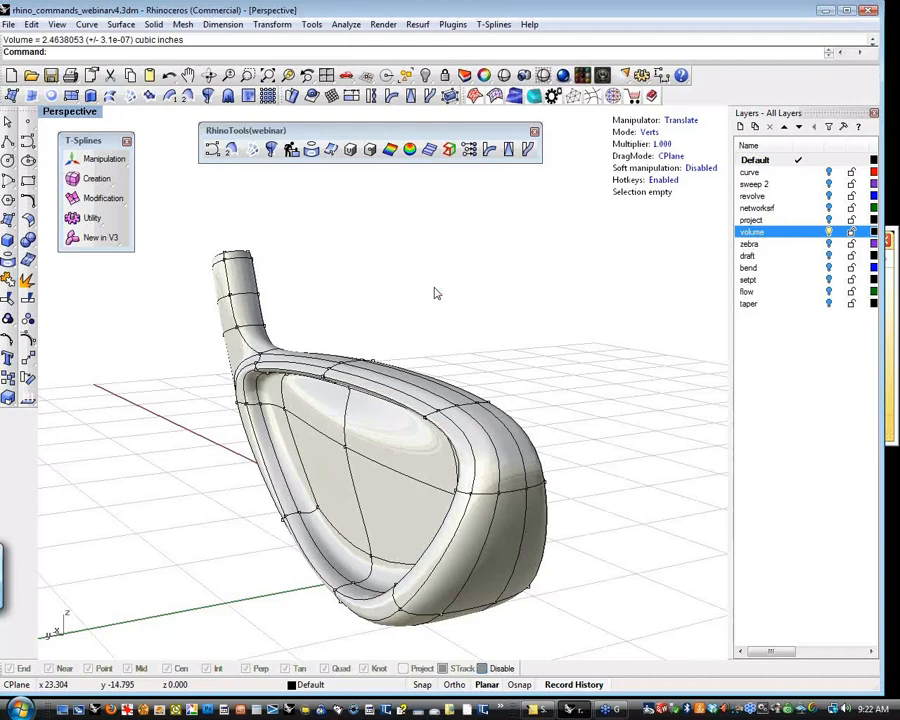
{"action": "left_click", "coordinate": [344, 448]}
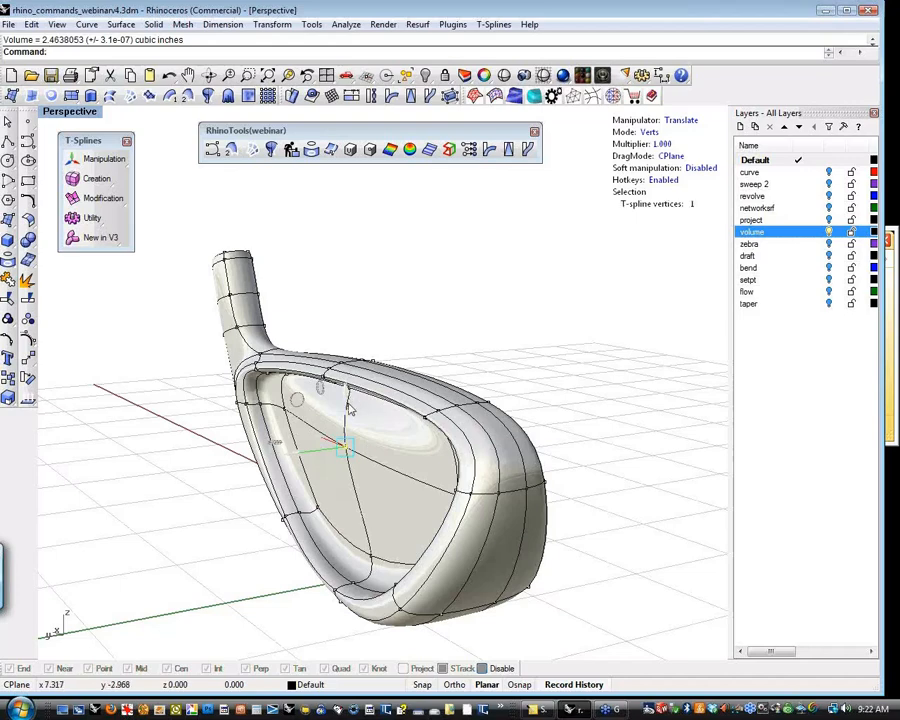
{"action": "left_click", "coordinate": [348, 414]}
{"action": "left_click", "coordinate": [436, 341]}
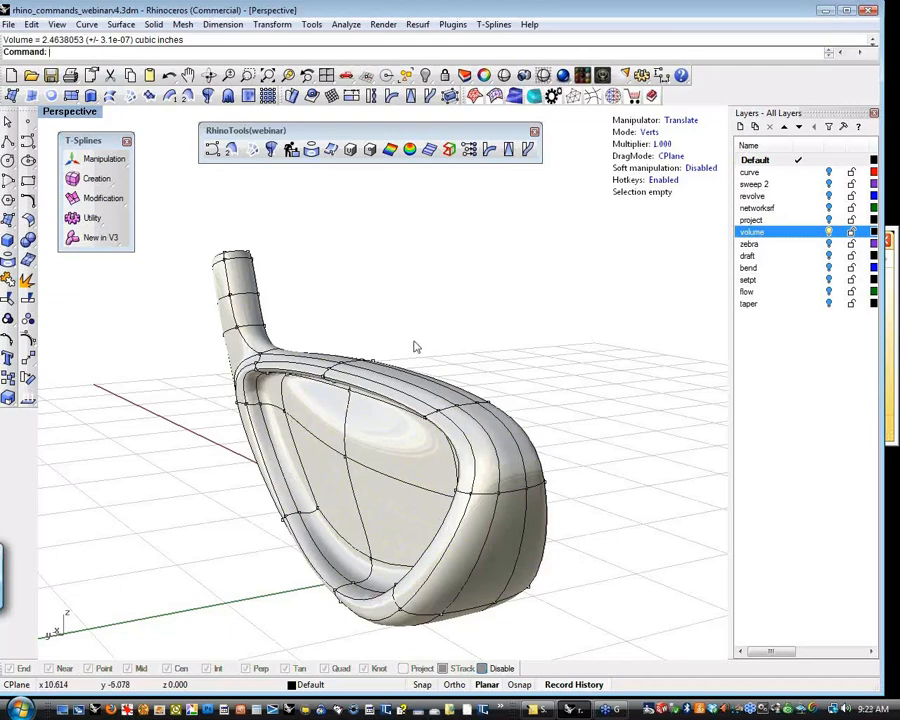
Calculate the volume centroid of the edited club head.
{"action": "right_click_drag", "start_coordinate": [450, 321], "coordinate": [491, 317], "text": "shift"}
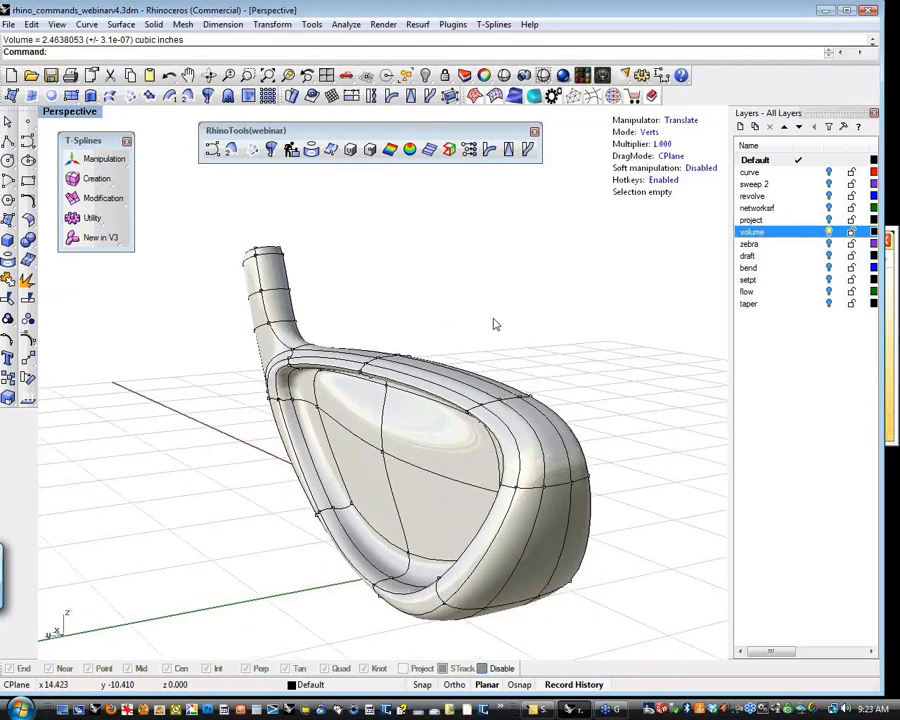
{"action": "left_click", "coordinate": [370, 149]}
{"action": "left_click", "coordinate": [438, 440]}
{"action": "key", "text": "Return"}
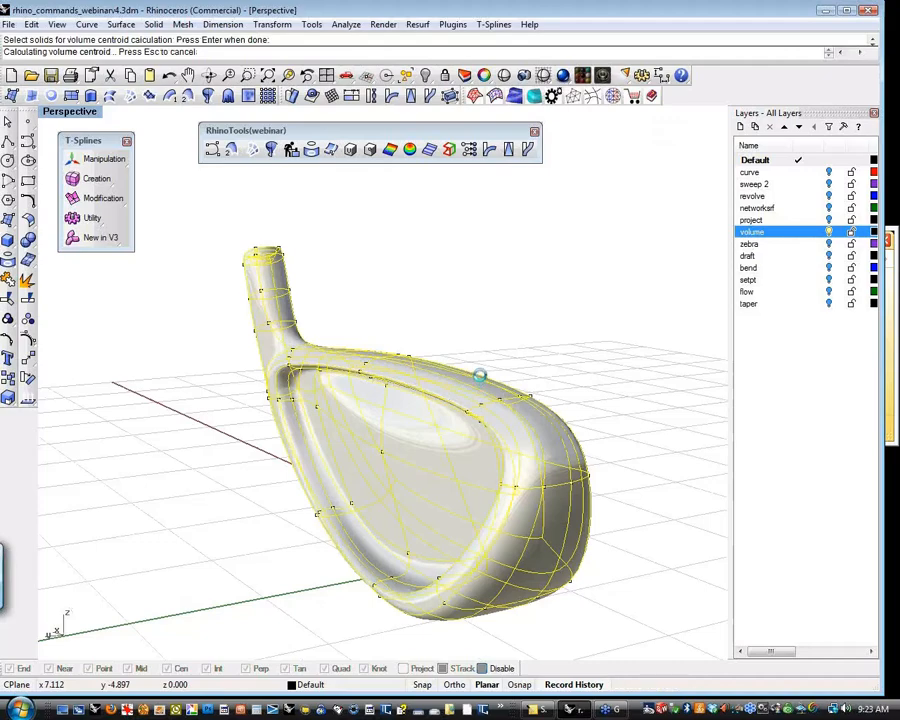
Switch the Perspective viewport to wireframe display and select the centroid point inside the club head.
{"action": "right_click_drag", "start_coordinate": [422, 332], "coordinate": [370, 275]}
{"action": "middle_click", "coordinate": [514, 318]}
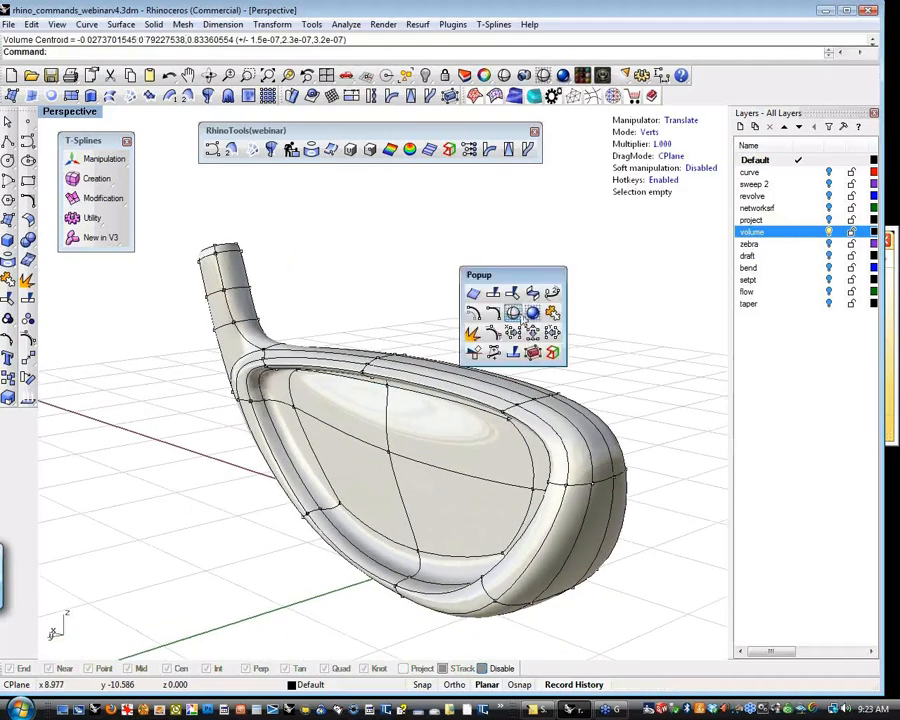
{"action": "left_click", "coordinate": [512, 313]}
{"action": "right_click_drag", "start_coordinate": [518, 345], "coordinate": [430, 448]}
{"action": "scroll", "coordinate": [408, 497], "scroll_direction": "up", "scroll_amount": 3}
{"action": "left_click", "coordinate": [416, 442]}
{"action": "right_click_drag", "start_coordinate": [450, 500], "coordinate": [466, 458]}
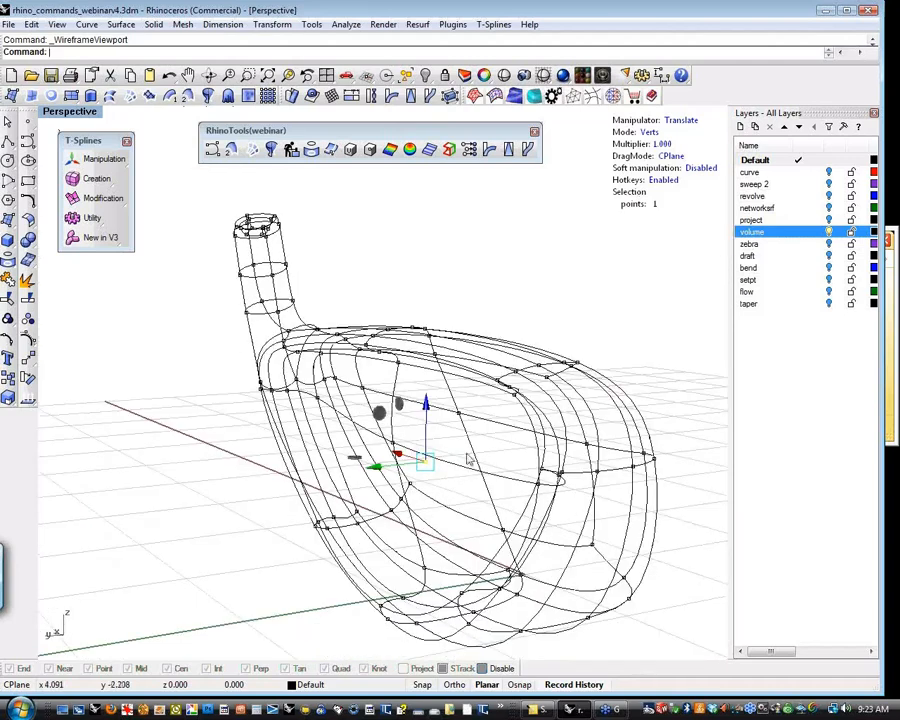
Delete the centroid point and return the club head to object mode with nothing selected.
{"action": "left_click", "coordinate": [512, 462]}
{"action": "left_click", "coordinate": [428, 466]}
{"action": "key", "text": "Delete"}
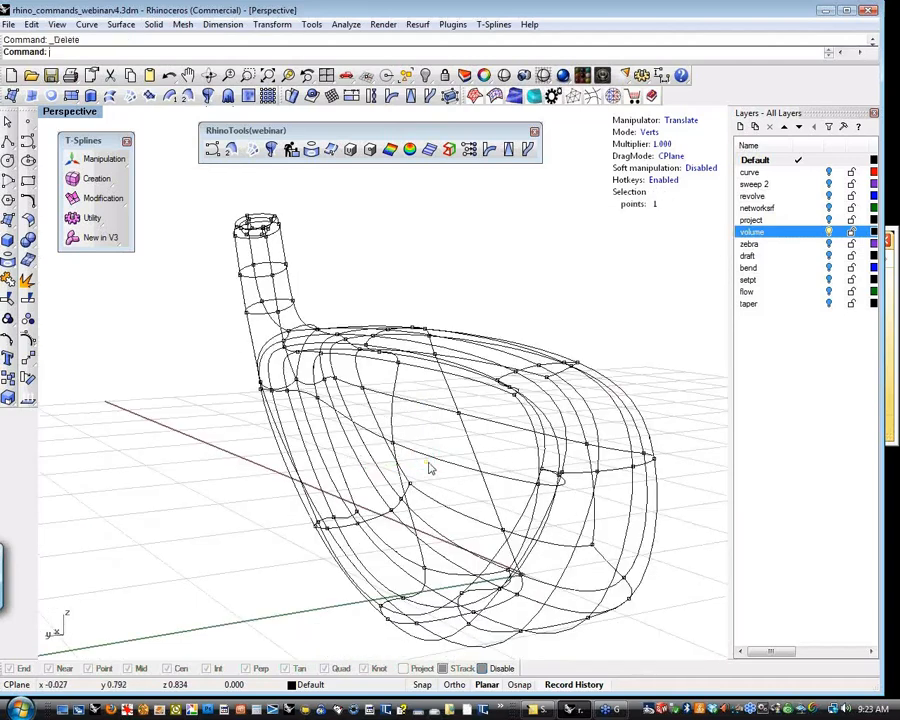
{"action": "key", "text": "Escape"}
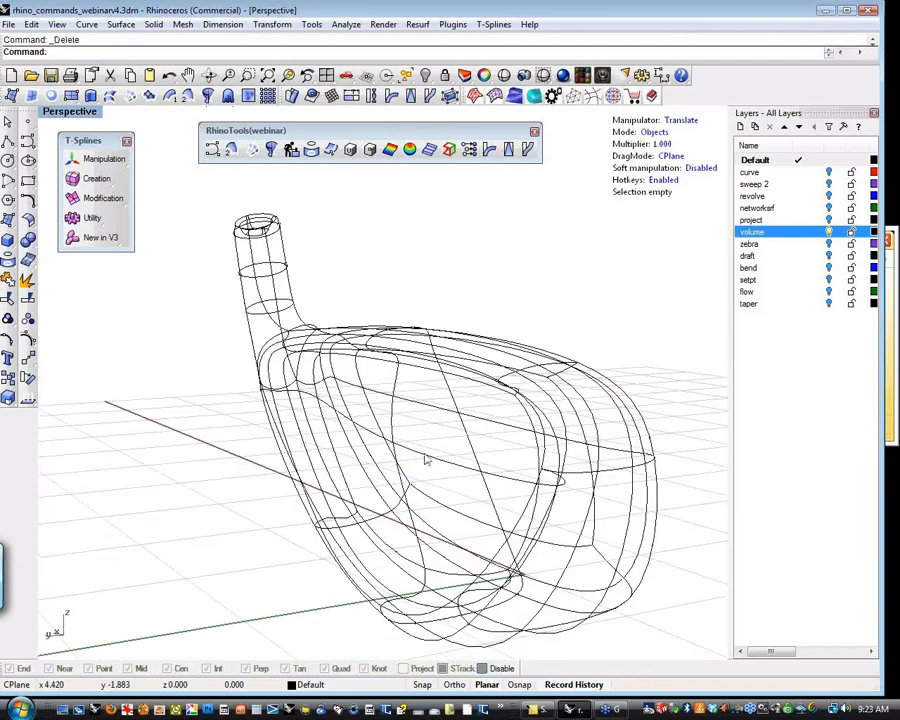
{"action": "right_click_drag", "start_coordinate": [408, 315], "coordinate": [408, 410]}
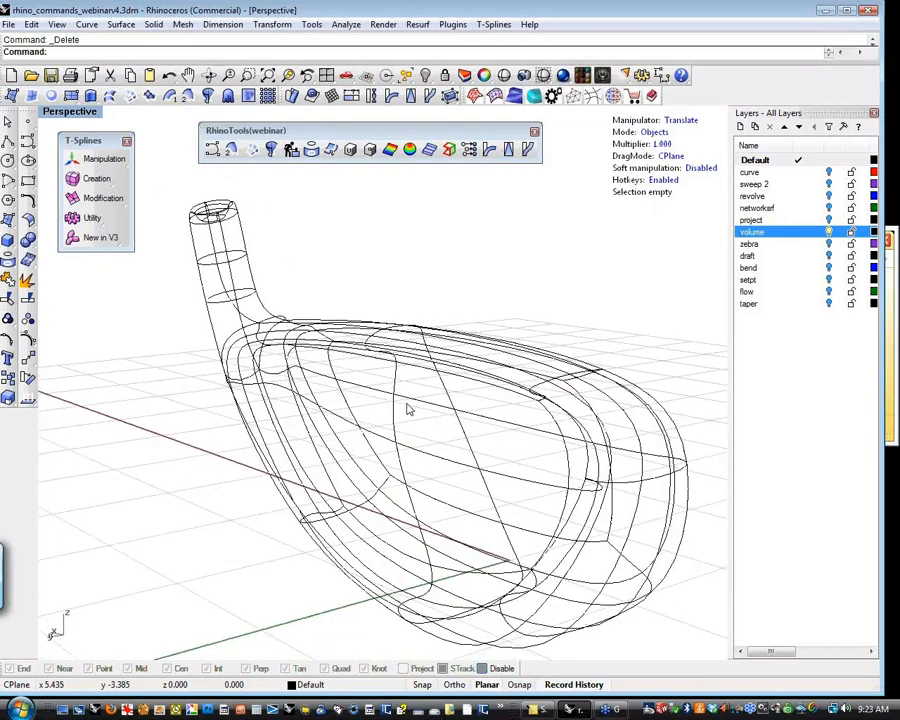
Calculate the volume centroid of the club head once more and delete the resulting point.
{"action": "left_click", "coordinate": [371, 152]}
{"action": "left_click", "coordinate": [470, 476]}
{"action": "right_click", "coordinate": [484, 426]}
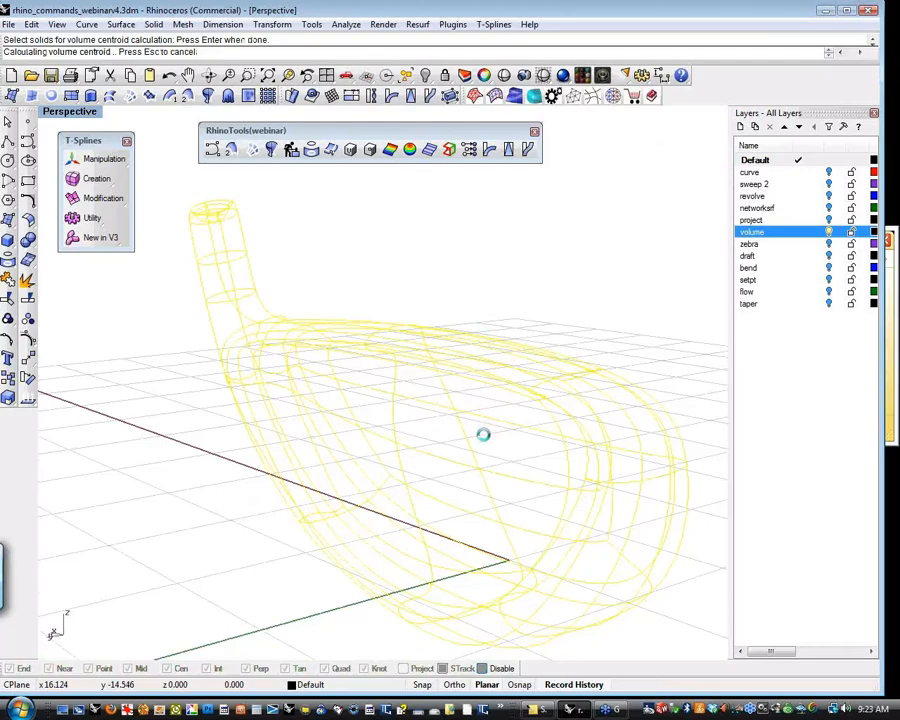
{"action": "right_click_drag", "start_coordinate": [455, 483], "coordinate": [422, 432]}
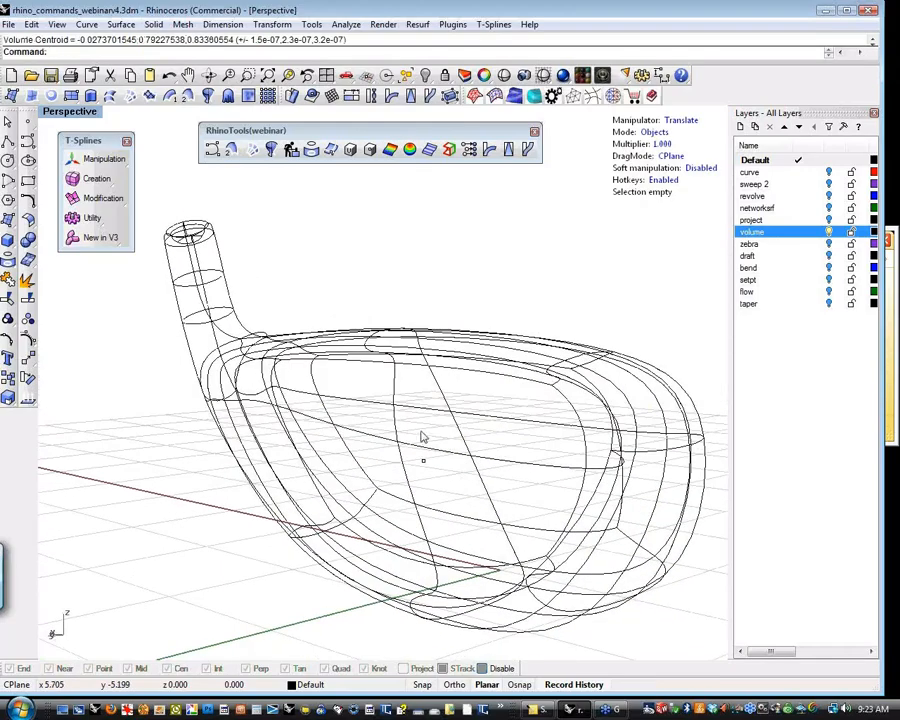
{"action": "left_click", "coordinate": [424, 459]}
{"action": "right_click_drag", "start_coordinate": [438, 484], "coordinate": [527, 362]}
{"action": "key", "text": "Delete"}
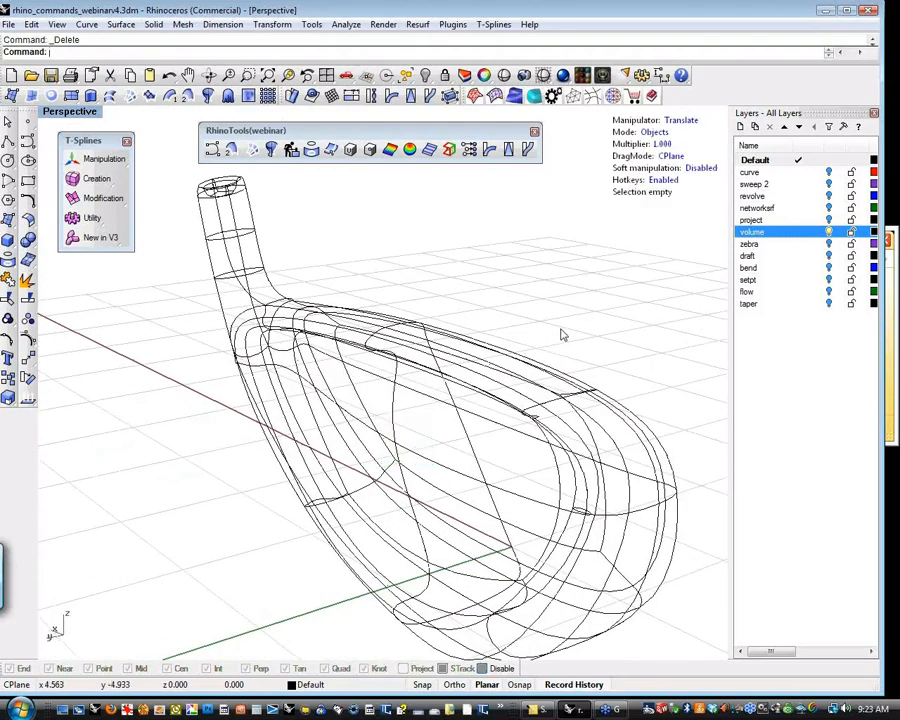
Hide the volume layer, show the zebra layer and set the Perspective viewport to shaded display.
{"action": "left_click", "coordinate": [827, 233]}
{"action": "left_click", "coordinate": [829, 244]}
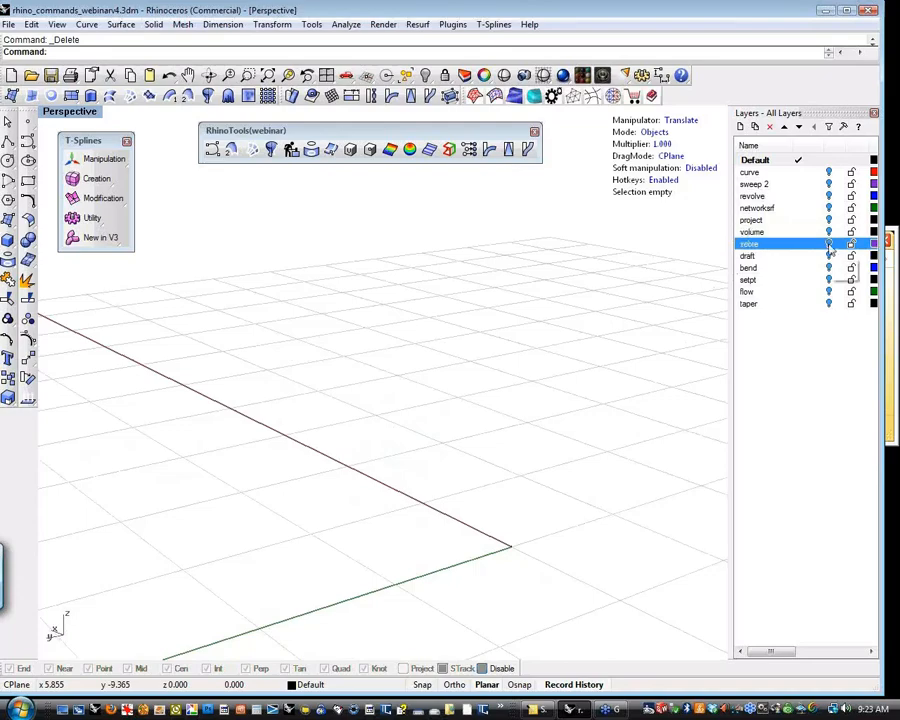
{"action": "middle_click", "coordinate": [482, 302]}
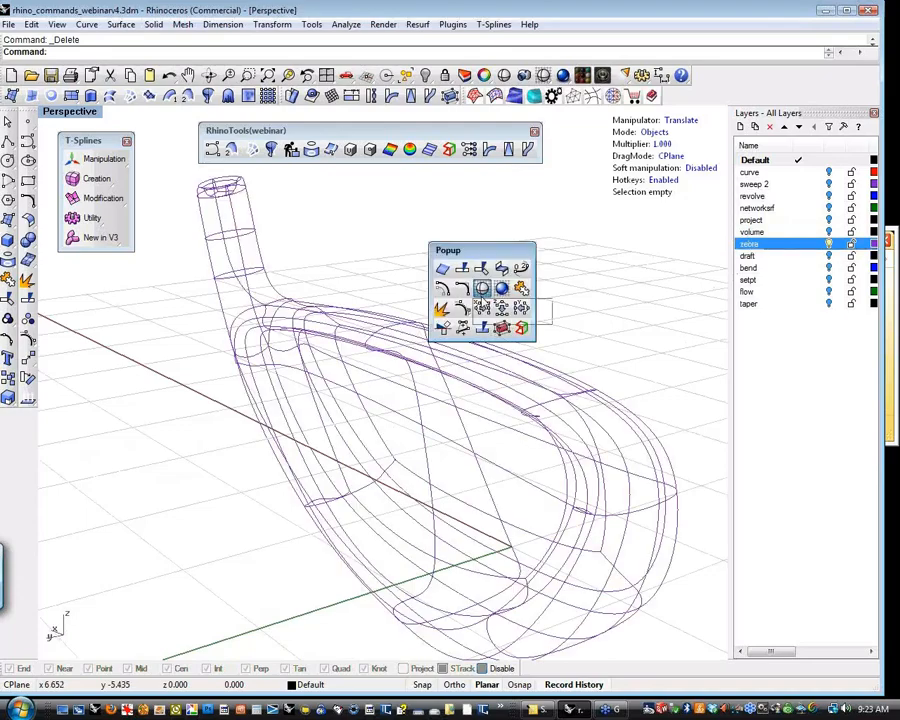
{"action": "left_click", "coordinate": [481, 289]}
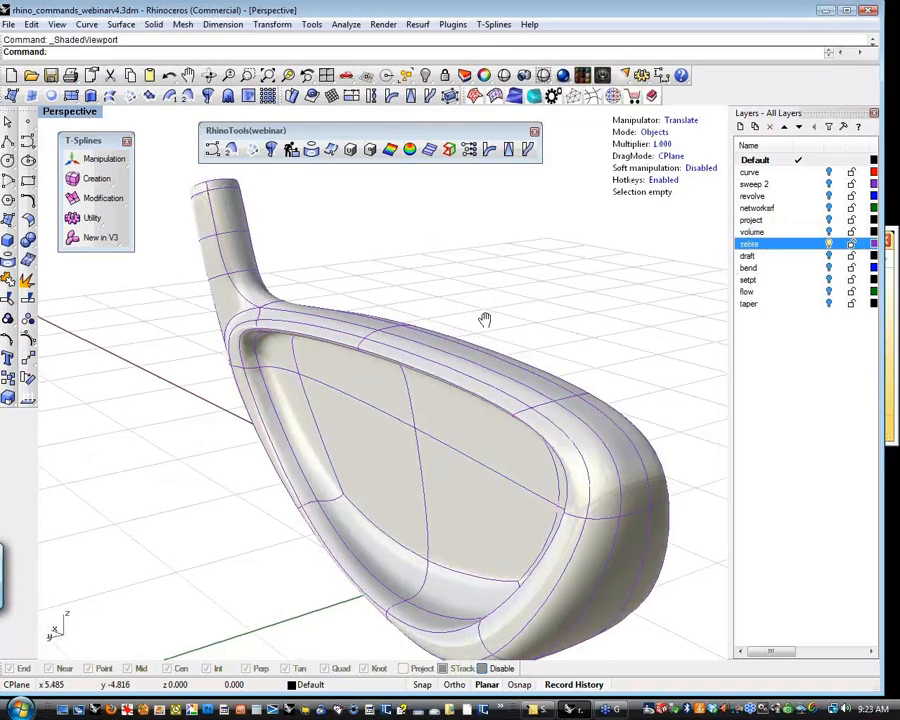
Apply a Zebra stripe analysis to the club head, viewed from its striking face.
{"action": "scroll", "coordinate": [470, 330], "scroll_direction": "down", "scroll_amount": 3}
{"action": "right_click_drag", "start_coordinate": [470, 330], "coordinate": [406, 462], "text": "shift"}
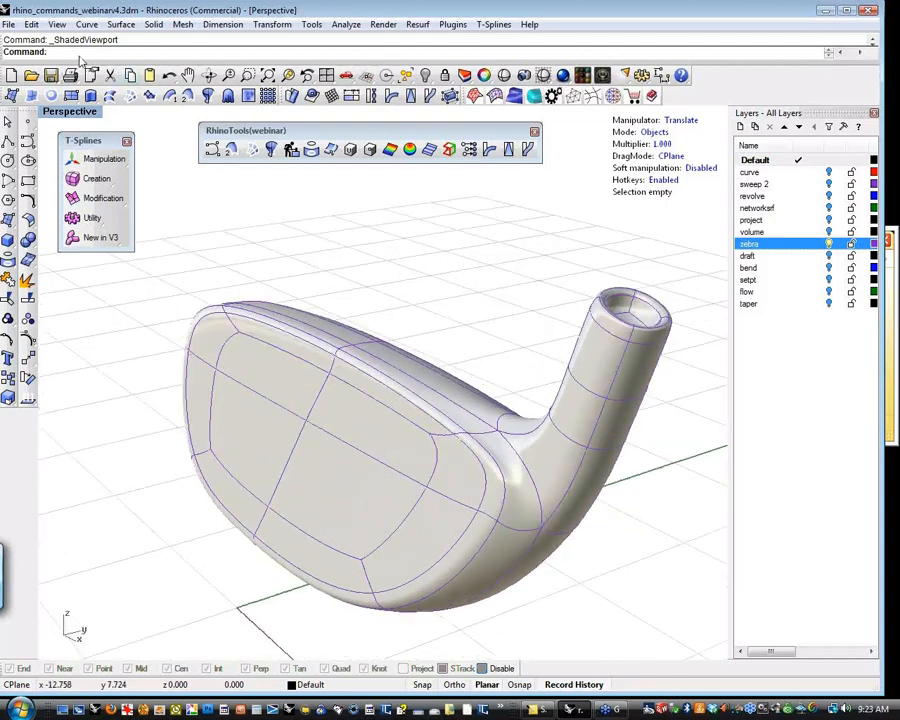
{"action": "type", "text": "ebra"}
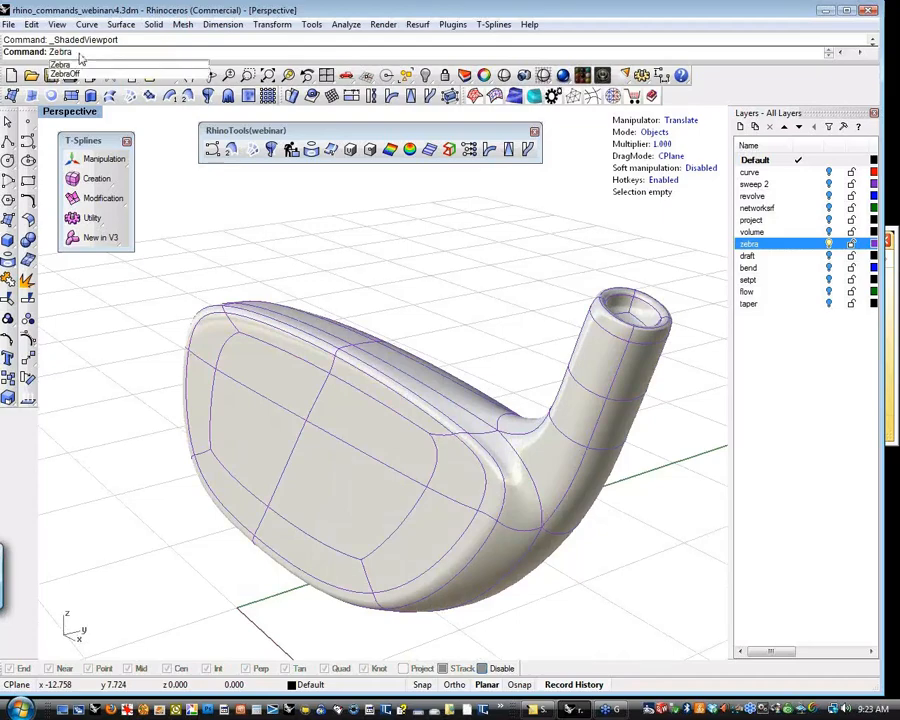
{"action": "key", "text": "Return"}
{"action": "left_click", "coordinate": [325, 384]}
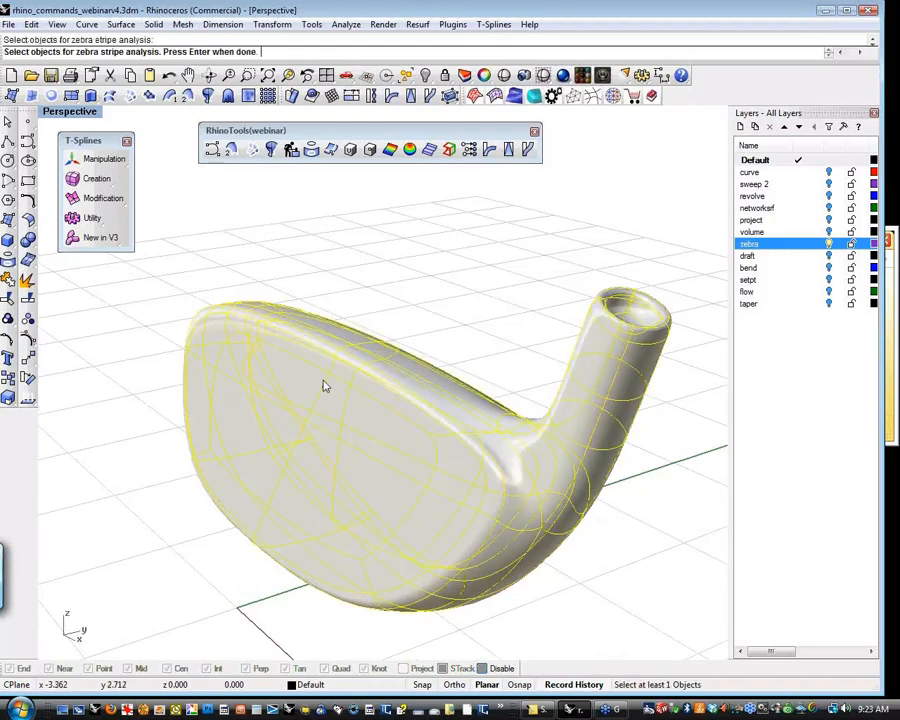
{"action": "key", "text": "Return"}
{"action": "right_click_drag", "start_coordinate": [430, 405], "coordinate": [439, 426]}
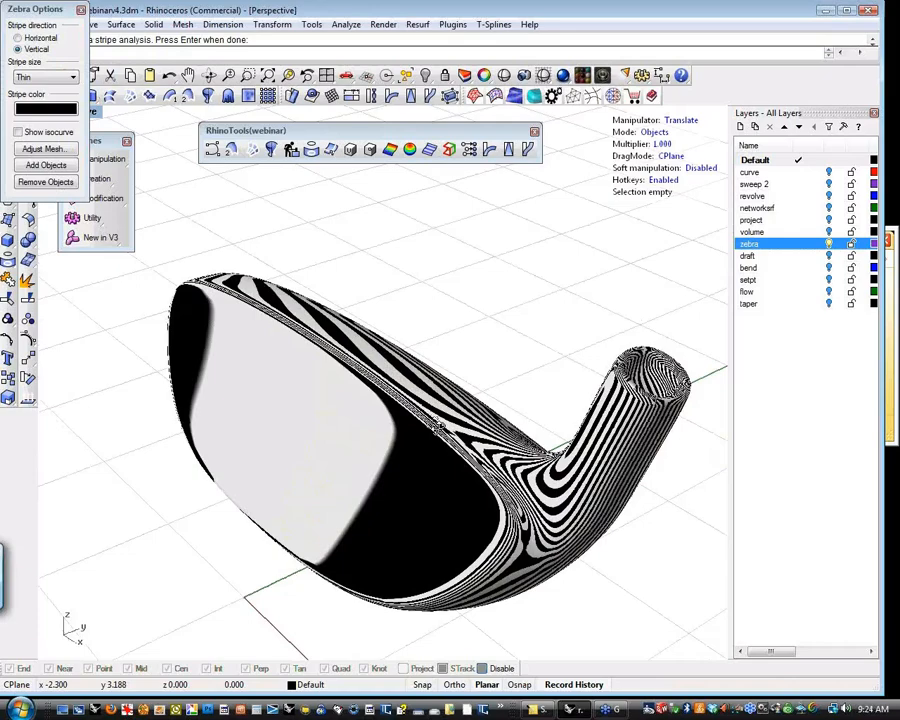
Examine the zebra stripes around the hosel blend and toe, and turn on the isocurve display for the analysis.
{"action": "scroll", "coordinate": [556, 538], "scroll_direction": "up", "scroll_amount": 6}
{"action": "right_click_drag", "start_coordinate": [556, 538], "coordinate": [122, 408]}
{"action": "scroll", "coordinate": [540, 543], "scroll_direction": "down", "scroll_amount": 4}
{"action": "scroll", "coordinate": [390, 466], "scroll_direction": "down", "scroll_amount": 5}
{"action": "right_click_drag", "start_coordinate": [390, 466], "coordinate": [378, 487]}
{"action": "left_click", "coordinate": [39, 132]}
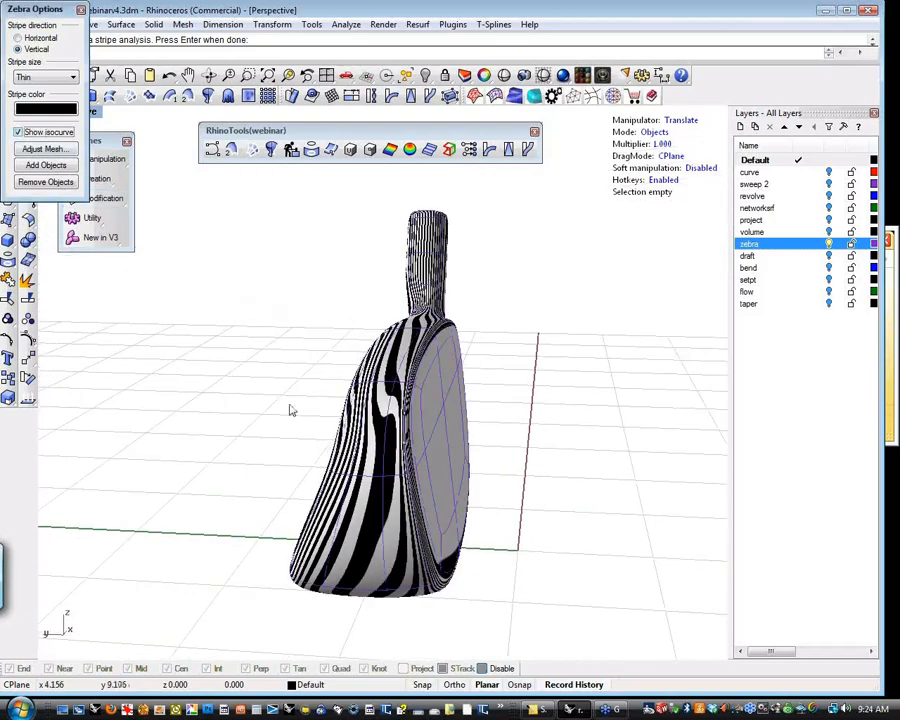
{"action": "right_click_drag", "start_coordinate": [308, 445], "coordinate": [380, 385]}
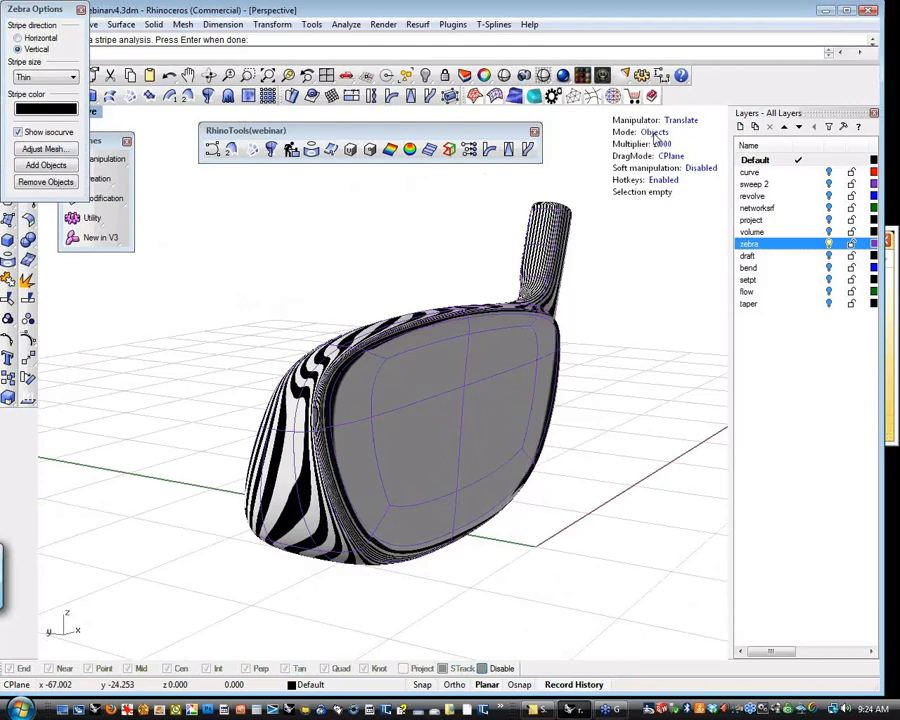
Try the vertex, edge and face selection modes on the club head, picking a T-spline face near the toe.
{"action": "left_click", "coordinate": [650, 135]}
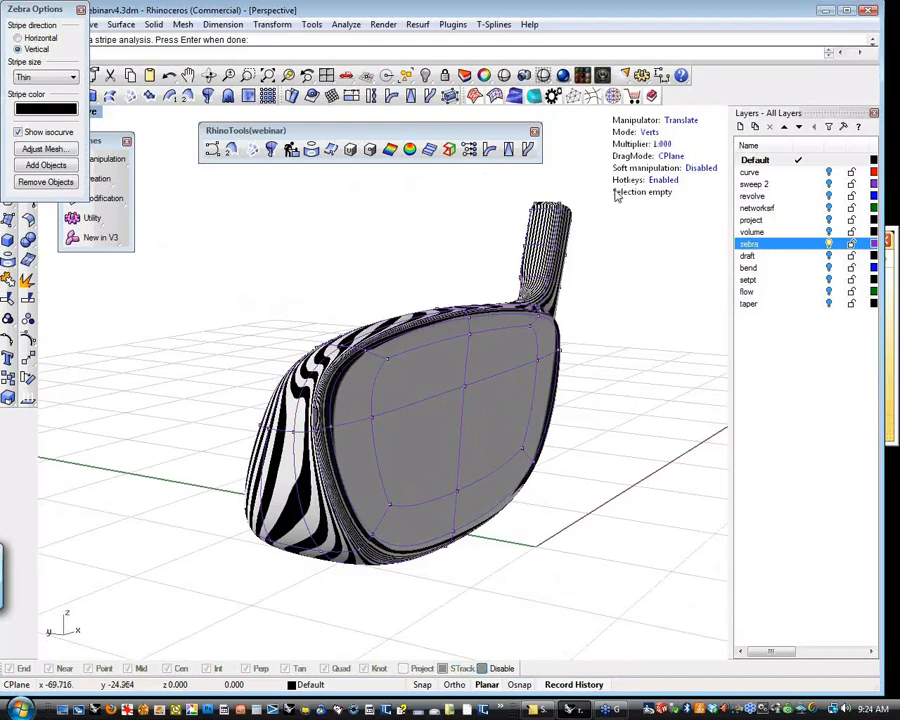
{"action": "key", "text": "s"}
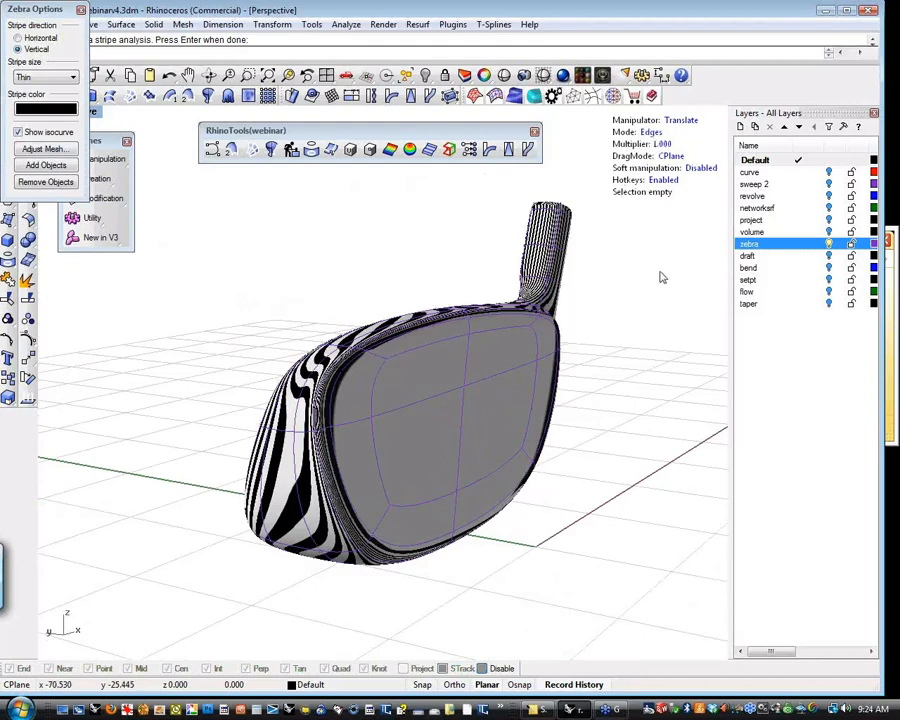
{"action": "left_click", "coordinate": [283, 436]}
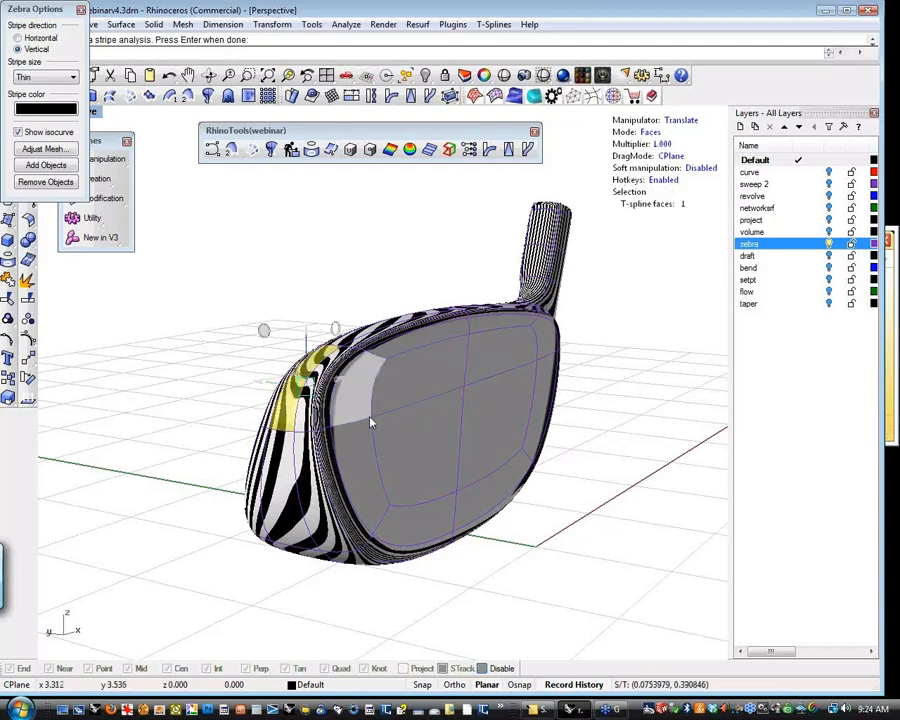
{"action": "key", "text": "s"}
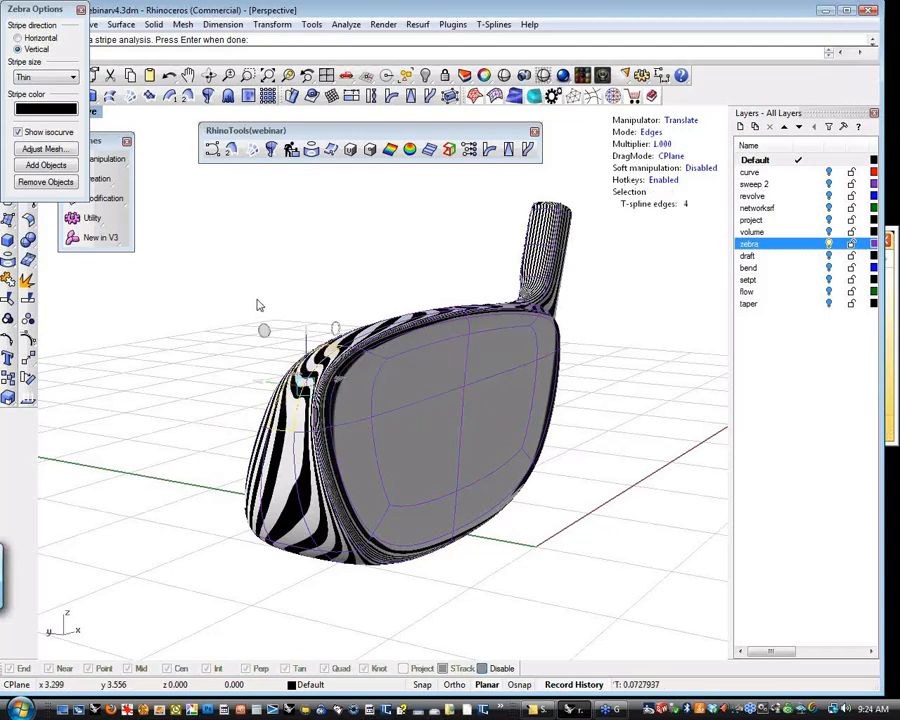
{"action": "left_click", "coordinate": [216, 369]}
{"action": "left_click", "coordinate": [237, 372]}
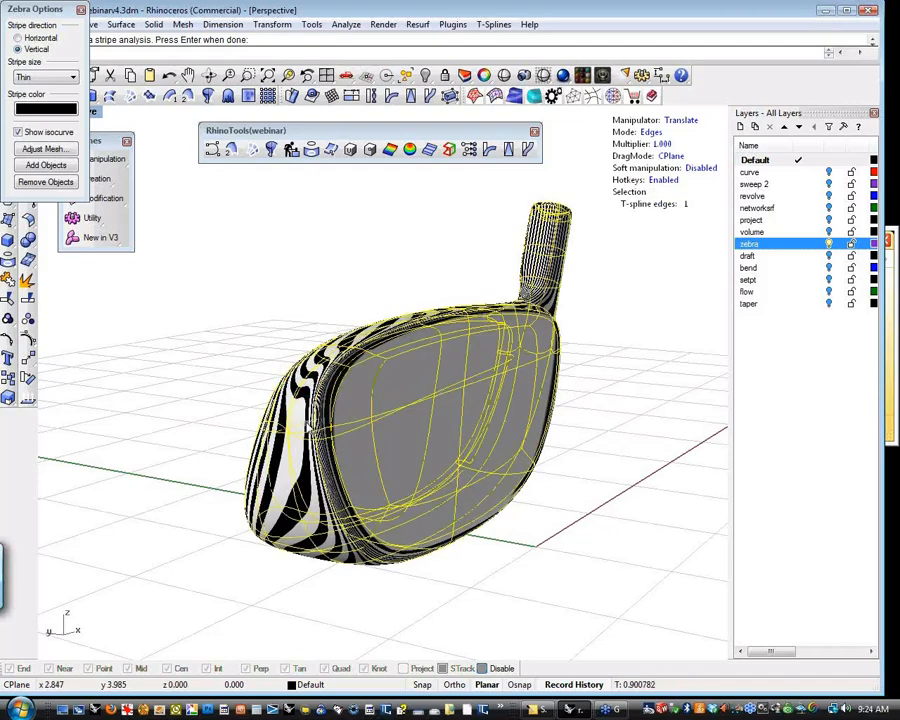
Select the T-spline vertex below the hosel blend and shift it slightly while the zebra stripes are displayed.
{"action": "right_click_drag", "start_coordinate": [252, 449], "coordinate": [543, 428]}
{"action": "scroll", "coordinate": [543, 428], "scroll_direction": "up", "scroll_amount": 5}
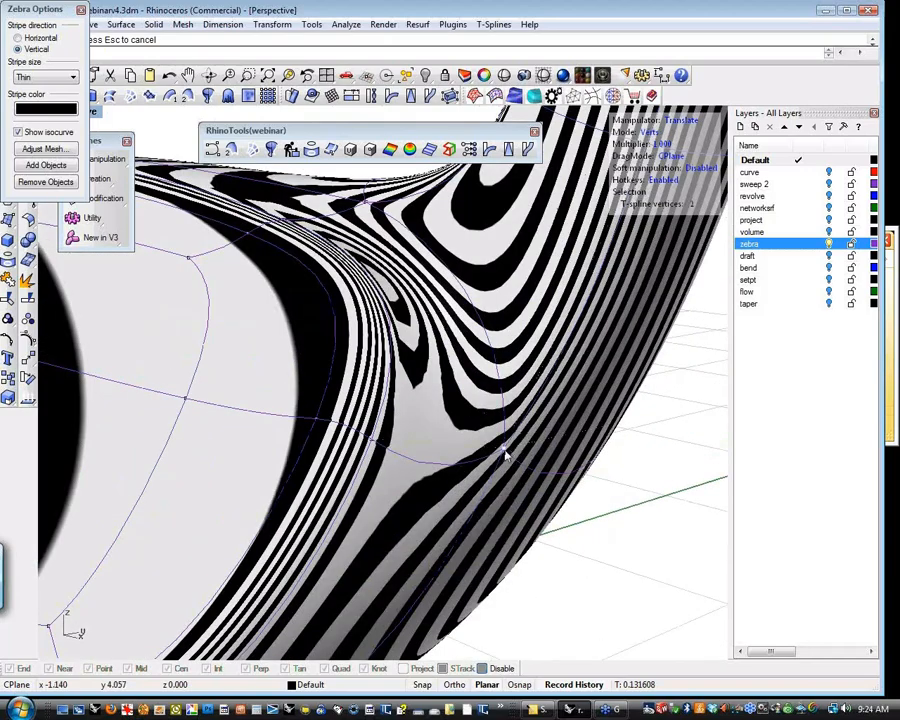
{"action": "left_click", "coordinate": [504, 451]}
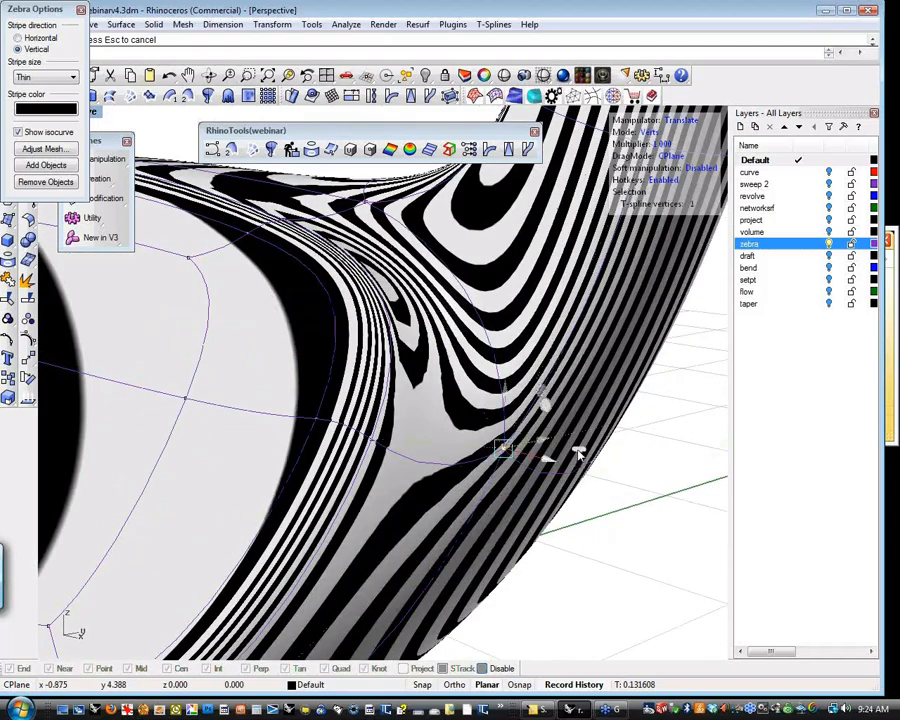
{"action": "left_click_drag", "start_coordinate": [578, 453], "coordinate": [573, 460]}
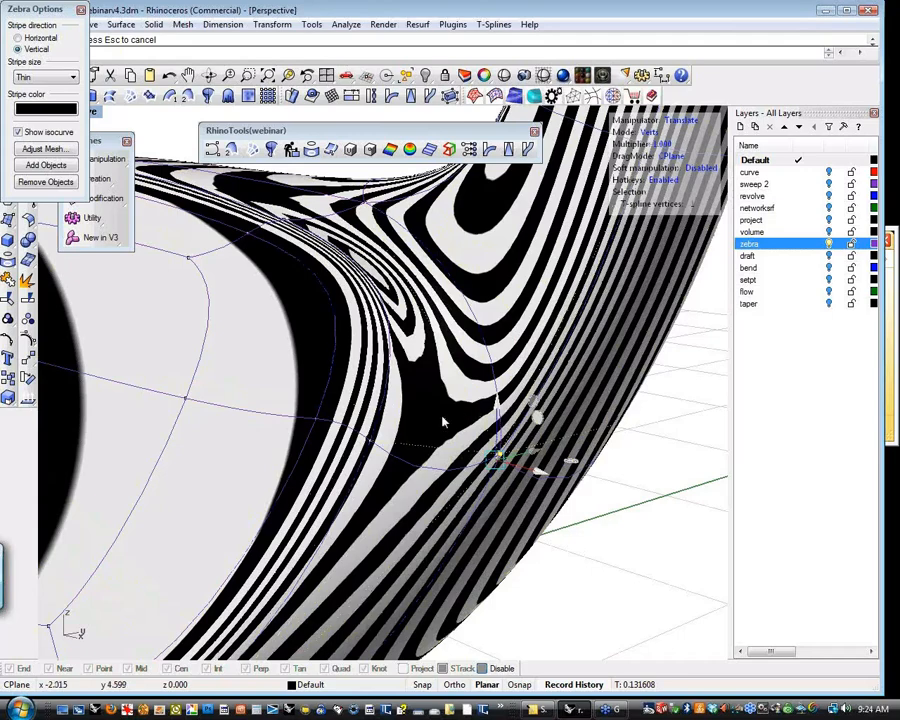
Select the vertex where the top edge meets the hosel and raise it slightly, checking the zebra stripes.
{"action": "right_click_drag", "start_coordinate": [508, 414], "coordinate": [400, 347]}
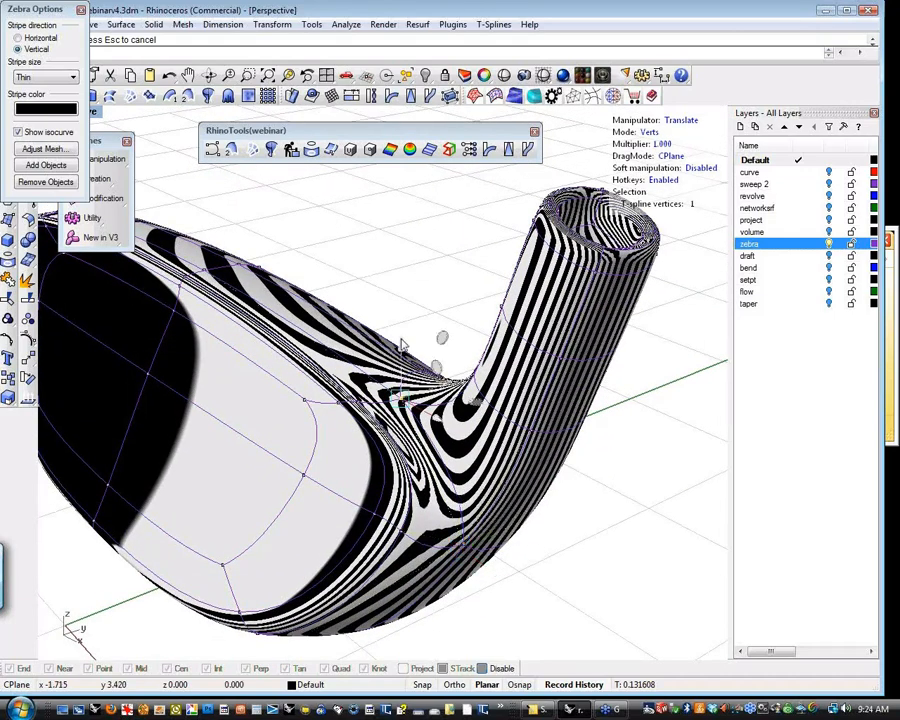
{"action": "left_click", "coordinate": [403, 345]}
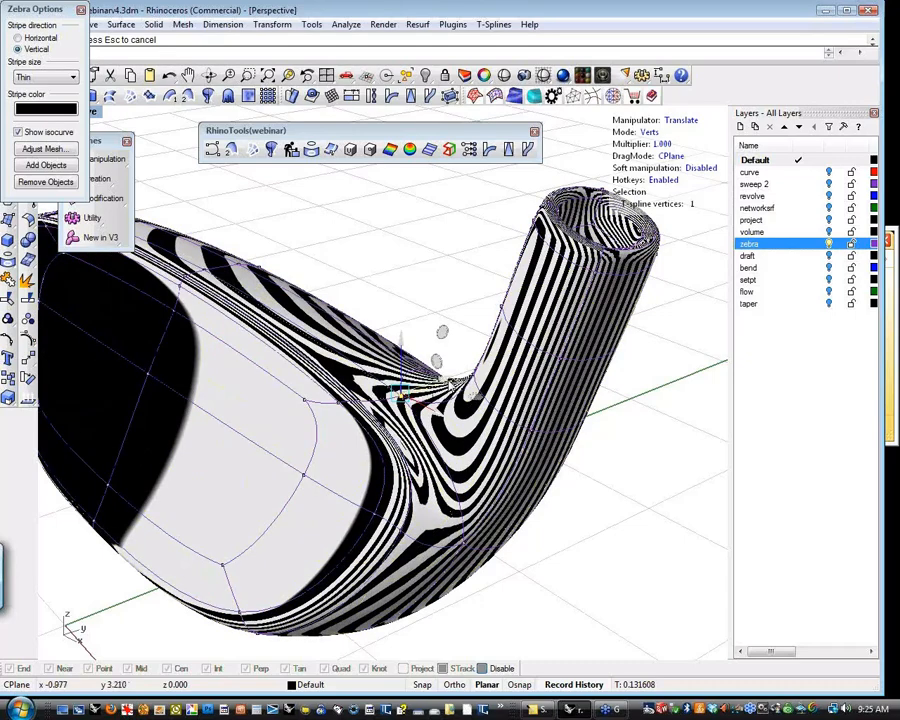
{"action": "left_click", "coordinate": [456, 382]}
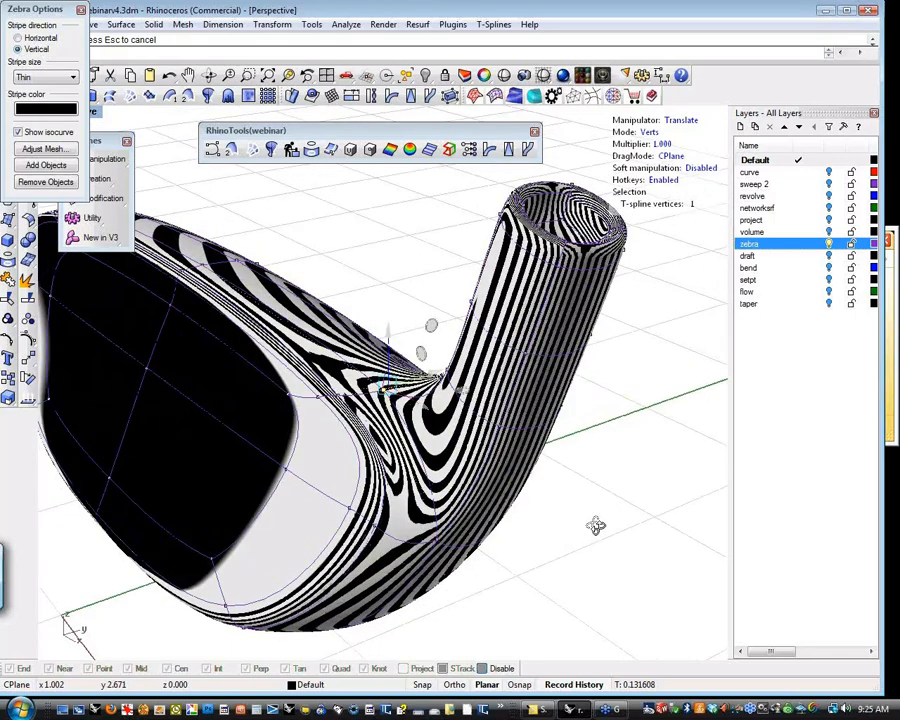
{"action": "right_click_drag", "start_coordinate": [595, 526], "coordinate": [623, 548]}
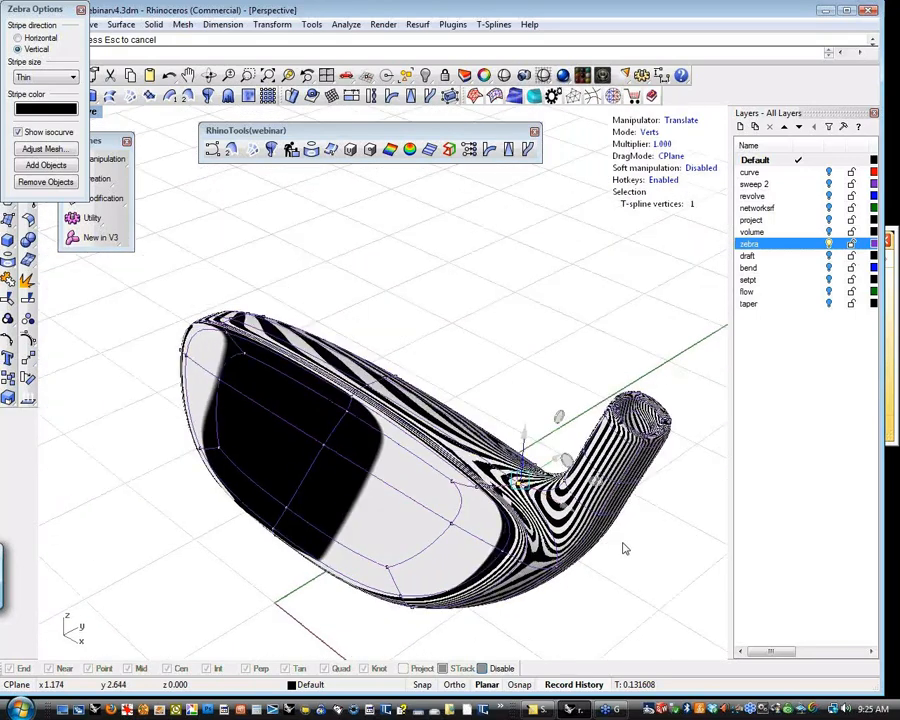
Remove the zebra stripe analysis from the club head.
{"action": "right_click_drag", "start_coordinate": [448, 374], "coordinate": [443, 370], "text": "shift"}
{"action": "left_click", "coordinate": [45, 181]}
{"action": "left_click", "coordinate": [288, 364]}
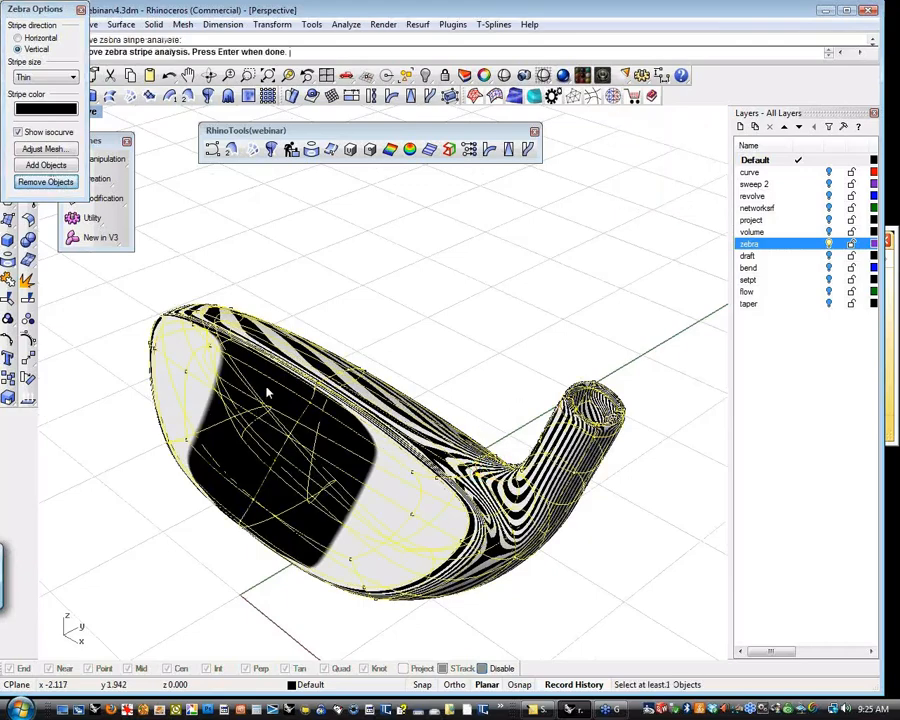
{"action": "key", "text": "Return"}
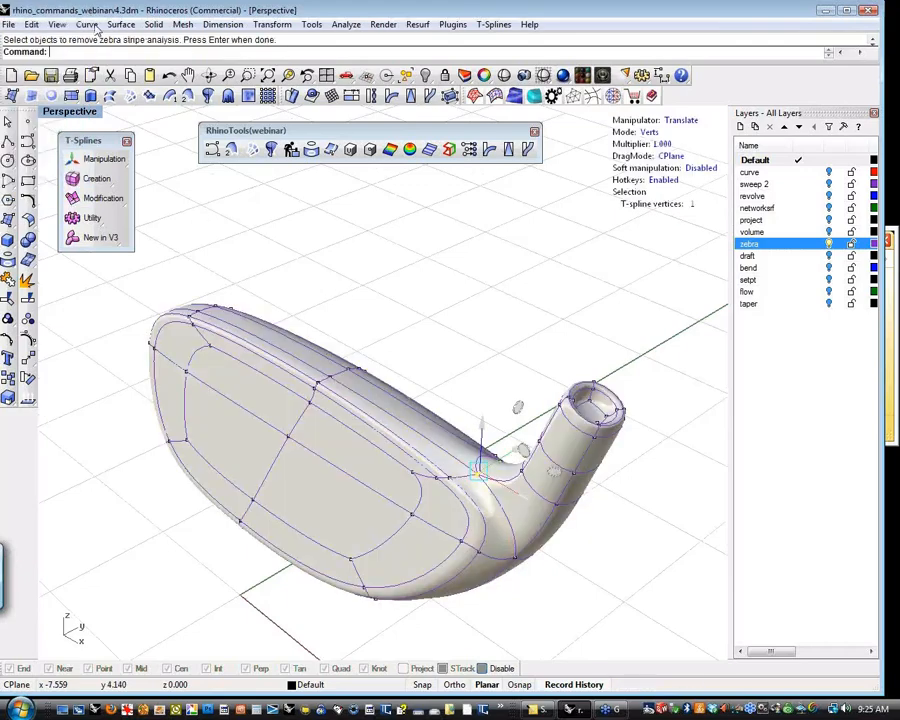
Apply an EMap environment map analysis to the club head and examine the reflections on both sides.
{"action": "right_click_drag", "start_coordinate": [413, 337], "coordinate": [438, 346]}
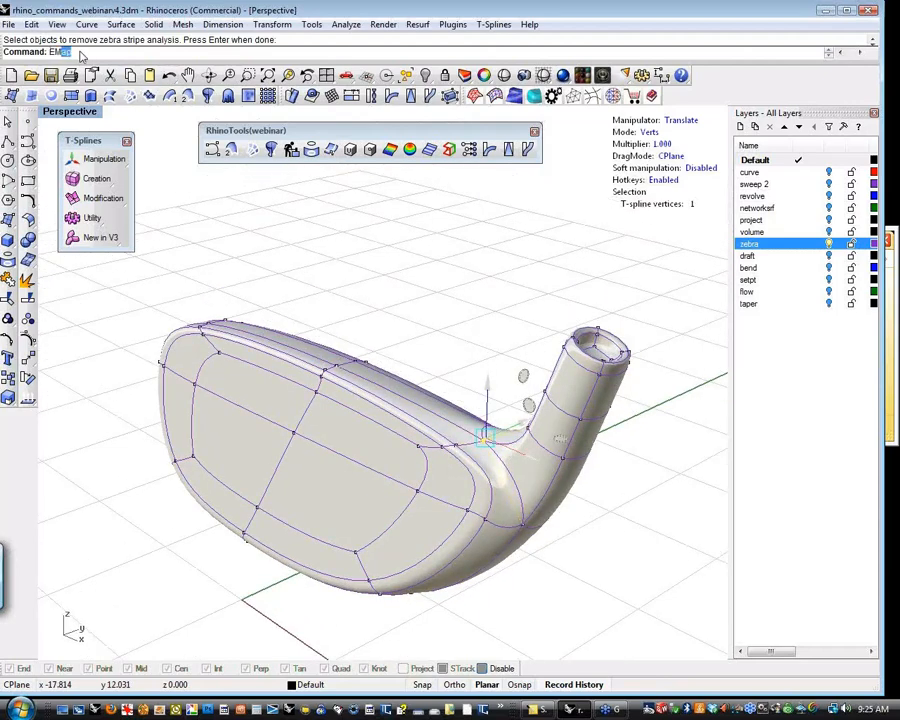
{"action": "type", "text": "p"}
{"action": "key", "text": "Return"}
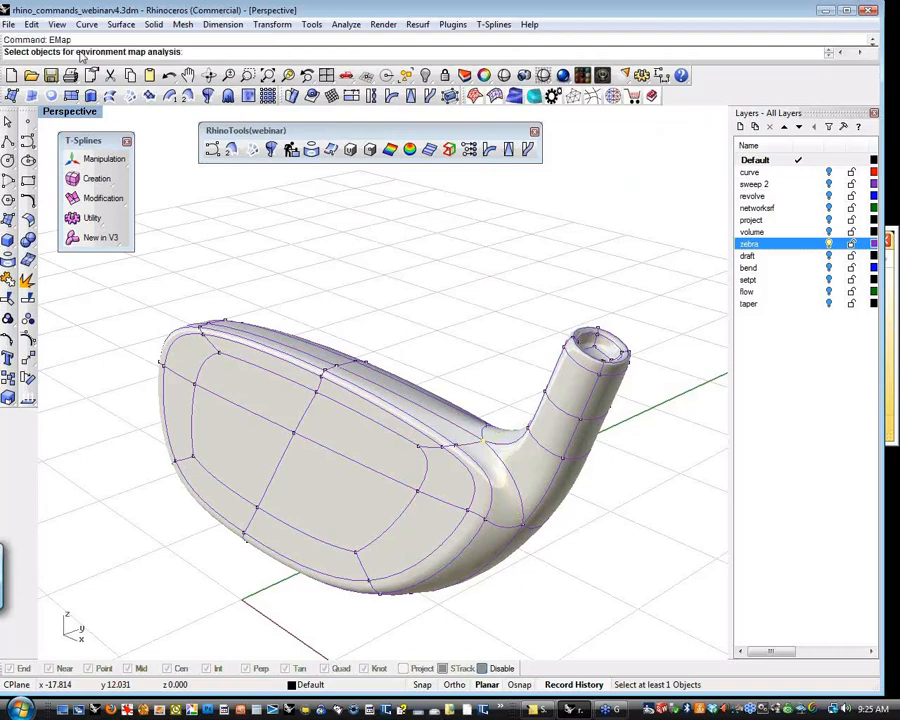
{"action": "left_click", "coordinate": [364, 382]}
{"action": "key", "text": "Return"}
{"action": "right_click_drag", "start_coordinate": [385, 384], "coordinate": [335, 548]}
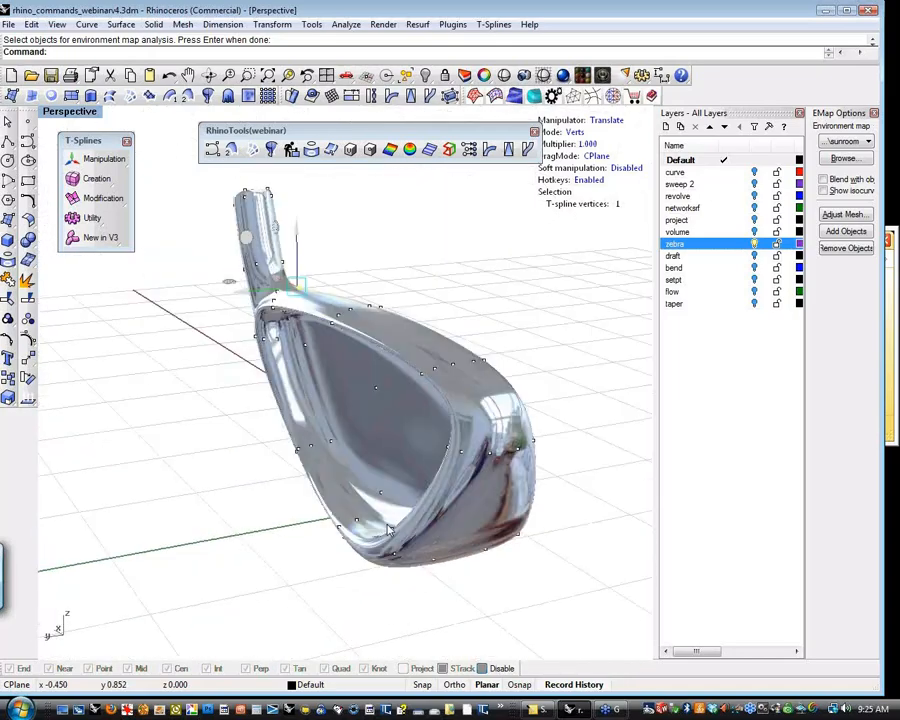
Preview the club head with a brushed gold environment map and switch the map to sunroom.
{"action": "right_click", "coordinate": [335, 548]}
{"action": "left_click", "coordinate": [846, 143]}
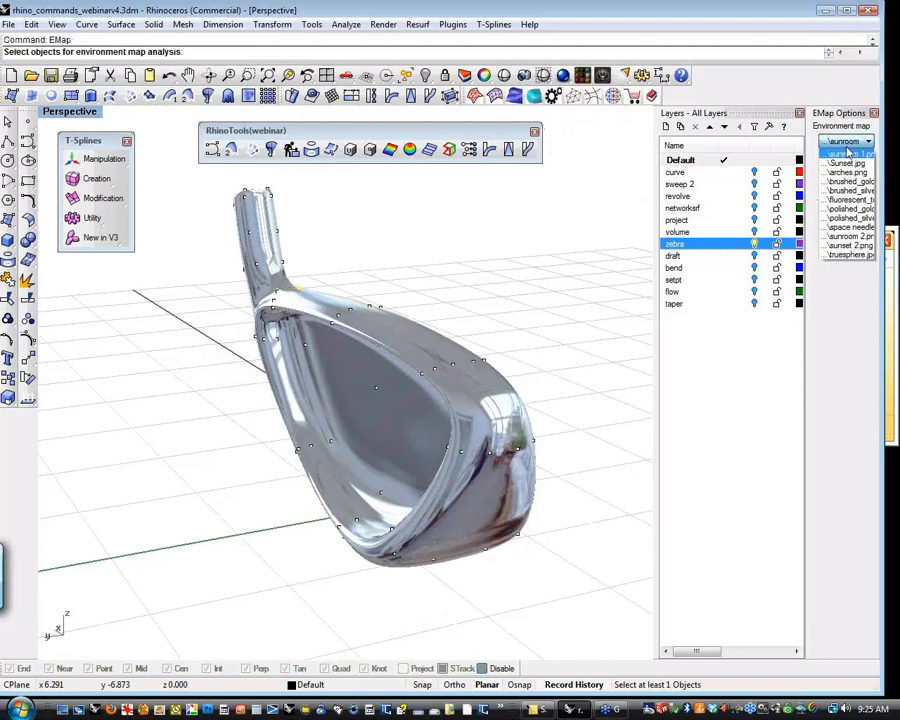
{"action": "left_click", "coordinate": [840, 208]}
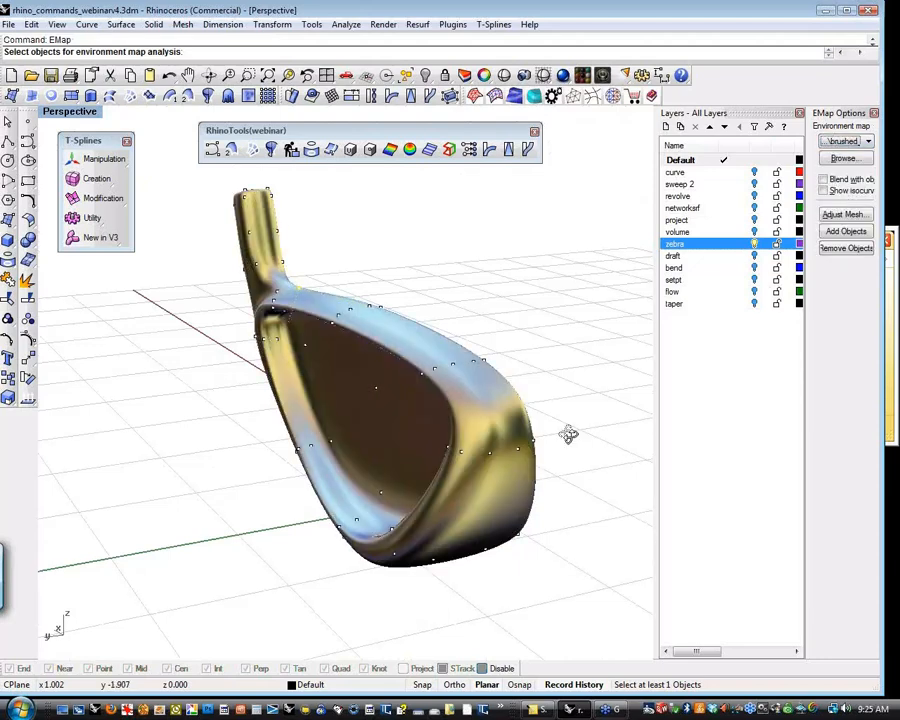
{"action": "mouse_move", "coordinate": [568, 434]}
{"action": "right_mouse_down"}
{"action": "mouse_move", "coordinate": [502, 432]}
{"action": "mouse_move", "coordinate": [520, 420]}
{"action": "mouse_move", "coordinate": [536, 438]}
{"action": "mouse_move", "coordinate": [507, 539]}
{"action": "mouse_move", "coordinate": [453, 303]}
{"action": "mouse_move", "coordinate": [470, 300]}
{"action": "mouse_move", "coordinate": [480, 325]}
{"action": "mouse_move", "coordinate": [455, 345]}
{"action": "right_mouse_up"}
{"action": "left_click", "coordinate": [846, 143]}
{"action": "left_click", "coordinate": [848, 245]}
Remove the environment map analysis from the club head and close its options.
{"action": "left_click", "coordinate": [846, 248]}
{"action": "left_click", "coordinate": [512, 422]}
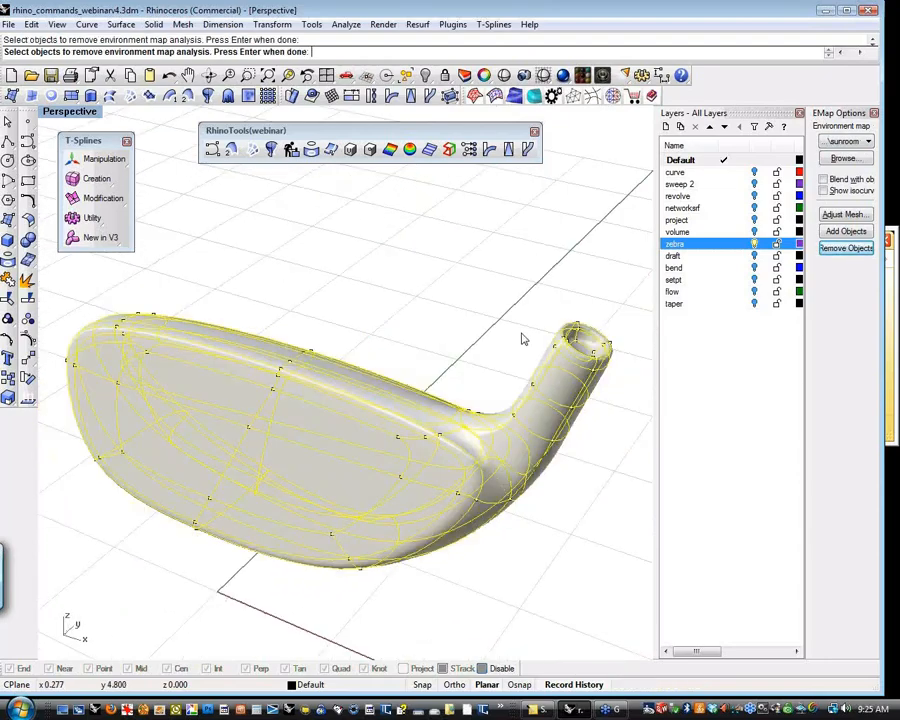
{"action": "left_click", "coordinate": [874, 113]}
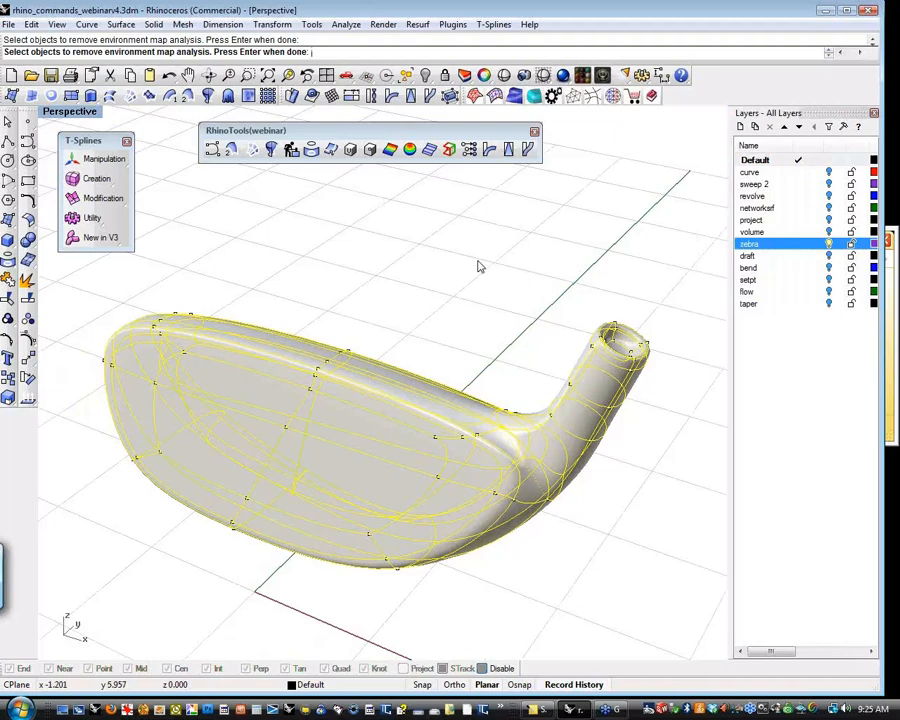
{"action": "mouse_move", "coordinate": [432, 279]}
{"action": "right_mouse_down", "text": "shift"}
{"action": "mouse_move", "coordinate": [444, 270]}
{"action": "mouse_move", "coordinate": [412, 297]}
{"action": "mouse_move", "coordinate": [437, 240]}
{"action": "right_mouse_up", "text": "shift"}
{"action": "right_click", "coordinate": [417, 291]}
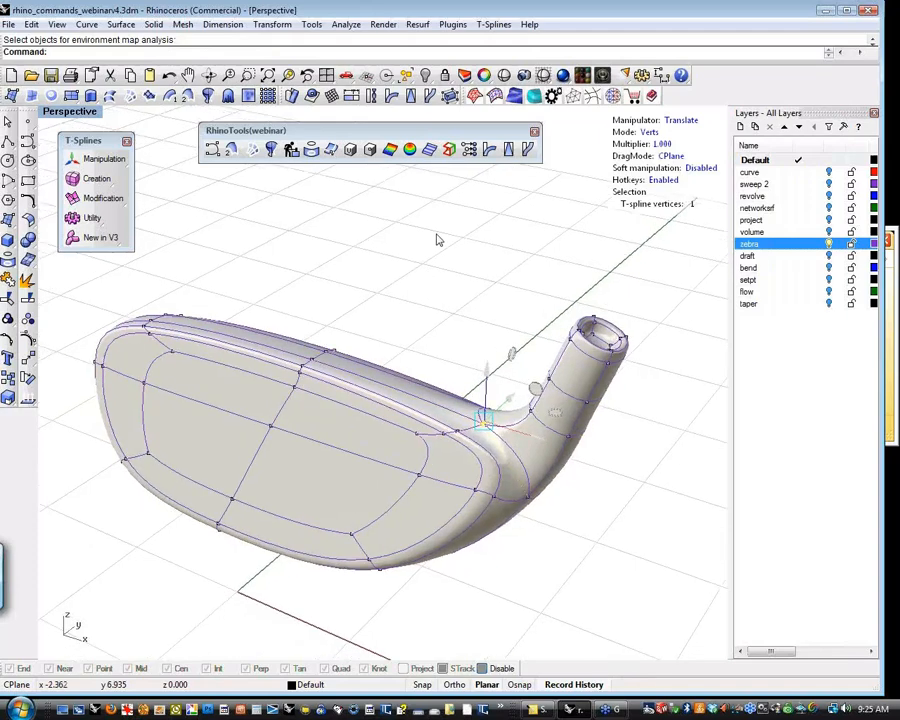
Apply a Gaussian curvature analysis to the club head and examine the colours on its face and back cavity.
{"action": "left_click", "coordinate": [390, 149]}
{"action": "left_click", "coordinate": [418, 390]}
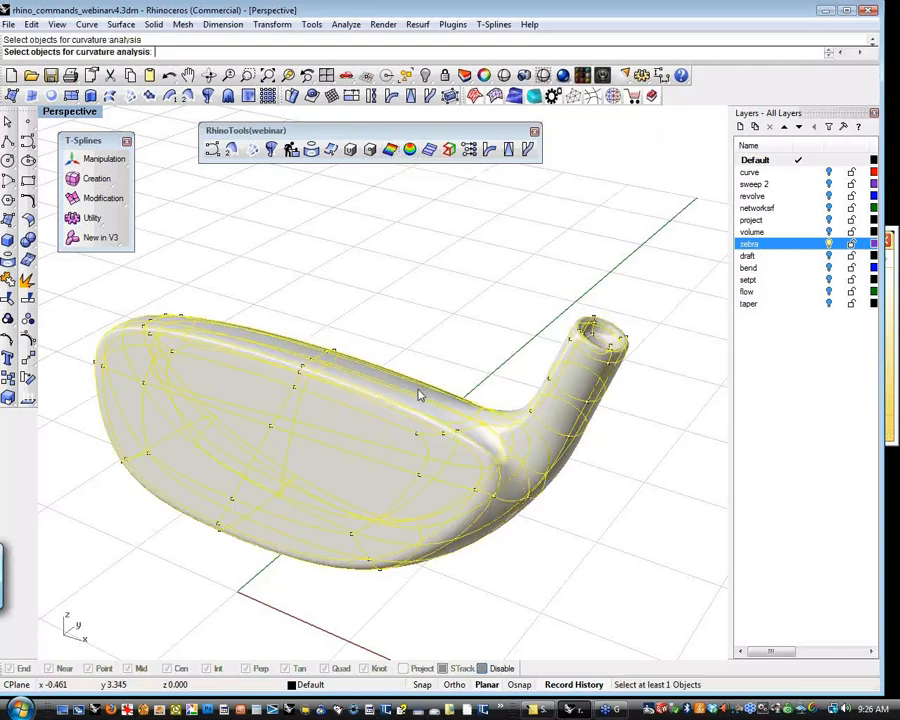
{"action": "right_click_drag", "start_coordinate": [589, 487], "coordinate": [526, 432]}
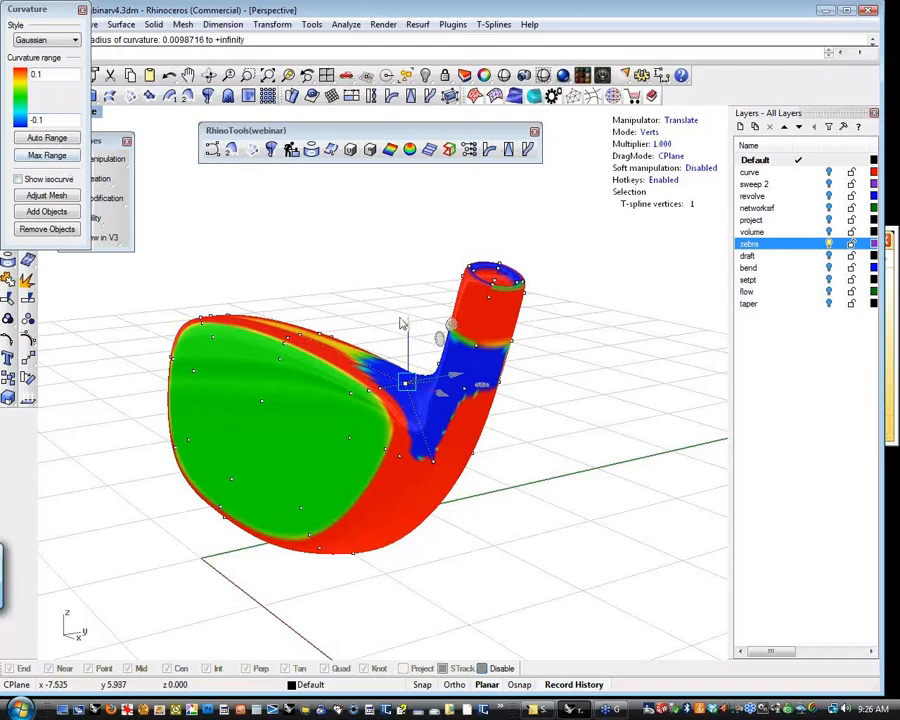
{"action": "right_click_drag", "start_coordinate": [400, 323], "coordinate": [452, 428]}
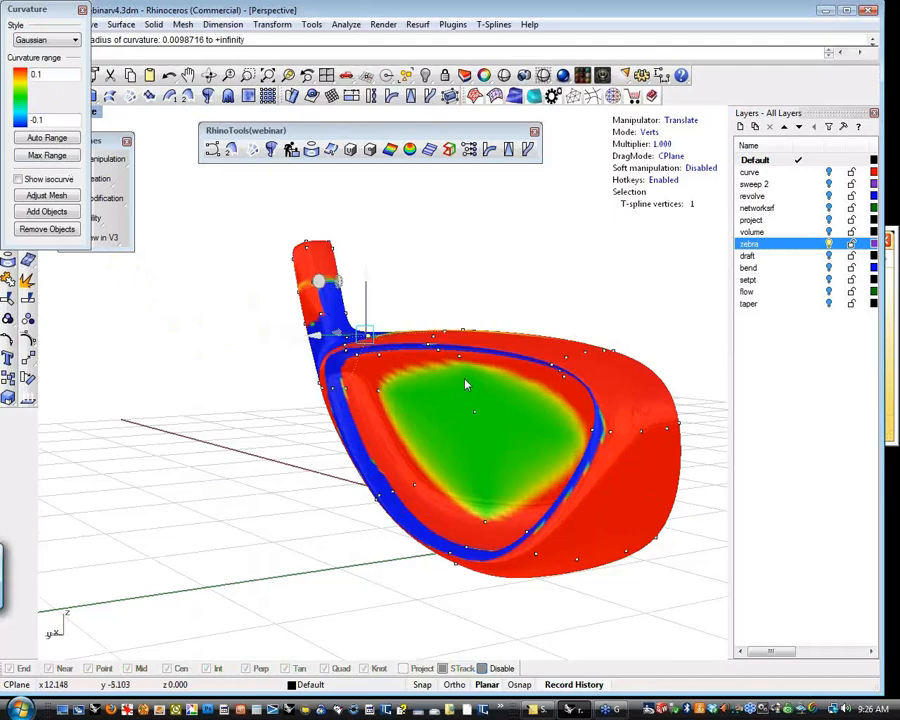
{"action": "right_click_drag", "start_coordinate": [445, 472], "coordinate": [553, 505]}
{"action": "right_click_drag", "start_coordinate": [306, 404], "coordinate": [575, 490]}
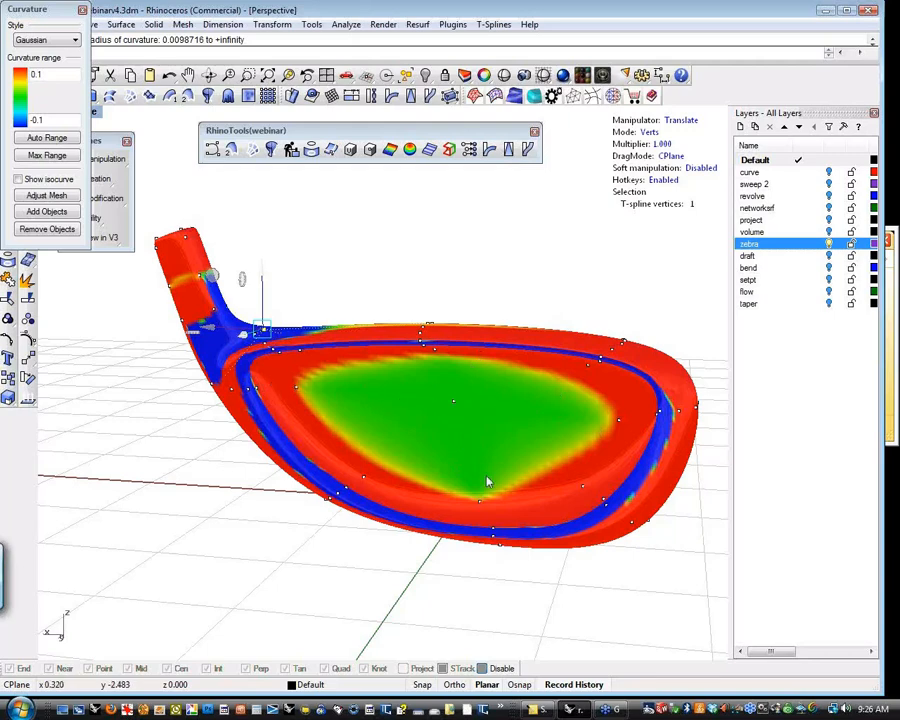
Pull one T-spline vertex on the club head's toe inward and inspect the curvature colours around it.
{"action": "right_click_drag", "start_coordinate": [487, 482], "coordinate": [640, 505]}
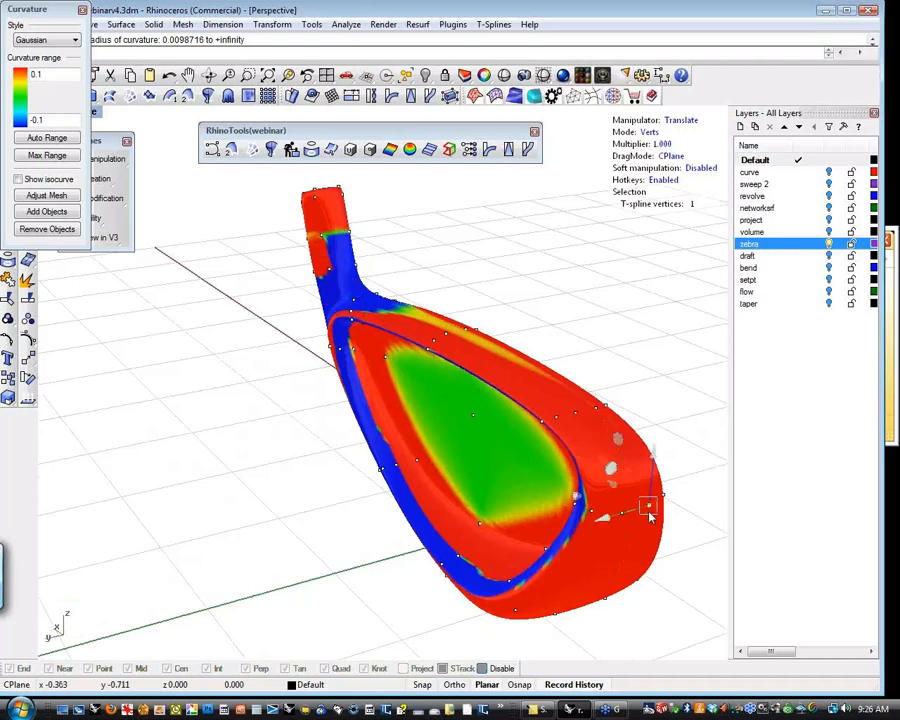
{"action": "left_click_drag", "start_coordinate": [612, 489], "coordinate": [577, 478]}
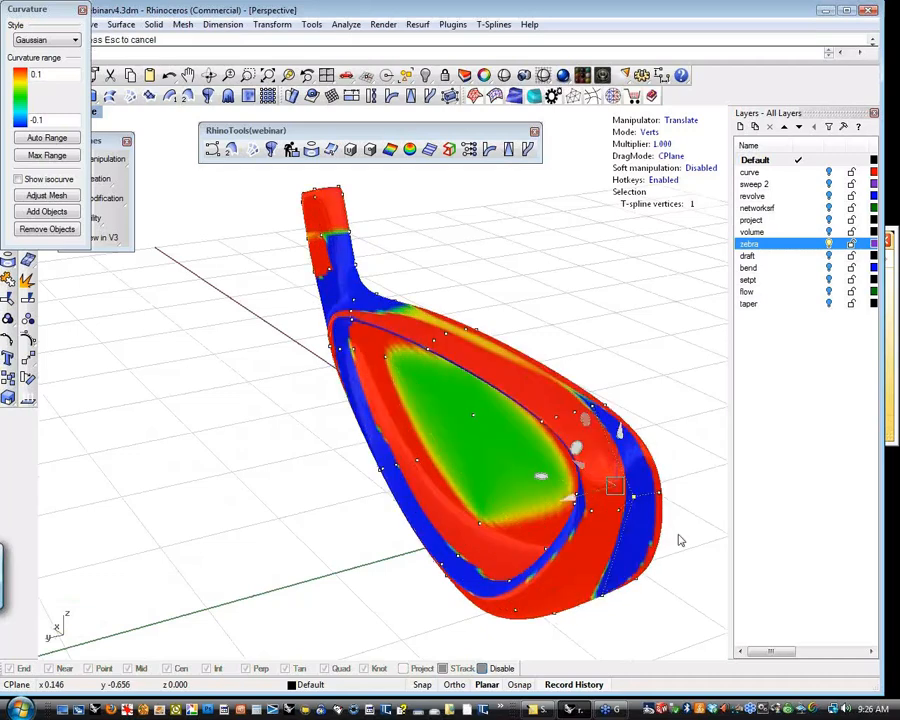
{"action": "right_click_drag", "start_coordinate": [681, 534], "coordinate": [581, 494]}
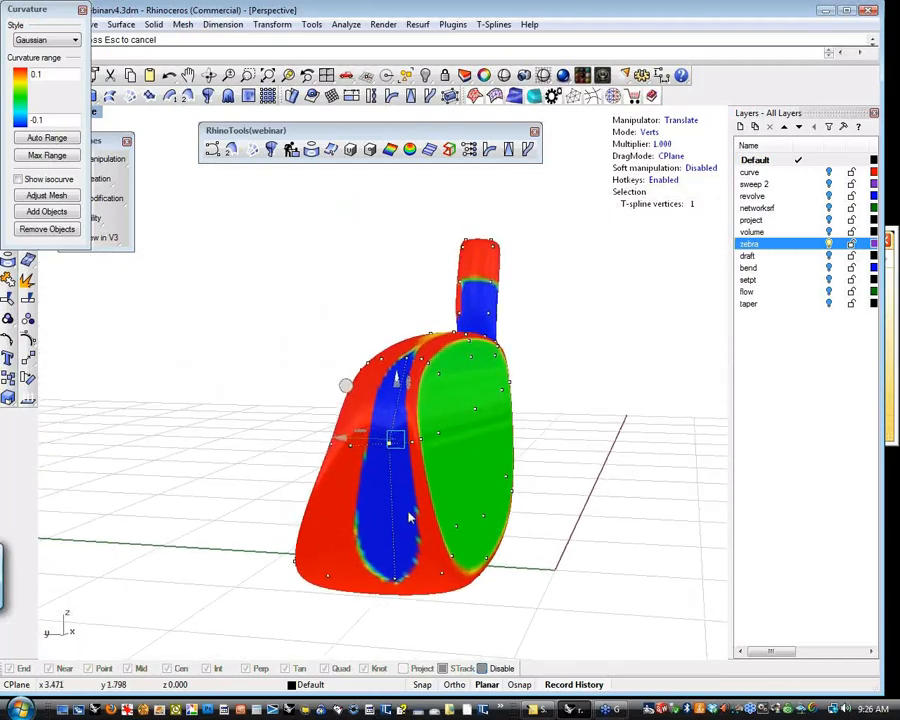
{"action": "mouse_move", "coordinate": [436, 480]}
{"action": "right_mouse_down"}
{"action": "mouse_move", "coordinate": [426, 478]}
{"action": "mouse_move", "coordinate": [394, 508]}
{"action": "mouse_move", "coordinate": [462, 458]}
{"action": "mouse_move", "coordinate": [430, 370]}
{"action": "mouse_move", "coordinate": [474, 406]}
{"action": "mouse_move", "coordinate": [435, 494]}
{"action": "right_mouse_up"}
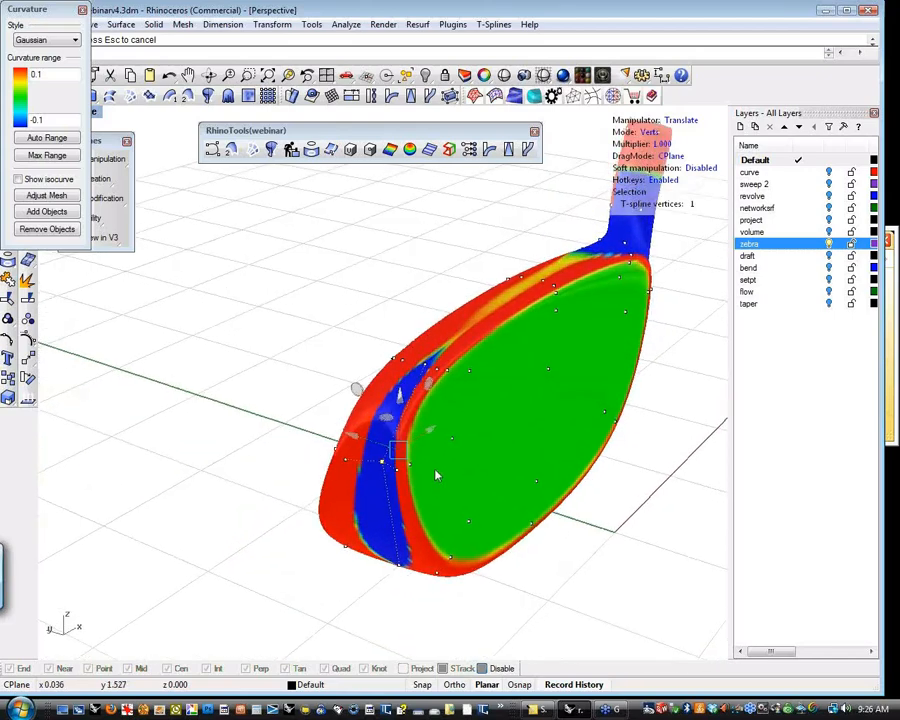
Move the same toe vertex in small increments until the negative-curvature band is gone, and check the surface from both sides.
{"action": "left_click", "coordinate": [430, 432]}
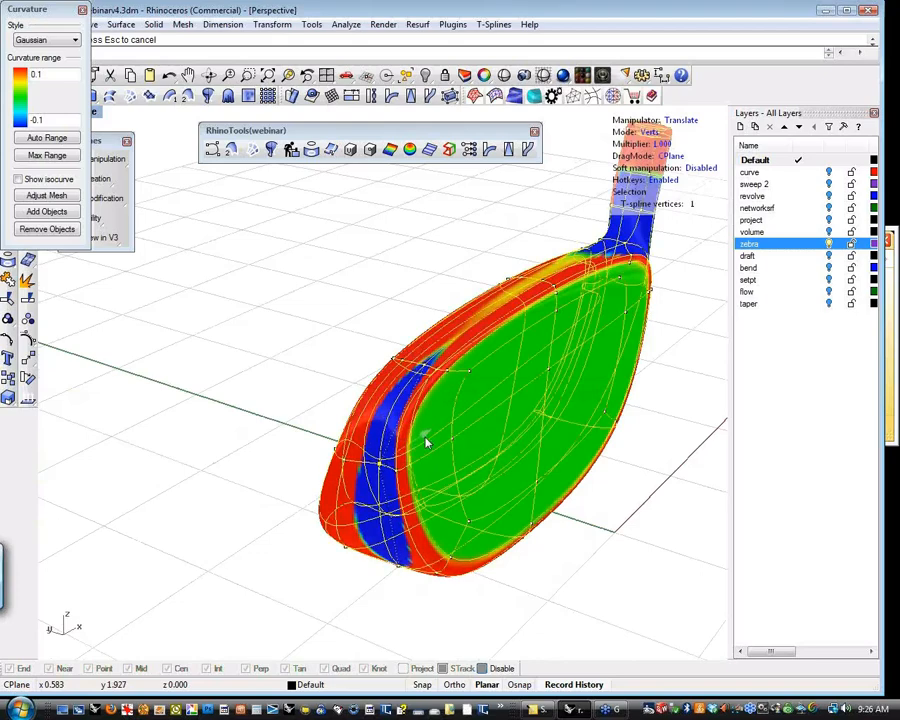
{"action": "left_click_drag", "start_coordinate": [447, 441], "coordinate": [412, 450]}
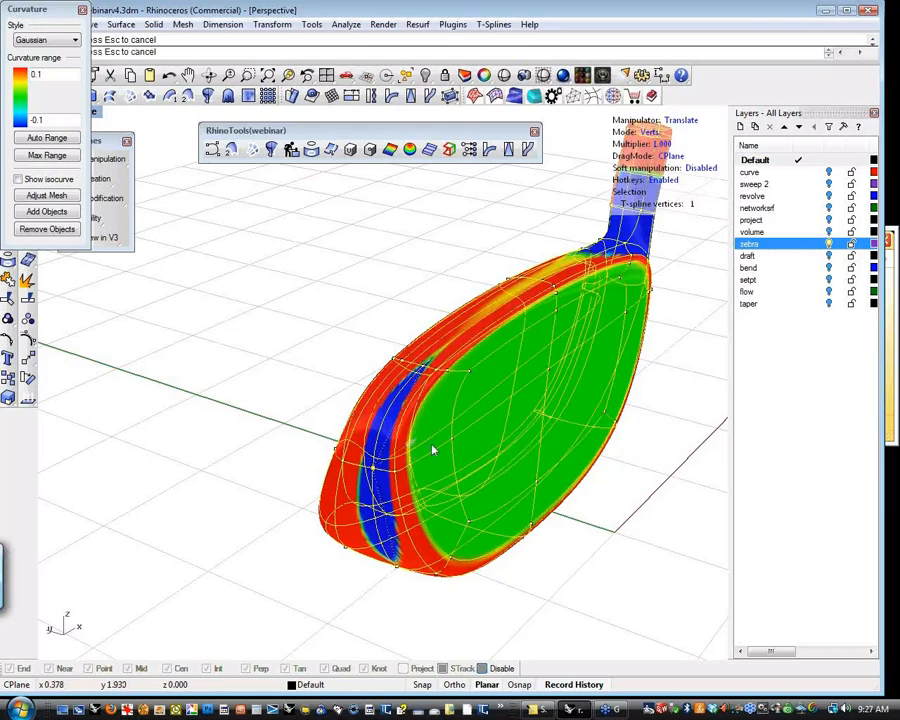
{"action": "left_click_drag", "start_coordinate": [410, 447], "coordinate": [405, 455]}
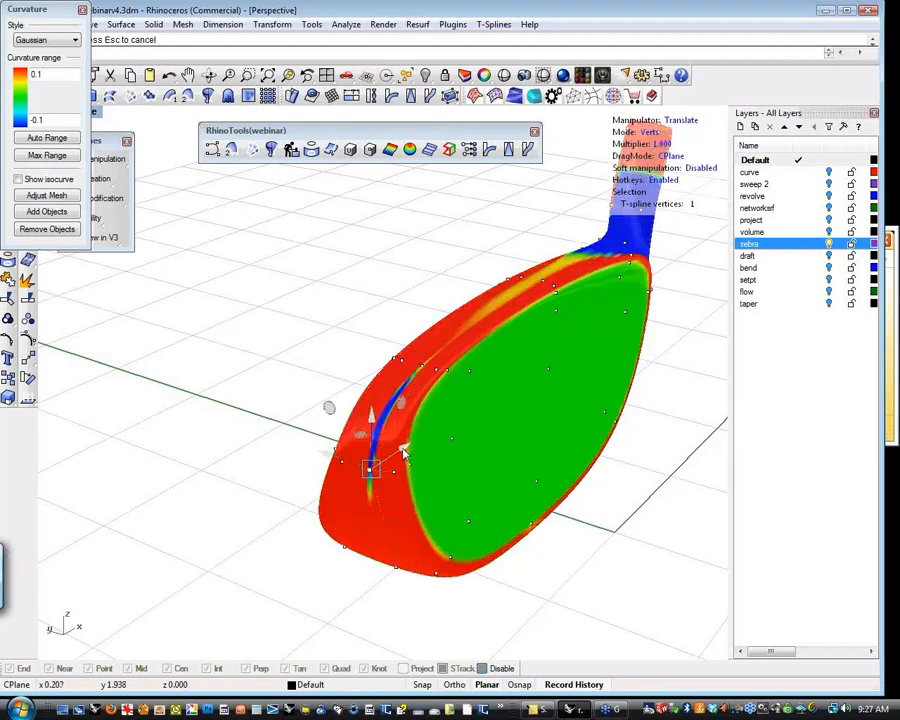
{"action": "left_click_drag", "start_coordinate": [404, 448], "coordinate": [401, 452]}
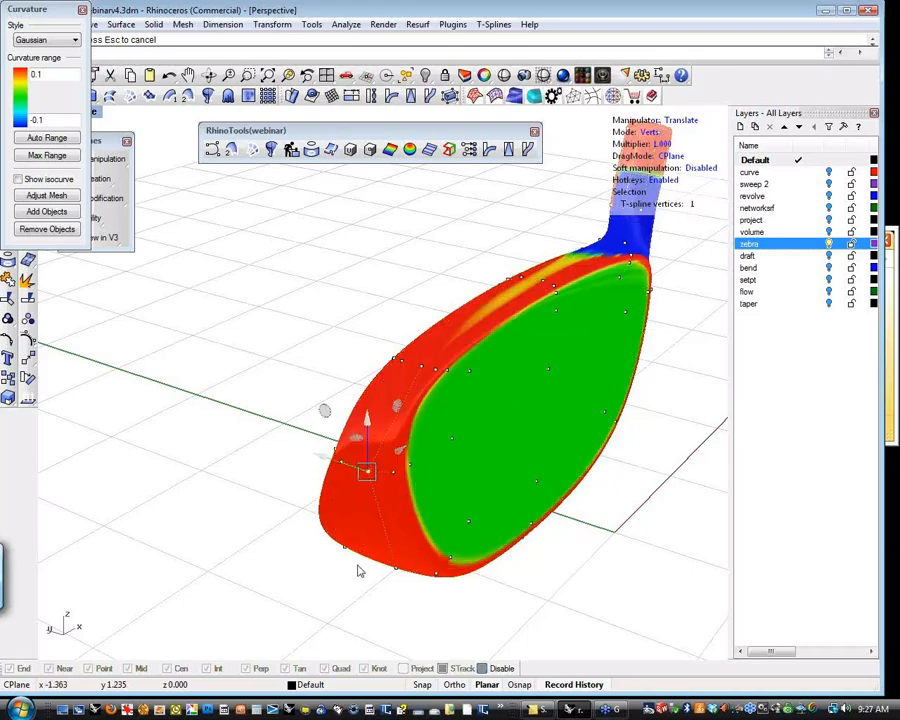
{"action": "right_click_drag", "start_coordinate": [259, 499], "coordinate": [233, 512]}
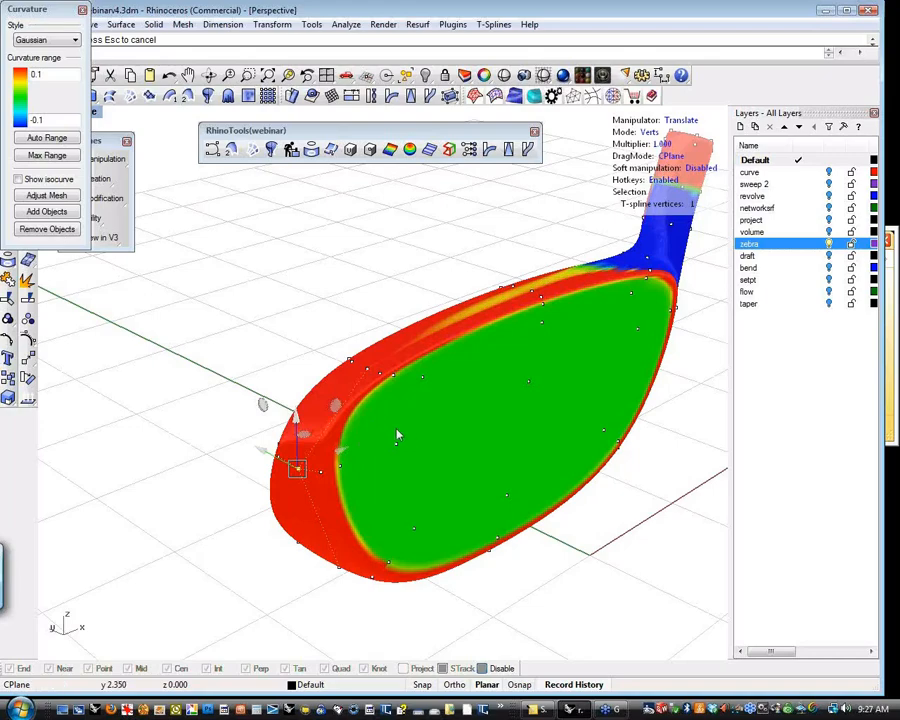
{"action": "right_click_drag", "start_coordinate": [397, 435], "coordinate": [380, 420]}
{"action": "right_click_drag", "start_coordinate": [318, 387], "coordinate": [378, 422]}
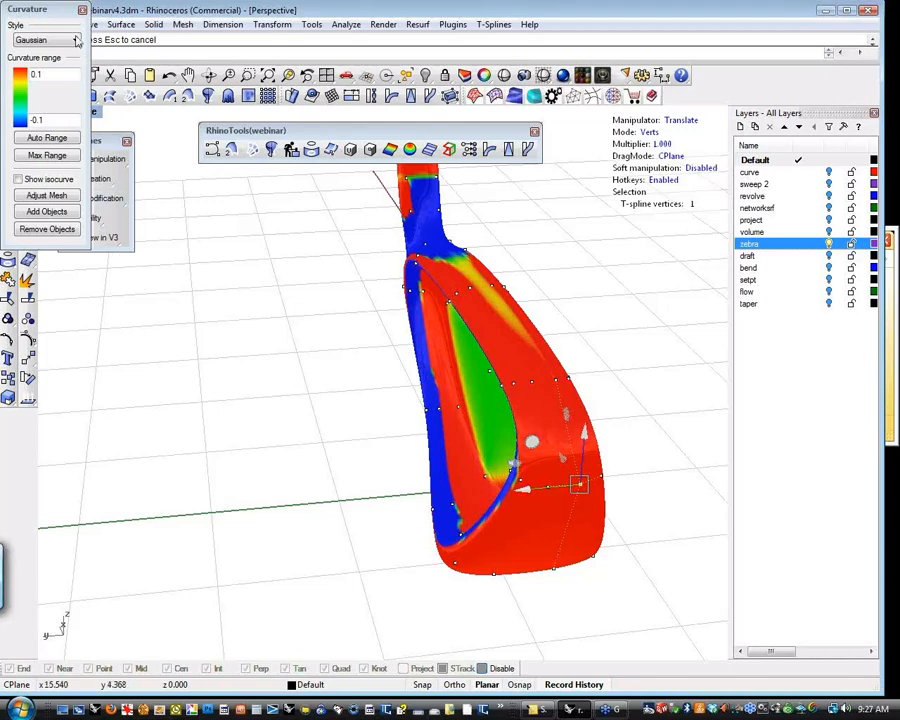
Remove the curvature analysis from the club head and close its options.
{"action": "left_click", "coordinate": [46, 229]}
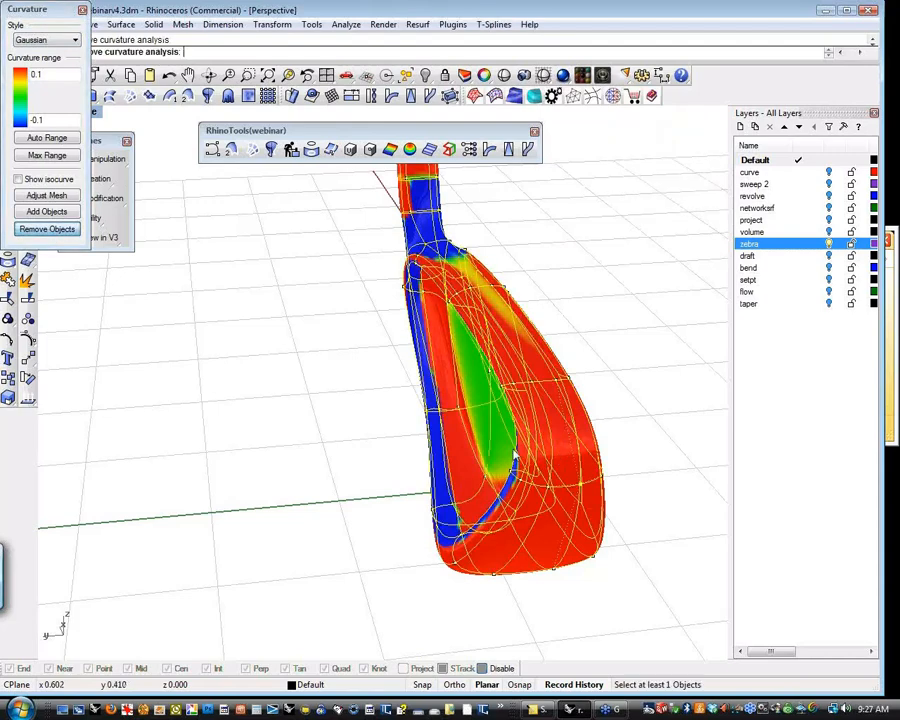
{"action": "right_click_drag", "start_coordinate": [310, 389], "coordinate": [200, 289]}
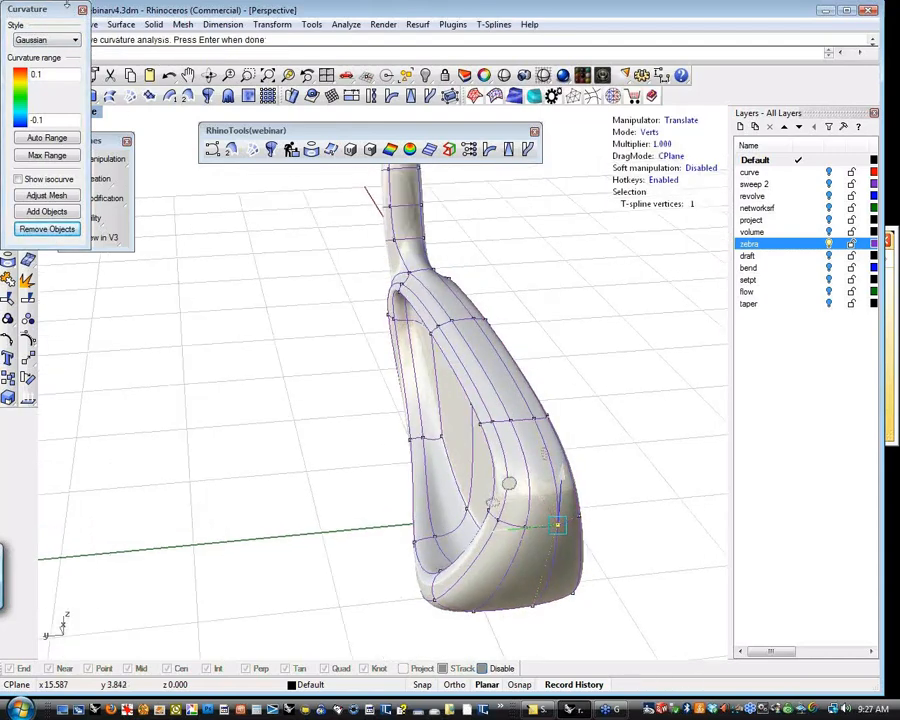
{"action": "key", "text": "Return"}
{"action": "right_click_drag", "start_coordinate": [400, 352], "coordinate": [295, 390]}
{"action": "right_click_drag", "start_coordinate": [304, 333], "coordinate": [285, 319], "text": "shift"}
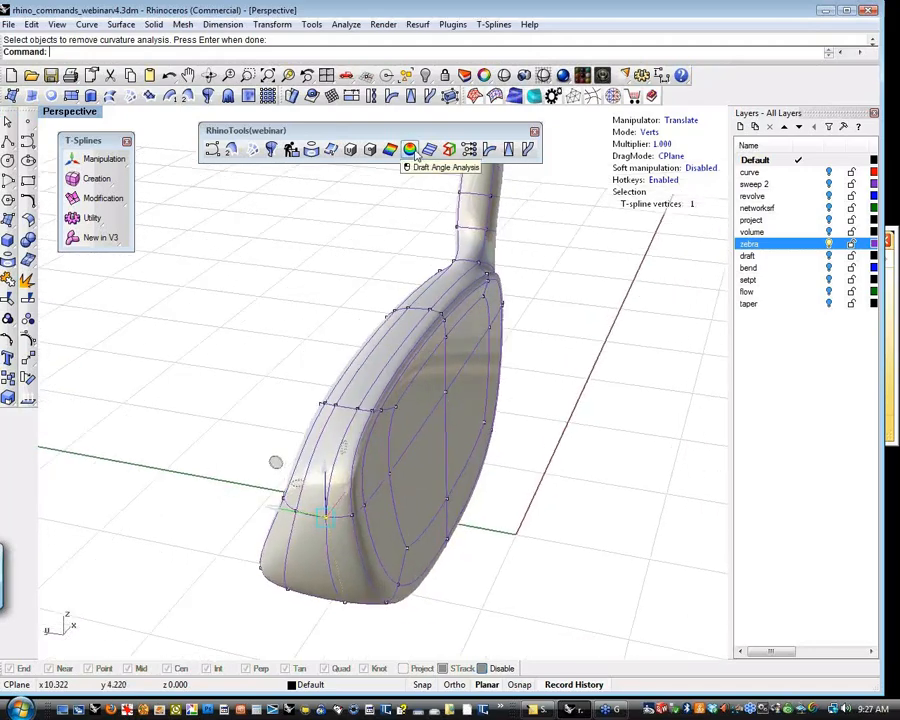
Turn off the zebra layer and turn on the draft layer, with the club head's back cavity in view.
{"action": "left_click", "coordinate": [830, 244]}
{"action": "left_click", "coordinate": [829, 256]}
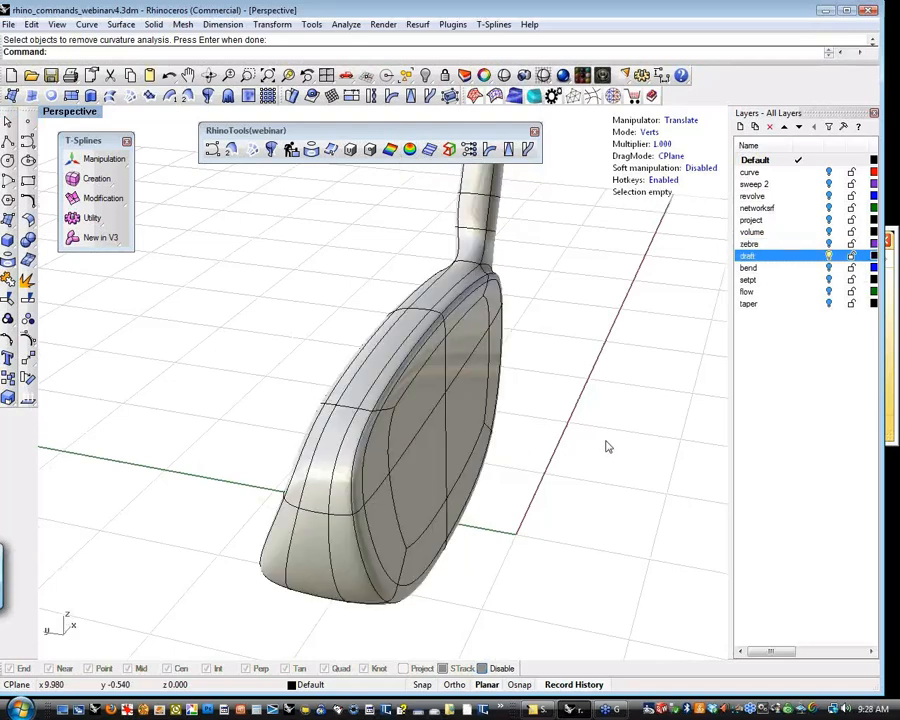
{"action": "right_click_drag", "start_coordinate": [237, 426], "coordinate": [270, 428]}
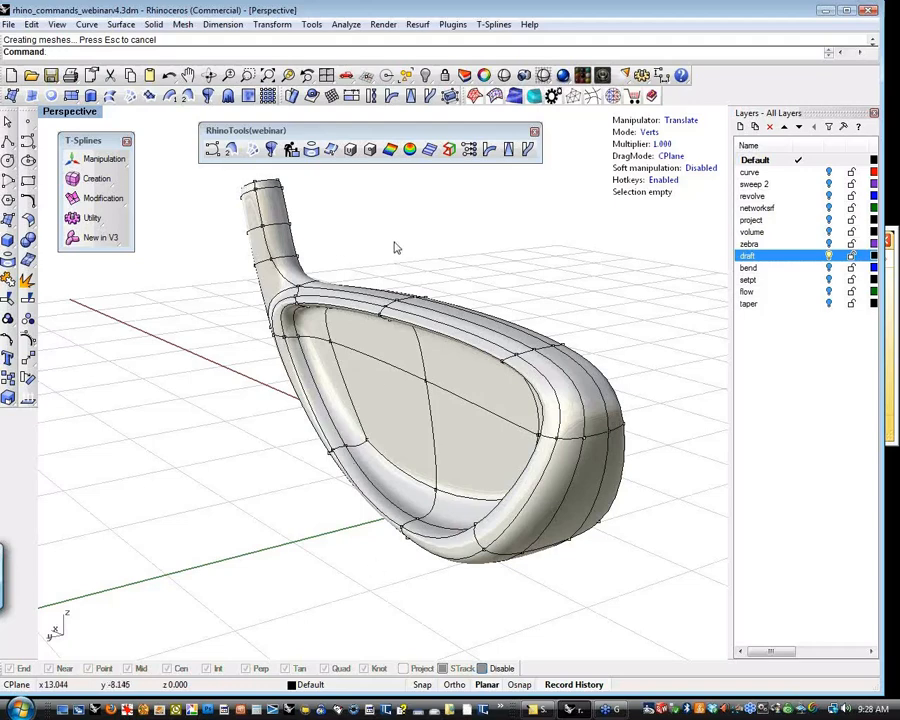
Try World Right as the construction plane of the Perspective view.
{"action": "left_click", "coordinate": [86, 112]}
{"action": "mouse_move", "coordinate": [113, 299]}
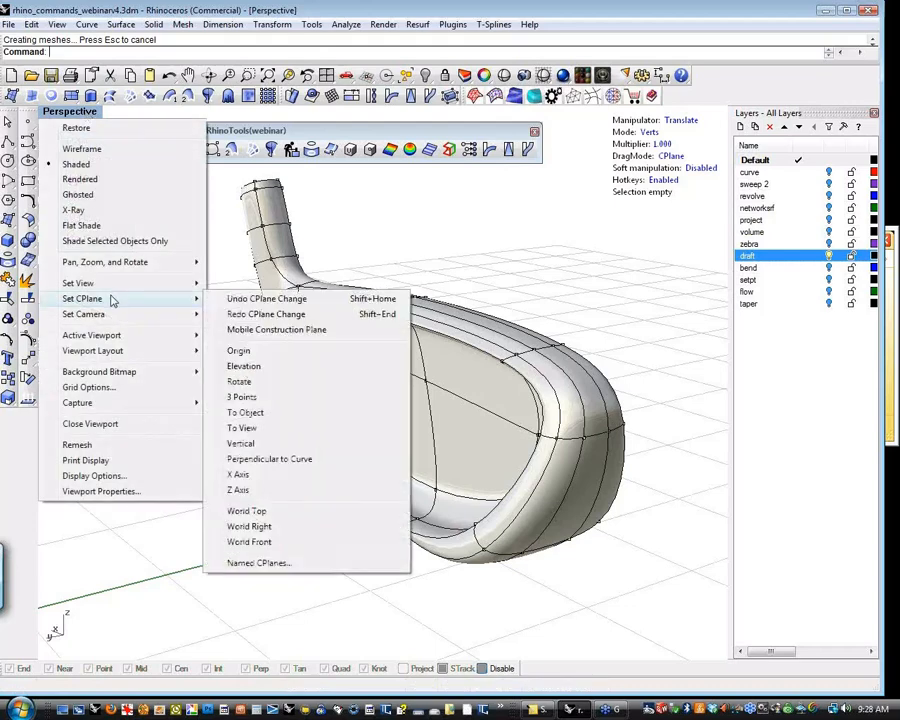
{"action": "left_click", "coordinate": [250, 527]}
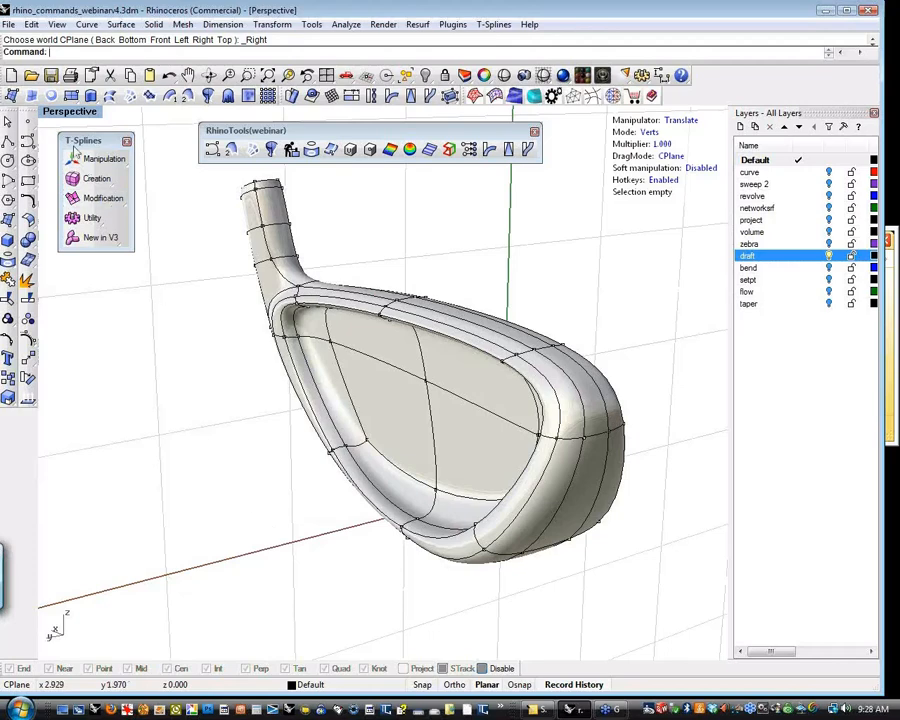
Set the Perspective view's construction plane to World Front and check its orientation against the club head.
{"action": "left_click", "coordinate": [72, 111]}
{"action": "mouse_move", "coordinate": [115, 312]}
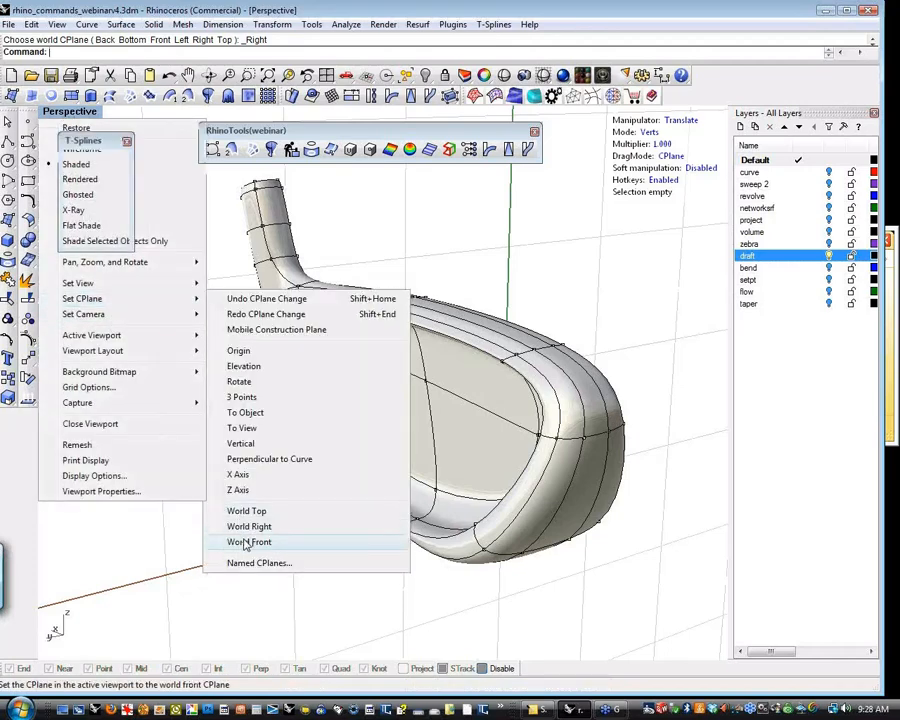
{"action": "left_click", "coordinate": [245, 542]}
{"action": "right_click_drag", "start_coordinate": [249, 514], "coordinate": [475, 457]}
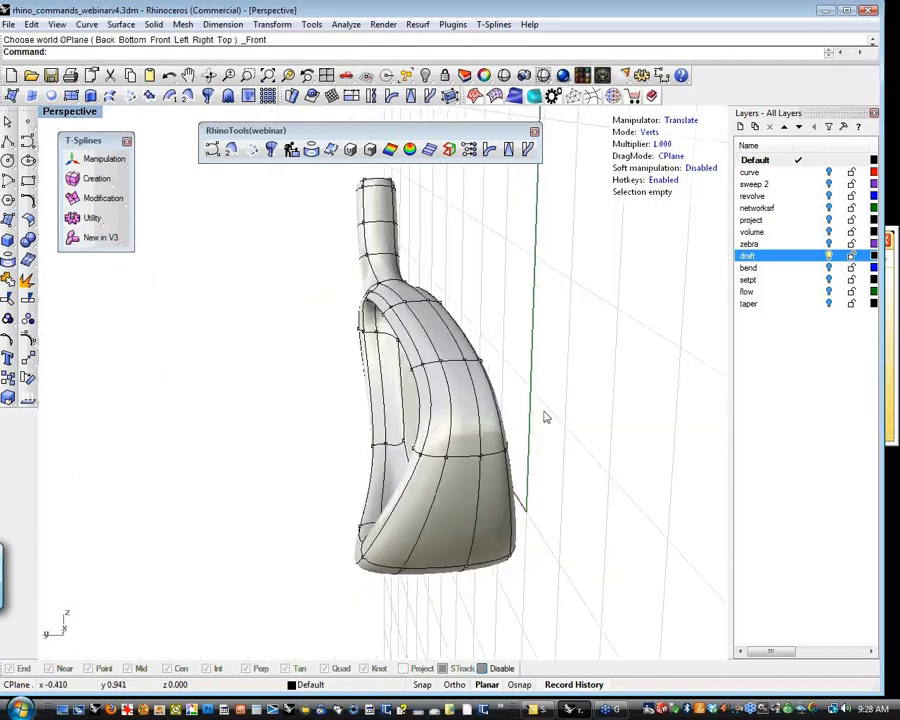
{"action": "right_click_drag", "start_coordinate": [287, 412], "coordinate": [436, 420]}
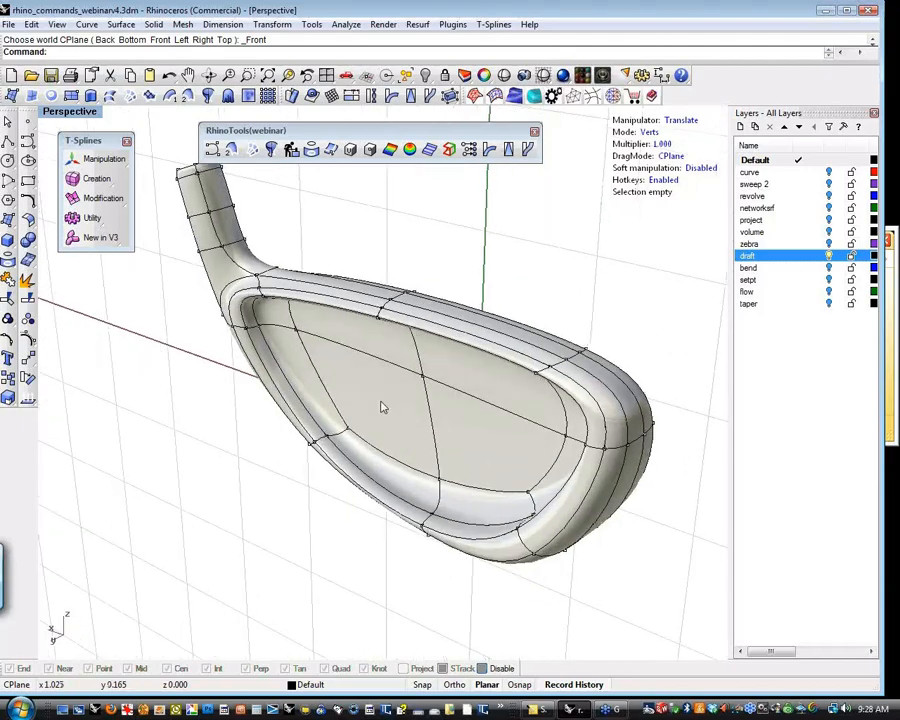
Apply a draft angle analysis to the club head and view it from the toe.
{"action": "left_click", "coordinate": [411, 151]}
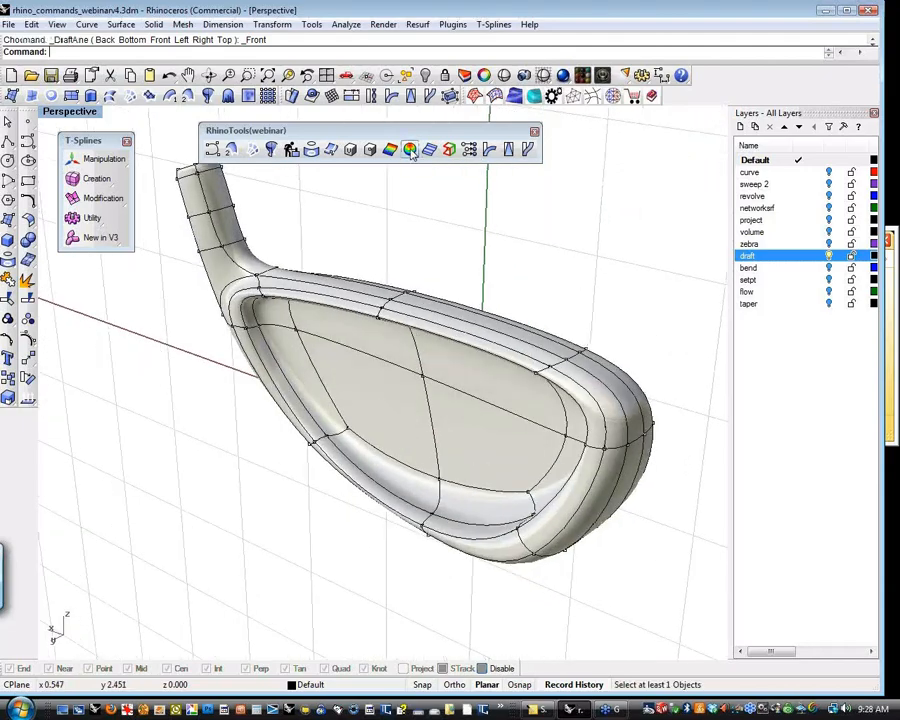
{"action": "left_click", "coordinate": [430, 321]}
{"action": "key", "text": "Return"}
{"action": "right_click_drag", "start_coordinate": [502, 458], "coordinate": [443, 425]}
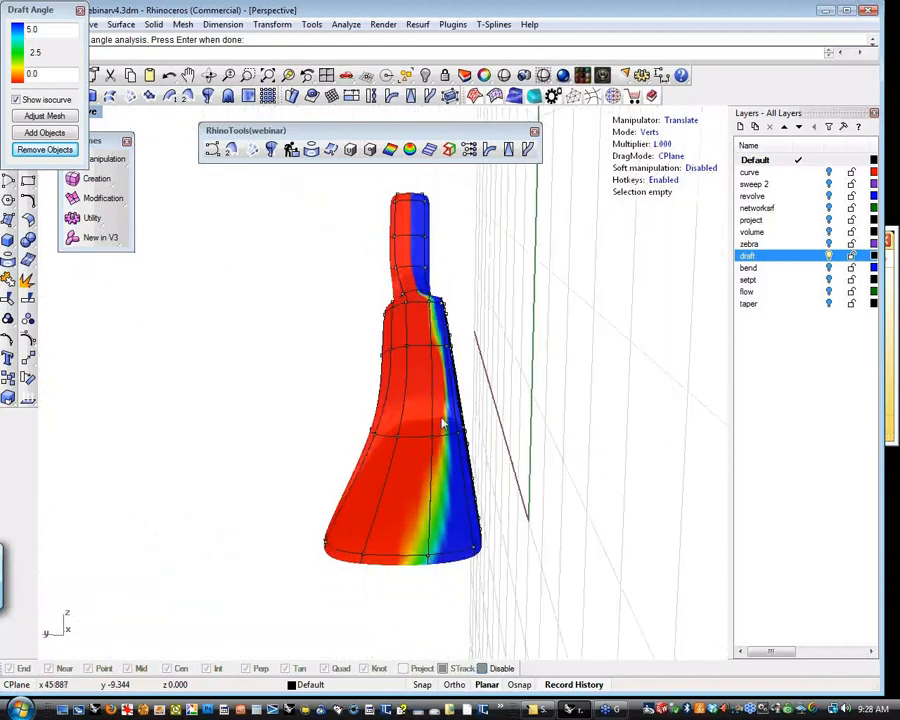
Shift a T-spline vertex on the club head's top edge back and forth with the draft angle colours displayed.
{"action": "left_click", "coordinate": [431, 347]}
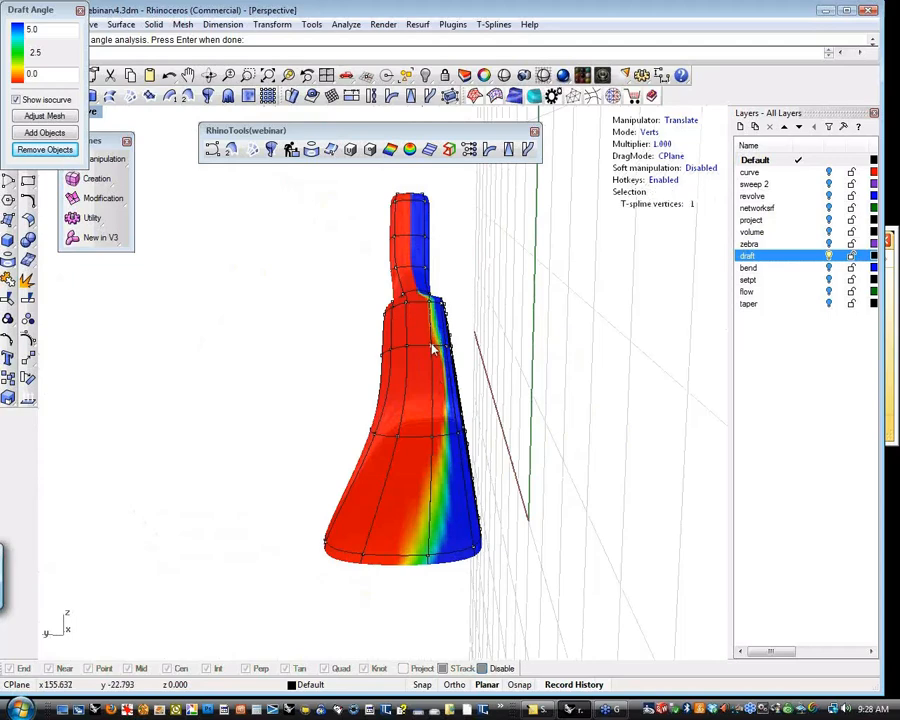
{"action": "left_click_drag", "start_coordinate": [430, 295], "coordinate": [474, 298]}
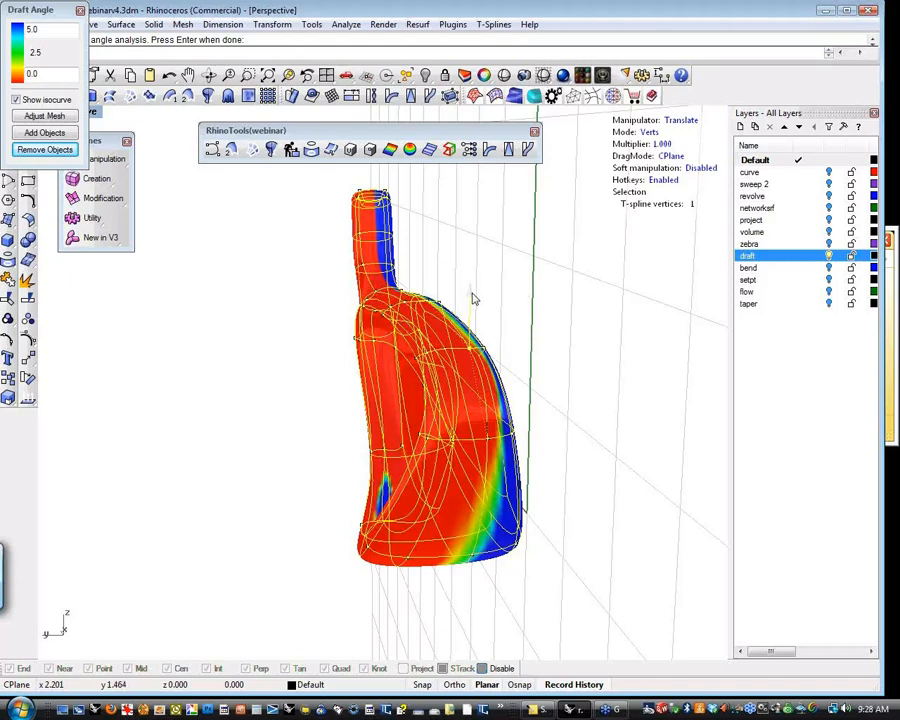
{"action": "left_click_drag", "start_coordinate": [522, 340], "coordinate": [537, 350]}
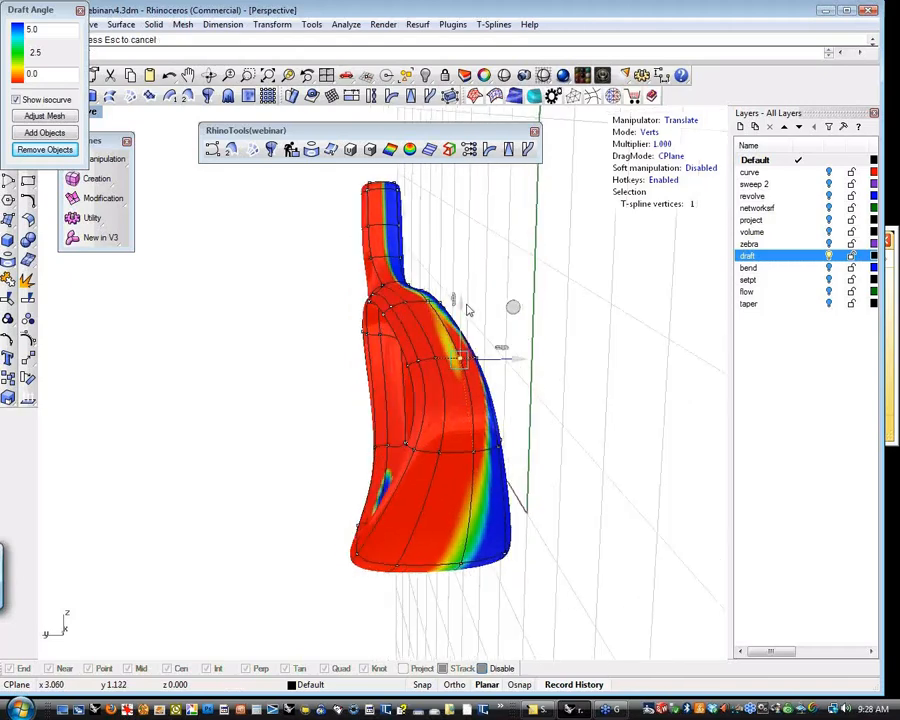
{"action": "left_click_drag", "start_coordinate": [463, 308], "coordinate": [513, 325]}
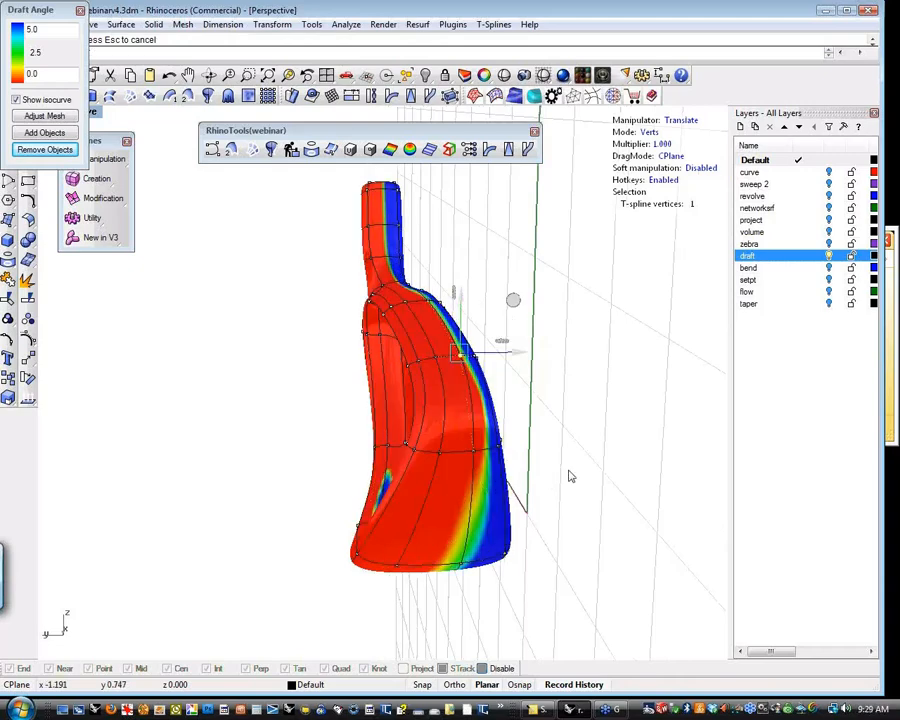
Move a T-spline vertex on the toe slightly and examine the draft angle colours along the back cavity's lower rim.
{"action": "right_click_drag", "start_coordinate": [569, 476], "coordinate": [541, 466]}
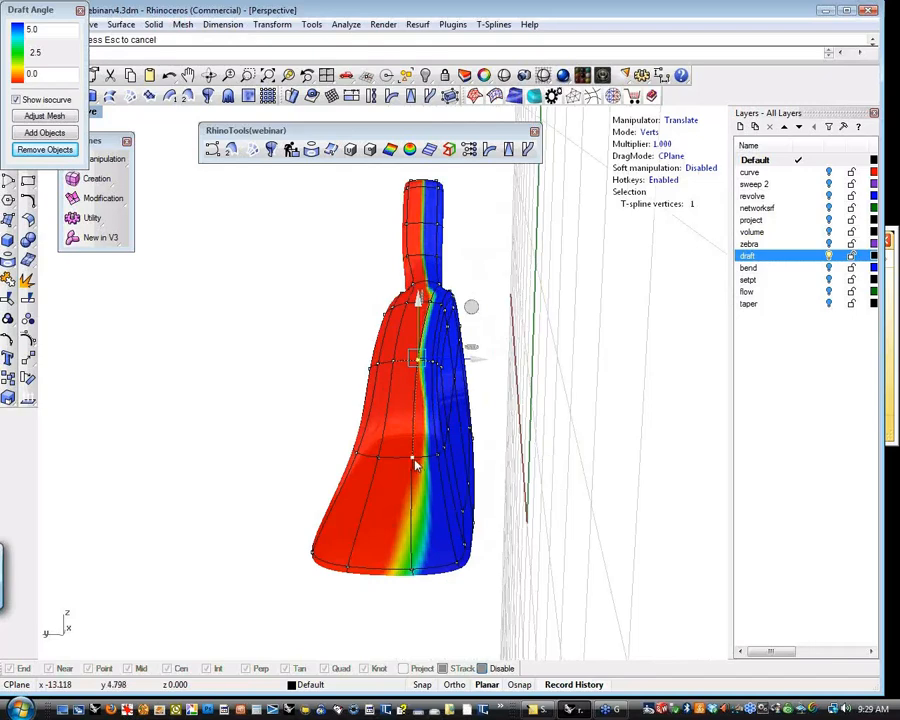
{"action": "right_click_drag", "start_coordinate": [415, 465], "coordinate": [330, 520]}
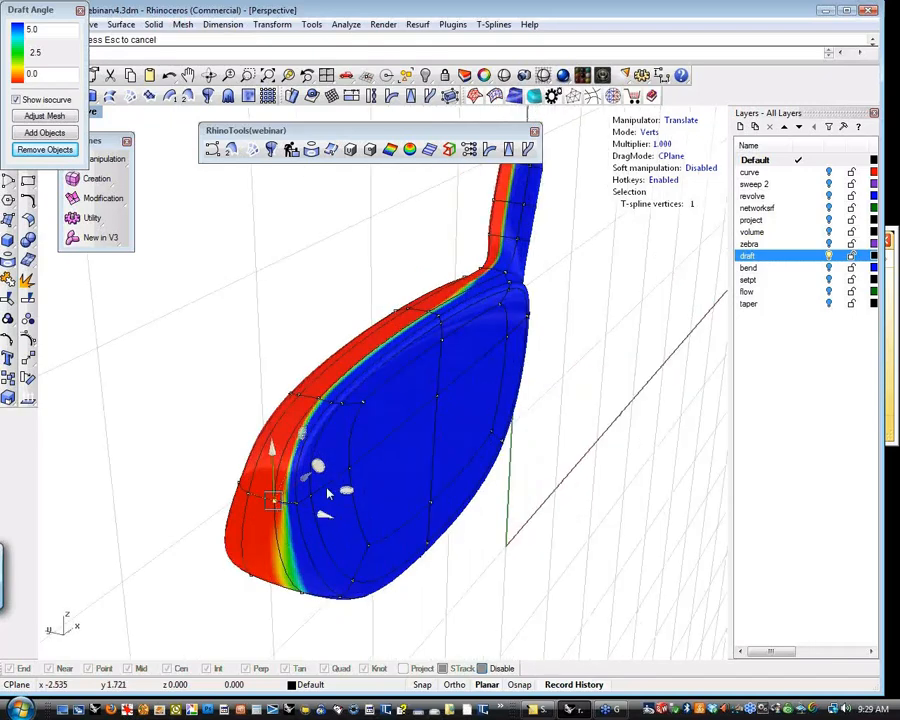
{"action": "left_click_drag", "start_coordinate": [307, 480], "coordinate": [303, 480]}
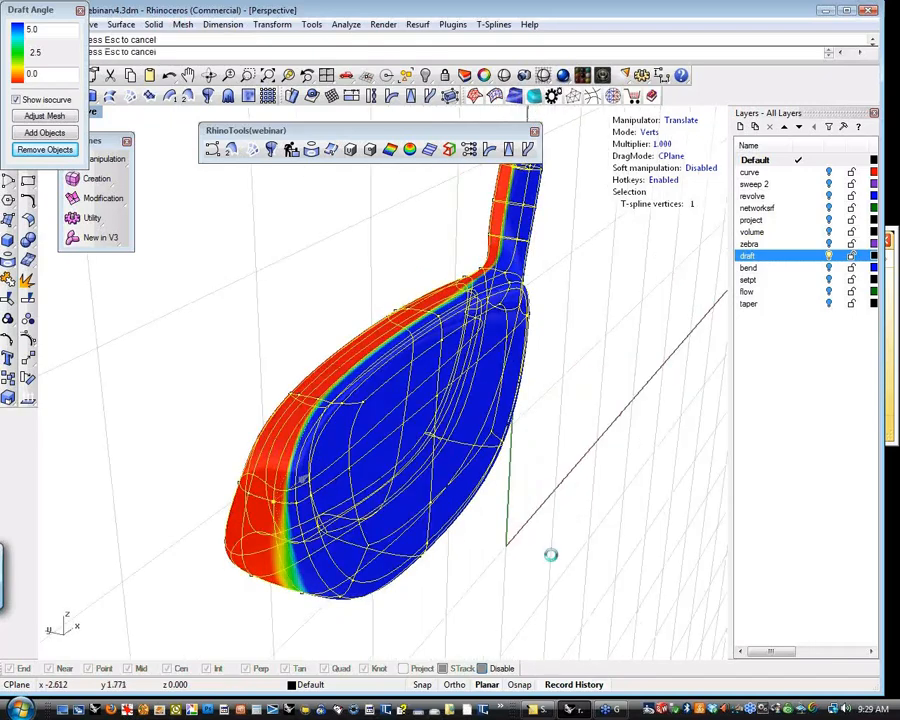
{"action": "right_click_drag", "start_coordinate": [548, 558], "coordinate": [492, 479]}
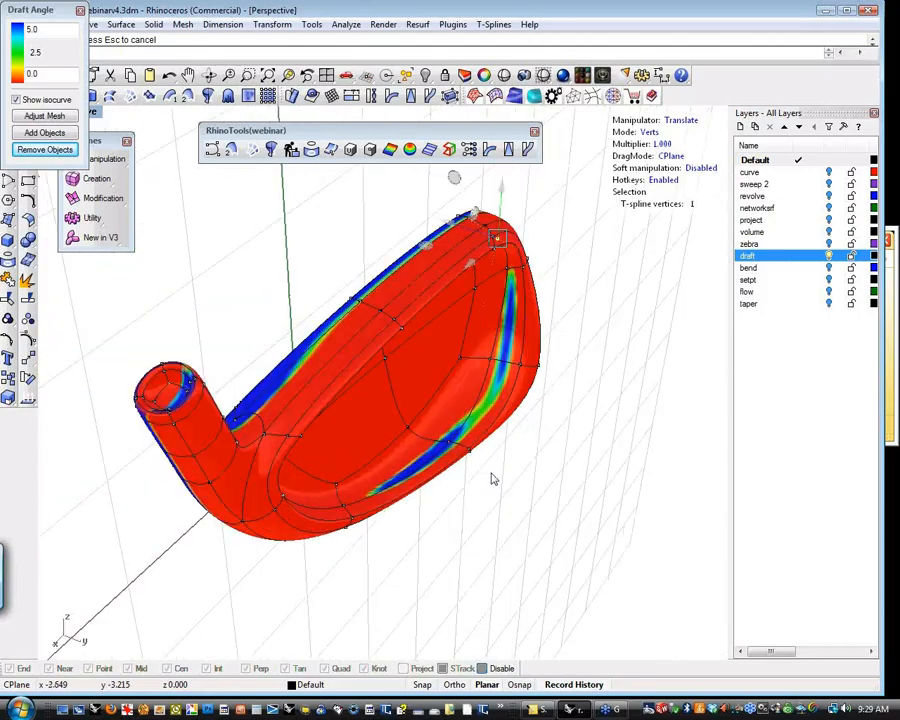
{"action": "scroll", "coordinate": [488, 465], "scroll_direction": "up", "scroll_amount": 3}
{"action": "scroll", "coordinate": [505, 440], "scroll_direction": "down", "scroll_amount": 3}
{"action": "scroll", "coordinate": [514, 426], "scroll_direction": "up", "scroll_amount": 3}
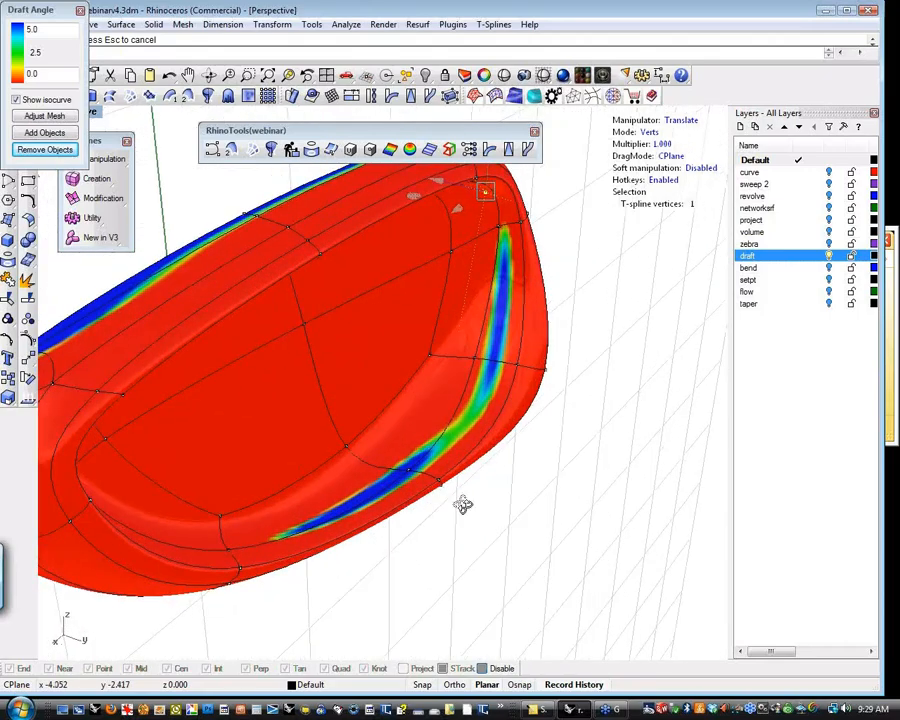
Raise the T-spline vertices at the middle of the back cavity's lower rim while monitoring the draft angle colours.
{"action": "right_click_drag", "start_coordinate": [463, 504], "coordinate": [418, 482]}
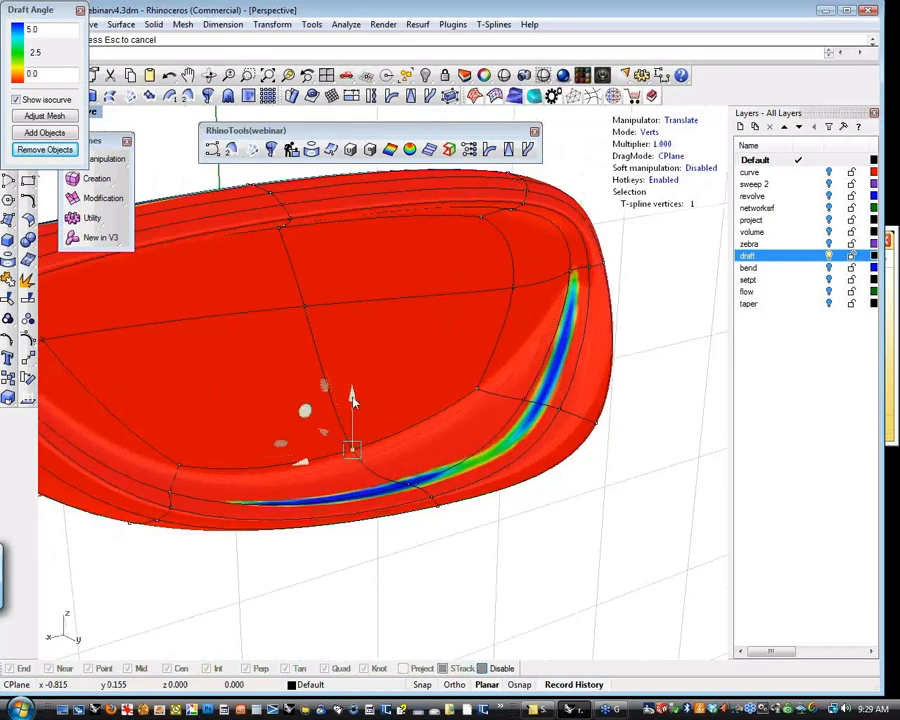
{"action": "left_click_drag", "start_coordinate": [352, 399], "coordinate": [351, 389]}
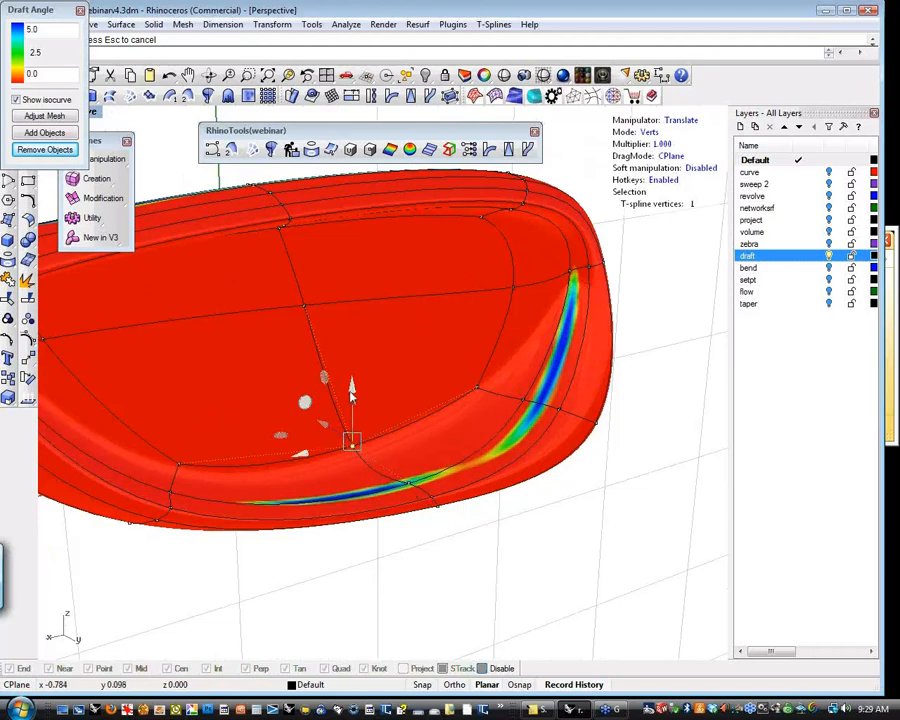
{"action": "left_click_drag", "start_coordinate": [352, 390], "coordinate": [350, 376]}
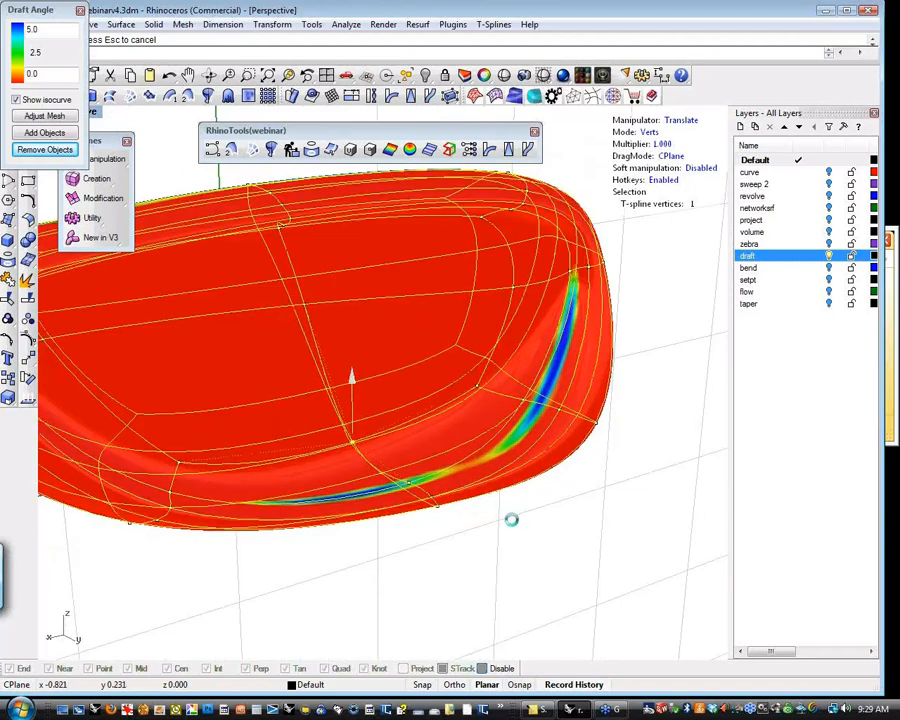
{"action": "left_click", "coordinate": [409, 484]}
{"action": "left_click_drag", "start_coordinate": [410, 430], "coordinate": [410, 434]}
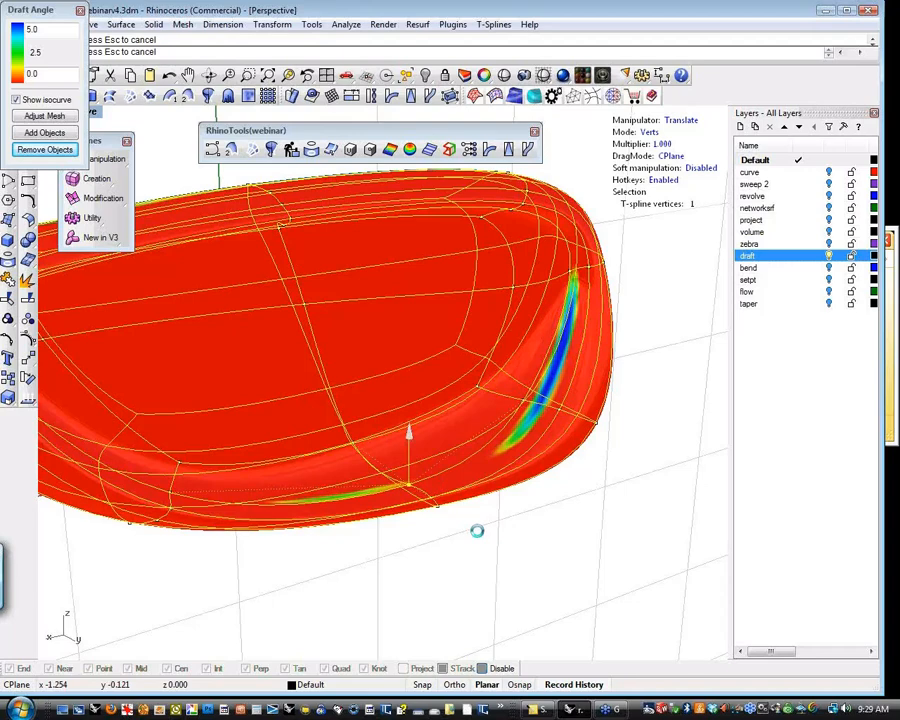
Select T-spline vertices along the lower rim and raise the cavity's inner bottom vertex slightly further.
{"action": "left_click", "coordinate": [432, 497]}
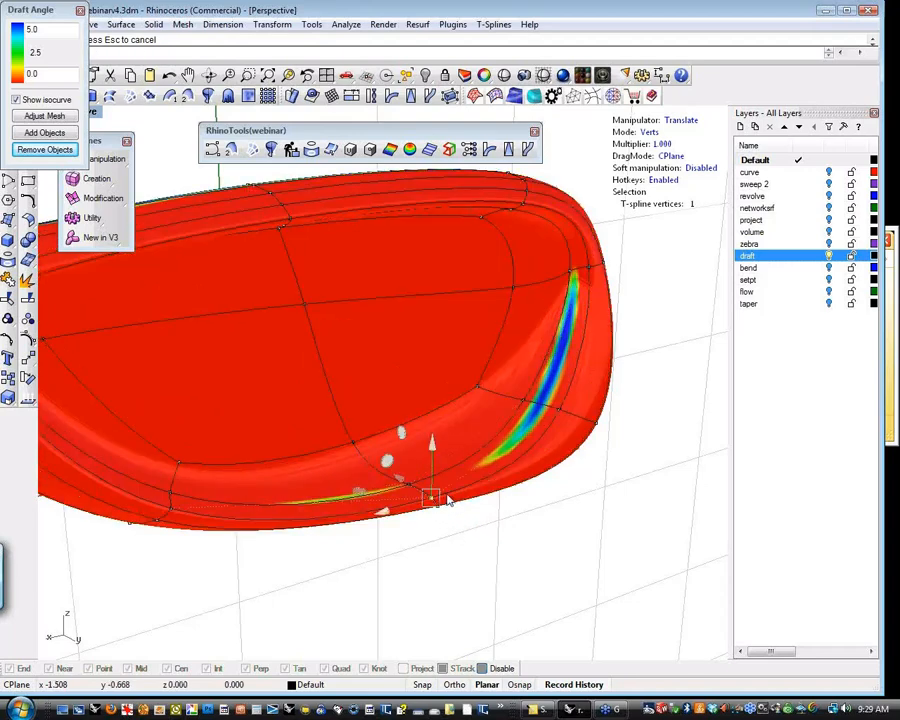
{"action": "left_click_drag", "start_coordinate": [424, 524], "coordinate": [492, 563]}
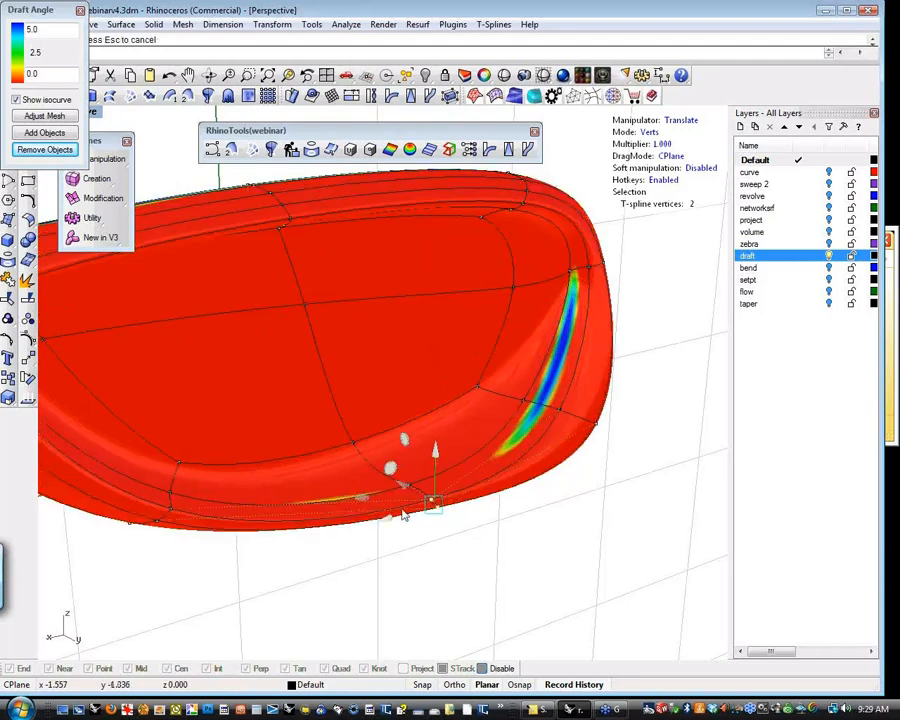
{"action": "left_click", "coordinate": [447, 551]}
{"action": "left_click", "coordinate": [353, 444]}
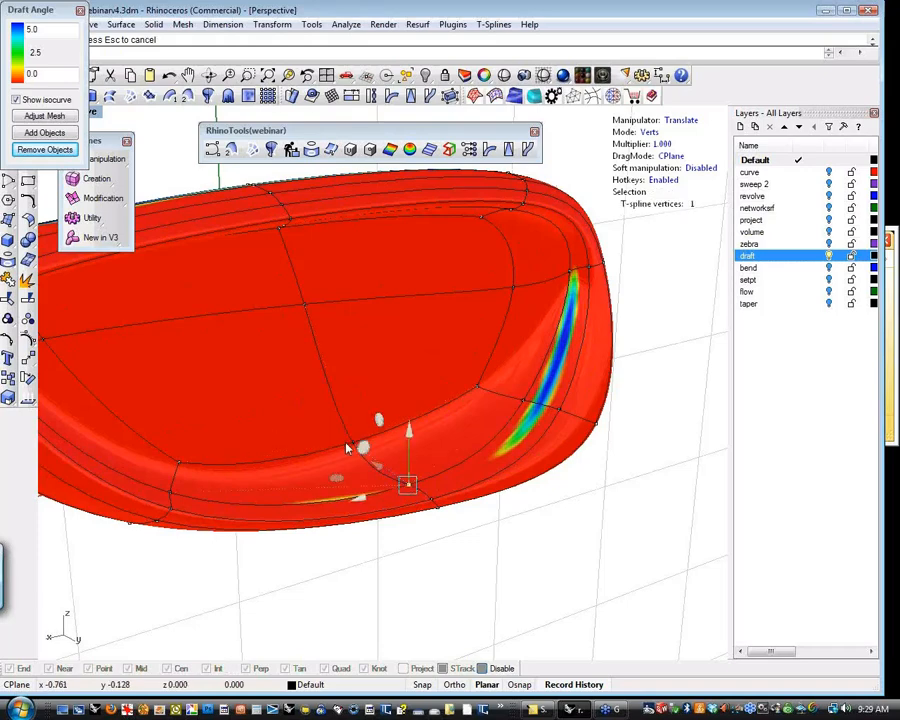
{"action": "left_click_drag", "start_coordinate": [352, 396], "coordinate": [352, 391]}
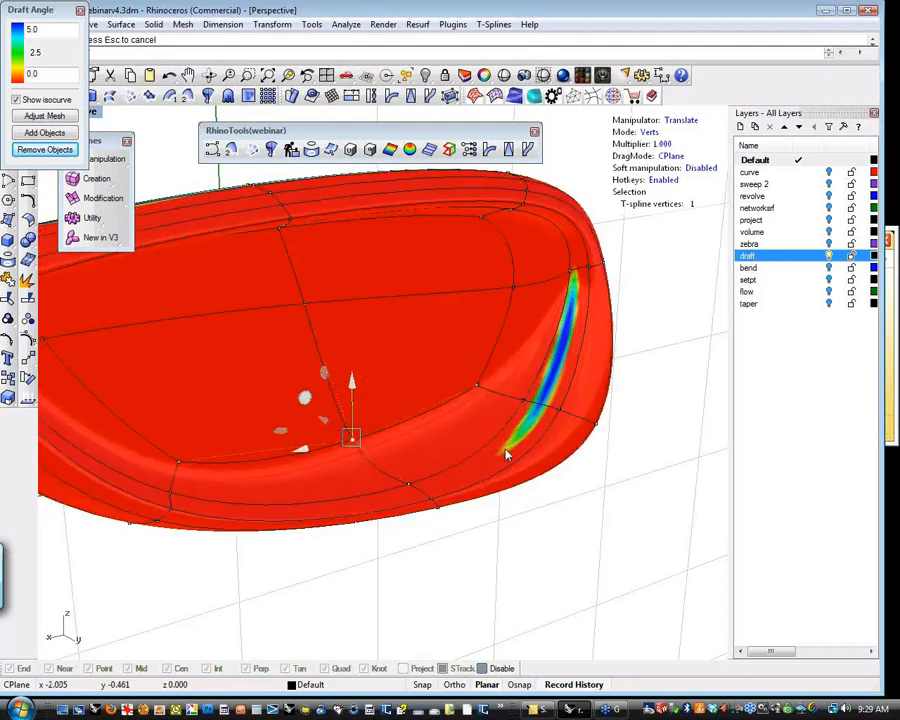
Switch to T-spline edge editing and move the edge on the toe side of the back cavity wall inward.
{"action": "right_click_drag", "start_coordinate": [507, 455], "coordinate": [578, 398]}
{"action": "key", "text": "s"}
{"action": "left_click", "coordinate": [594, 394]}
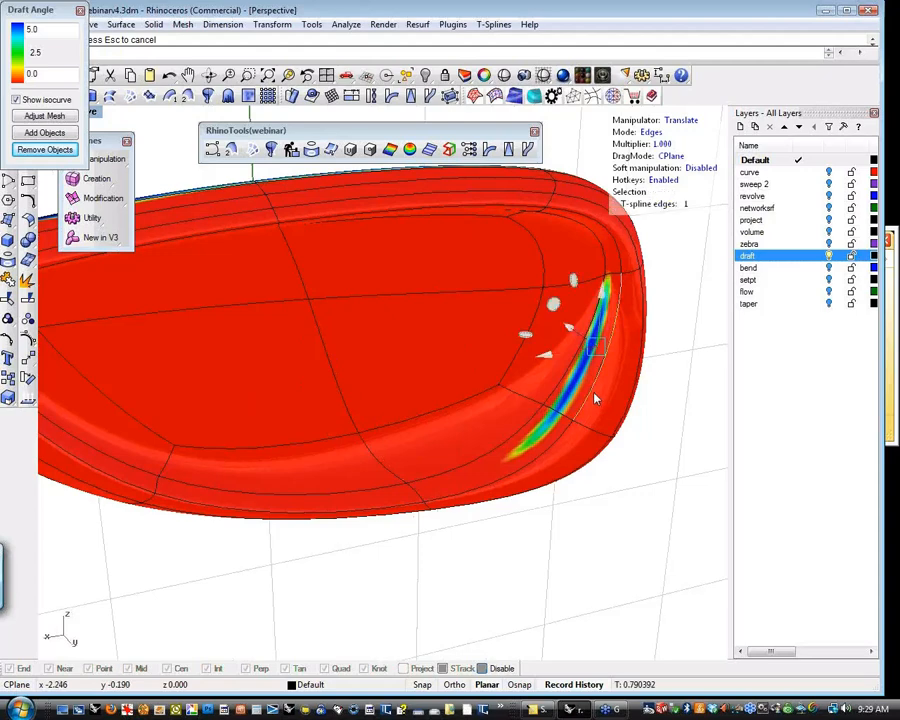
{"action": "left_click_drag", "start_coordinate": [552, 356], "coordinate": [558, 357]}
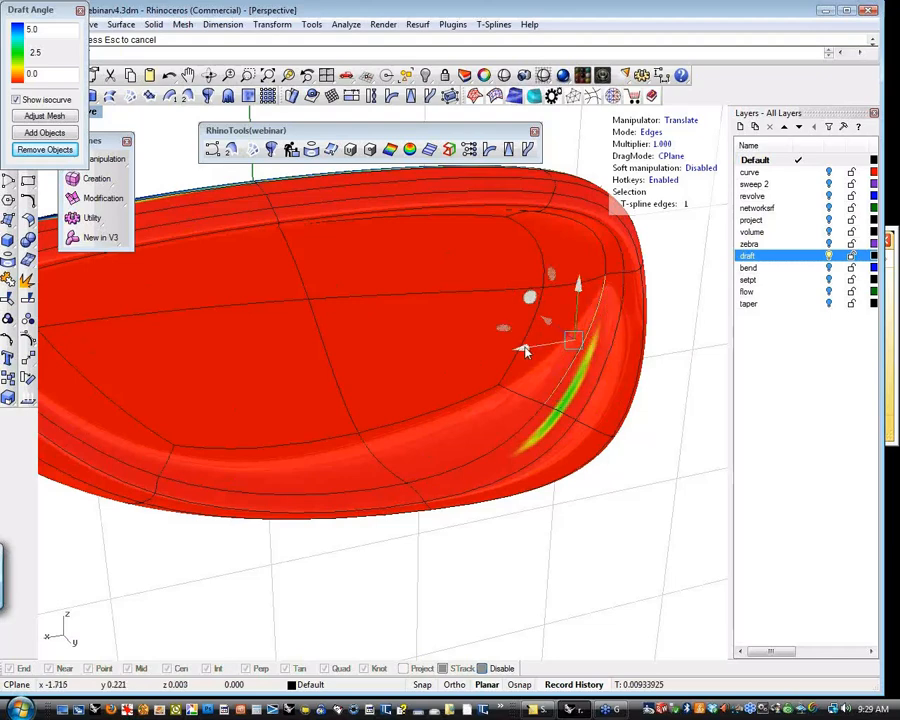
{"action": "left_click_drag", "start_coordinate": [524, 350], "coordinate": [517, 350]}
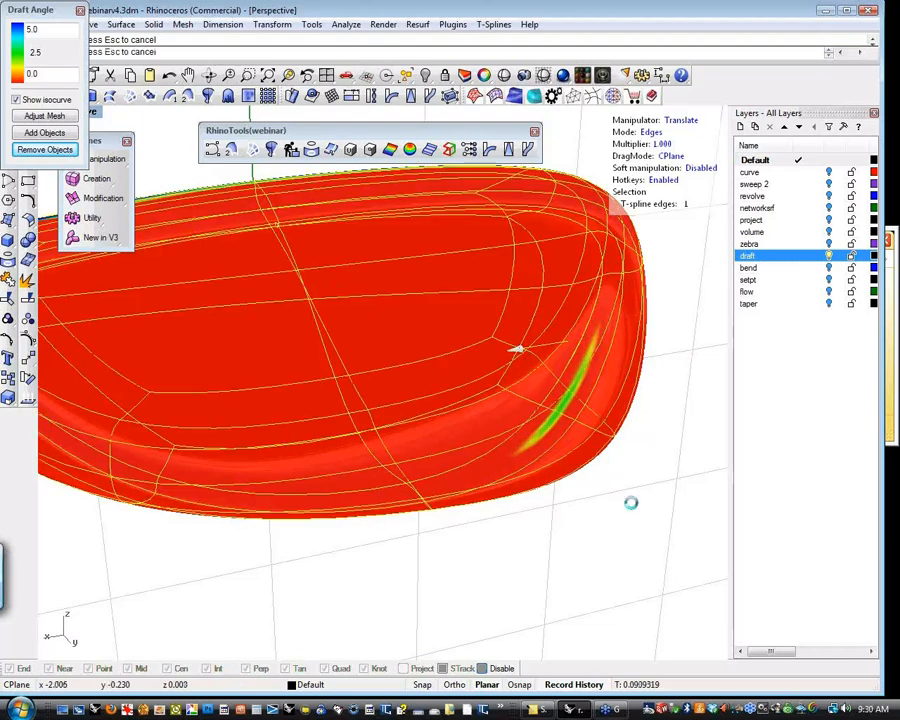
Deselect the cavity edge and examine the draft angle colours over the whole club head from the toe side.
{"action": "scroll", "coordinate": [631, 502], "scroll_direction": "down", "scroll_amount": 6}
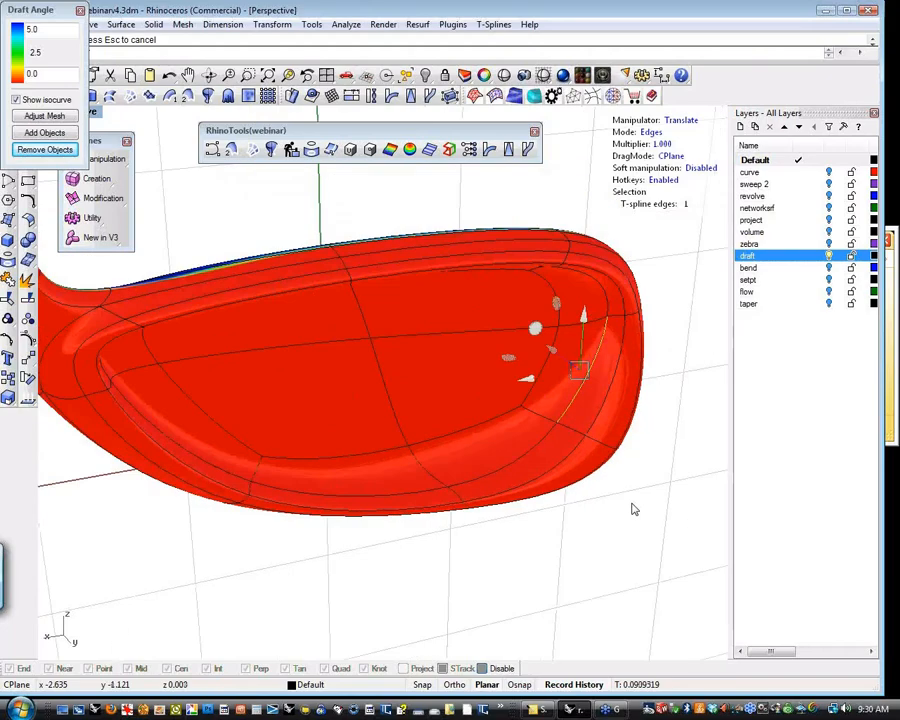
{"action": "left_click", "coordinate": [626, 527]}
{"action": "scroll", "coordinate": [628, 532], "scroll_direction": "down", "scroll_amount": 6}
{"action": "right_click_drag", "start_coordinate": [628, 532], "coordinate": [430, 530]}
{"action": "scroll", "coordinate": [530, 570], "scroll_direction": "up", "scroll_amount": 5}
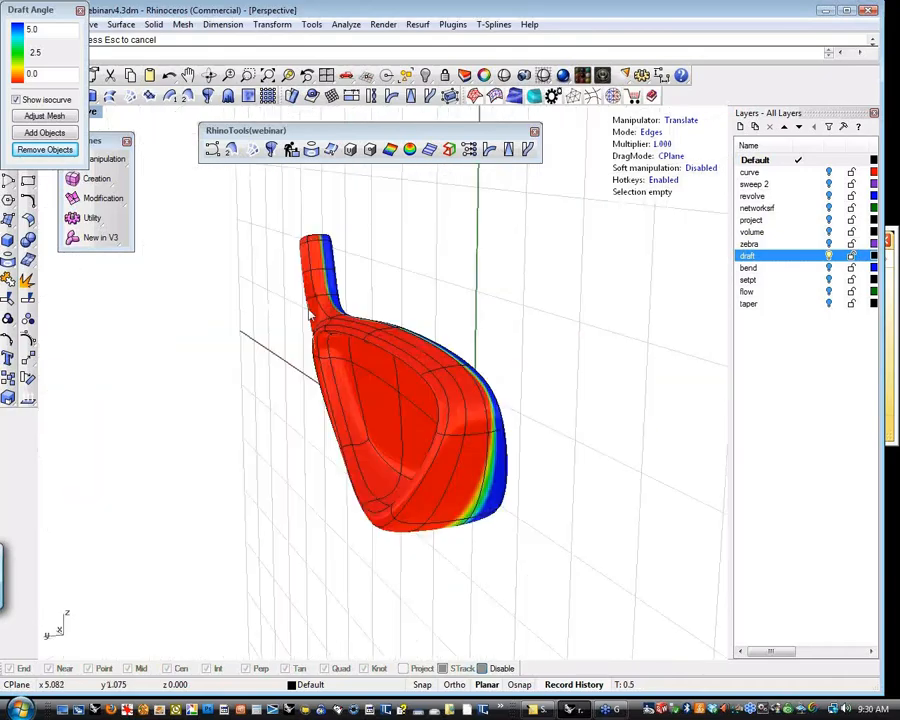
{"action": "scroll", "coordinate": [304, 320], "scroll_direction": "up", "scroll_amount": 3}
{"action": "scroll", "coordinate": [304, 320], "scroll_direction": "down", "scroll_amount": 3}
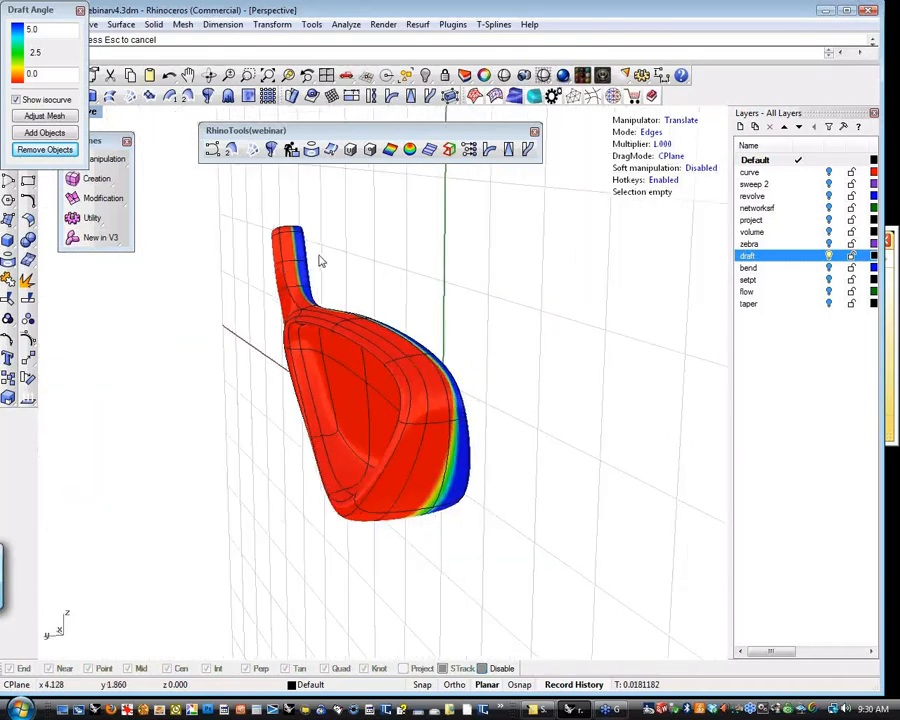
Close the draft angle analysis, hide the draft layer and show the bend layer with its ring.
{"action": "left_click", "coordinate": [81, 10]}
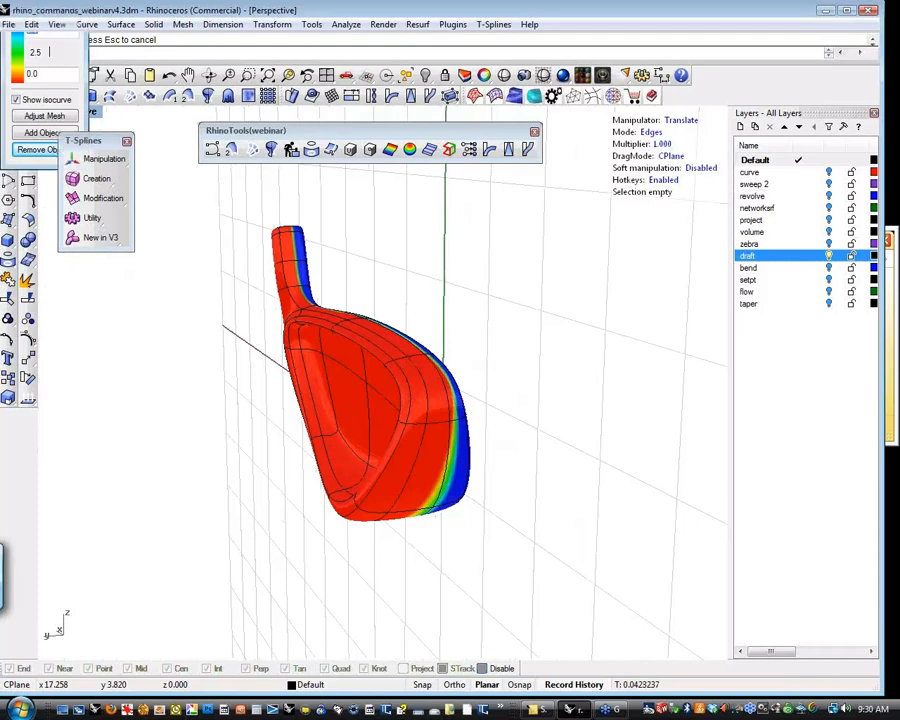
{"action": "right_click_drag", "start_coordinate": [495, 361], "coordinate": [530, 350]}
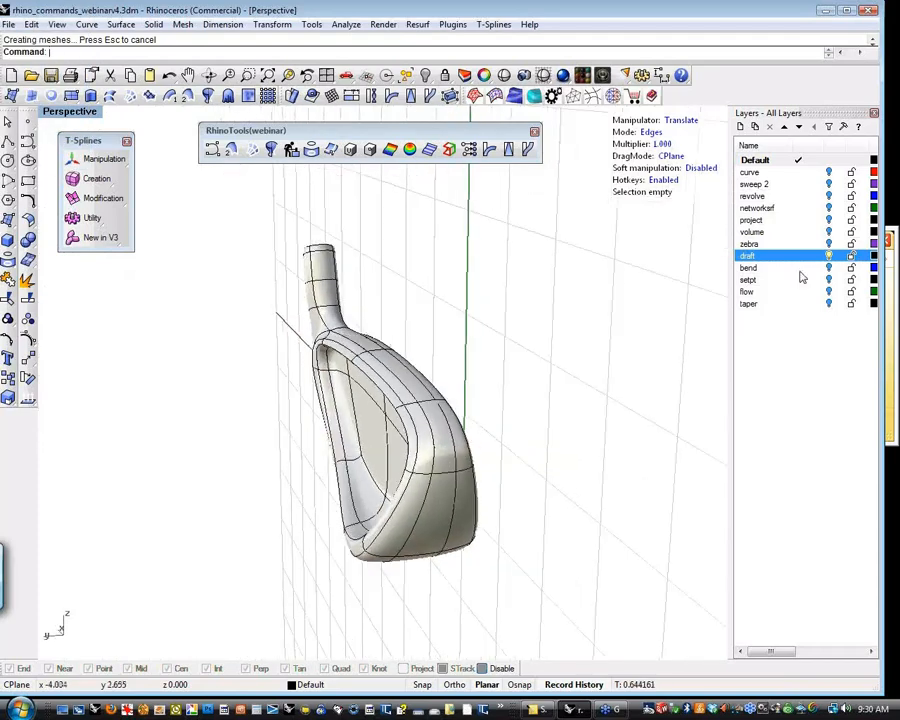
{"action": "left_click", "coordinate": [828, 256]}
{"action": "left_click", "coordinate": [828, 268]}
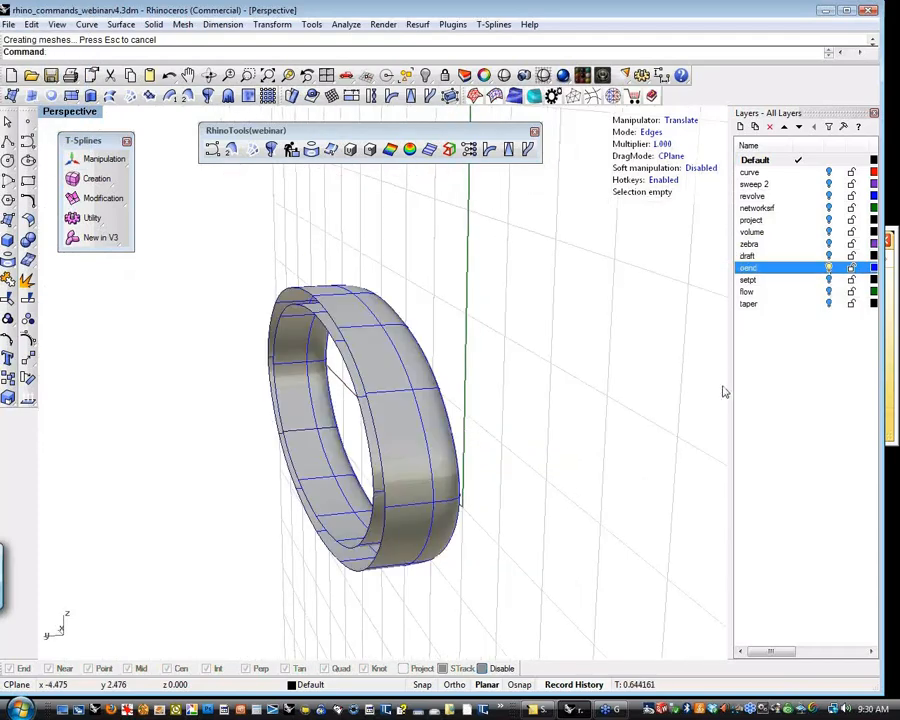
{"action": "right_click_drag", "start_coordinate": [641, 437], "coordinate": [378, 185]}
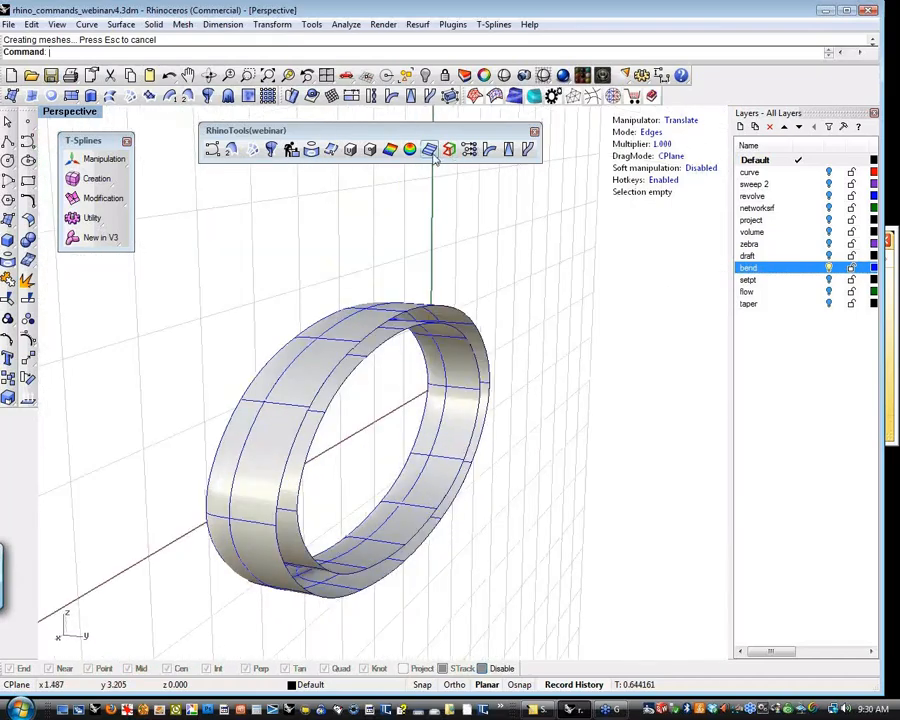
Run an edge analysis on the ring, showing all edges and then only the naked edges.
{"action": "left_click", "coordinate": [377, 328]}
{"action": "left_click", "coordinate": [450, 152]}
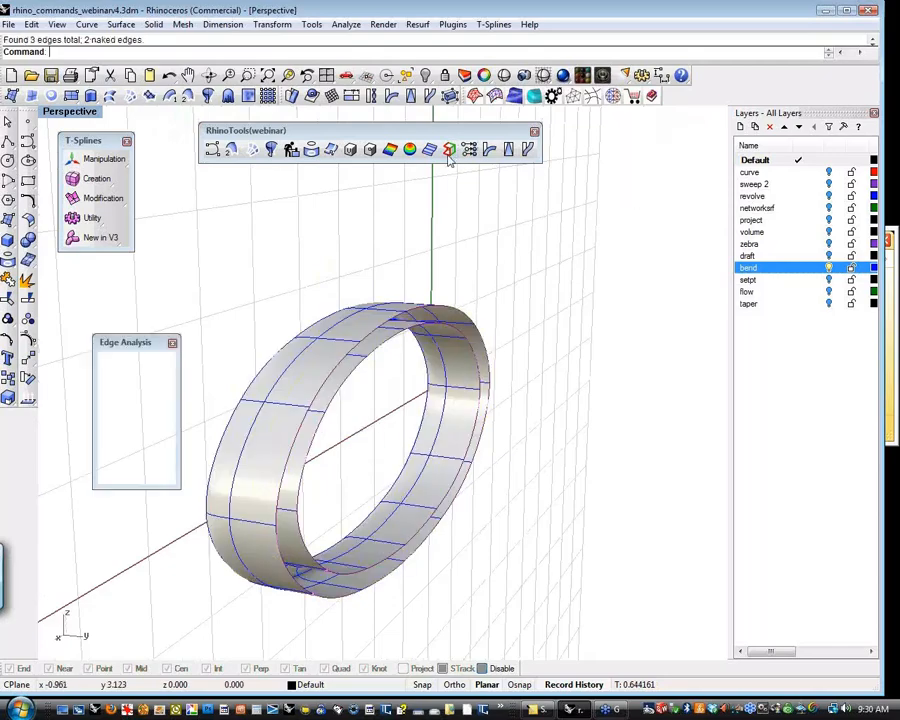
{"action": "right_click_drag", "start_coordinate": [508, 314], "coordinate": [445, 380]}
{"action": "left_click", "coordinate": [109, 370]}
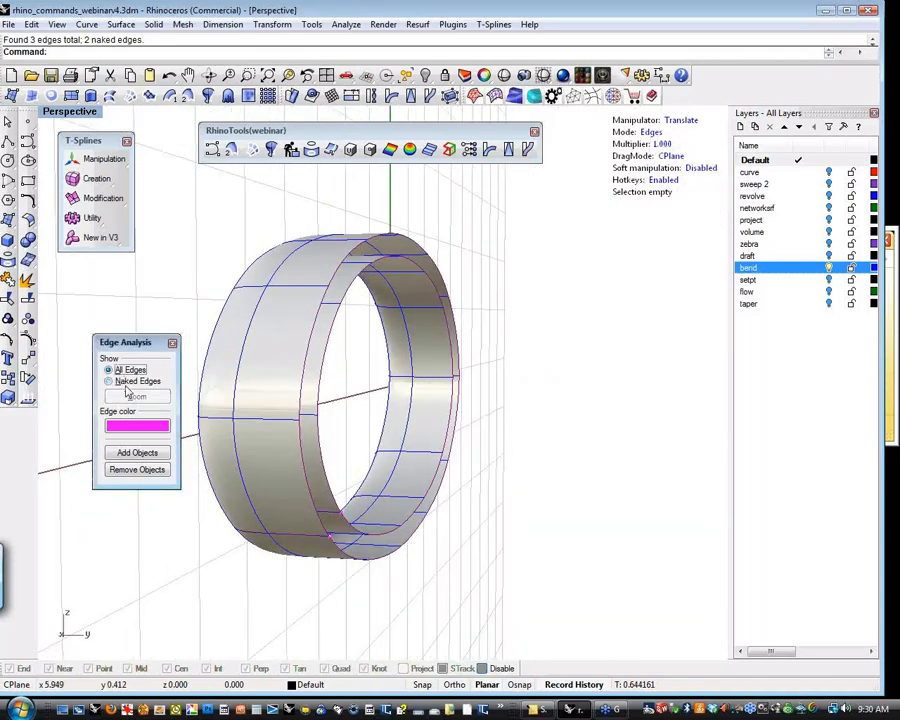
{"action": "left_click", "coordinate": [109, 381]}
{"action": "right_click_drag", "start_coordinate": [262, 315], "coordinate": [273, 396]}
{"action": "right_click_drag", "start_coordinate": [331, 484], "coordinate": [512, 382]}
Swap the bend layer for the draft layer and add the club head to the naked edge analysis.
{"action": "left_click", "coordinate": [829, 268]}
{"action": "left_click", "coordinate": [829, 256]}
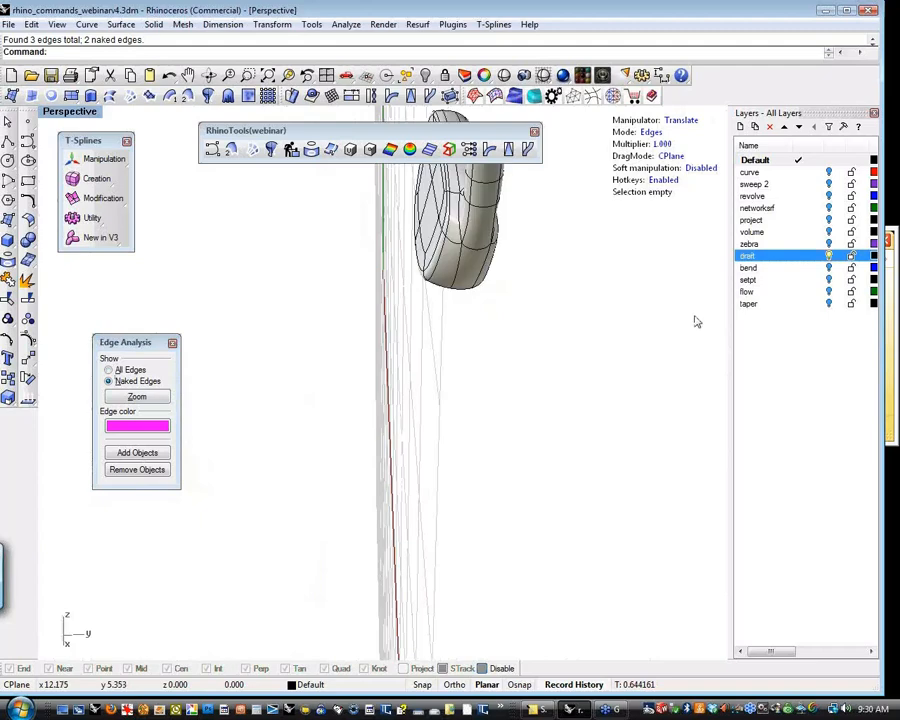
{"action": "right_click_drag", "start_coordinate": [697, 321], "coordinate": [515, 513]}
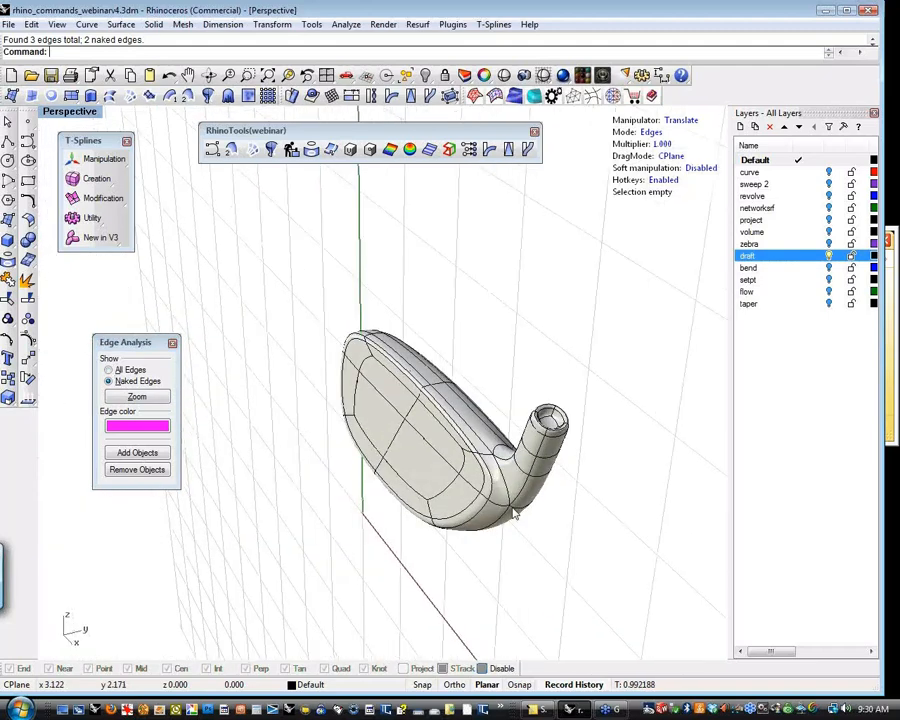
{"action": "left_click", "coordinate": [161, 453]}
{"action": "left_click", "coordinate": [368, 445]}
{"action": "right_click", "coordinate": [241, 482]}
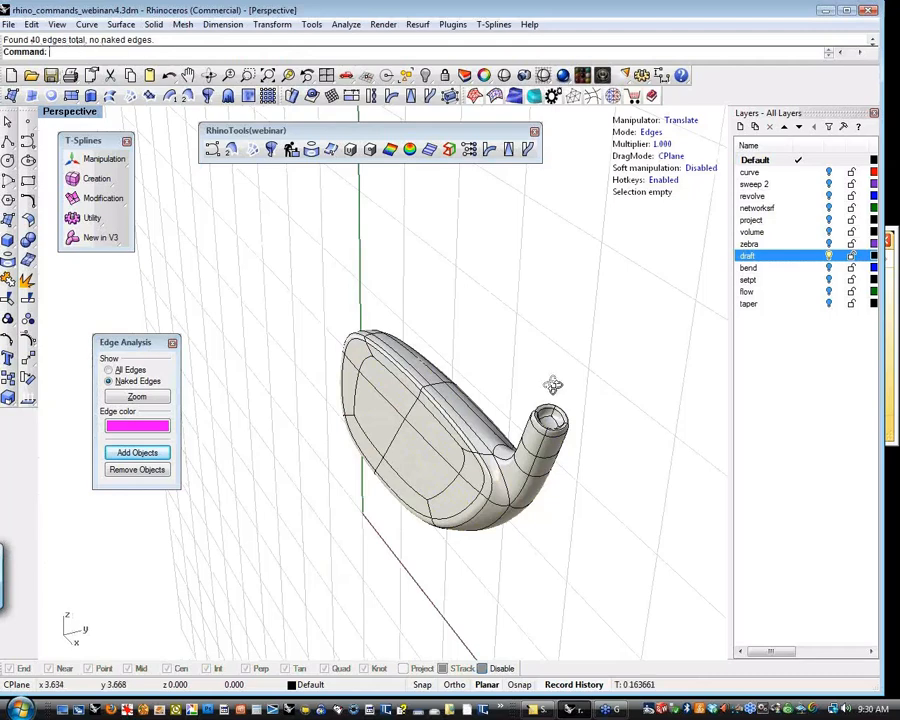
{"action": "right_click_drag", "start_coordinate": [552, 382], "coordinate": [306, 328]}
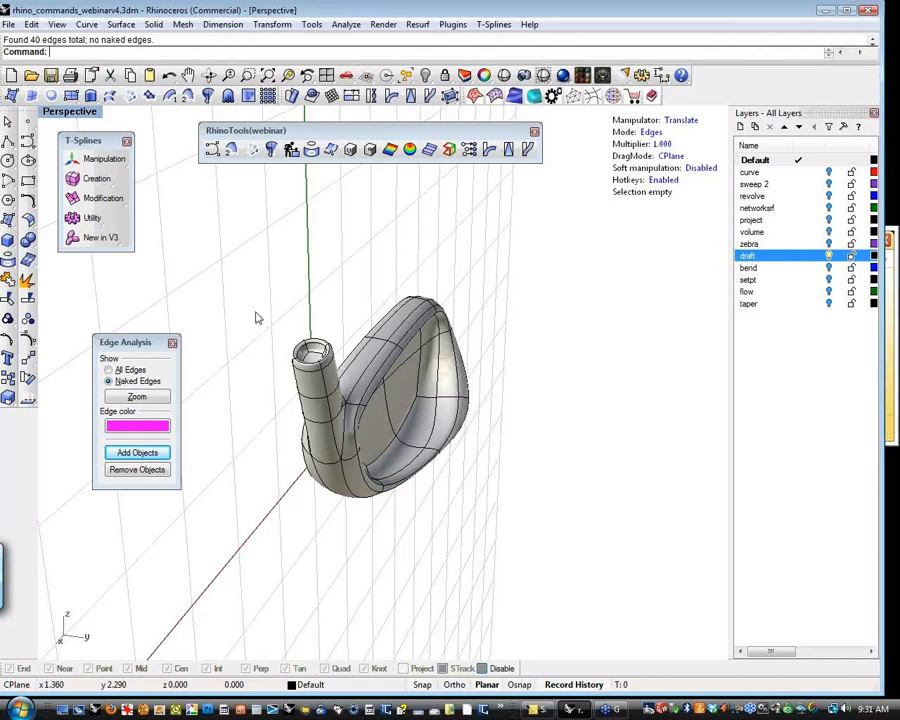
{"action": "right_click_drag", "start_coordinate": [256, 317], "coordinate": [424, 303]}
Hide the draft layer, show the bend layer again and close the edge analysis.
{"action": "scroll", "coordinate": [376, 319], "scroll_direction": "up", "scroll_amount": 2}
{"action": "left_click", "coordinate": [828, 256]}
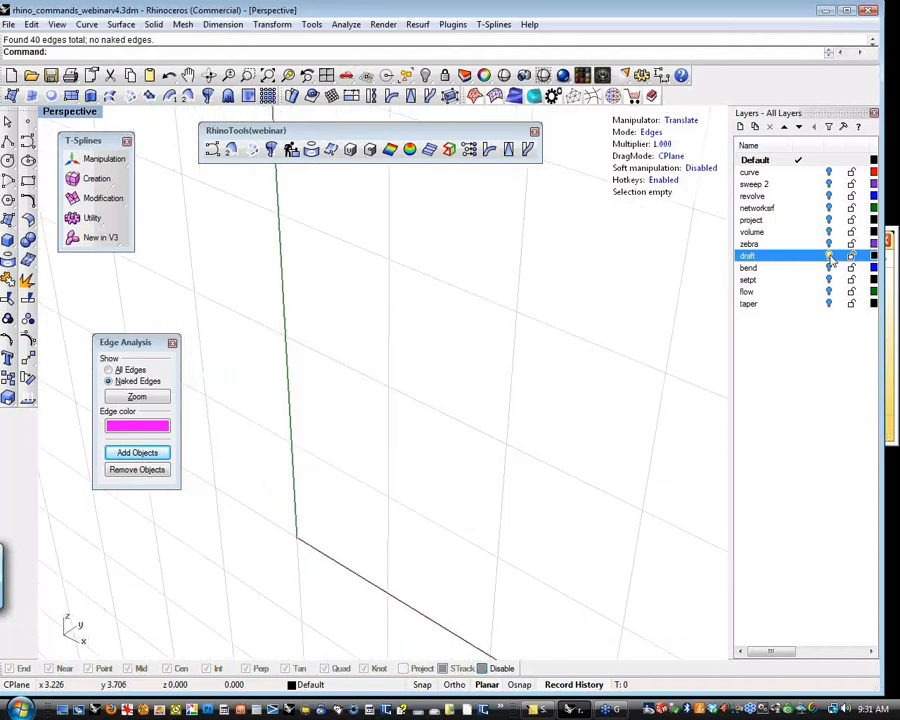
{"action": "left_click", "coordinate": [828, 267]}
{"action": "scroll", "coordinate": [398, 305], "scroll_direction": "down", "scroll_amount": 5}
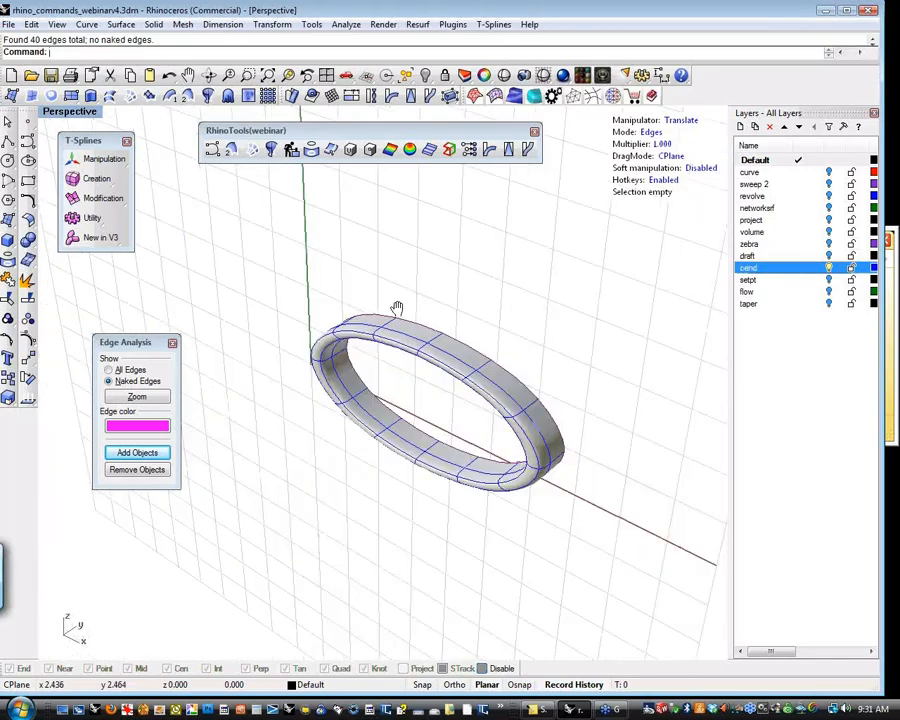
{"action": "right_click_drag", "start_coordinate": [398, 305], "coordinate": [460, 352]}
{"action": "left_click", "coordinate": [172, 344]}
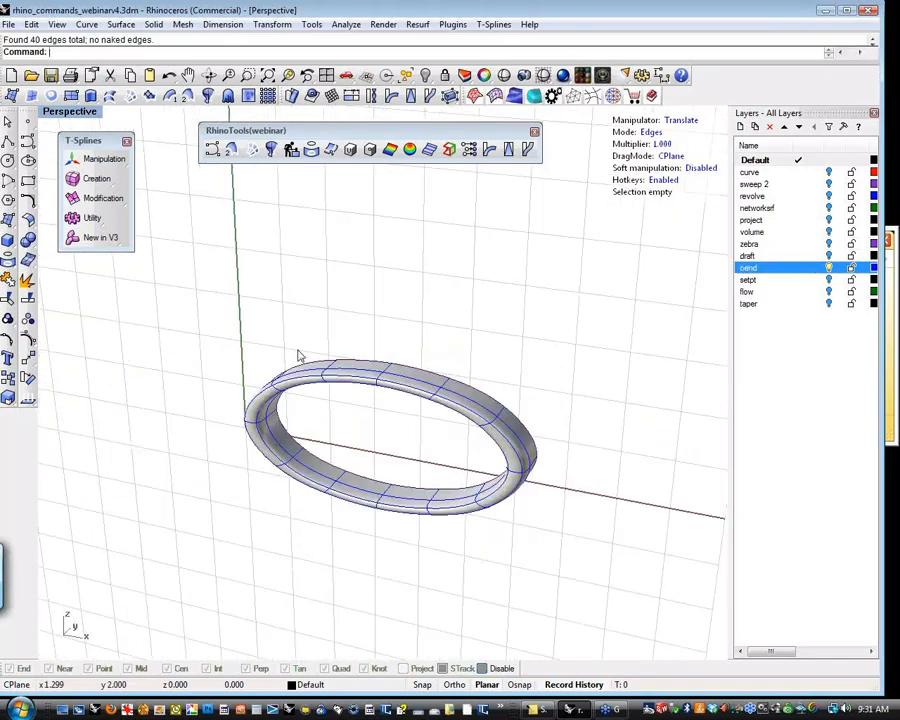
Select the ring surface on the bend layer and convert it to a T-spline surface.
{"action": "right_click_drag", "start_coordinate": [300, 353], "coordinate": [347, 404]}
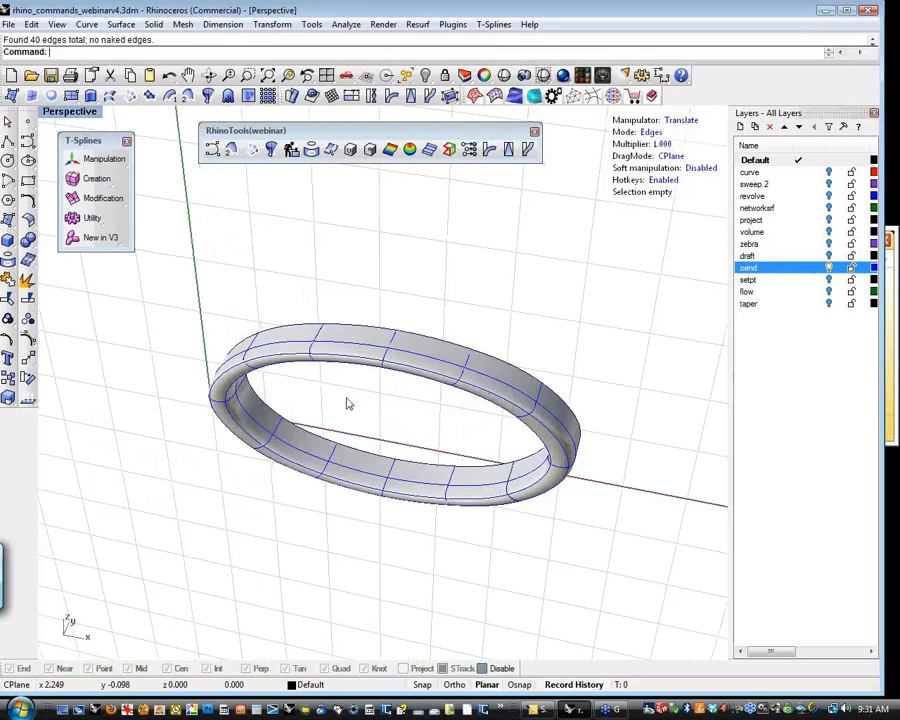
{"action": "scroll", "coordinate": [347, 404], "scroll_direction": "up", "scroll_amount": 2}
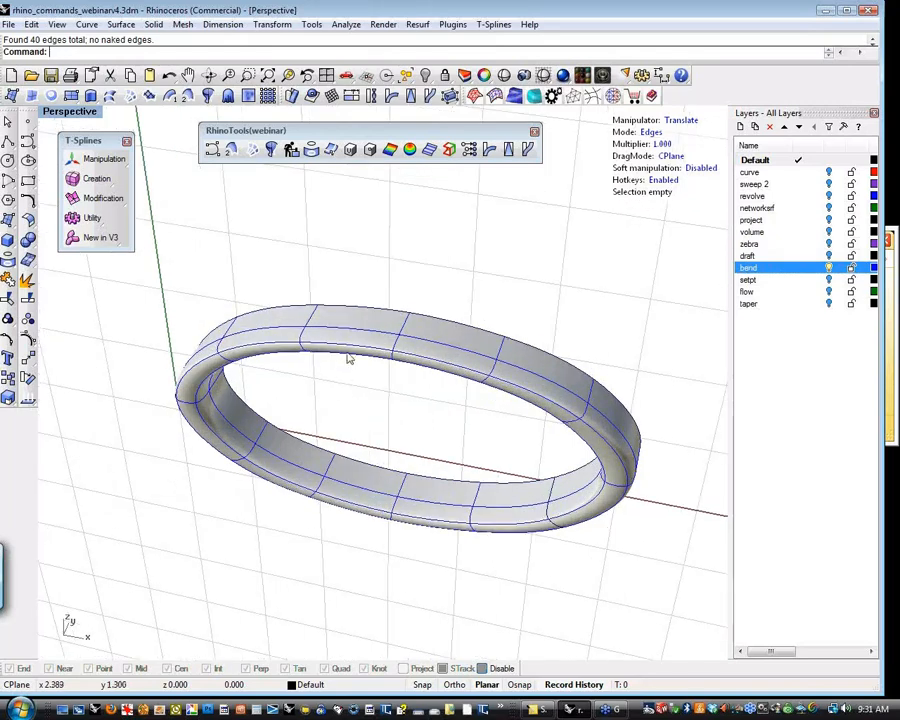
{"action": "left_click", "coordinate": [347, 358]}
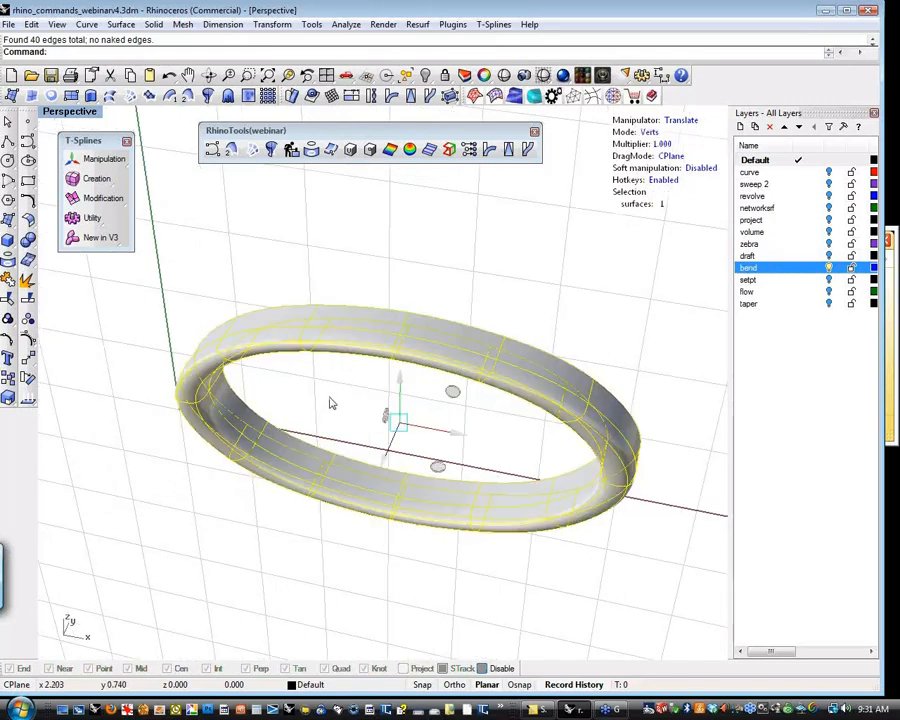
{"action": "right_click_drag", "start_coordinate": [330, 403], "coordinate": [394, 344]}
{"action": "left_click", "coordinate": [332, 385]}
{"action": "left_click", "coordinate": [394, 344]}
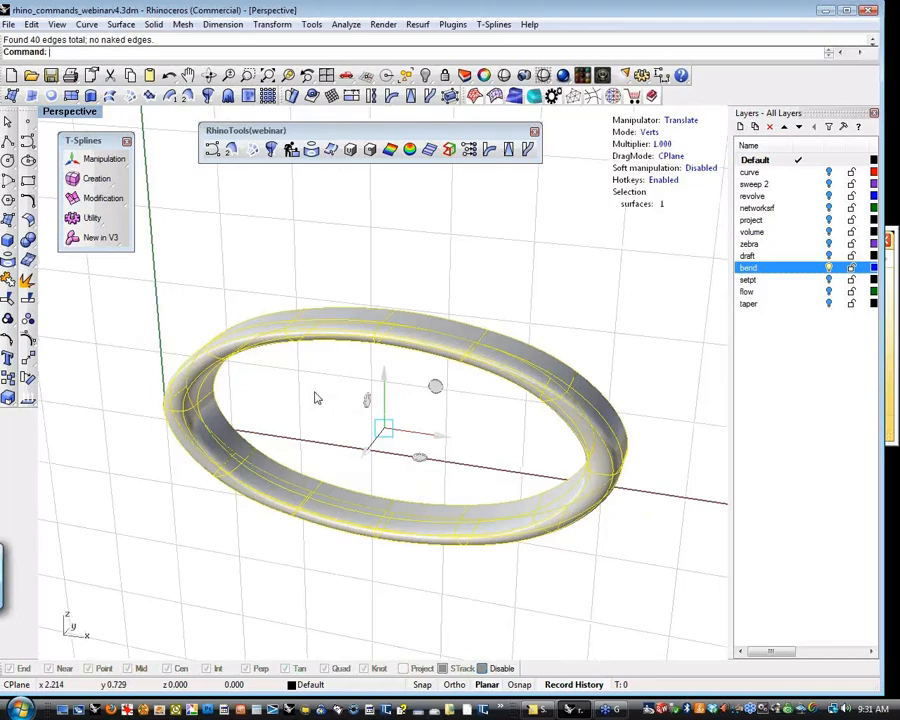
{"action": "left_click", "coordinate": [118, 181]}
{"action": "left_click", "coordinate": [176, 193]}
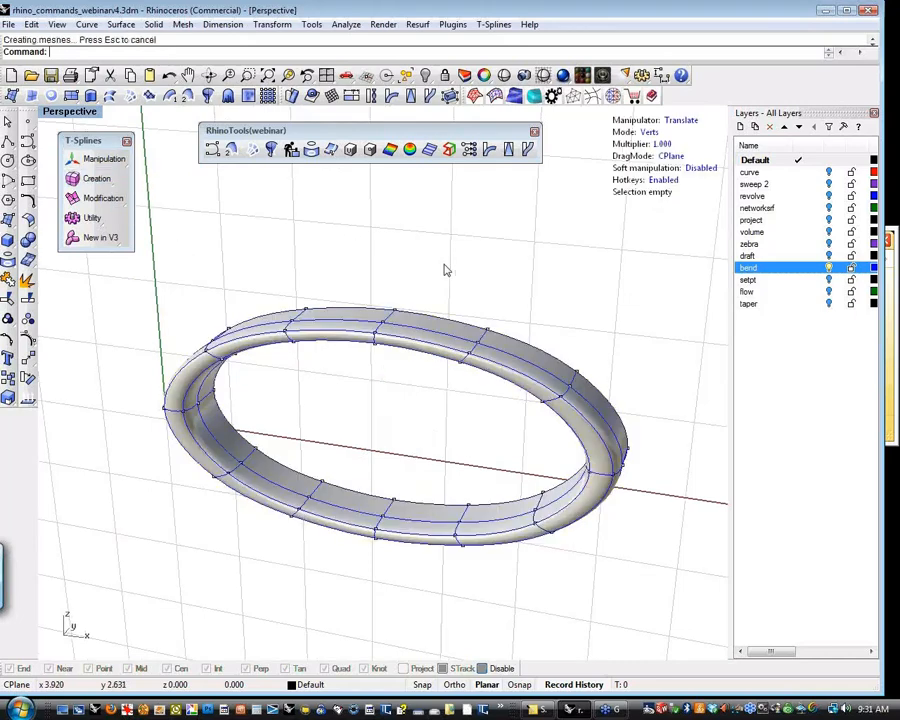
Bend the whole T-spline ring in the Top view, placing the spine's start at the ring's end near the origin.
{"action": "right_click_drag", "start_coordinate": [442, 266], "coordinate": [436, 416]}
{"action": "scroll", "coordinate": [275, 368], "scroll_direction": "up", "scroll_amount": 4}
{"action": "scroll", "coordinate": [437, 418], "scroll_direction": "down", "scroll_amount": 4}
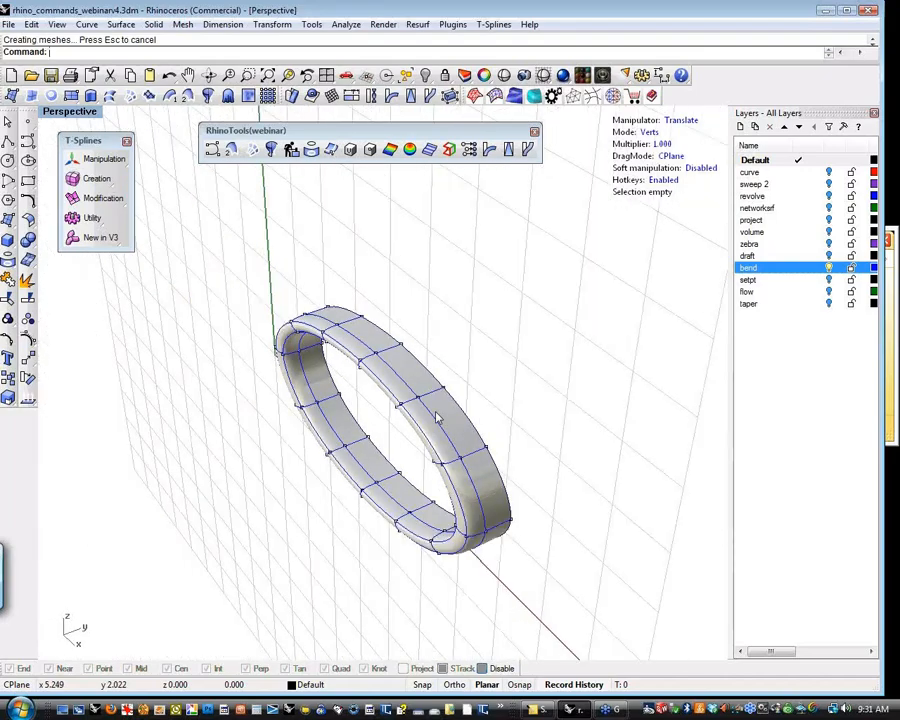
{"action": "key", "text": "f"}
{"action": "left_click", "coordinate": [336, 333]}
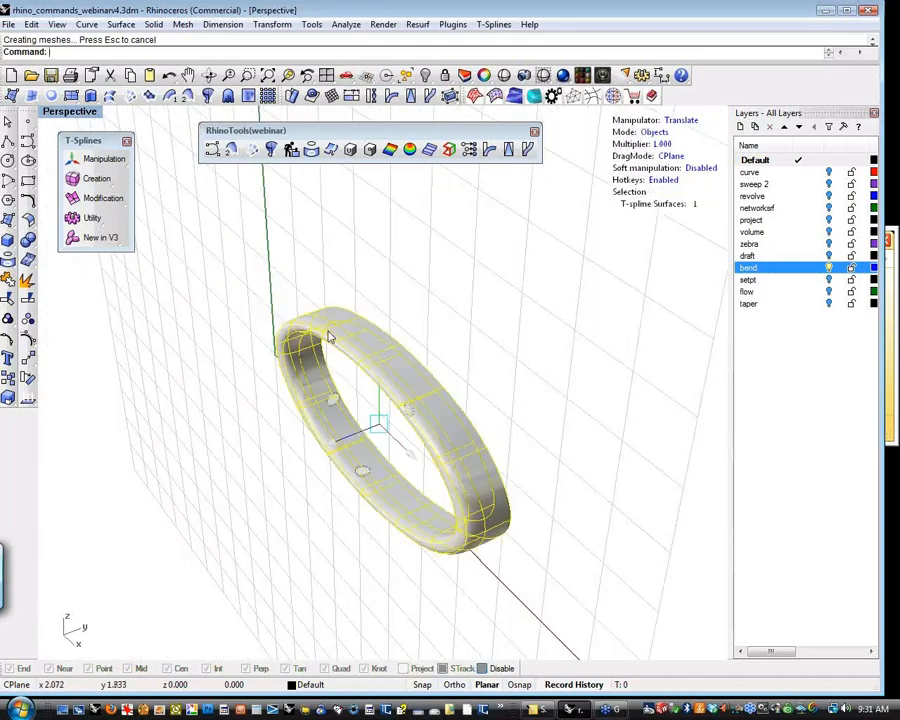
{"action": "key", "text": "ctrl+F1"}
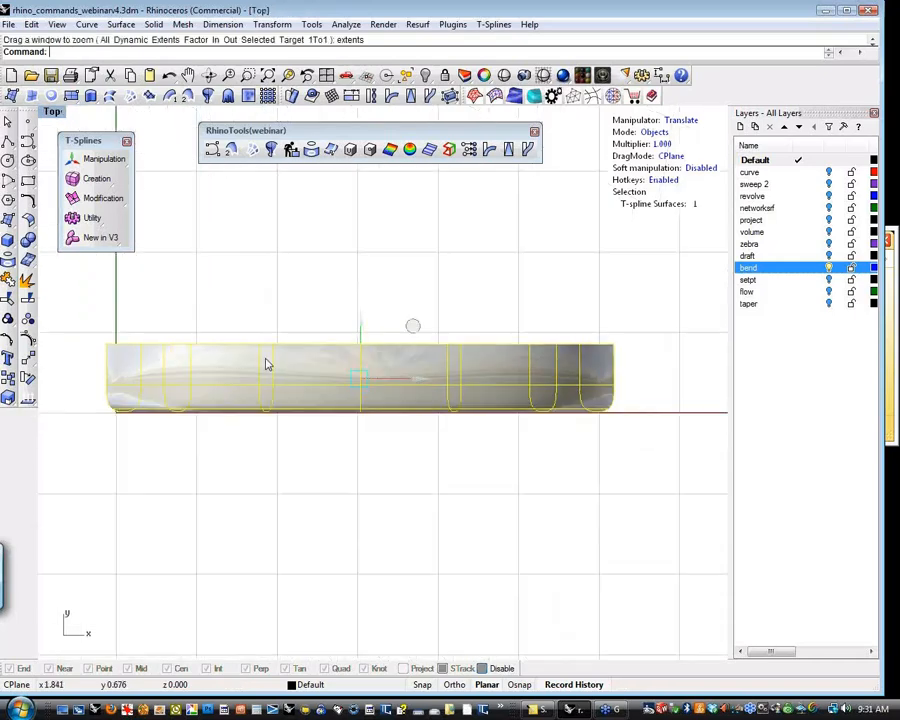
{"action": "left_click", "coordinate": [160, 393]}
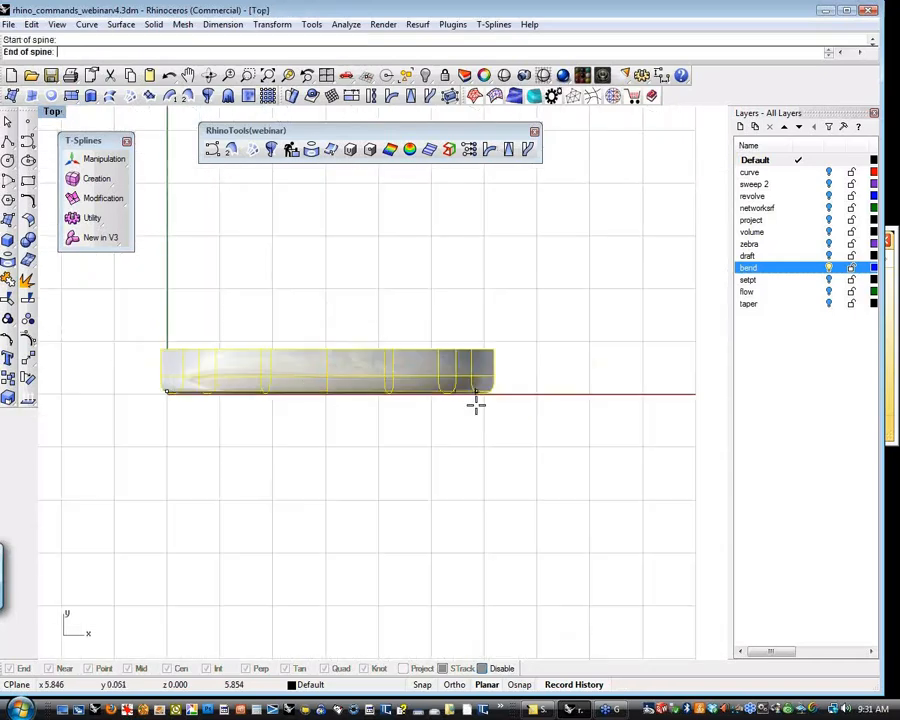
Bend the whole ring surface upward along a spine at its base in the Top view, and undo the bend.
{"action": "left_click", "coordinate": [478, 398]}
{"action": "left_click", "coordinate": [488, 287]}
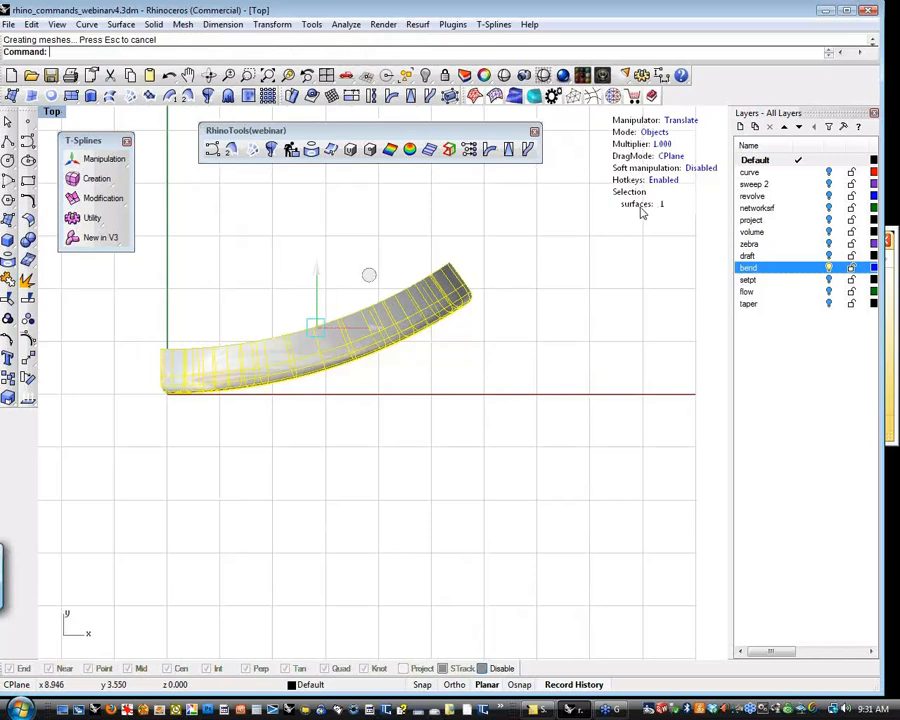
{"action": "key", "text": "ctrl+z"}
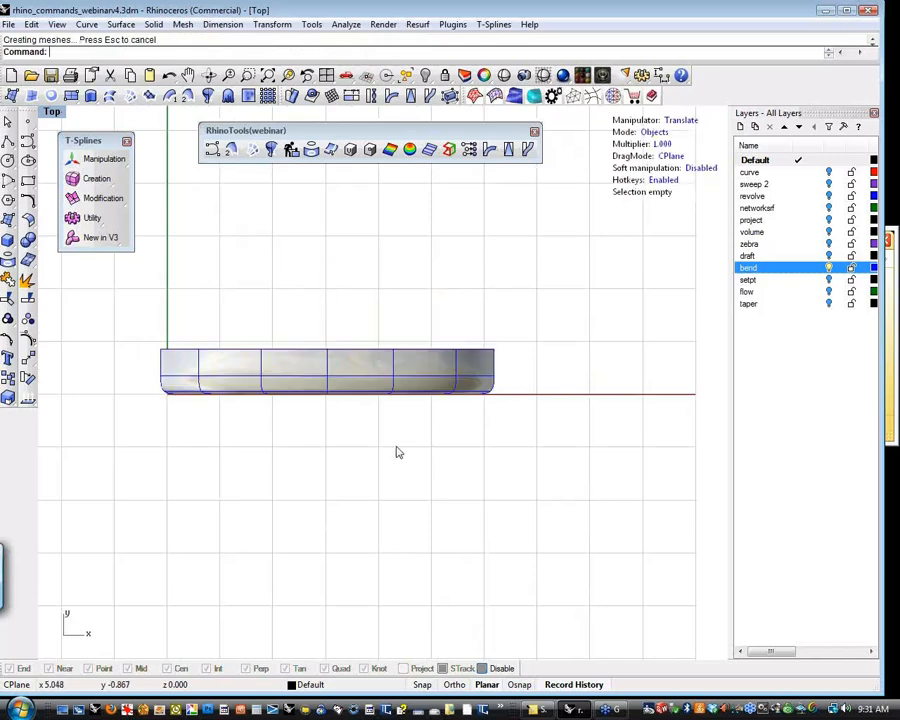
Select all T-spline vertices of the ring and bend them strongly upward along a spine at its base.
{"action": "key", "text": "a"}
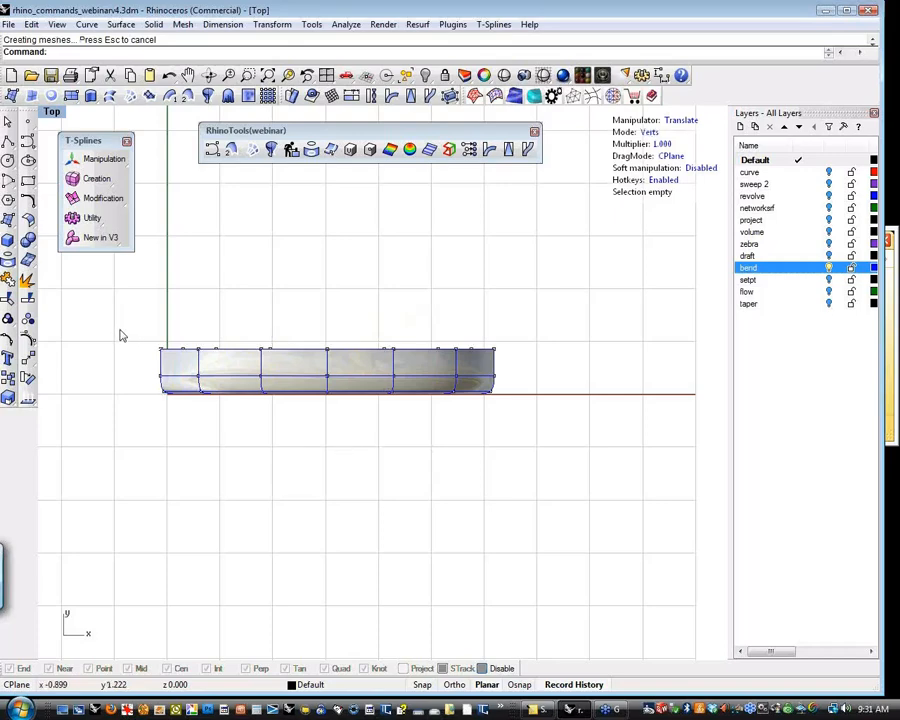
{"action": "left_click_drag", "start_coordinate": [120, 335], "coordinate": [546, 424]}
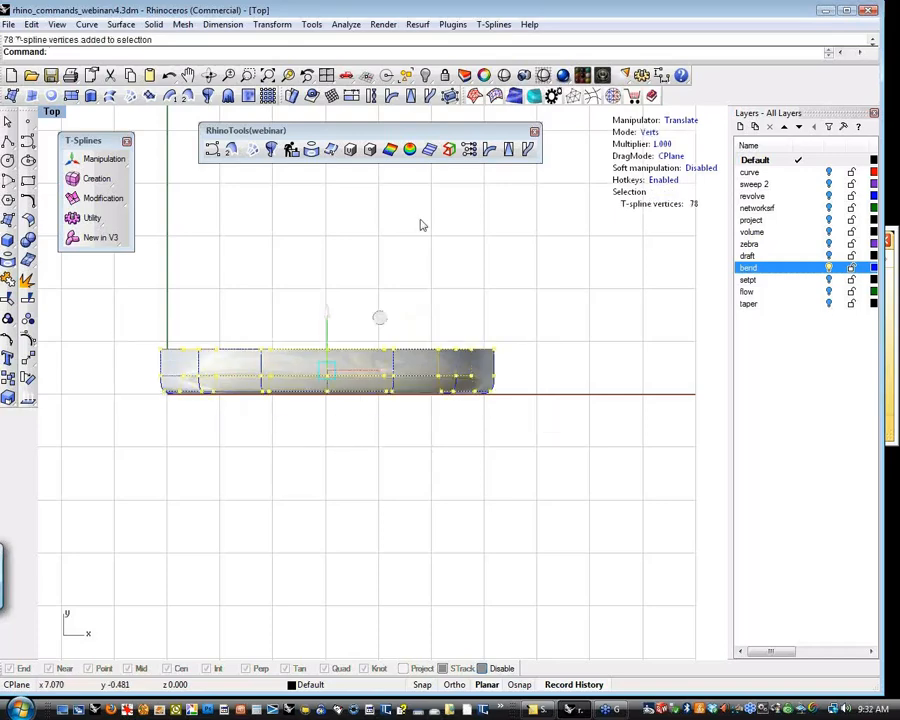
{"action": "left_click", "coordinate": [489, 149]}
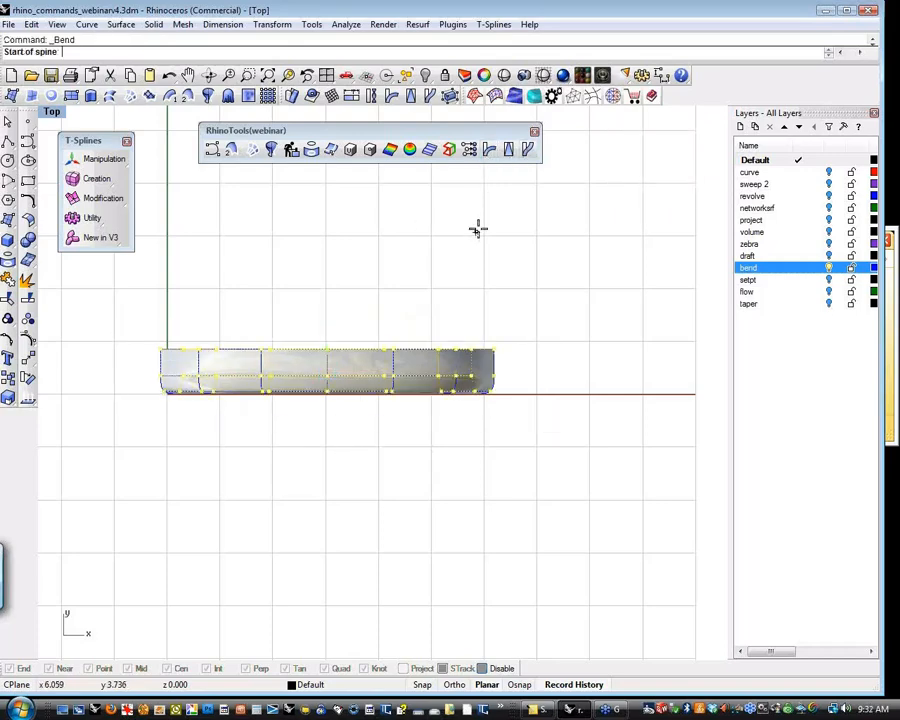
{"action": "left_click", "coordinate": [157, 394]}
{"action": "left_click", "coordinate": [512, 395]}
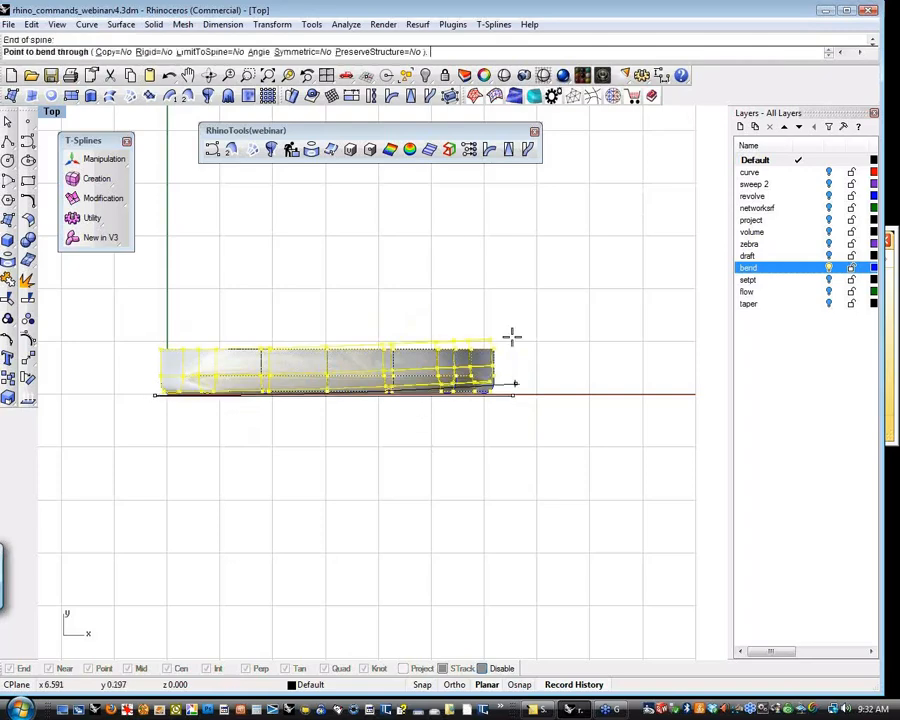
{"action": "left_click", "coordinate": [437, 239]}
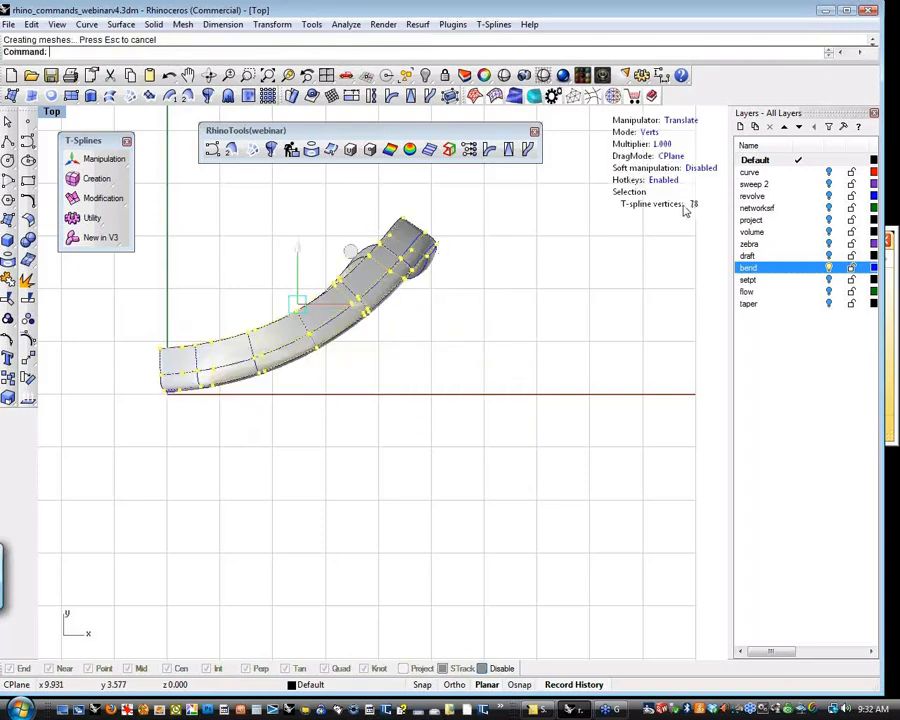
{"action": "left_click", "coordinate": [555, 288]}
{"action": "key", "text": "ctrl+F4"}
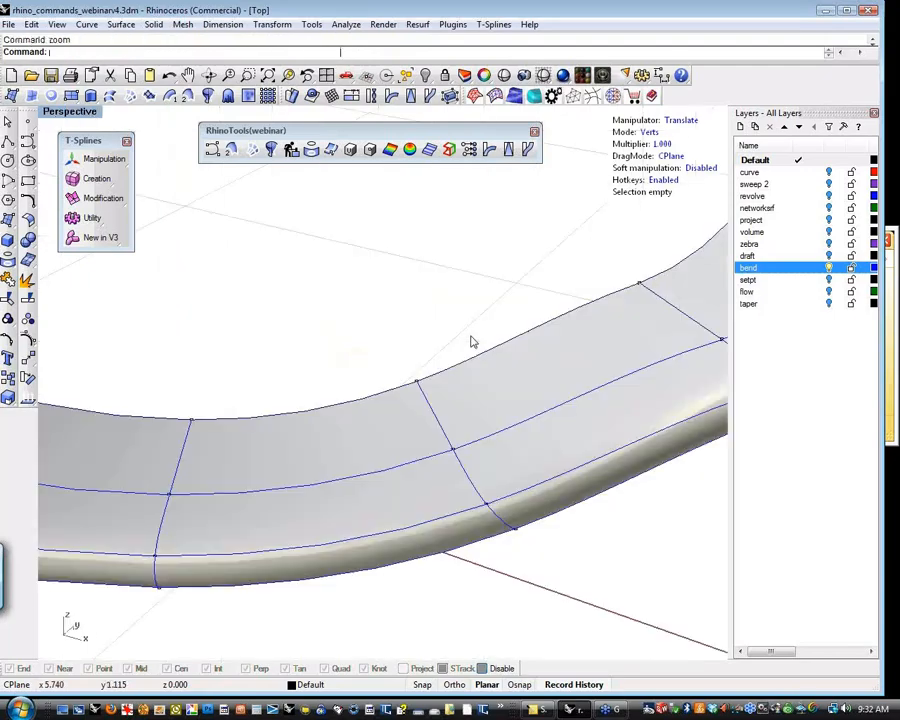
{"action": "right_click_drag", "start_coordinate": [498, 369], "coordinate": [401, 345]}
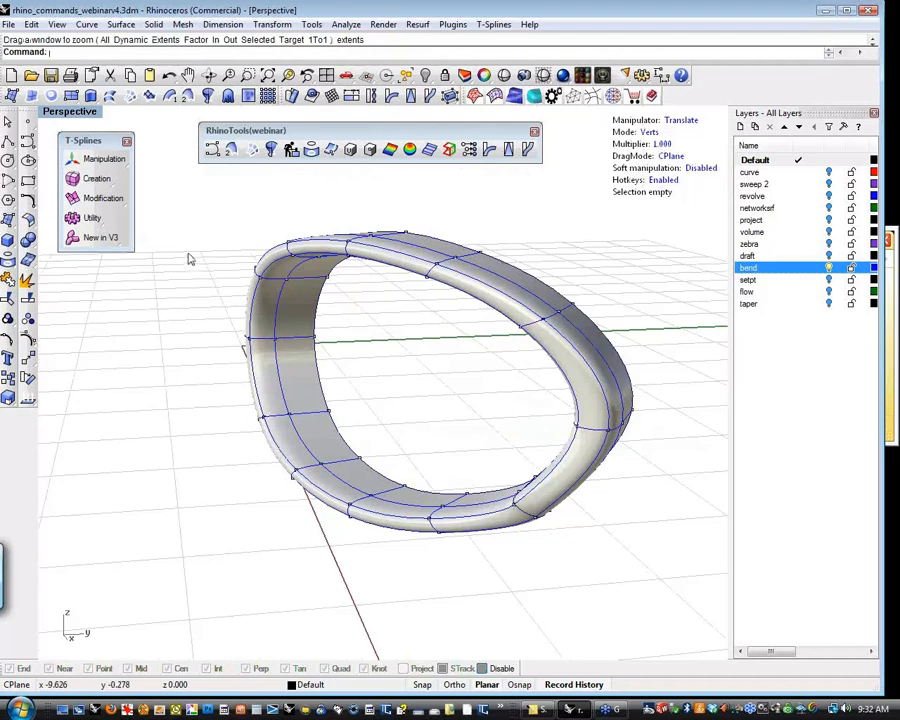
Inspect the ring in perspective, selecting it as a single T-spline object to examine its surface.
{"action": "left_click", "coordinate": [651, 132]}
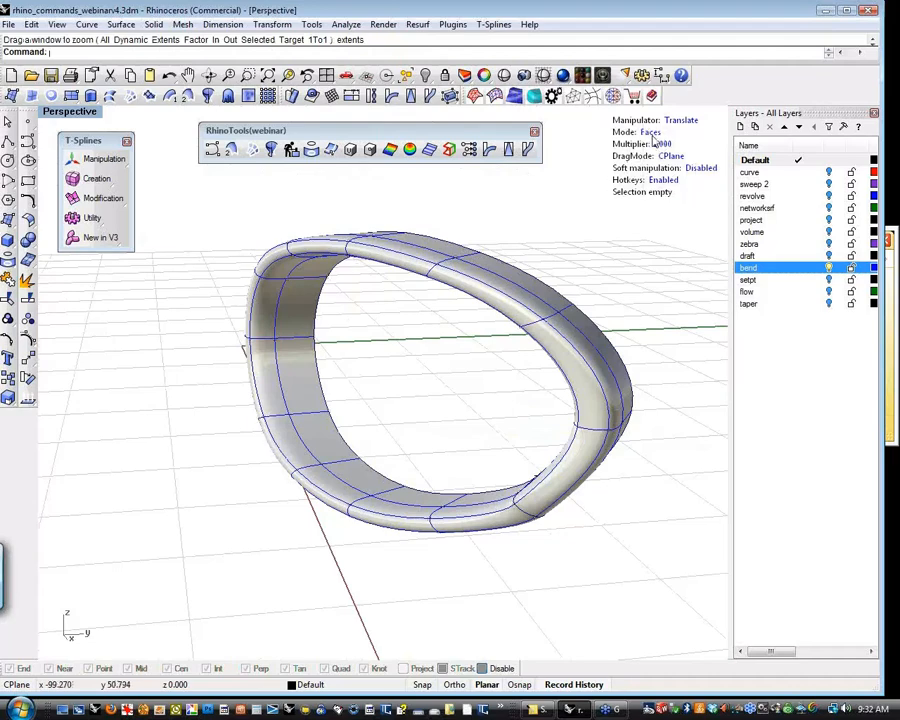
{"action": "left_click", "coordinate": [534, 283]}
{"action": "right_click_drag", "start_coordinate": [564, 250], "coordinate": [517, 296]}
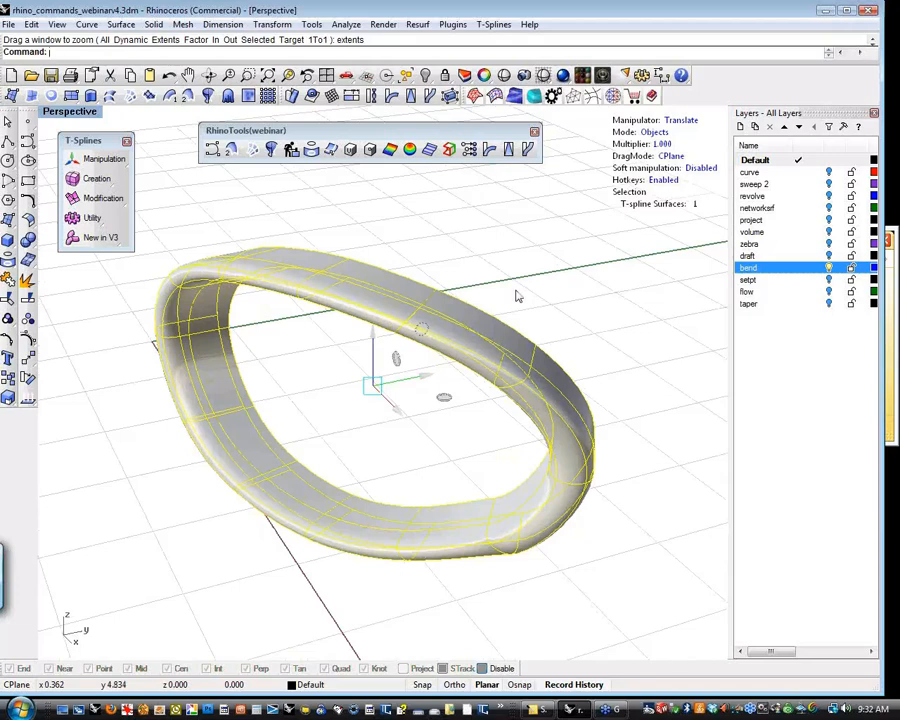
{"action": "left_click", "coordinate": [520, 296]}
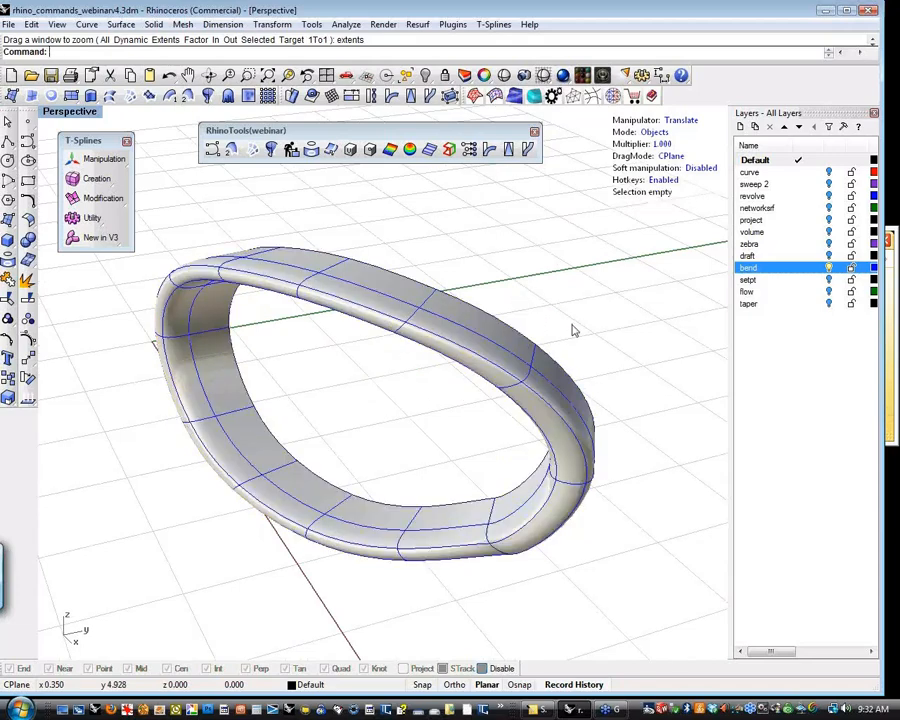
{"action": "right_click_drag", "start_coordinate": [572, 326], "coordinate": [447, 397]}
Bend all the ring's vertices gently upward in the Top view, using a spine through the middle of its height.
{"action": "key", "text": "ctrl+F1"}
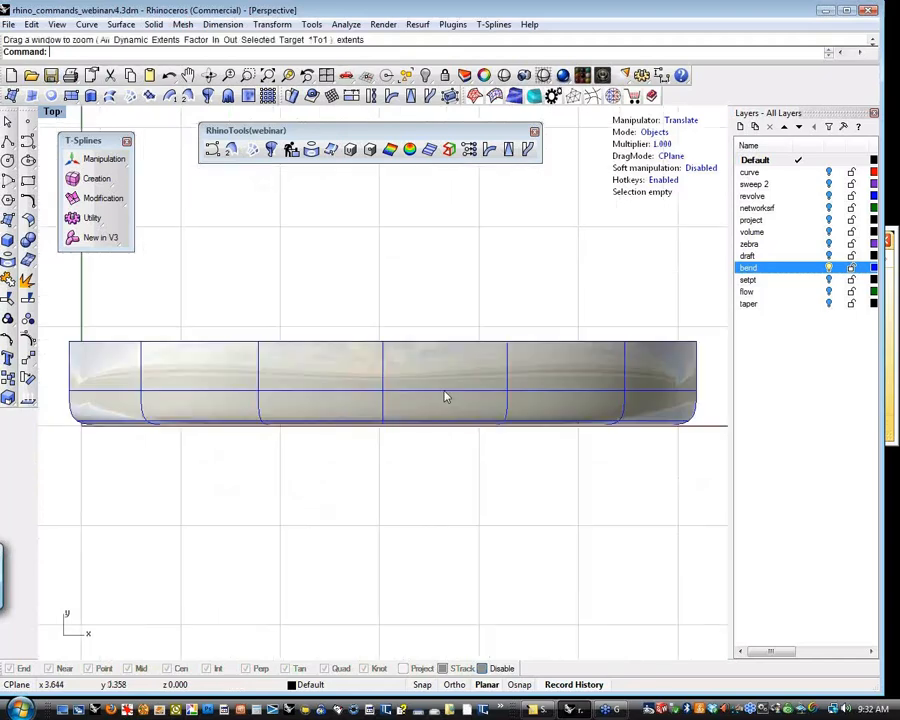
{"action": "scroll", "coordinate": [446, 396], "scroll_direction": "down", "scroll_amount": 6}
{"action": "left_click_drag", "start_coordinate": [197, 317], "coordinate": [675, 455]}
{"action": "left_click", "coordinate": [489, 150]}
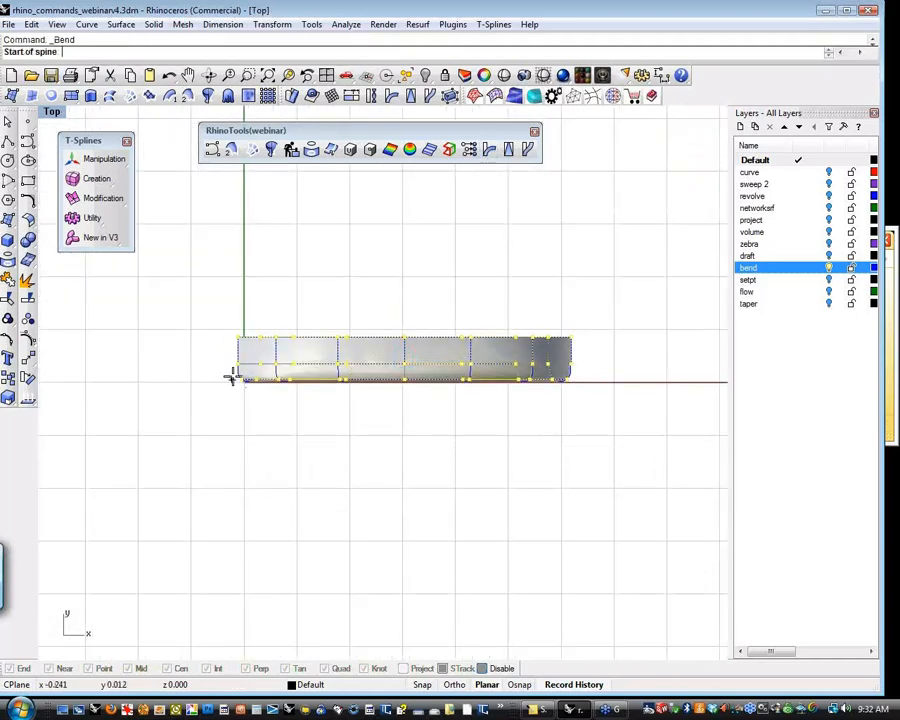
{"action": "left_click", "coordinate": [225, 356]}
{"action": "left_click", "coordinate": [594, 357]}
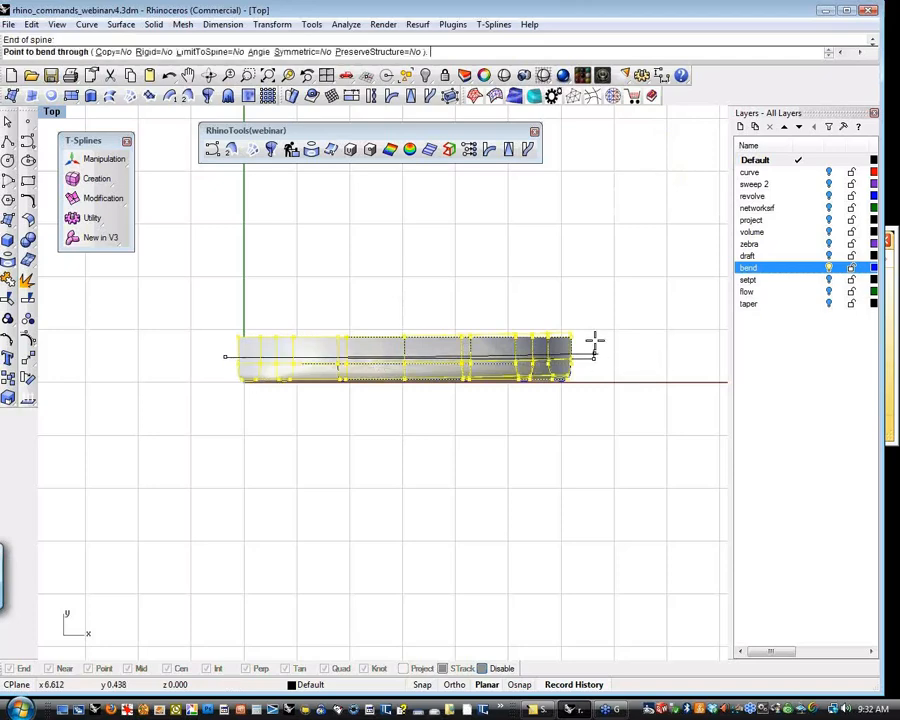
{"action": "left_click", "coordinate": [583, 277]}
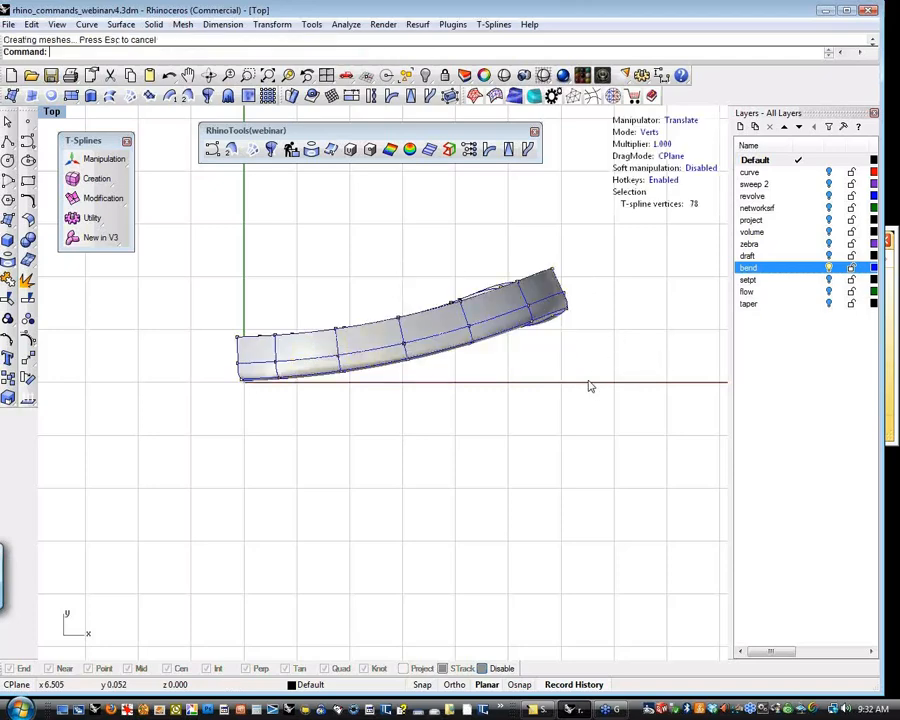
Select both vertex loops along the ring's open edge, covering its inner and outer walls.
{"action": "key", "text": "ctrl+F4"}
{"action": "key", "text": "ctrl+shift+e"}
{"action": "right_click_drag", "start_coordinate": [542, 388], "coordinate": [320, 392]}
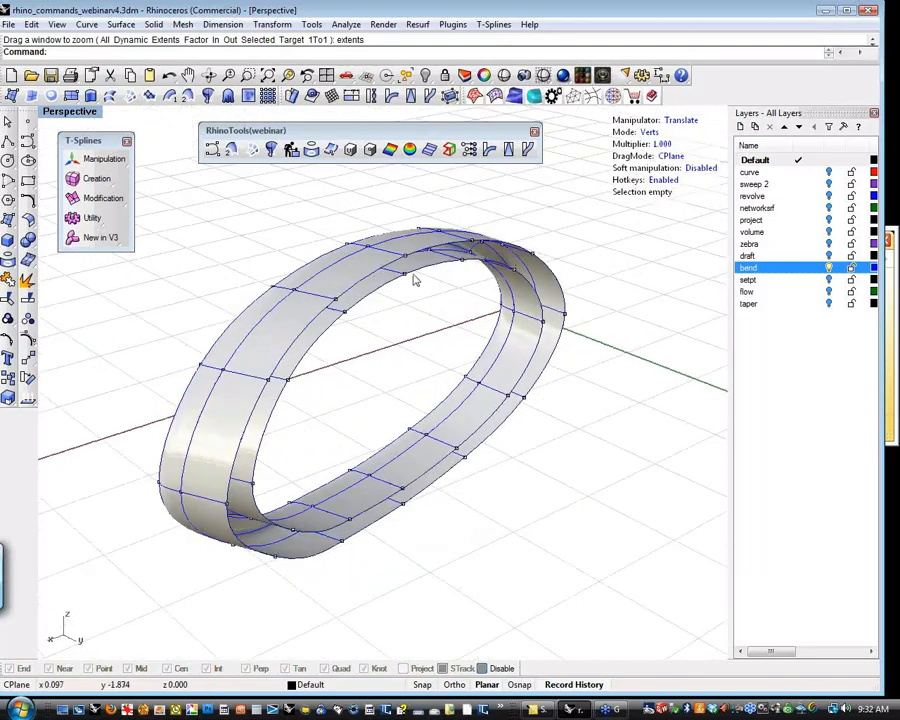
{"action": "key", "text": "s"}
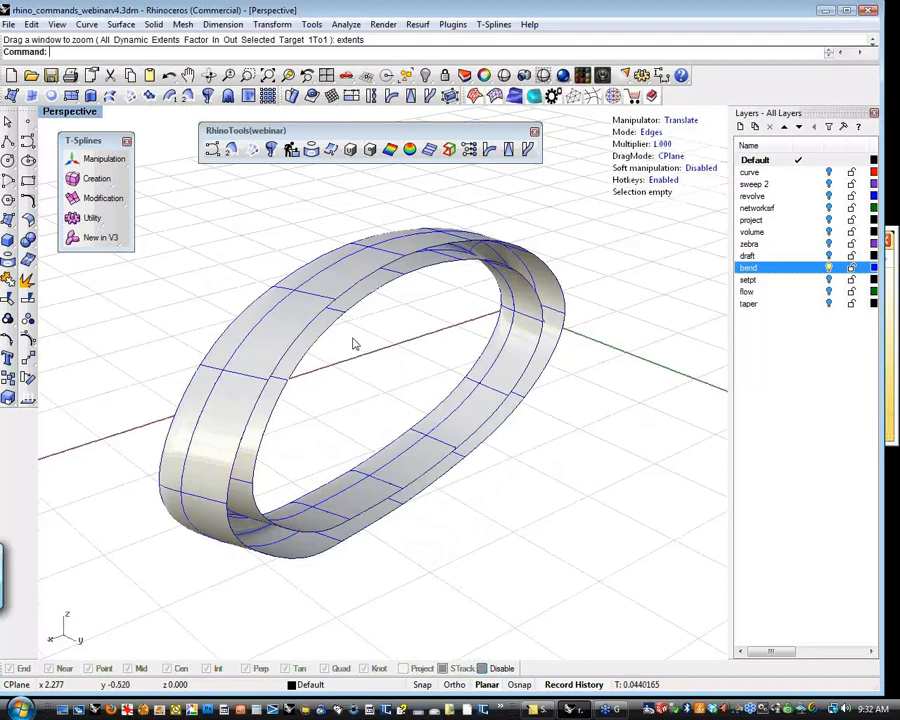
{"action": "key", "text": "a"}
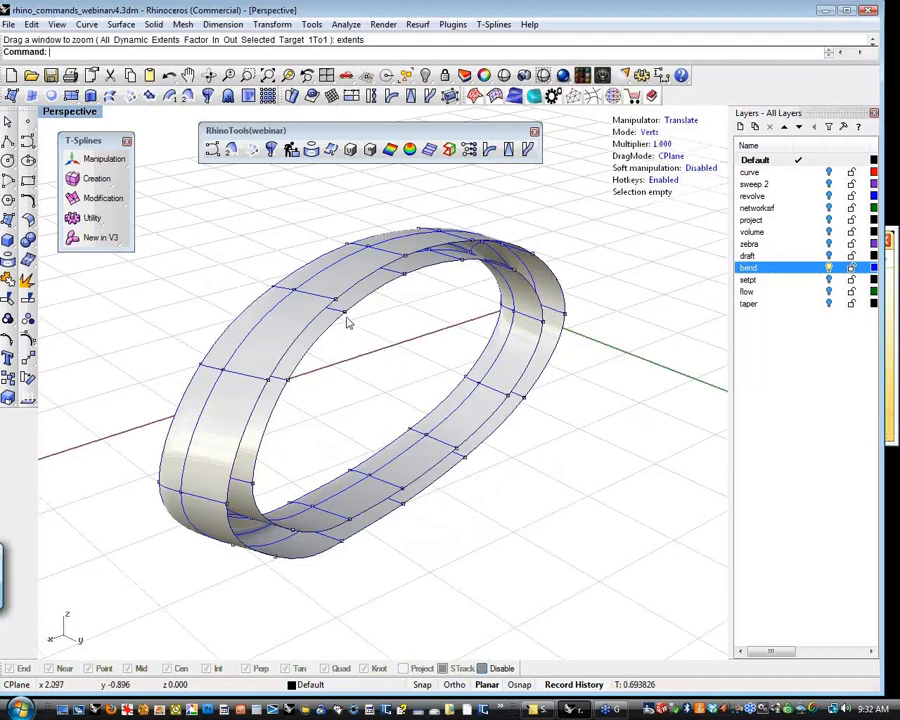
{"action": "left_click", "coordinate": [344, 313]}
{"action": "double_click", "coordinate": [290, 379], "text": "shift"}
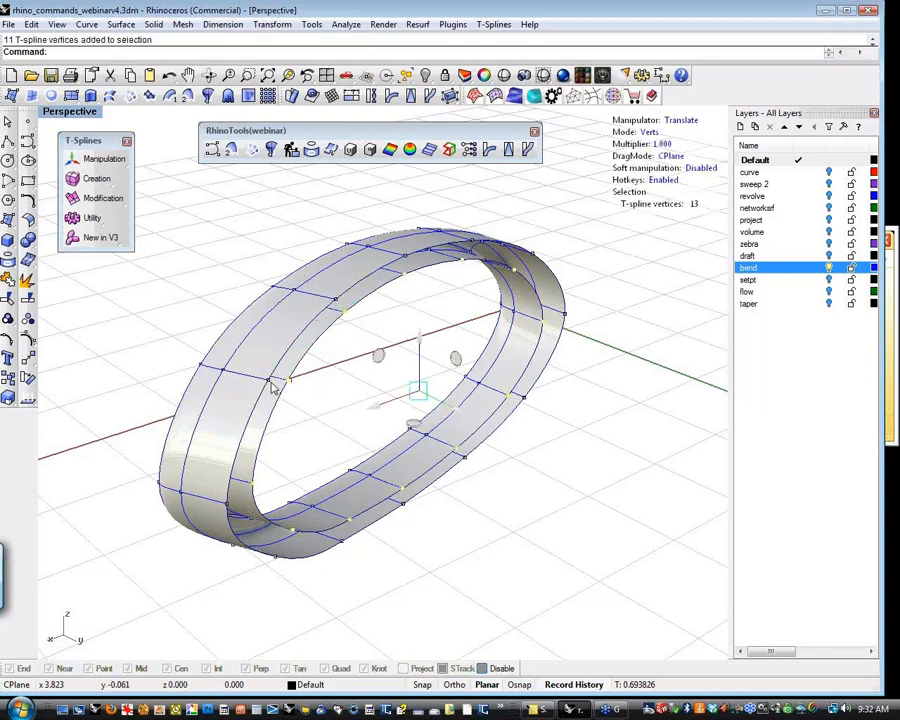
{"action": "left_click", "coordinate": [271, 383]}
{"action": "double_click", "coordinate": [335, 299], "text": "shift"}
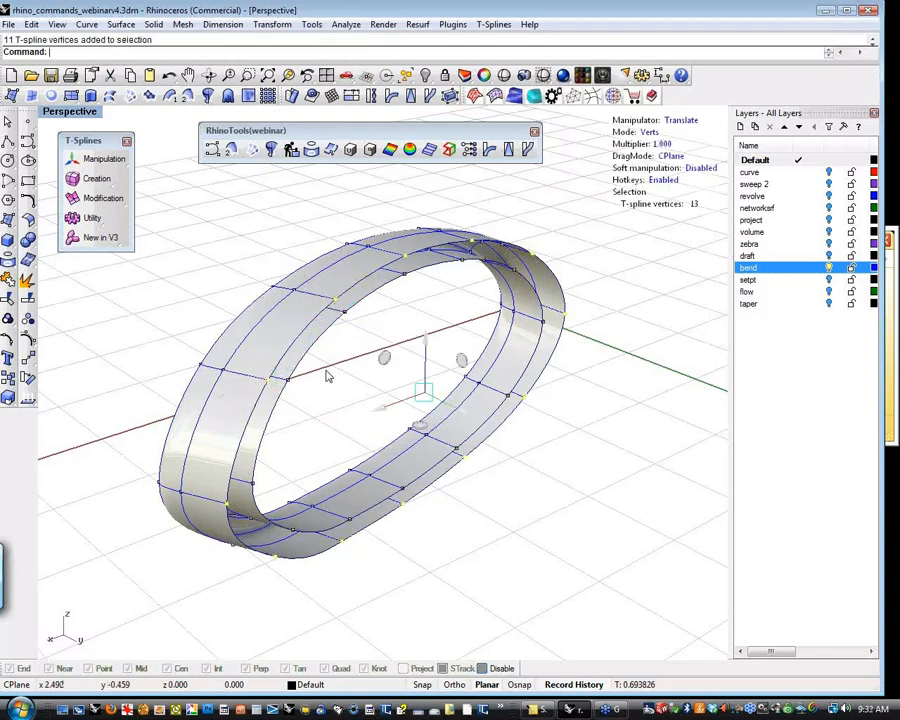
{"action": "left_click", "coordinate": [291, 380], "text": "shift"}
{"action": "double_click", "coordinate": [344, 314], "text": "shift"}
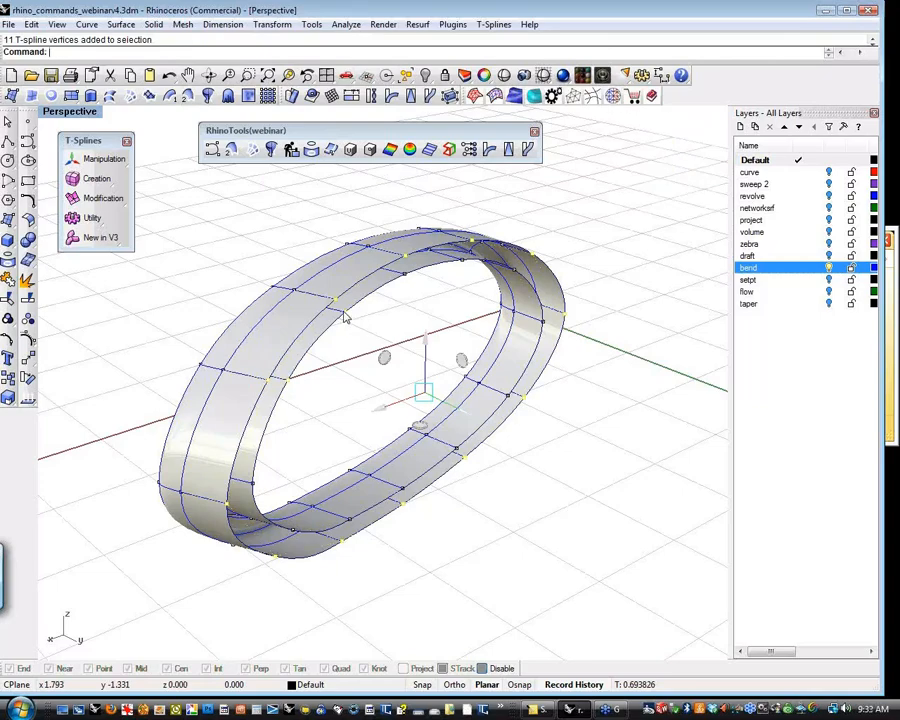
Align the selected open-edge vertices to one Y position with Set Points, and move the flattened edge slightly back toward the ring.
{"action": "right_click_drag", "start_coordinate": [337, 355], "coordinate": [521, 446]}
{"action": "key", "text": "ctrl+F1"}
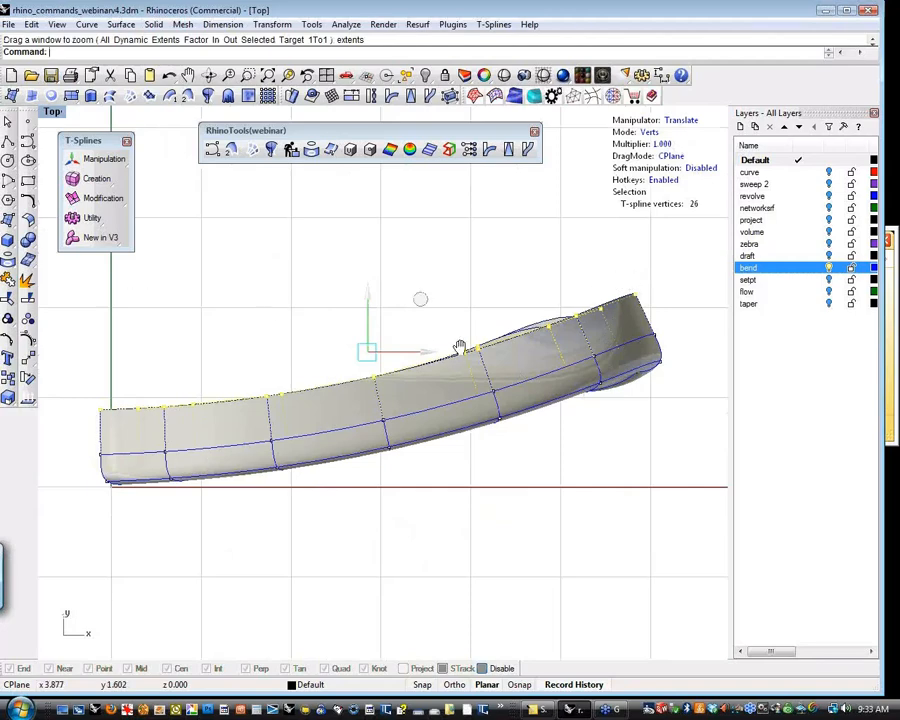
{"action": "right_click_drag", "start_coordinate": [459, 346], "coordinate": [465, 396]}
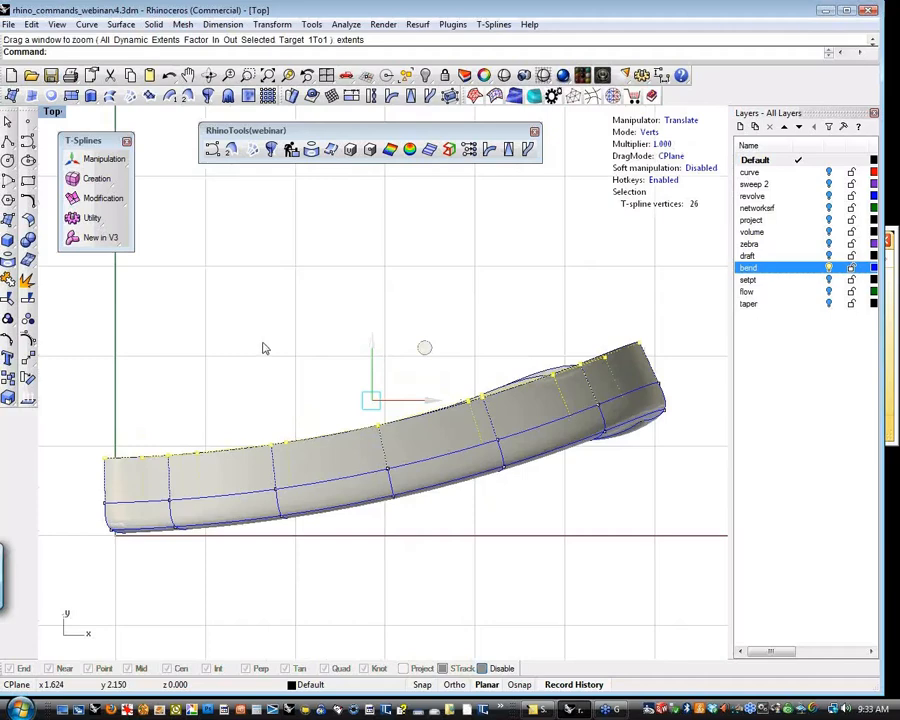
{"action": "left_click", "coordinate": [469, 150]}
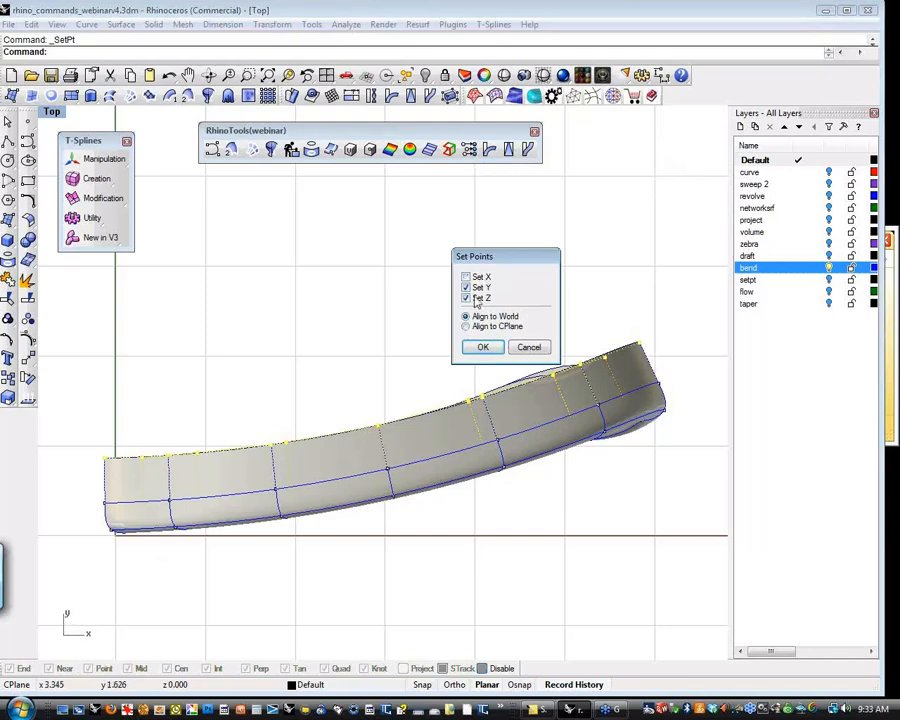
{"action": "left_click", "coordinate": [483, 347]}
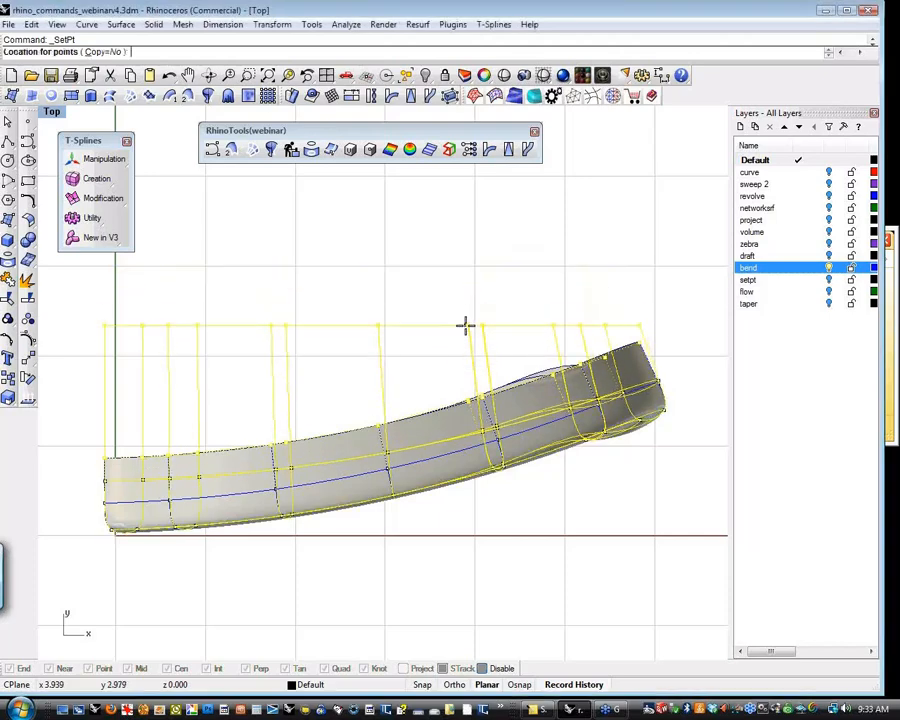
{"action": "left_click", "coordinate": [468, 313]}
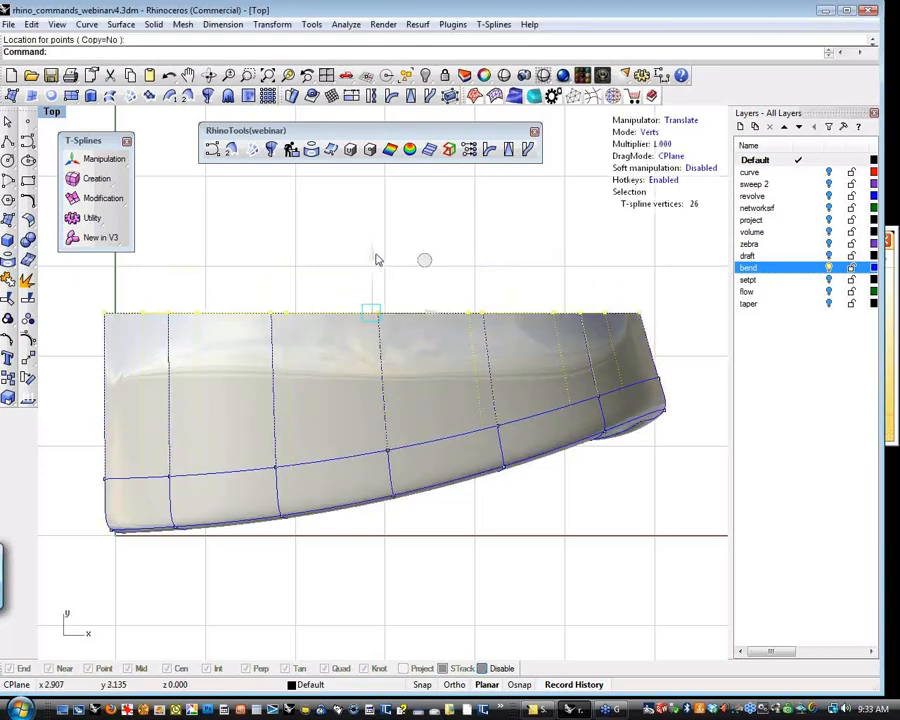
{"action": "left_click_drag", "start_coordinate": [372, 257], "coordinate": [373, 293]}
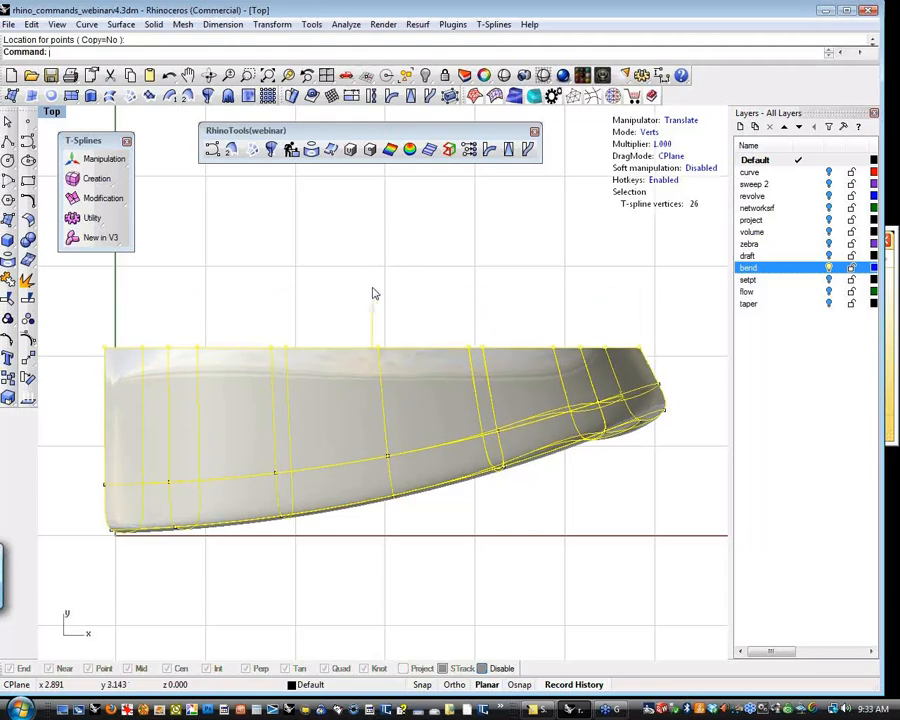
{"action": "left_click", "coordinate": [305, 269]}
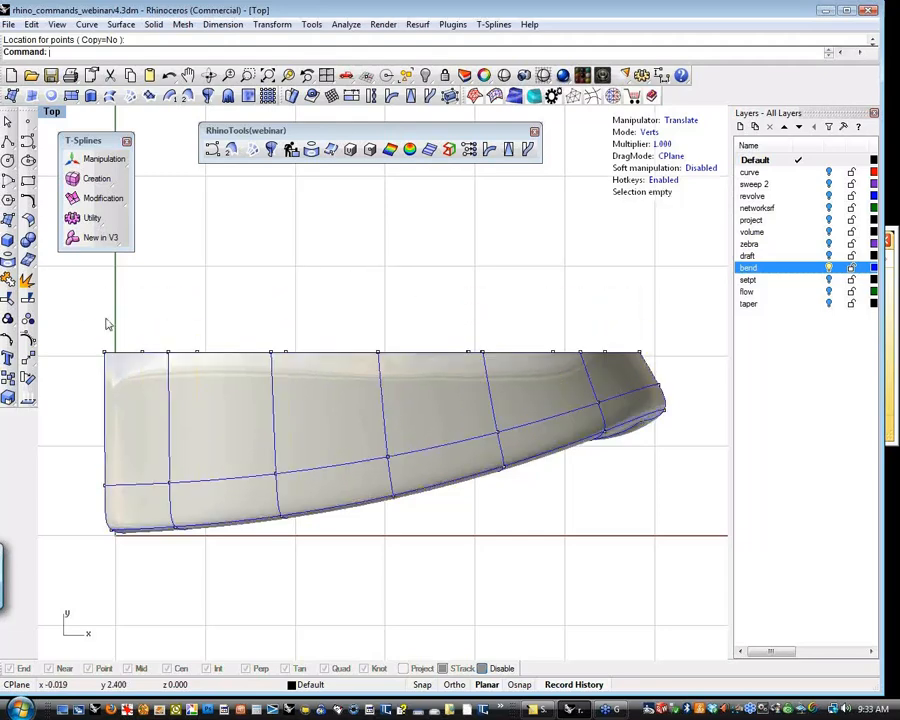
Bend the flattened edge's vertices downward with a spine starting at the ring's high end and ending at its low end.
{"action": "left_click_drag", "start_coordinate": [80, 320], "coordinate": [674, 376]}
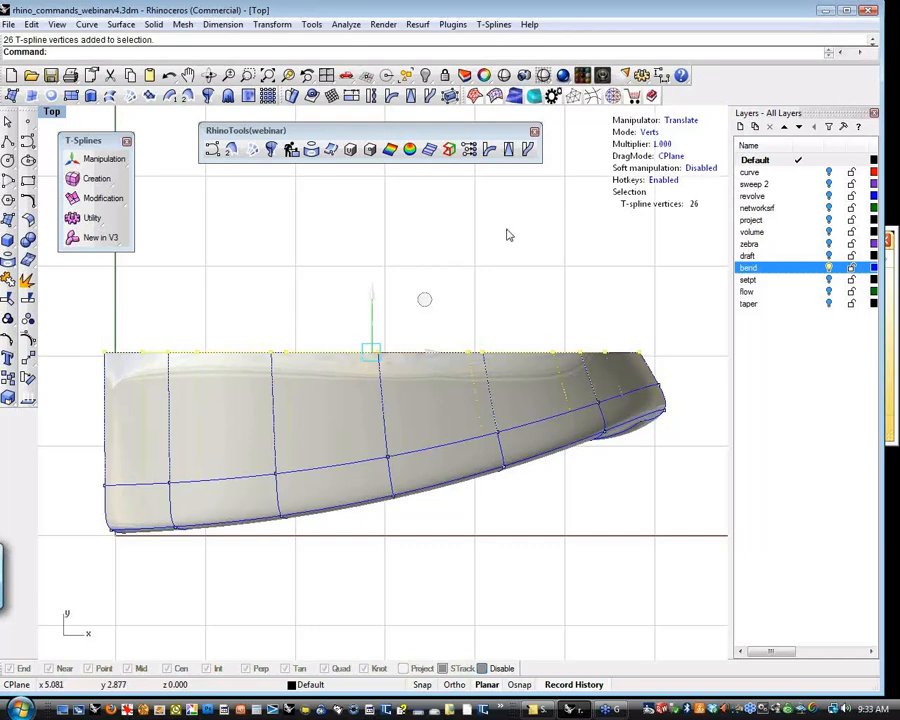
{"action": "left_click", "coordinate": [489, 152]}
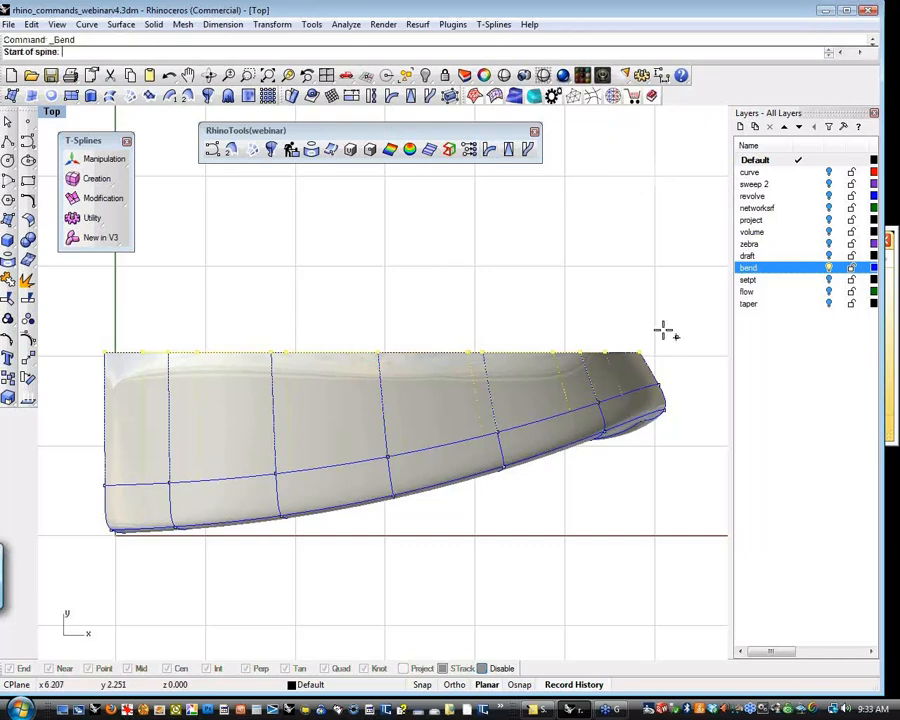
{"action": "left_click", "coordinate": [652, 346]}
{"action": "left_click", "coordinate": [91, 352]}
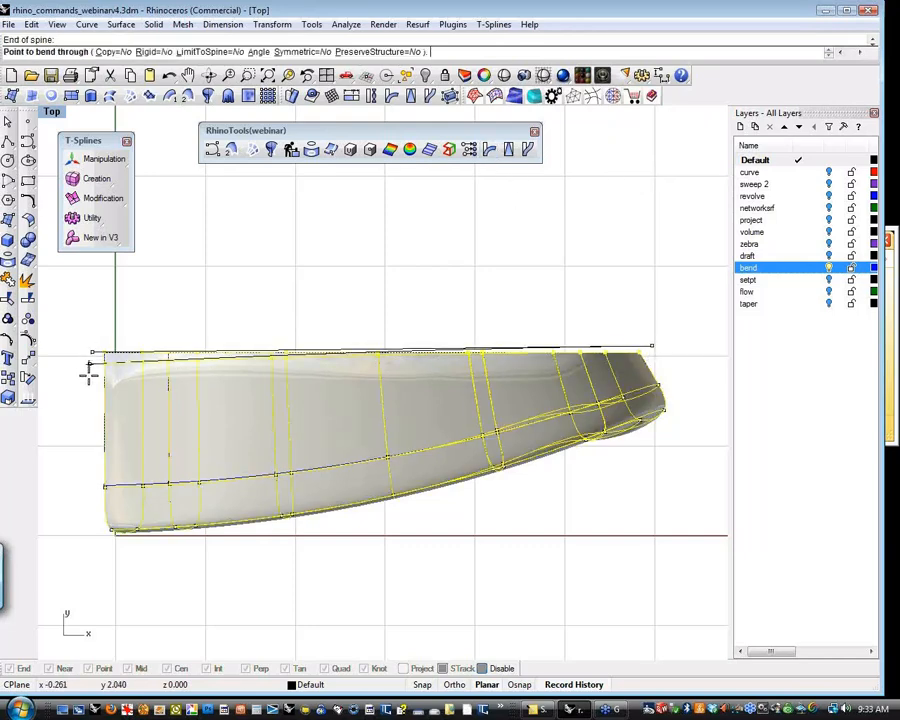
{"action": "left_click", "coordinate": [112, 448]}
{"action": "key", "text": "Escape"}
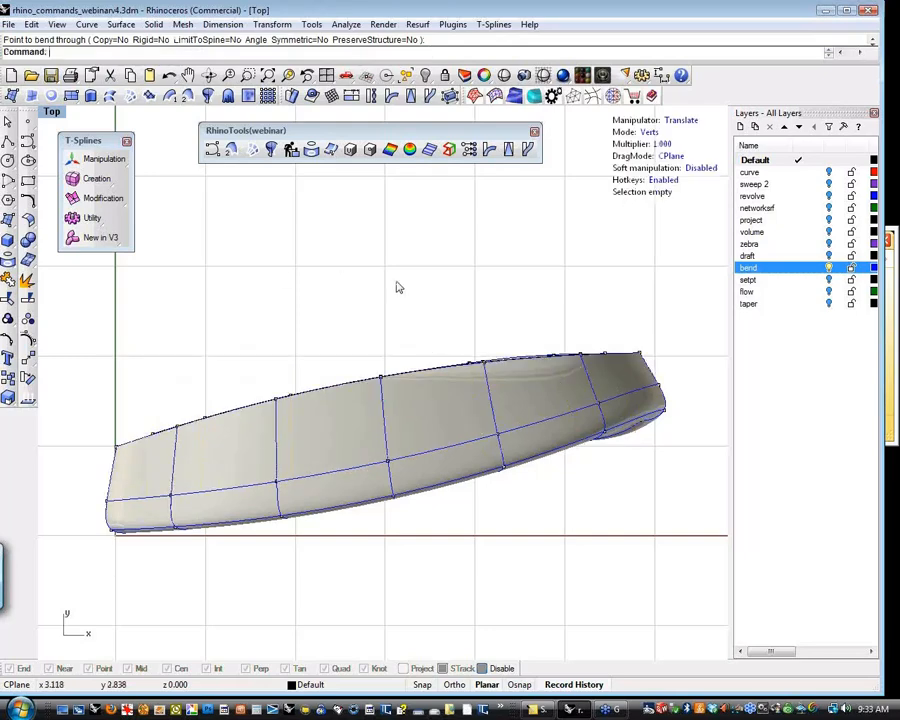
Inspect the reshaped ring in perspective and turn off the bend layer.
{"action": "key", "text": "ctrl+F4"}
{"action": "right_click_drag", "start_coordinate": [413, 412], "coordinate": [479, 438]}
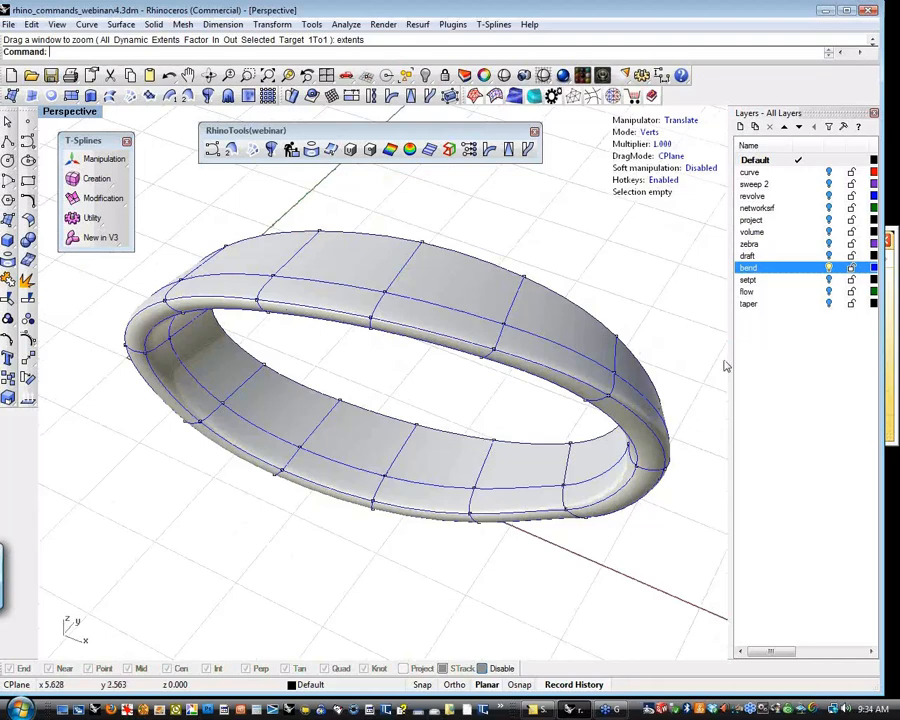
{"action": "left_click", "coordinate": [828, 268]}
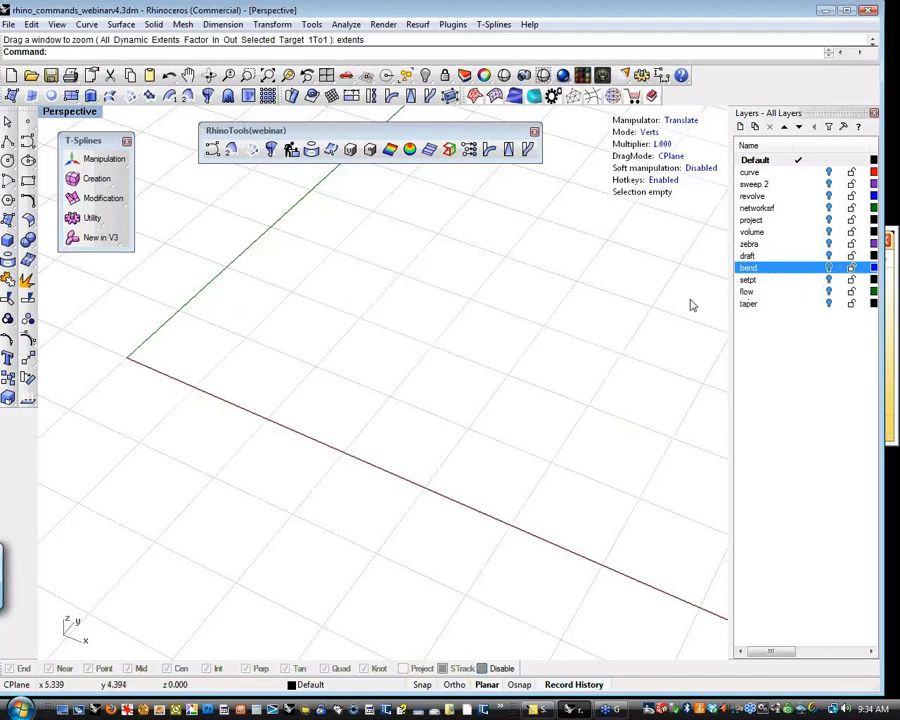
Turn on the flow layer and frame its cylinder and S-shaped curve in the Front view.
{"action": "left_click", "coordinate": [828, 291]}
{"action": "scroll", "coordinate": [480, 396], "scroll_direction": "down", "scroll_amount": 2}
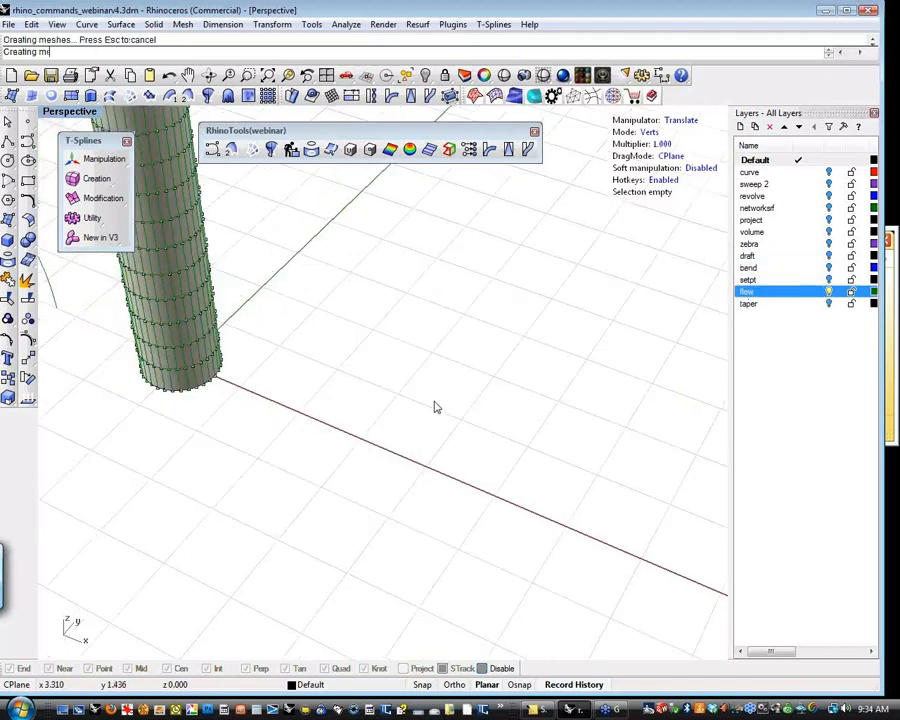
{"action": "scroll", "coordinate": [436, 407], "scroll_direction": "down", "scroll_amount": 4}
{"action": "right_click_drag", "start_coordinate": [385, 390], "coordinate": [522, 546], "text": "shift"}
{"action": "right_click_drag", "start_coordinate": [522, 546], "coordinate": [530, 450]}
{"action": "right_click_drag", "start_coordinate": [530, 450], "coordinate": [519, 443], "text": "shift"}
{"action": "scroll", "coordinate": [516, 443], "scroll_direction": "up", "scroll_amount": 2}
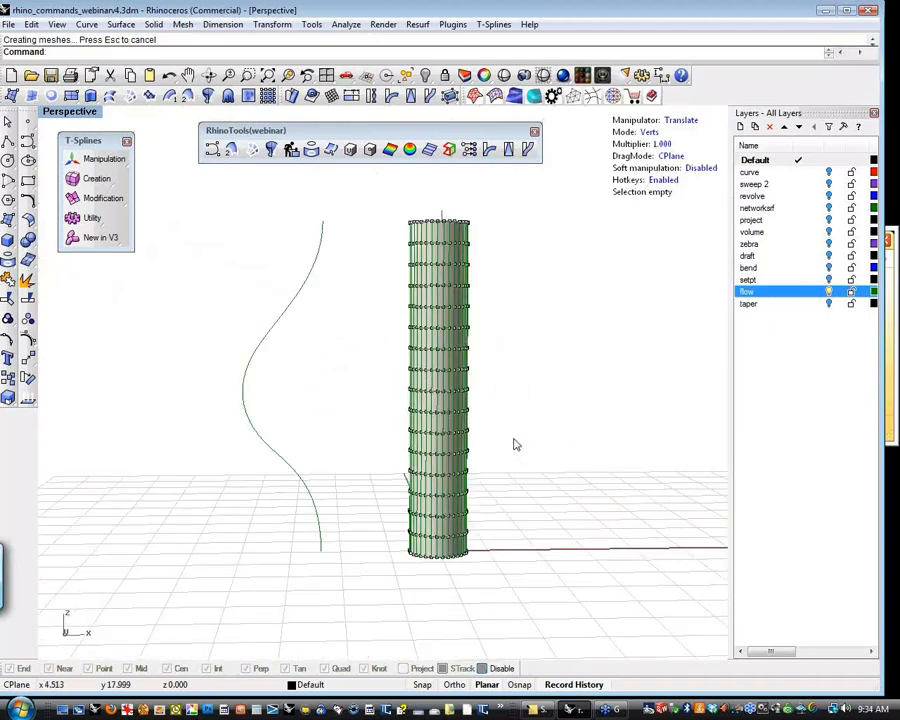
{"action": "right_click_drag", "start_coordinate": [524, 456], "coordinate": [524, 446]}
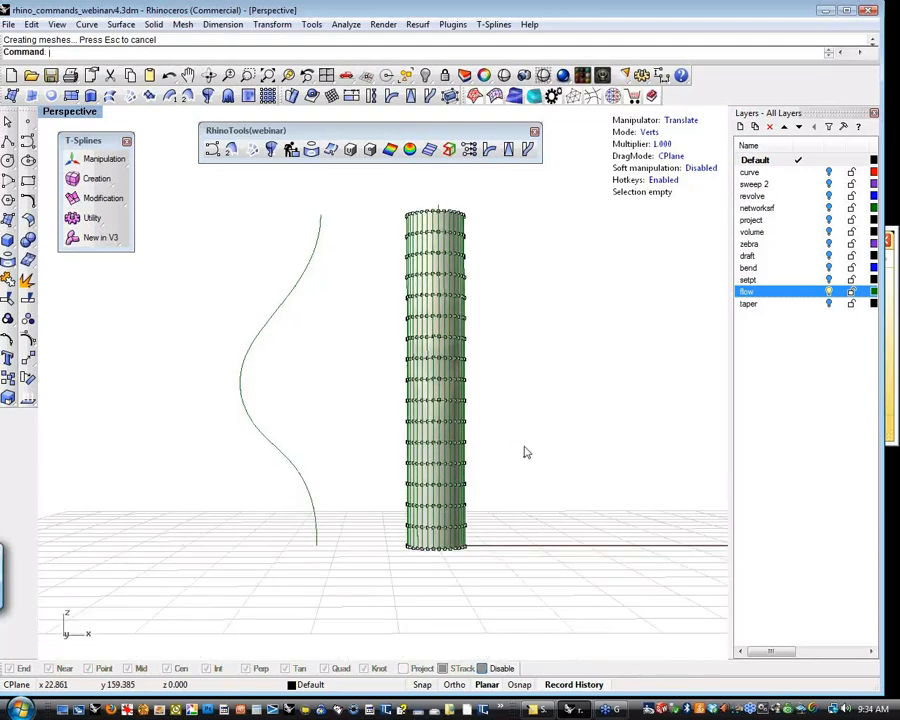
{"action": "type", "text": "f"}
{"action": "key", "text": "Return"}
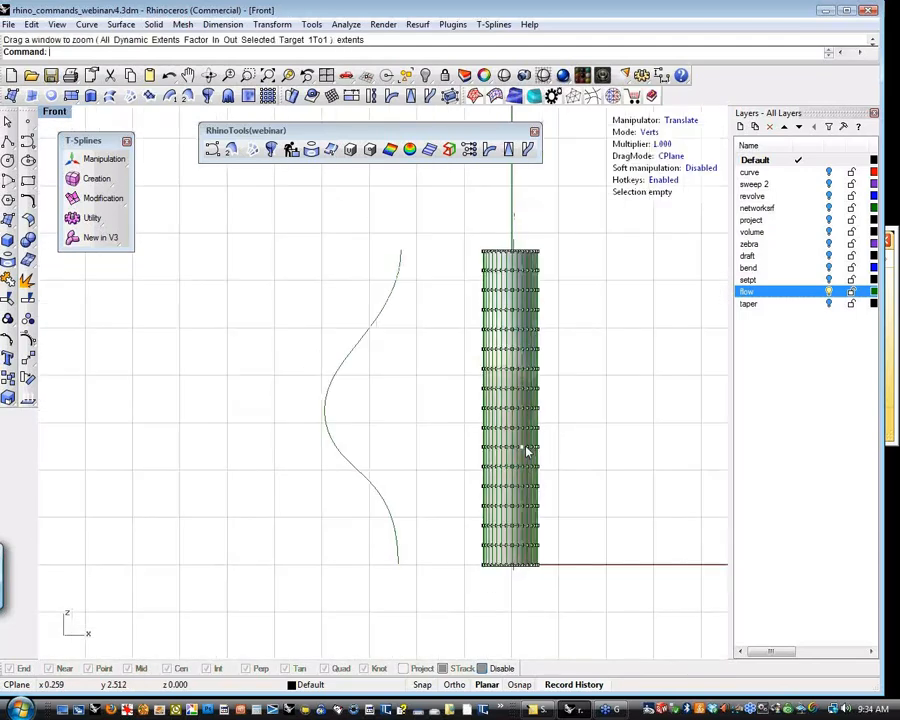
{"action": "right_click_drag", "start_coordinate": [524, 447], "coordinate": [423, 464]}
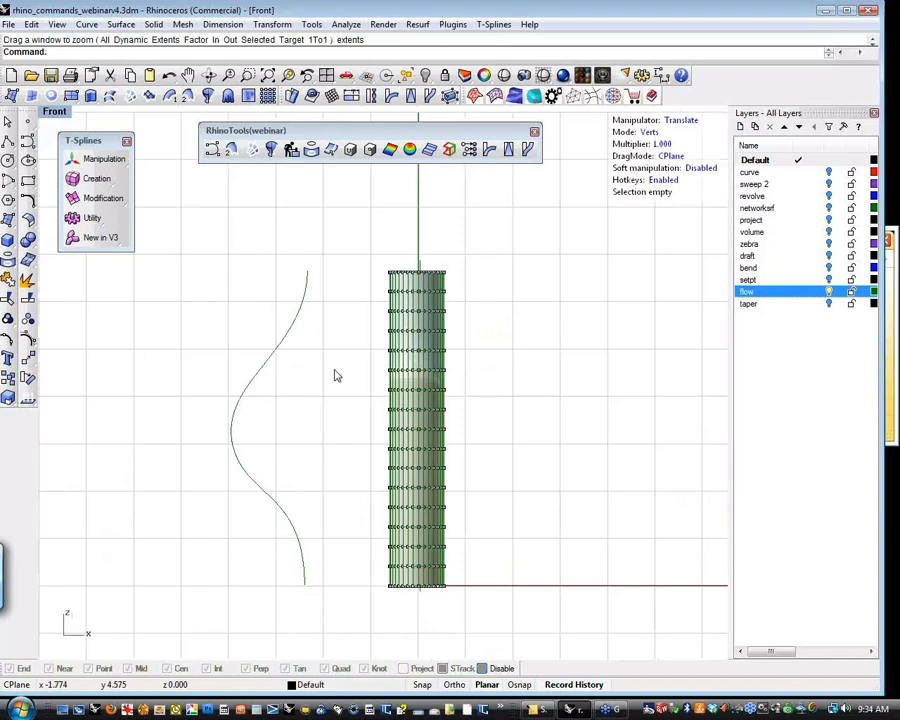
Try flowing a copy of the whole cylinder surface from its axis line onto the S-shaped curve, and delete that copy.
{"action": "key", "text": "Escape"}
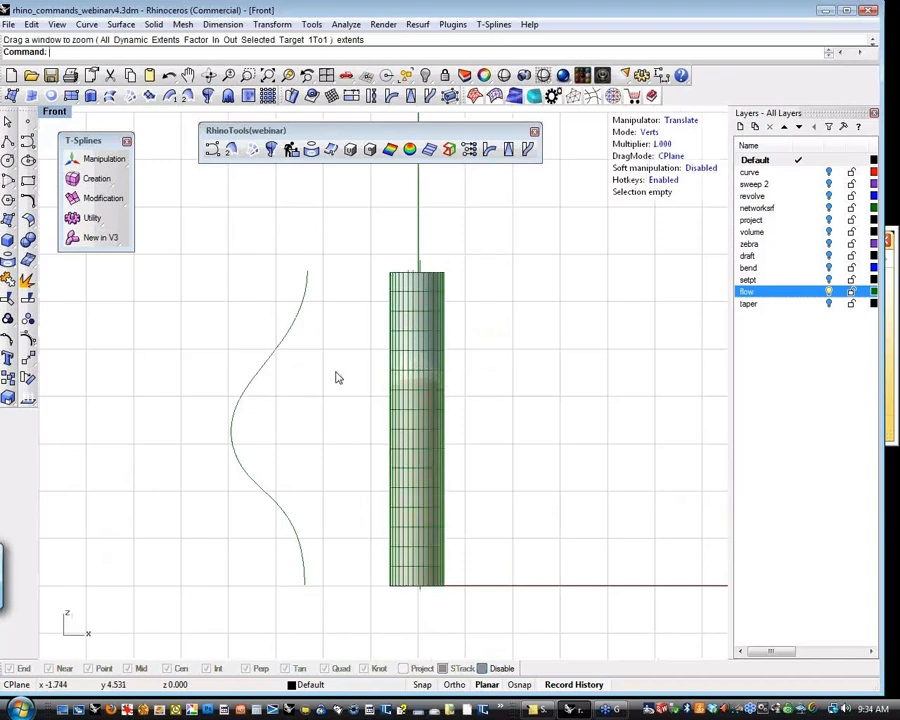
{"action": "left_click", "coordinate": [391, 348]}
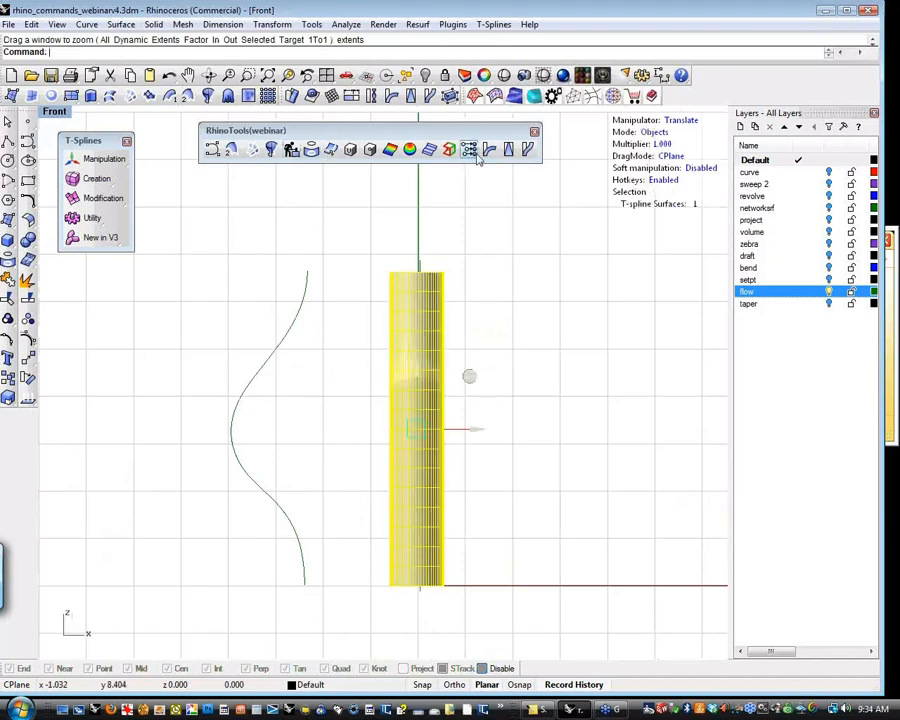
{"action": "left_click", "coordinate": [528, 149]}
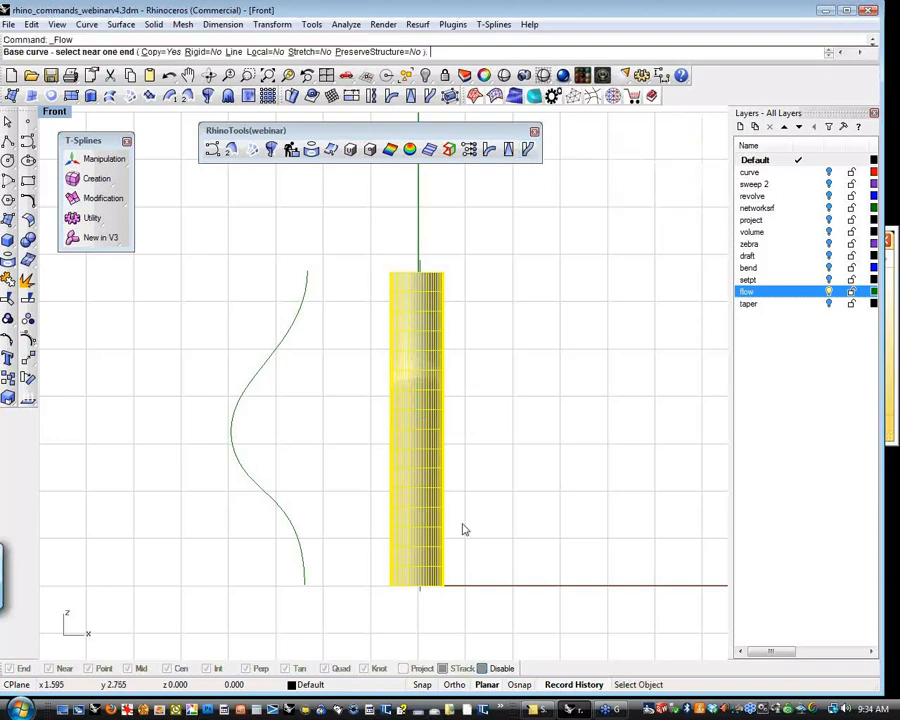
{"action": "left_click", "coordinate": [421, 598]}
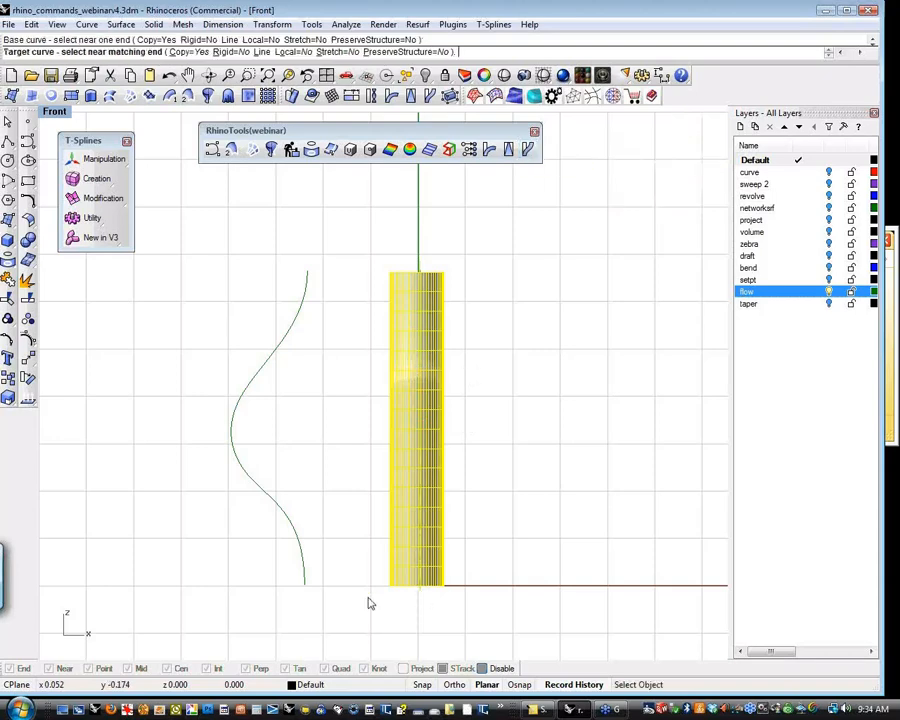
{"action": "left_click", "coordinate": [302, 584]}
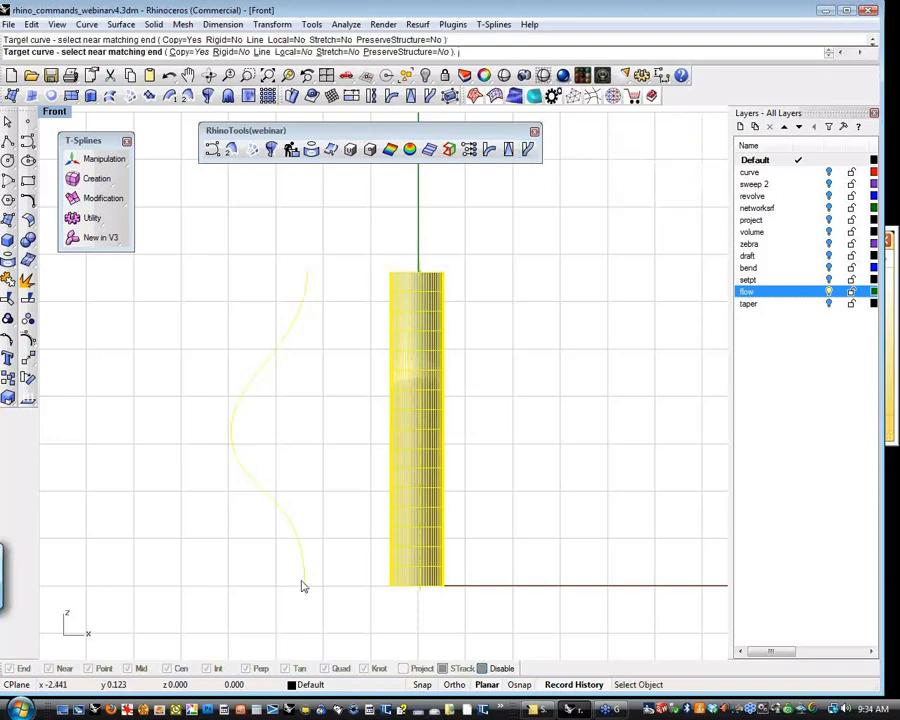
{"action": "left_click", "coordinate": [305, 380]}
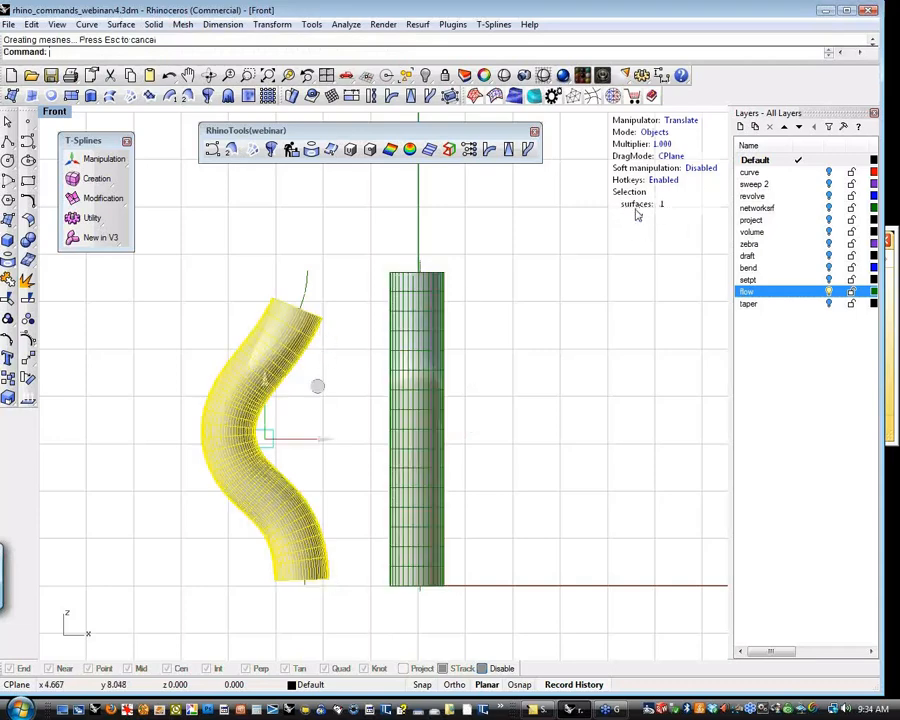
{"action": "key", "text": "Delete"}
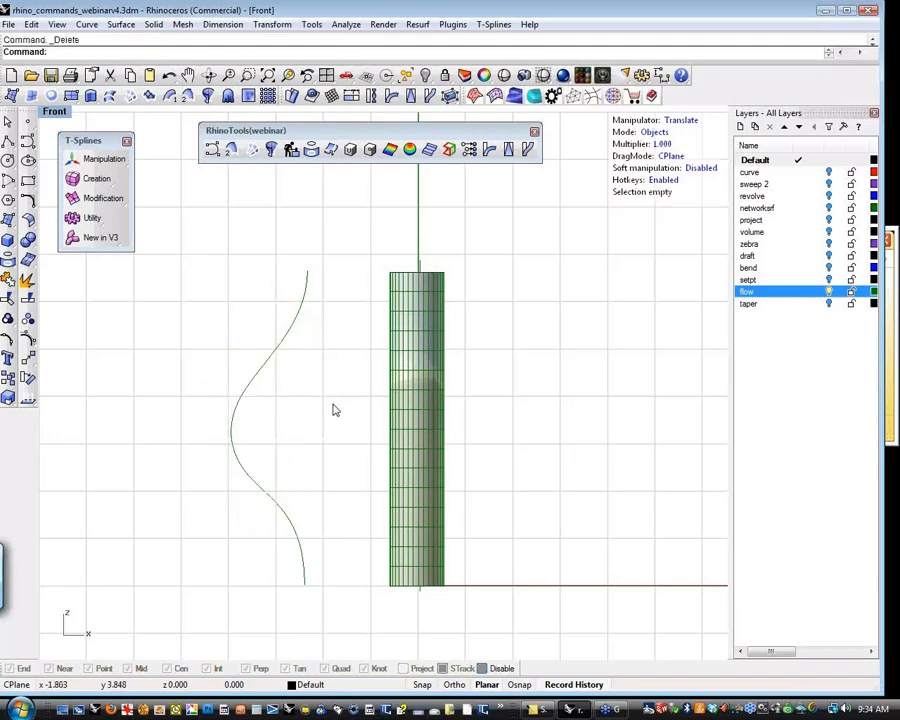
Flow a copy of the cylinder from its axis line onto the S-shaped curve using all its vertices, and select the resulting T-spline surface.
{"action": "left_click", "coordinate": [404, 391]}
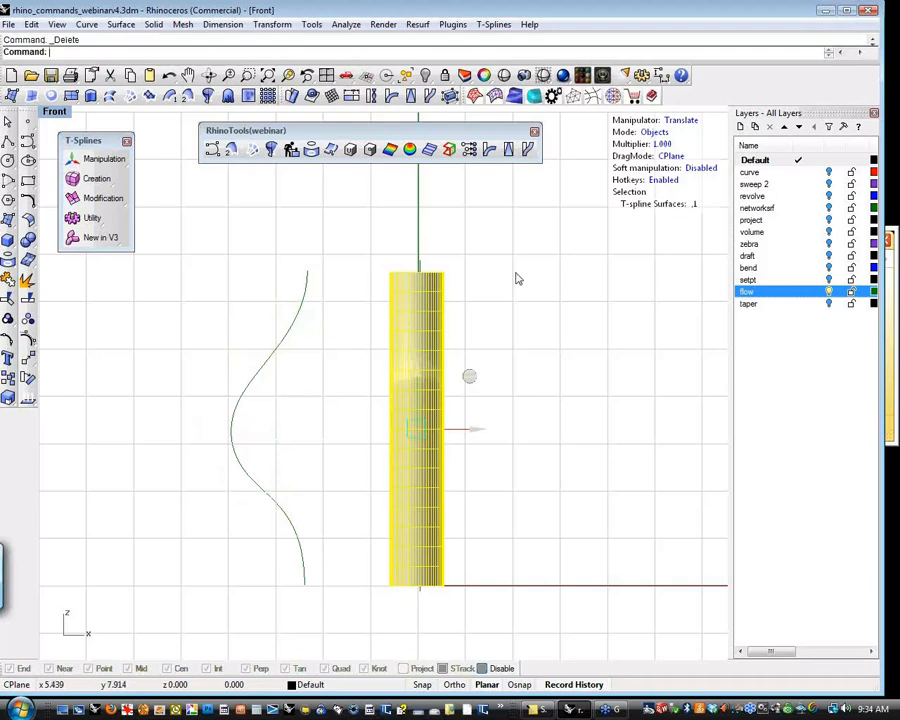
{"action": "key", "text": "F10"}
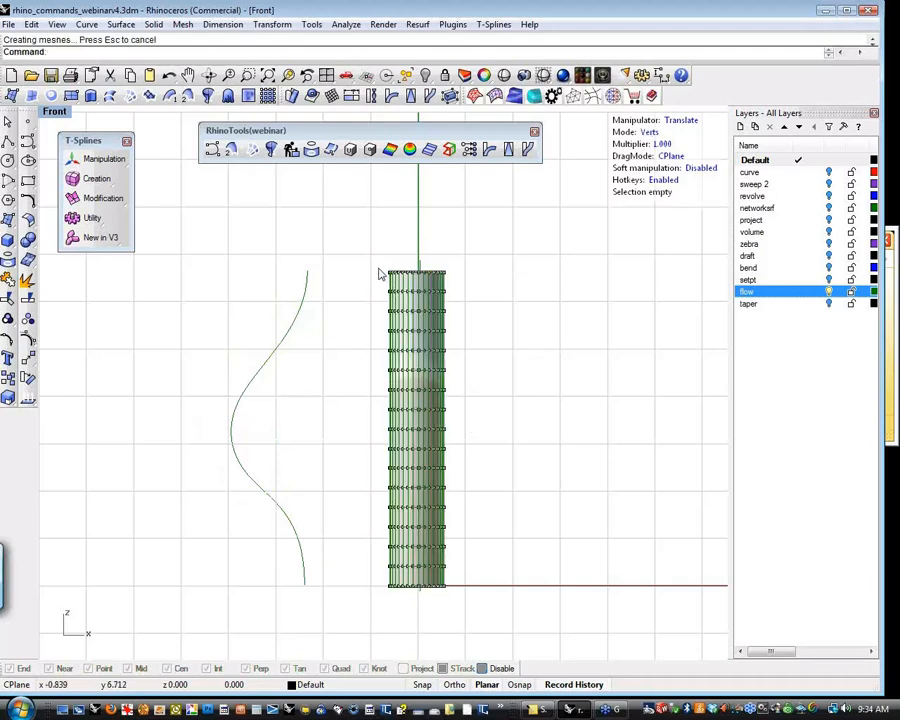
{"action": "left_click_drag", "start_coordinate": [377, 268], "coordinate": [492, 595]}
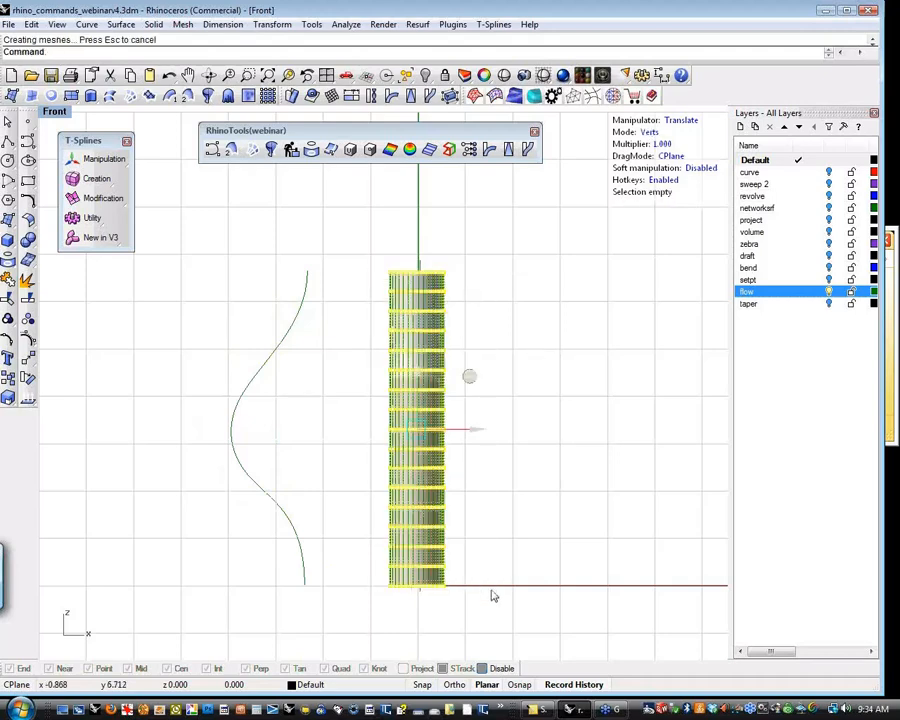
{"action": "left_click", "coordinate": [527, 149]}
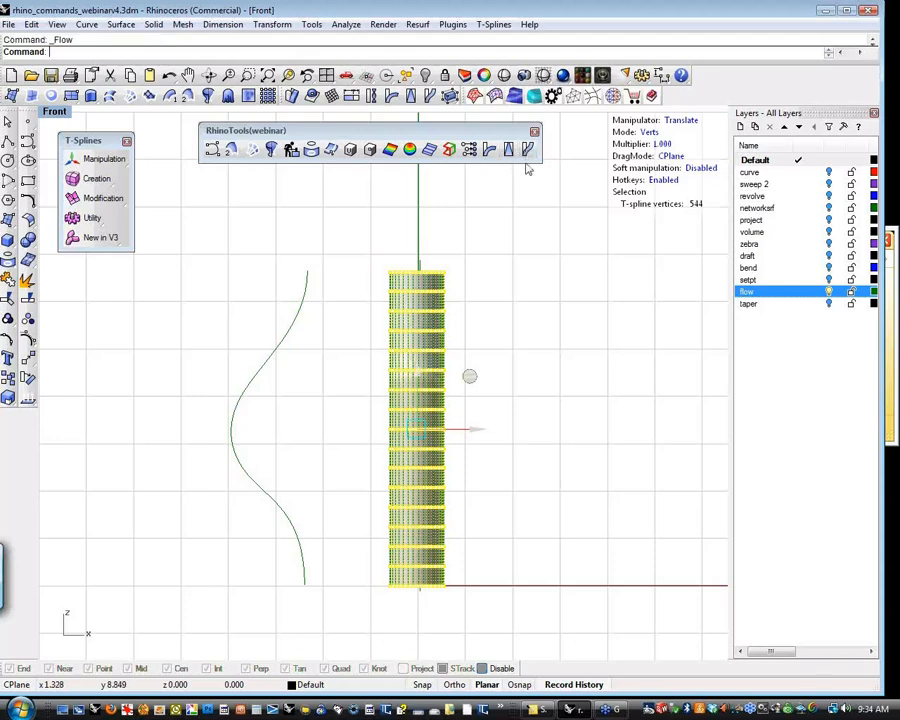
{"action": "left_click", "coordinate": [422, 598]}
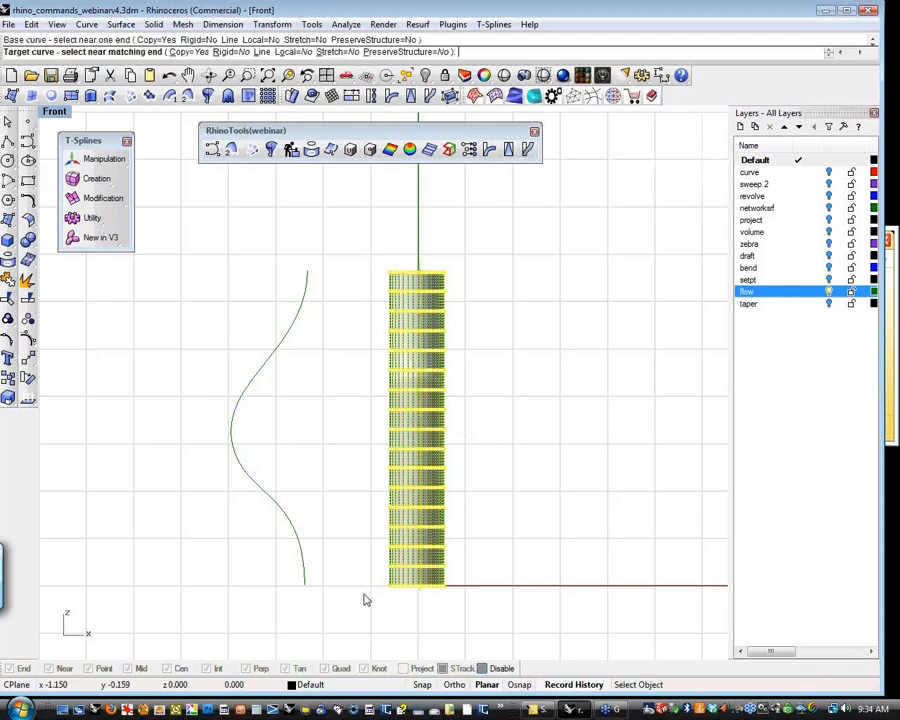
{"action": "left_click", "coordinate": [308, 590]}
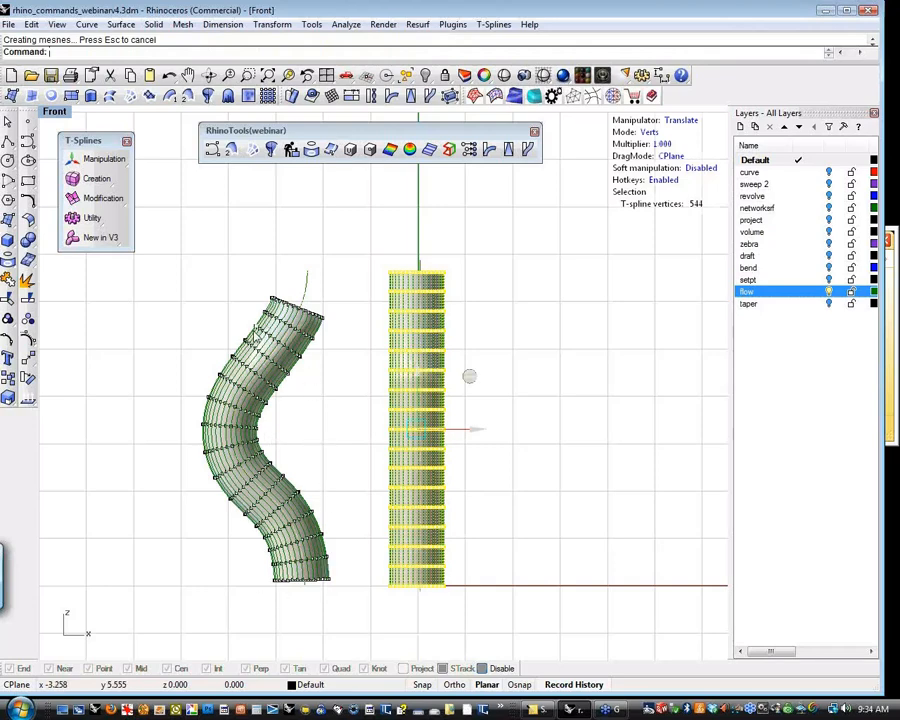
{"action": "key", "text": "Escape"}
{"action": "key", "text": "Escape"}
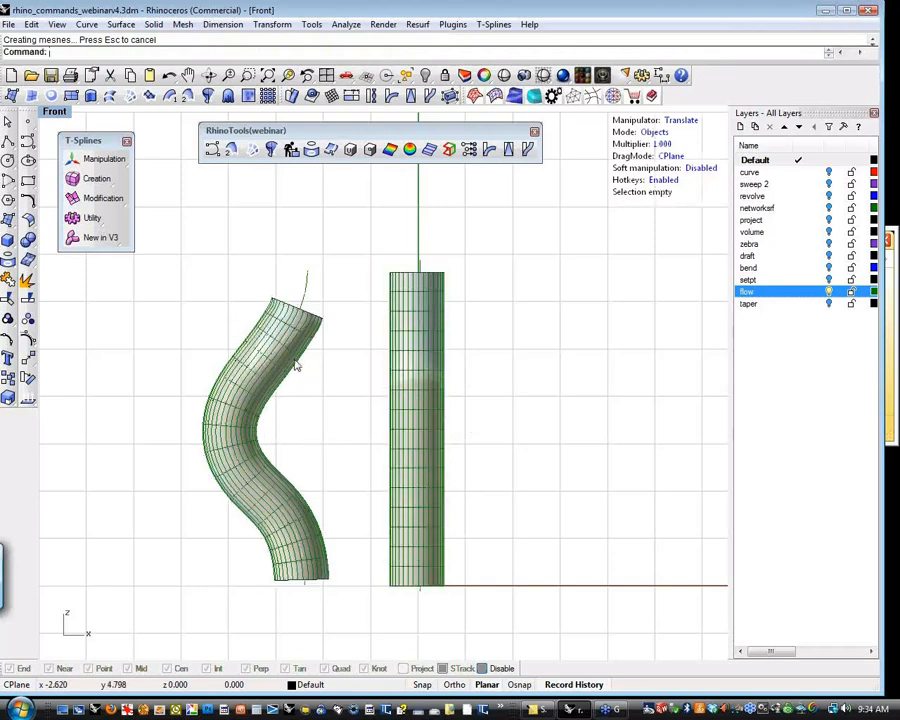
{"action": "left_click", "coordinate": [296, 358]}
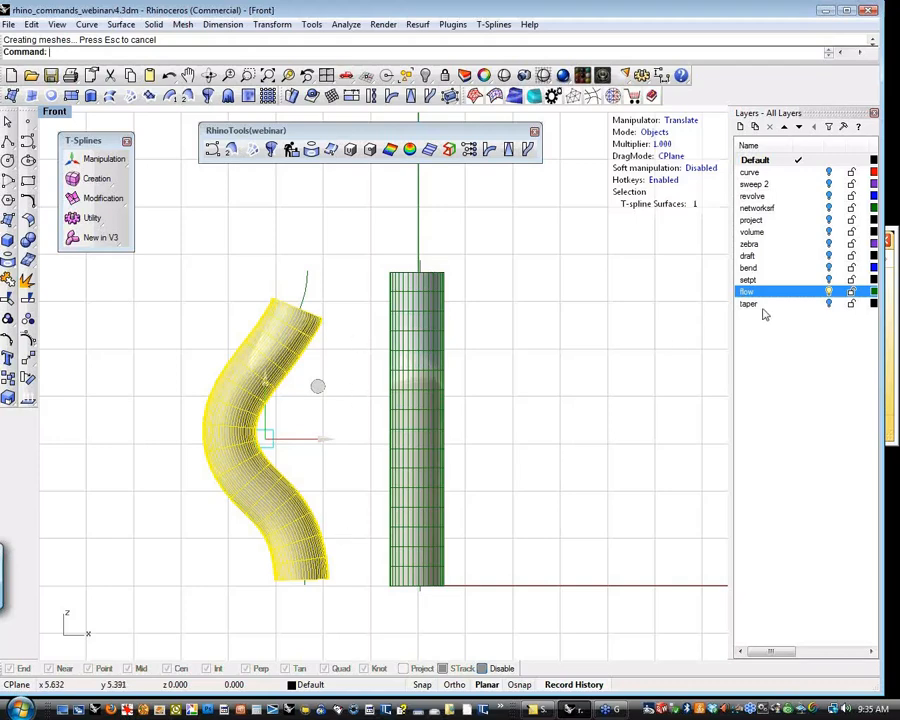
Turn off the flow layer, turn on the taper layer and frame its rounded box.
{"action": "left_click", "coordinate": [829, 292]}
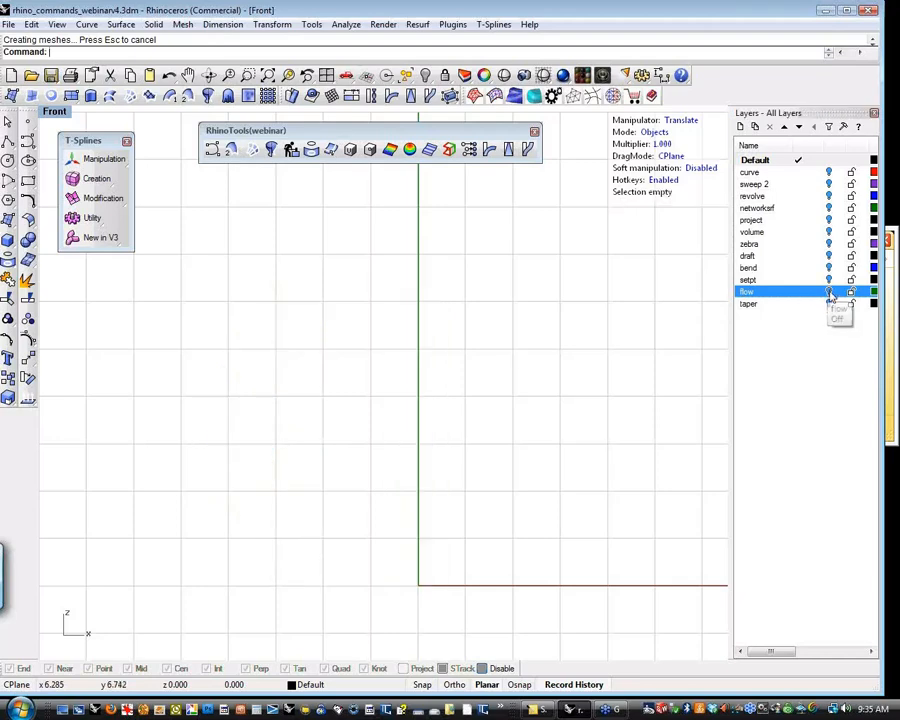
{"action": "left_click", "coordinate": [829, 292]}
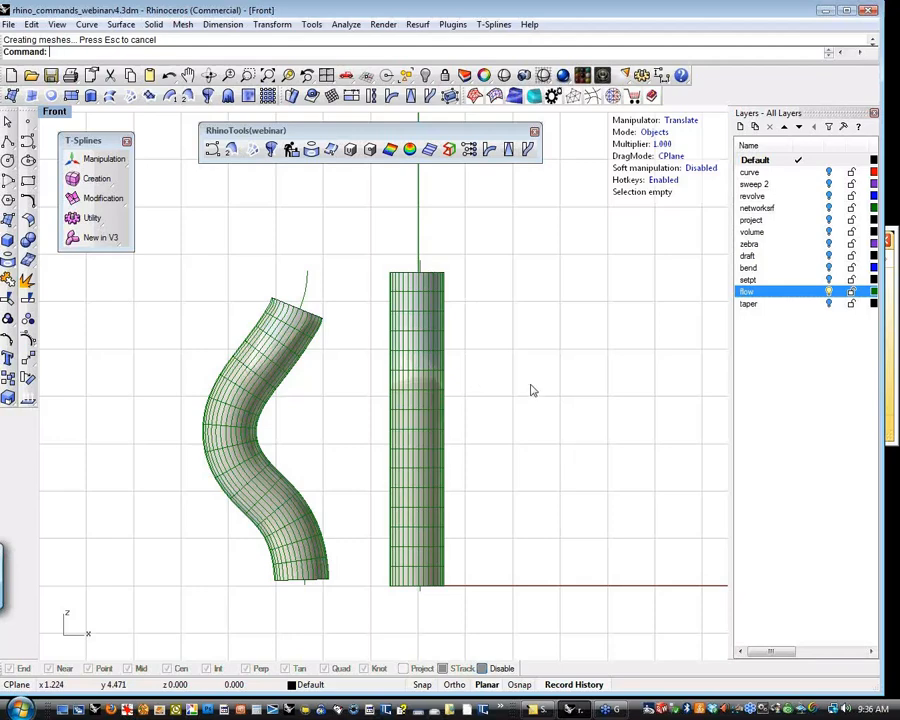
{"action": "left_click", "coordinate": [828, 292]}
{"action": "left_click", "coordinate": [828, 303]}
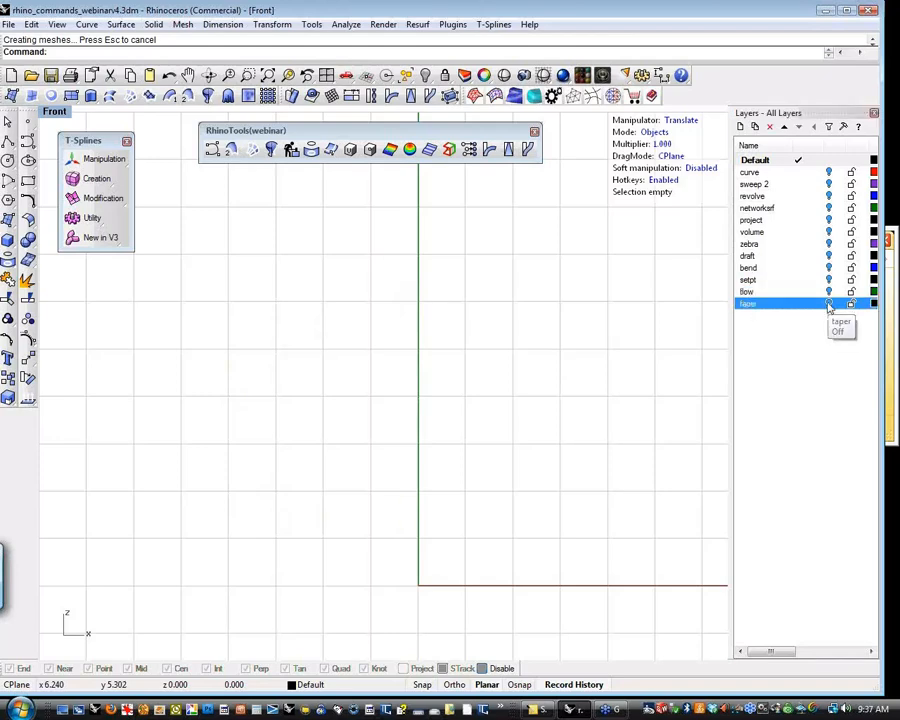
{"action": "scroll", "coordinate": [646, 380], "scroll_direction": "down", "scroll_amount": 3}
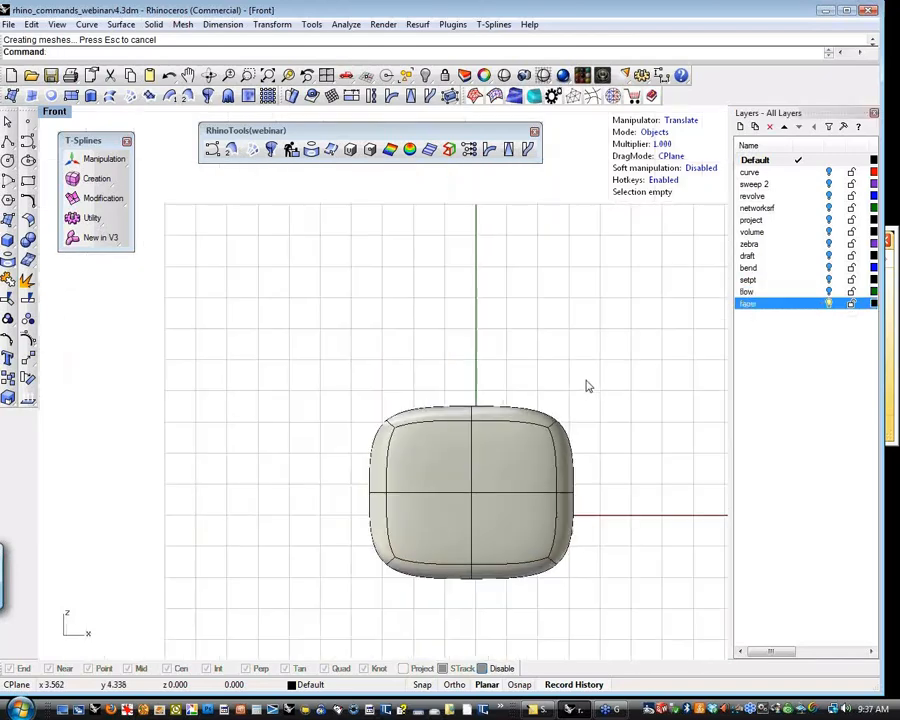
{"action": "right_click_drag", "start_coordinate": [690, 402], "coordinate": [606, 318]}
Switch the rounded box to vertex editing and select all of its vertices.
{"action": "left_click", "coordinate": [455, 360]}
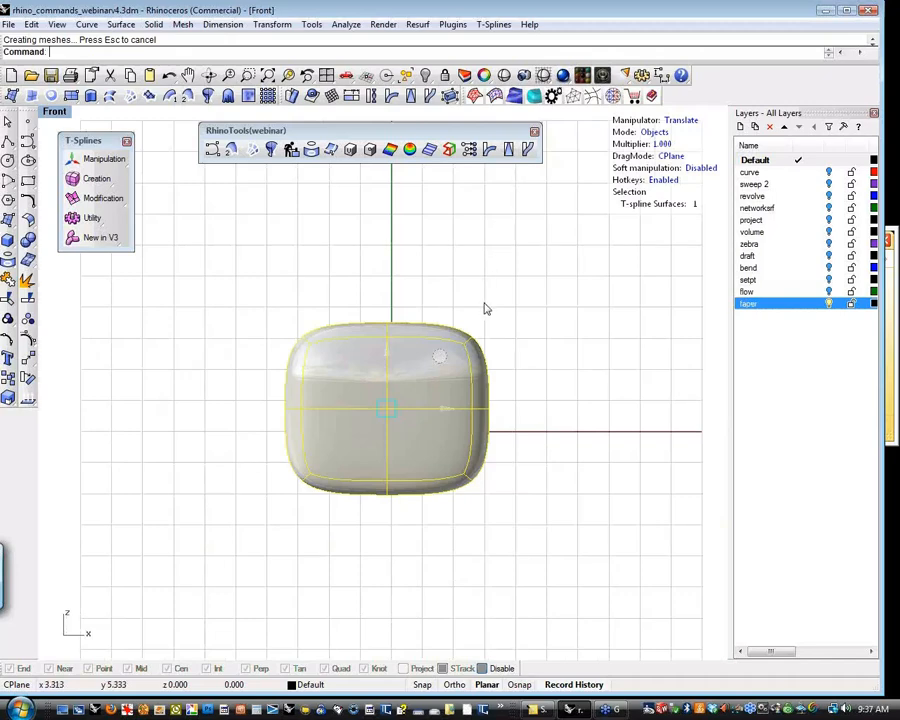
{"action": "scroll", "coordinate": [458, 325], "scroll_direction": "up", "scroll_amount": 4}
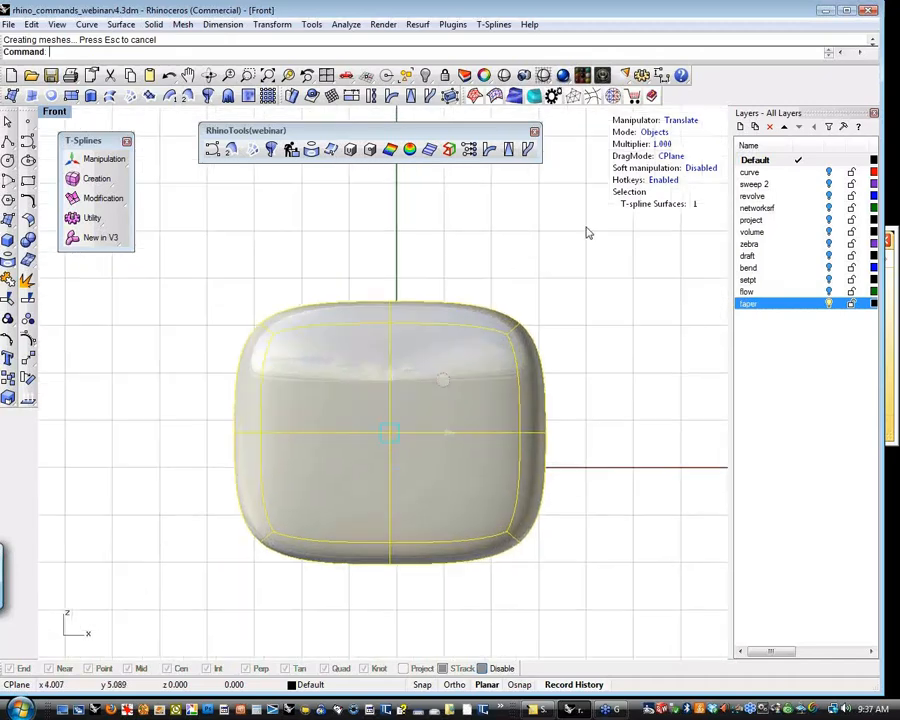
{"action": "left_click", "coordinate": [501, 251]}
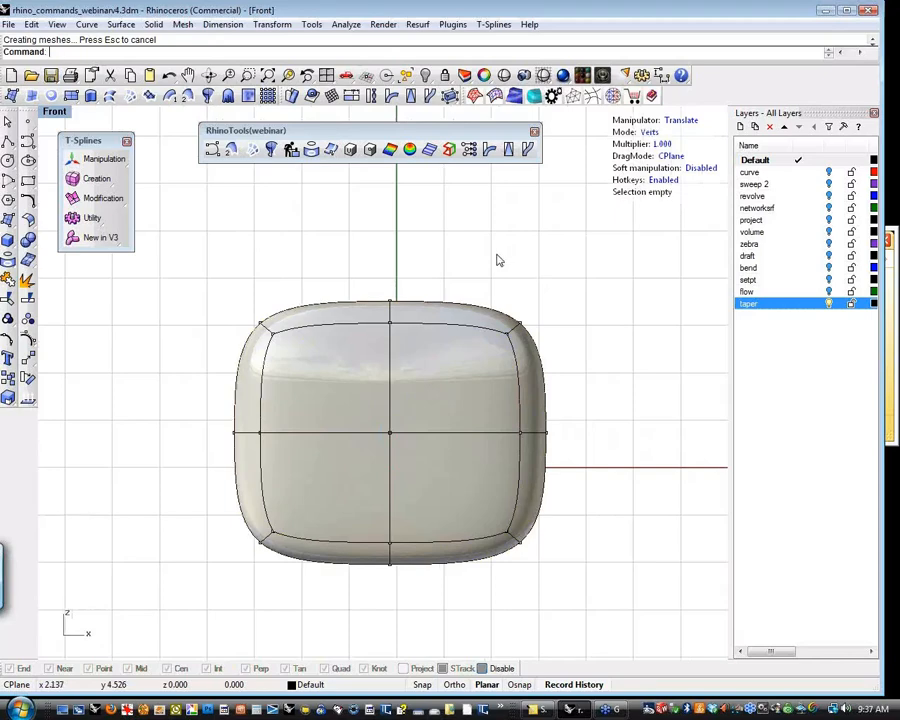
{"action": "left_click_drag", "start_coordinate": [176, 267], "coordinate": [628, 605]}
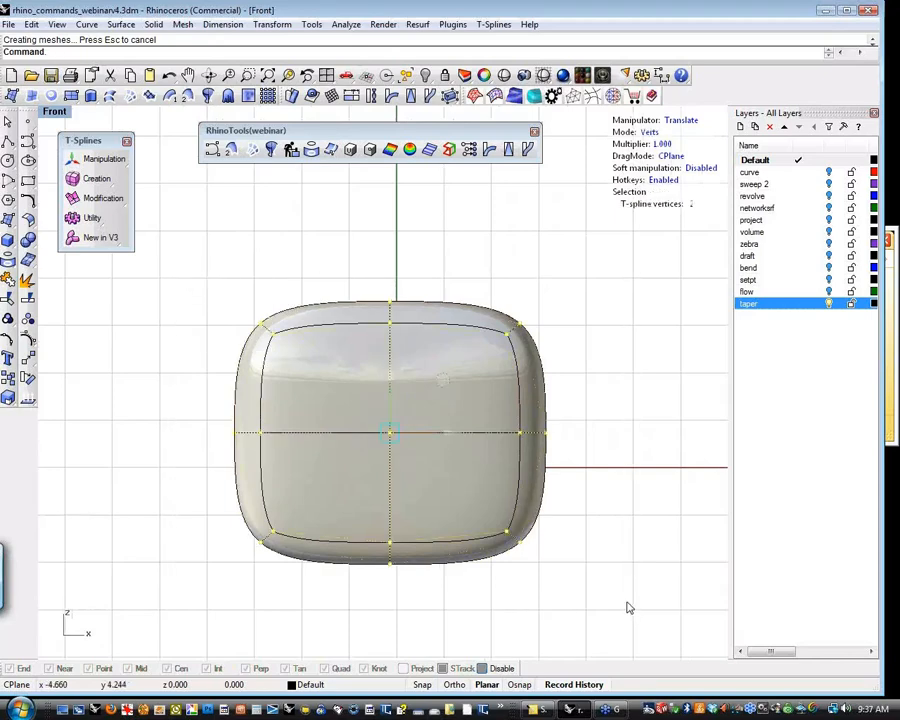
Taper the selected vertices along a vertical axis from below the box to above it, narrowing the upper end, and inspect the shape in perspective.
{"action": "left_click", "coordinate": [508, 149]}
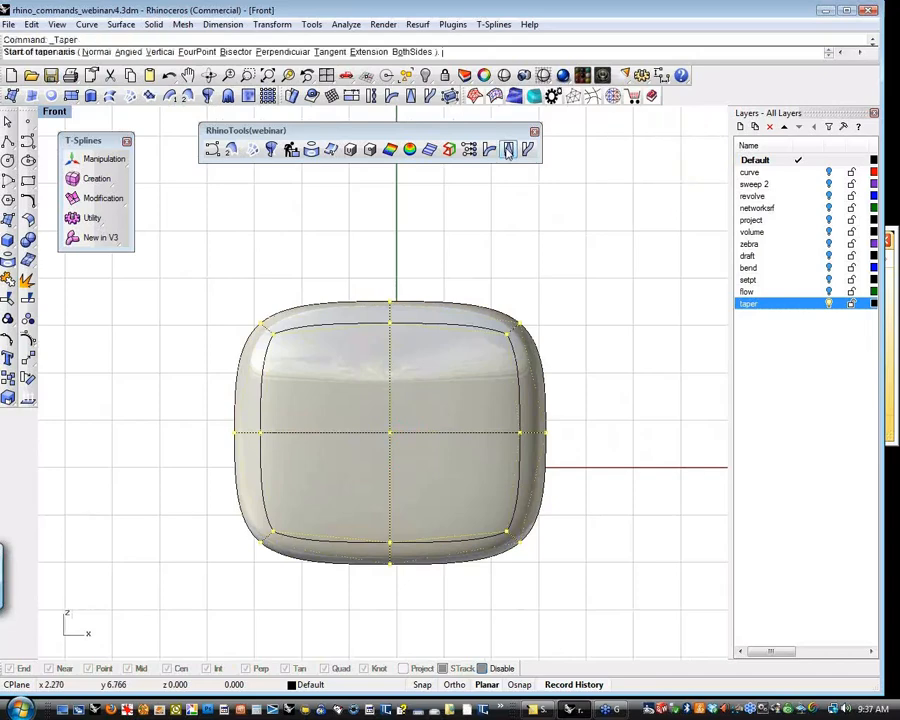
{"action": "left_click", "coordinate": [389, 571]}
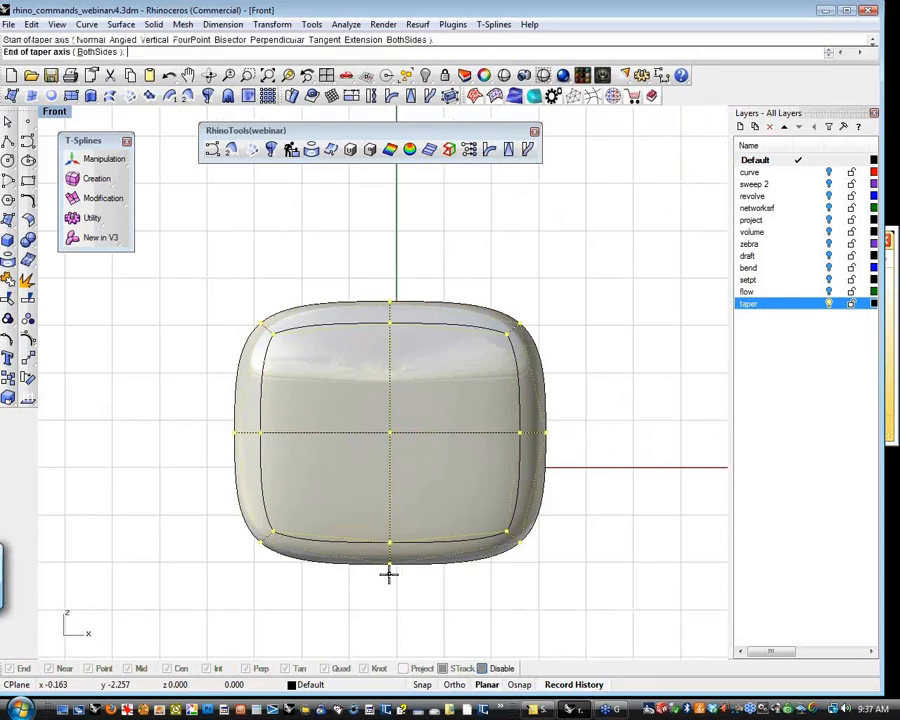
{"action": "left_click", "coordinate": [390, 292]}
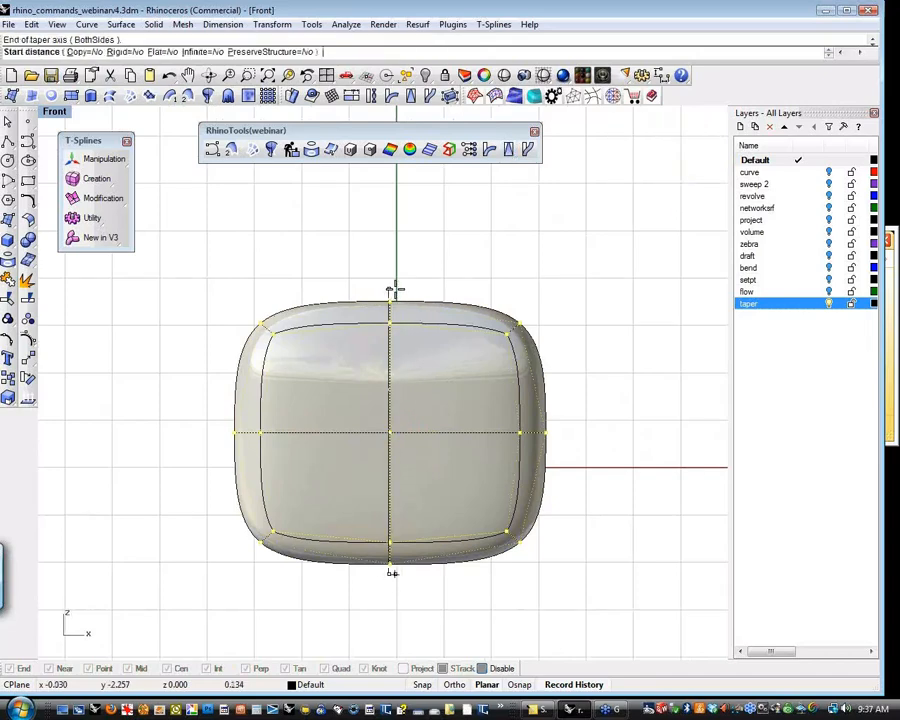
{"action": "left_click", "coordinate": [547, 577]}
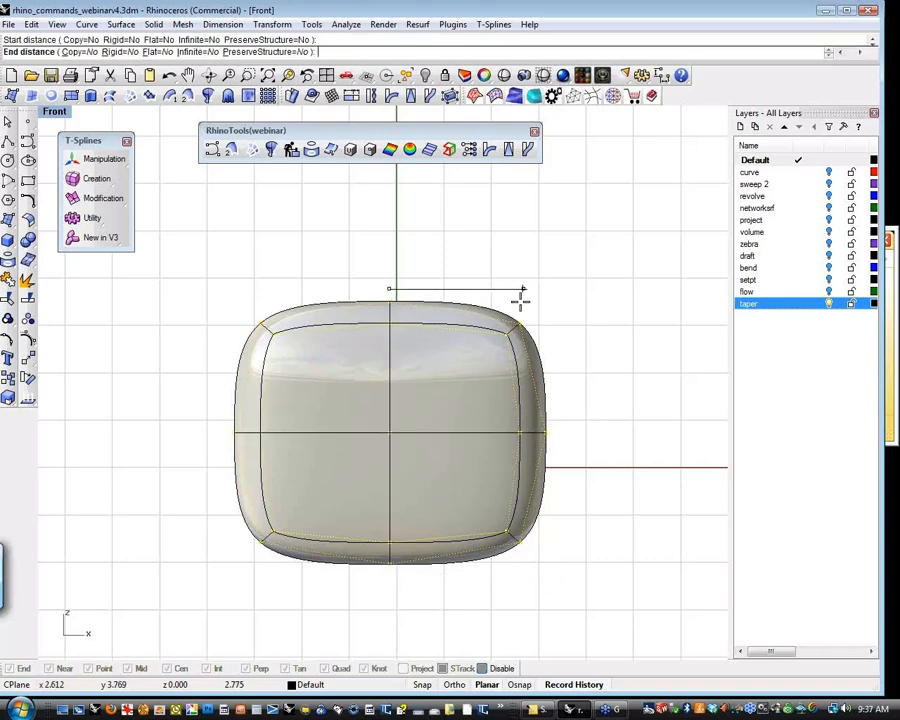
{"action": "left_click", "coordinate": [431, 289]}
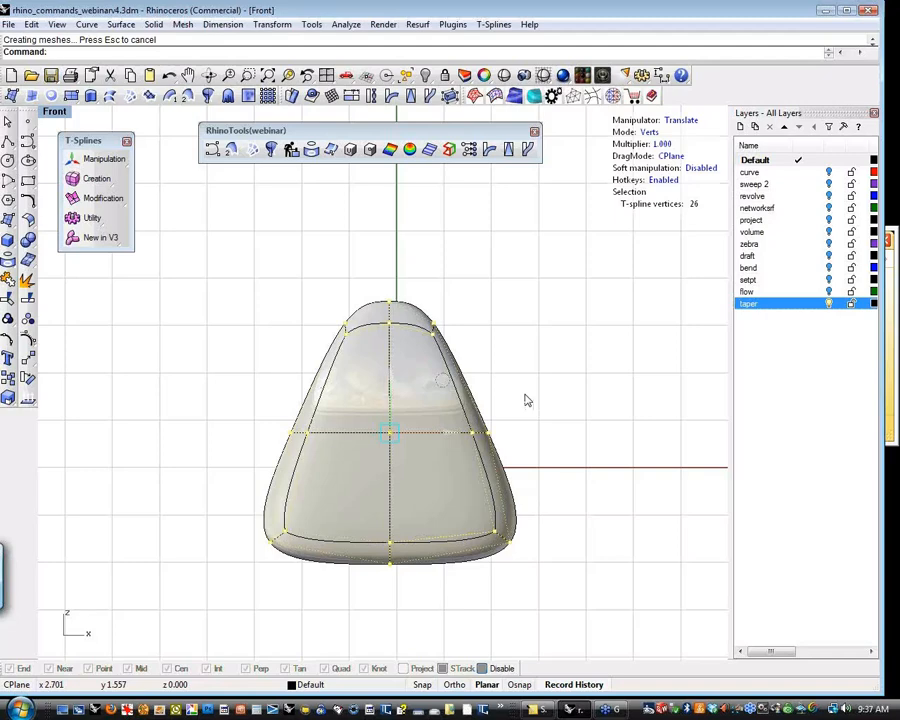
{"action": "key", "text": "ctrl+F4"}
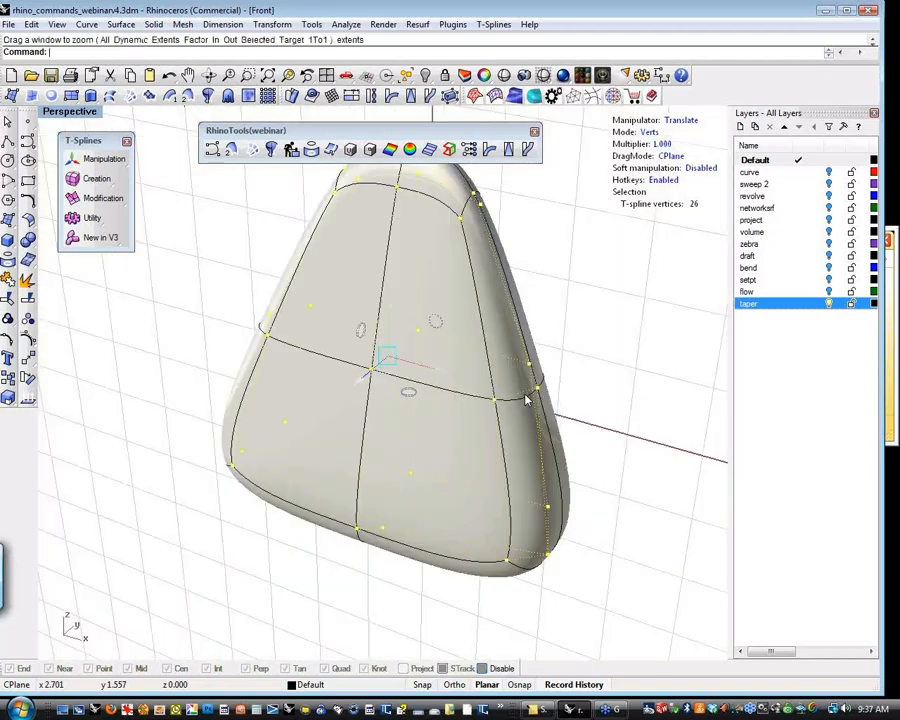
{"action": "right_click_drag", "start_coordinate": [528, 399], "coordinate": [579, 309]}
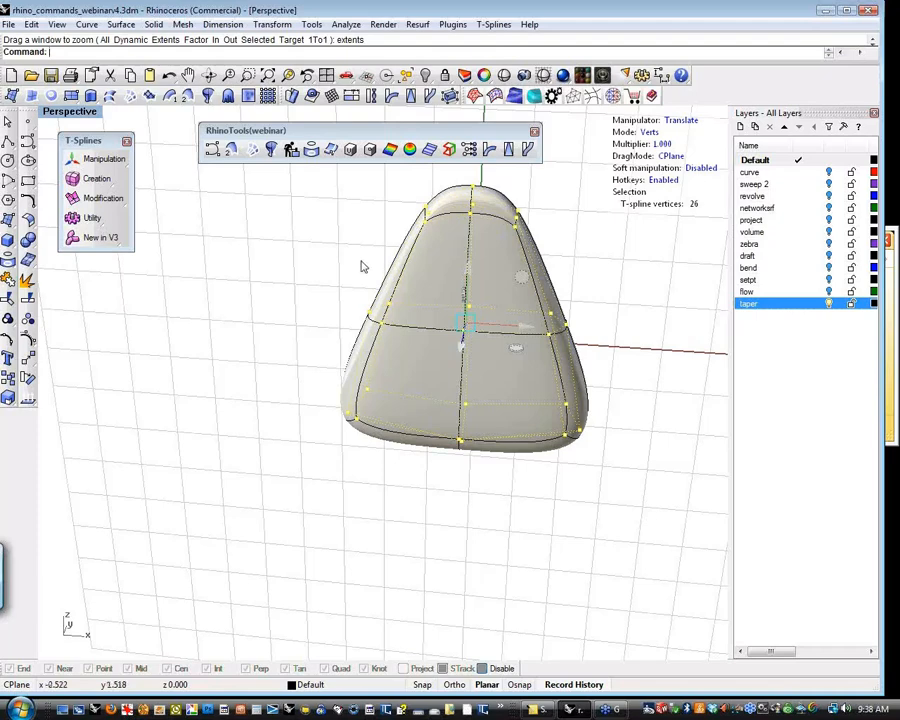
Clear the vertex selection on the tapered box and view its shape from other angles.
{"action": "right_click_drag", "start_coordinate": [307, 322], "coordinate": [253, 301]}
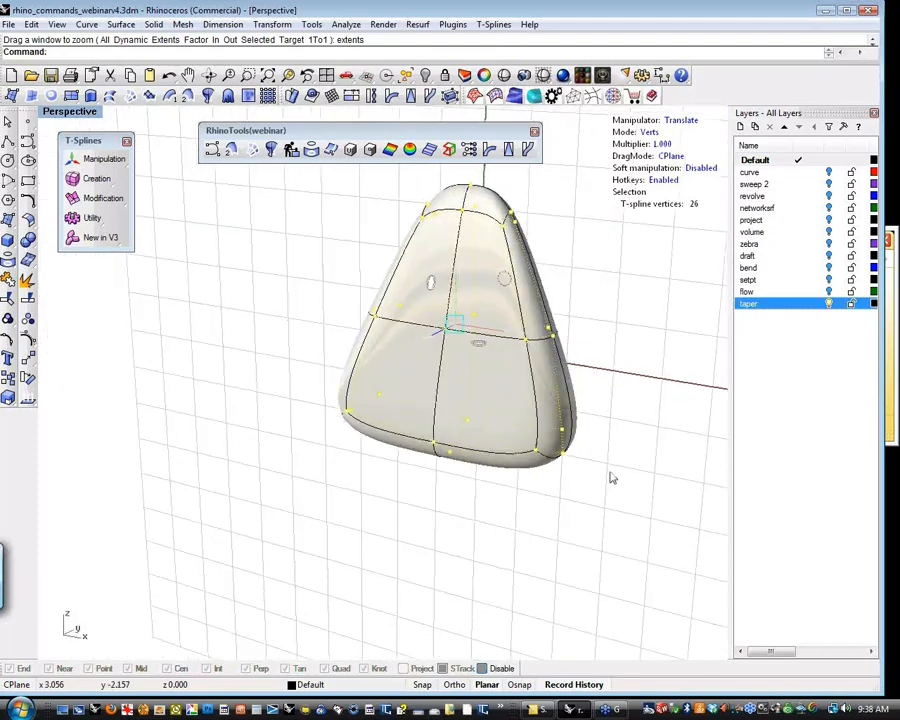
{"action": "left_click", "coordinate": [608, 530]}
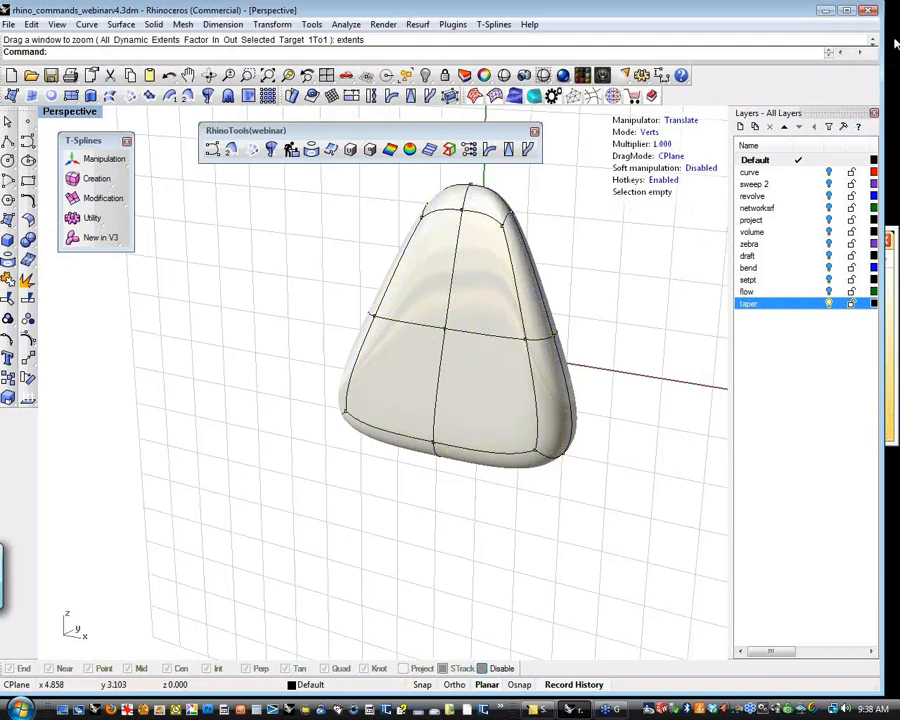
{"action": "left_click", "coordinate": [888, 58]}
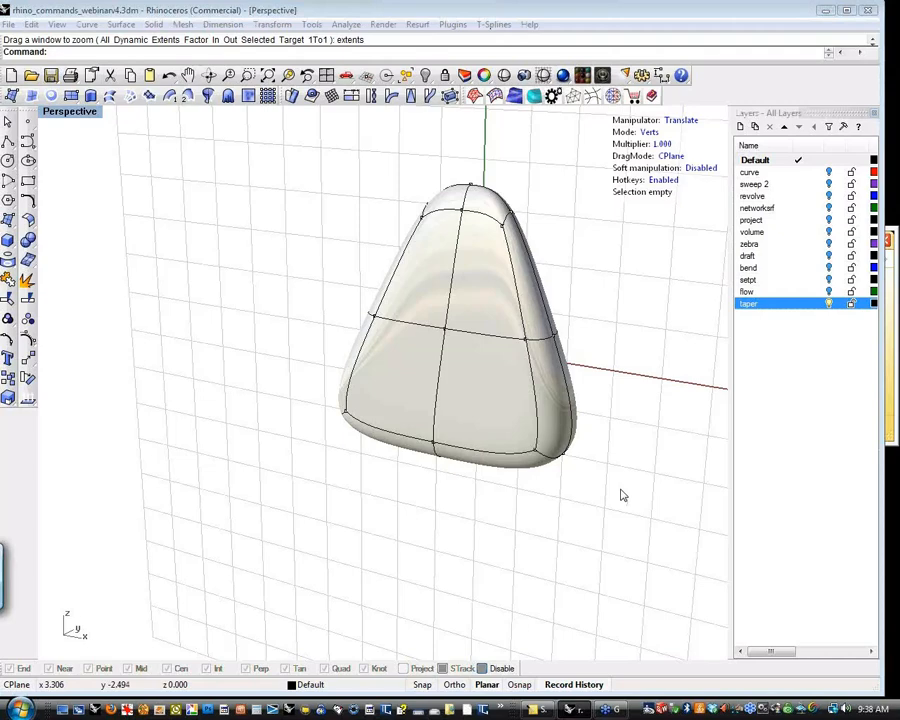
{"action": "right_click_drag", "start_coordinate": [603, 470], "coordinate": [531, 512]}
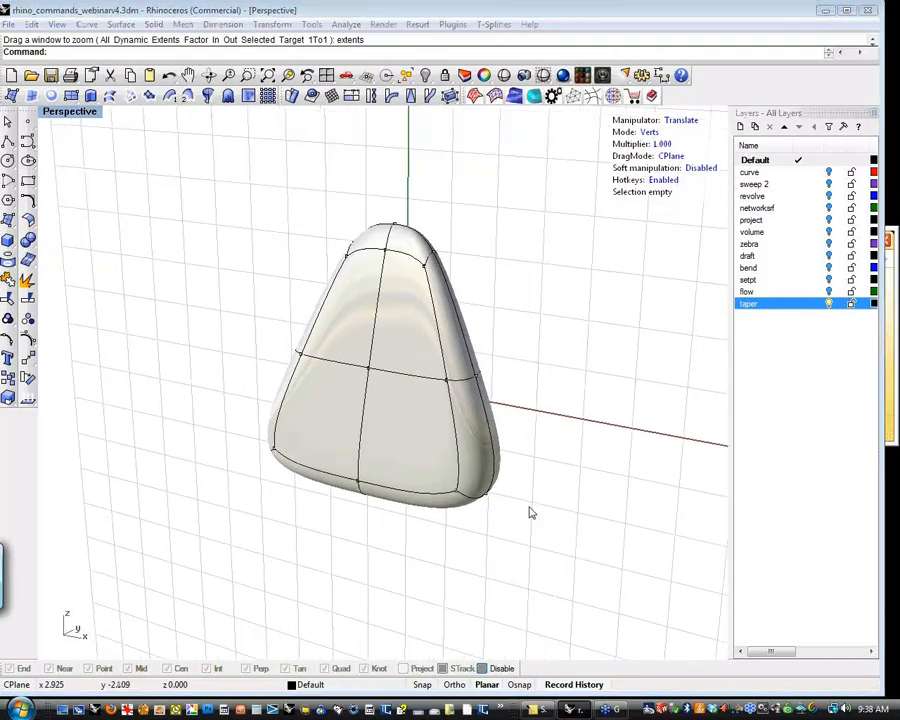
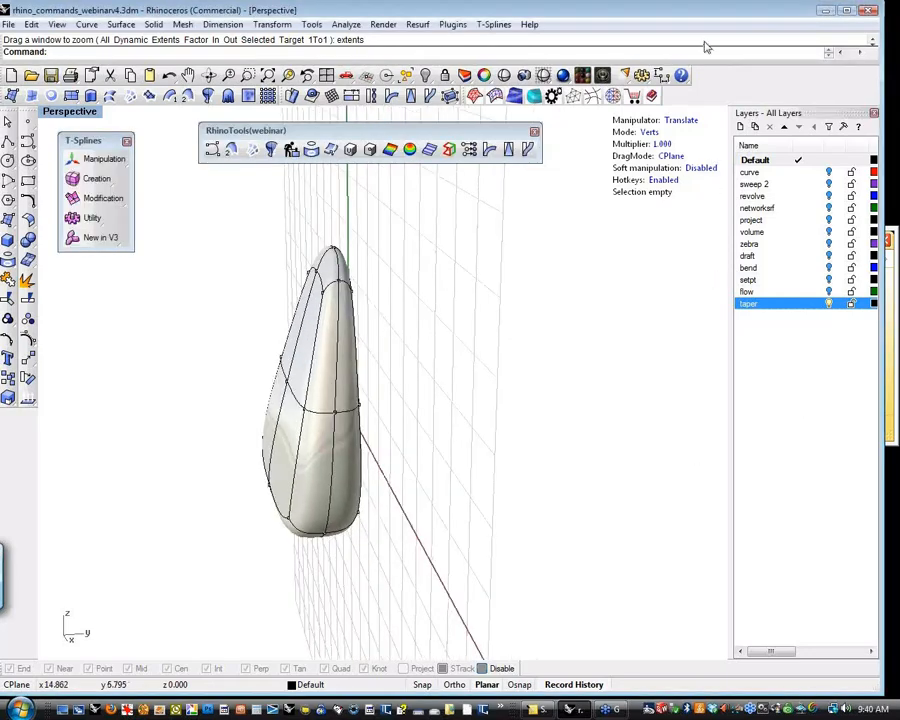
Show the networksrf layer instead of the taper layer and build a network surface from its six curves.
{"action": "left_click", "coordinate": [829, 303]}
{"action": "left_click", "coordinate": [829, 209]}
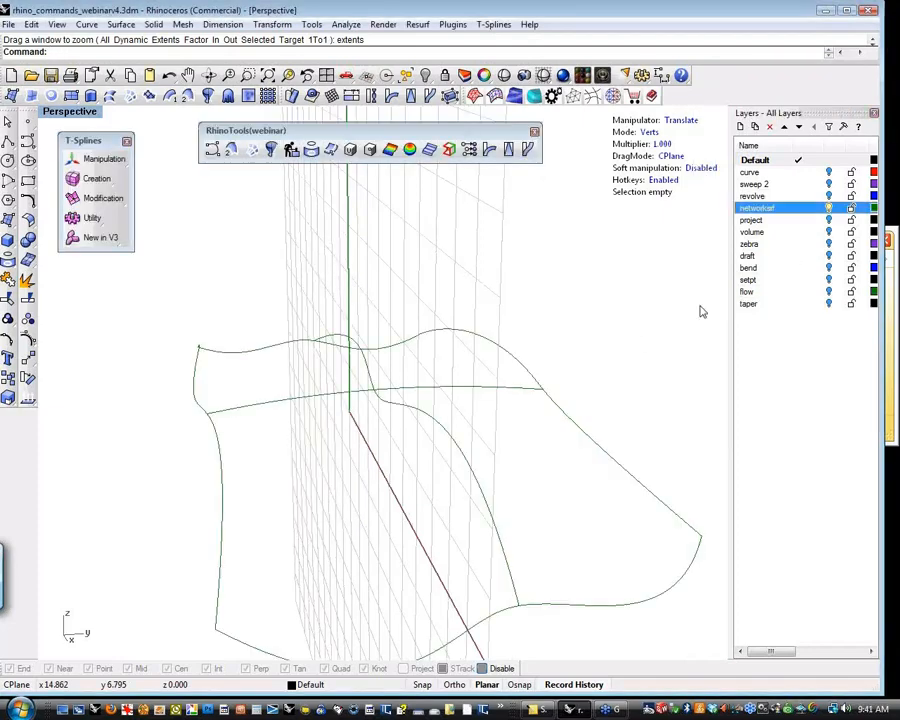
{"action": "right_click_drag", "start_coordinate": [569, 390], "coordinate": [667, 421]}
{"action": "left_click_drag", "start_coordinate": [703, 260], "coordinate": [147, 460]}
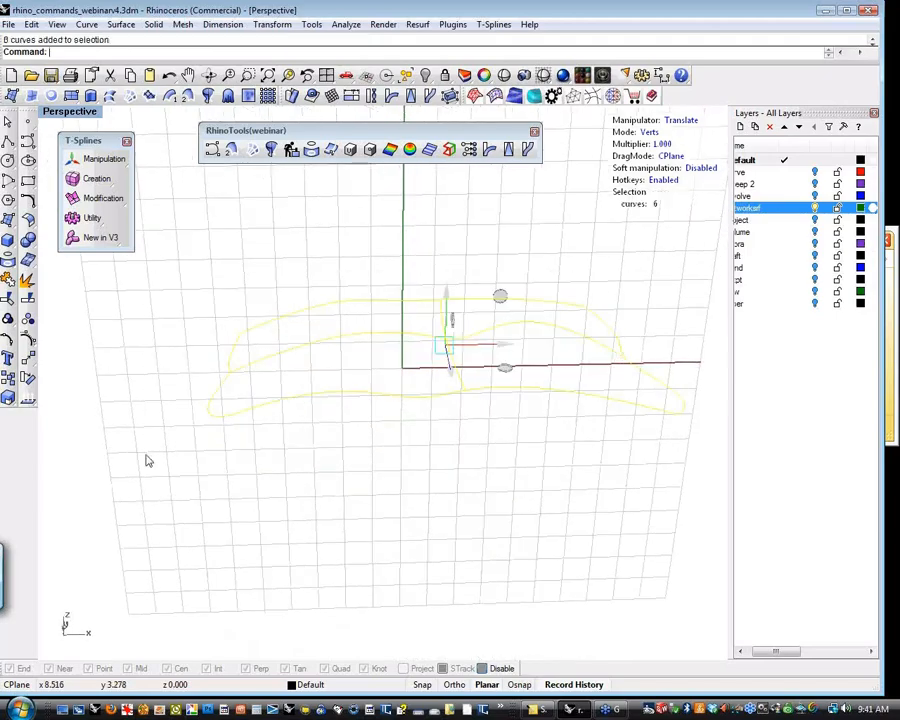
{"action": "left_click", "coordinate": [253, 149]}
{"action": "left_click", "coordinate": [464, 398]}
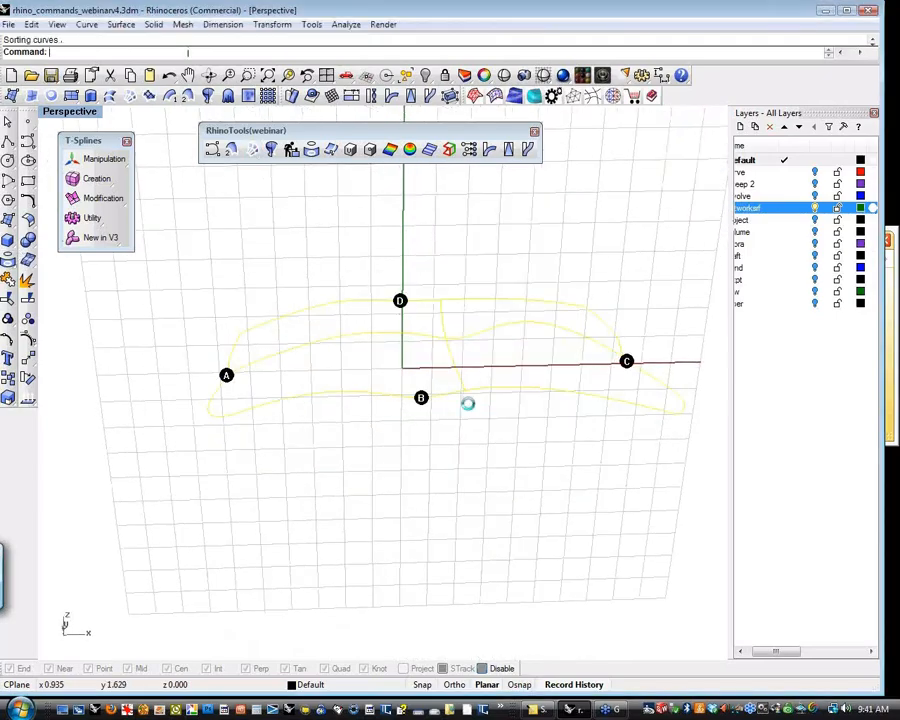
{"action": "right_click_drag", "start_coordinate": [503, 473], "coordinate": [510, 444]}
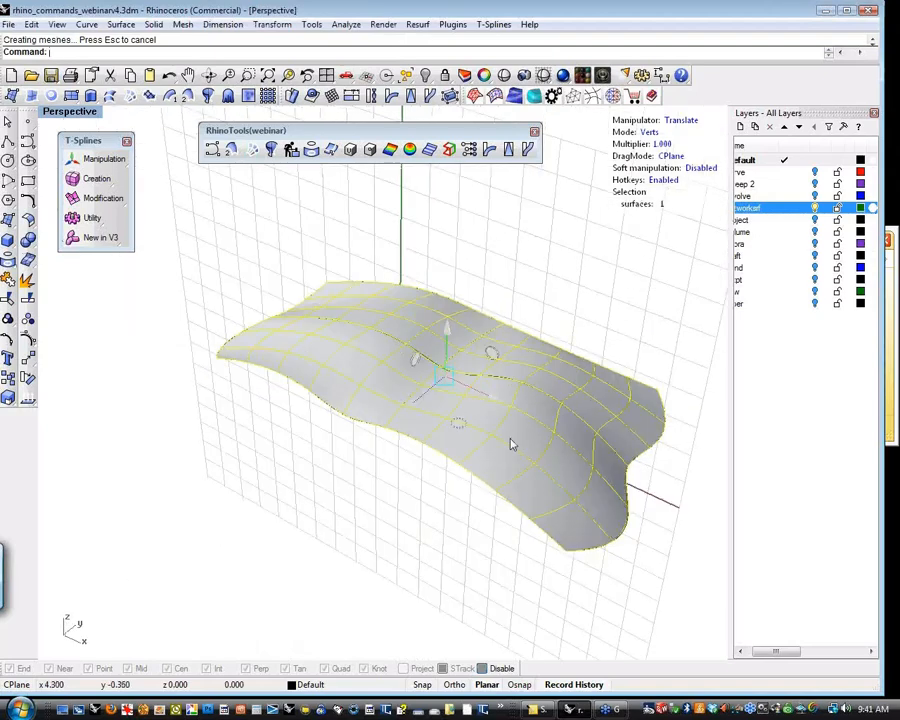
Hide the source curves of the network surface.
{"action": "key", "text": "Escape"}
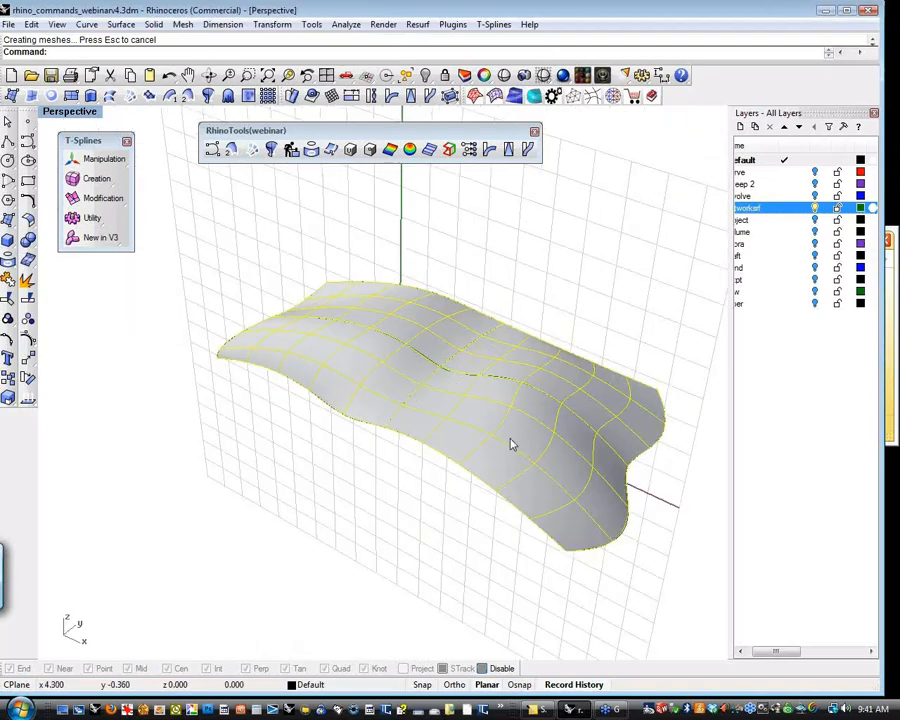
{"action": "type", "text": "hide"}
{"action": "key", "text": "Return"}
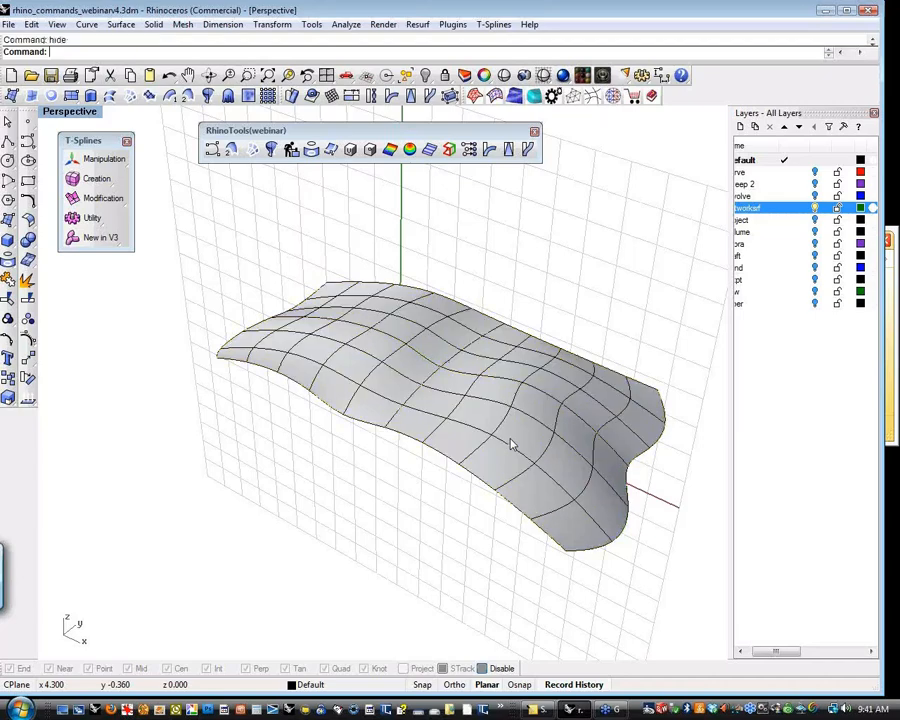
Set up a rebuild of the network surface with 4 U and 4 V points, previewing it and calculating the maximum deviation.
{"action": "right_click_drag", "start_coordinate": [510, 445], "coordinate": [488, 454]}
{"action": "left_click", "coordinate": [456, 333]}
{"action": "type", "text": "Rebuild"}
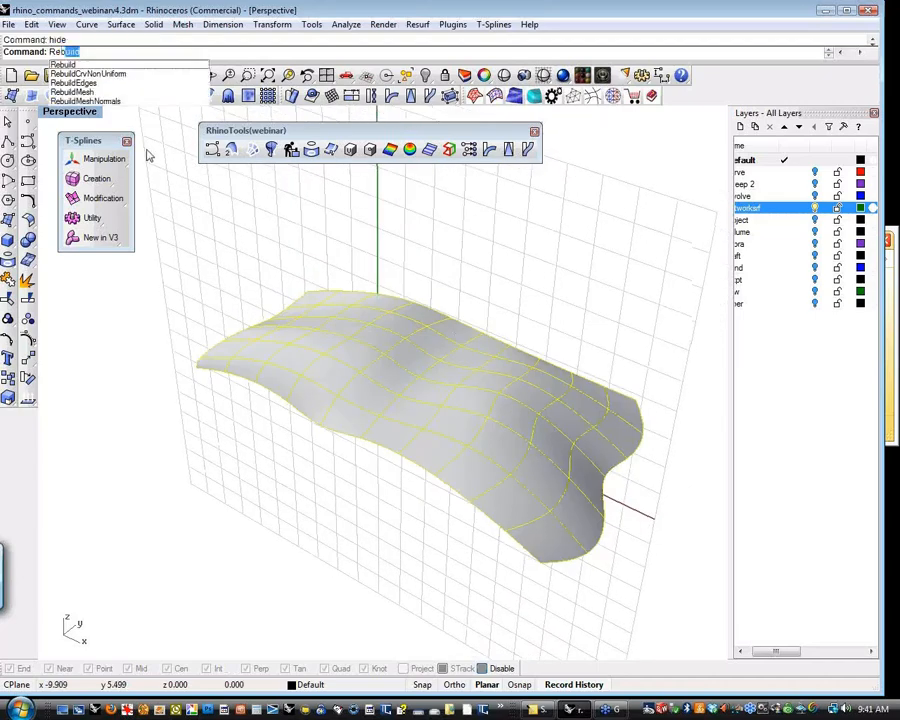
{"action": "key", "text": "Return"}
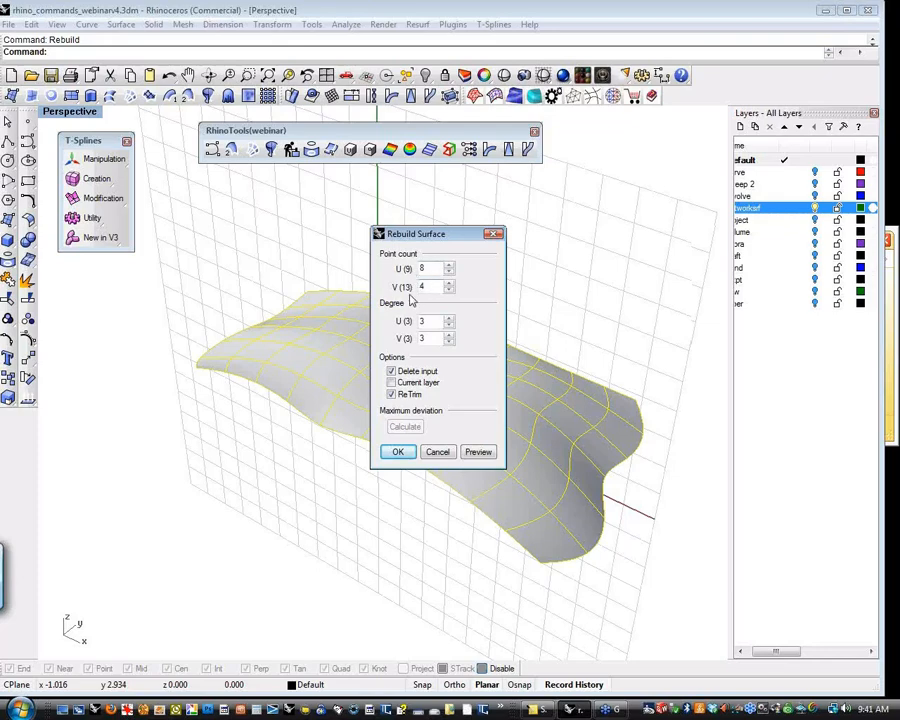
{"action": "double_click", "coordinate": [428, 268]}
{"action": "left_click", "coordinate": [479, 455]}
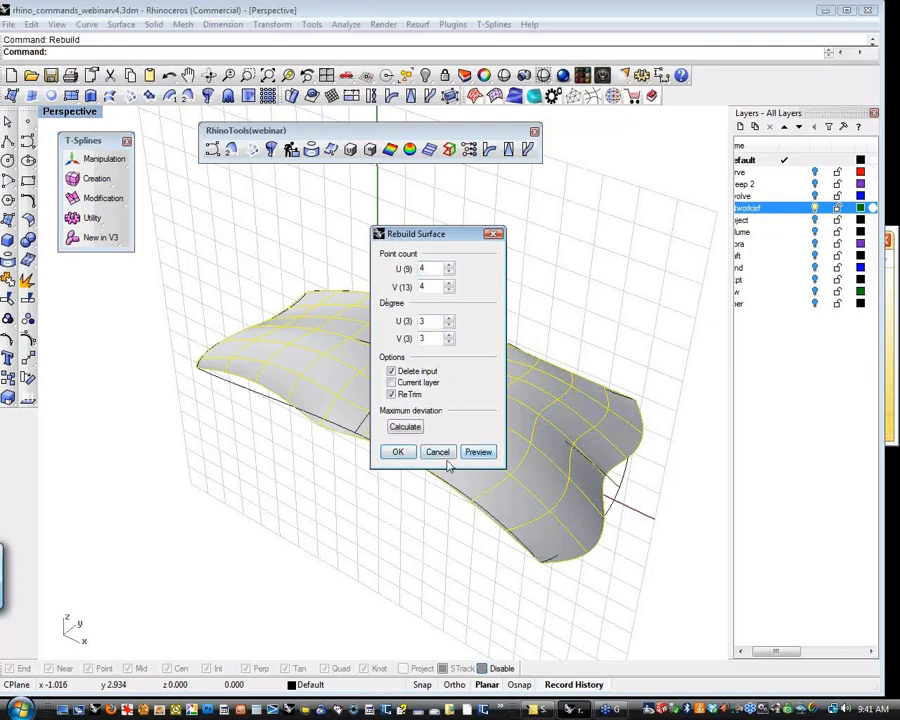
{"action": "left_click", "coordinate": [406, 427]}
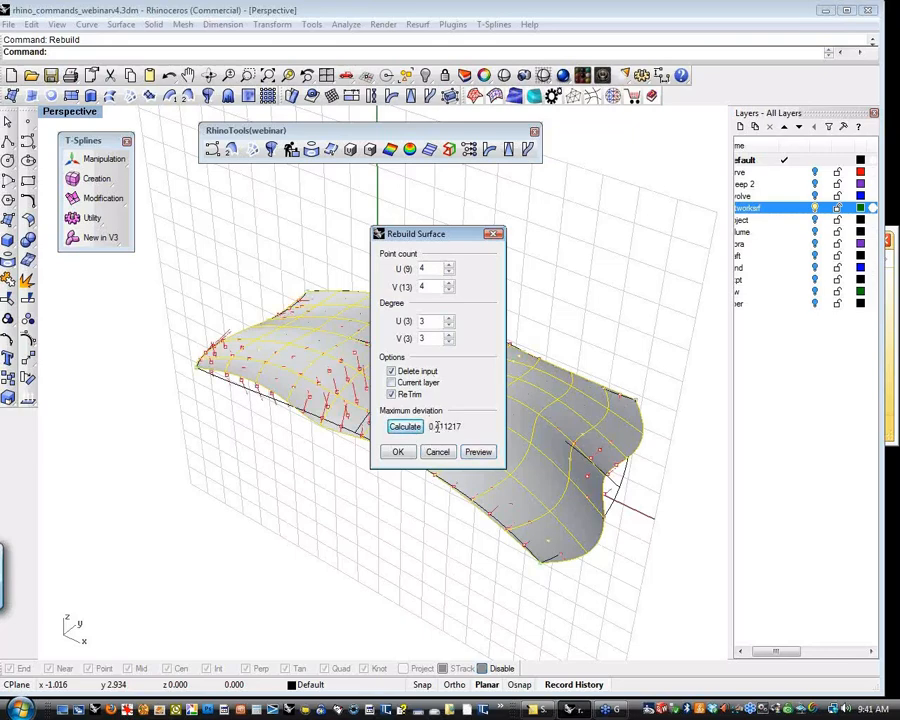
Raise the rebuild point counts to 6 in U and 6 in V, preview the surface and calculate its maximum deviation.
{"action": "double_click", "coordinate": [424, 268]}
{"action": "type", "text": "6"}
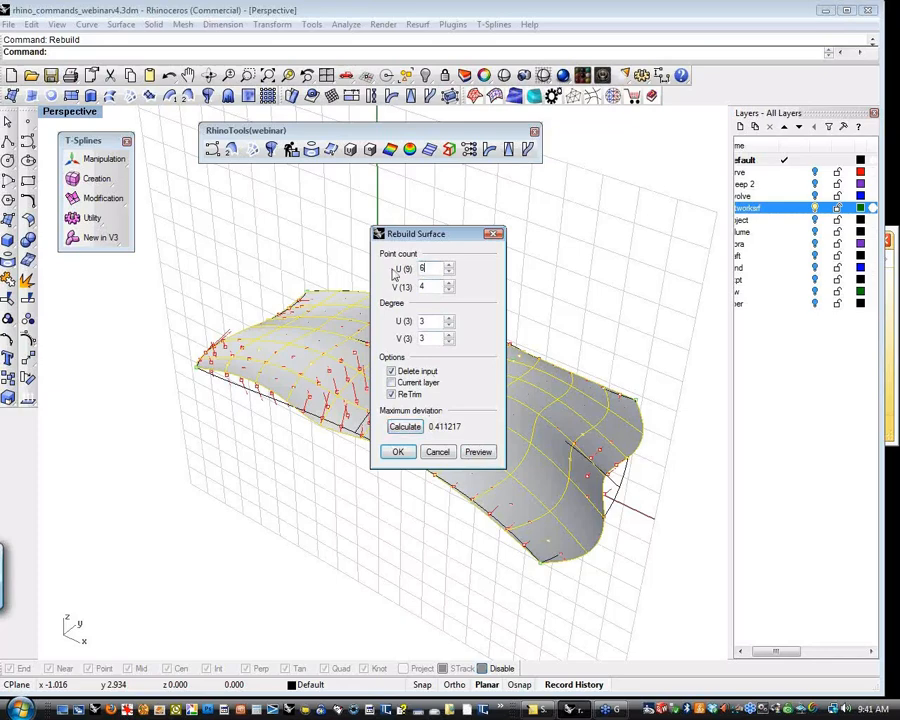
{"action": "key", "text": "BackSpace"}
{"action": "type", "text": "8"}
{"action": "double_click", "coordinate": [430, 286]}
{"action": "type", "text": "6"}
{"action": "left_click", "coordinate": [478, 452]}
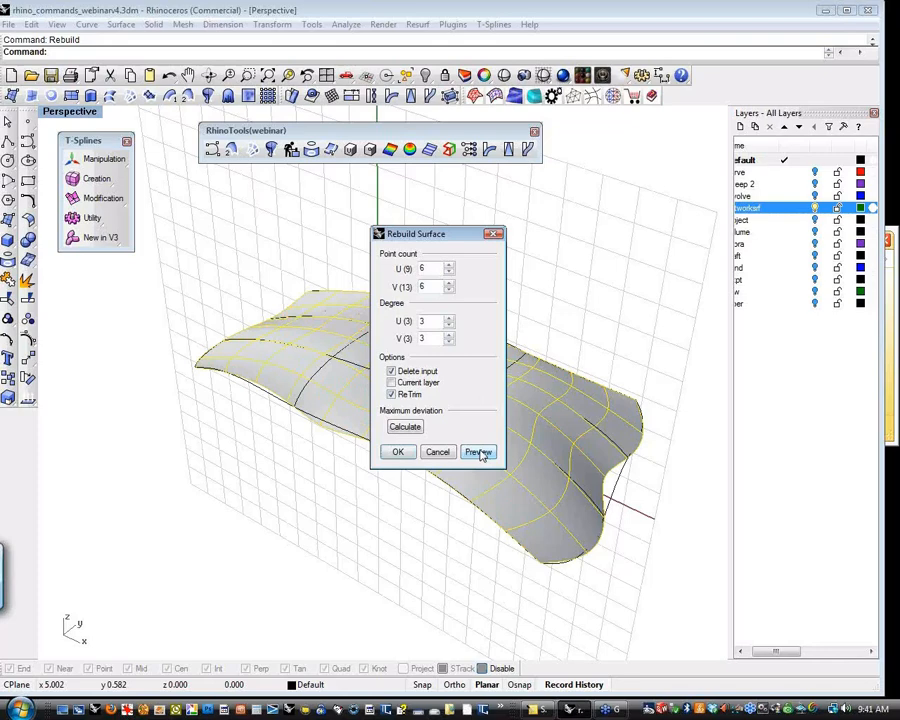
{"action": "left_click", "coordinate": [422, 428]}
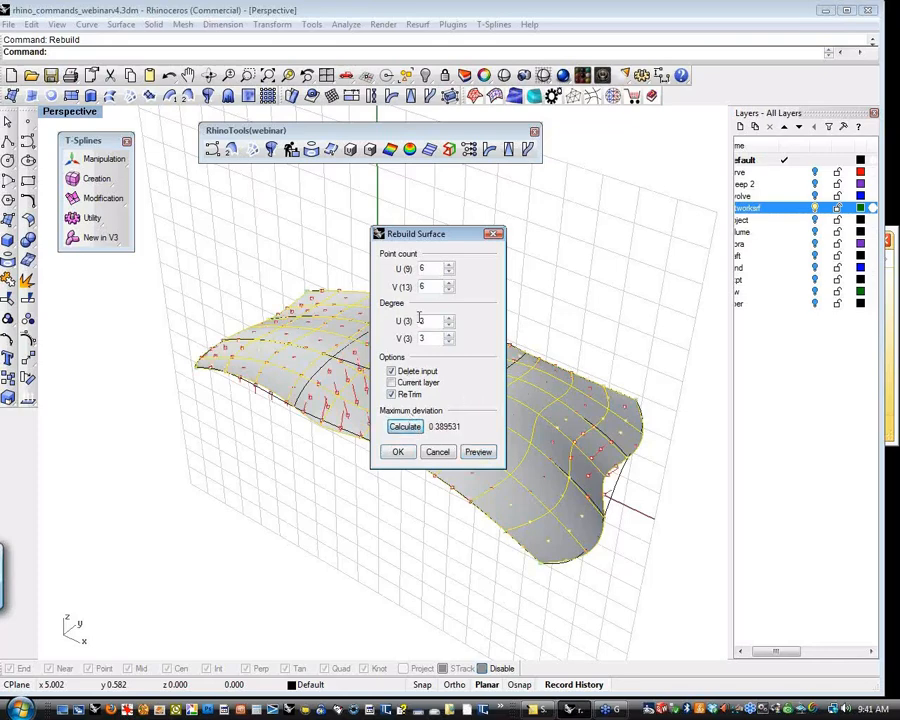
Rebuild the network surface with 8 U and 8 V points after checking the preview and deviation, and dismiss the history warning.
{"action": "double_click", "coordinate": [428, 268]}
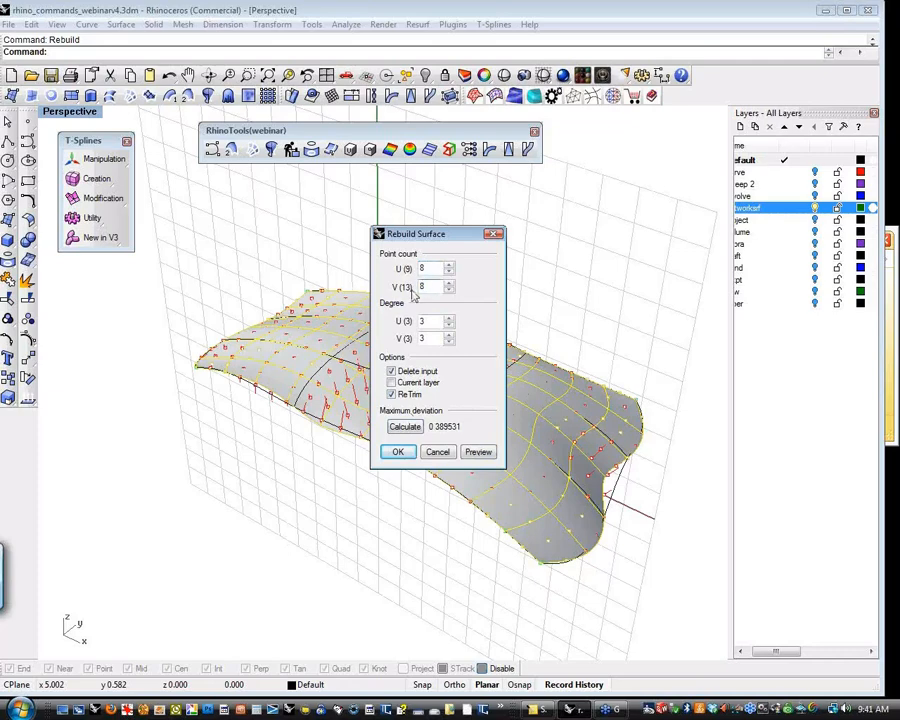
{"action": "left_click", "coordinate": [476, 453]}
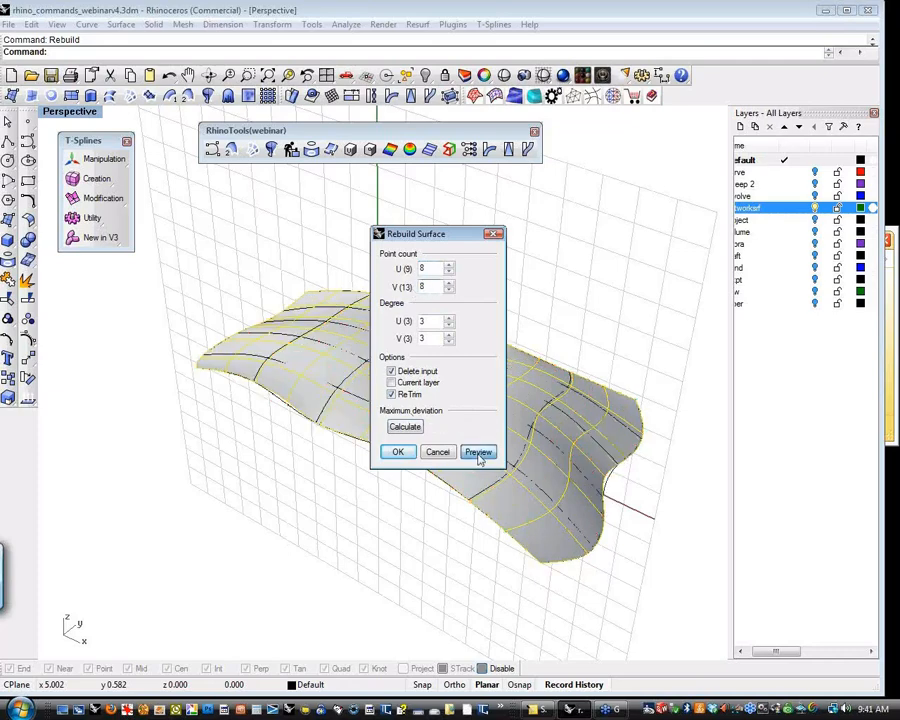
{"action": "left_click", "coordinate": [405, 427]}
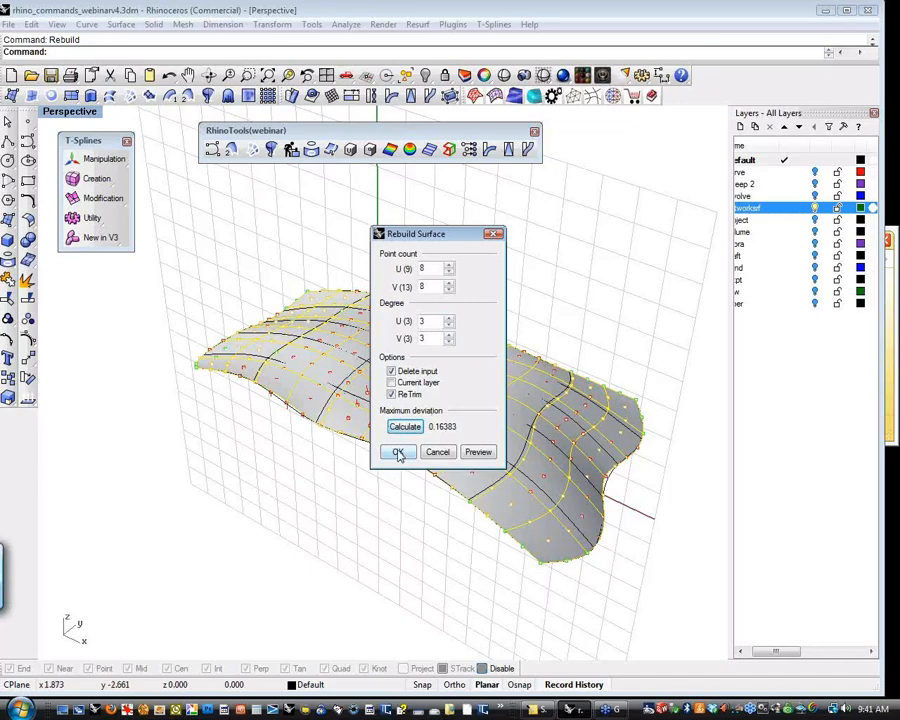
{"action": "left_click", "coordinate": [398, 453]}
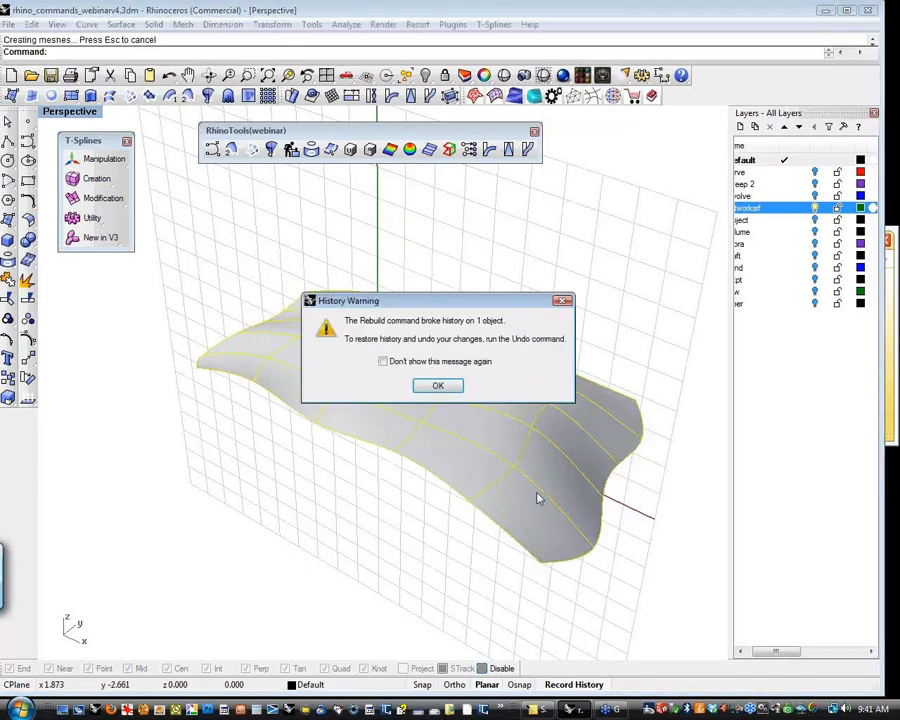
{"action": "left_click", "coordinate": [436, 393]}
{"action": "right_click_drag", "start_coordinate": [436, 393], "coordinate": [167, 207]}
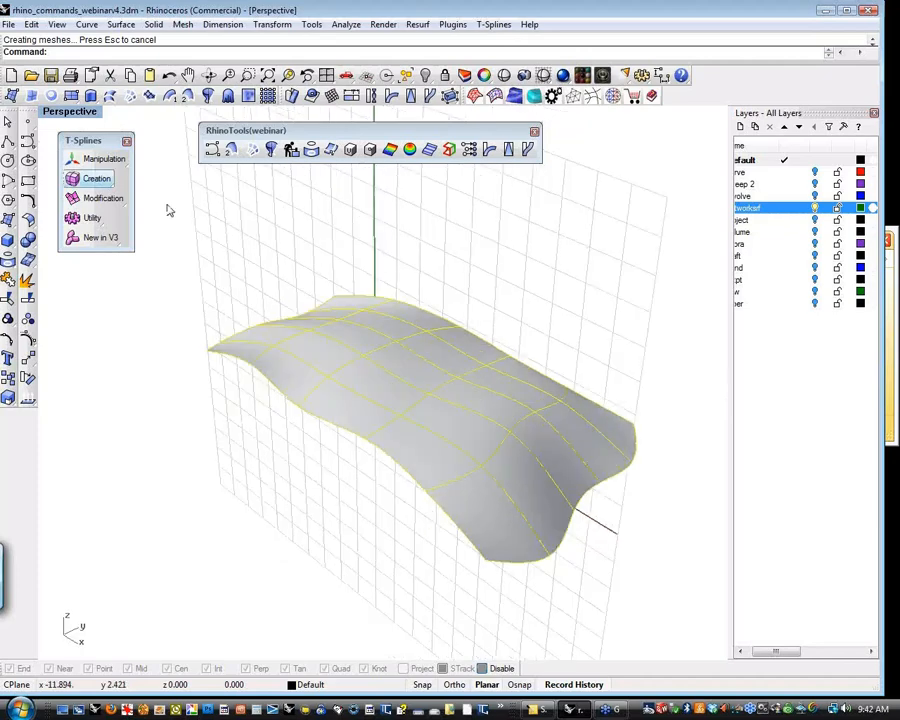
Try converting the rebuilt surface to a T-spline, and undo both the conversion and the rebuild.
{"action": "left_click", "coordinate": [96, 178]}
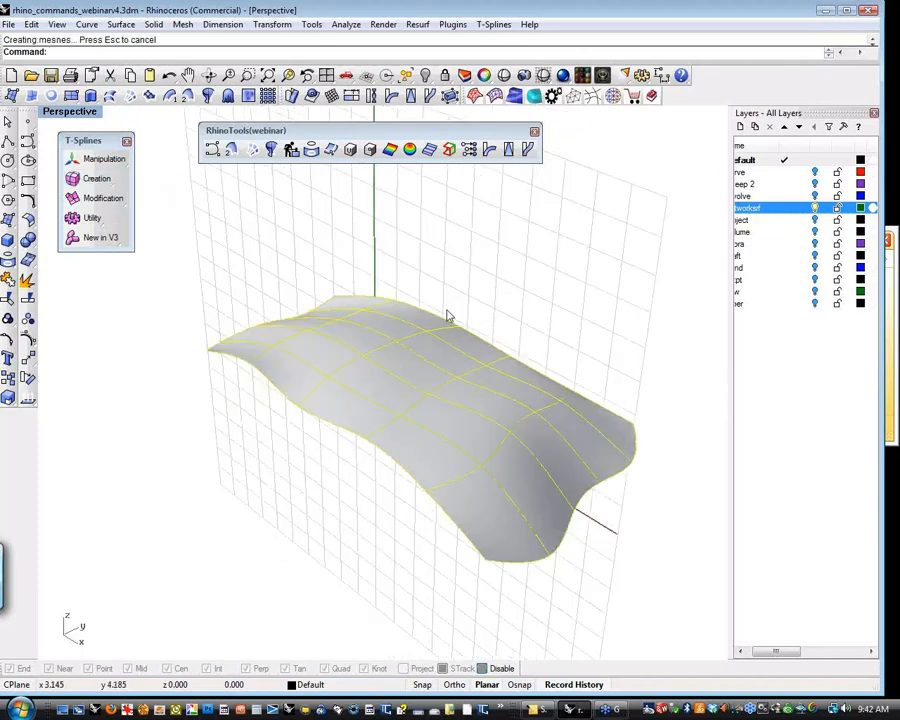
{"action": "right_click_drag", "start_coordinate": [505, 289], "coordinate": [498, 315]}
{"action": "left_click", "coordinate": [498, 315]}
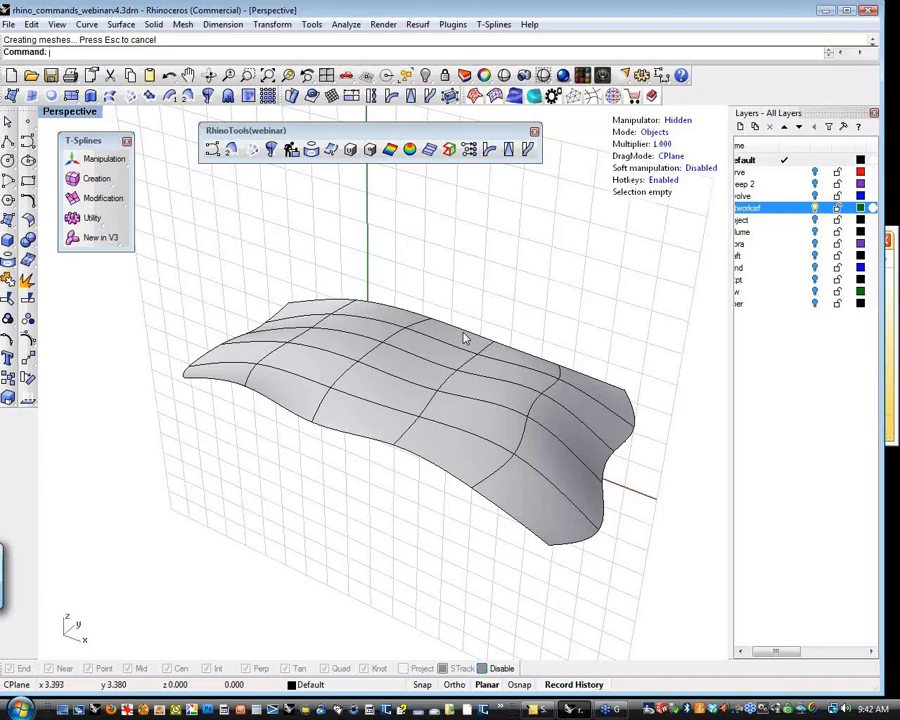
{"action": "key", "text": "ctrl+z"}
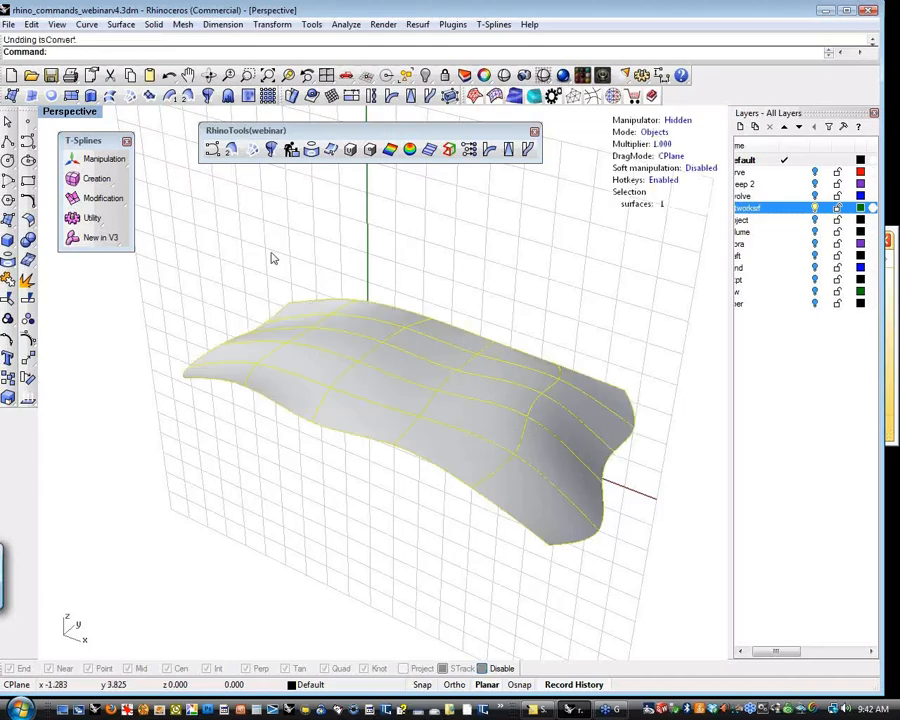
{"action": "key", "text": "ctrl+z"}
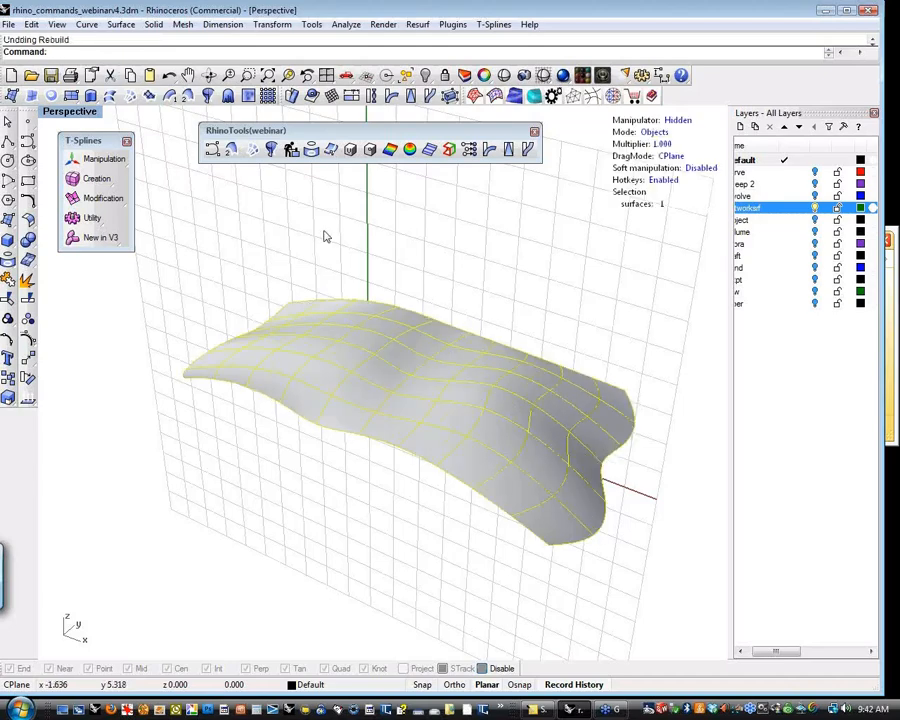
Rebuild the network surface with 4 points in U and 4 in V, and dismiss the history warning.
{"action": "type", "text": "Reb"}
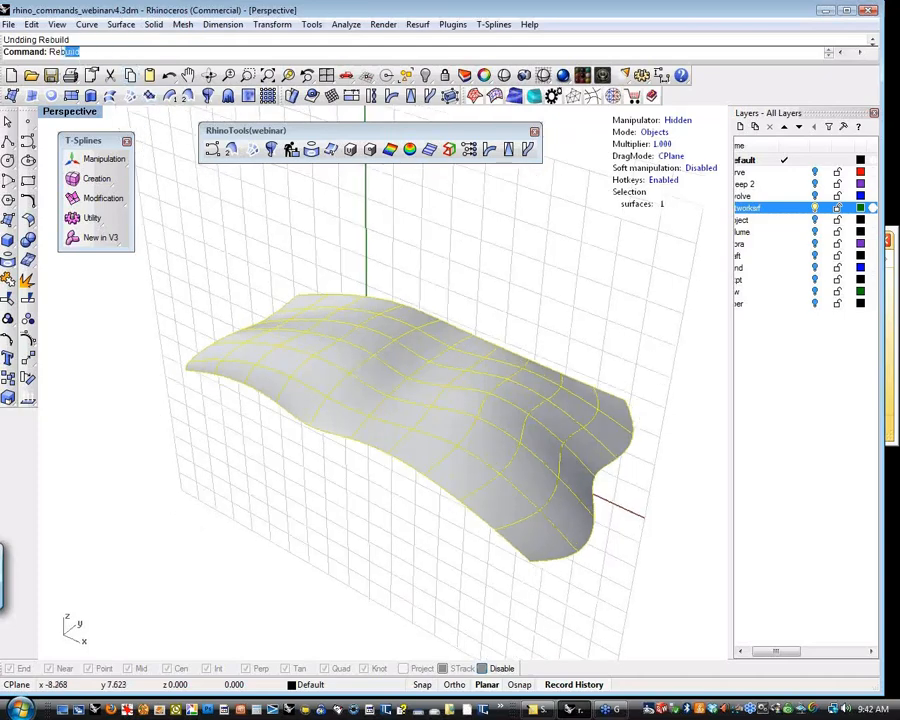
{"action": "type", "text": "uild"}
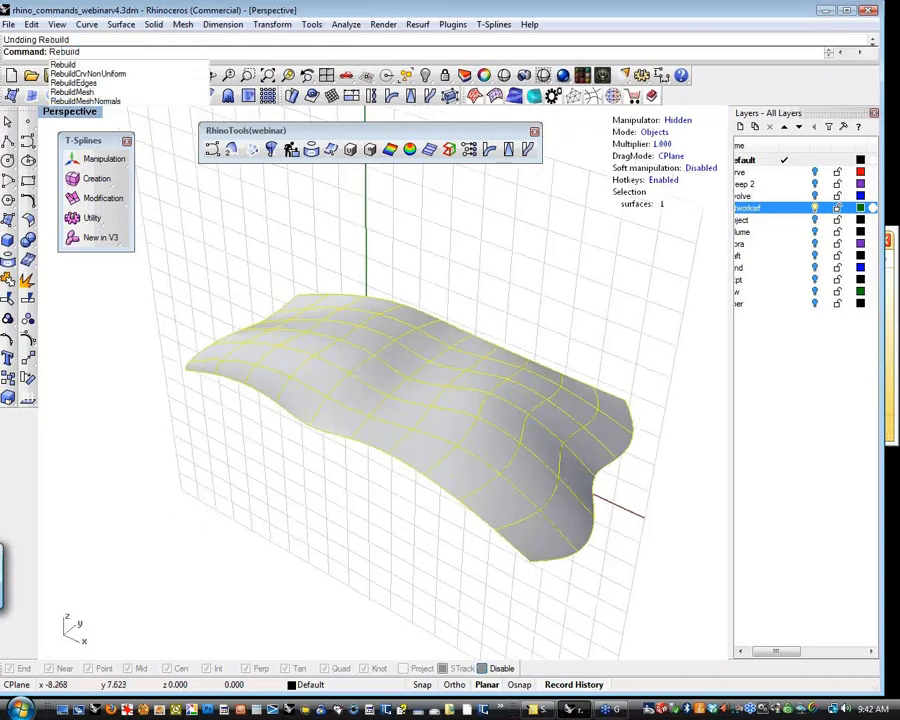
{"action": "key", "text": "Return"}
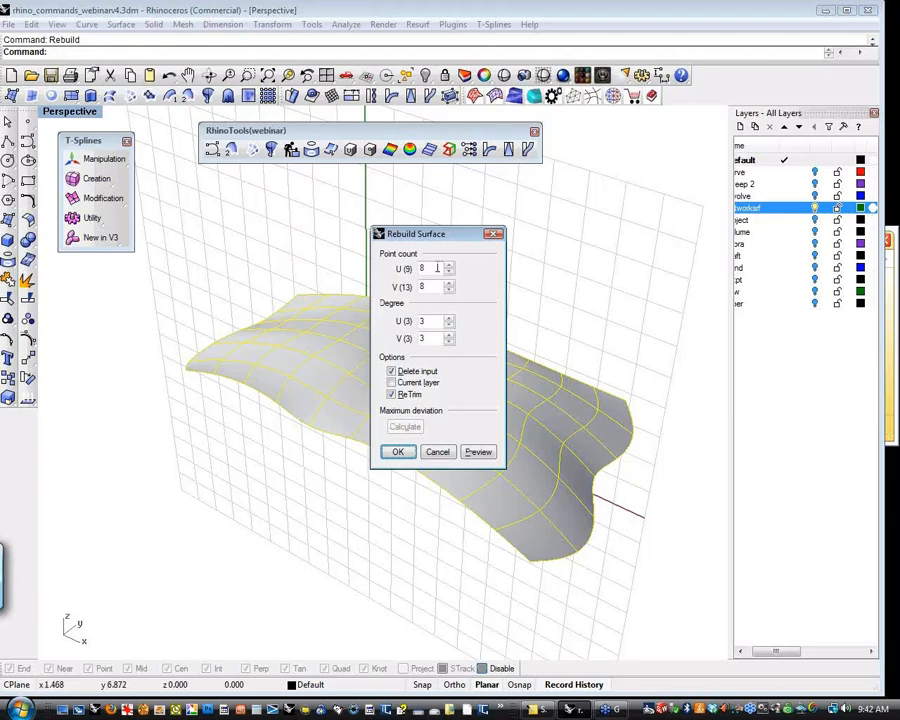
{"action": "double_click", "coordinate": [436, 268]}
{"action": "key", "text": "Tab"}
{"action": "type", "text": "4"}
{"action": "left_click", "coordinate": [397, 451]}
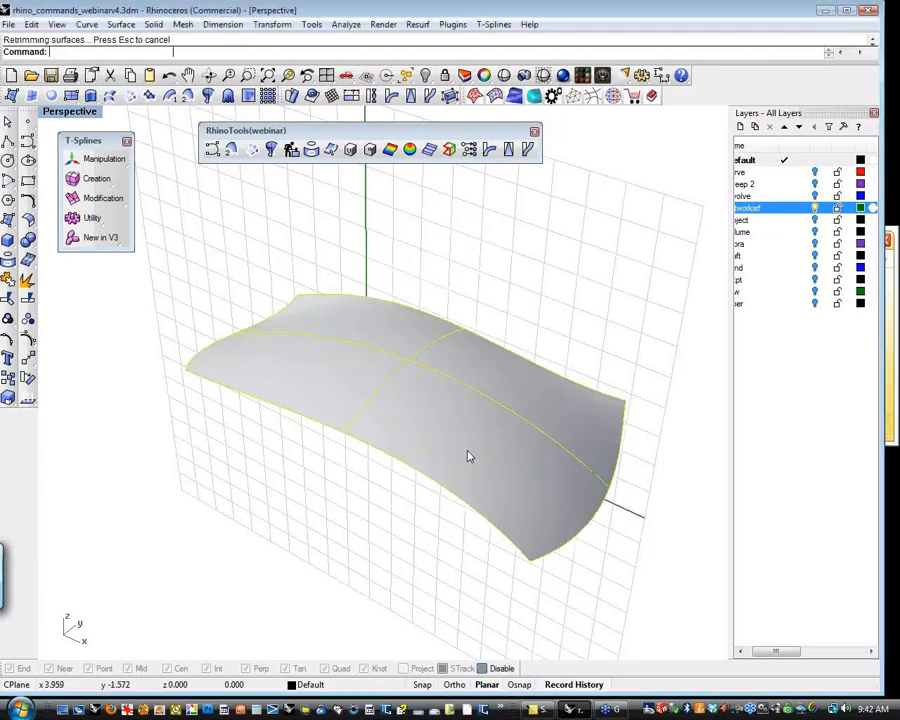
{"action": "left_click", "coordinate": [438, 386]}
{"action": "right_click_drag", "start_coordinate": [470, 404], "coordinate": [426, 374]}
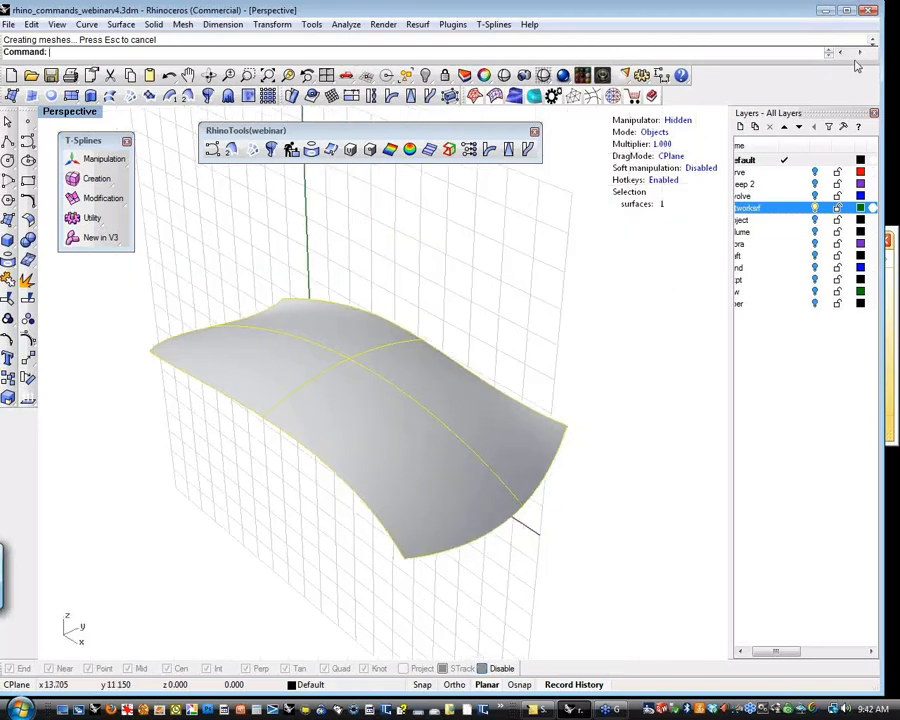
Deselect the rebuilt surface and turn on the Translate manipulator.
{"action": "left_click", "coordinate": [890, 40]}
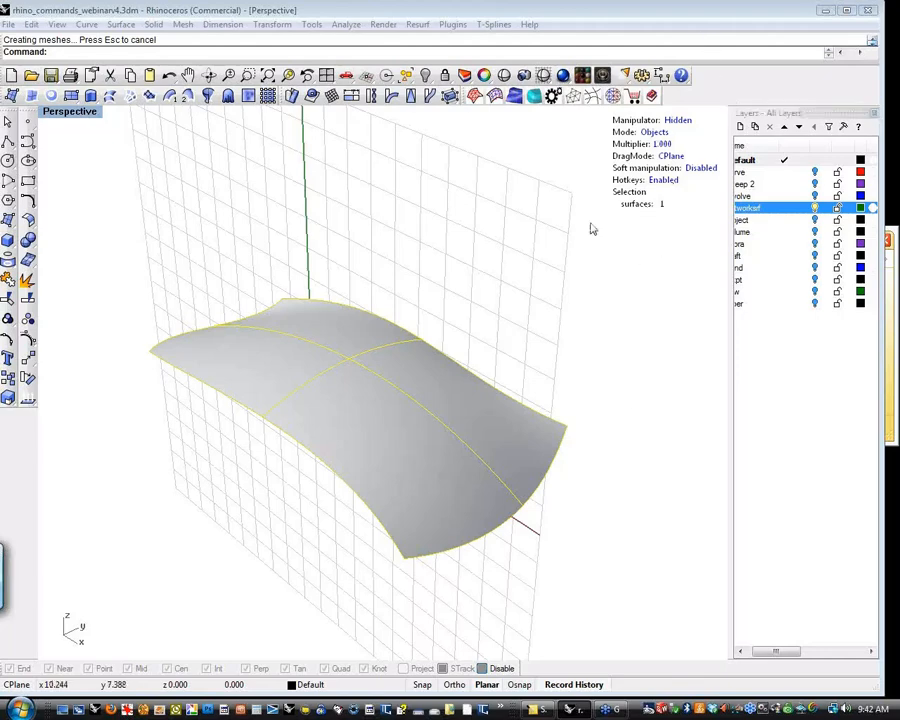
{"action": "left_click", "coordinate": [489, 233]}
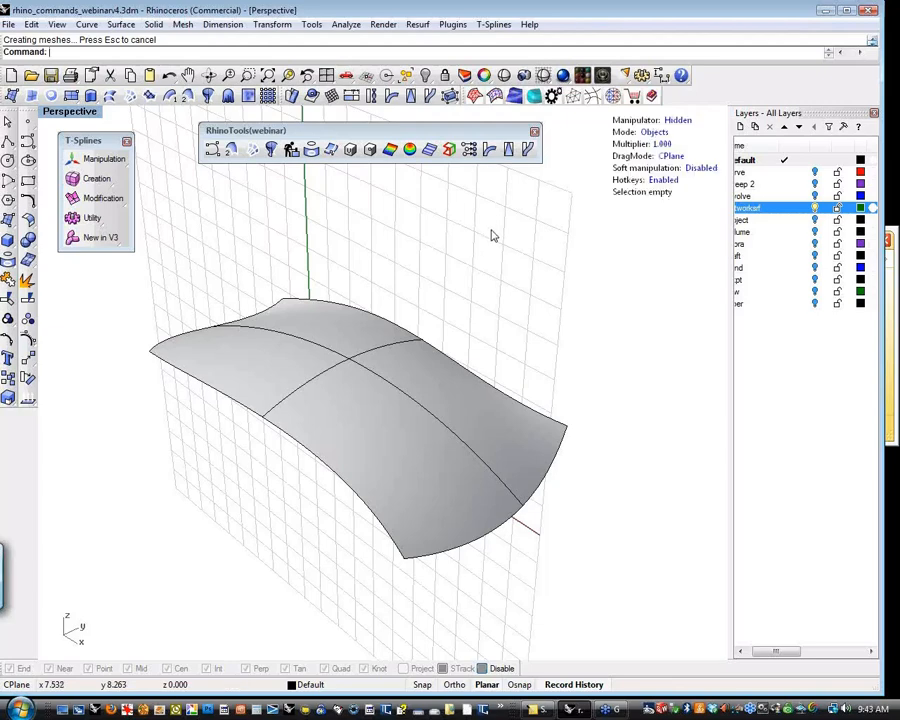
{"action": "left_click", "coordinate": [105, 162]}
{"action": "mouse_move", "coordinate": [112, 168]}
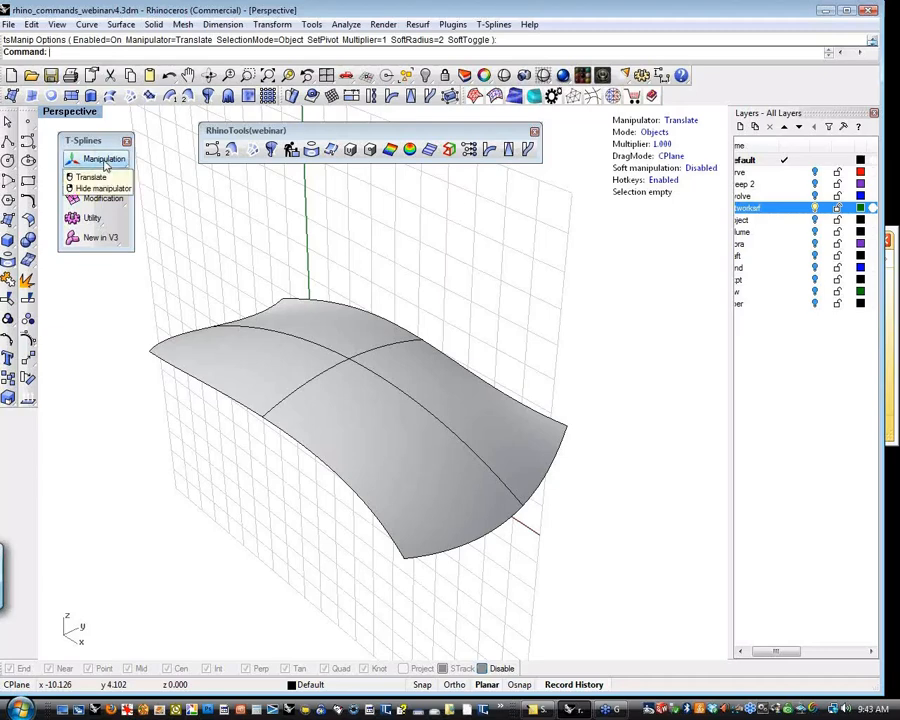
Toggle the T-Splines manipulator between Translate and hidden several times over the rebuilt surface, ending with it hidden.
{"action": "right_click", "coordinate": [110, 165]}
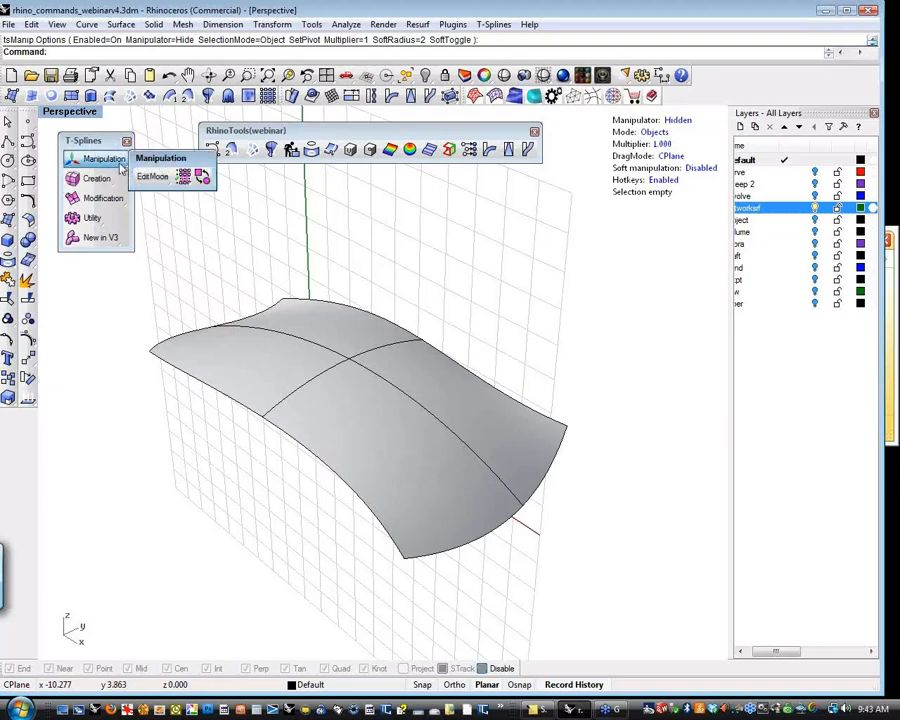
{"action": "left_click", "coordinate": [93, 163]}
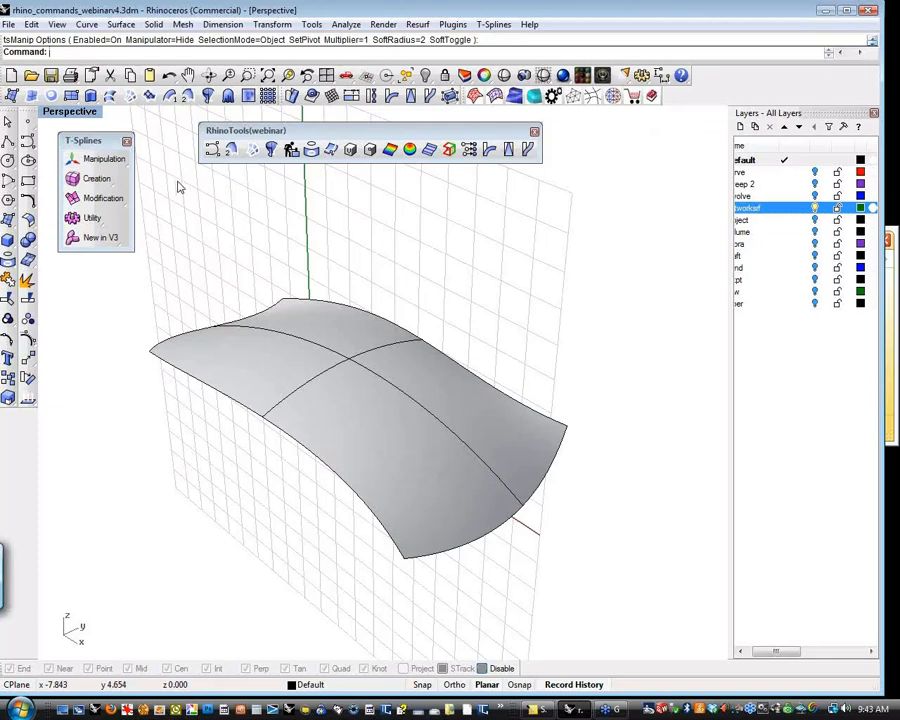
{"action": "right_click_drag", "start_coordinate": [222, 206], "coordinate": [298, 228], "text": "shift"}
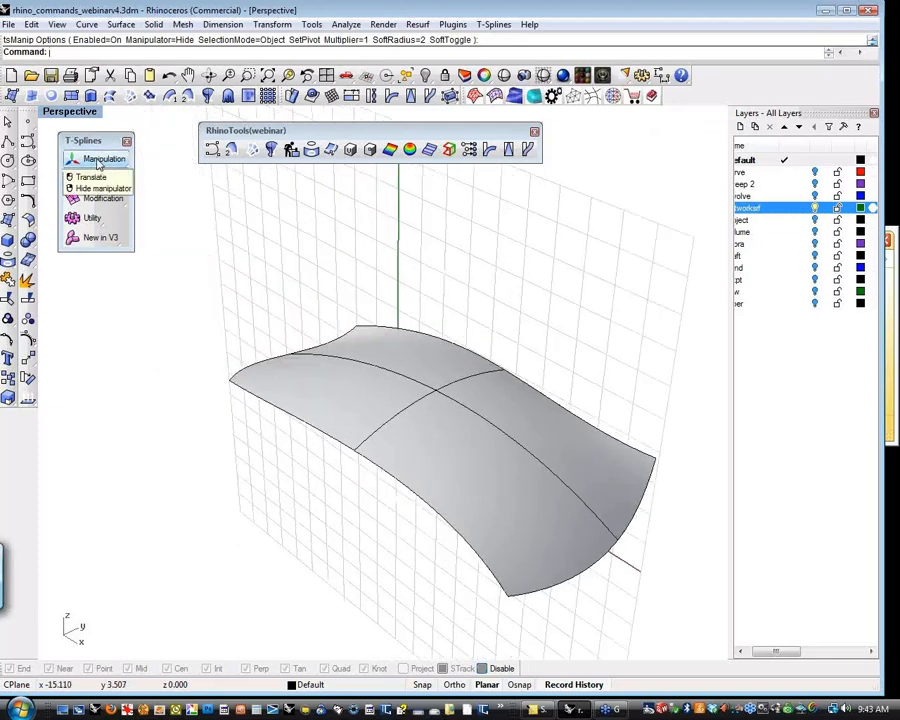
{"action": "left_click", "coordinate": [98, 162]}
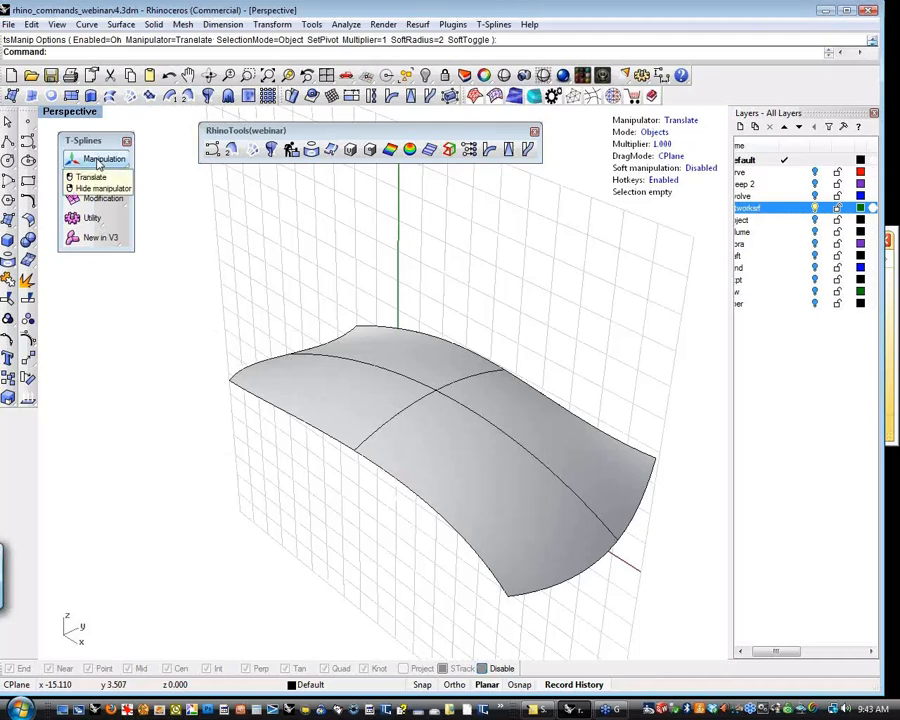
{"action": "right_click", "coordinate": [98, 163]}
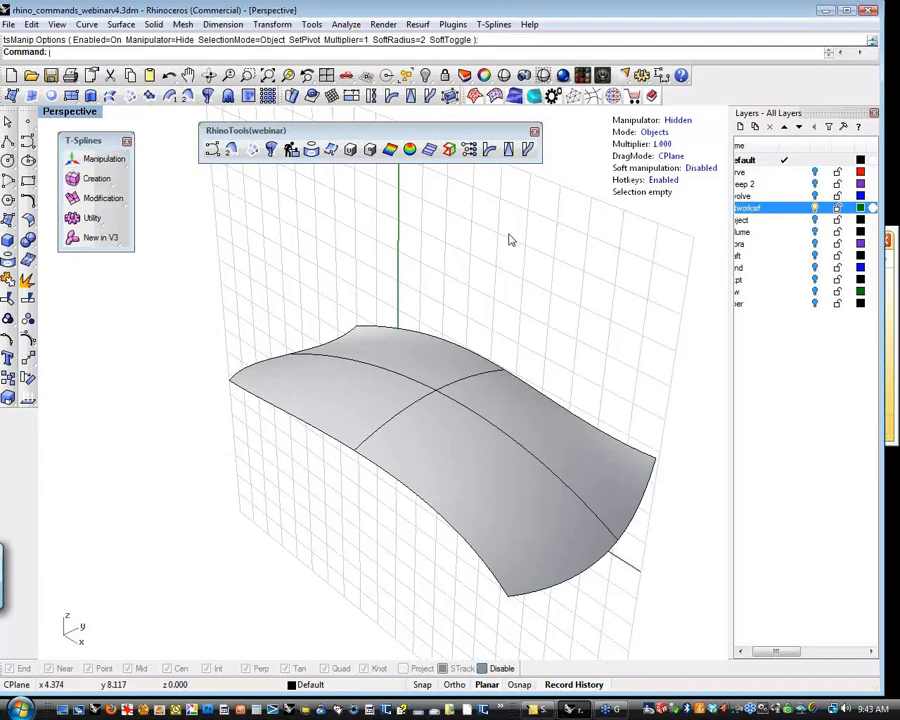
{"action": "right_click_drag", "start_coordinate": [508, 228], "coordinate": [484, 242], "text": "shift"}
{"action": "left_click", "coordinate": [108, 165]}
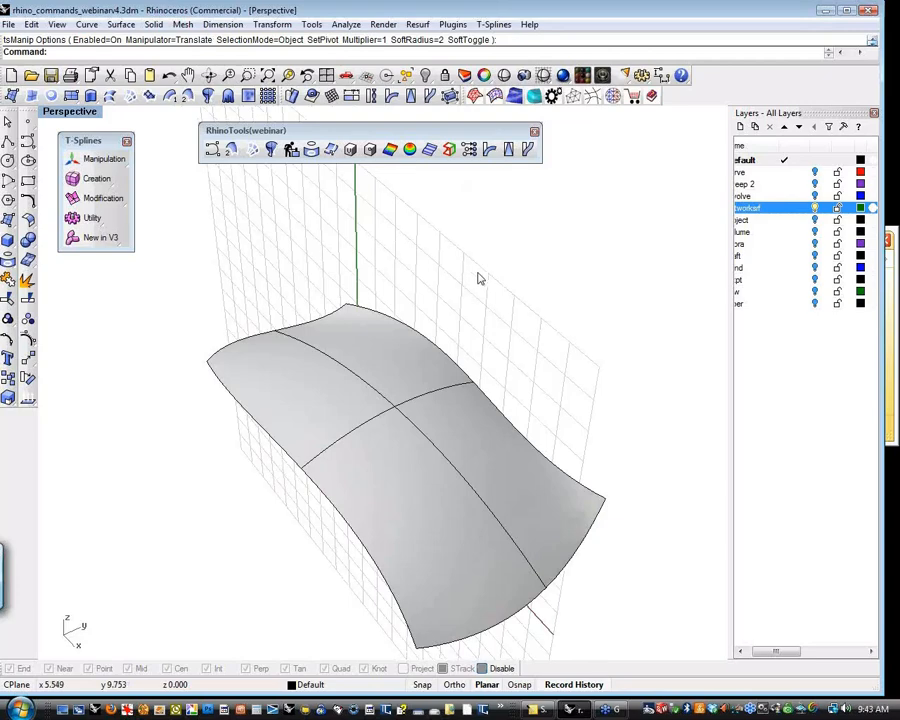
{"action": "mouse_move", "coordinate": [478, 278]}
{"action": "right_mouse_down"}
{"action": "mouse_move", "coordinate": [501, 243]}
{"action": "mouse_move", "coordinate": [470, 275]}
{"action": "right_mouse_up"}
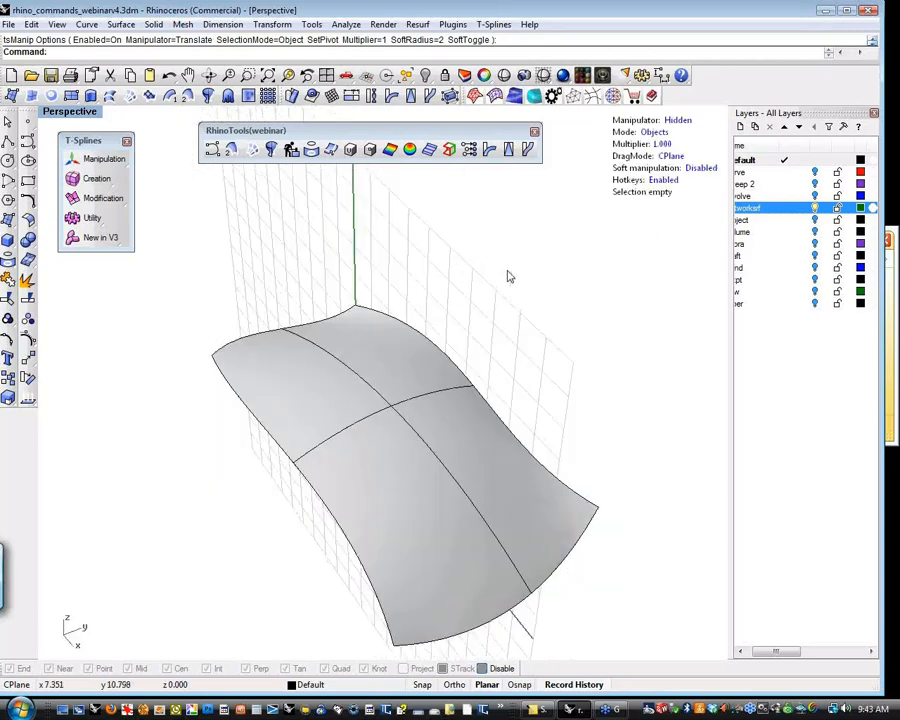
{"action": "right_click_drag", "start_coordinate": [508, 287], "coordinate": [670, 232]}
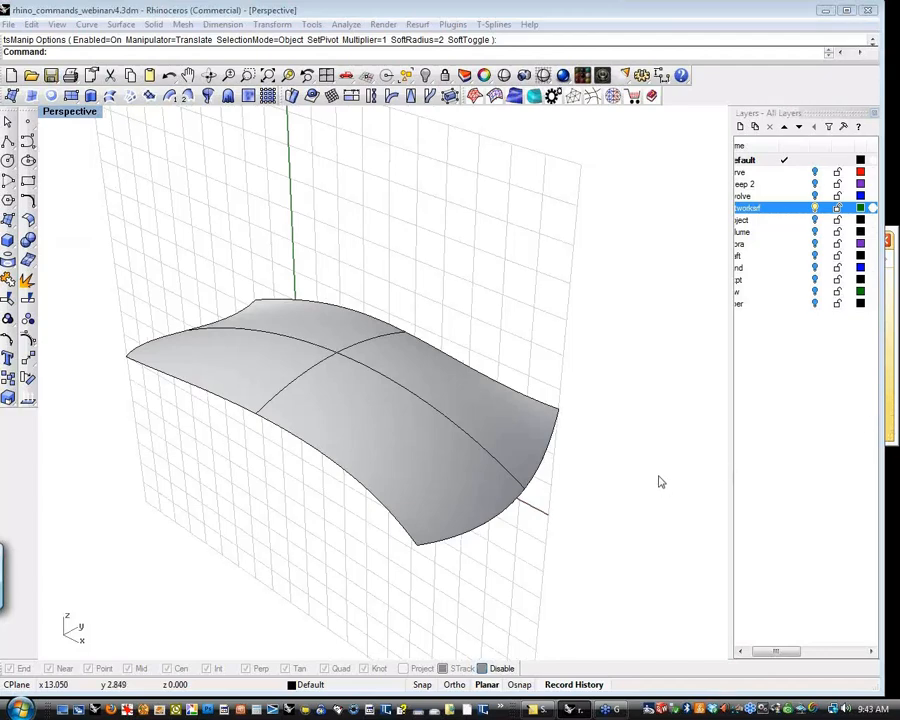
Turn on the volume layer and delete the rebuilt network surface.
{"action": "left_click", "coordinate": [634, 274]}
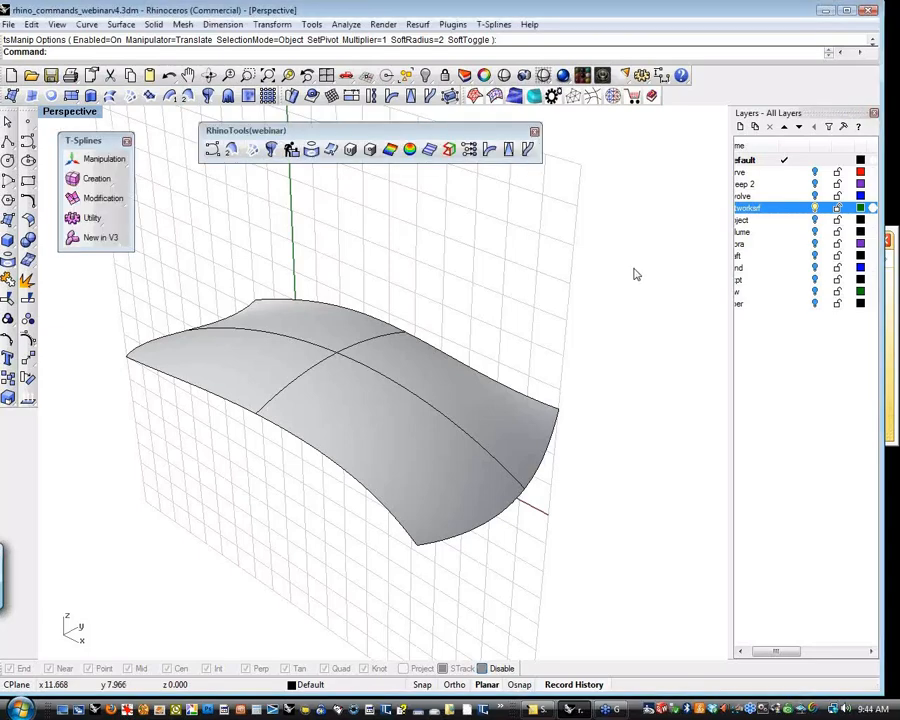
{"action": "left_click", "coordinate": [695, 36]}
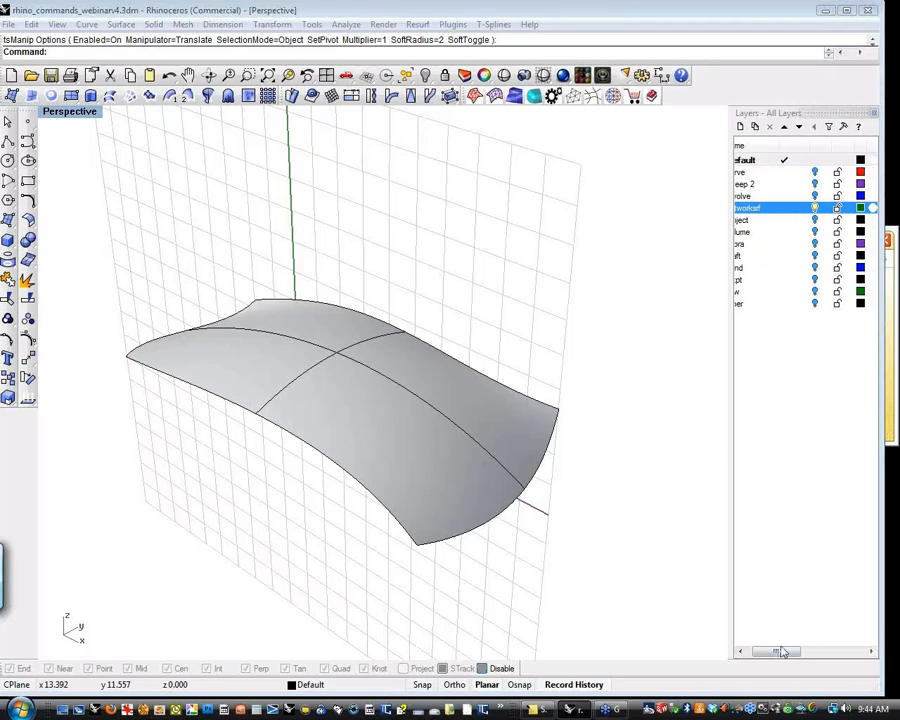
{"action": "left_click_drag", "start_coordinate": [783, 651], "coordinate": [768, 651]}
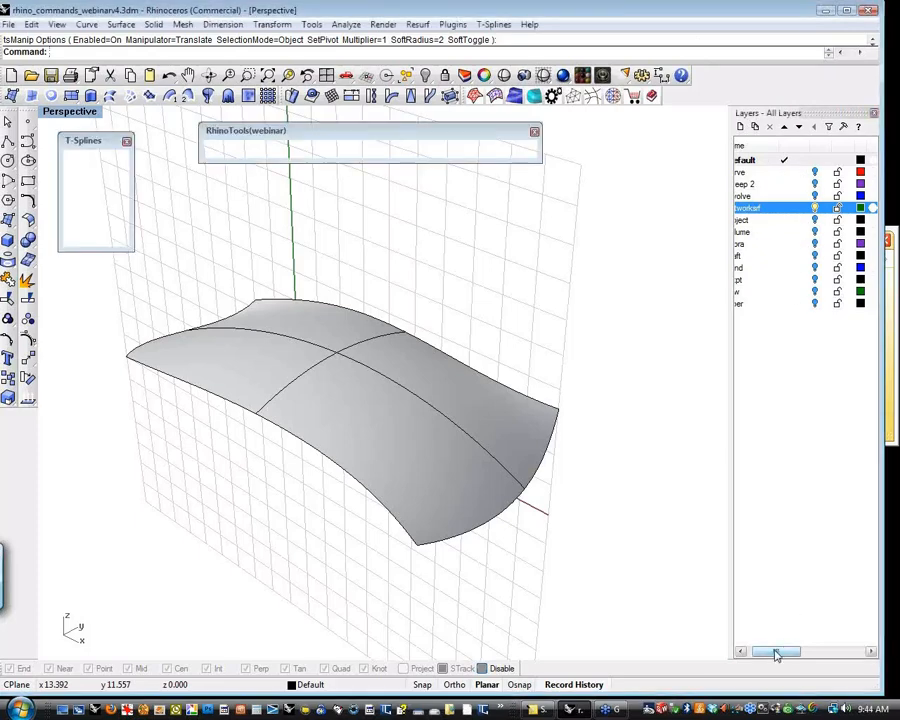
{"action": "left_click", "coordinate": [828, 232]}
{"action": "left_click", "coordinate": [490, 427]}
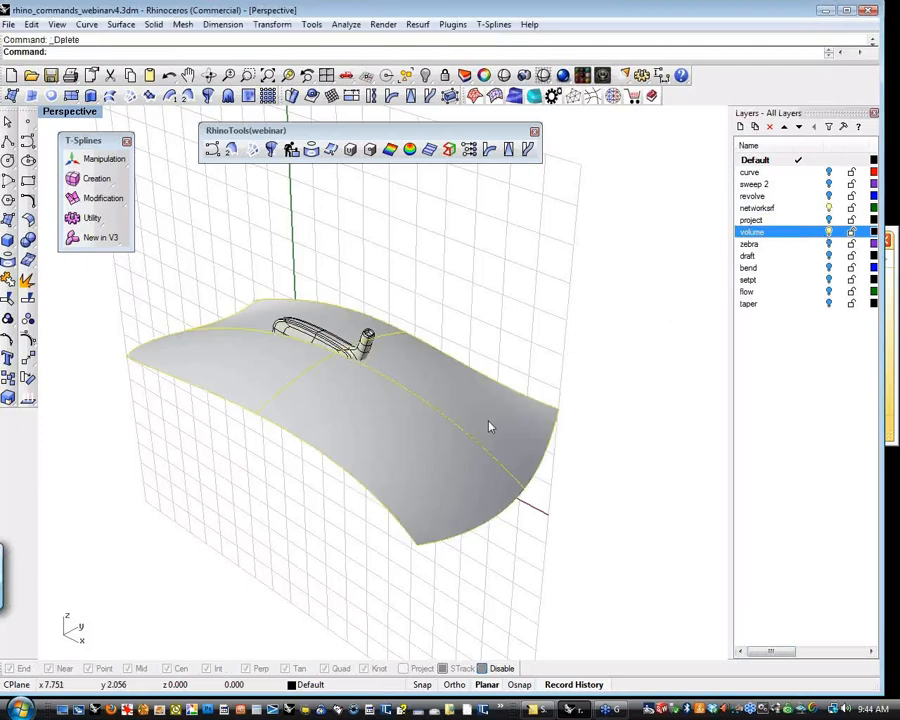
{"action": "key", "text": "Delete"}
Switch T-Splines selection to vertices so the golf club head's control points can be picked.
{"action": "scroll", "coordinate": [256, 342], "scroll_direction": "up", "scroll_amount": 5}
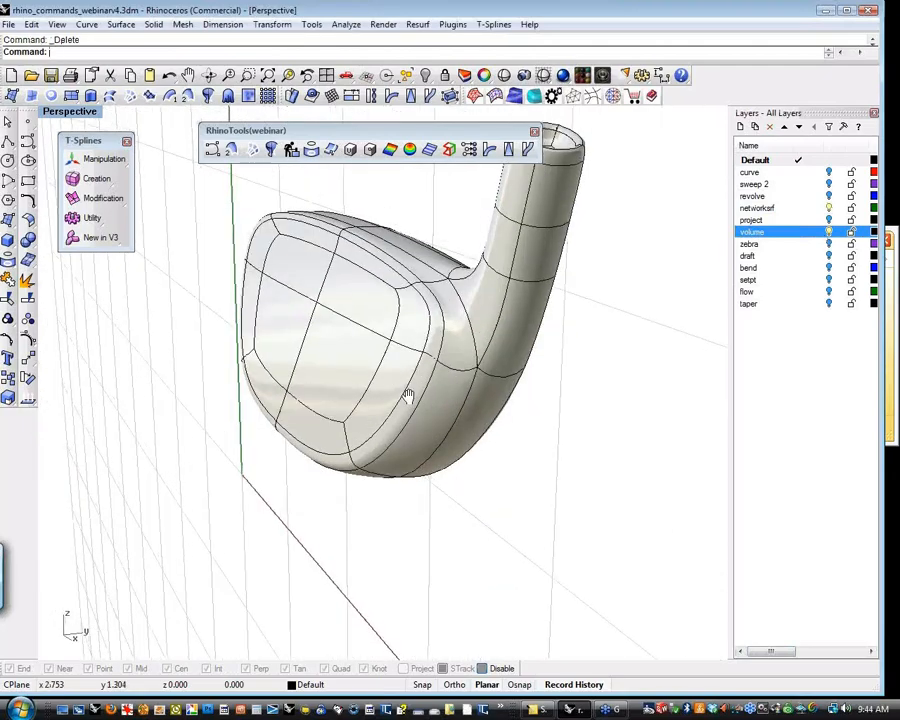
{"action": "right_click_drag", "start_coordinate": [408, 396], "coordinate": [415, 450], "text": "shift"}
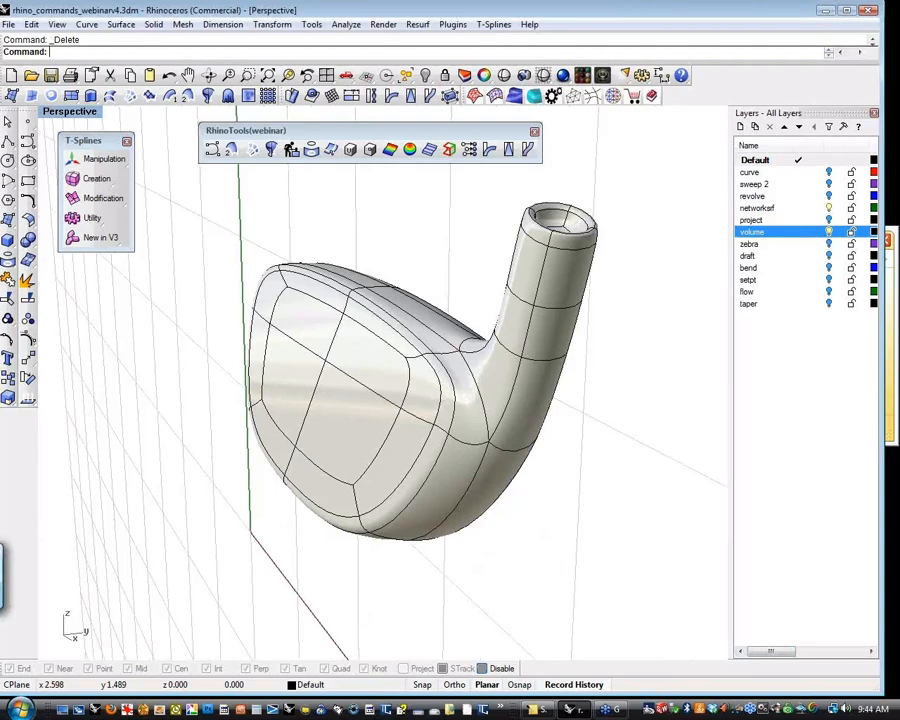
{"action": "type", "text": "a"}
{"action": "key", "text": "Return"}
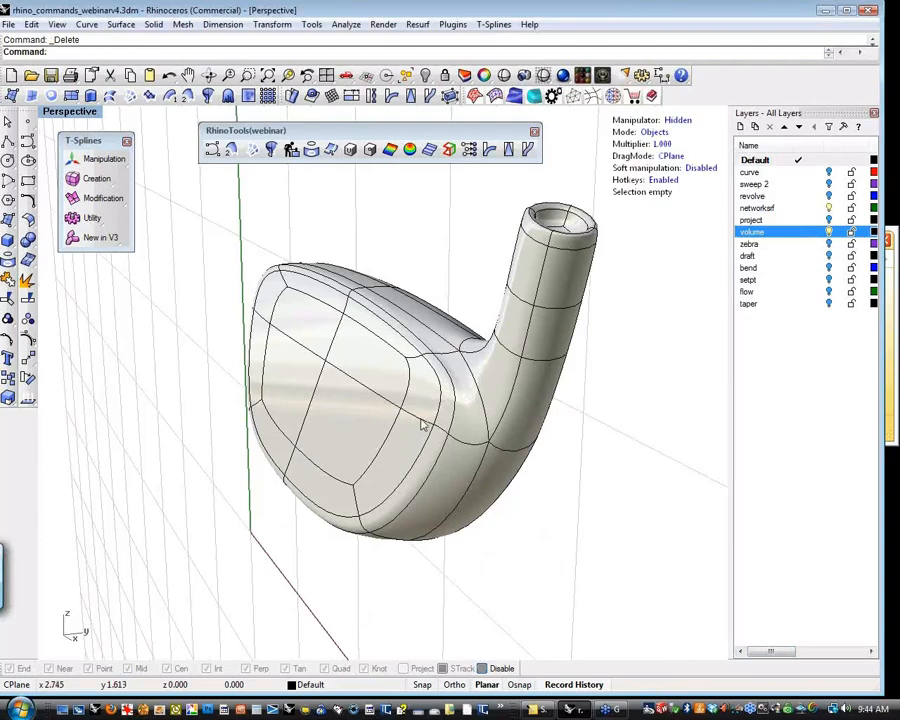
{"action": "right_click_drag", "start_coordinate": [421, 425], "coordinate": [398, 411], "text": "shift"}
{"action": "key", "text": "a"}
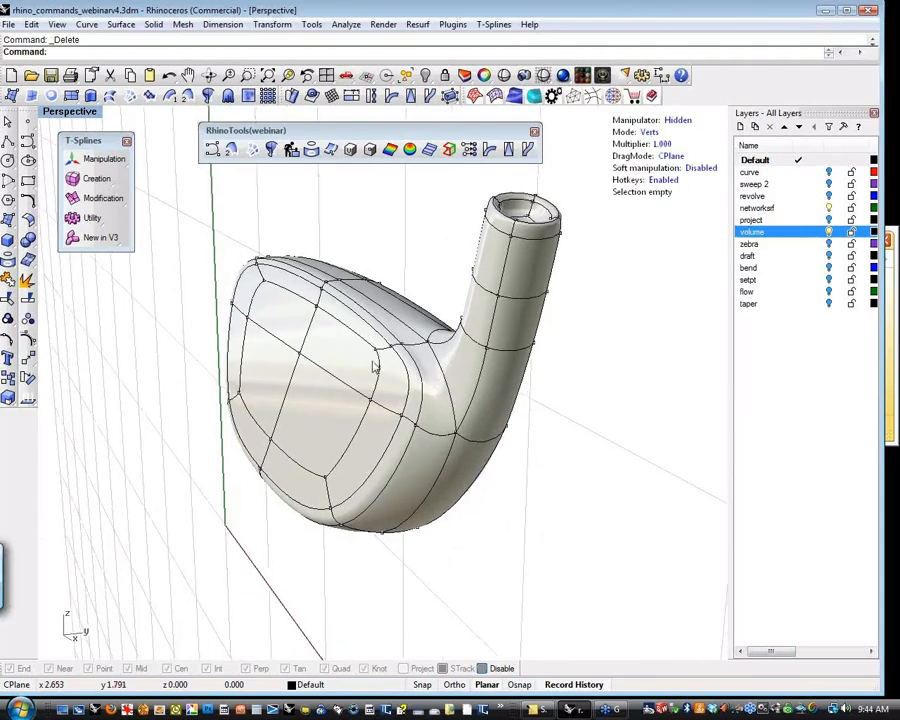
Select the nine inner T-spline vertices on the front face of the club head.
{"action": "left_click", "coordinate": [379, 352]}
{"action": "left_click", "coordinate": [370, 402], "text": "shift"}
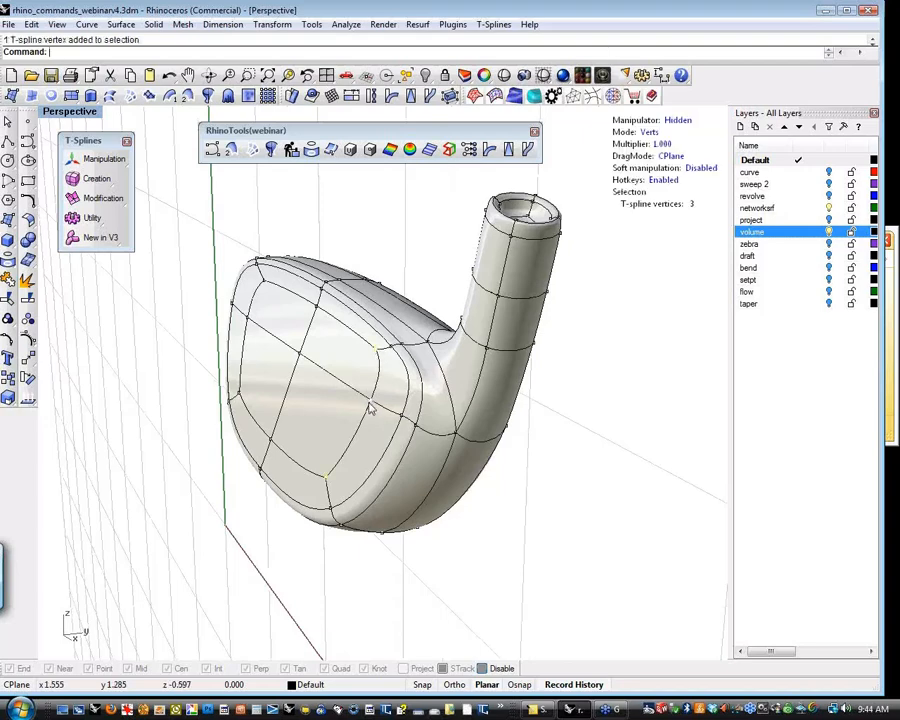
{"action": "left_click", "coordinate": [270, 437], "text": "shift"}
{"action": "left_click", "coordinate": [240, 397], "text": "shift"}
{"action": "left_click", "coordinate": [266, 286], "text": "shift"}
{"action": "left_click", "coordinate": [317, 306], "text": "shift"}
{"action": "left_click", "coordinate": [250, 266], "text": "shift"}
Add the eight vertices around the rim of the club face to the selection.
{"action": "right_click_drag", "start_coordinate": [250, 266], "coordinate": [296, 348]}
{"action": "right_click_drag", "start_coordinate": [360, 418], "coordinate": [349, 418]}
{"action": "left_click", "coordinate": [339, 314], "text": "shift"}
{"action": "left_click", "coordinate": [342, 379], "text": "shift"}
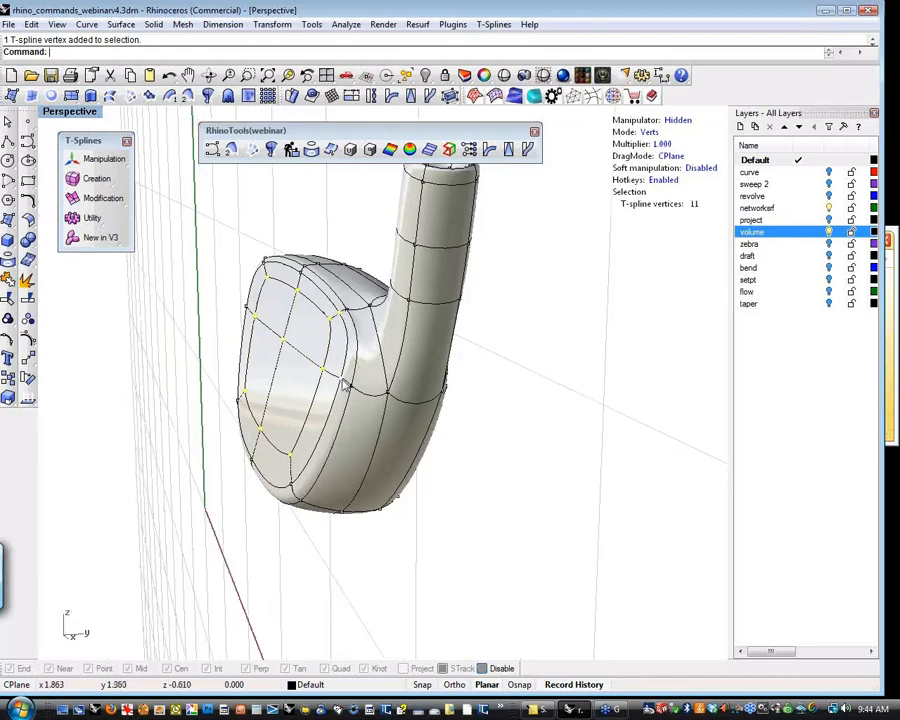
{"action": "left_click", "coordinate": [291, 484], "text": "shift"}
{"action": "left_click", "coordinate": [253, 462], "text": "shift"}
{"action": "left_click", "coordinate": [244, 392], "text": "shift"}
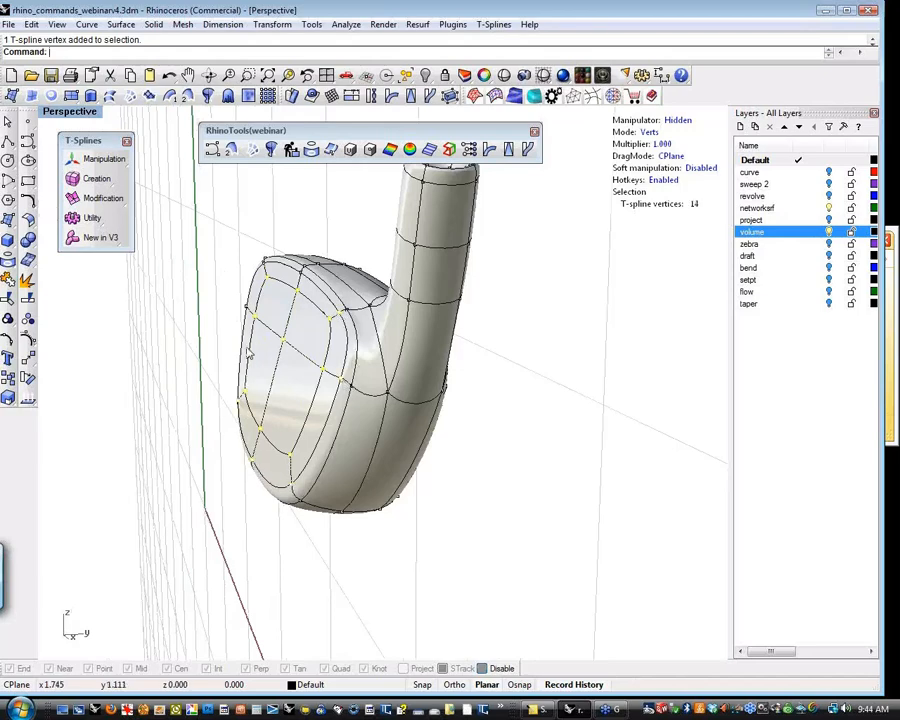
{"action": "left_click", "coordinate": [253, 308], "text": "shift"}
{"action": "left_click", "coordinate": [265, 265], "text": "shift"}
{"action": "left_click", "coordinate": [299, 271], "text": "shift"}
Align the selected club-face vertices to one plane with SetPt, placing them well forward of the head.
{"action": "right_click_drag", "start_coordinate": [286, 331], "coordinate": [376, 367]}
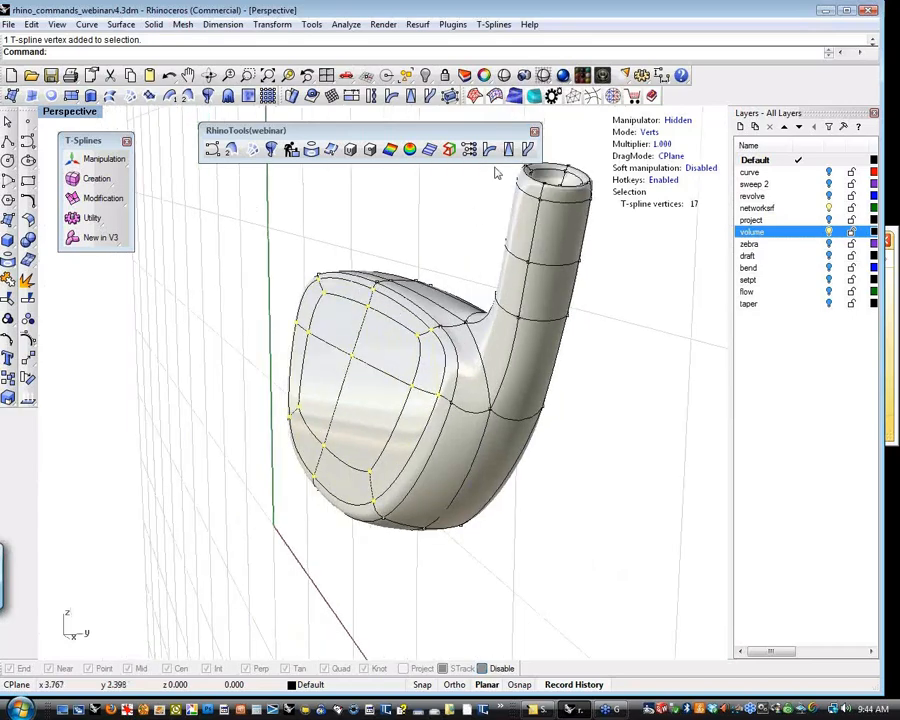
{"action": "left_click", "coordinate": [331, 96]}
{"action": "right_click_drag", "start_coordinate": [410, 283], "coordinate": [466, 311]}
{"action": "left_click", "coordinate": [483, 347]}
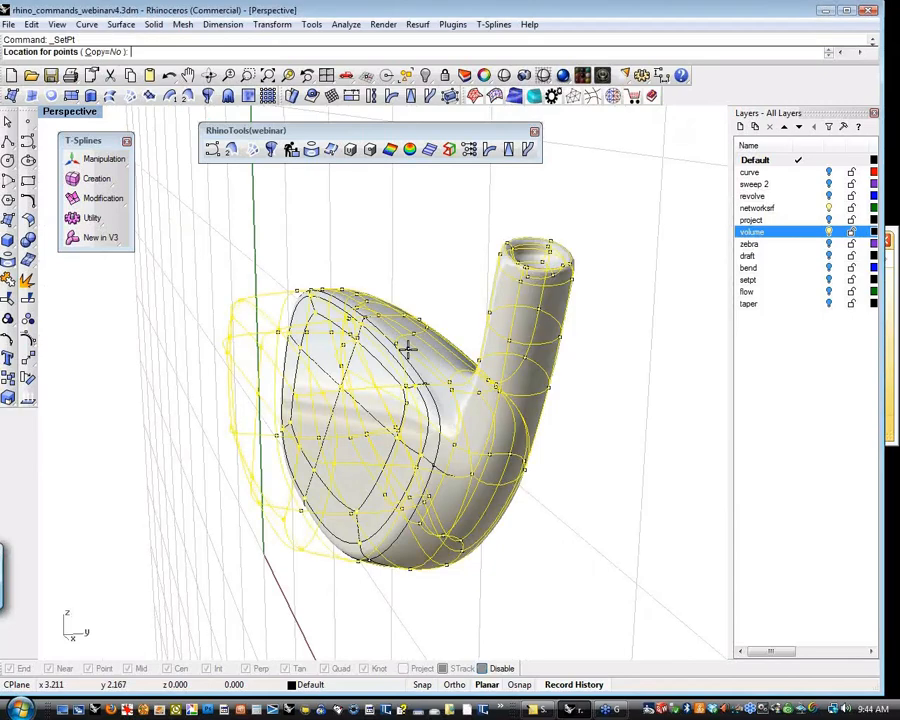
{"action": "left_click", "coordinate": [268, 292]}
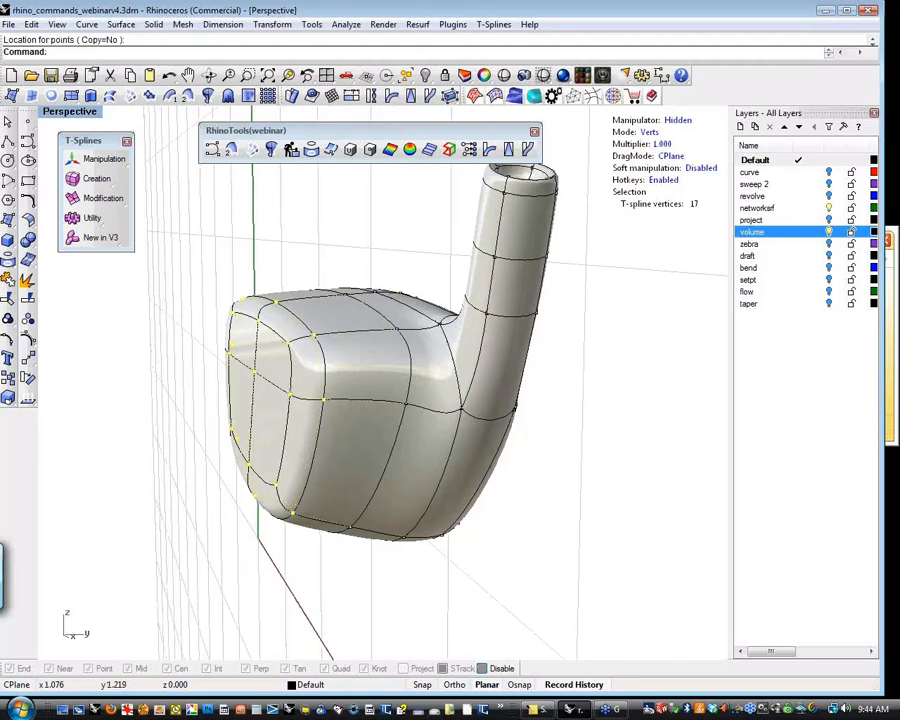
In the Right view, translate the flattened face vertices along Y back toward the hosel.
{"action": "key", "text": "ctrl+F3"}
{"action": "right_click_drag", "start_coordinate": [286, 380], "coordinate": [360, 363]}
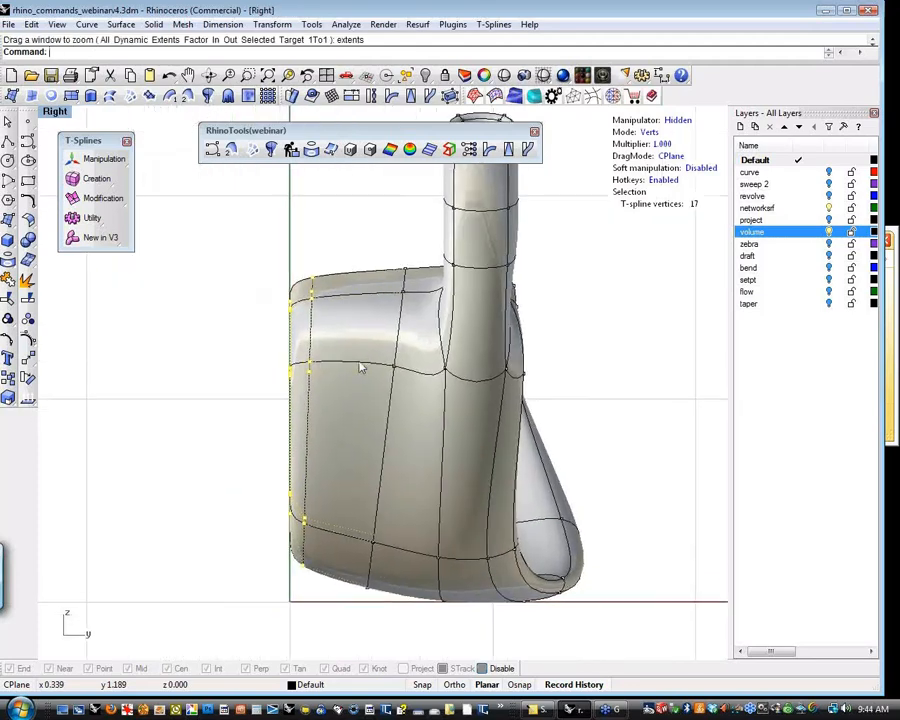
{"action": "key", "text": "w"}
{"action": "left_click_drag", "start_coordinate": [368, 423], "coordinate": [436, 423]}
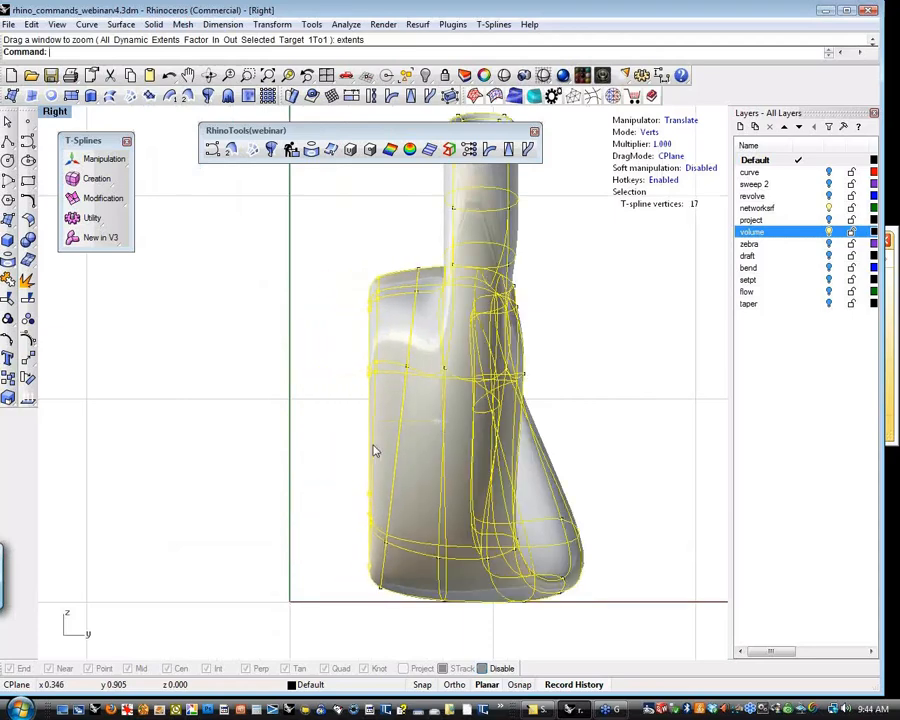
Rotate the face vertices so their upper end tilts toward the hosel, and translate them further in that direction.
{"action": "key", "text": "e"}
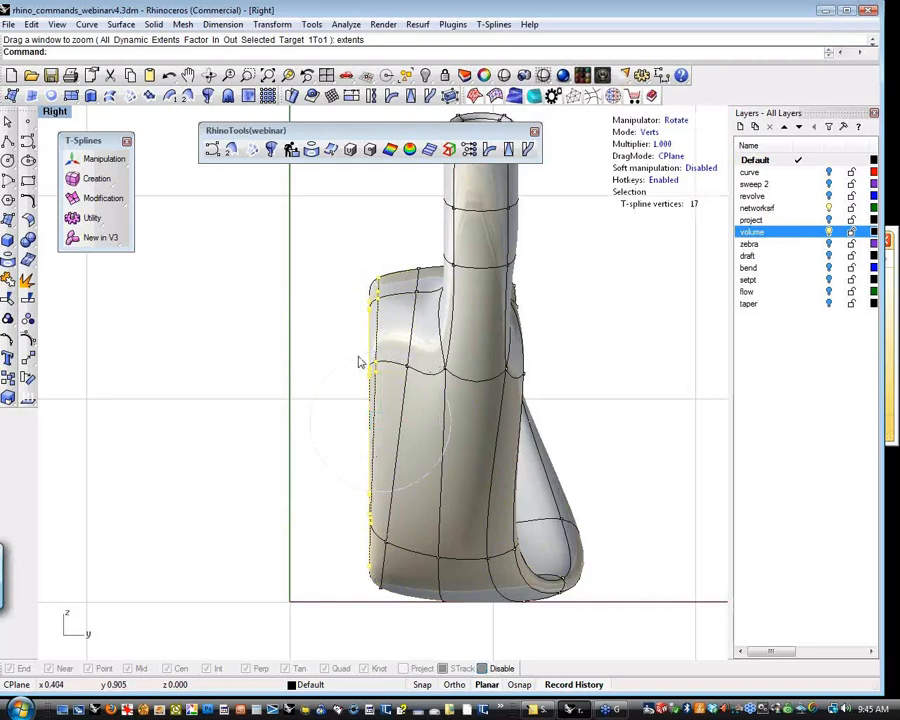
{"action": "left_click_drag", "start_coordinate": [348, 366], "coordinate": [354, 364]}
{"action": "key", "text": "w"}
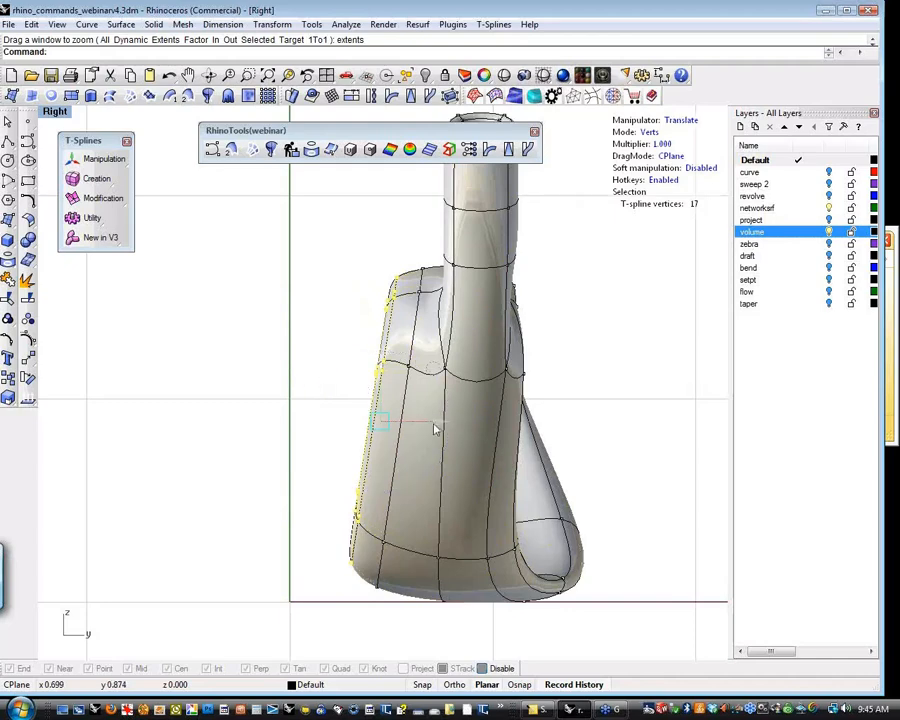
{"action": "left_click_drag", "start_coordinate": [440, 422], "coordinate": [473, 426]}
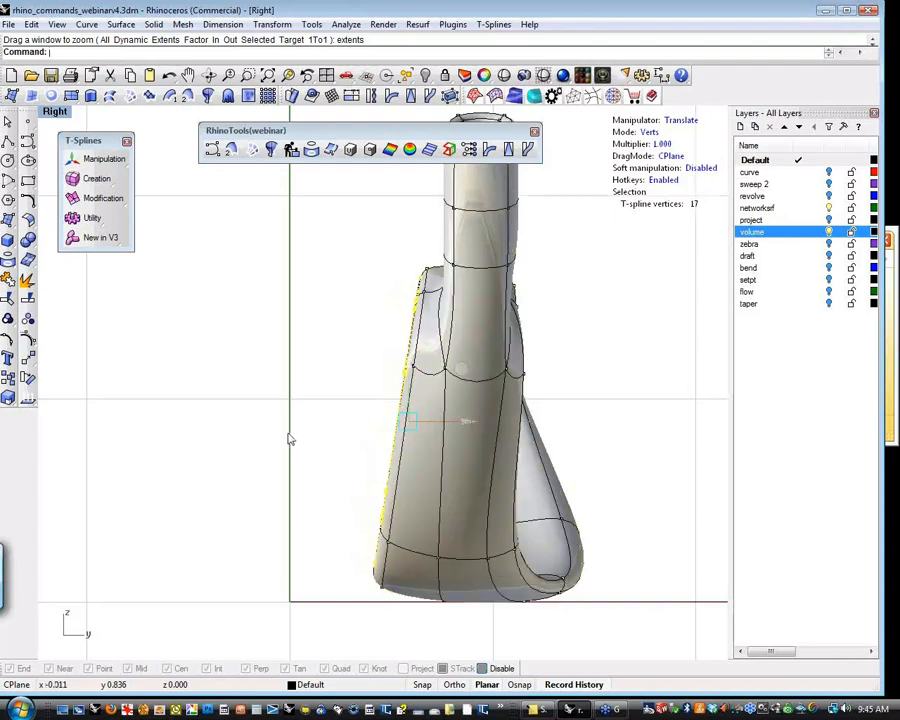
Return to the Perspective view and clear the vertex selection on the reshaped club head.
{"action": "type", "text": "p"}
{"action": "key", "text": "Return"}
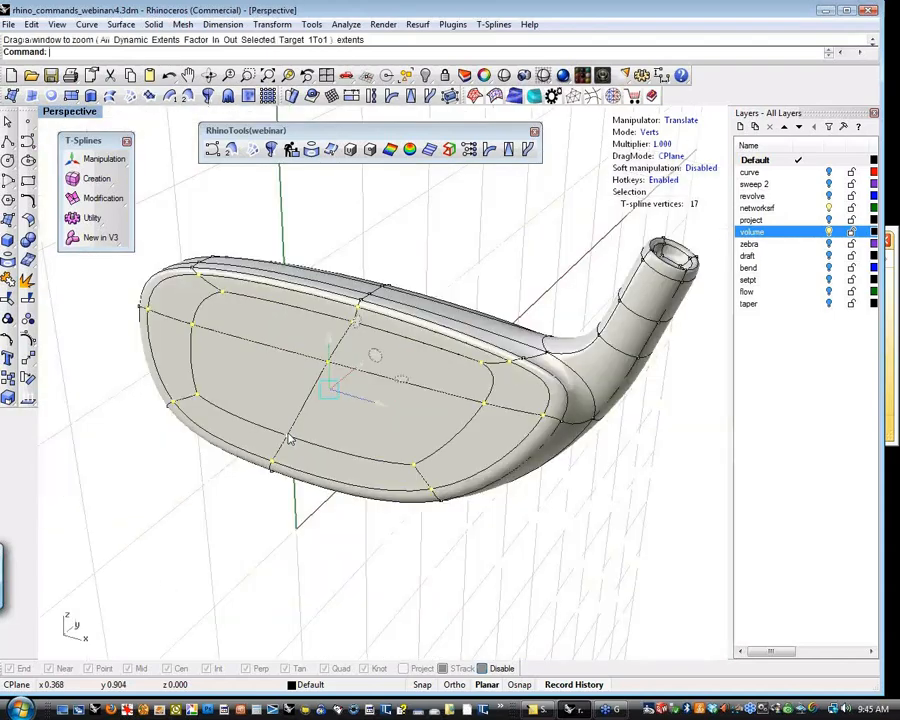
{"action": "right_click_drag", "start_coordinate": [319, 524], "coordinate": [349, 544]}
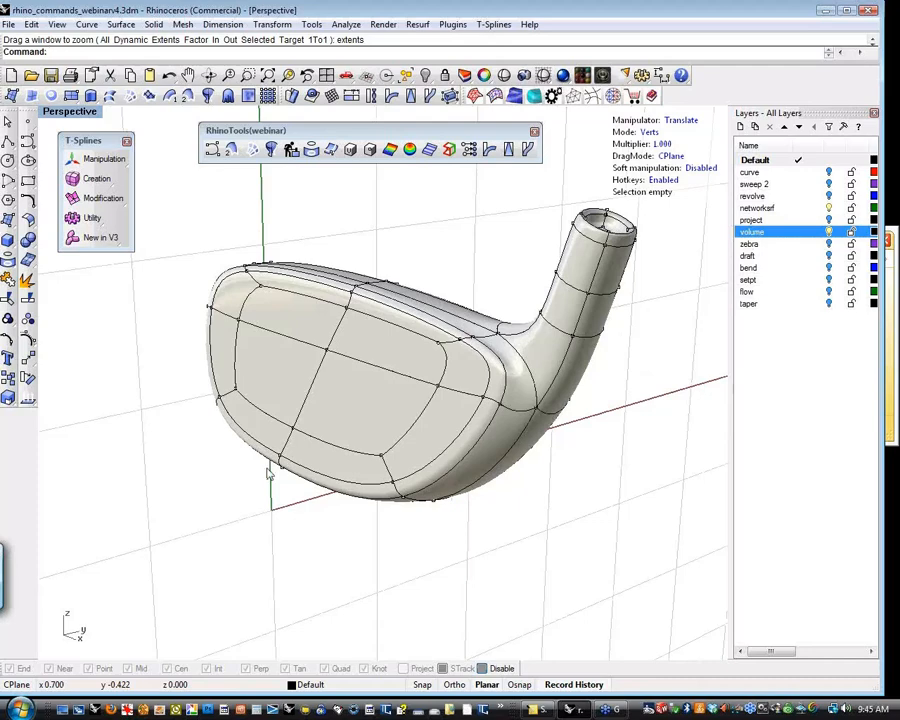
Look through the T-Splines modification and utility commands for Flatten points without running any of them.
{"action": "left_click", "coordinate": [122, 200]}
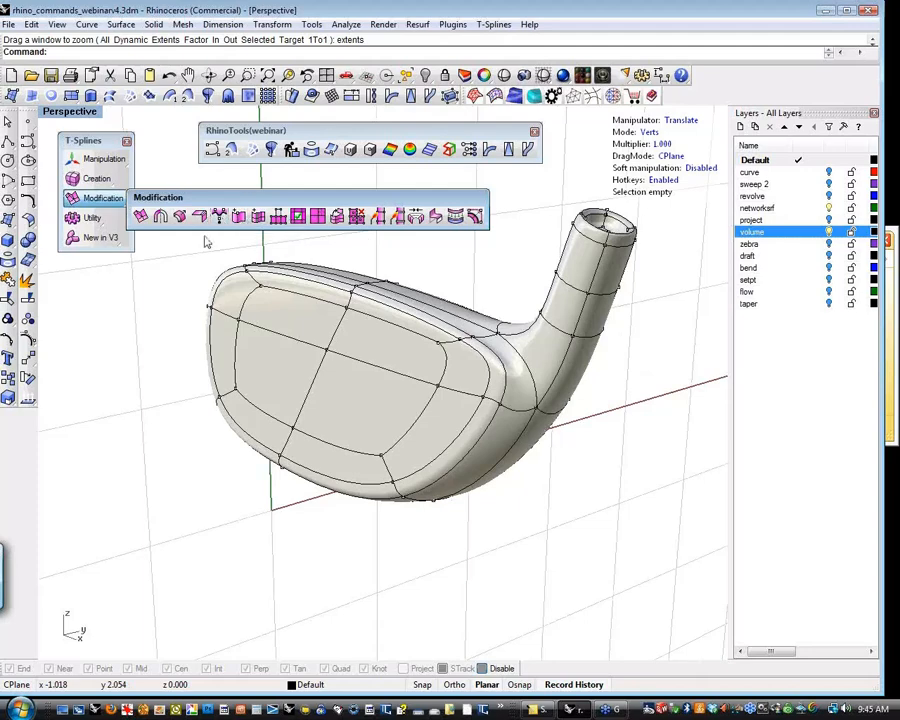
{"action": "left_click", "coordinate": [98, 222]}
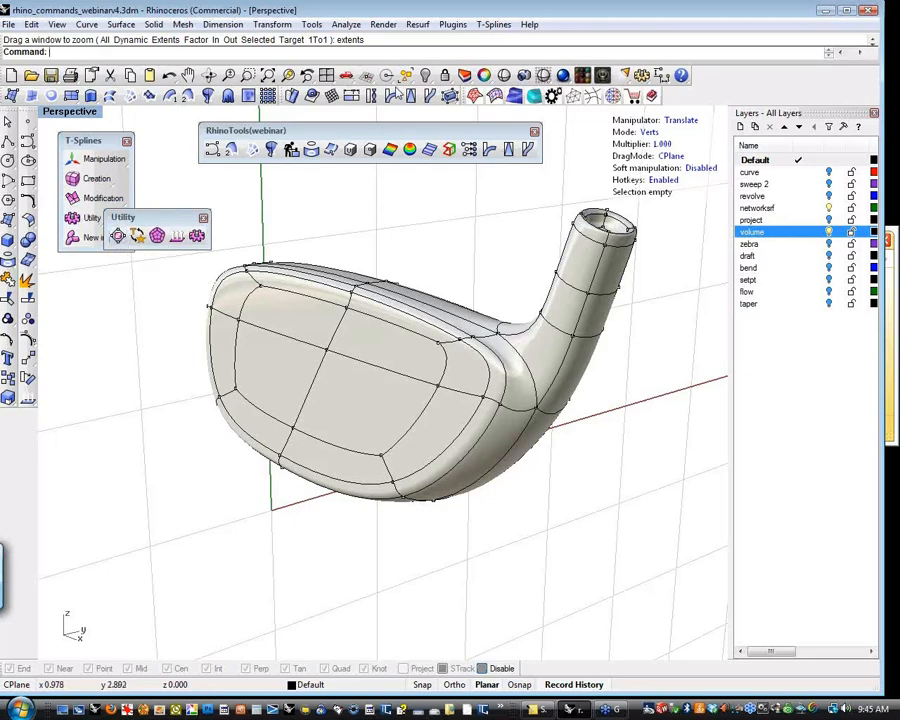
{"action": "left_click", "coordinate": [493, 24]}
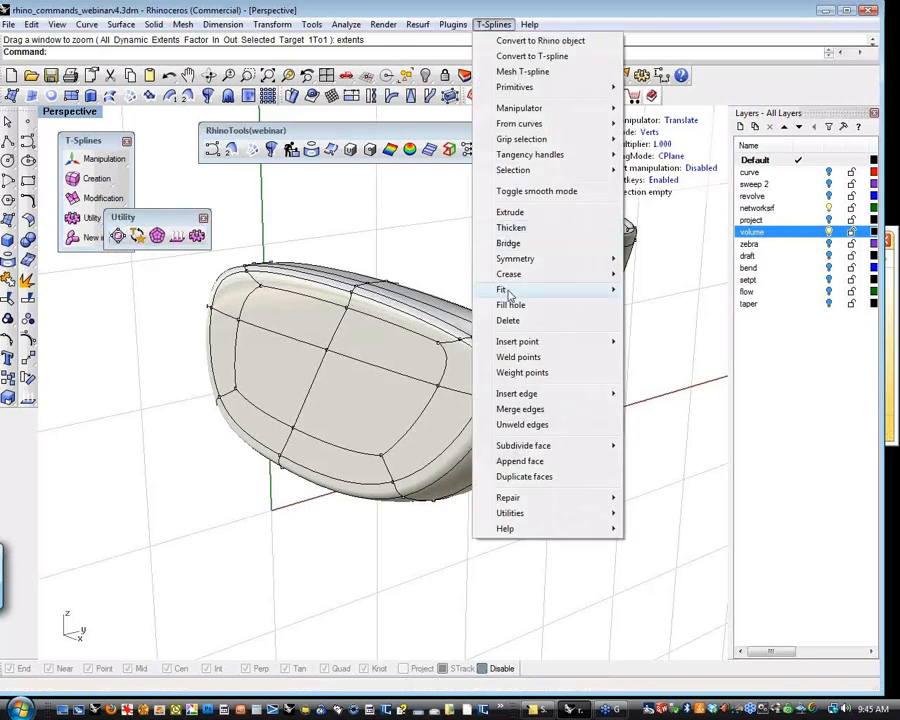
{"action": "mouse_move", "coordinate": [573, 297]}
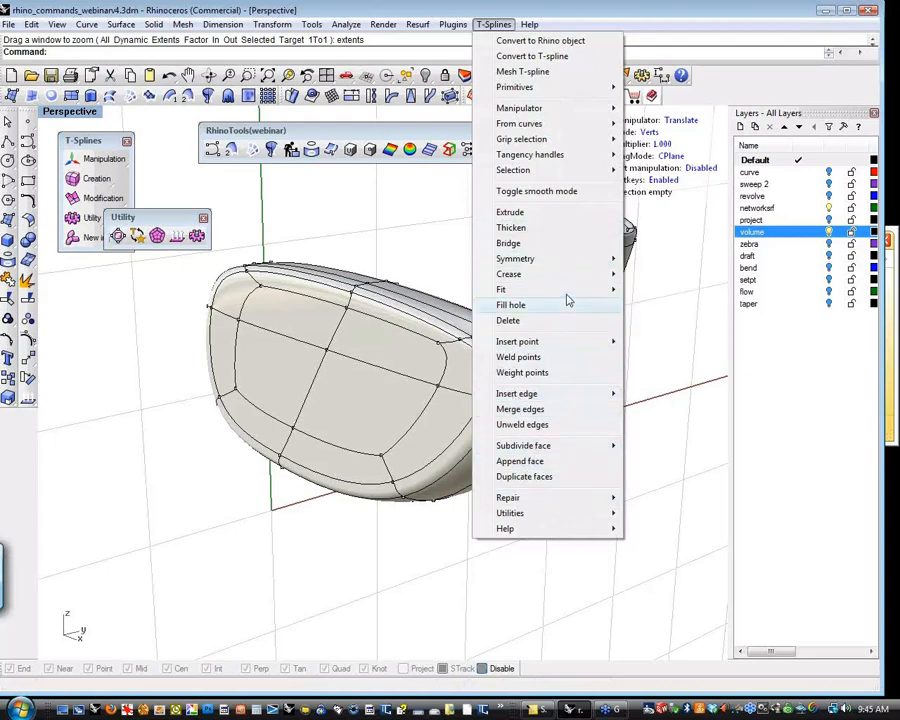
{"action": "mouse_move", "coordinate": [555, 515]}
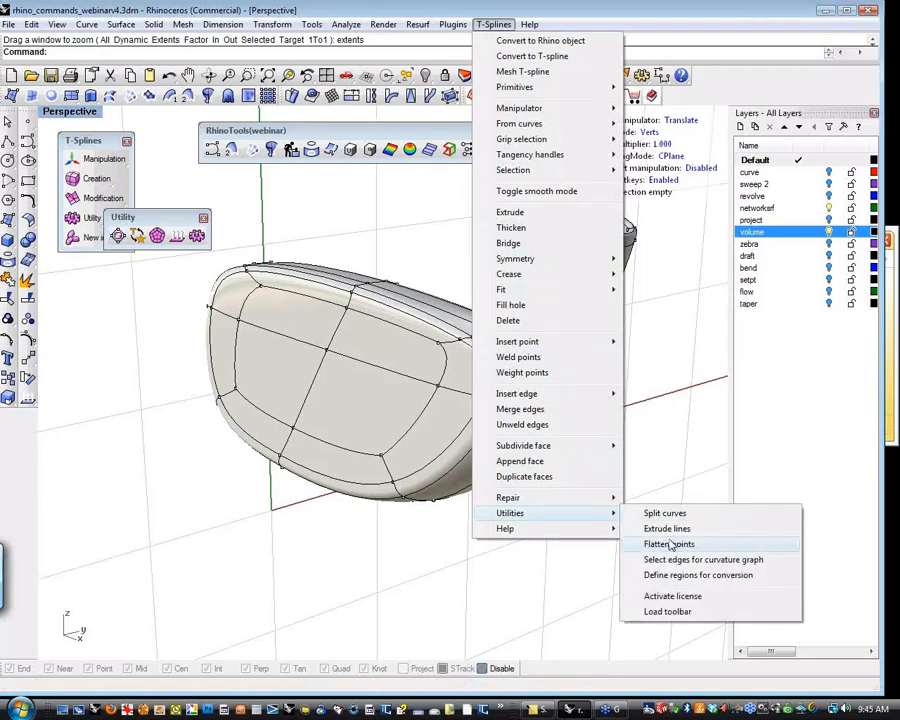
{"action": "left_click", "coordinate": [527, 558]}
{"action": "right_click_drag", "start_coordinate": [527, 558], "coordinate": [280, 293]}
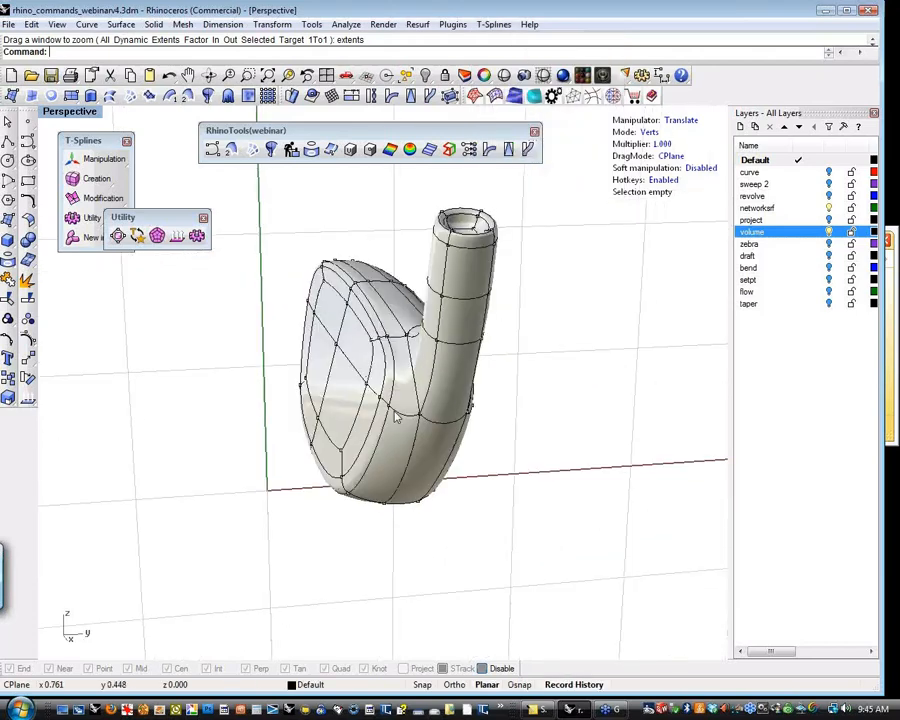
Translate a single vertex on the club face's upper edge along Y, out of the plane of the face.
{"action": "left_click", "coordinate": [349, 288]}
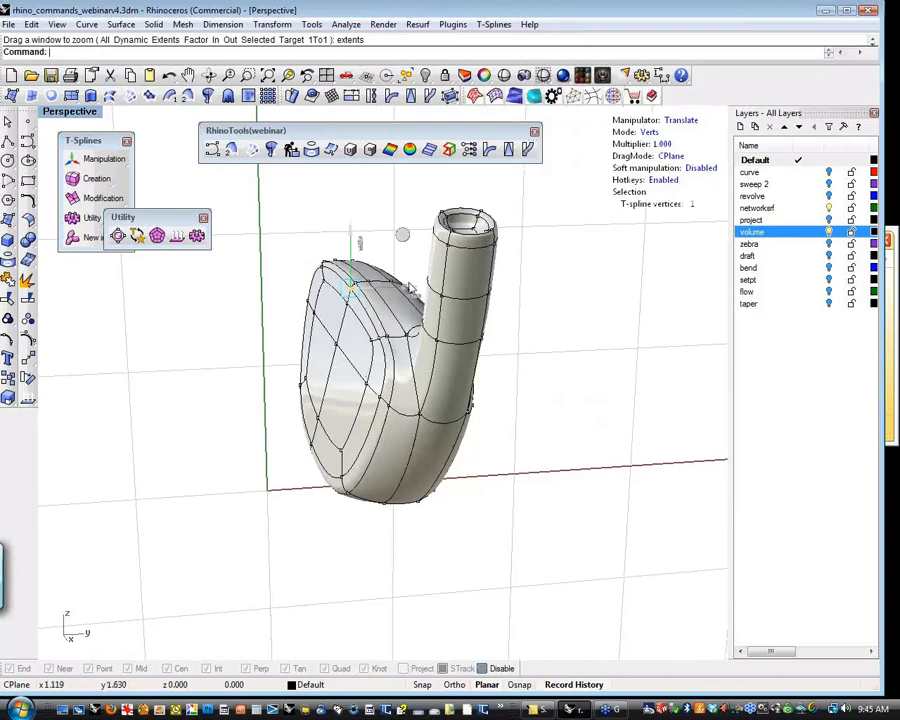
{"action": "left_click", "coordinate": [400, 290]}
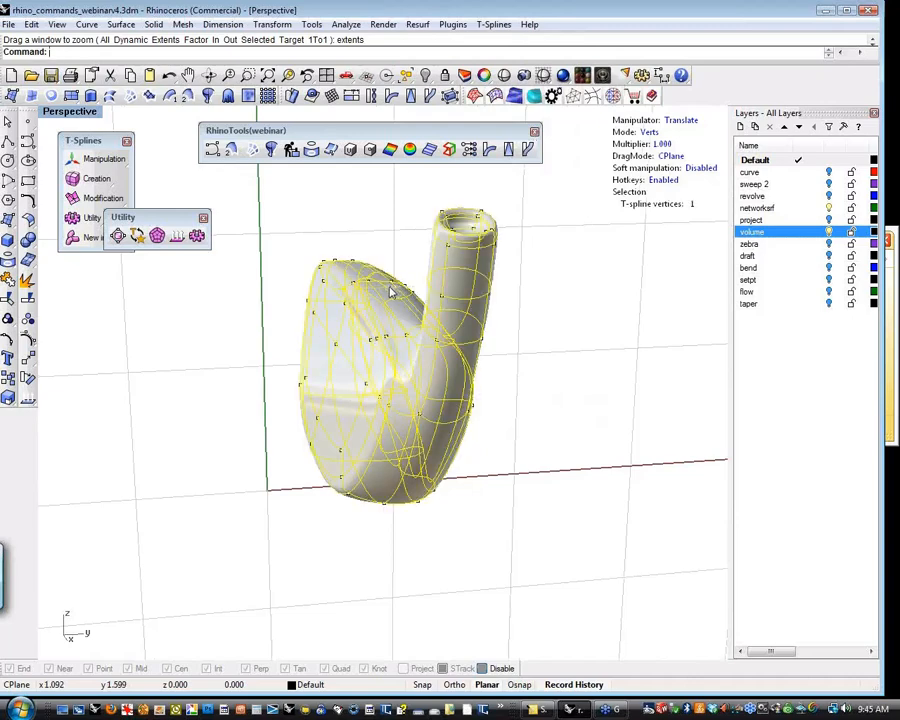
{"action": "left_click_drag", "start_coordinate": [387, 293], "coordinate": [386, 294]}
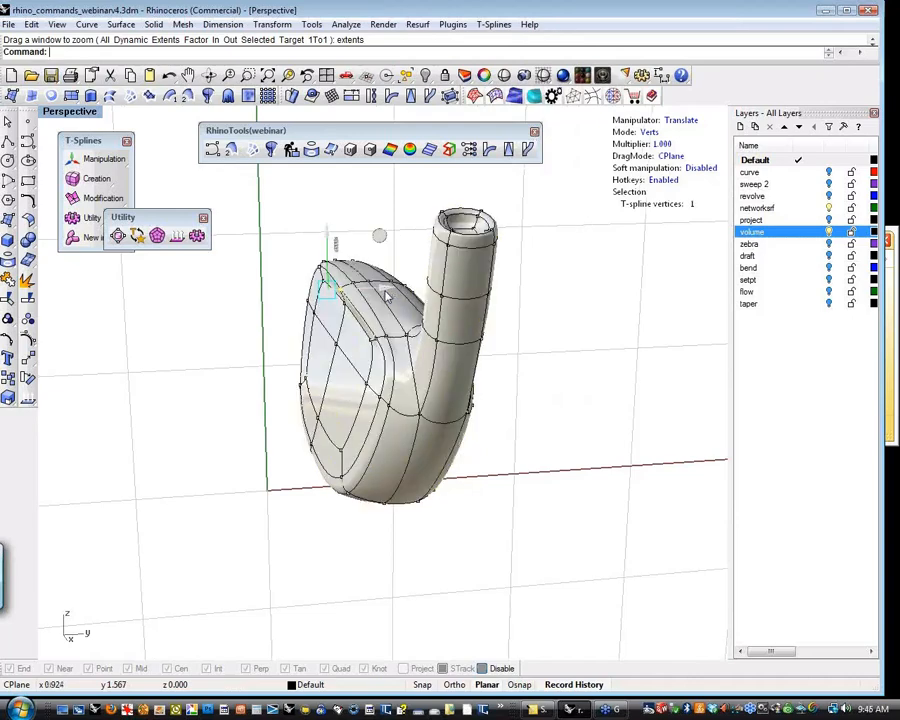
Select the loop of eight vertices around the club face and flatten them with T-Splines Flatten points.
{"action": "right_click_drag", "start_coordinate": [277, 408], "coordinate": [354, 365]}
{"action": "scroll", "coordinate": [354, 365], "scroll_direction": "up", "scroll_amount": 2}
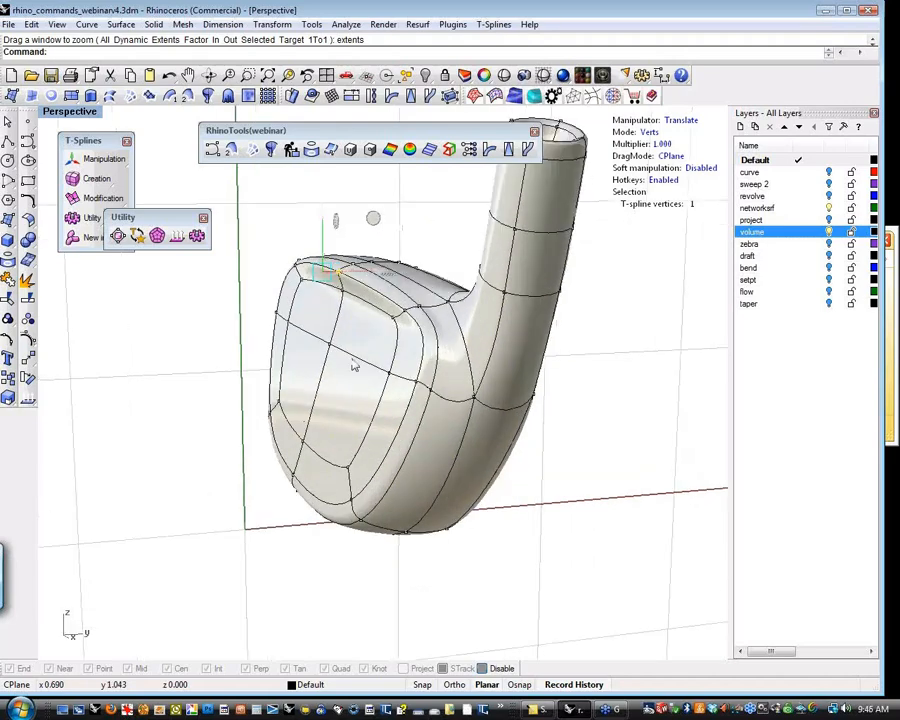
{"action": "left_click", "coordinate": [402, 314], "text": "shift"}
{"action": "double_click", "coordinate": [418, 384], "text": "shift"}
{"action": "right_click_drag", "start_coordinate": [430, 438], "coordinate": [432, 454]}
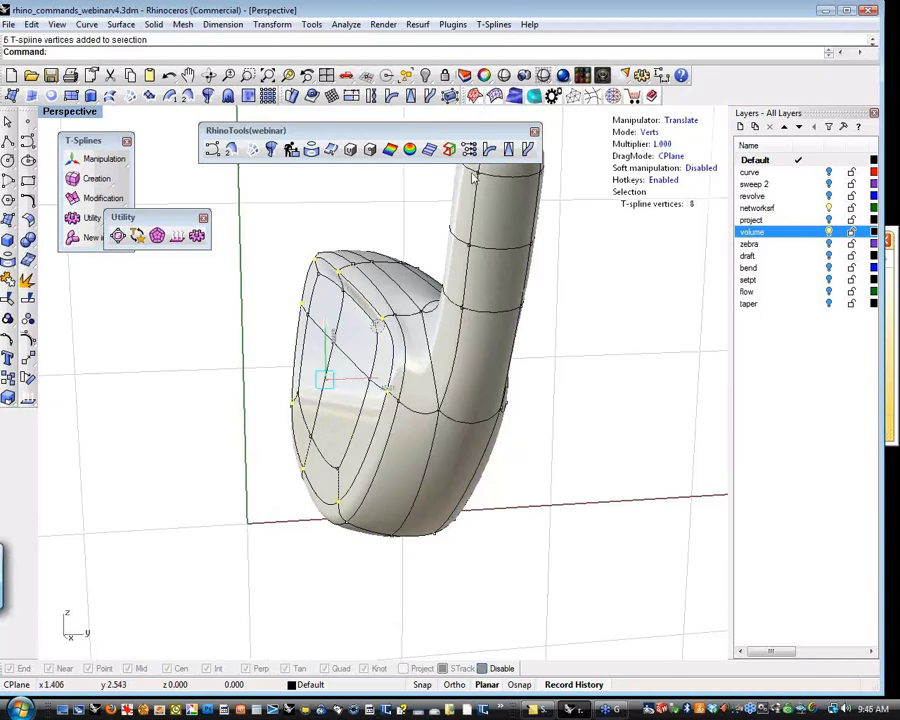
{"action": "right_click_drag", "start_coordinate": [453, 310], "coordinate": [485, 305]}
{"action": "left_click", "coordinate": [493, 24]}
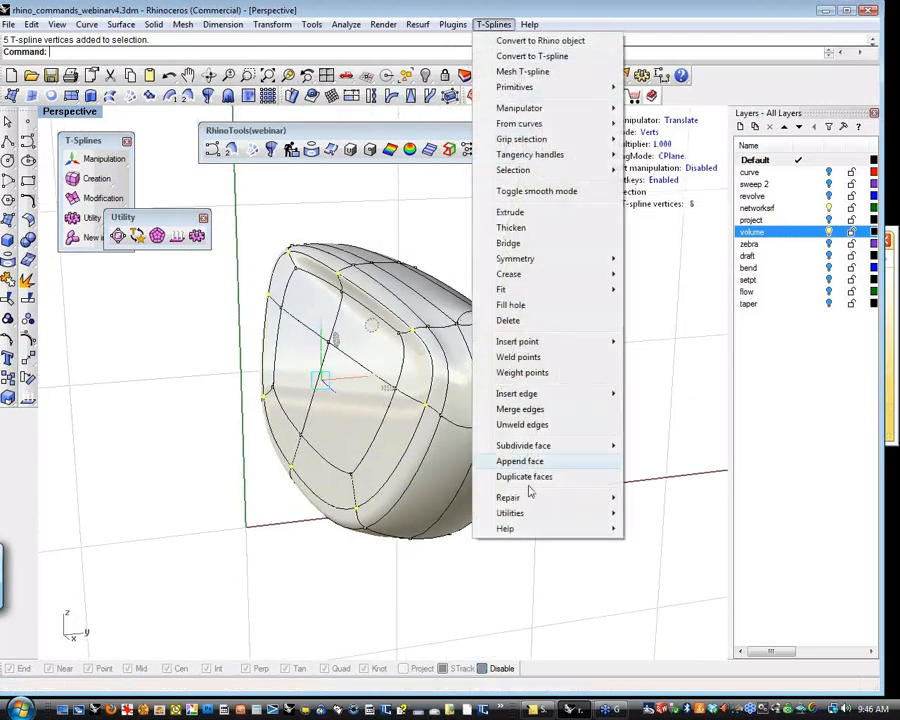
{"action": "mouse_move", "coordinate": [532, 519]}
{"action": "left_click", "coordinate": [653, 542]}
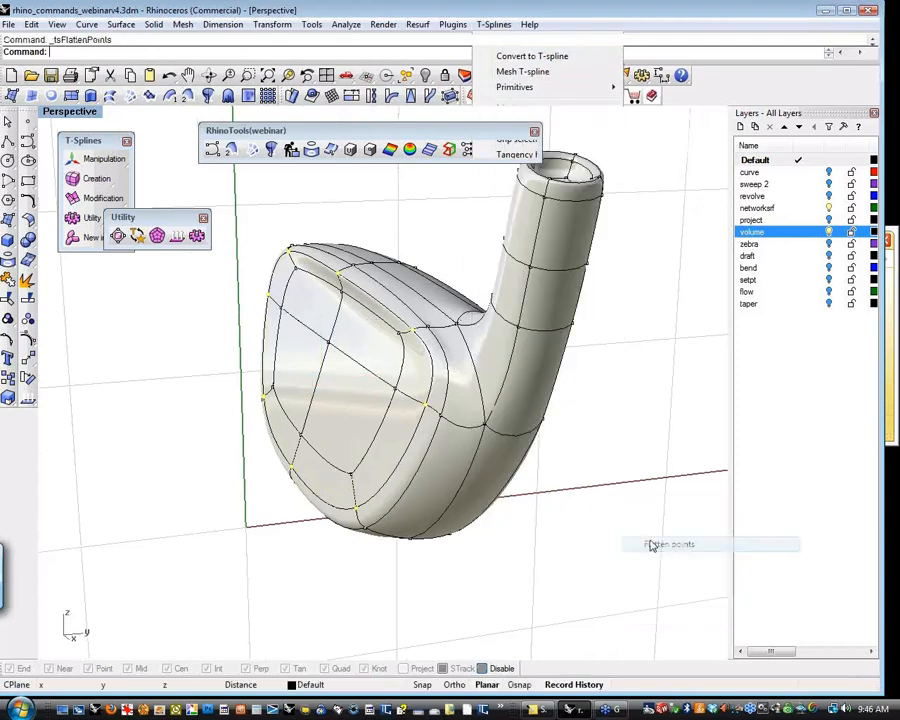
In the Right view, translate the flattened face vertices slightly along Y toward the hosel.
{"action": "right_click_drag", "start_coordinate": [536, 545], "coordinate": [474, 513]}
{"action": "type", "text": "f"}
{"action": "key", "text": "Return"}
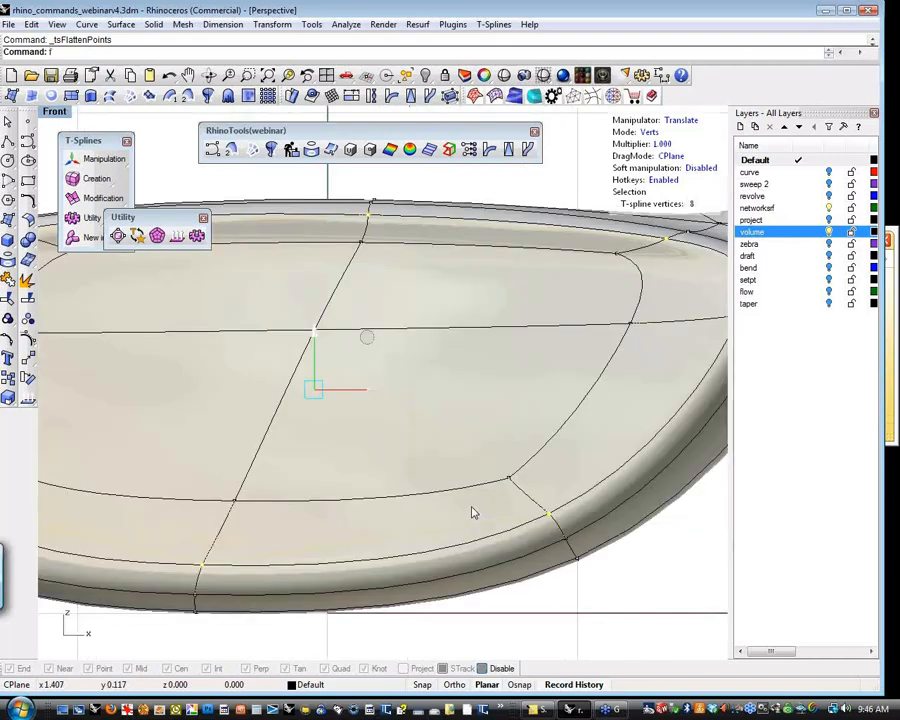
{"action": "type", "text": "r"}
{"action": "key", "text": "Return"}
{"action": "scroll", "coordinate": [472, 510], "scroll_direction": "up", "scroll_amount": 3}
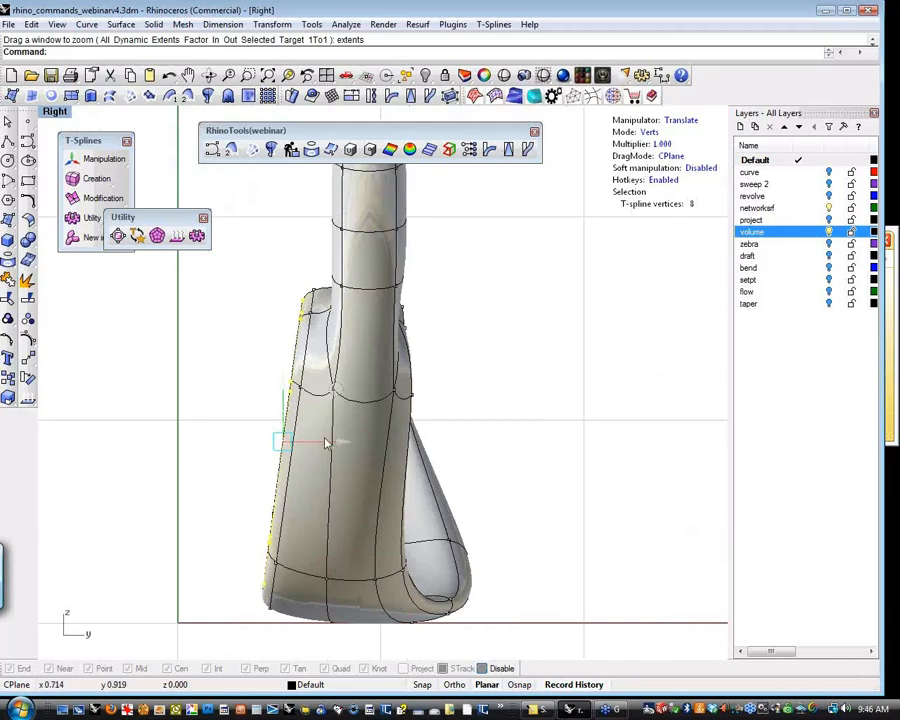
{"action": "left_click_drag", "start_coordinate": [325, 443], "coordinate": [349, 443]}
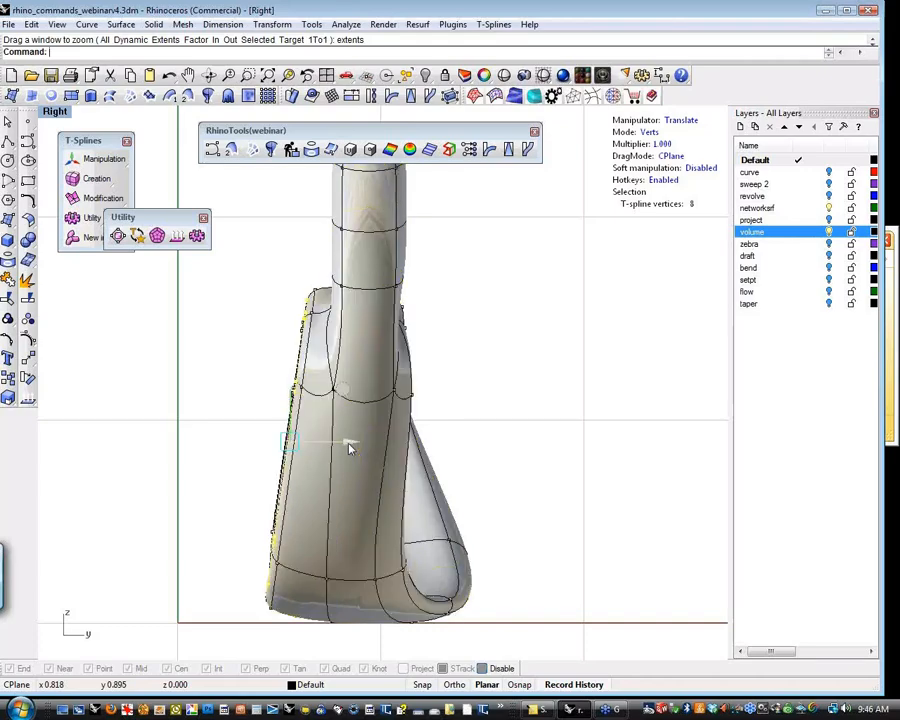
Return to the Perspective view, clear the vertex selection and inspect the flattened face from several angles.
{"action": "type", "text": "P"}
{"action": "key", "text": "Return"}
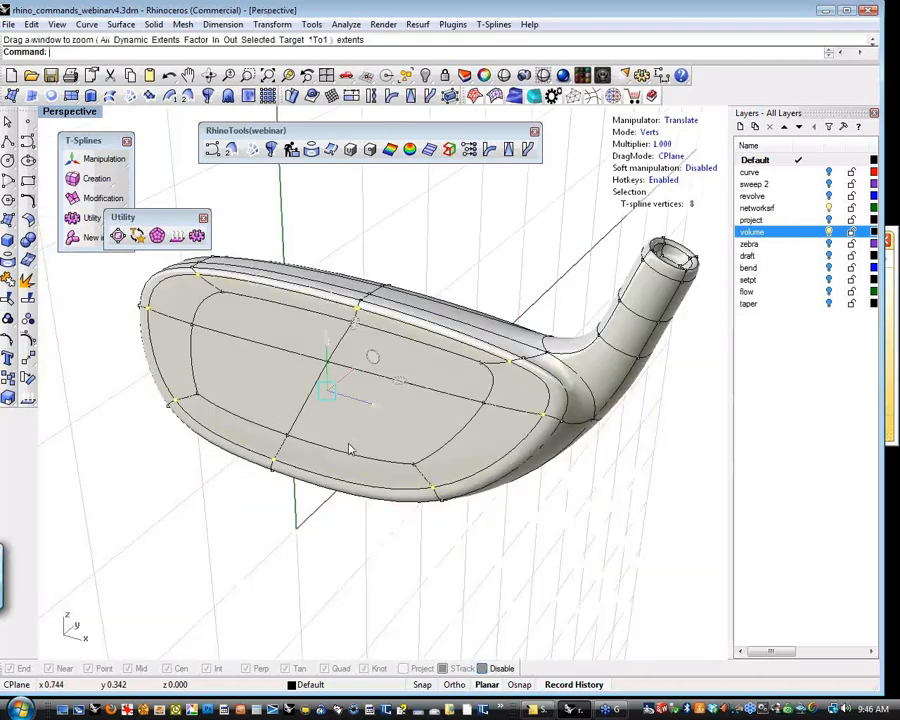
{"action": "right_click_drag", "start_coordinate": [349, 447], "coordinate": [325, 400]}
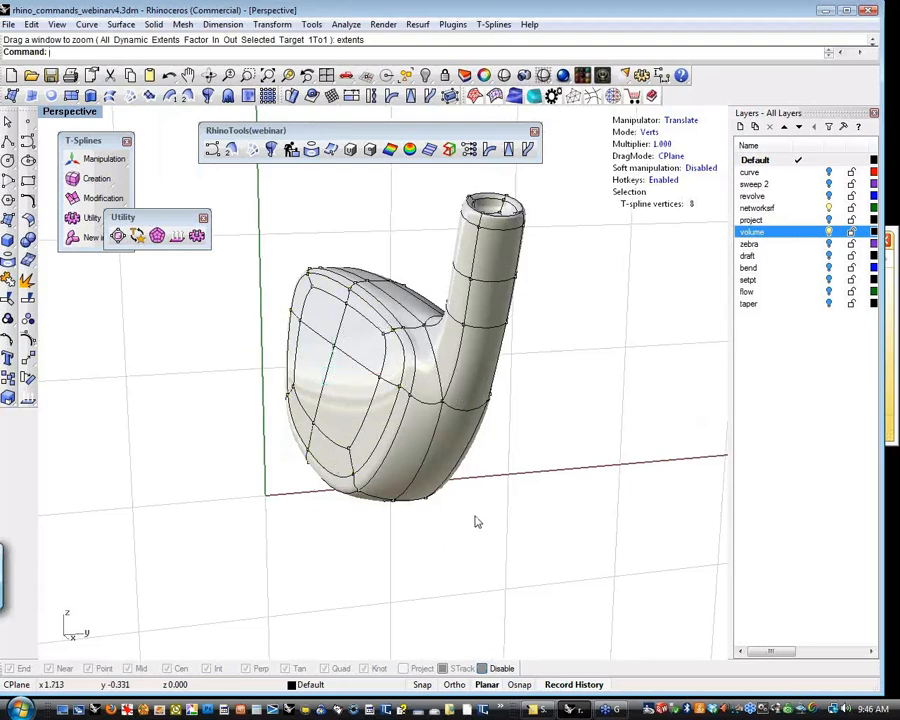
{"action": "key", "text": "Escape"}
{"action": "scroll", "coordinate": [381, 393], "scroll_direction": "up", "scroll_amount": 2}
{"action": "scroll", "coordinate": [384, 396], "scroll_direction": "up", "scroll_amount": 2}
{"action": "right_click_drag", "start_coordinate": [387, 398], "coordinate": [370, 425]}
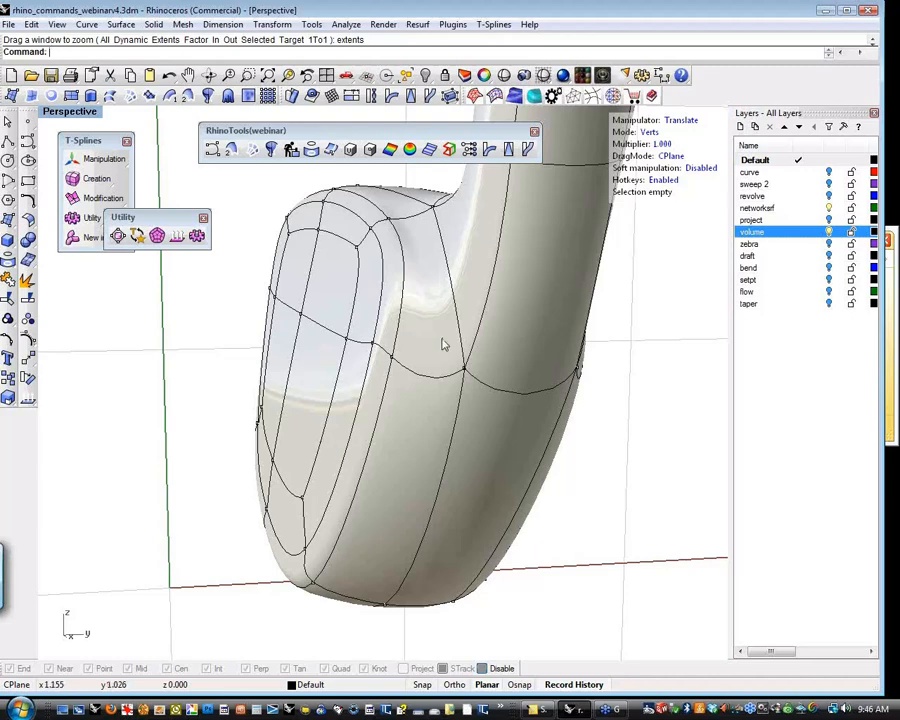
{"action": "scroll", "coordinate": [444, 343], "scroll_direction": "down", "scroll_amount": 6}
{"action": "right_click_drag", "start_coordinate": [449, 385], "coordinate": [468, 363]}
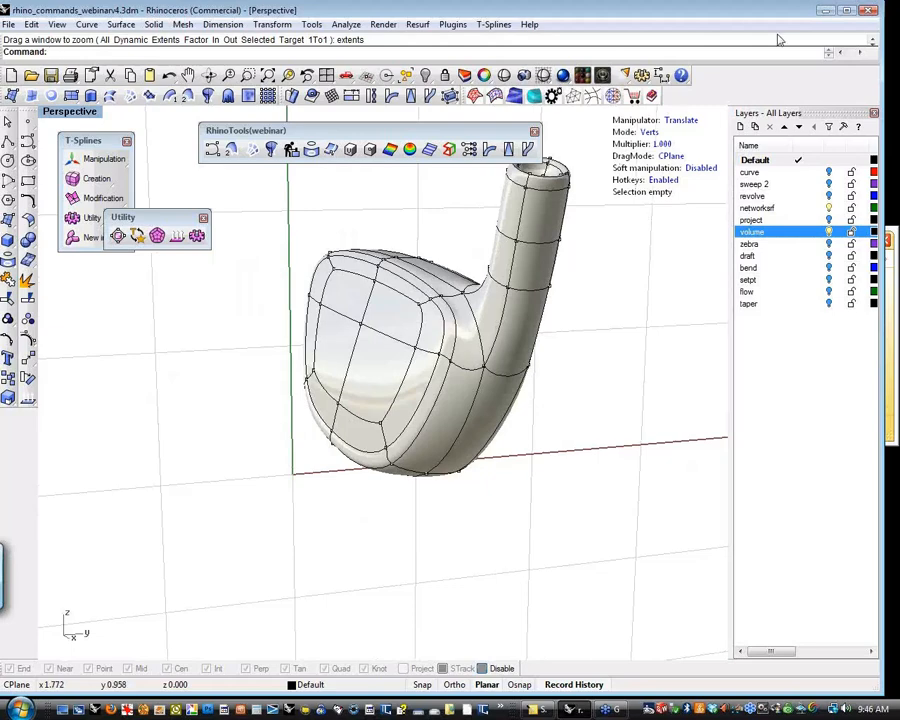
{"action": "left_click", "coordinate": [894, 41]}
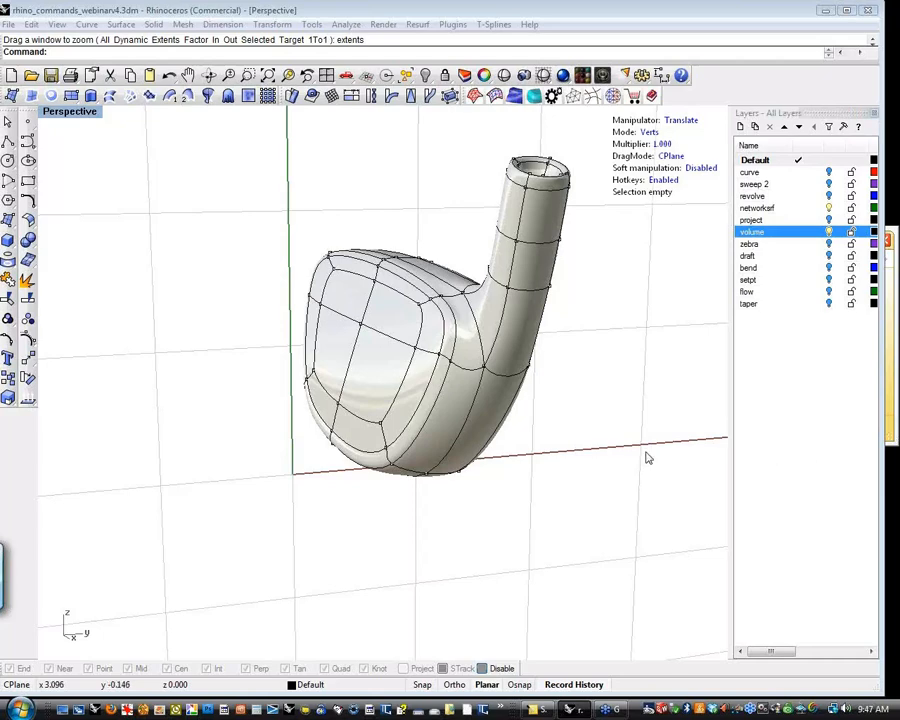
{"action": "right_click_drag", "start_coordinate": [629, 441], "coordinate": [594, 462], "text": "shift"}
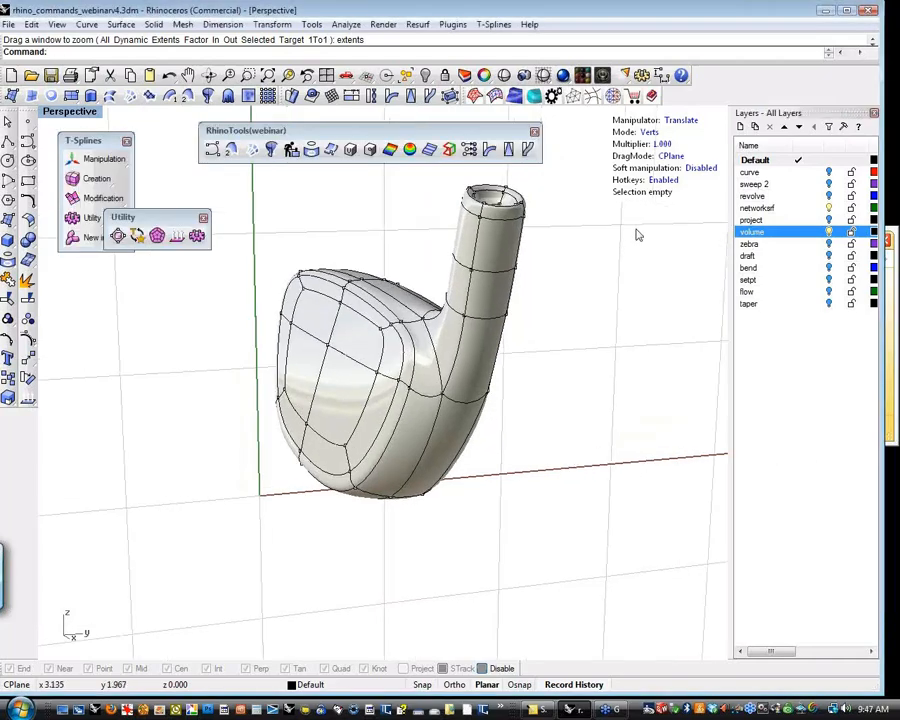
{"action": "left_click", "coordinate": [698, 36]}
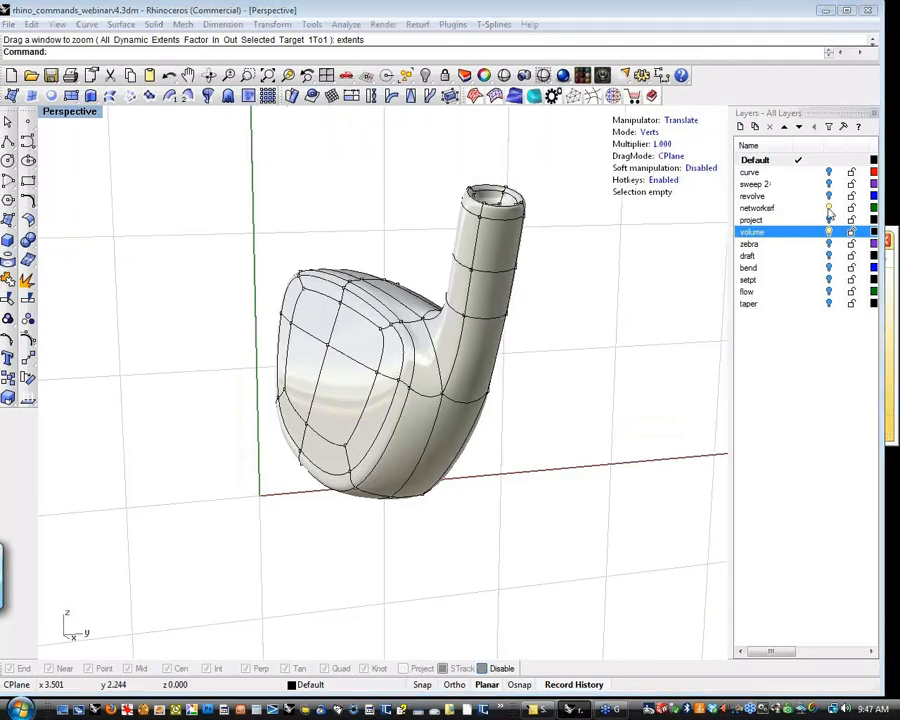
{"action": "right_click_drag", "start_coordinate": [407, 246], "coordinate": [440, 250]}
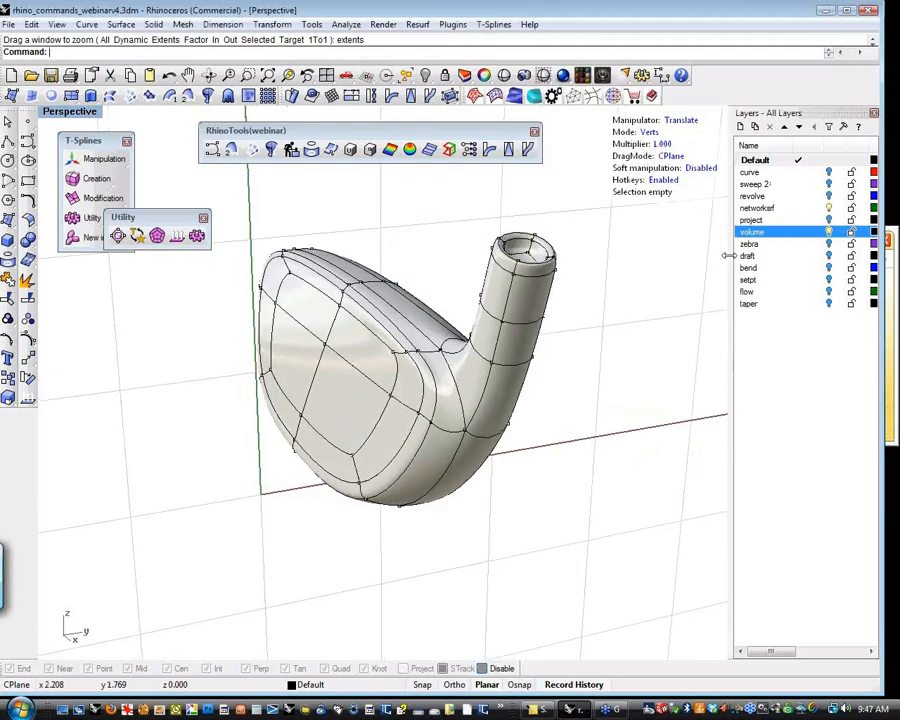
Hide the volume layer holding the club head and show the project layer.
{"action": "left_click", "coordinate": [829, 231]}
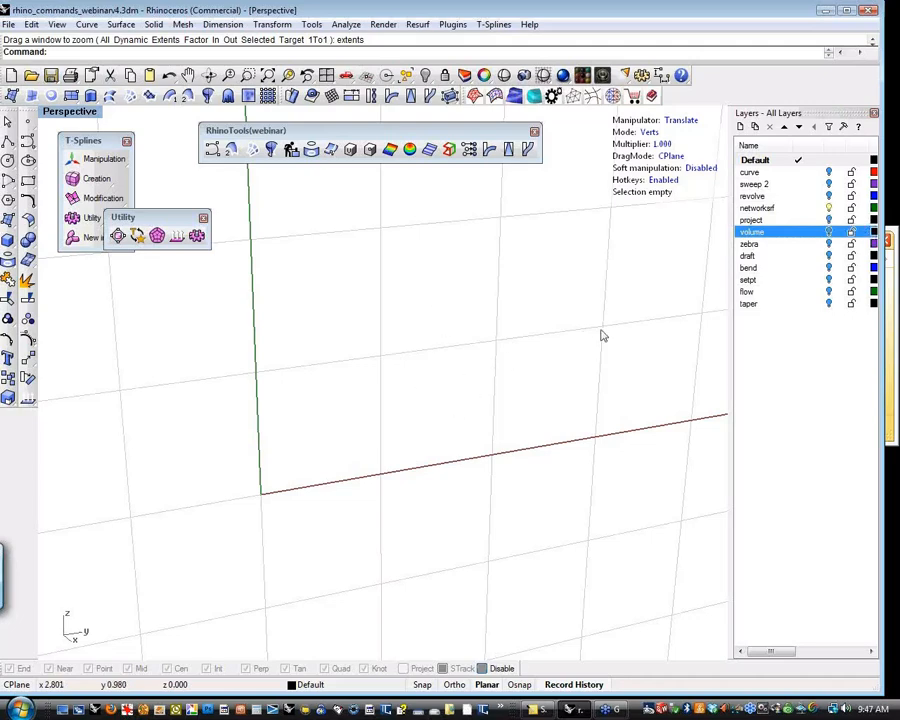
{"action": "left_click", "coordinate": [829, 208]}
{"action": "left_click", "coordinate": [826, 220]}
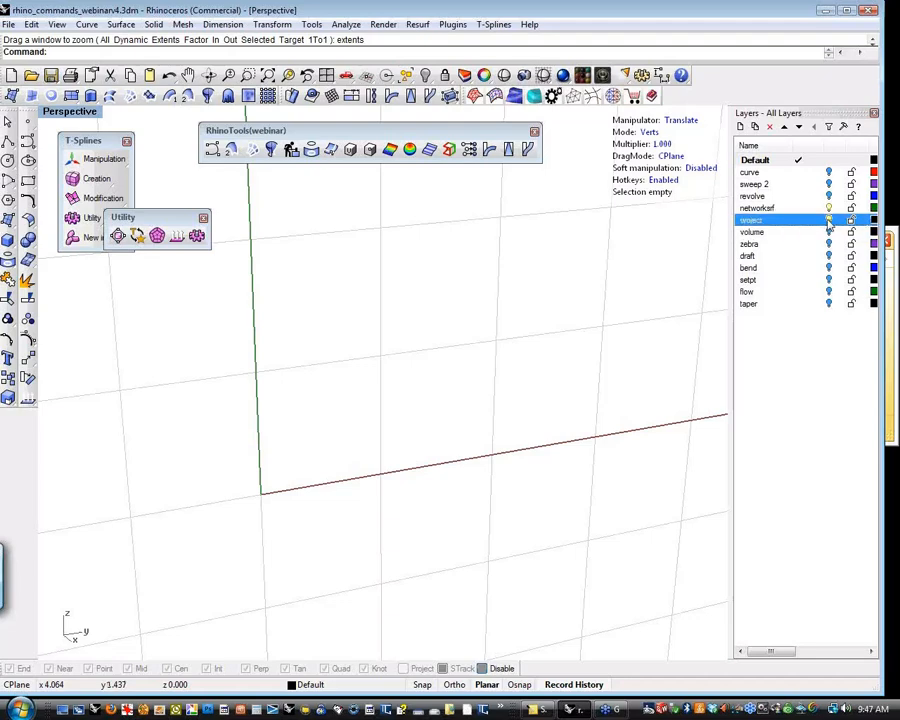
{"action": "right_click_drag", "start_coordinate": [524, 414], "coordinate": [503, 497], "text": "shift"}
In the Top view, create a four-sided surface from corner points so that it surrounds the ellipse.
{"action": "key", "text": "ctrl+F1"}
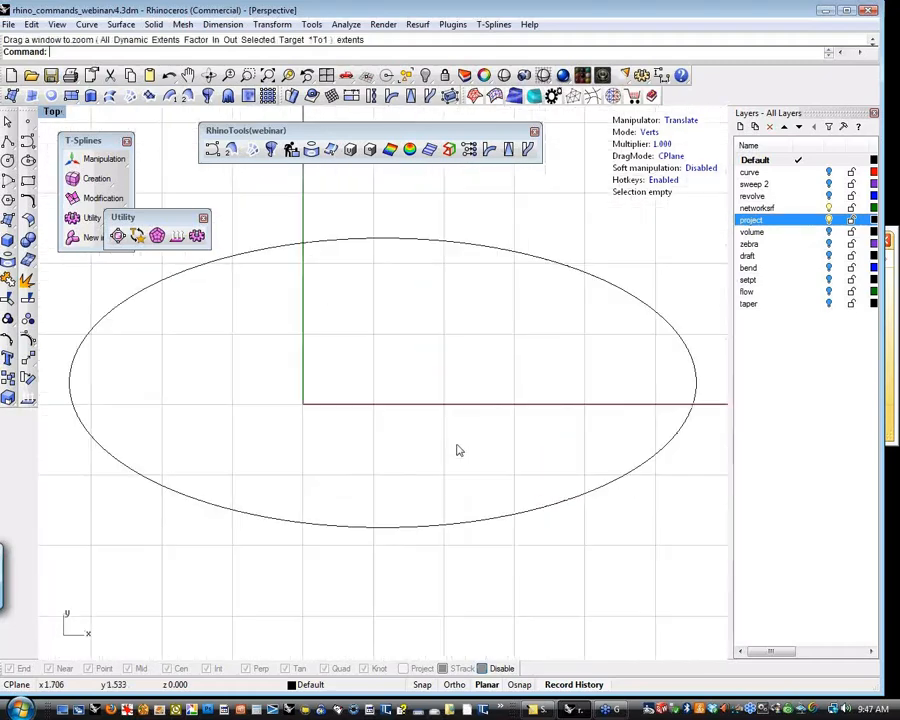
{"action": "left_click", "coordinate": [448, 95]}
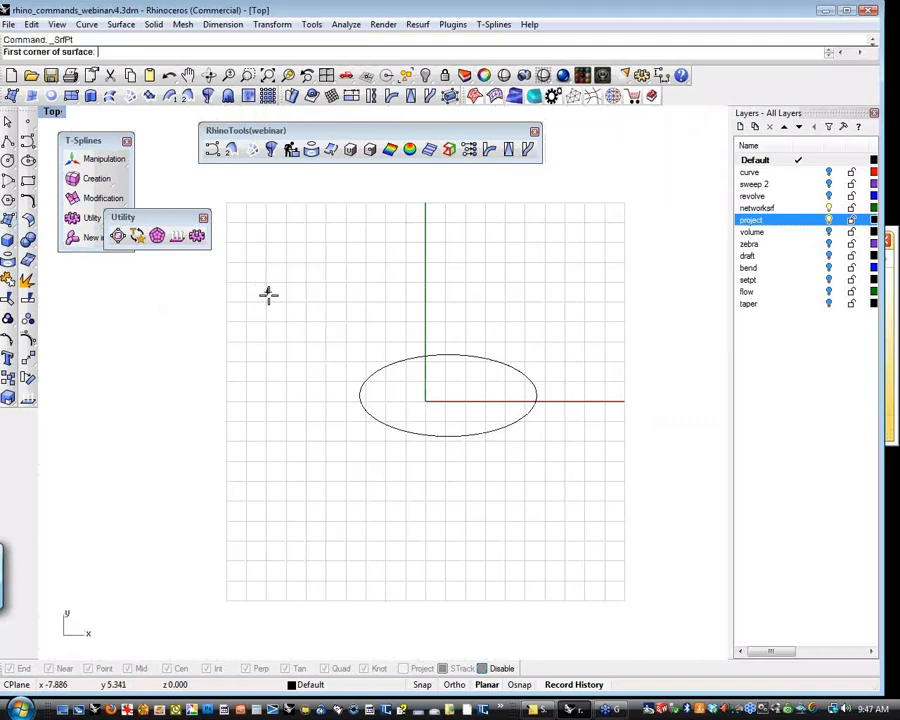
{"action": "left_click", "coordinate": [268, 293]}
{"action": "left_click", "coordinate": [584, 293]}
{"action": "left_click", "coordinate": [603, 507]}
{"action": "left_click", "coordinate": [306, 520]}
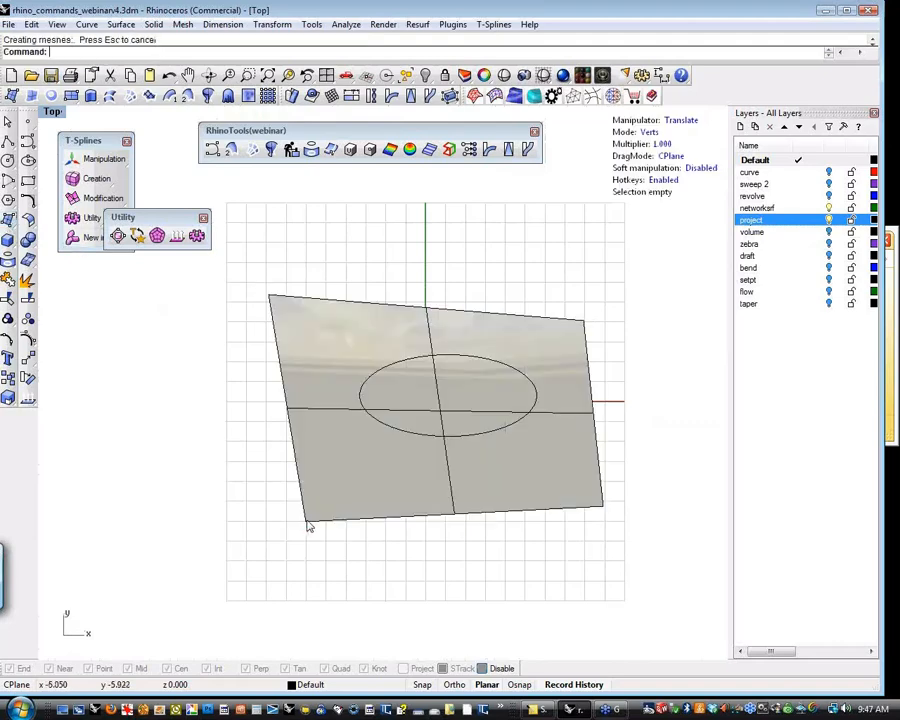
Convert the new four-sided surface to a T-spline and change the selection mode to Objects.
{"action": "left_click", "coordinate": [423, 462]}
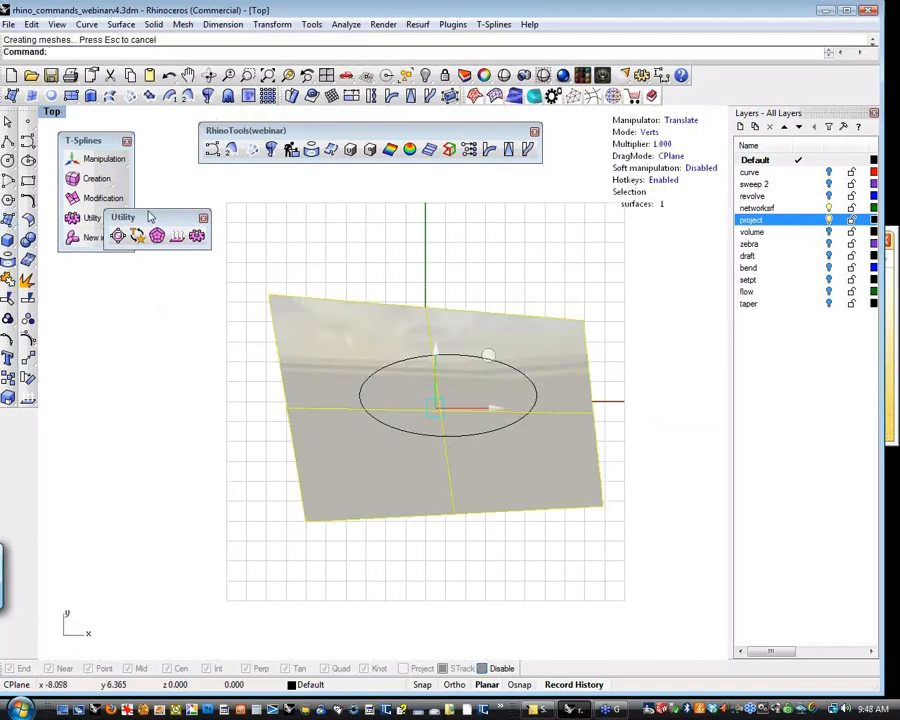
{"action": "left_click", "coordinate": [97, 179]}
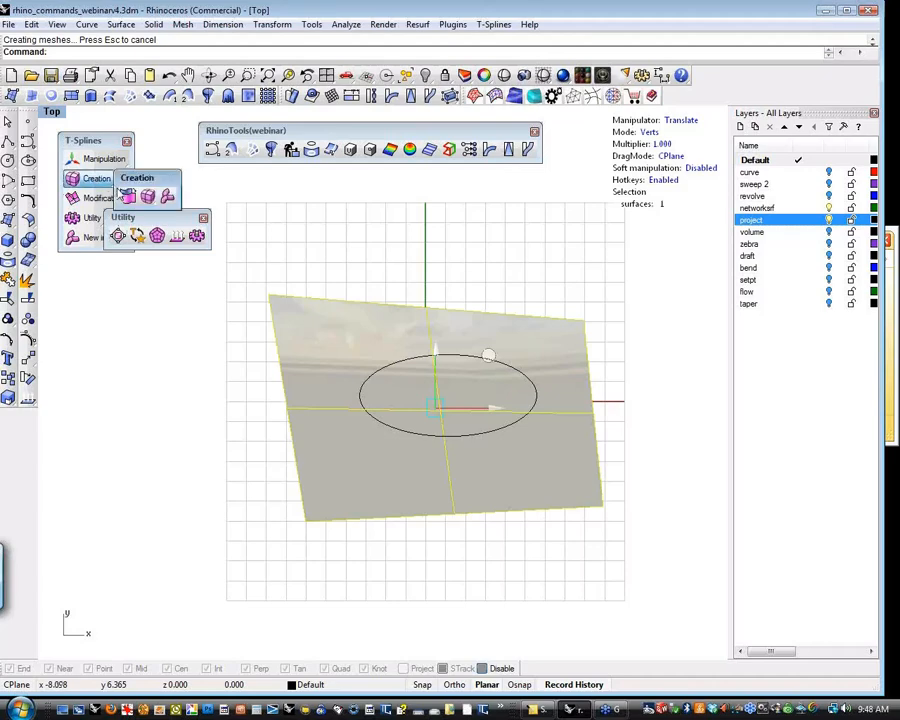
{"action": "left_click", "coordinate": [127, 196]}
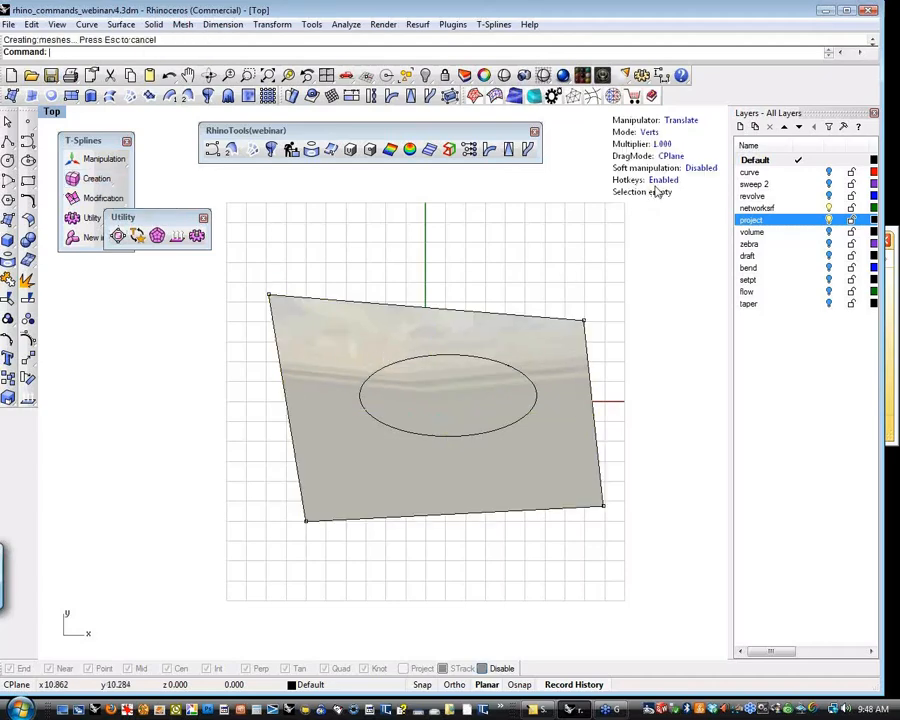
{"action": "left_click", "coordinate": [476, 311]}
{"action": "left_click", "coordinate": [496, 370]}
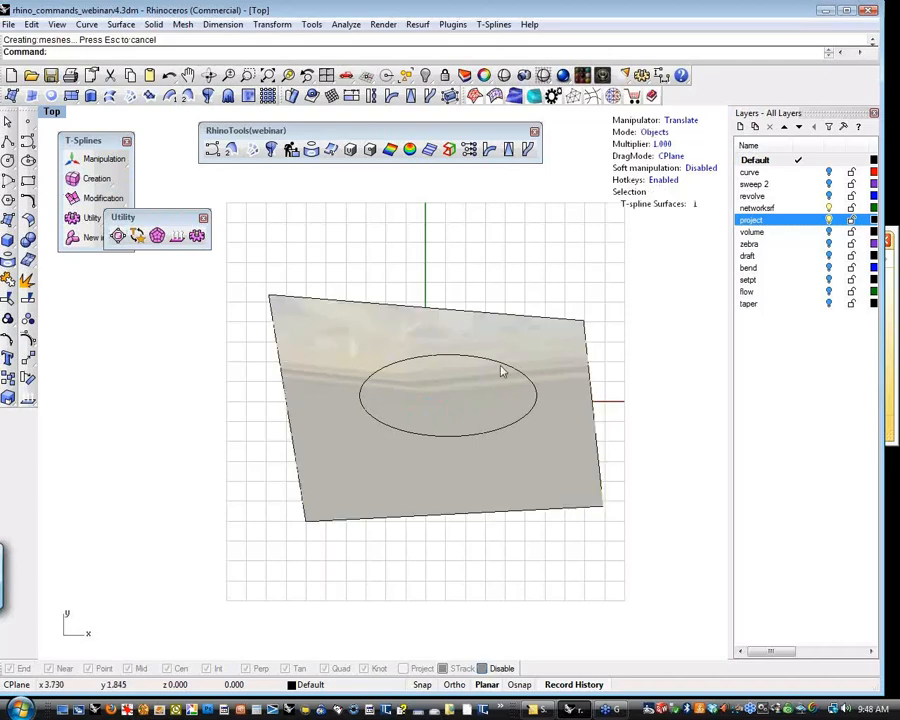
Project the ellipse onto the T-spline surface with DeleteInput=No and view the projected curve in Perspective.
{"action": "left_click", "coordinate": [545, 402]}
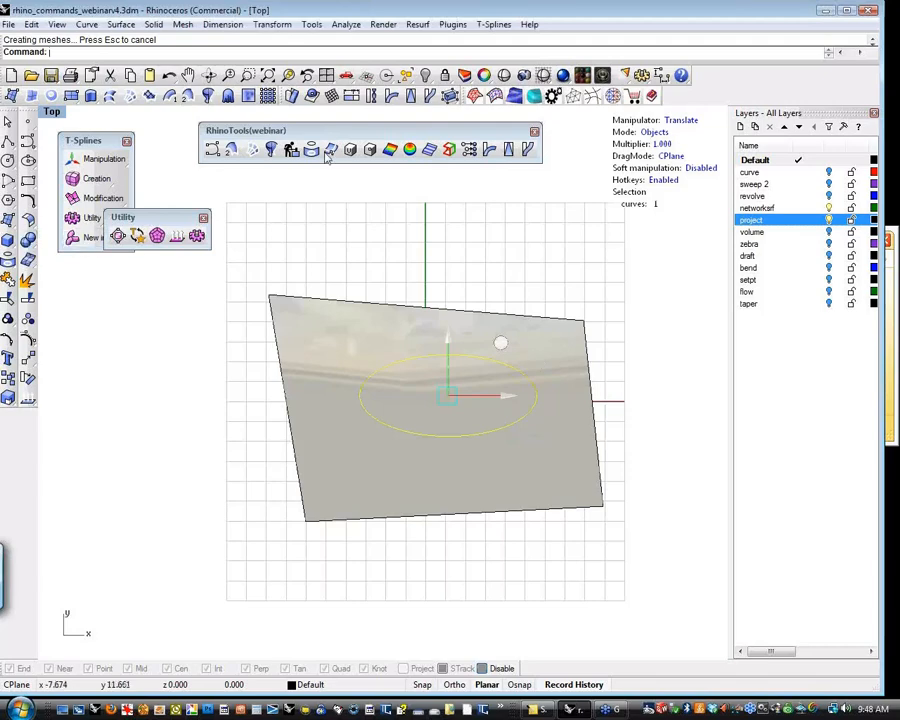
{"action": "left_click", "coordinate": [431, 96]}
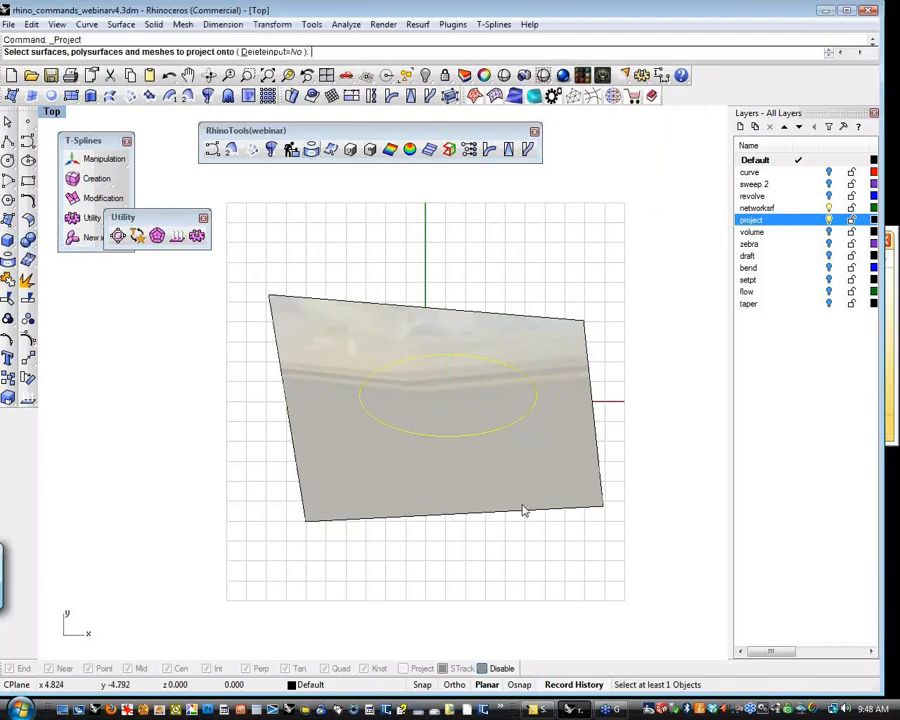
{"action": "left_click", "coordinate": [520, 512]}
{"action": "key", "text": "Return"}
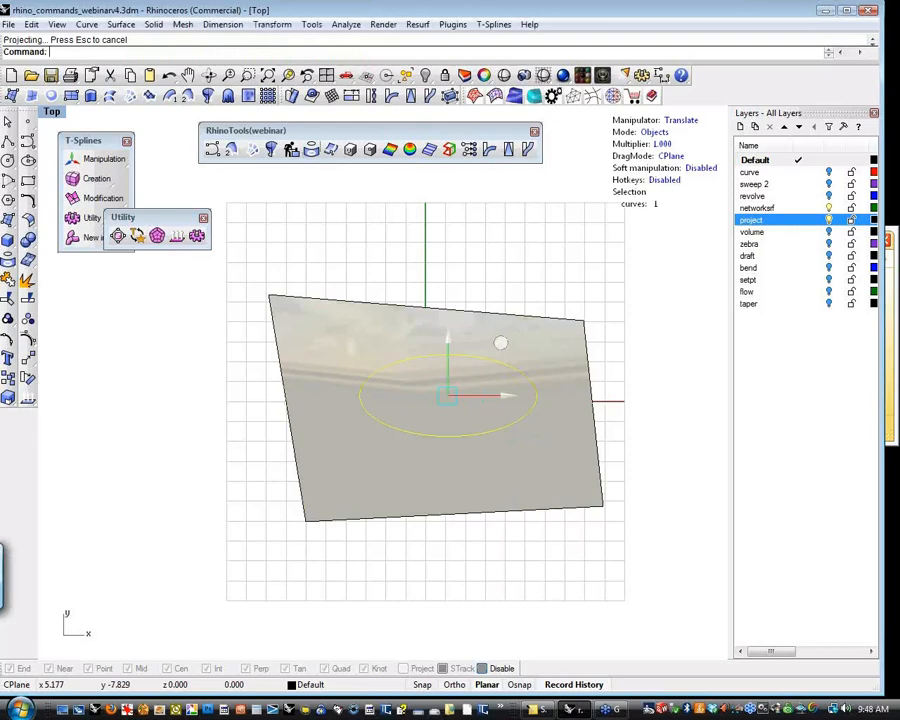
{"action": "key", "text": "ctrl+F4"}
{"action": "key", "text": "ctrl+shift+e"}
{"action": "right_click_drag", "start_coordinate": [532, 563], "coordinate": [496, 519]}
{"action": "left_click", "coordinate": [556, 363]}
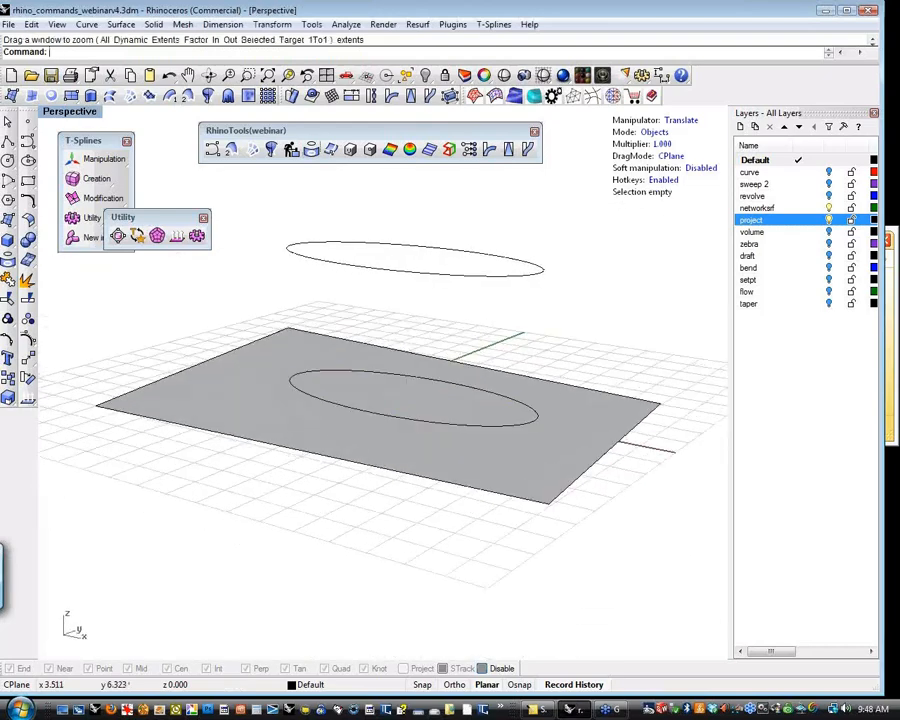
{"action": "right_click_drag", "start_coordinate": [558, 364], "coordinate": [566, 388]}
Extrude the projected ellipse curve vertically into a T-spline wall standing on the surface, and clear the selection.
{"action": "left_click", "coordinate": [482, 460]}
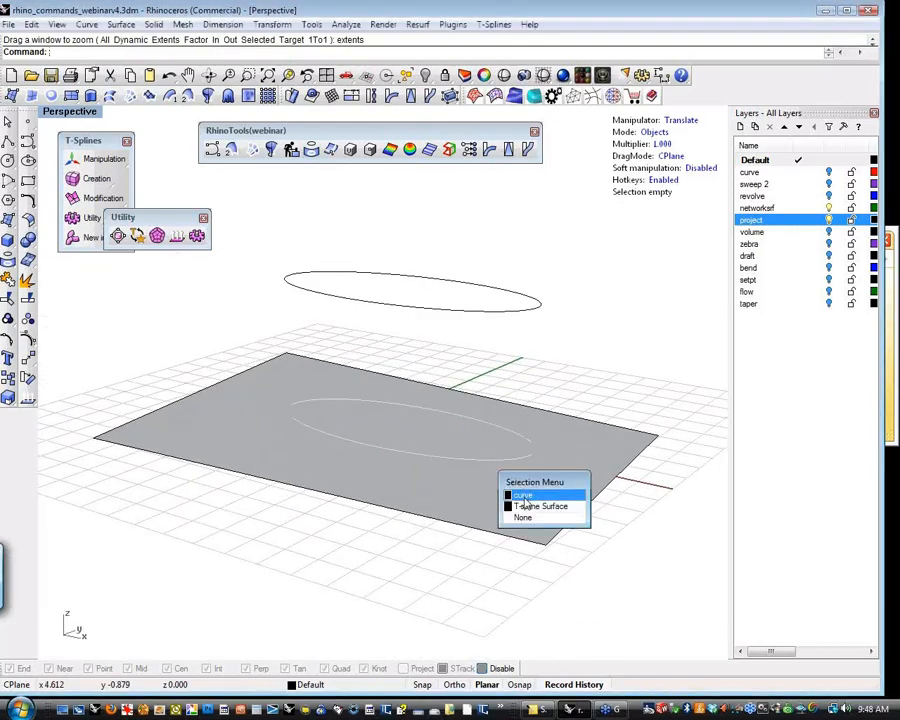
{"action": "left_click", "coordinate": [522, 496]}
{"action": "left_click_drag", "start_coordinate": [408, 366], "coordinate": [401, 318], "text": "alt"}
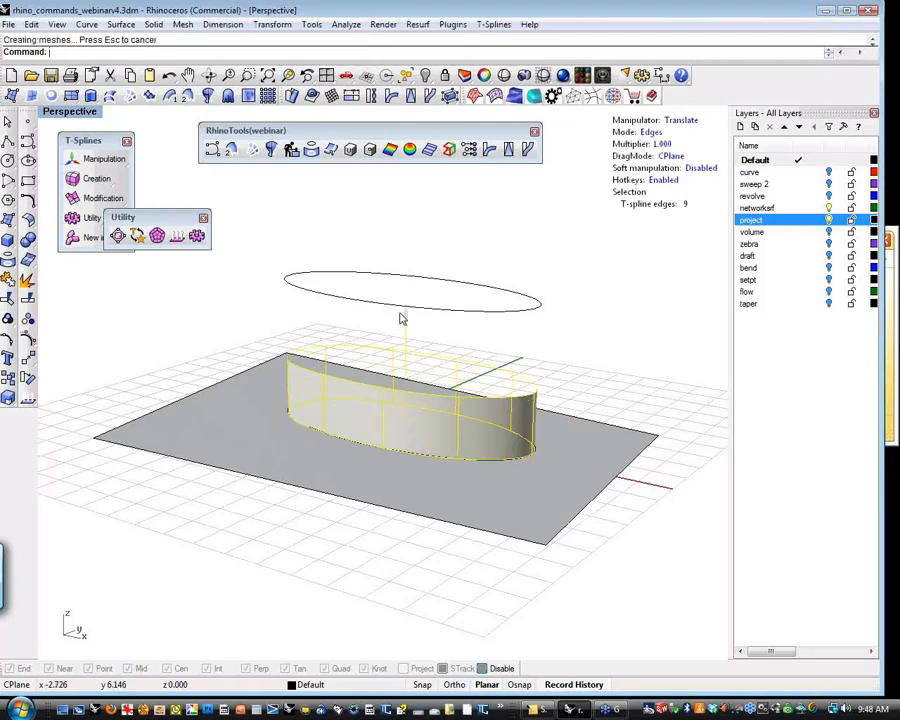
{"action": "right_click_drag", "start_coordinate": [608, 366], "coordinate": [577, 366]}
{"action": "left_click", "coordinate": [560, 376]}
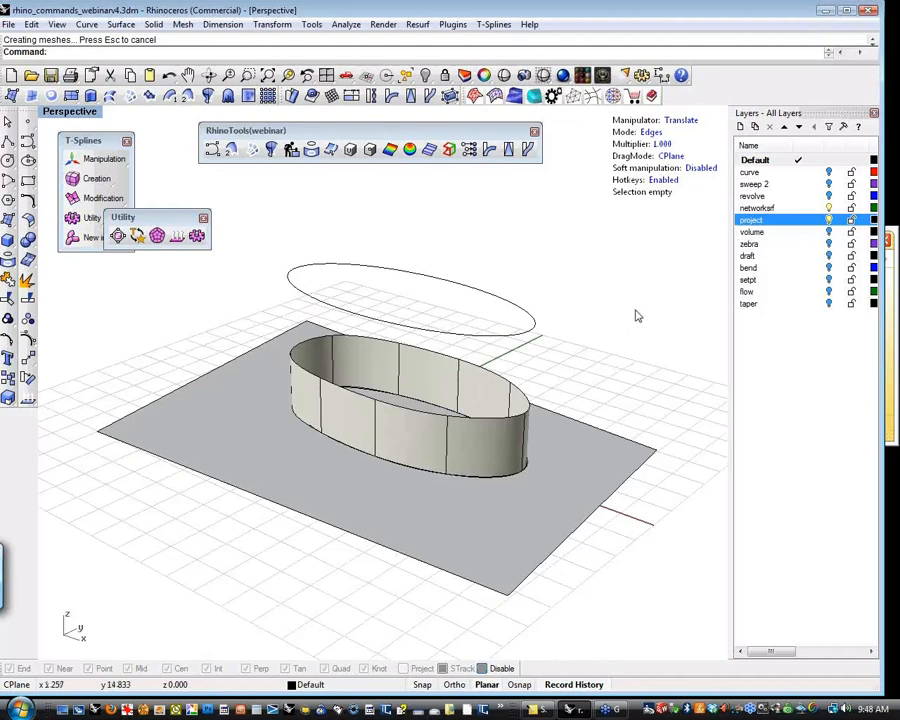
Show the volume layer again and hide the project and networksrf layers.
{"action": "left_click", "coordinate": [829, 231]}
{"action": "left_click", "coordinate": [829, 219]}
{"action": "left_click", "coordinate": [829, 207]}
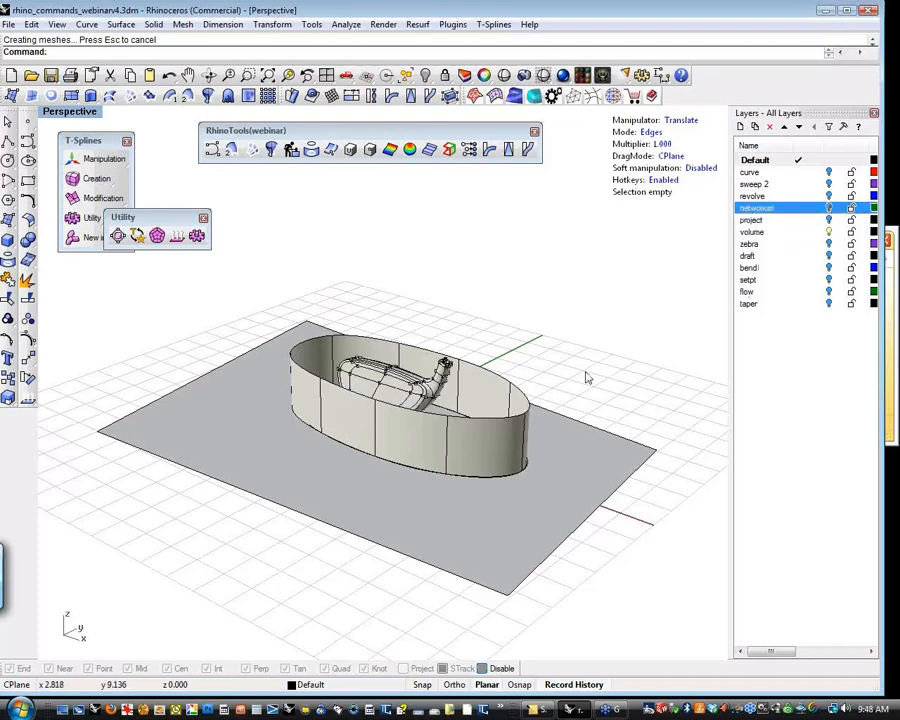
Delete the extruded elliptical wall, the flat T-spline surface beneath it and the projected curve, keeping only the golf club head.
{"action": "left_click", "coordinate": [522, 443]}
{"action": "left_click", "coordinate": [603, 345]}
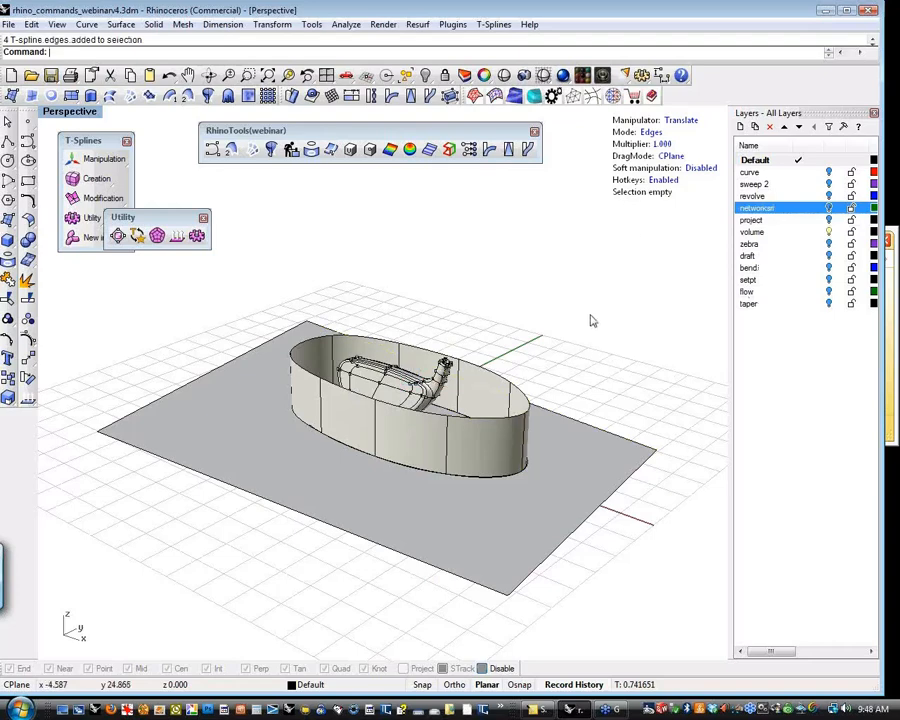
{"action": "left_click_drag", "start_coordinate": [580, 350], "coordinate": [498, 445]}
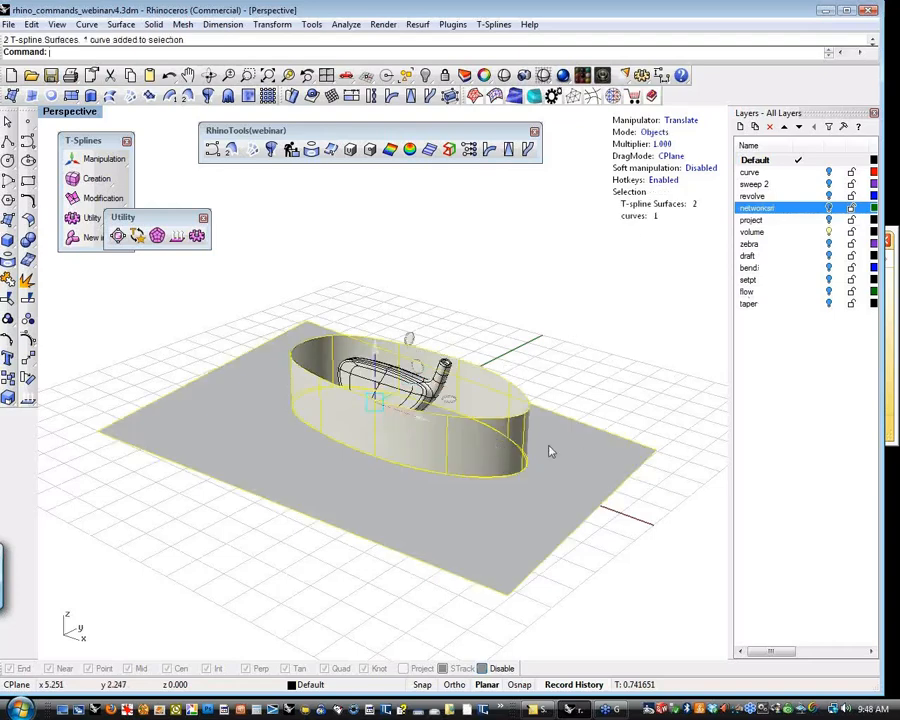
{"action": "key", "text": "Delete"}
In the Right view, draw a vertical polyline from the origin (0) up to just above the top of the club's hosel.
{"action": "key", "text": "ctrl+F3"}
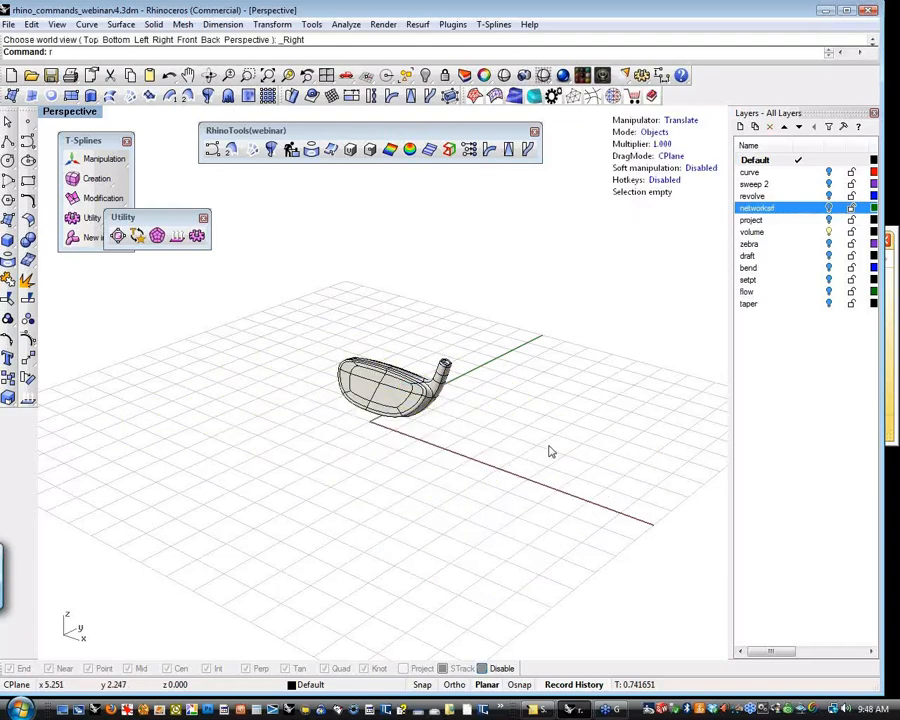
{"action": "key", "text": "ctrl+shift+e"}
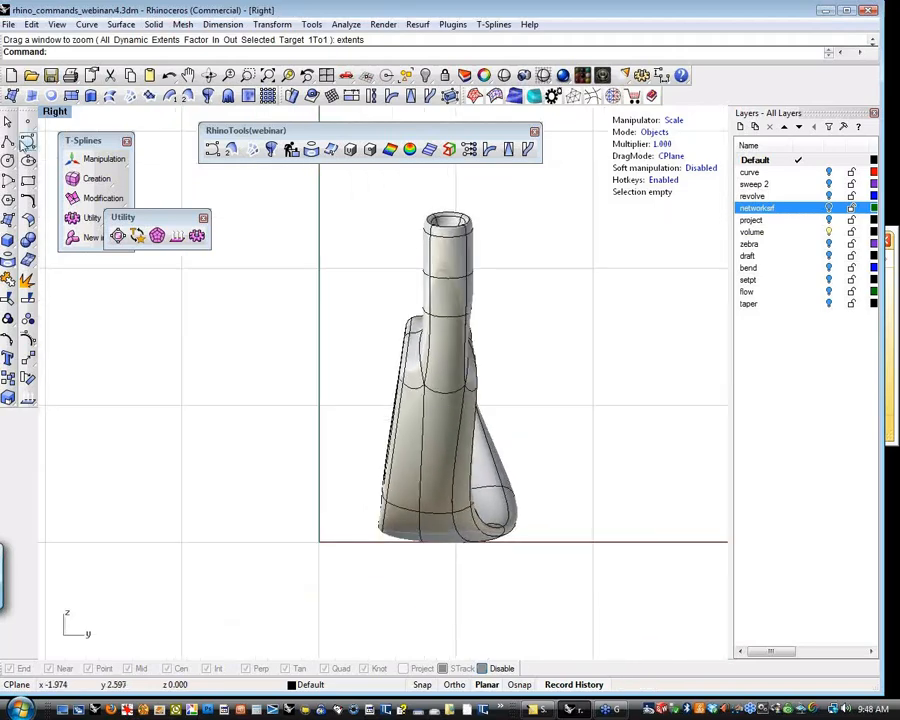
{"action": "left_click", "coordinate": [14, 97]}
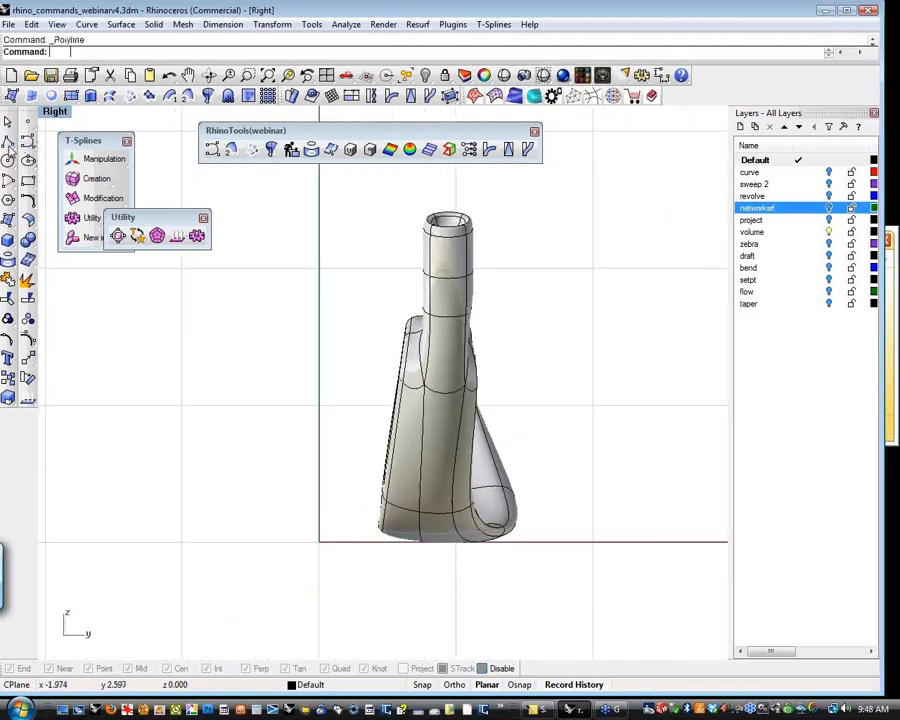
{"action": "left_click", "coordinate": [318, 545]}
{"action": "type", "text": "0"}
{"action": "key", "text": "Return"}
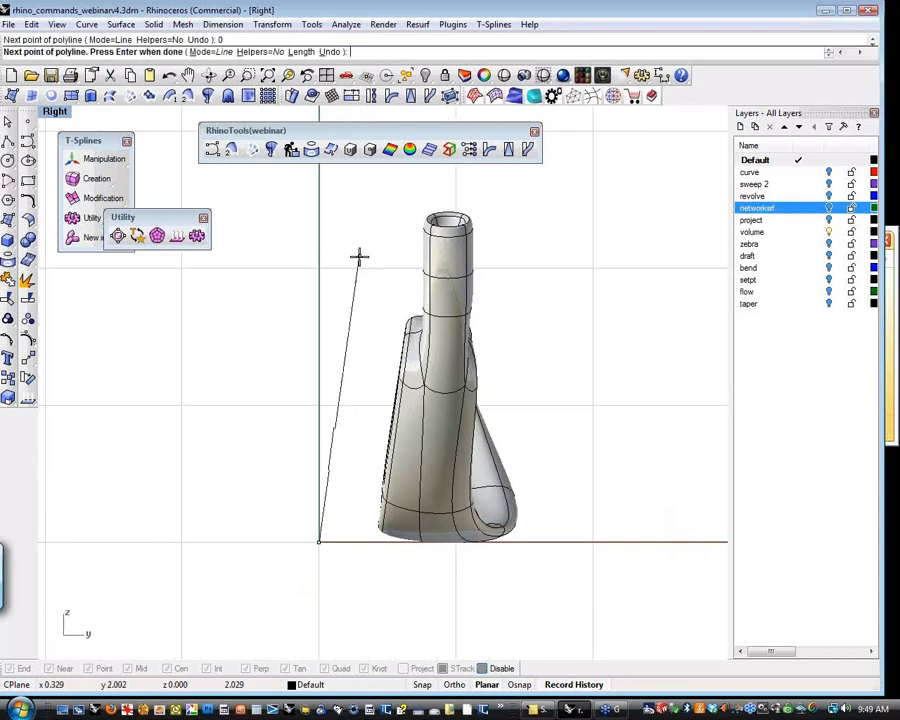
{"action": "left_click", "coordinate": [338, 203], "text": "shift"}
{"action": "right_click", "coordinate": [379, 216]}
Rotate the vertical line by -5 degrees about its lower end at the origin and clear the selection.
{"action": "left_click_drag", "start_coordinate": [382, 226], "coordinate": [300, 361]}
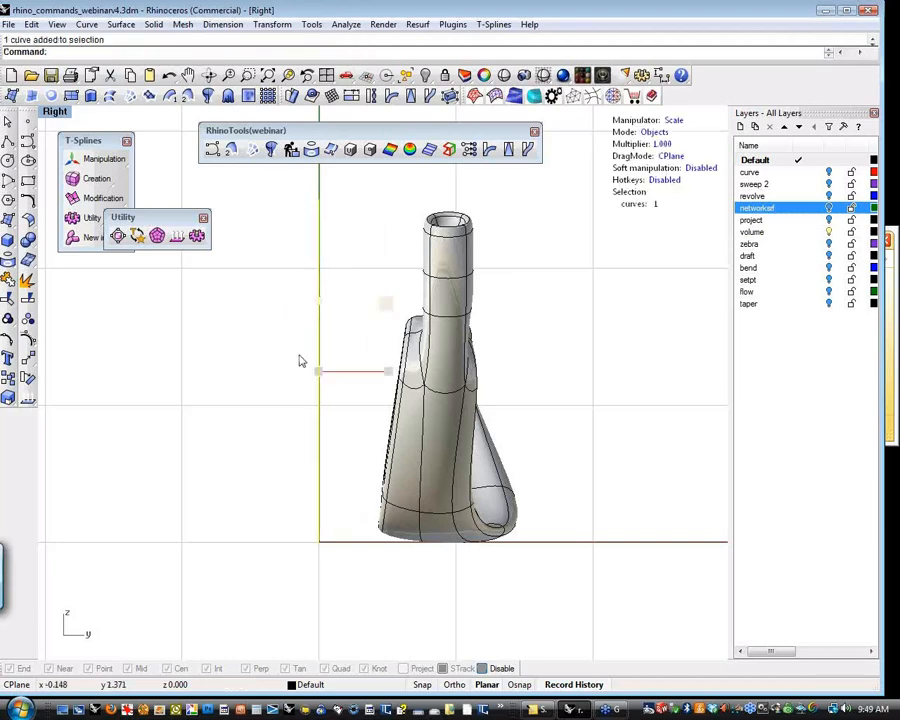
{"action": "type", "text": "rotate"}
{"action": "key", "text": "Return"}
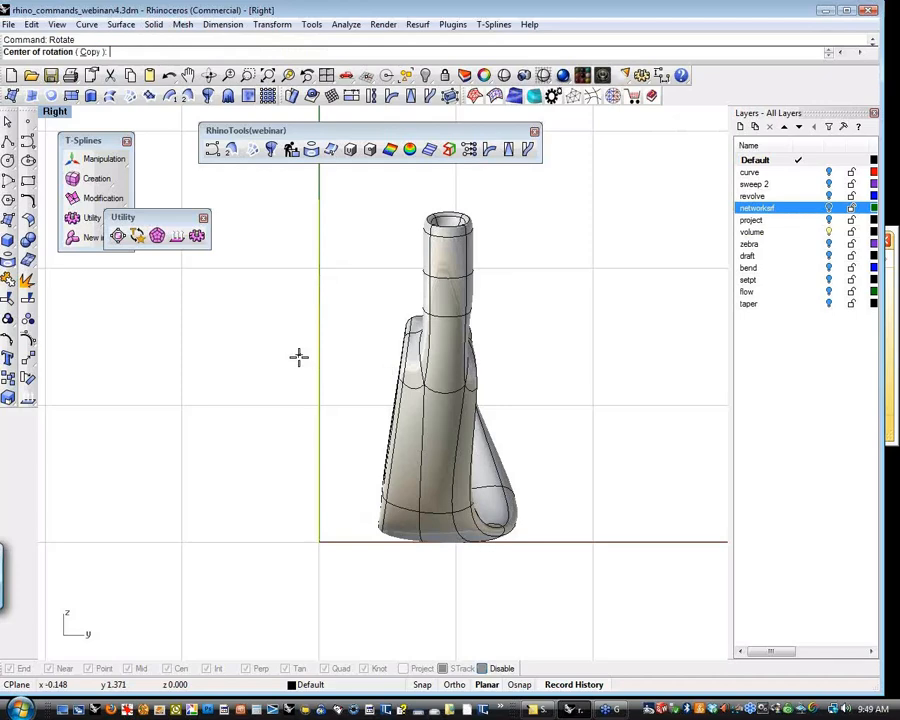
{"action": "left_click", "coordinate": [319, 540]}
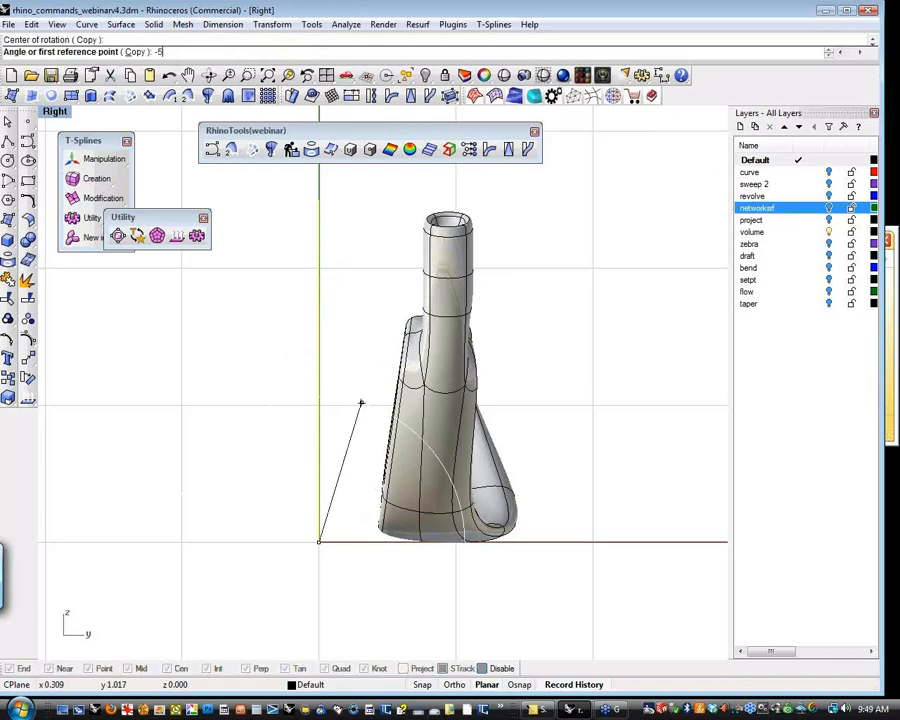
{"action": "type", "text": "-5"}
{"action": "key", "text": "Return"}
{"action": "key", "text": "Escape"}
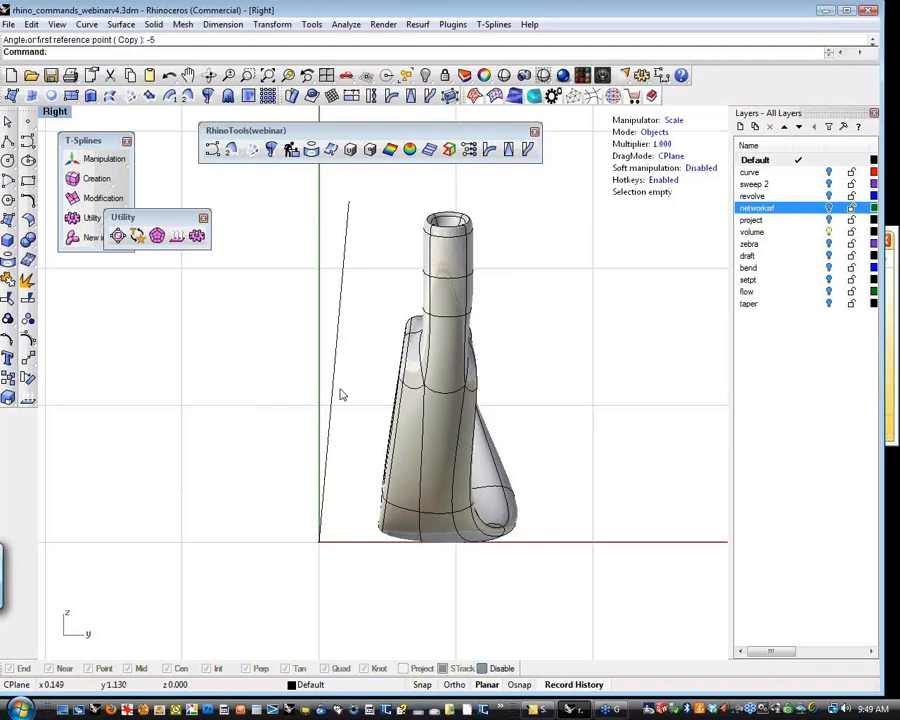
Select the outer edge loop around the club face in the Perspective view.
{"action": "scroll", "coordinate": [374, 382], "scroll_direction": "up", "scroll_amount": 2}
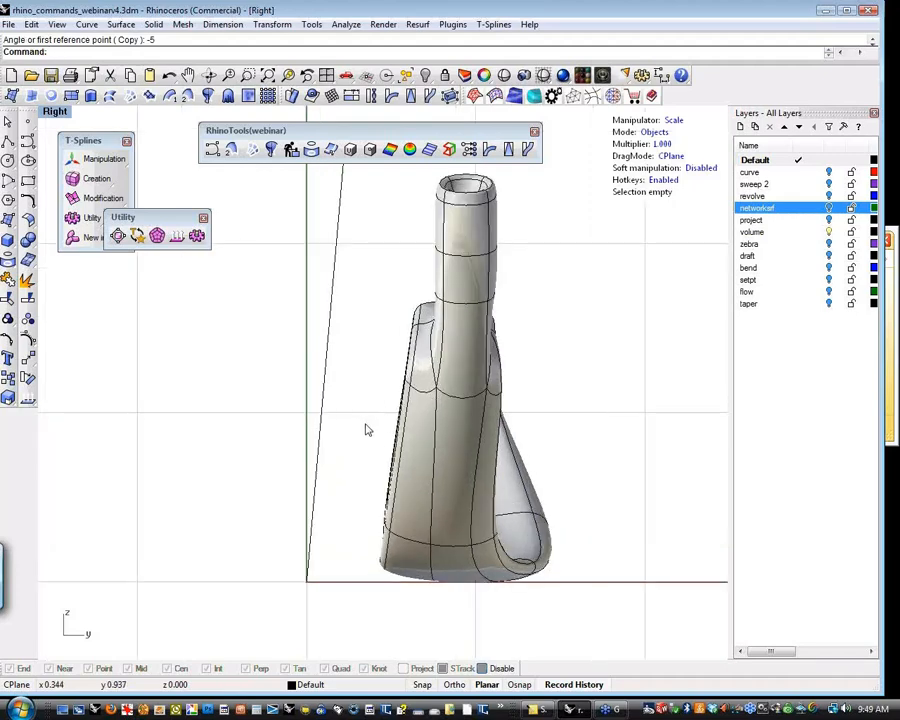
{"action": "key", "text": "ctrl+F4"}
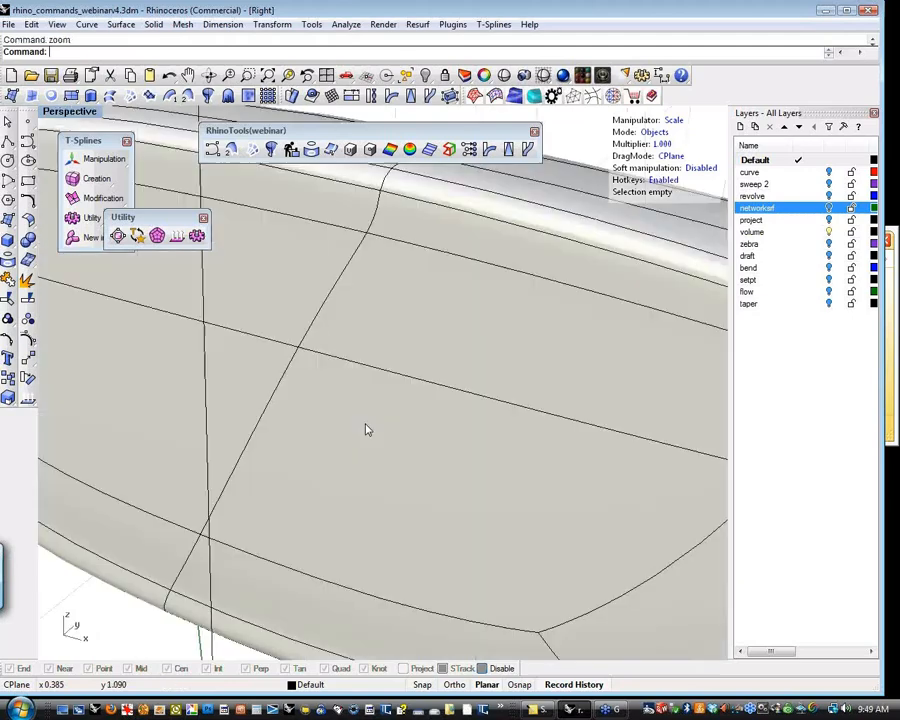
{"action": "right_click_drag", "start_coordinate": [366, 429], "coordinate": [375, 375]}
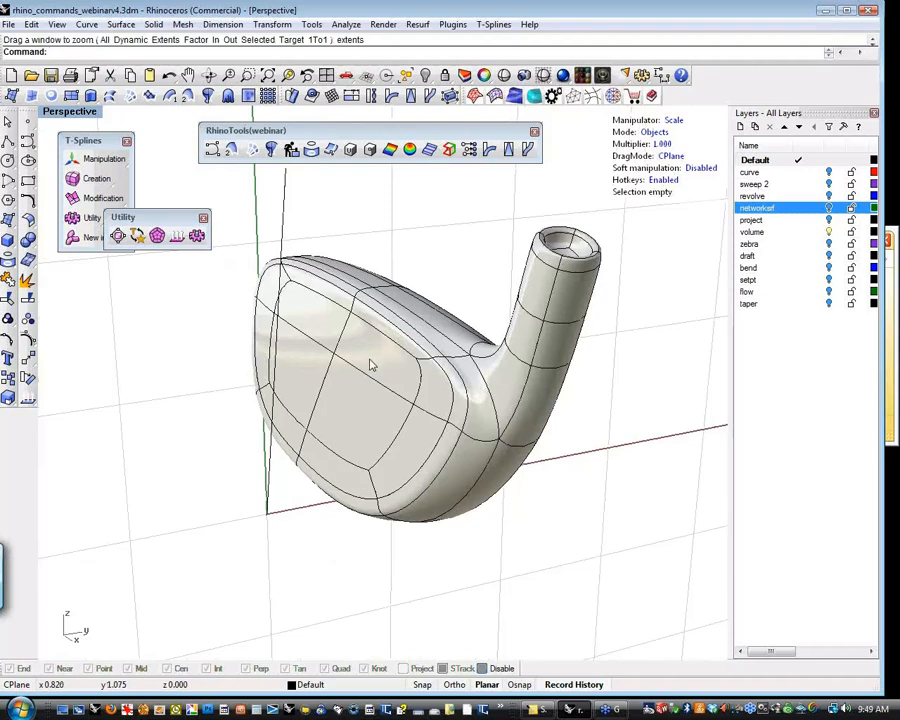
{"action": "double_click", "coordinate": [403, 337]}
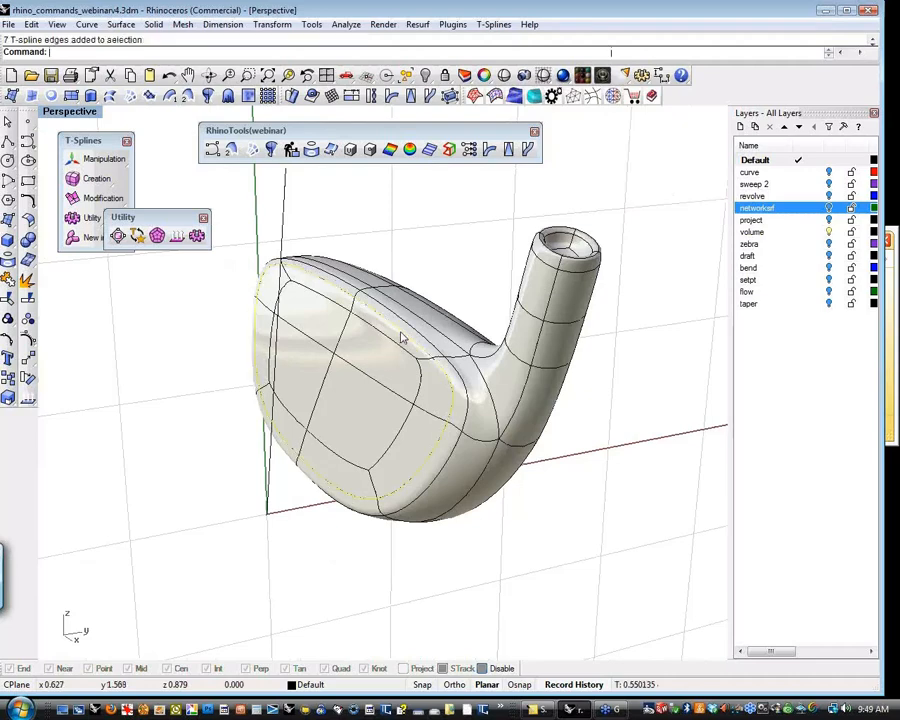
Add the inner ring of face edges to the selection and convert the selected edges to vertices.
{"action": "left_click", "coordinate": [420, 384], "text": "shift"}
{"action": "left_click", "coordinate": [394, 432], "text": "shift"}
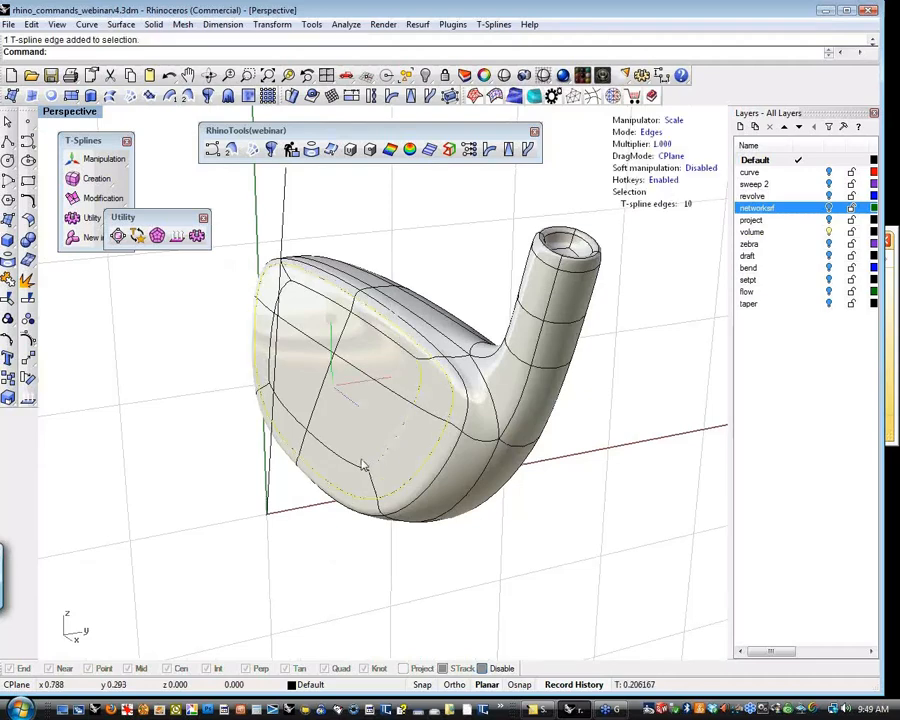
{"action": "left_click", "coordinate": [351, 459], "text": "shift"}
{"action": "left_click", "coordinate": [293, 415], "text": "shift"}
{"action": "left_click", "coordinate": [271, 376], "text": "shift"}
{"action": "left_click", "coordinate": [281, 298], "text": "shift"}
{"action": "left_click", "coordinate": [315, 293], "text": "shift"}
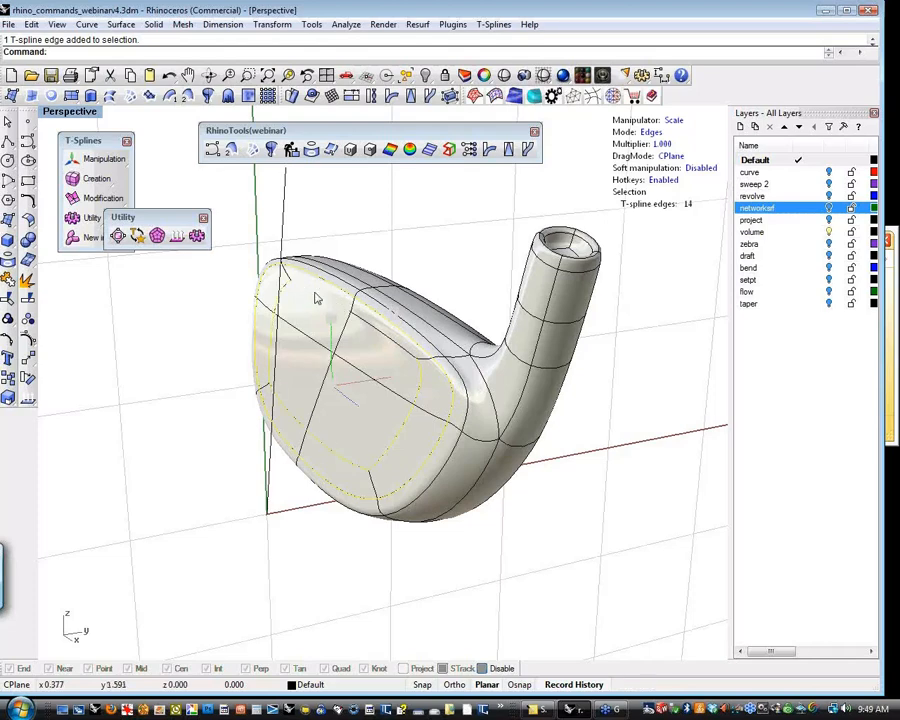
{"action": "left_click", "coordinate": [405, 346], "text": "shift"}
{"action": "key", "text": "a"}
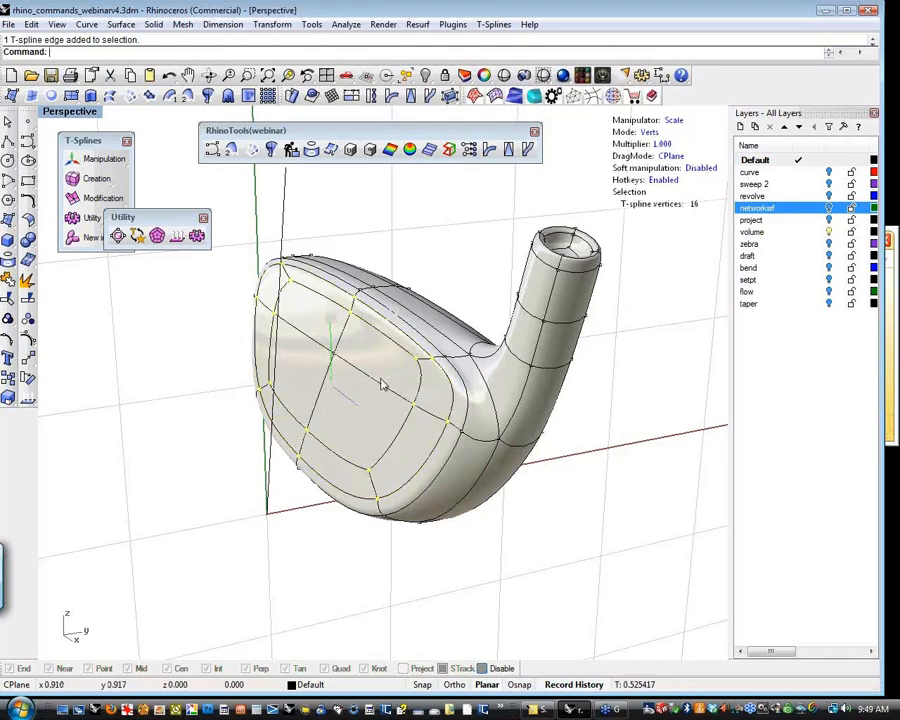
{"action": "mouse_move", "coordinate": [382, 382]}
{"action": "right_mouse_down"}
{"action": "mouse_move", "coordinate": [388, 389]}
{"action": "mouse_move", "coordinate": [370, 381]}
{"action": "right_mouse_up"}
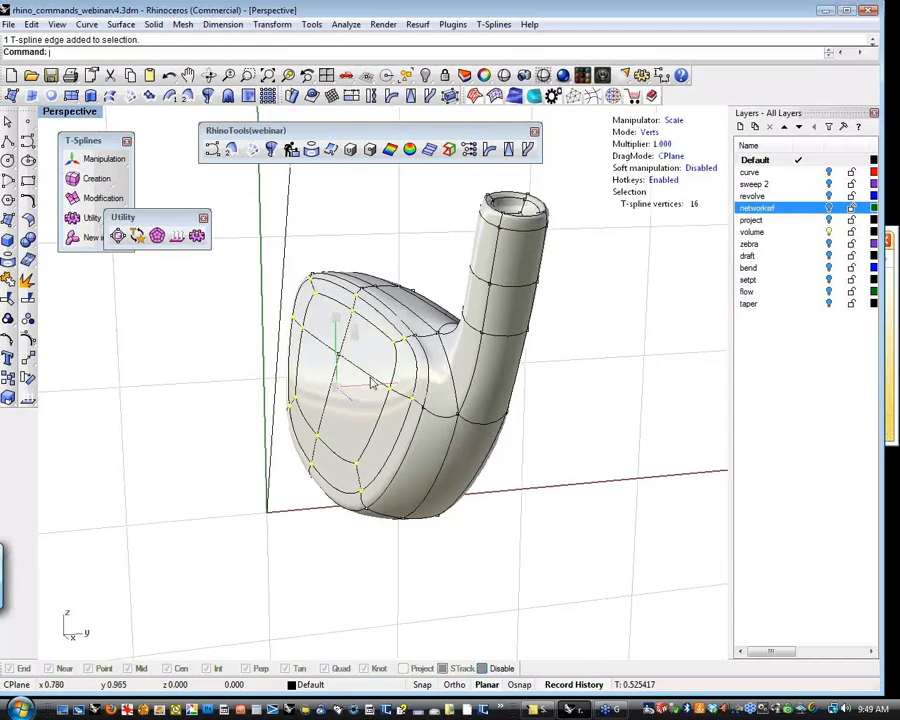
{"action": "key", "text": "ctrl+F3"}
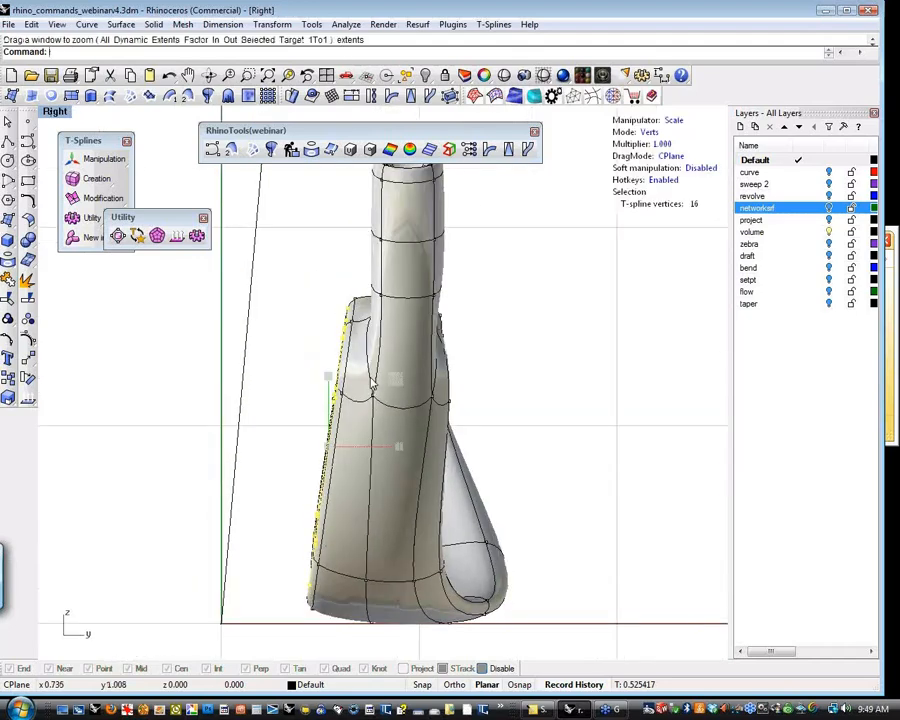
{"action": "scroll", "coordinate": [372, 383], "scroll_direction": "down", "scroll_amount": 2}
{"action": "scroll", "coordinate": [370, 380], "scroll_direction": "down", "scroll_amount": 2}
{"action": "right_click_drag", "start_coordinate": [370, 380], "coordinate": [431, 399]}
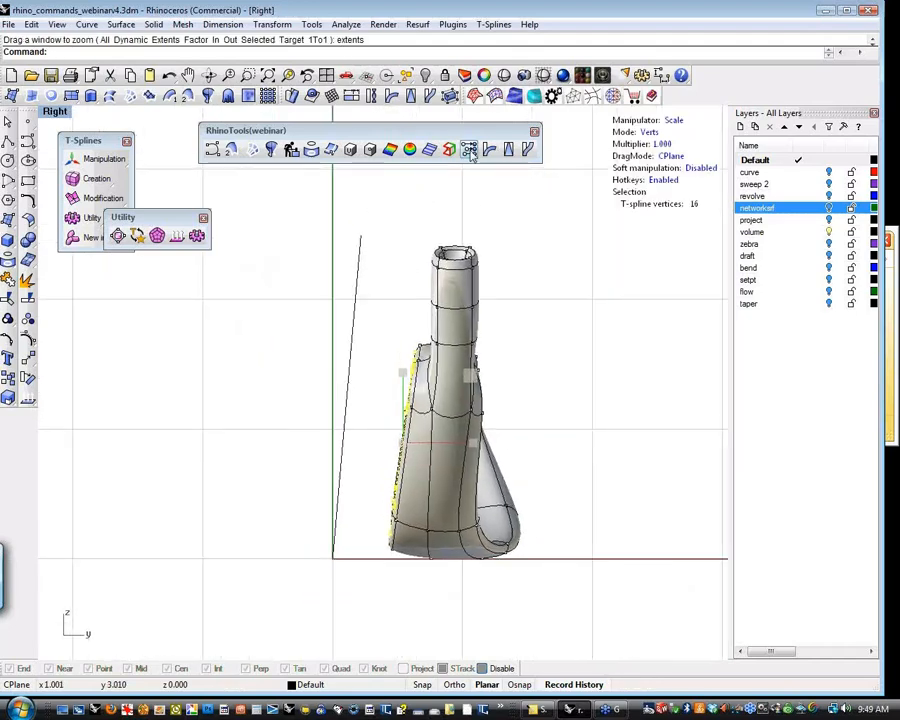
{"action": "left_click", "coordinate": [470, 151]}
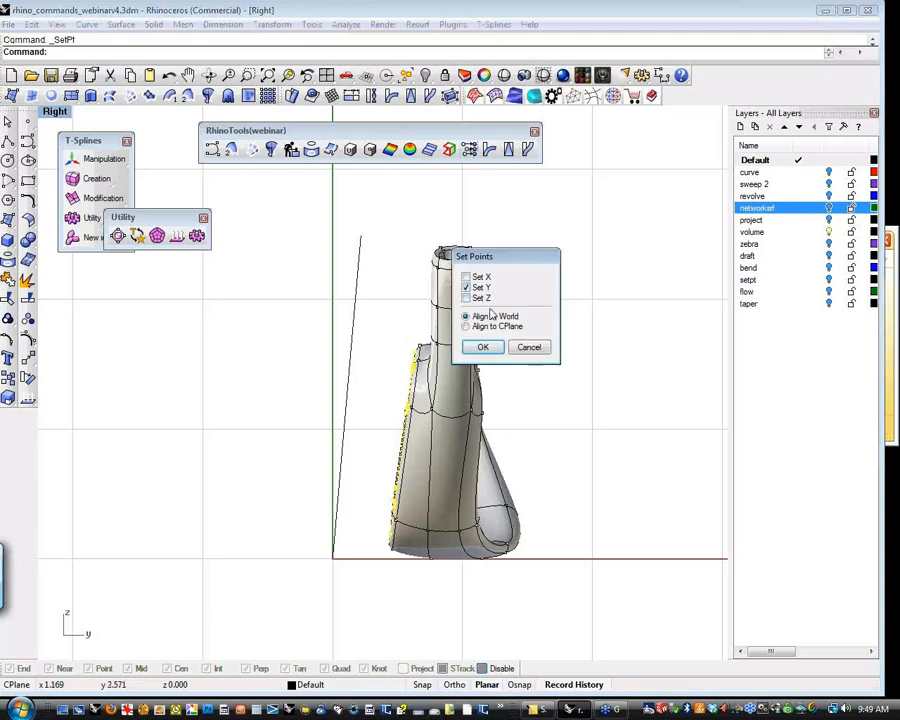
{"action": "left_click", "coordinate": [483, 347]}
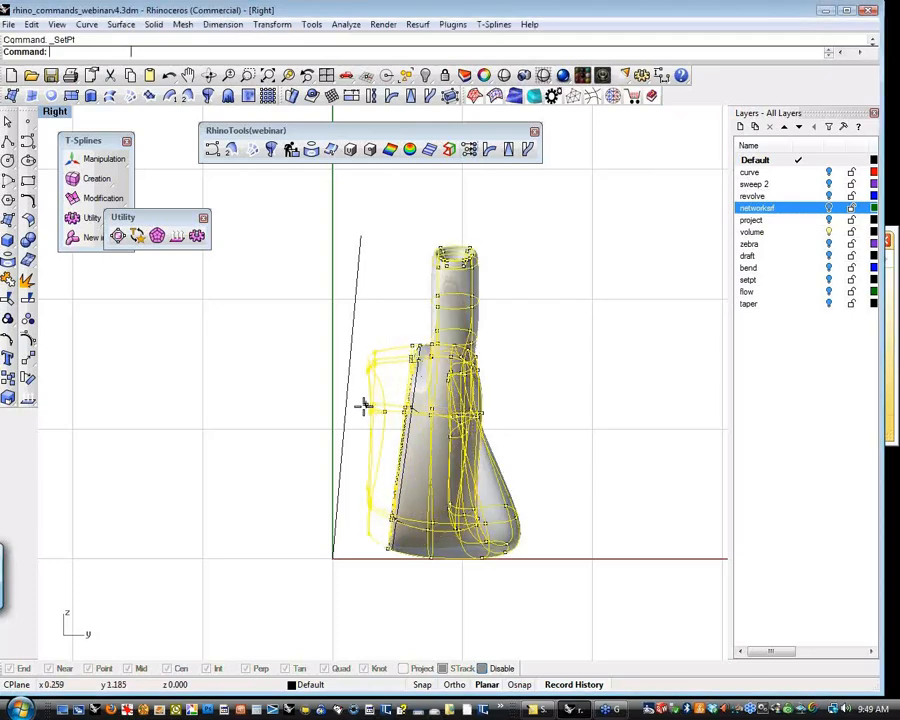
{"action": "left_click", "coordinate": [400, 412]}
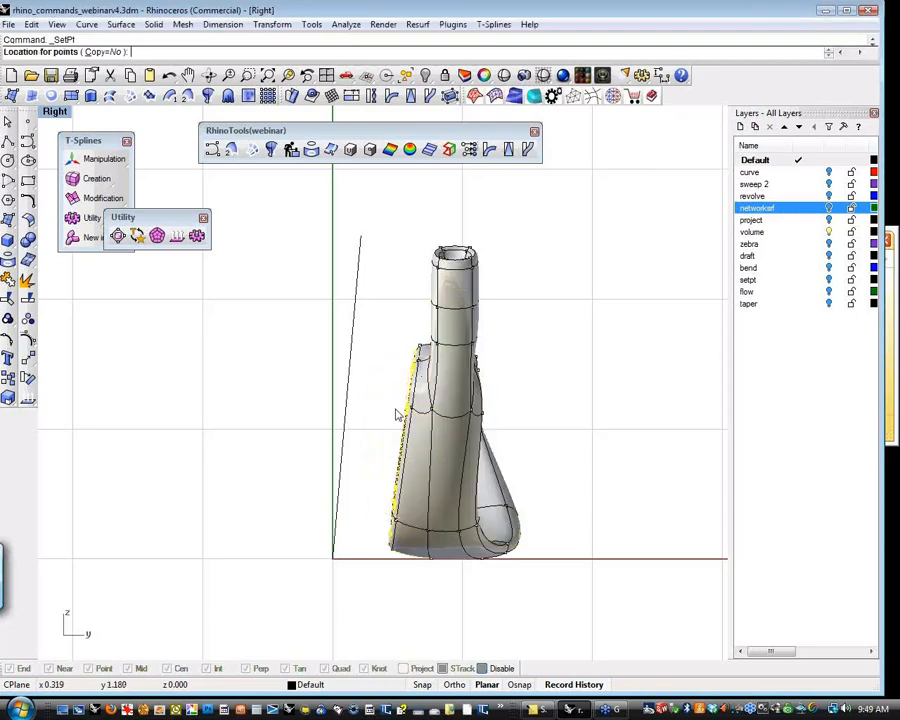
Add the vertex at the center of the club face to the current vertex selection in Perspective.
{"action": "key", "text": "ctrl+F4"}
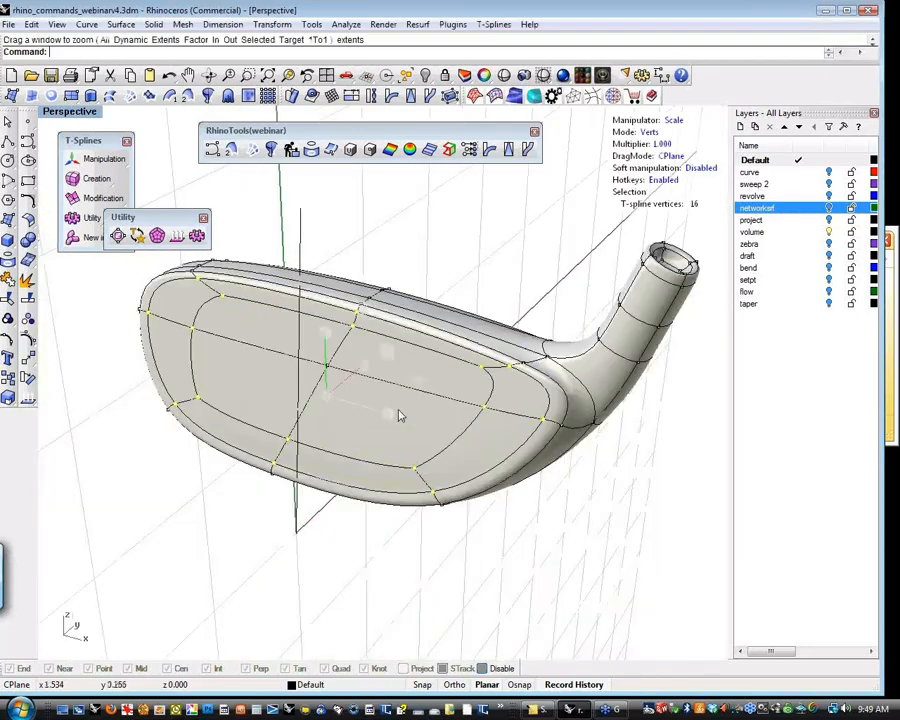
{"action": "right_click_drag", "start_coordinate": [397, 409], "coordinate": [357, 403]}
{"action": "scroll", "coordinate": [330, 363], "scroll_direction": "up", "scroll_amount": 6}
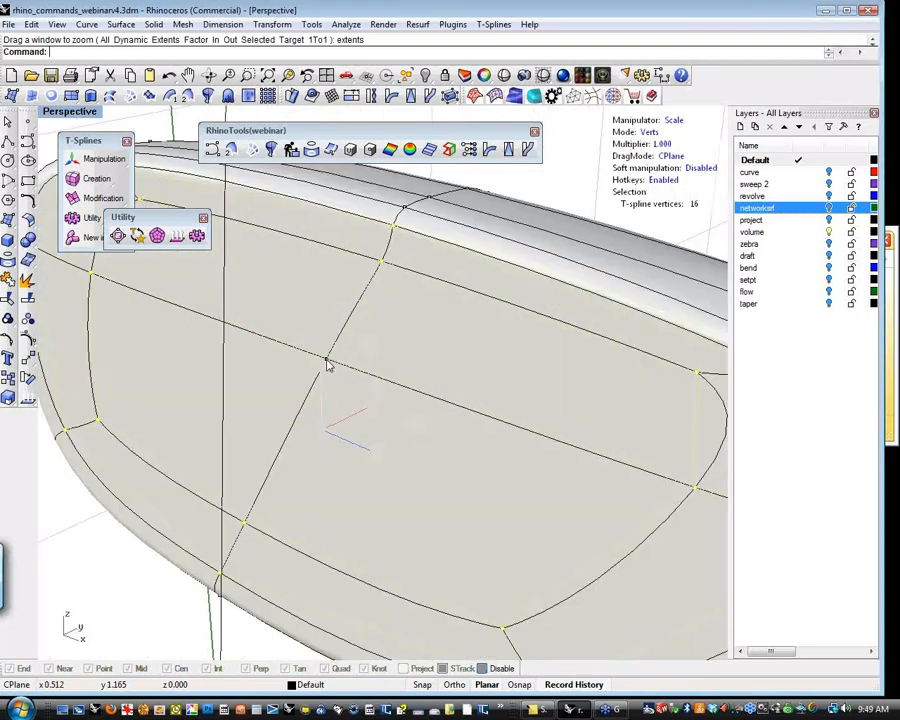
{"action": "scroll", "coordinate": [372, 400], "scroll_direction": "down", "scroll_amount": 6}
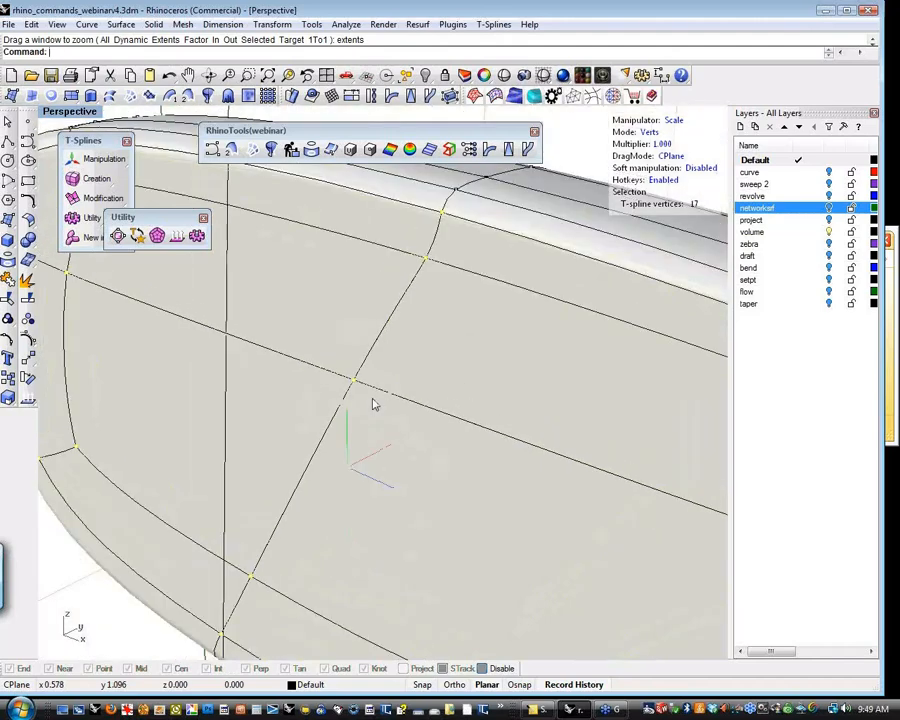
Align the selected face vertices with SetPt using only Set Y and Align to World, placing them between the slanted line and the face.
{"action": "key", "text": "ctrl+F2"}
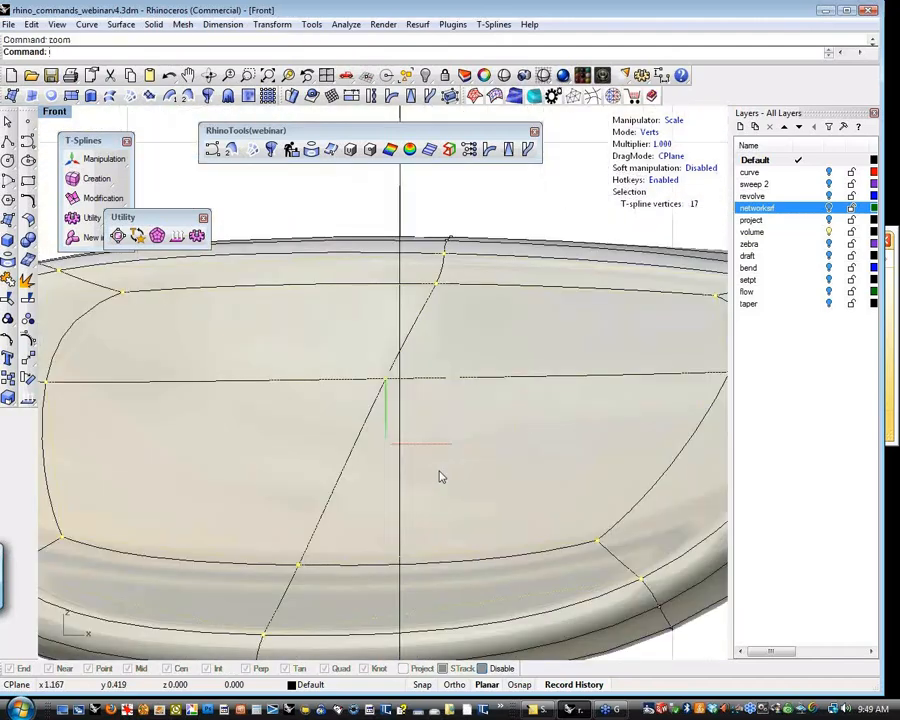
{"action": "key", "text": "ctrl+shift+e"}
{"action": "key", "text": "ctrl+F3"}
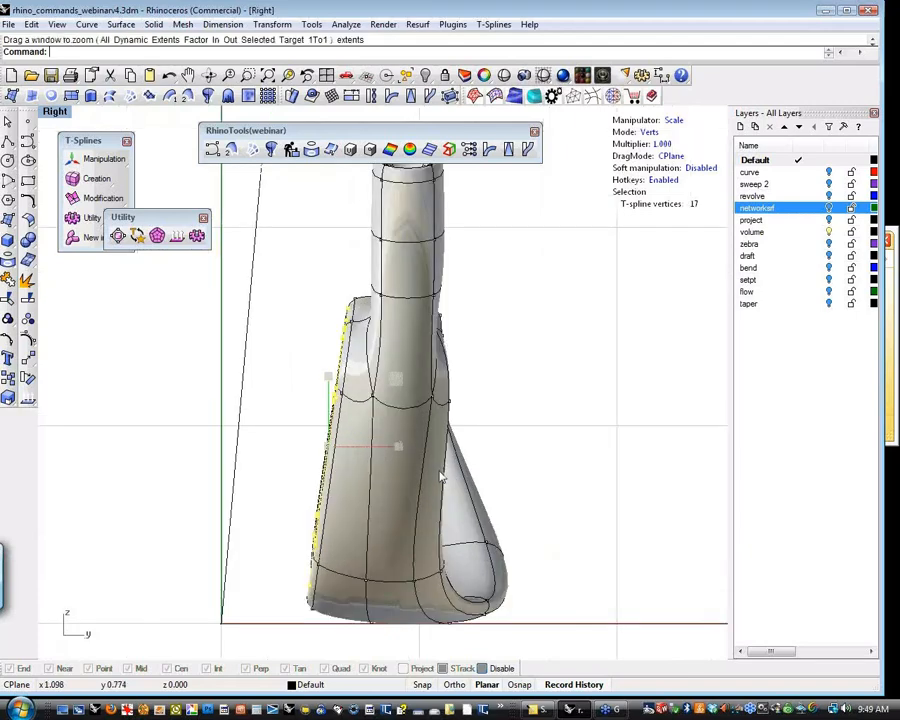
{"action": "scroll", "coordinate": [441, 475], "scroll_direction": "down", "scroll_amount": 4}
{"action": "right_click_drag", "start_coordinate": [432, 426], "coordinate": [438, 357]}
{"action": "left_click", "coordinate": [469, 150]}
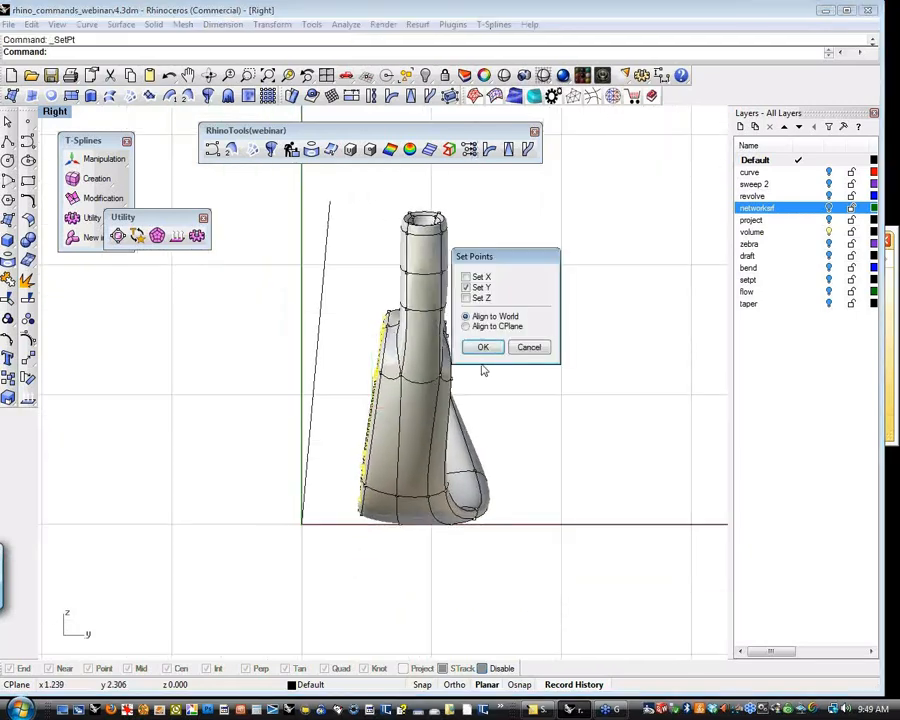
{"action": "left_click", "coordinate": [484, 346]}
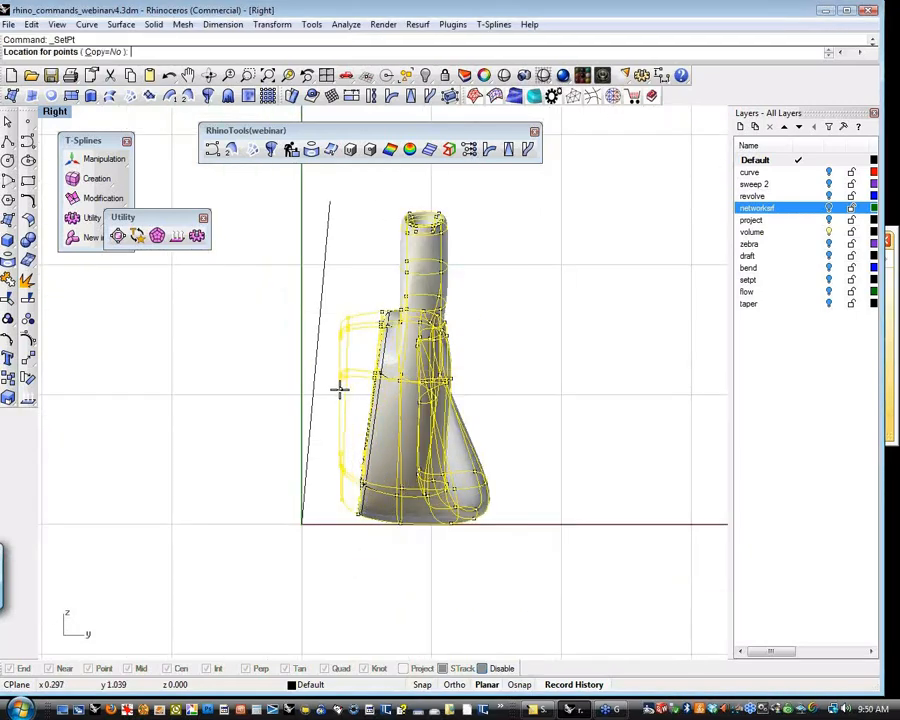
{"action": "left_click", "coordinate": [335, 390]}
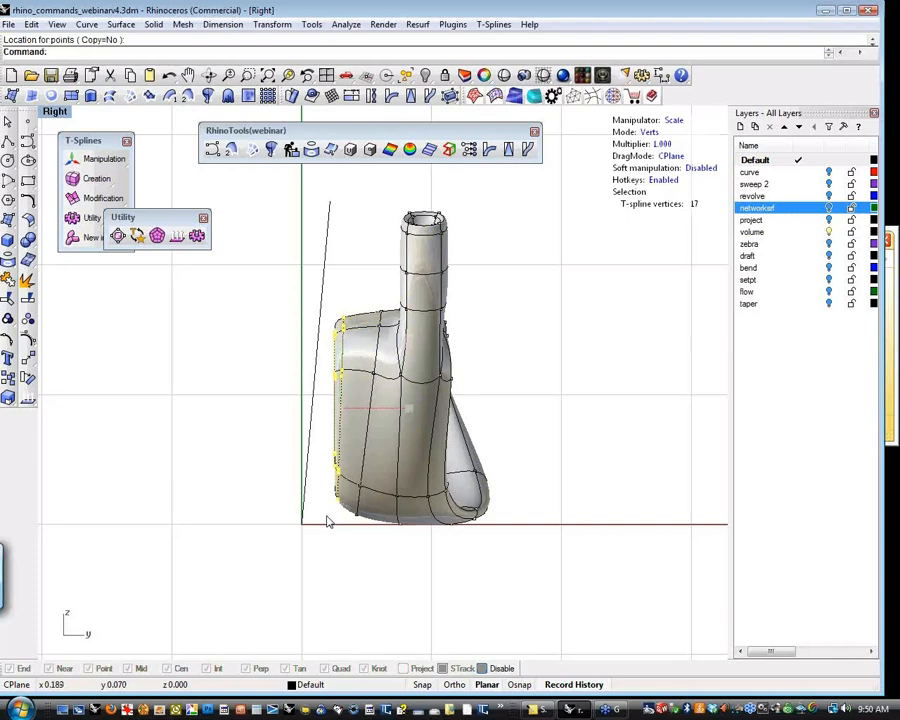
Rotate the flattened face vertices by -5 degrees with the T-Splines rotate manipulator in the Right view.
{"action": "key", "text": "e"}
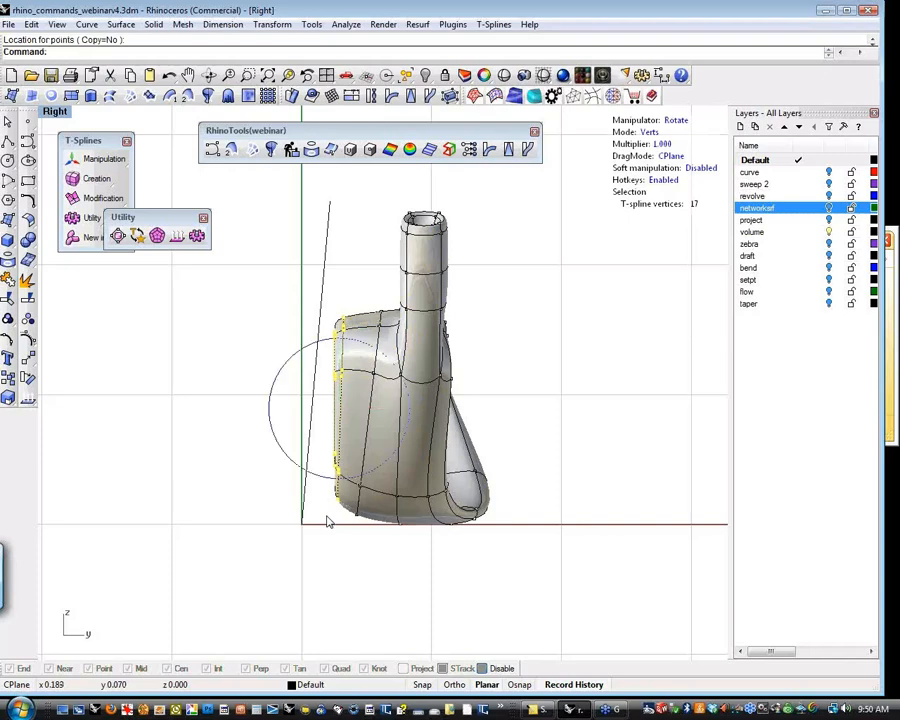
{"action": "left_click", "coordinate": [322, 482]}
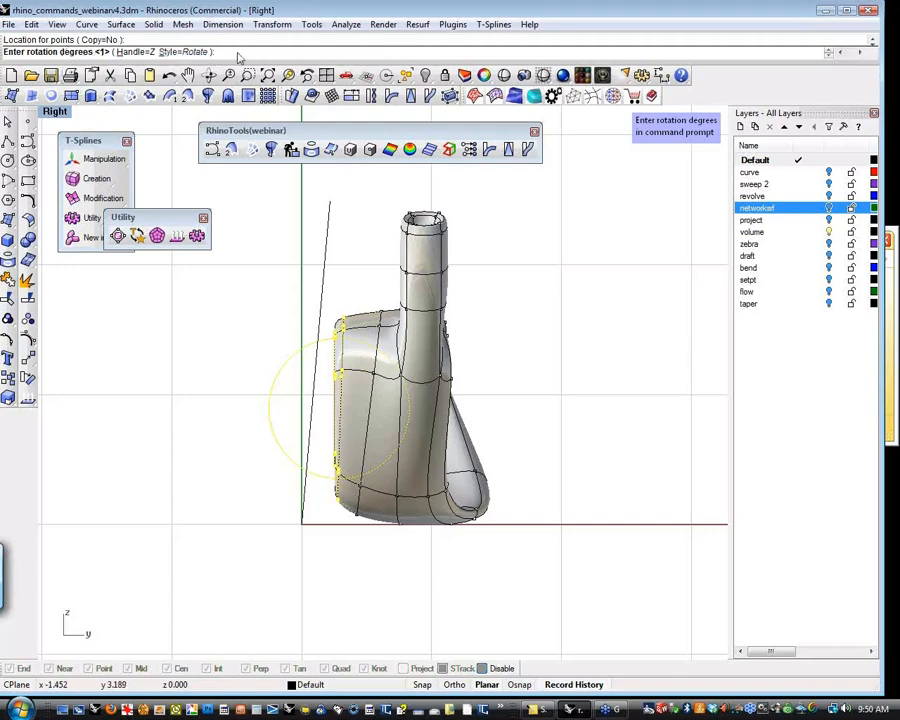
{"action": "type", "text": "-5"}
{"action": "key", "text": "Return"}
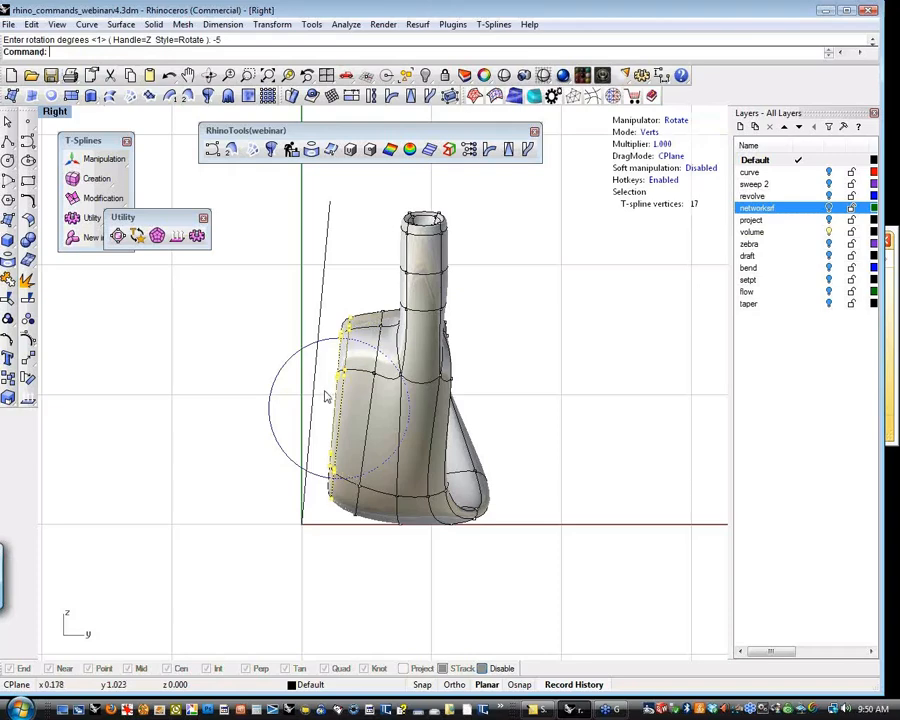
Select the slanted reference line and translate it against the flattened club face to compare angles, then place it clear of the head.
{"action": "left_click", "coordinate": [328, 300]}
{"action": "left_click", "coordinate": [327, 300]}
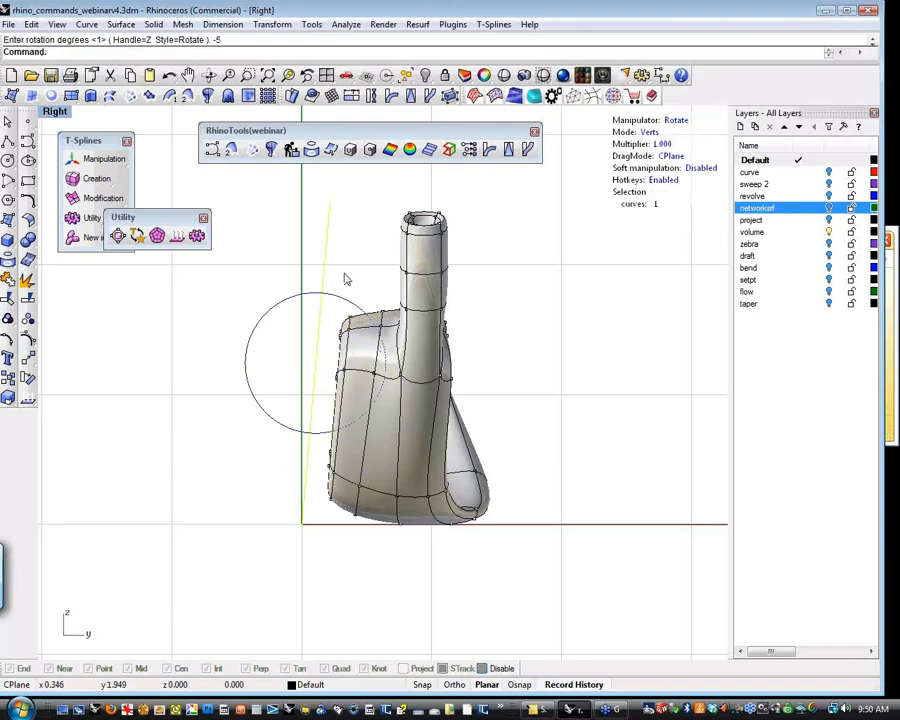
{"action": "key", "text": "w"}
{"action": "left_click_drag", "start_coordinate": [375, 370], "coordinate": [399, 369]}
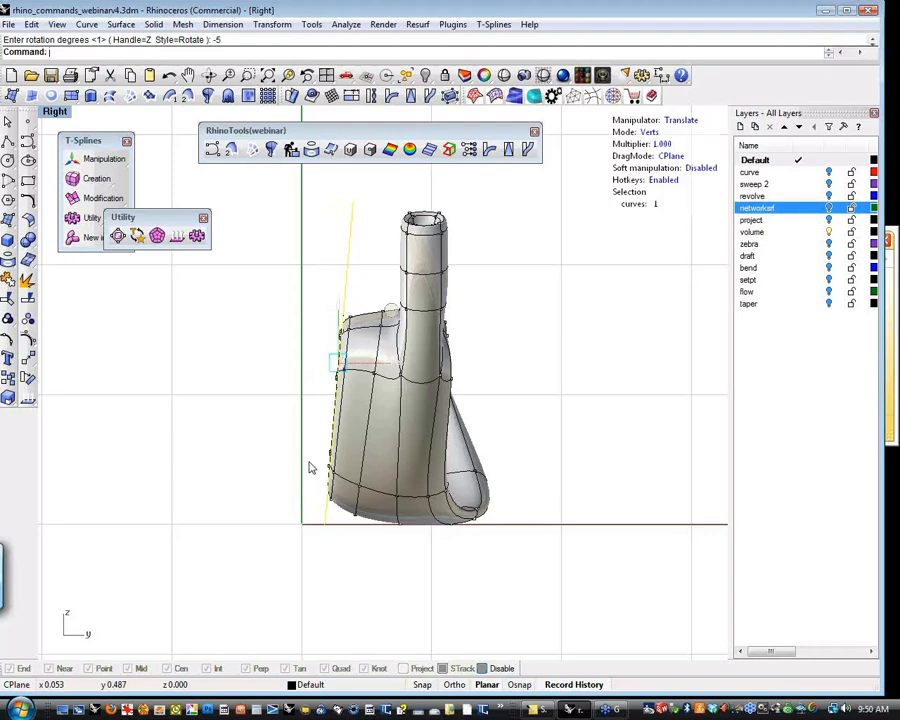
{"action": "left_click_drag", "start_coordinate": [402, 362], "coordinate": [343, 365]}
{"action": "left_click", "coordinate": [304, 417]}
{"action": "left_click", "coordinate": [279, 365]}
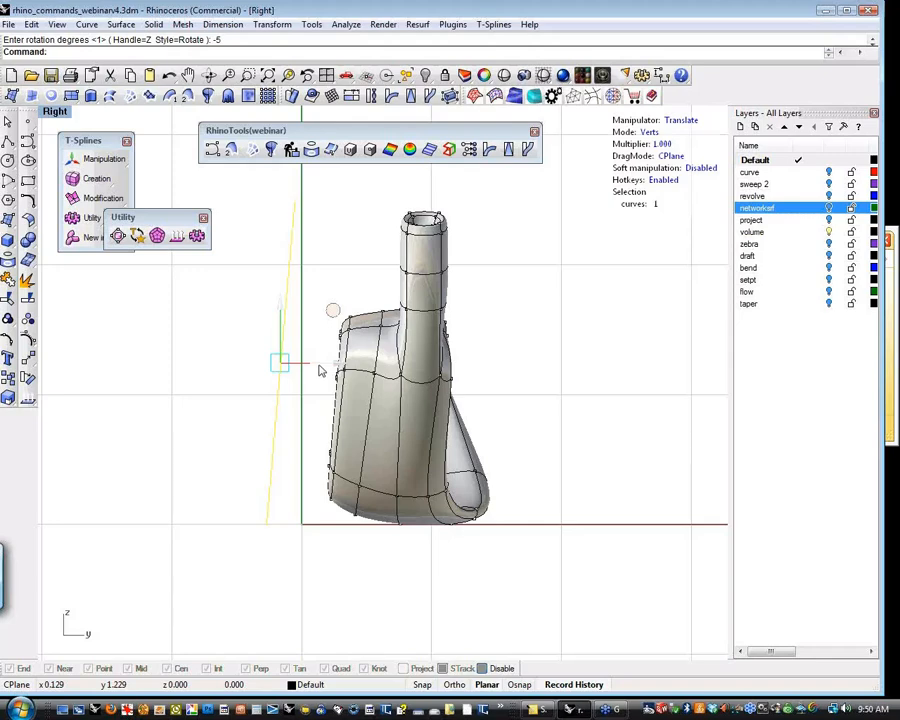
Translate the reference line horizontally by exactly 1 unit and then by -2 units using the manipulator's X handle.
{"action": "left_click", "coordinate": [321, 369]}
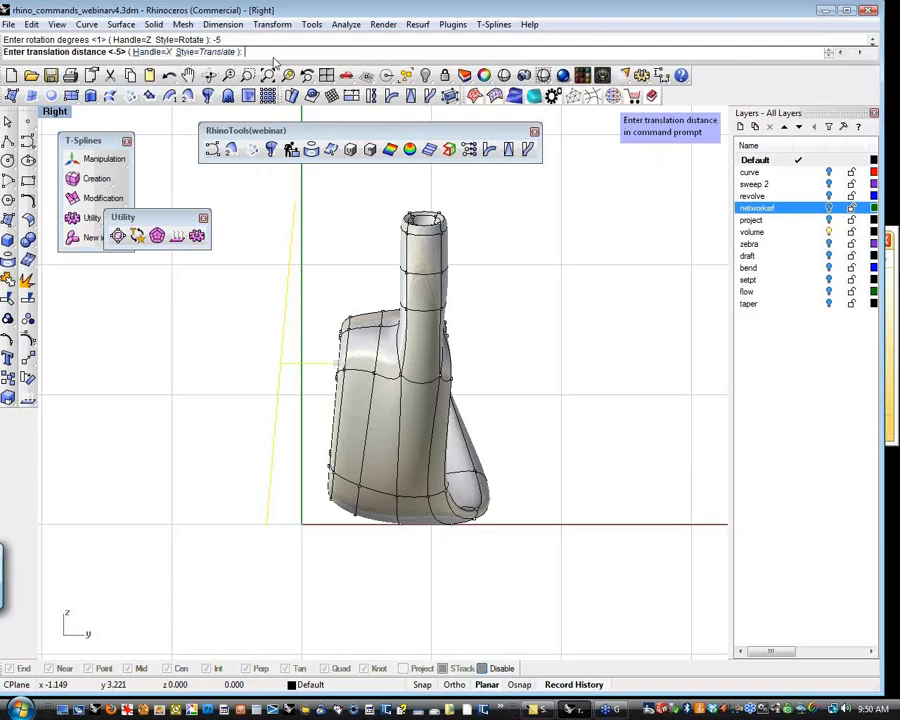
{"action": "type", "text": "1"}
{"action": "key", "text": "Return"}
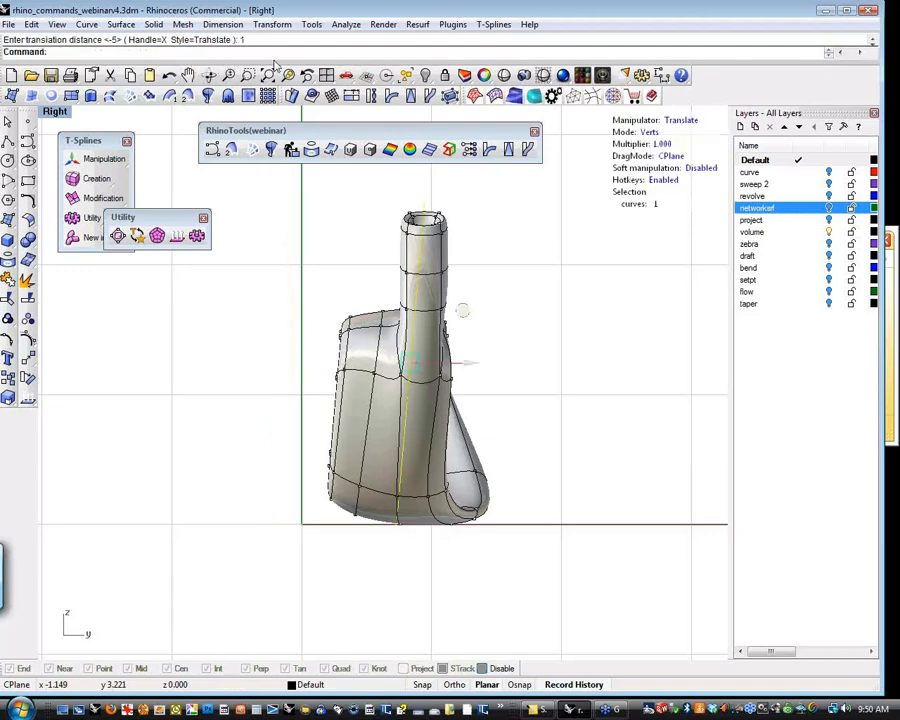
{"action": "left_click", "coordinate": [478, 370]}
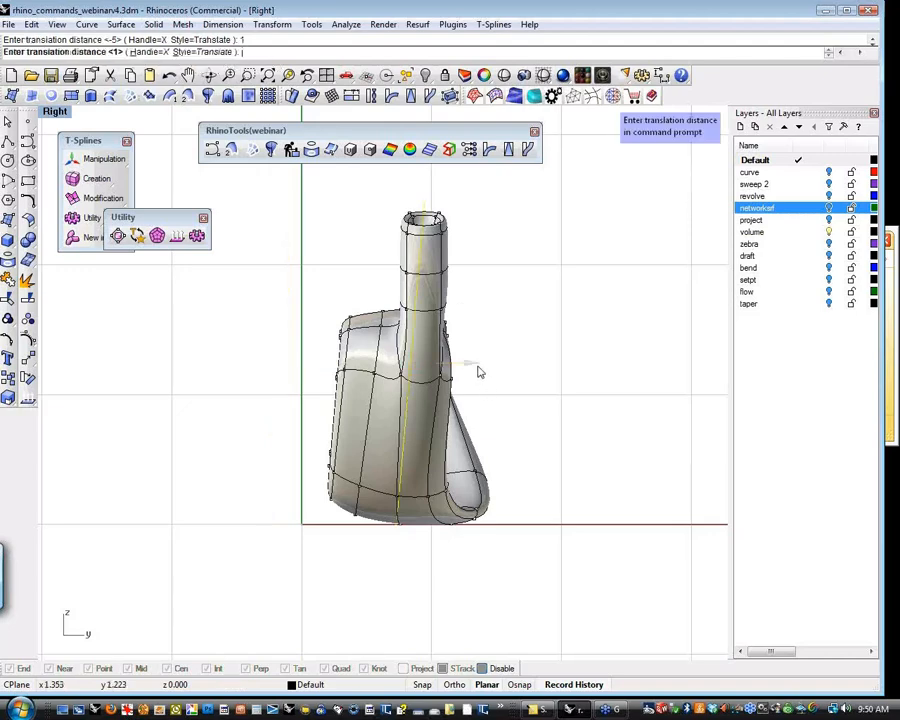
{"action": "type", "text": "-2"}
{"action": "key", "text": "Return"}
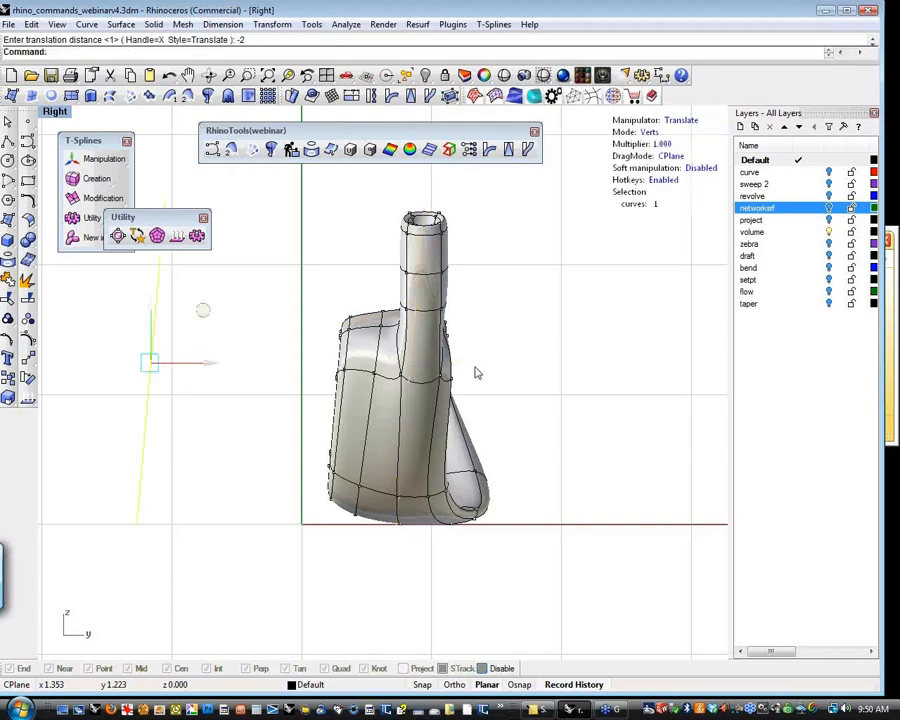
Rotate the reference line by 10 degrees with the rotate manipulator, and rotate it back by -10 degrees.
{"action": "right_click_drag", "start_coordinate": [192, 394], "coordinate": [245, 443]}
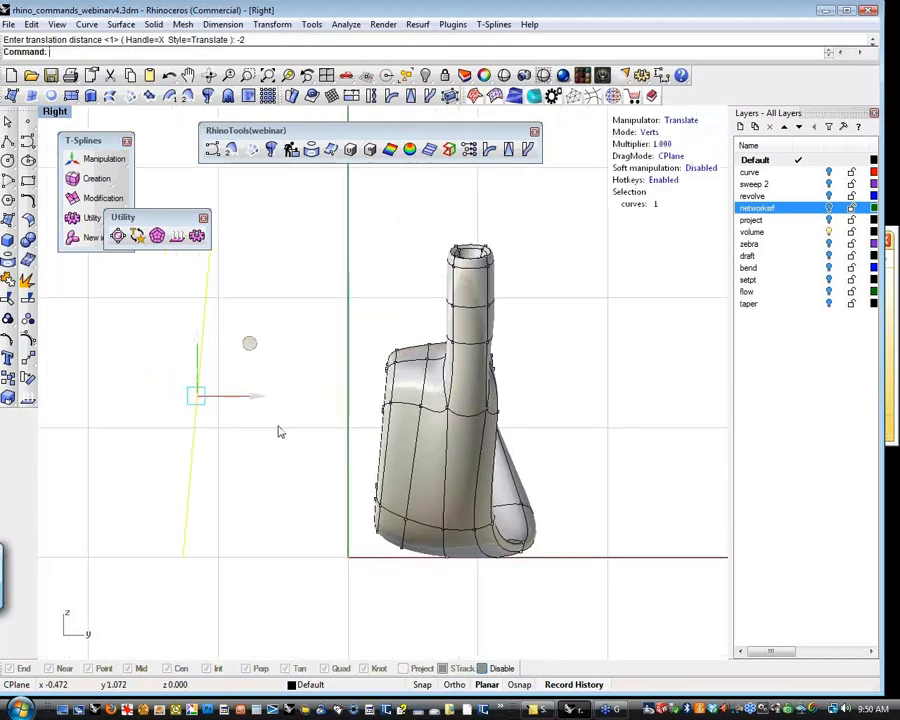
{"action": "key", "text": "Return"}
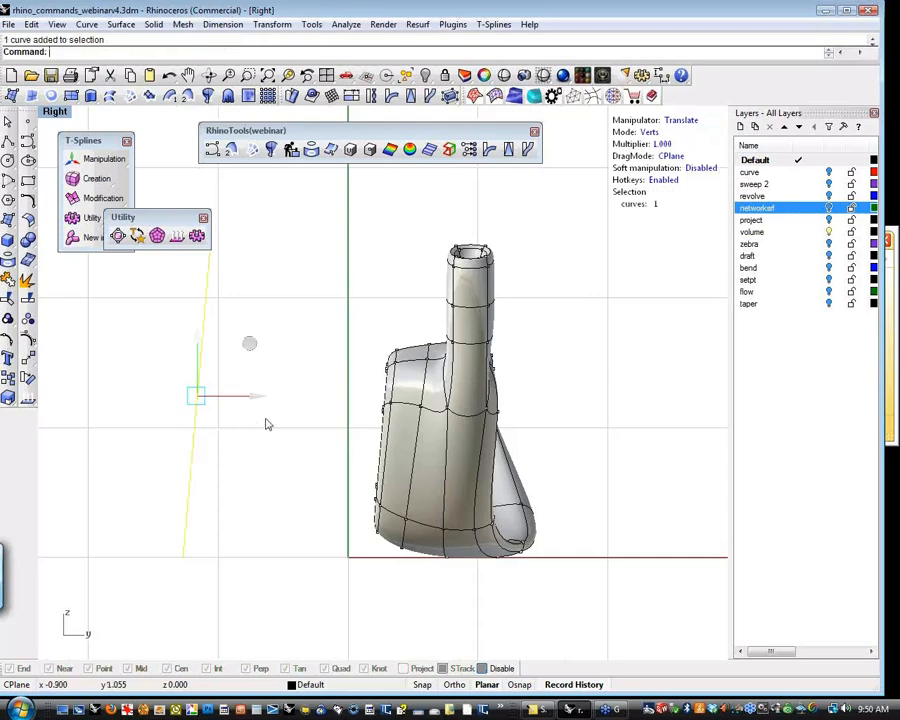
{"action": "key", "text": "e"}
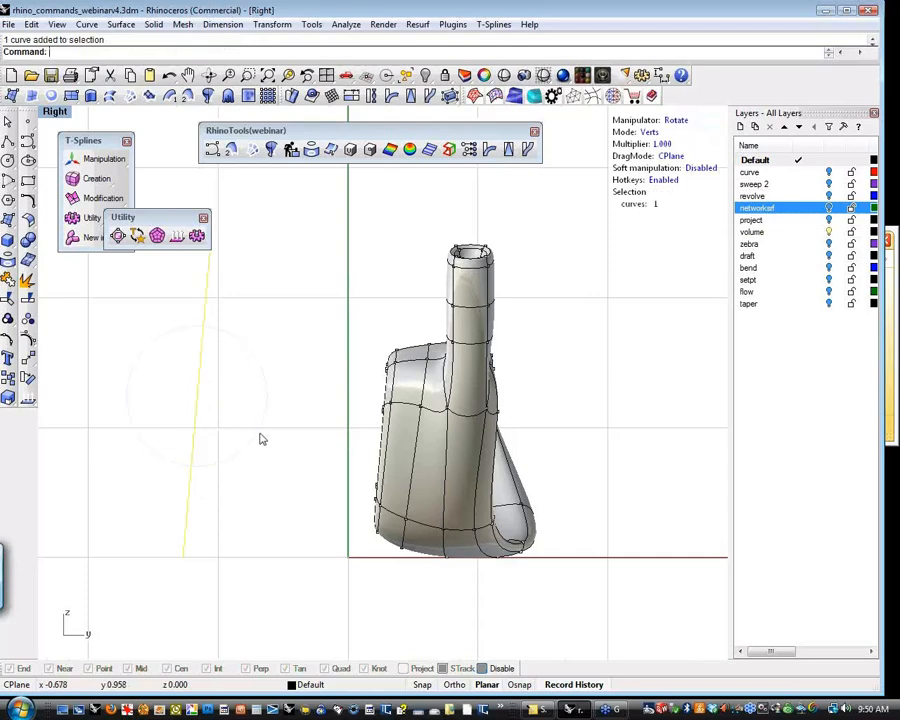
{"action": "left_click", "coordinate": [259, 437]}
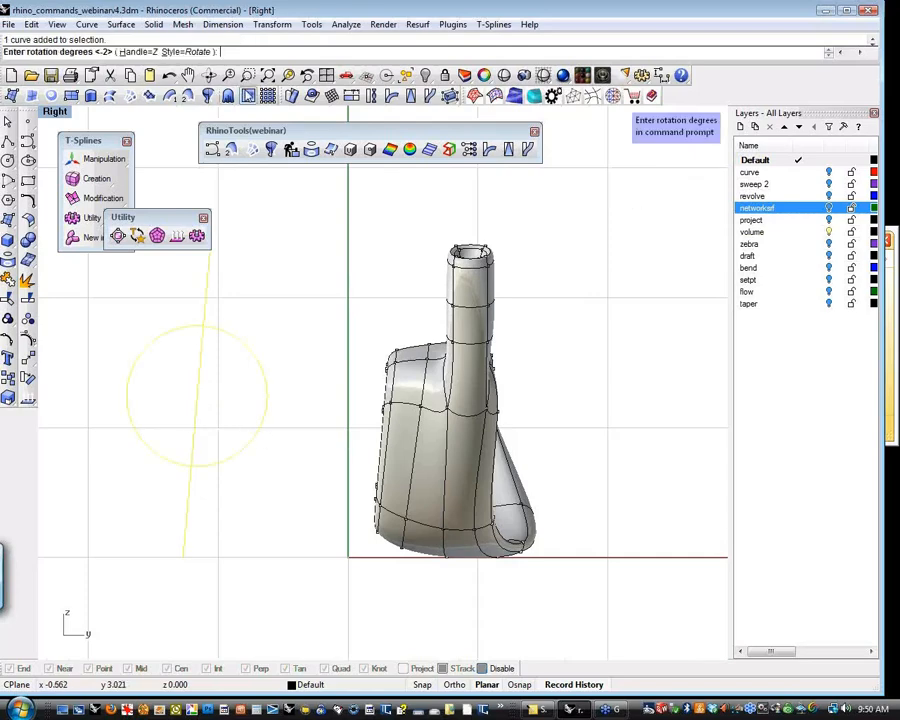
{"action": "type", "text": "10"}
{"action": "key", "text": "Return"}
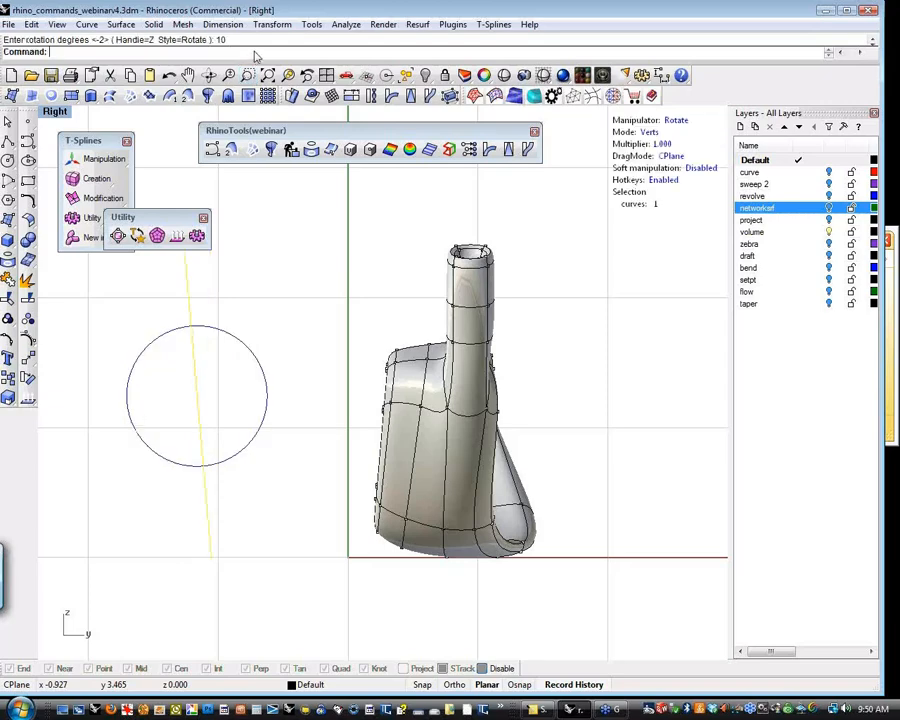
{"action": "left_click", "coordinate": [265, 385]}
{"action": "type", "text": "-10"}
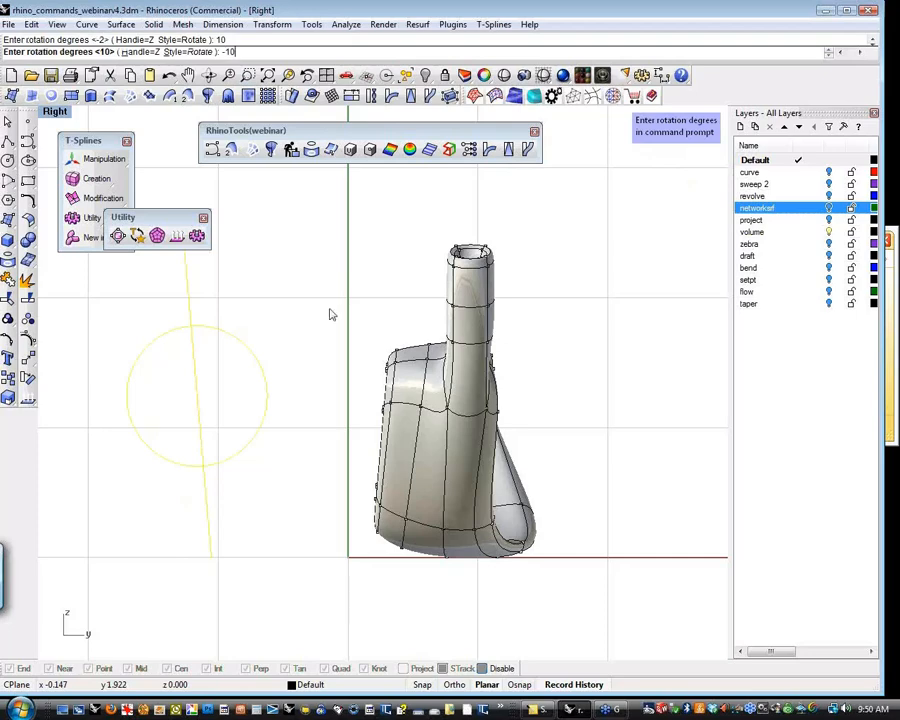
{"action": "key", "text": "Return"}
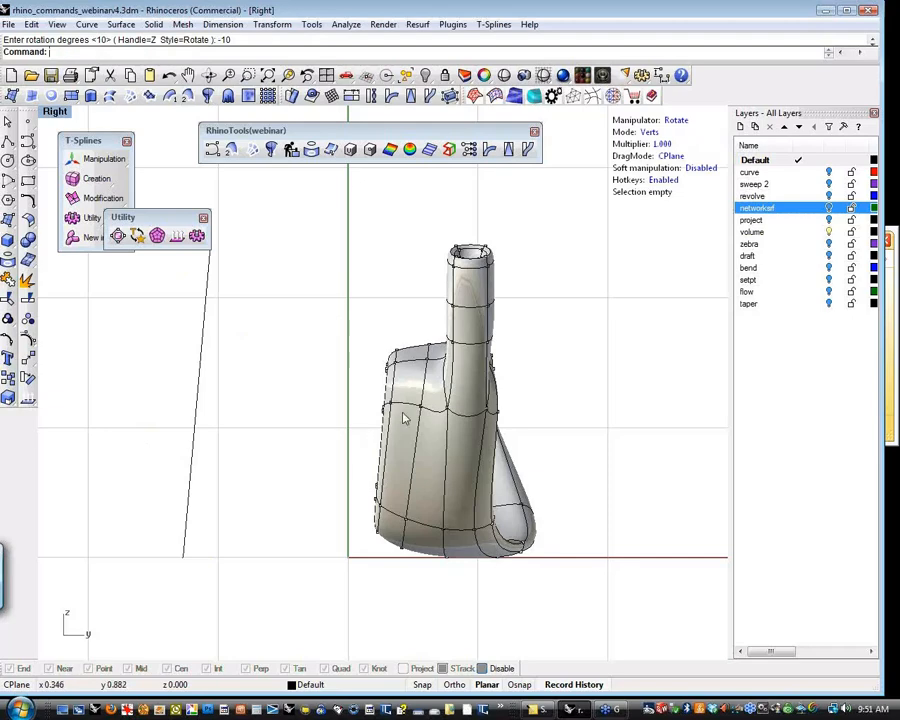
Select the flattened club face vertices in the Right view and translate them horizontally toward the back of the head, thinning it.
{"action": "scroll", "coordinate": [393, 428], "scroll_direction": "up", "scroll_amount": 1}
{"action": "scroll", "coordinate": [393, 428], "scroll_direction": "up", "scroll_amount": 1}
{"action": "left_click_drag", "start_coordinate": [321, 250], "coordinate": [390, 636]}
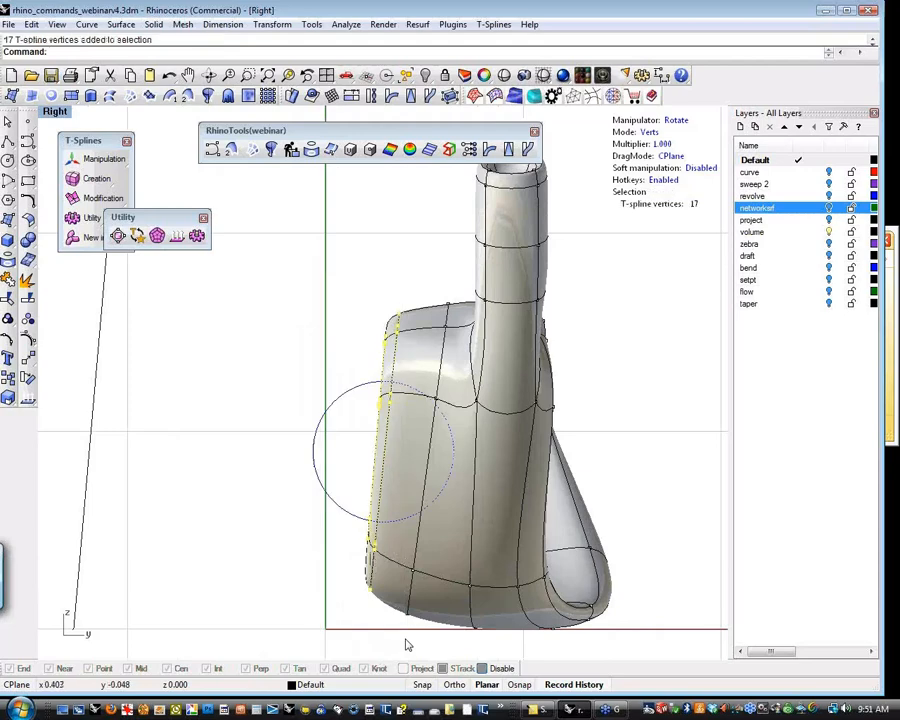
{"action": "key", "text": "w"}
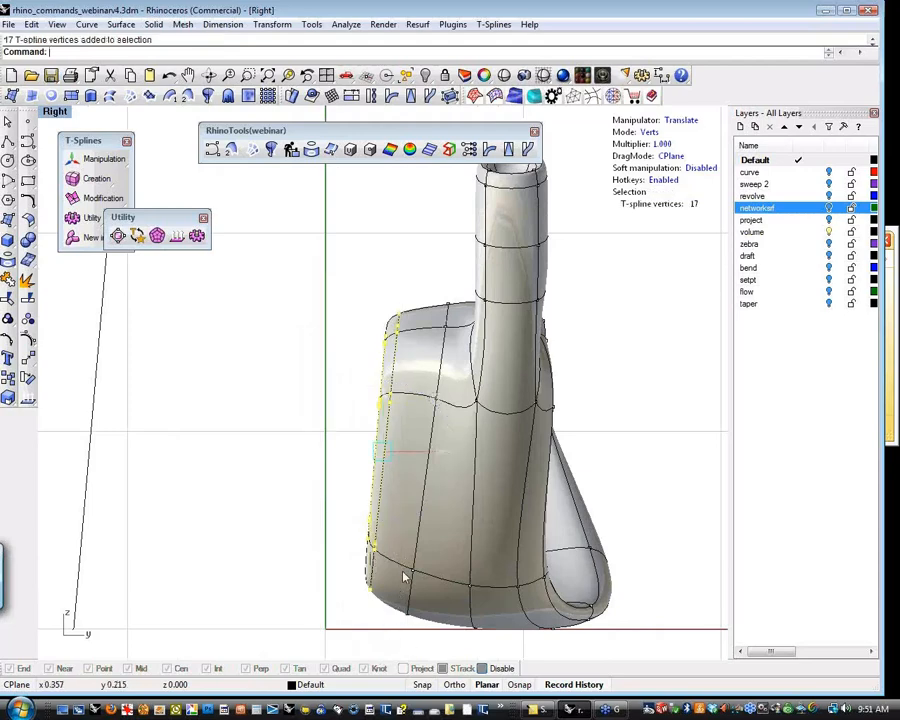
{"action": "left_click", "coordinate": [466, 458]}
{"action": "left_click_drag", "start_coordinate": [470, 460], "coordinate": [498, 467]}
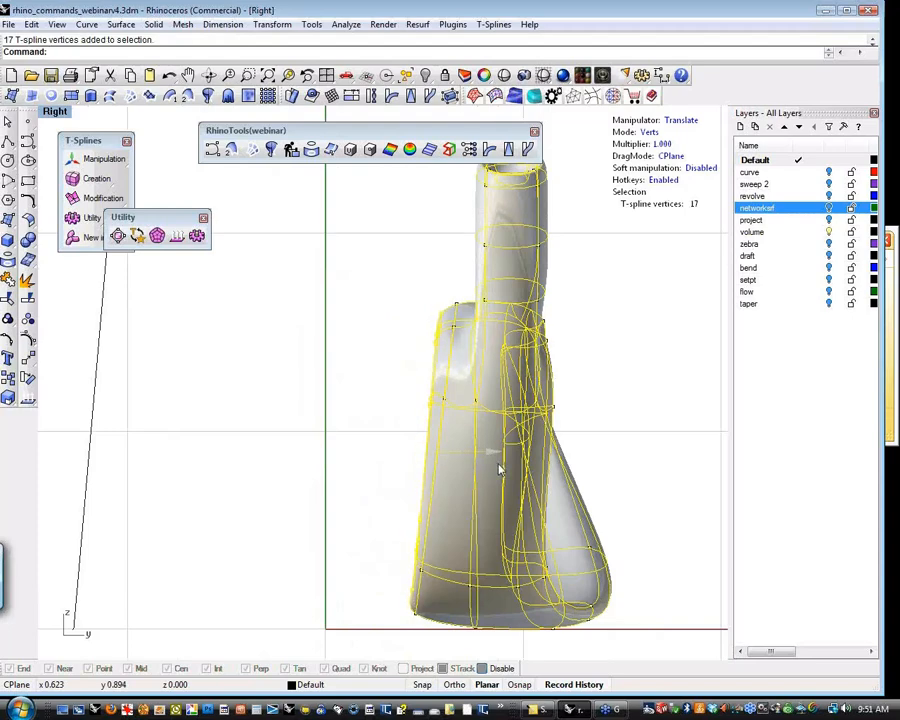
{"action": "left_click", "coordinate": [377, 297]}
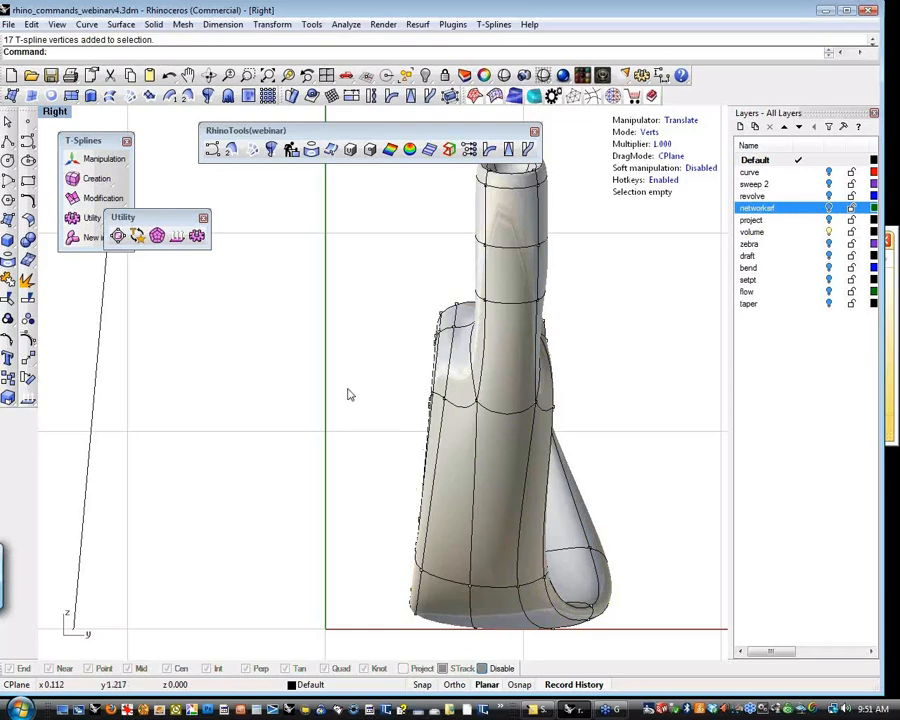
Examine the flat, angled club face and its surrounding edges from several directions in the Perspective view.
{"action": "scroll", "coordinate": [390, 366], "scroll_direction": "down", "scroll_amount": 1}
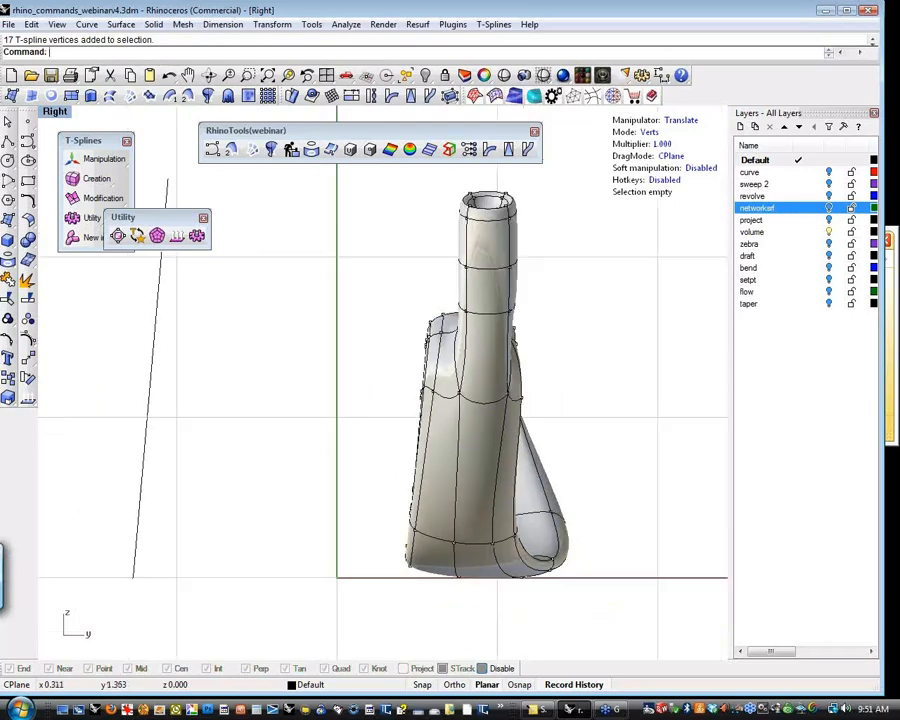
{"action": "key", "text": "ctrl+F4"}
{"action": "key", "text": "ctrl+shift+e"}
{"action": "right_click_drag", "start_coordinate": [507, 467], "coordinate": [494, 448]}
{"action": "scroll", "coordinate": [354, 470], "scroll_direction": "up", "scroll_amount": 5}
{"action": "scroll", "coordinate": [322, 443], "scroll_direction": "down", "scroll_amount": 5}
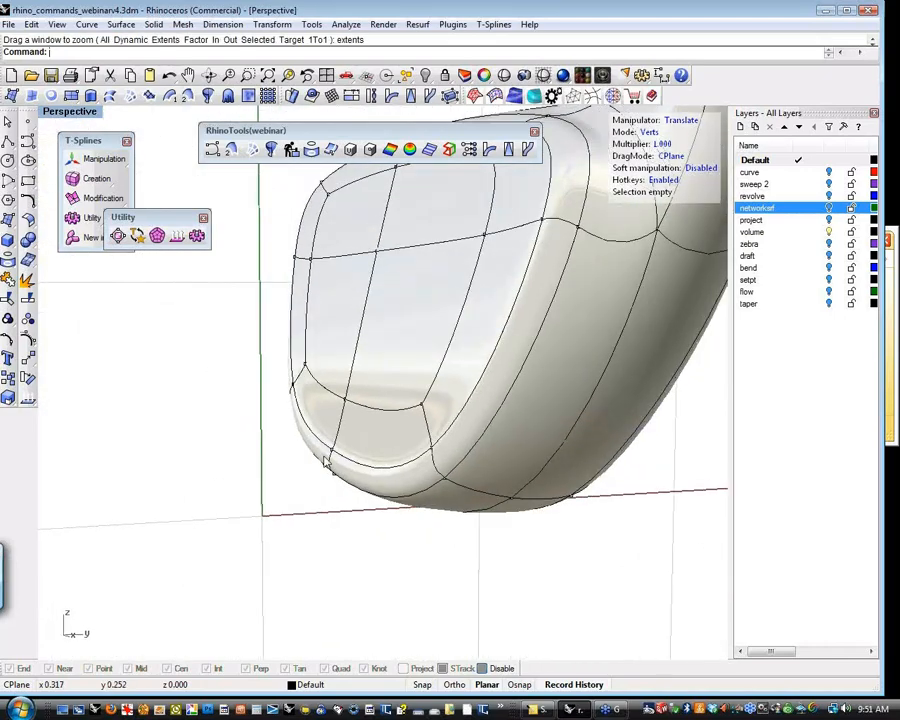
{"action": "right_click_drag", "start_coordinate": [372, 452], "coordinate": [352, 505]}
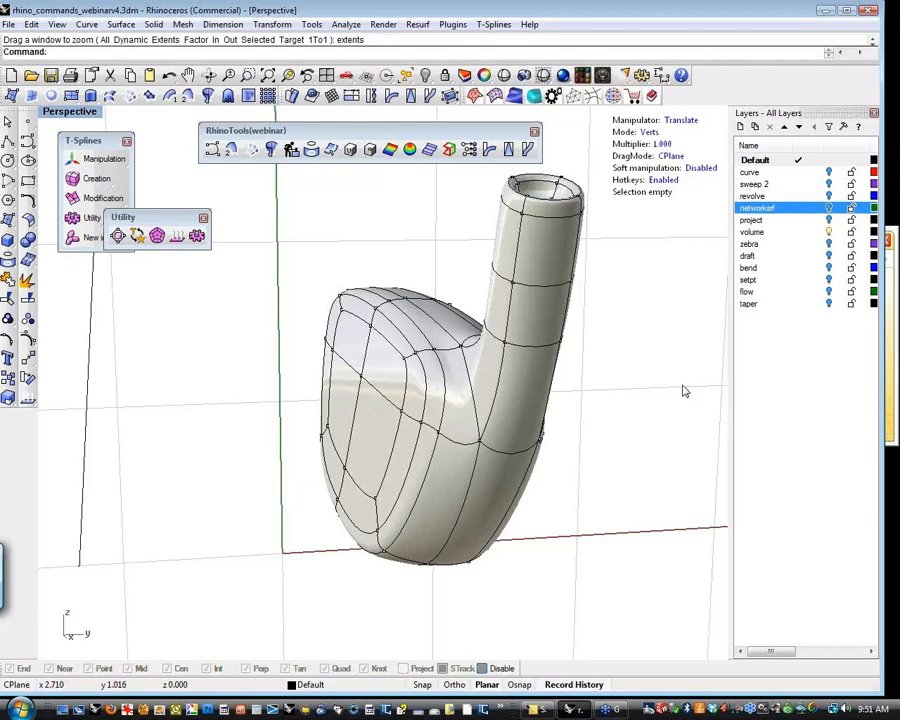
{"action": "right_click_drag", "start_coordinate": [684, 391], "coordinate": [641, 466]}
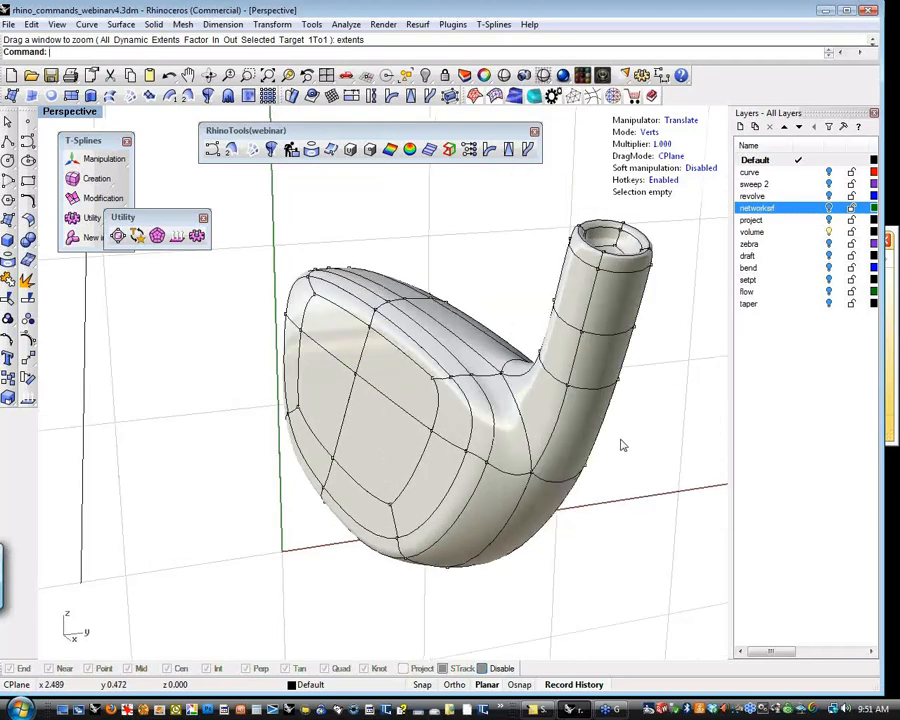
Open the T-Splines Creation toolbar as a floating palette and arrange it with the Utility toolbar beside the main T-Splines toolbar.
{"action": "left_click", "coordinate": [112, 186]}
{"action": "left_click_drag", "start_coordinate": [144, 179], "coordinate": [171, 175]}
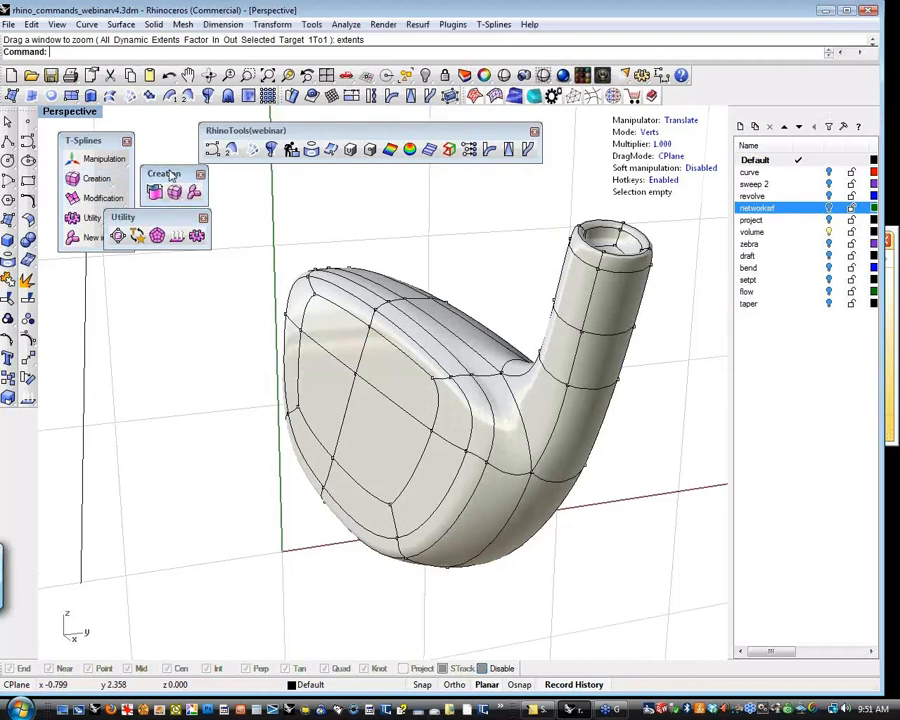
{"action": "left_click_drag", "start_coordinate": [155, 219], "coordinate": [190, 222]}
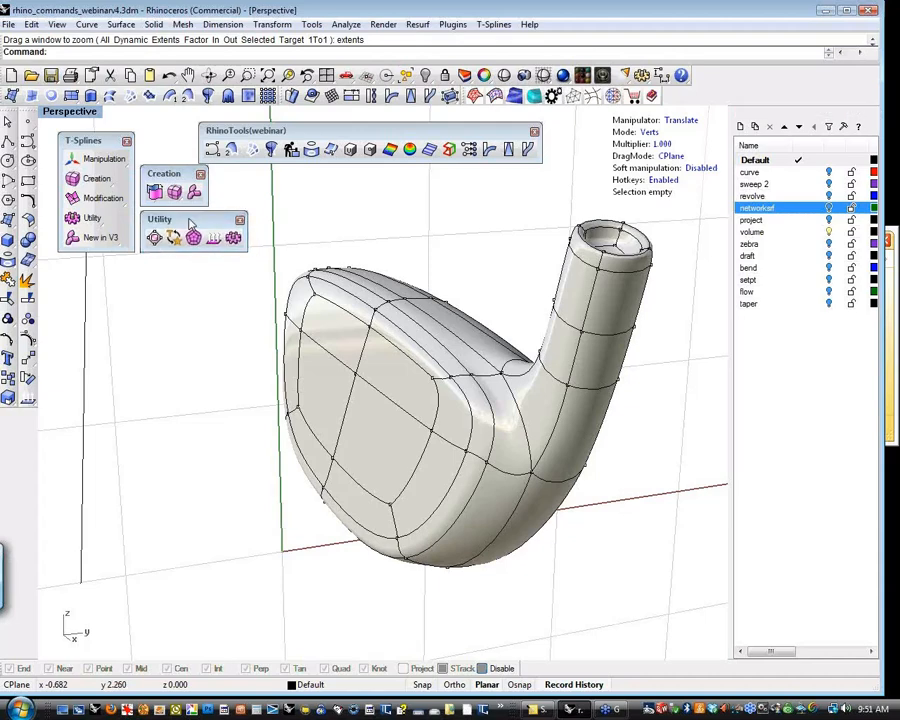
Convert the golf club head from a T-spline surface to a Rhino surface.
{"action": "right_click_drag", "start_coordinate": [268, 172], "coordinate": [371, 239]}
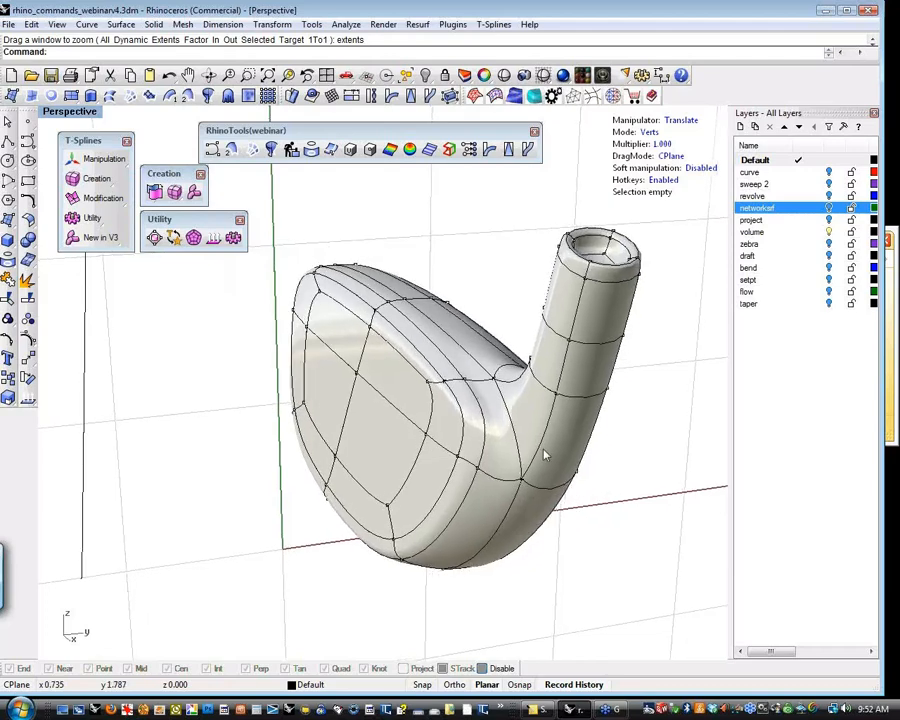
{"action": "right_click_drag", "start_coordinate": [602, 499], "coordinate": [380, 370]}
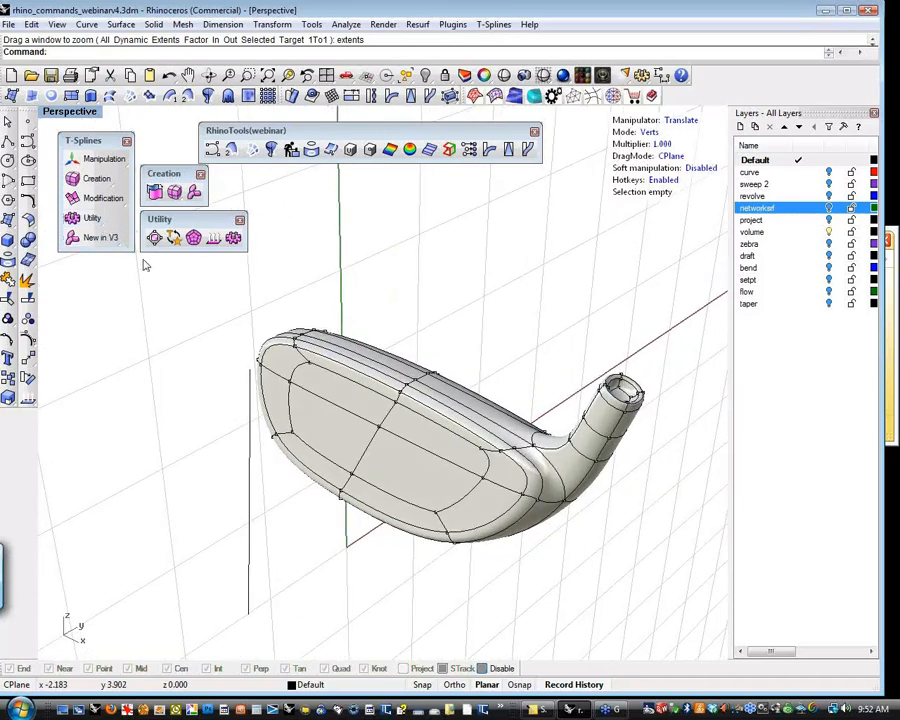
{"action": "left_click", "coordinate": [493, 24]}
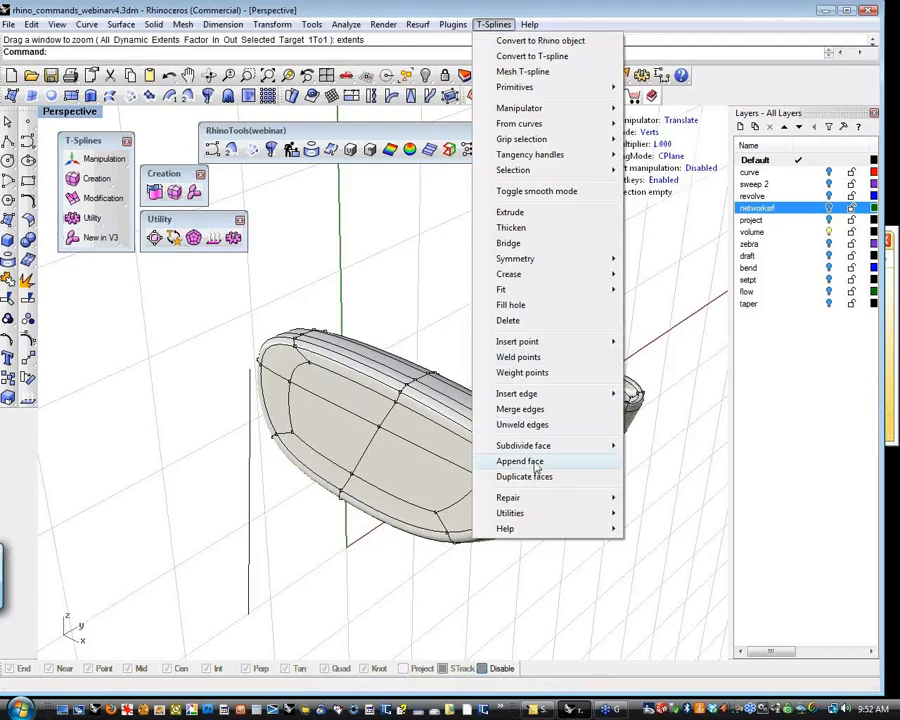
{"action": "mouse_move", "coordinate": [545, 521]}
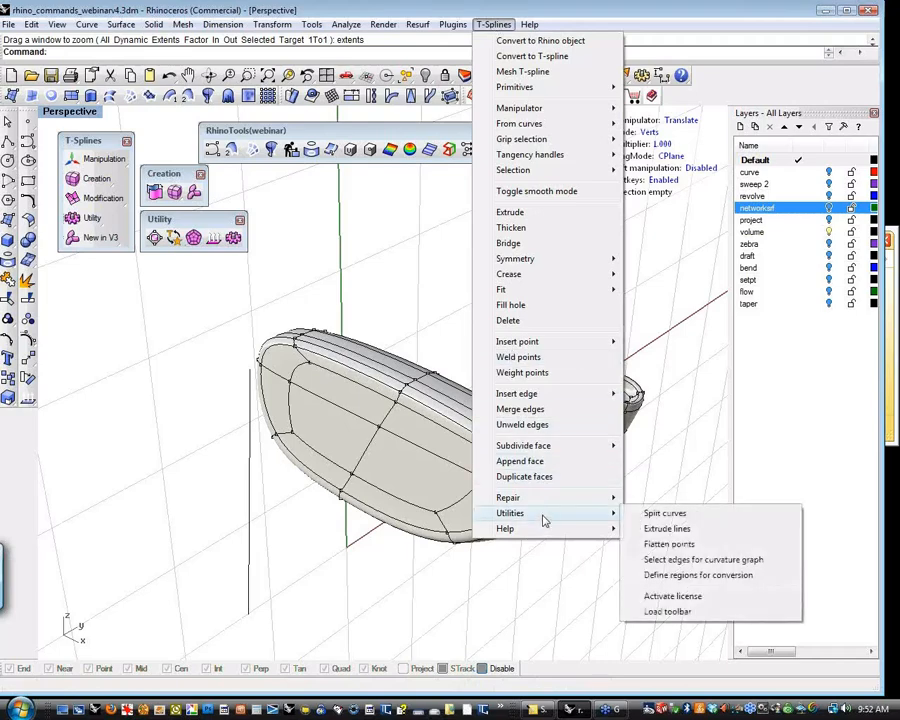
{"action": "left_click", "coordinate": [158, 194]}
{"action": "right_click", "coordinate": [158, 194]}
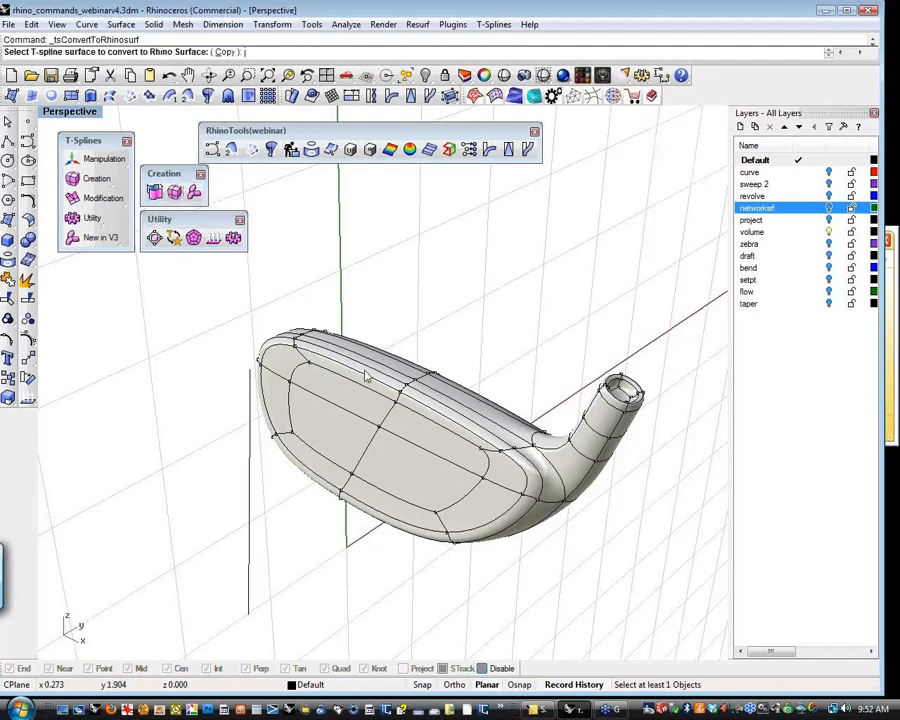
{"action": "left_click", "coordinate": [426, 376]}
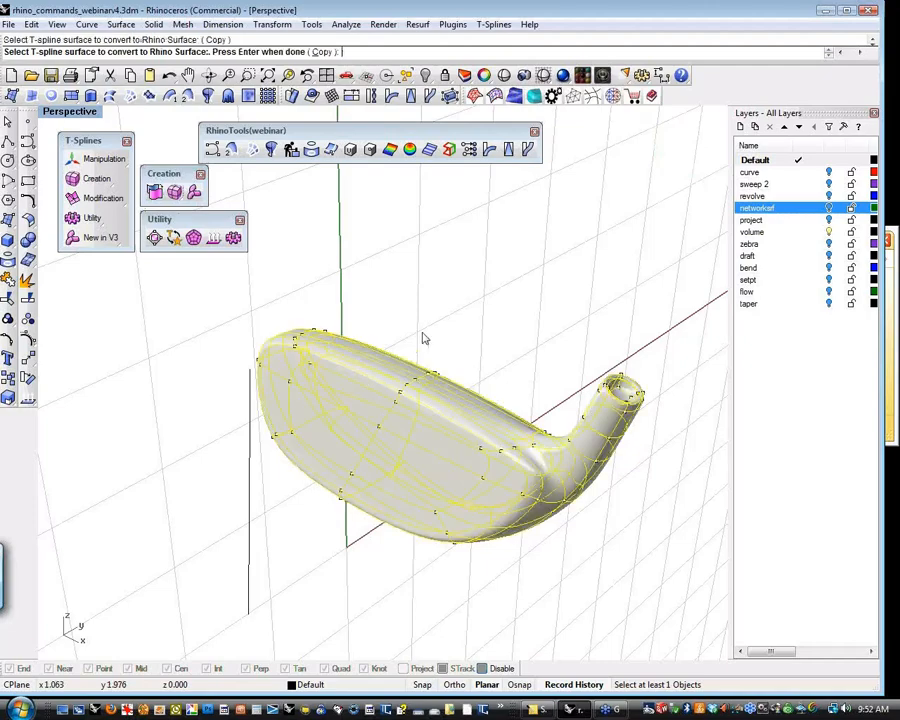
{"action": "key", "text": "Return"}
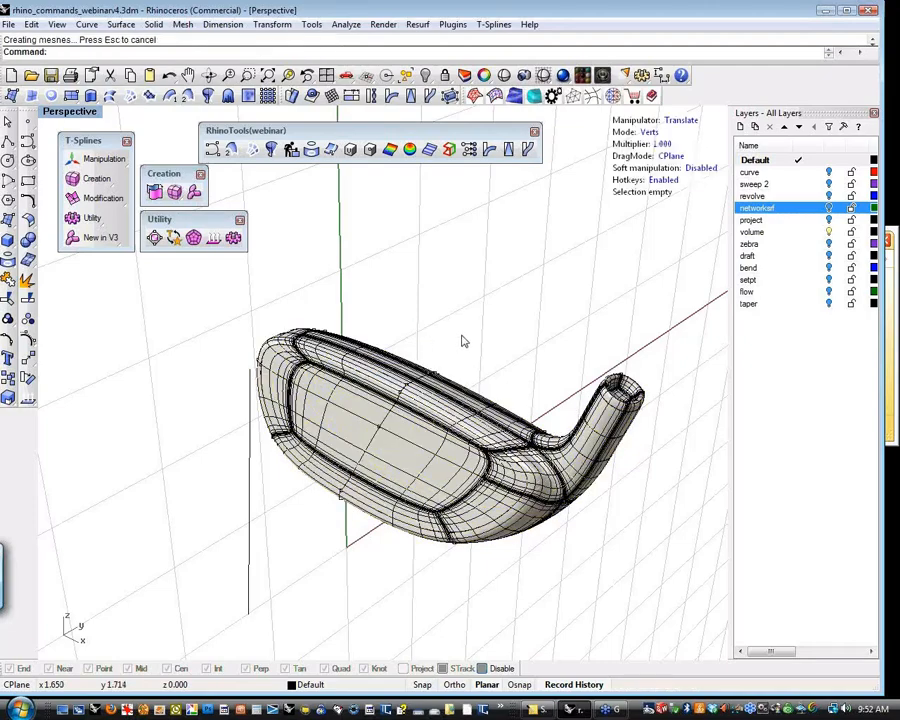
Isolate the converted club head polysurface by hiding the original T-spline surface and the reference line.
{"action": "right_click_drag", "start_coordinate": [495, 359], "coordinate": [501, 340]}
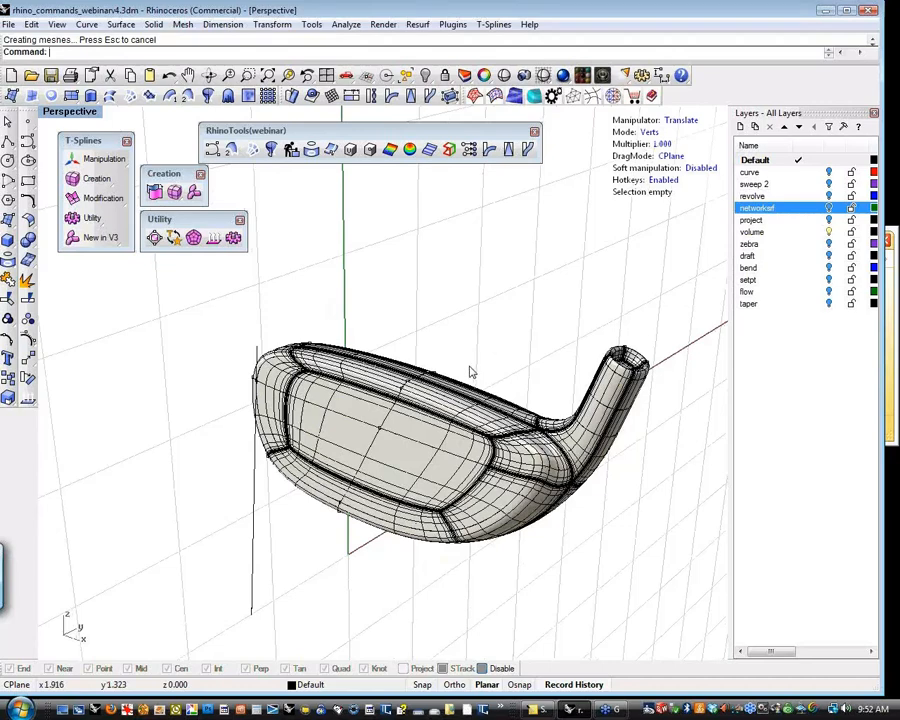
{"action": "left_click", "coordinate": [472, 431]}
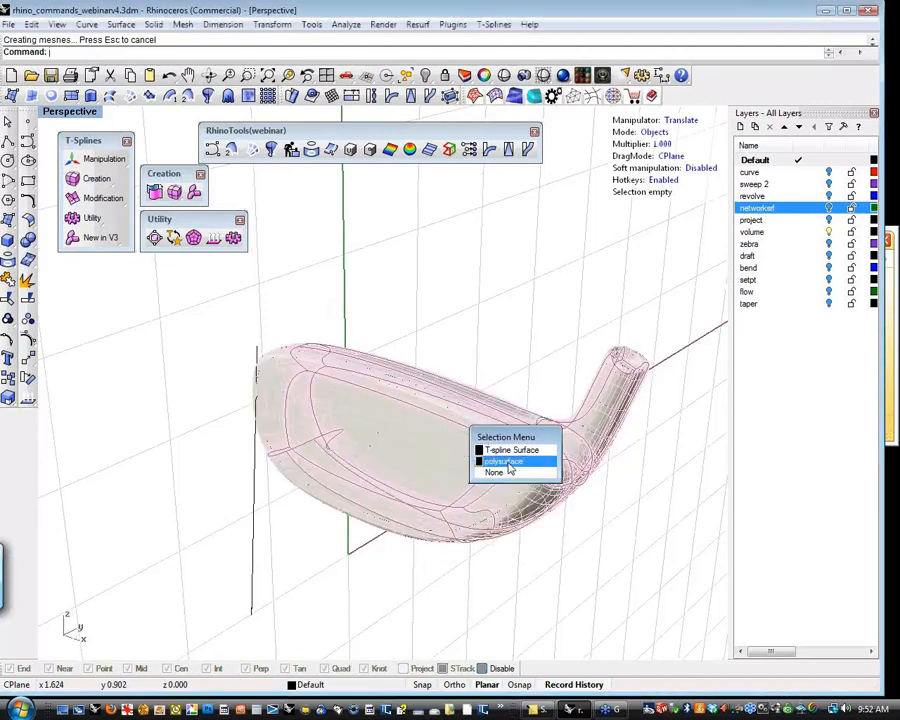
{"action": "left_click", "coordinate": [509, 463]}
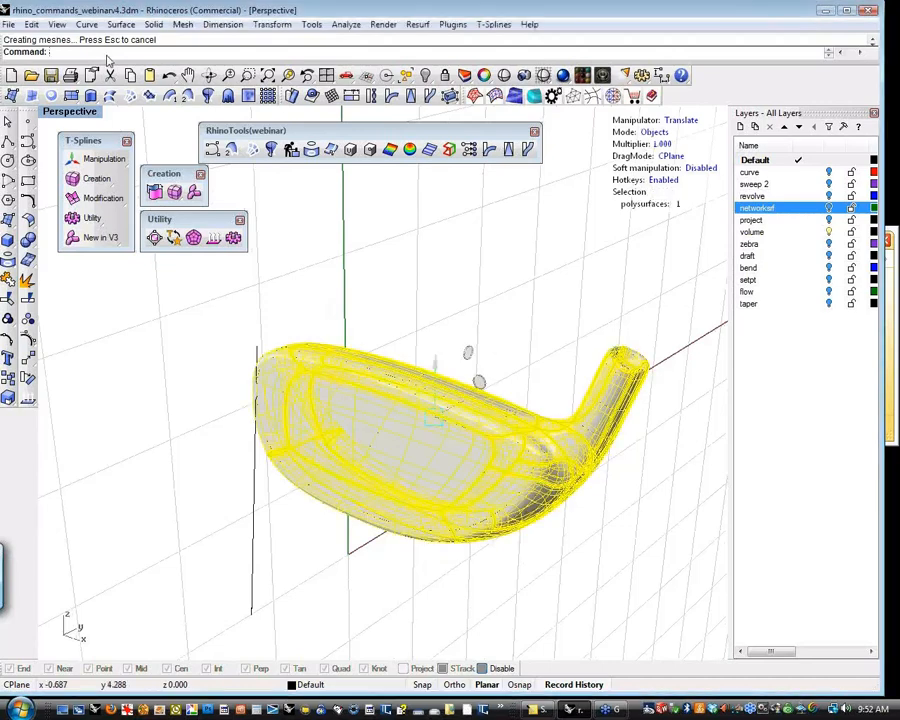
{"action": "type", "text": "hide"}
{"action": "key", "text": "Return"}
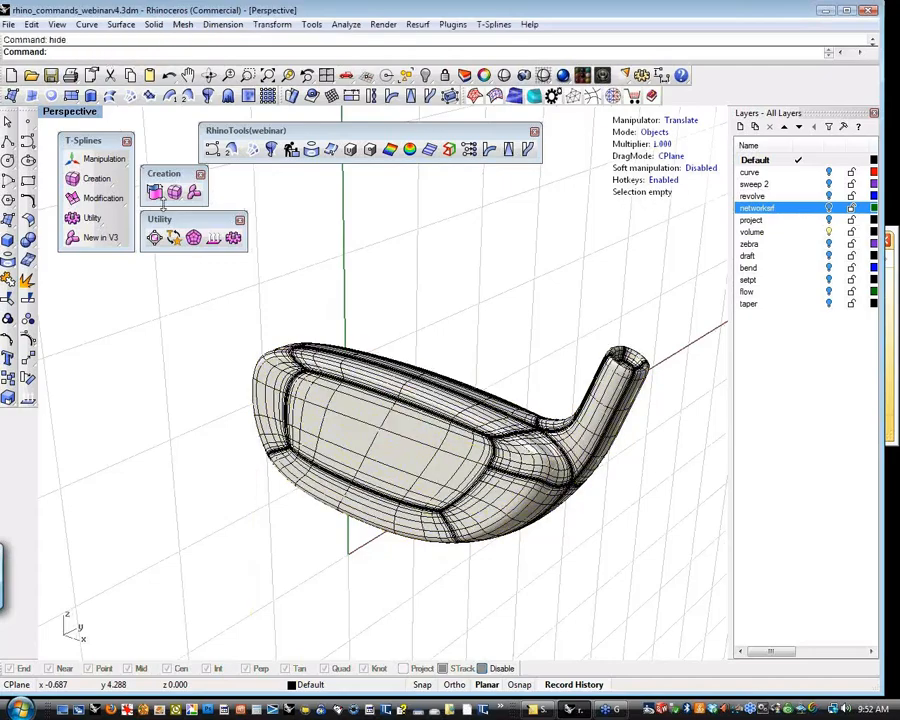
Turn off surface isocurve visibility in the properties of the converted club head polysurface.
{"action": "right_click_drag", "start_coordinate": [304, 381], "coordinate": [322, 403]}
{"action": "right_click_drag", "start_coordinate": [528, 470], "coordinate": [560, 455]}
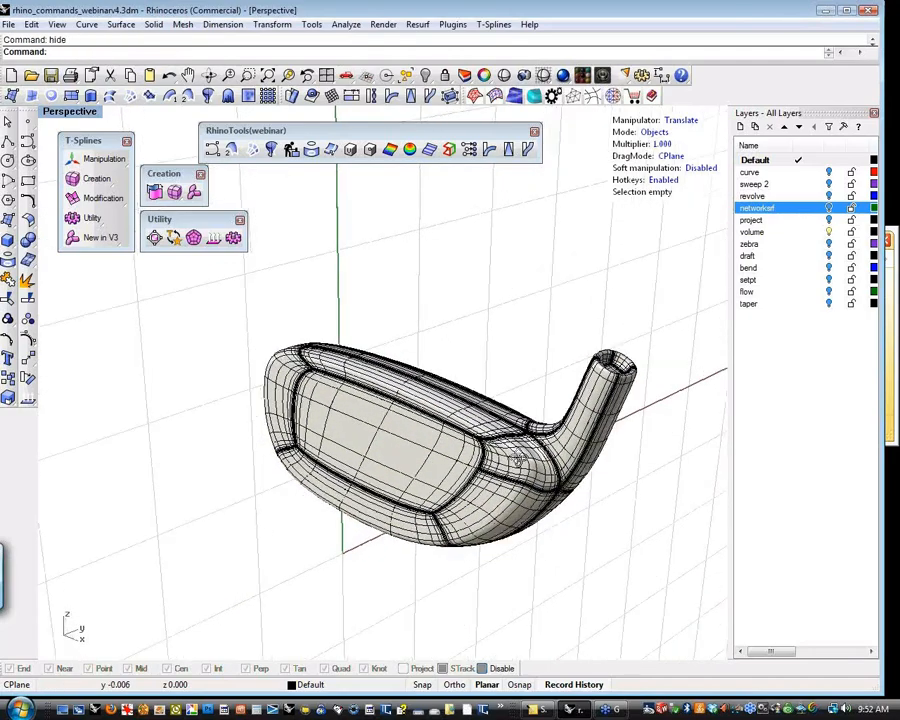
{"action": "left_click", "coordinate": [562, 455]}
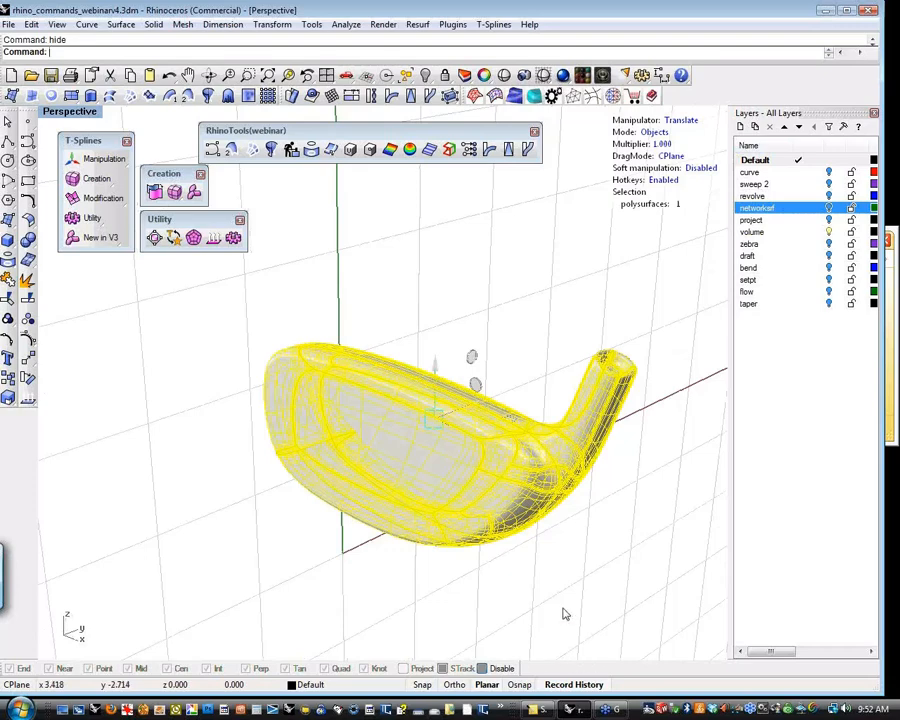
{"action": "key", "text": "F3"}
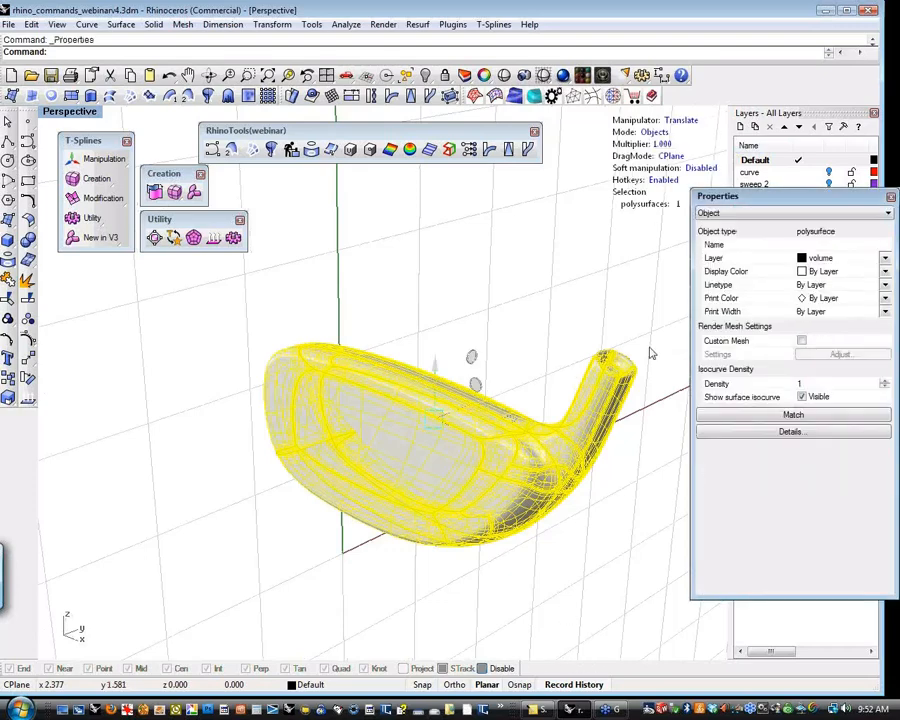
{"action": "left_click", "coordinate": [801, 397]}
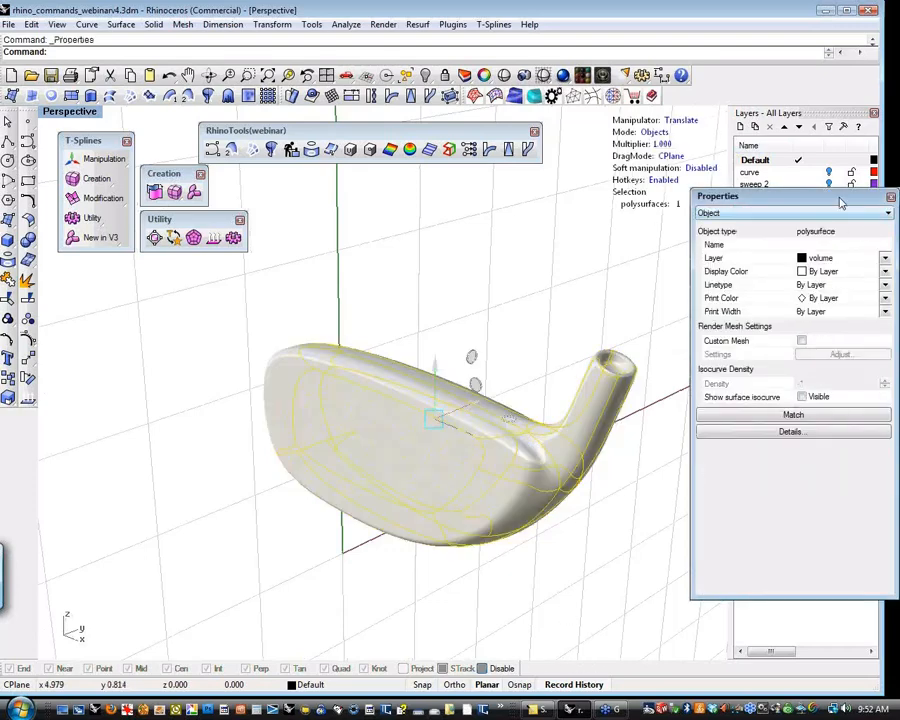
Dock the object properties window above the layers list and inspect the deselected polysurface's patch boundaries.
{"action": "double_click", "coordinate": [836, 197]}
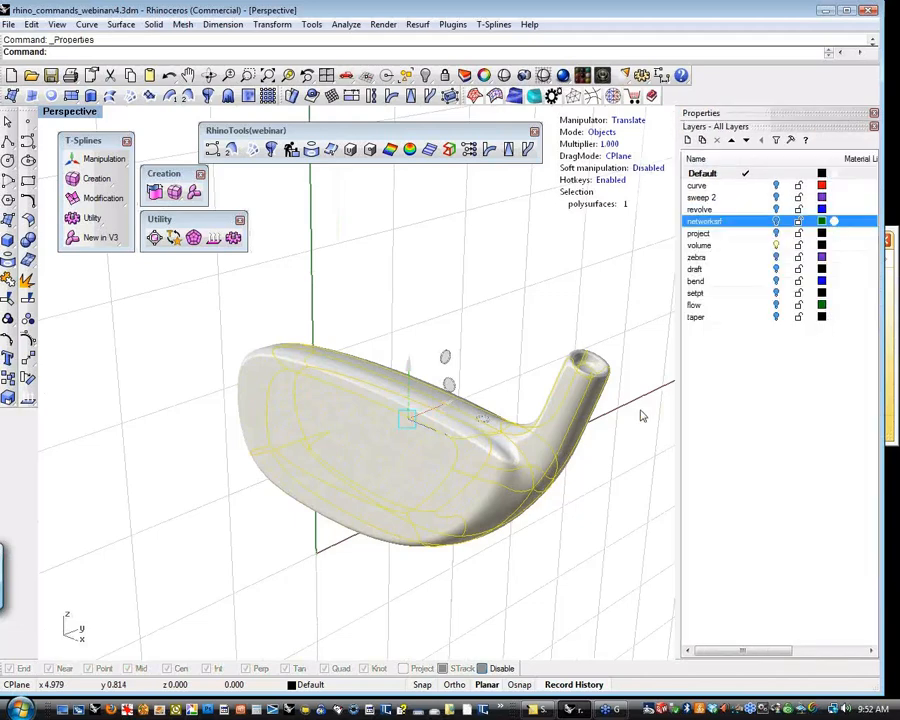
{"action": "left_click", "coordinate": [538, 594]}
{"action": "right_click_drag", "start_coordinate": [538, 594], "coordinate": [500, 508]}
{"action": "left_click", "coordinate": [502, 506]}
{"action": "left_click", "coordinate": [530, 546]}
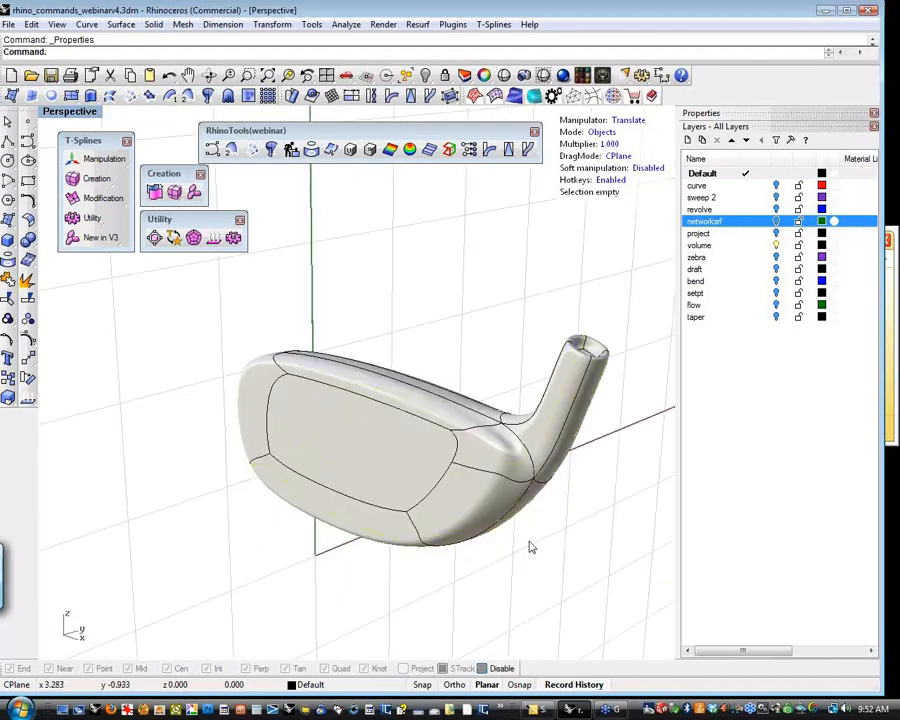
Undo the recent changes back through the club head's conversion to a Rhino surface.
{"action": "key", "text": "ctrl+z"}
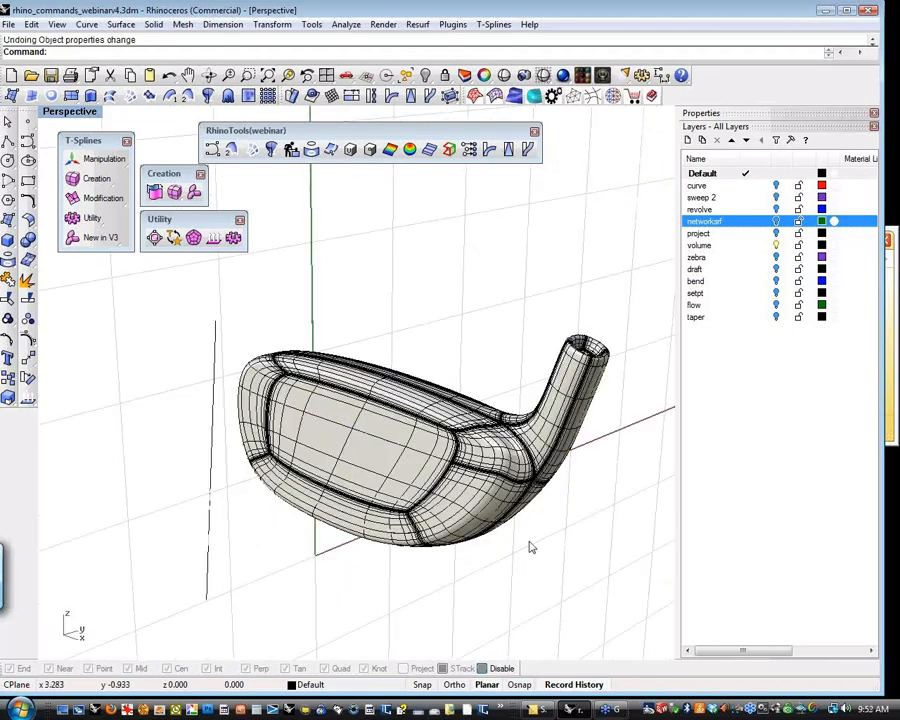
{"action": "key", "text": "ctrl+z"}
{"action": "key", "text": "ctrl+z"}
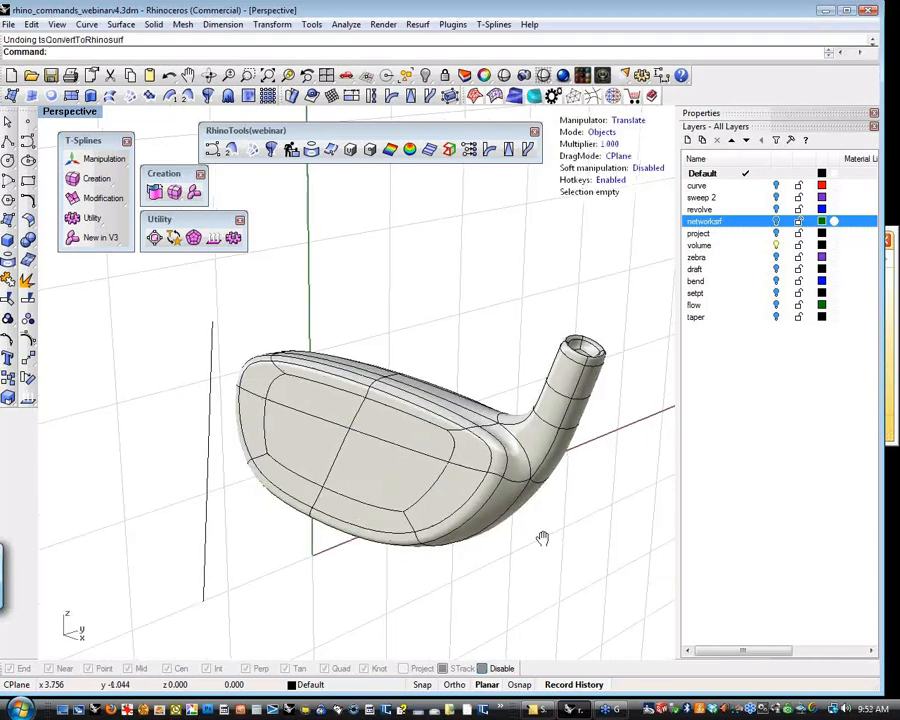
Define regions for conversion on the T-spline club head by picking an edge near the face's hosel-side corner.
{"action": "right_click_drag", "start_coordinate": [542, 538], "coordinate": [507, 540], "text": "shift"}
{"action": "left_click", "coordinate": [472, 509]}
{"action": "left_click", "coordinate": [495, 27]}
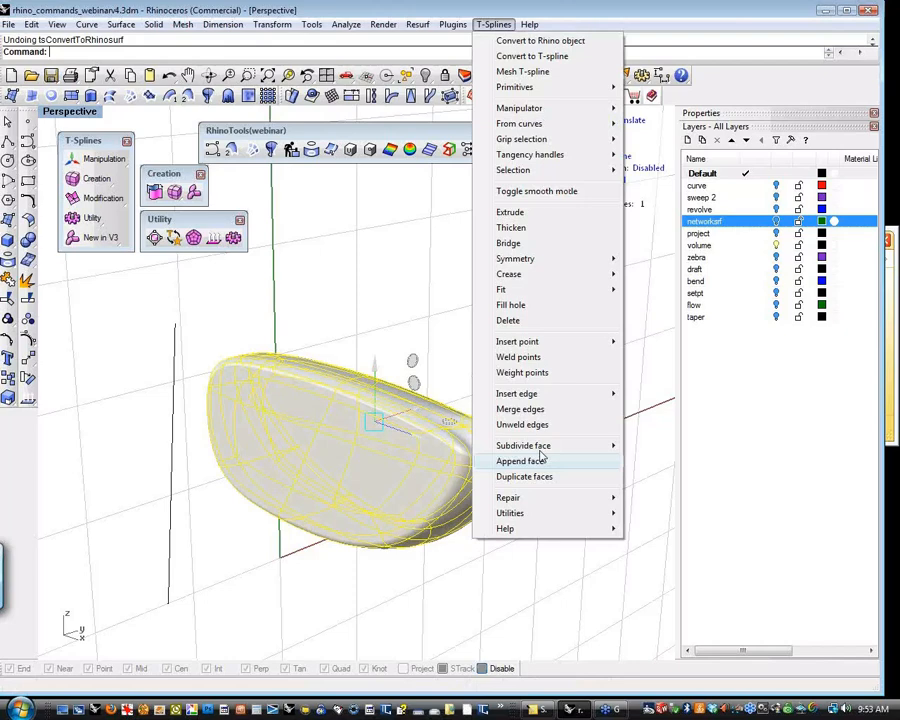
{"action": "mouse_move", "coordinate": [510, 512]}
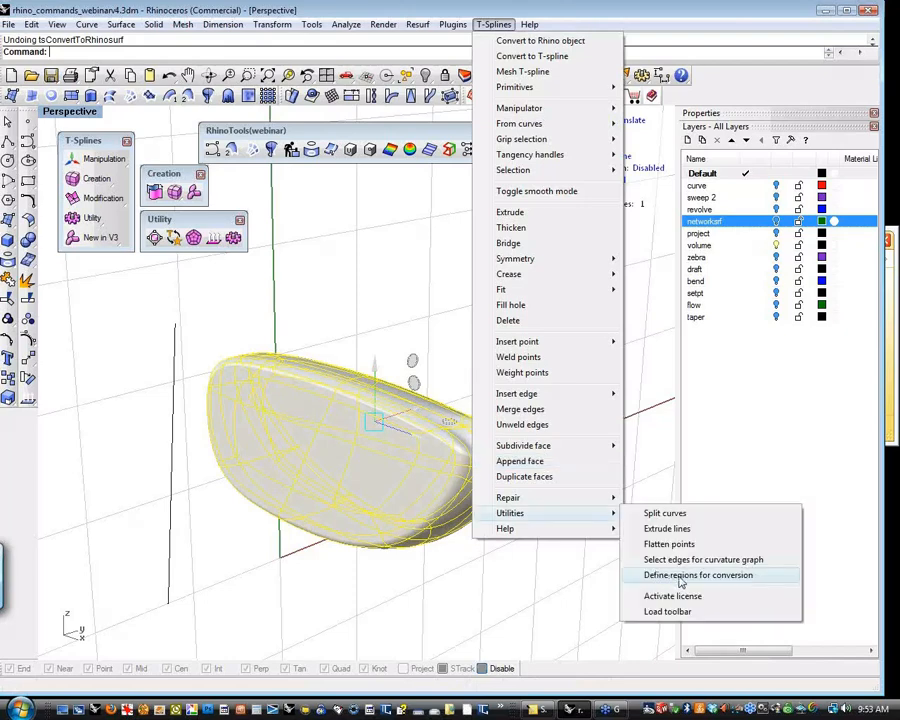
{"action": "left_click", "coordinate": [710, 584]}
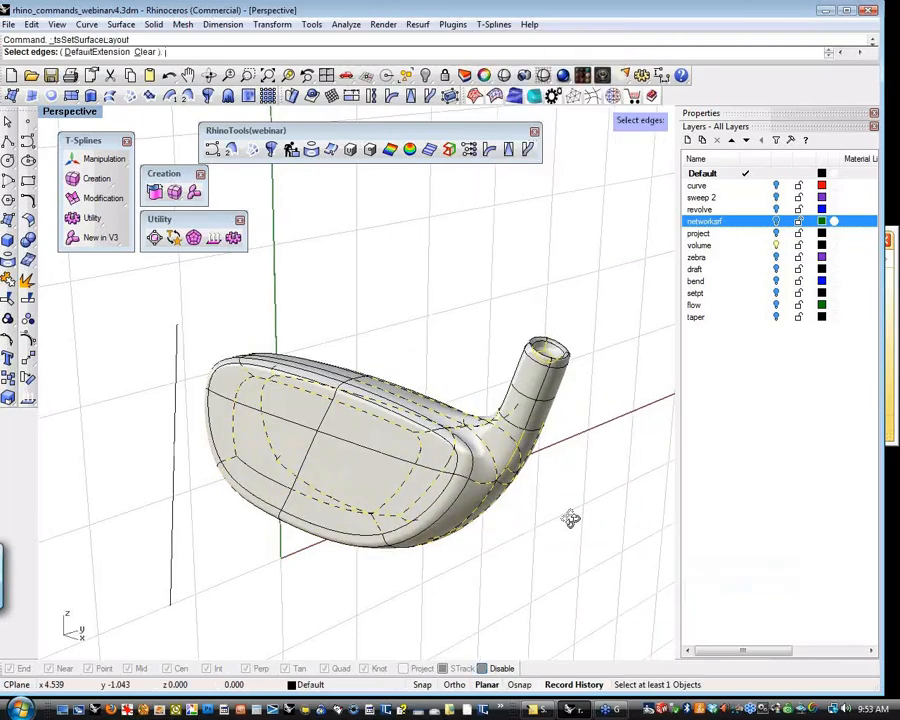
{"action": "right_click_drag", "start_coordinate": [570, 518], "coordinate": [562, 563]}
{"action": "scroll", "coordinate": [531, 537], "scroll_direction": "up", "scroll_amount": 4}
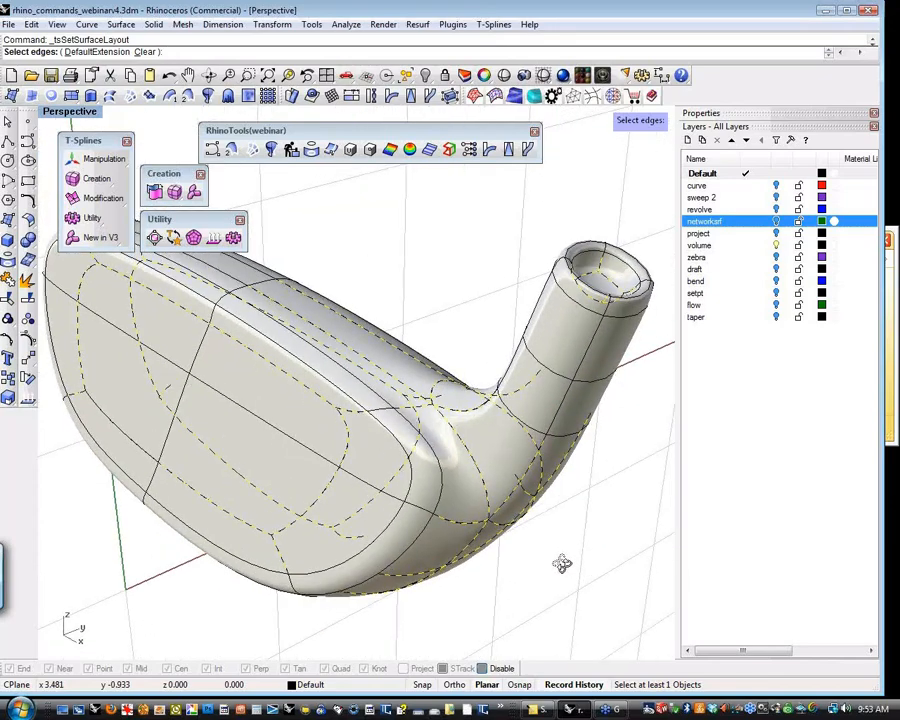
{"action": "left_click", "coordinate": [386, 416]}
{"action": "right_click_drag", "start_coordinate": [394, 472], "coordinate": [208, 340]}
{"action": "scroll", "coordinate": [400, 482], "scroll_direction": "down", "scroll_amount": 2}
{"action": "scroll", "coordinate": [400, 482], "scroll_direction": "down", "scroll_amount": 2}
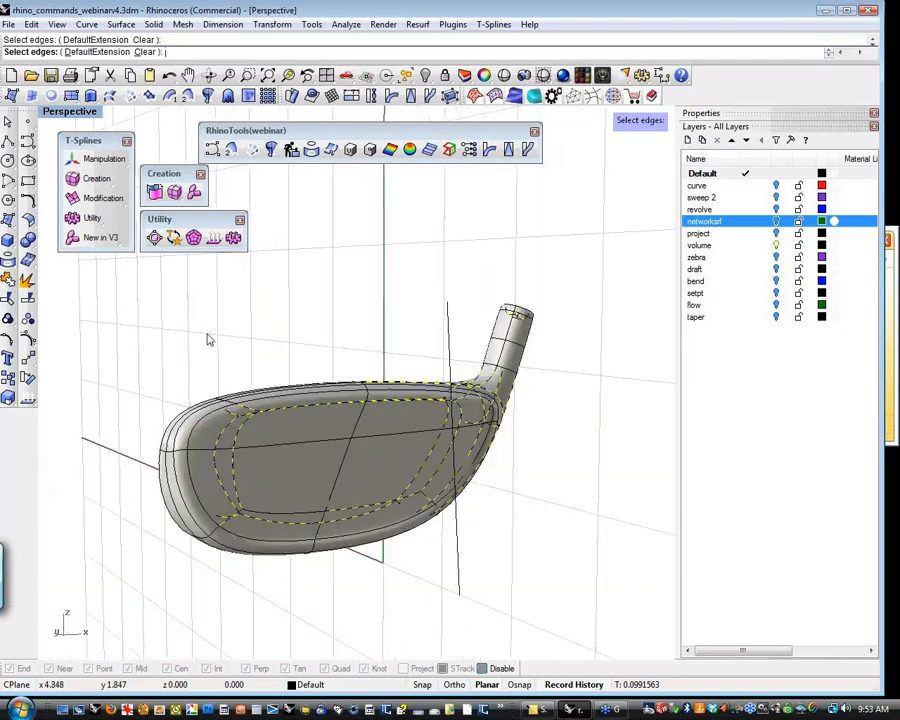
{"action": "right_click", "coordinate": [208, 340]}
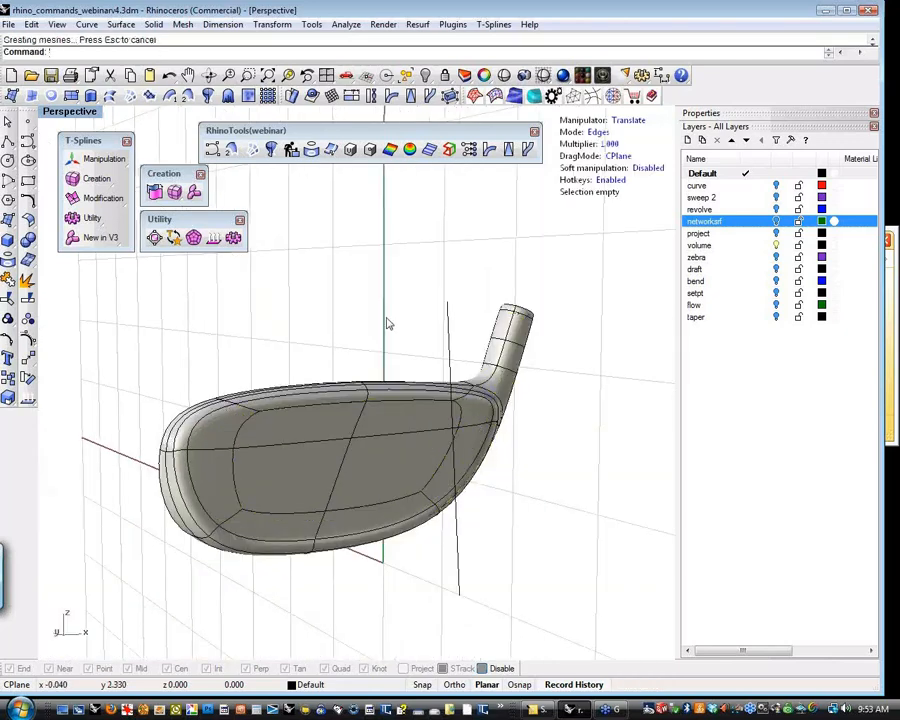
Examine the club head and the separate reference line in the Perspective, Front and Right views.
{"action": "right_click_drag", "start_coordinate": [373, 334], "coordinate": [376, 427]}
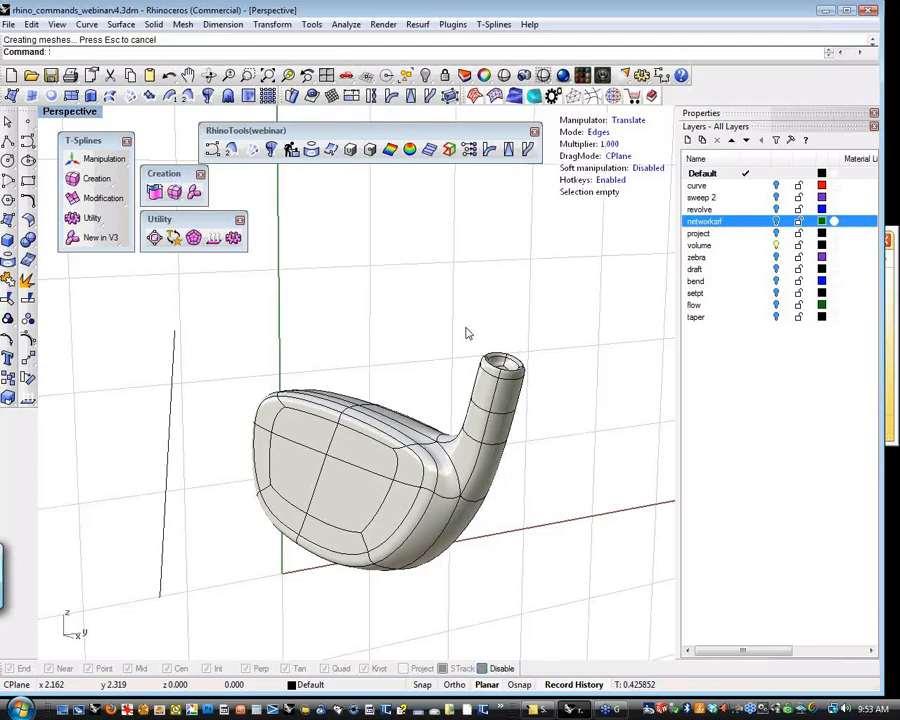
{"action": "key", "text": "Escape"}
{"action": "key", "text": "ctrl+F2"}
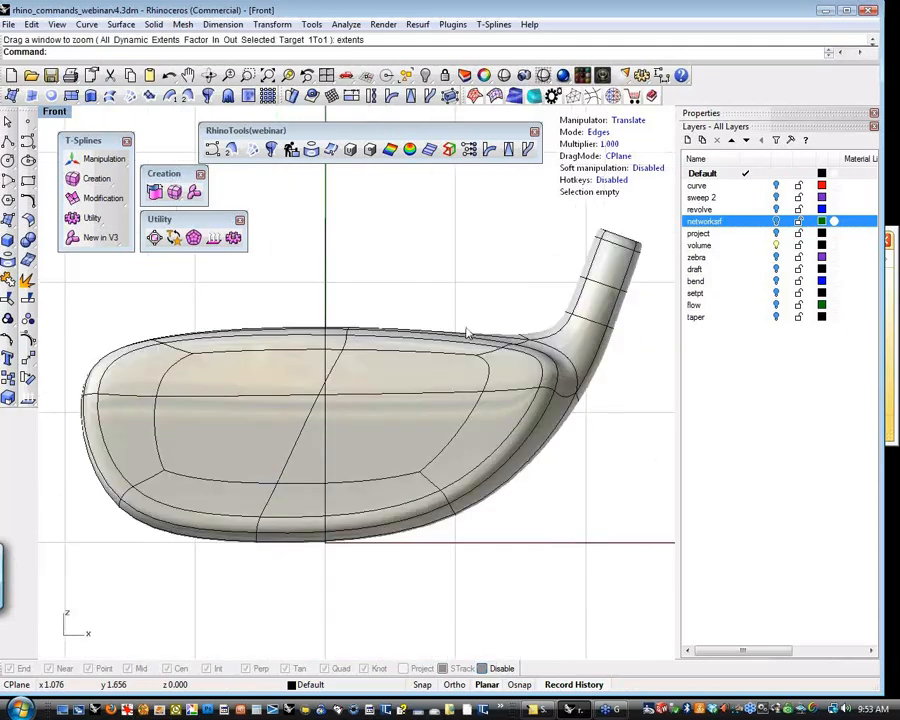
{"action": "key", "text": "ctrl+F3"}
{"action": "scroll", "coordinate": [410, 378], "scroll_direction": "down", "scroll_amount": 2}
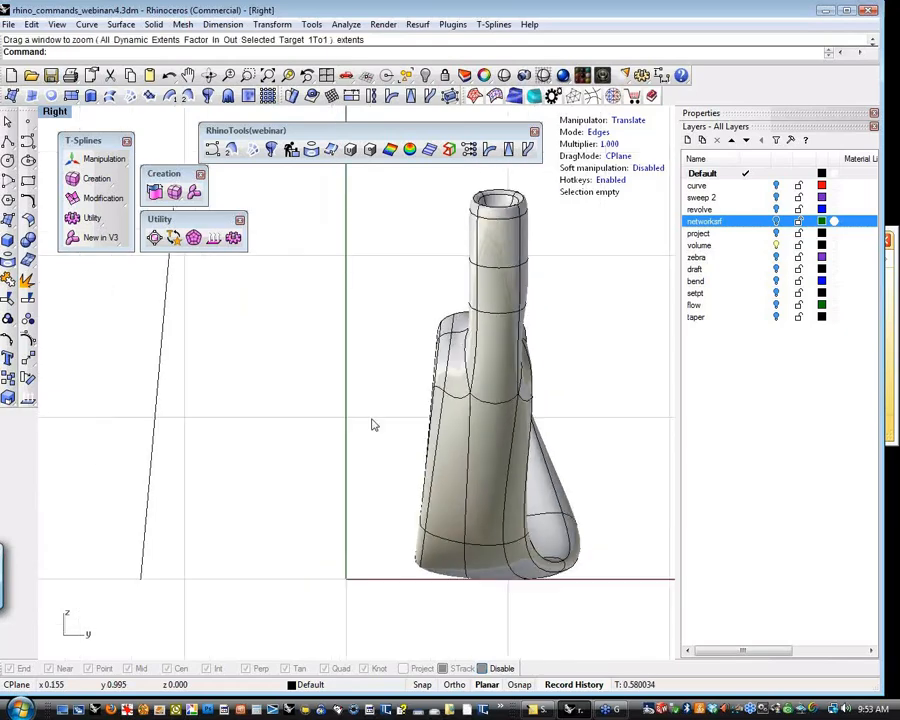
{"action": "scroll", "coordinate": [372, 424], "scroll_direction": "down", "scroll_amount": 3}
{"action": "right_click_drag", "start_coordinate": [370, 430], "coordinate": [414, 458]}
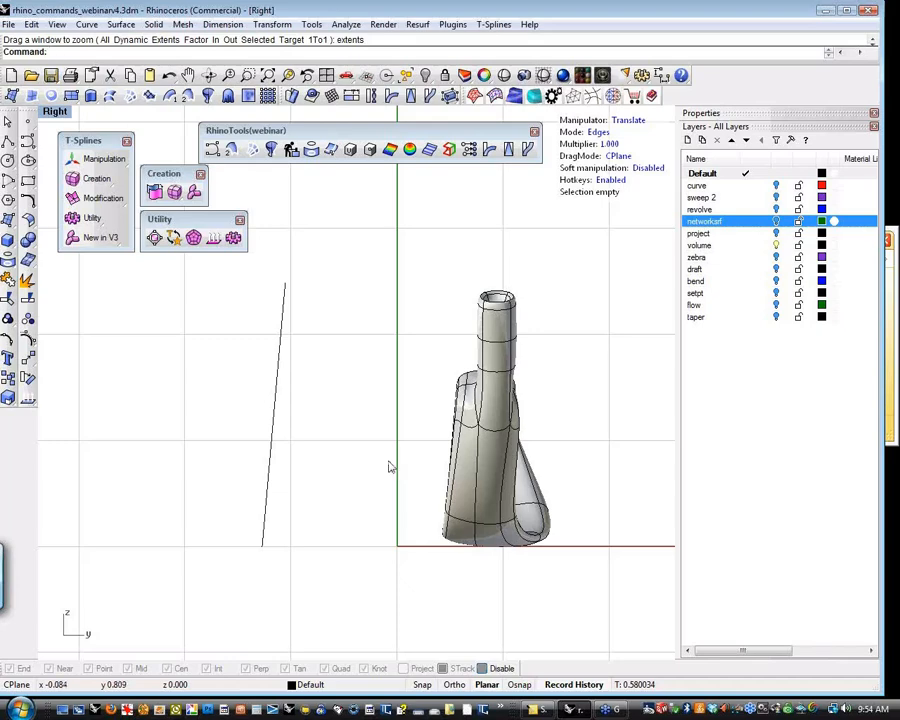
{"action": "scroll", "coordinate": [424, 428], "scroll_direction": "up", "scroll_amount": 5}
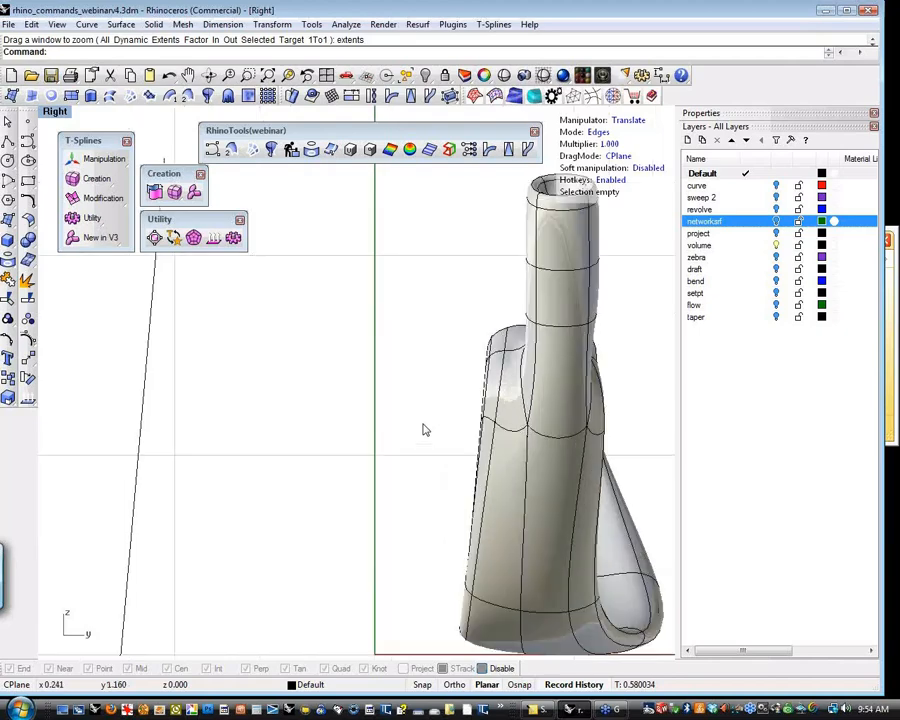
{"action": "scroll", "coordinate": [424, 430], "scroll_direction": "down", "scroll_amount": 1}
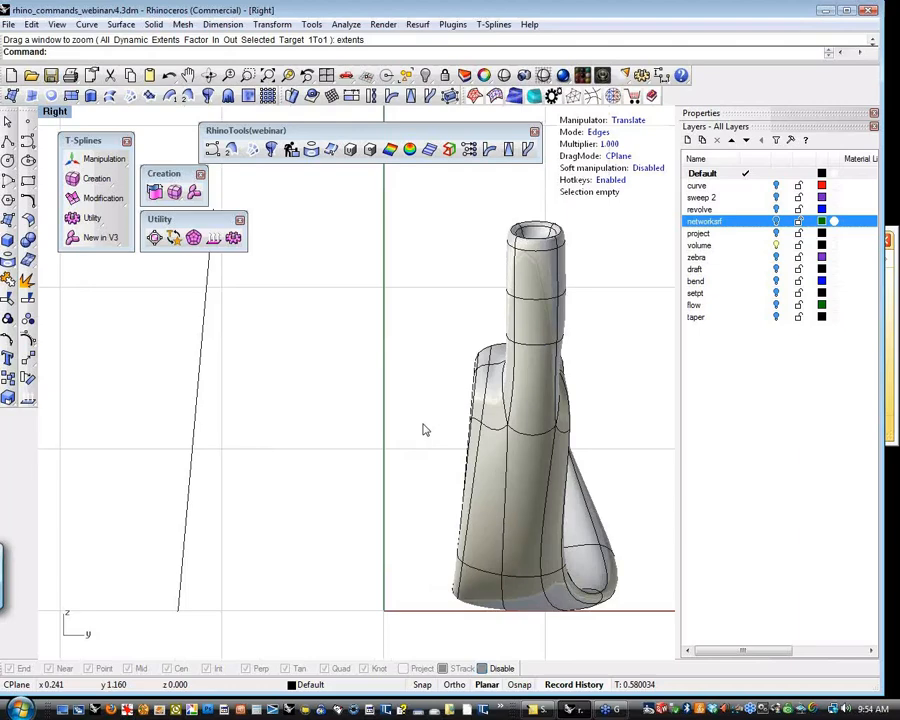
{"action": "left_click", "coordinate": [470, 149]}
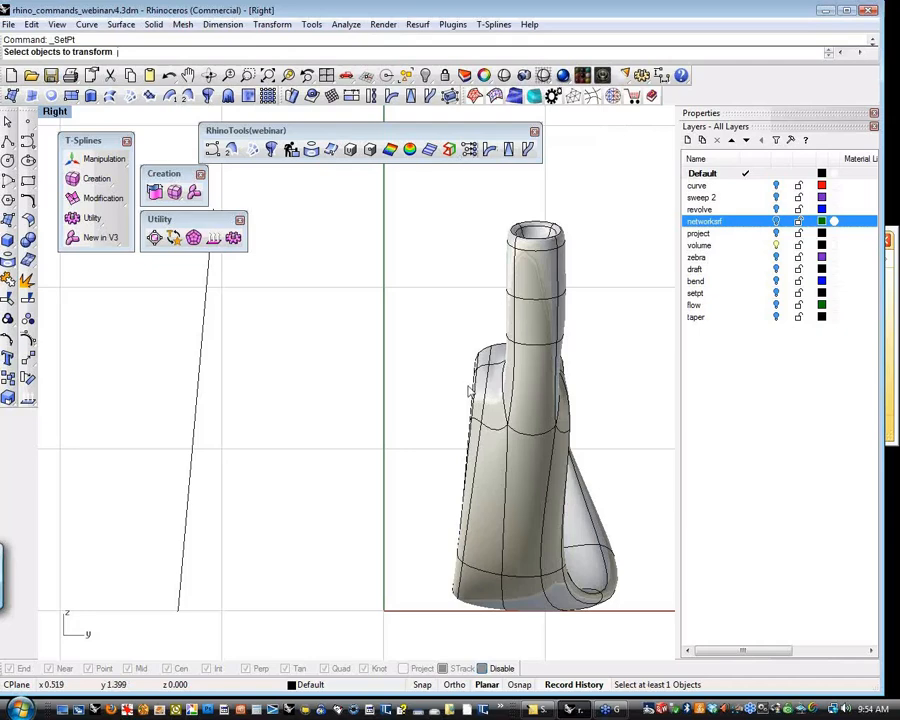
{"action": "key", "text": "Escape"}
{"action": "left_click", "coordinate": [504, 410]}
{"action": "left_click", "coordinate": [422, 318]}
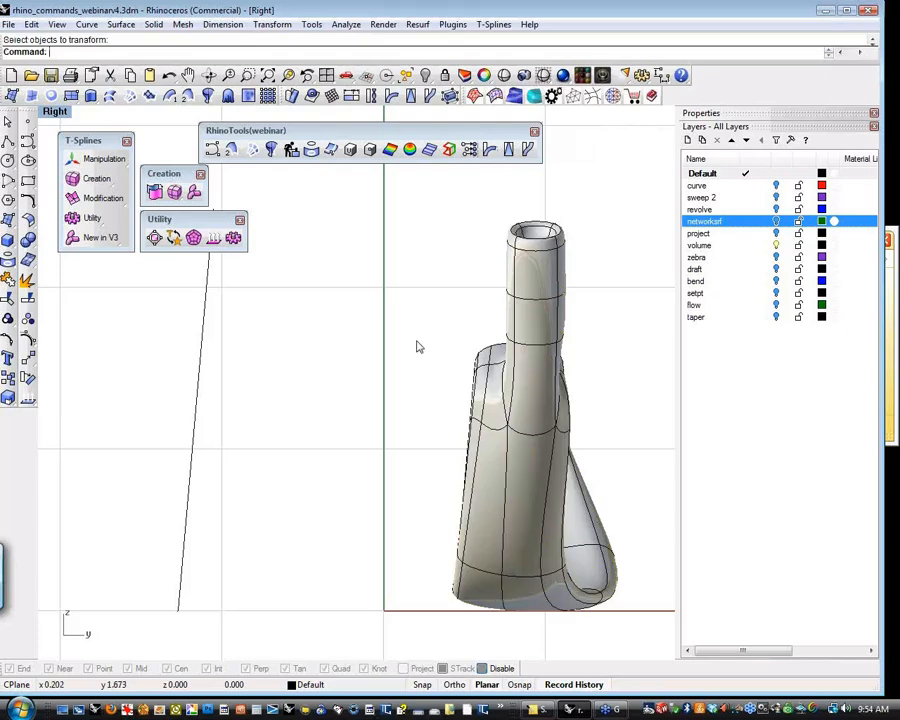
{"action": "type", "text": "S"}
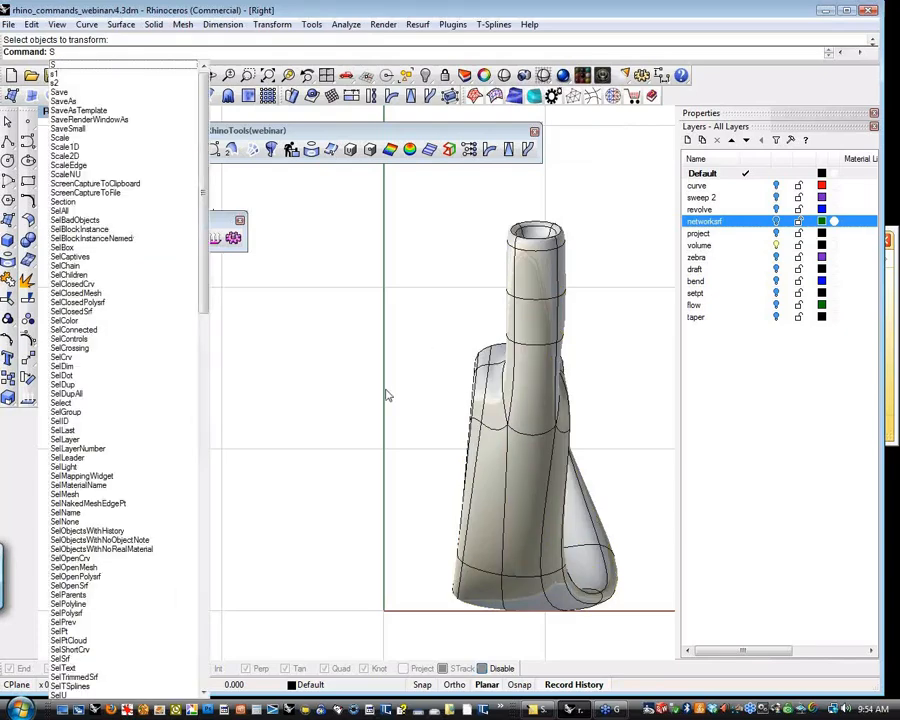
{"action": "key", "text": "Escape"}
Select the edge loop behind the club face, review the Set Points options for it, and leave without applying them.
{"action": "right_click_drag", "start_coordinate": [386, 390], "coordinate": [416, 410]}
{"action": "double_click", "coordinate": [458, 440]}
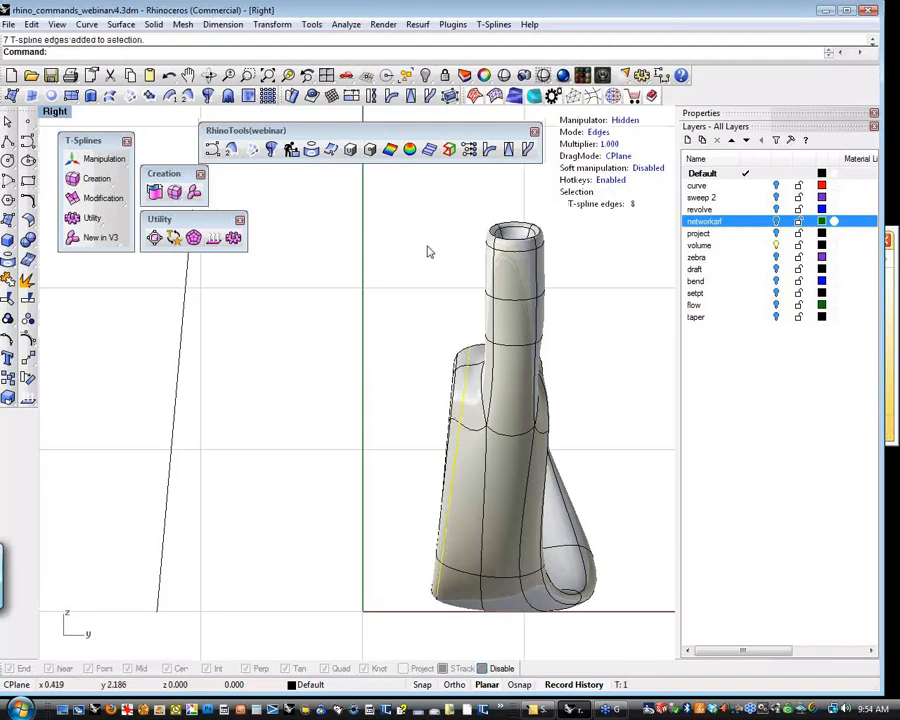
{"action": "left_click", "coordinate": [469, 149]}
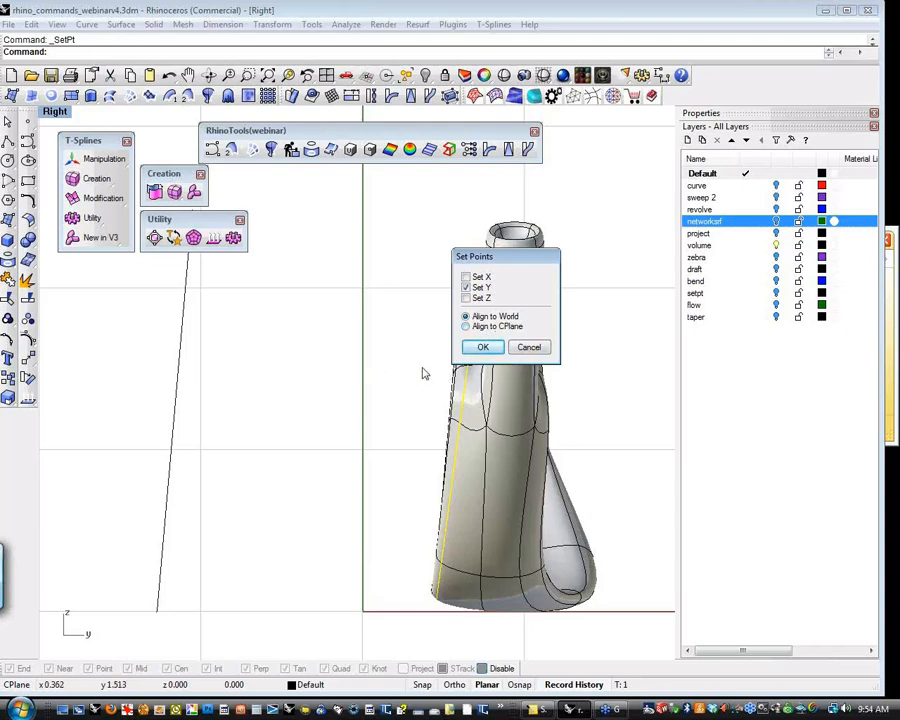
{"action": "left_click", "coordinate": [536, 350]}
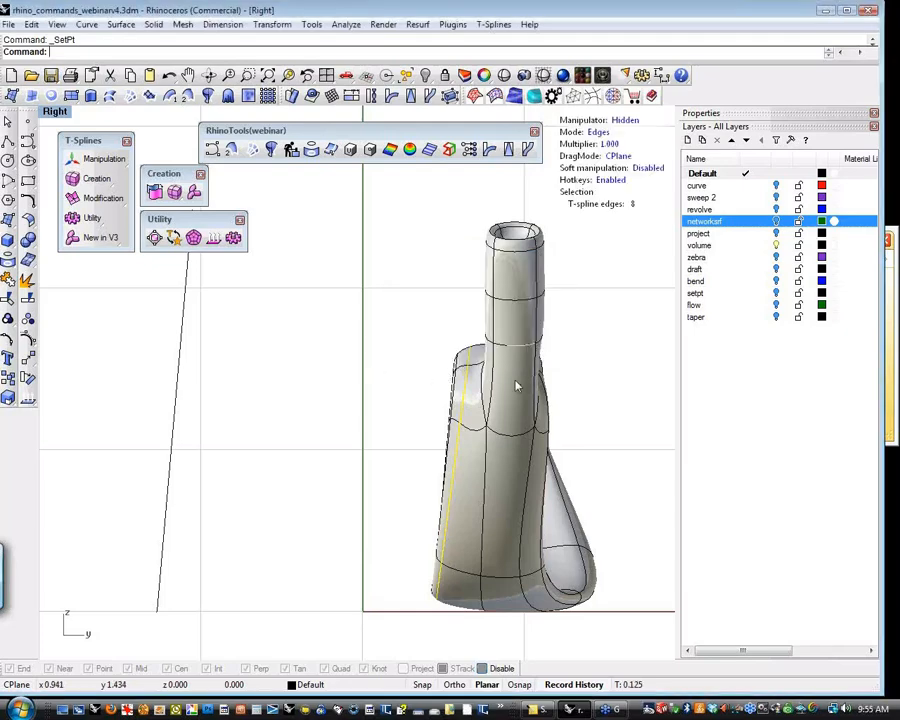
{"action": "right_click_drag", "start_coordinate": [404, 382], "coordinate": [331, 374]}
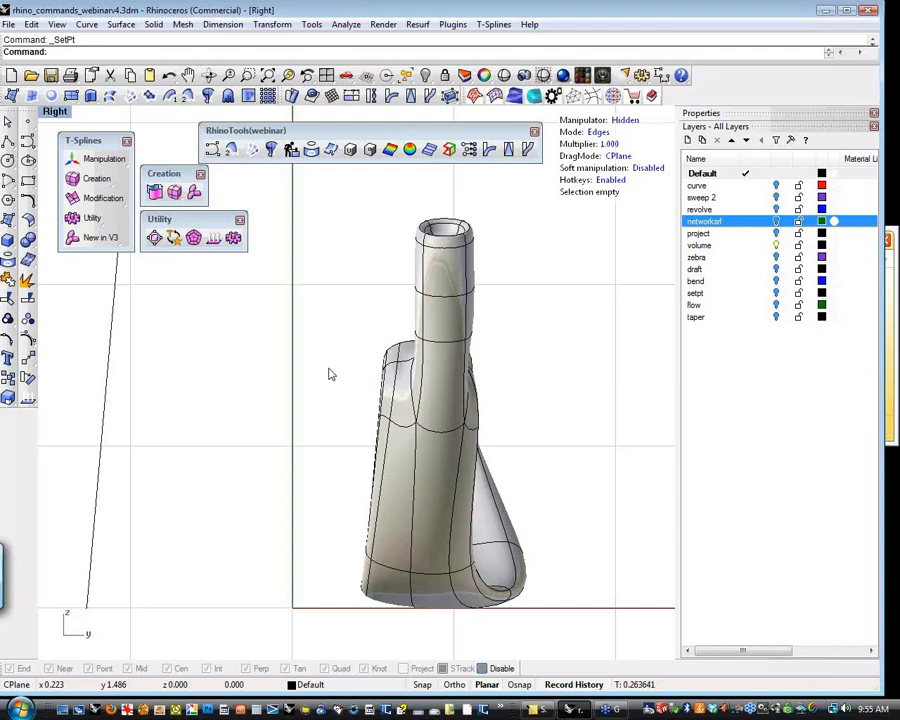
{"action": "left_click", "coordinate": [888, 30]}
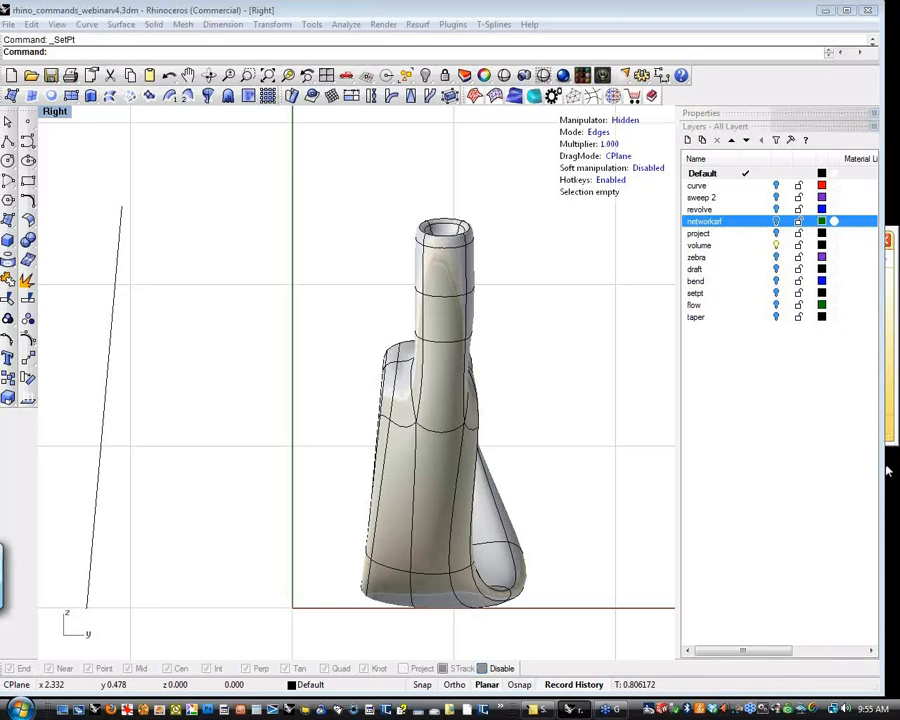
{"action": "left_click", "coordinate": [588, 433]}
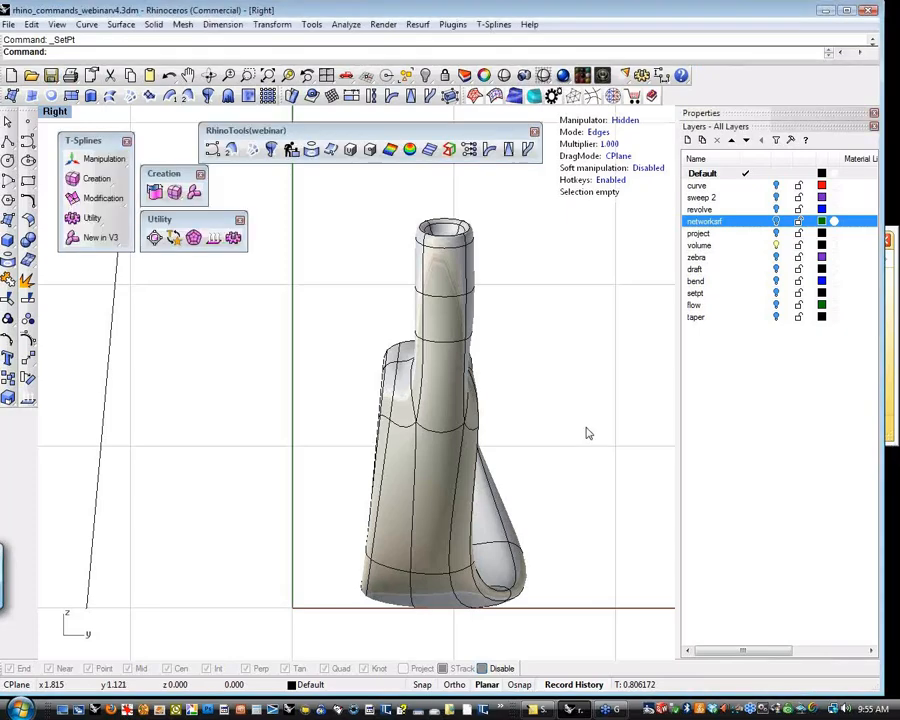
Return to the Perspective view of the club head and review the T-Splines Display settings in Rhino Options.
{"action": "key", "text": "ctrl+F4"}
{"action": "key", "text": "ctrl+alt+e"}
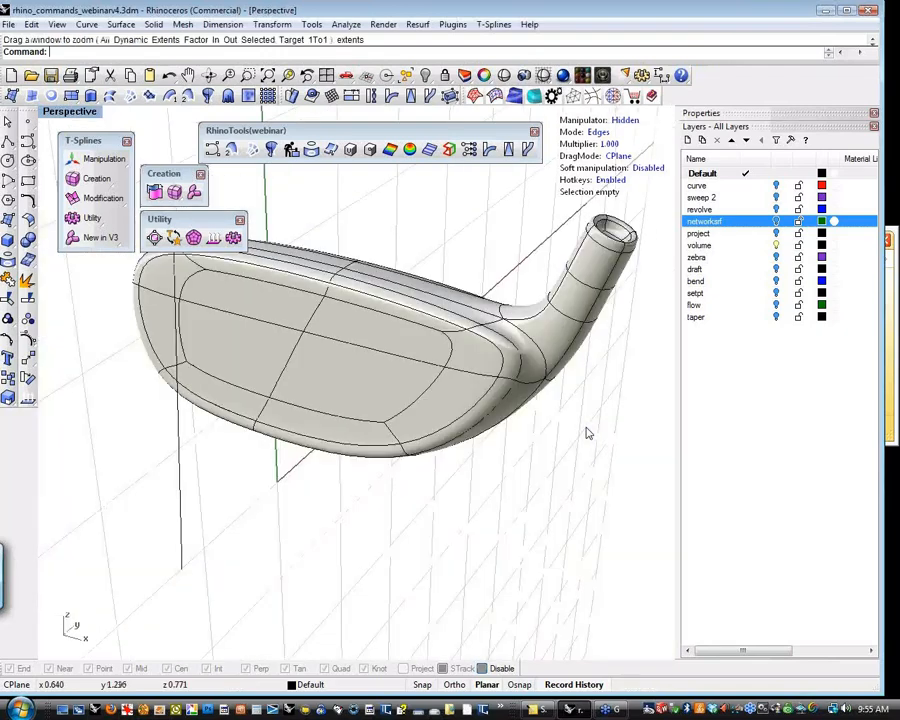
{"action": "right_click_drag", "start_coordinate": [576, 434], "coordinate": [521, 500]}
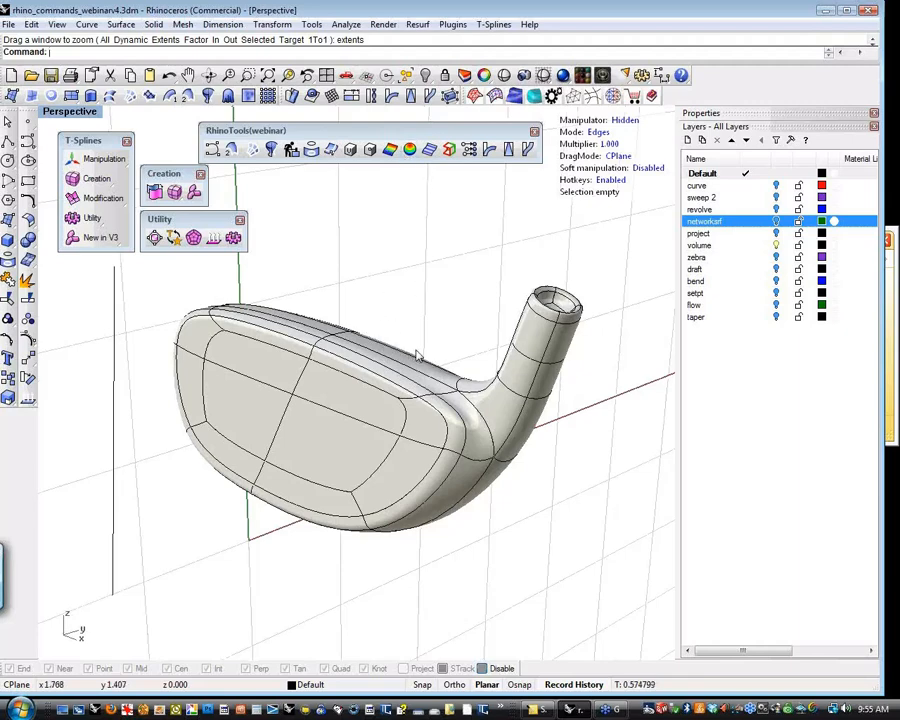
{"action": "right_click_drag", "start_coordinate": [373, 347], "coordinate": [420, 330]}
{"action": "left_click", "coordinate": [311, 24]}
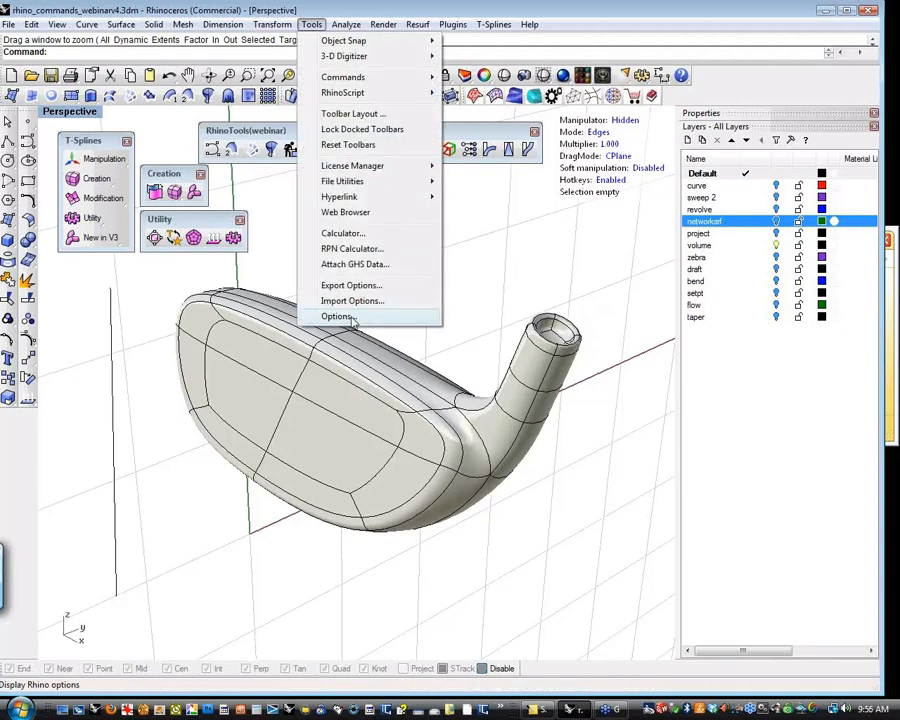
{"action": "left_click", "coordinate": [350, 319]}
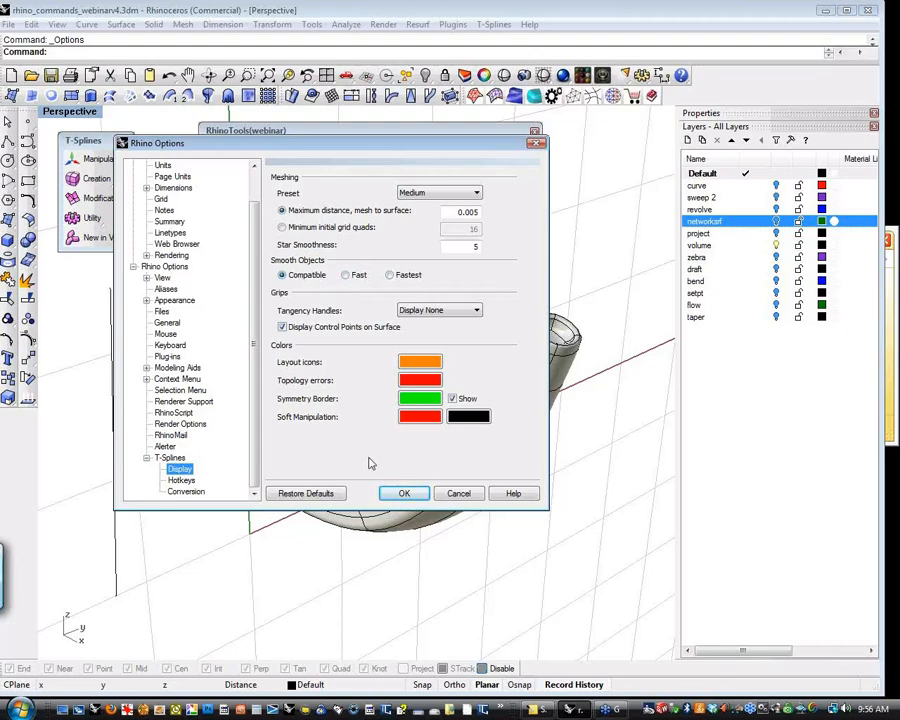
{"action": "left_click", "coordinate": [393, 496]}
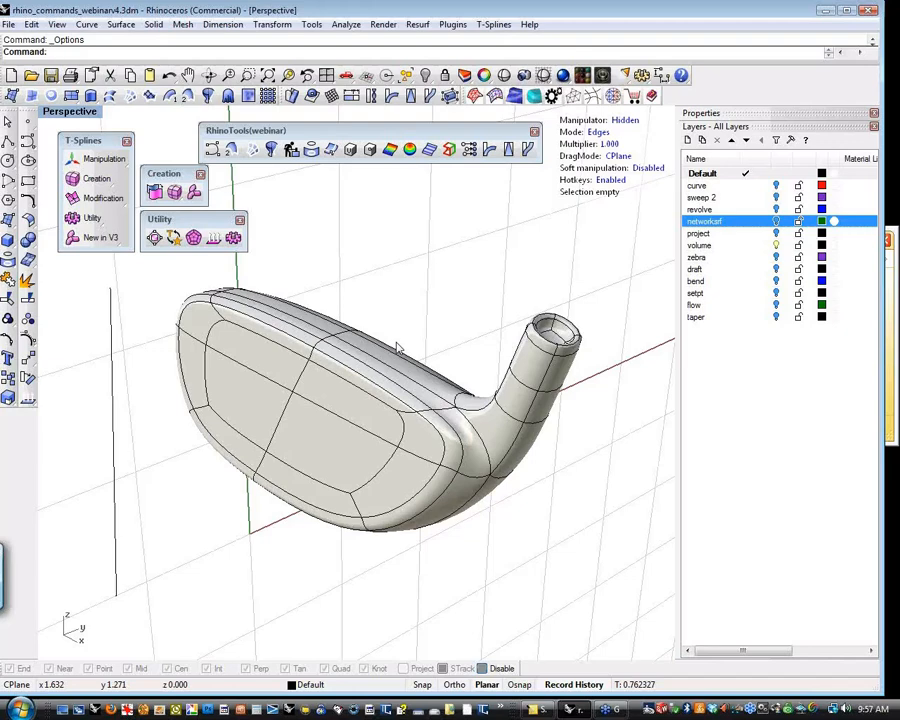
{"action": "mouse_move", "coordinate": [455, 482]}
{"action": "right_mouse_down"}
{"action": "mouse_move", "coordinate": [488, 501]}
{"action": "mouse_move", "coordinate": [465, 470]}
{"action": "right_mouse_up"}
{"action": "scroll", "coordinate": [461, 464], "scroll_direction": "up", "scroll_amount": 5}
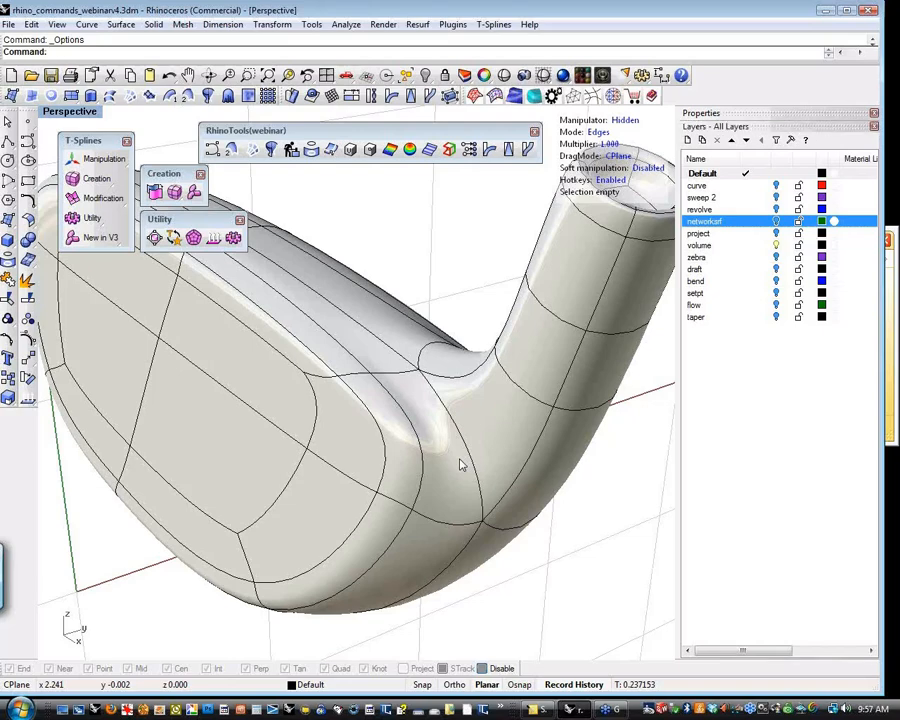
{"action": "scroll", "coordinate": [460, 464], "scroll_direction": "down", "scroll_amount": 2}
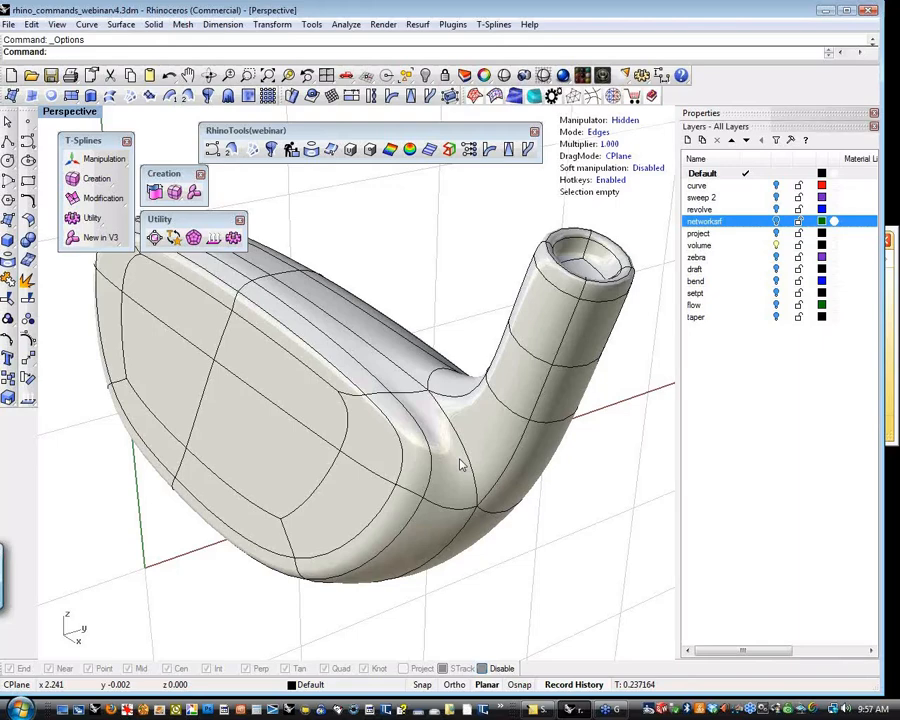
{"action": "left_click", "coordinate": [897, 507]}
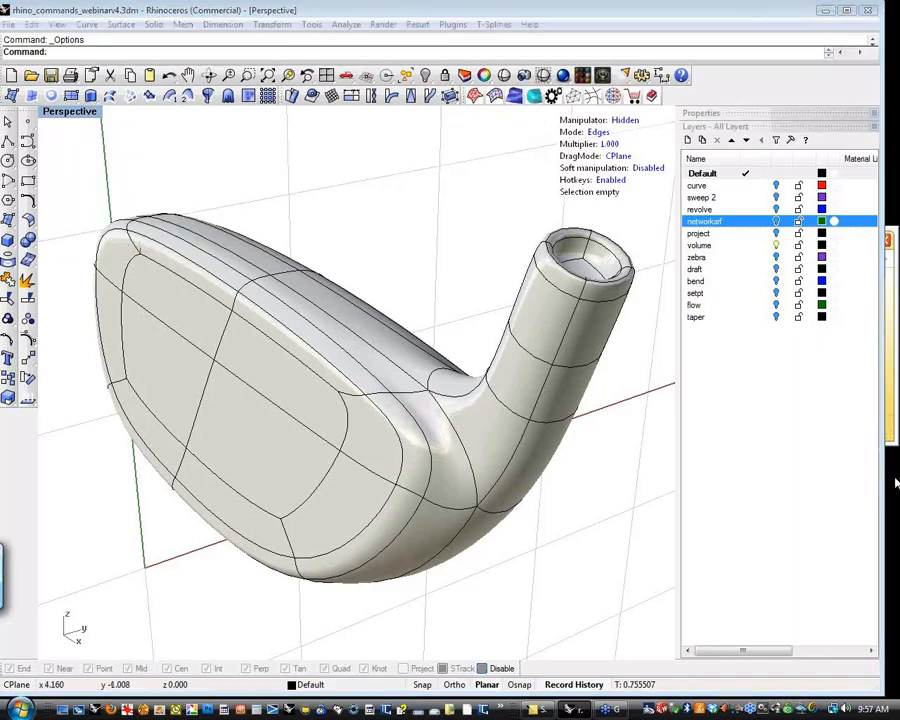